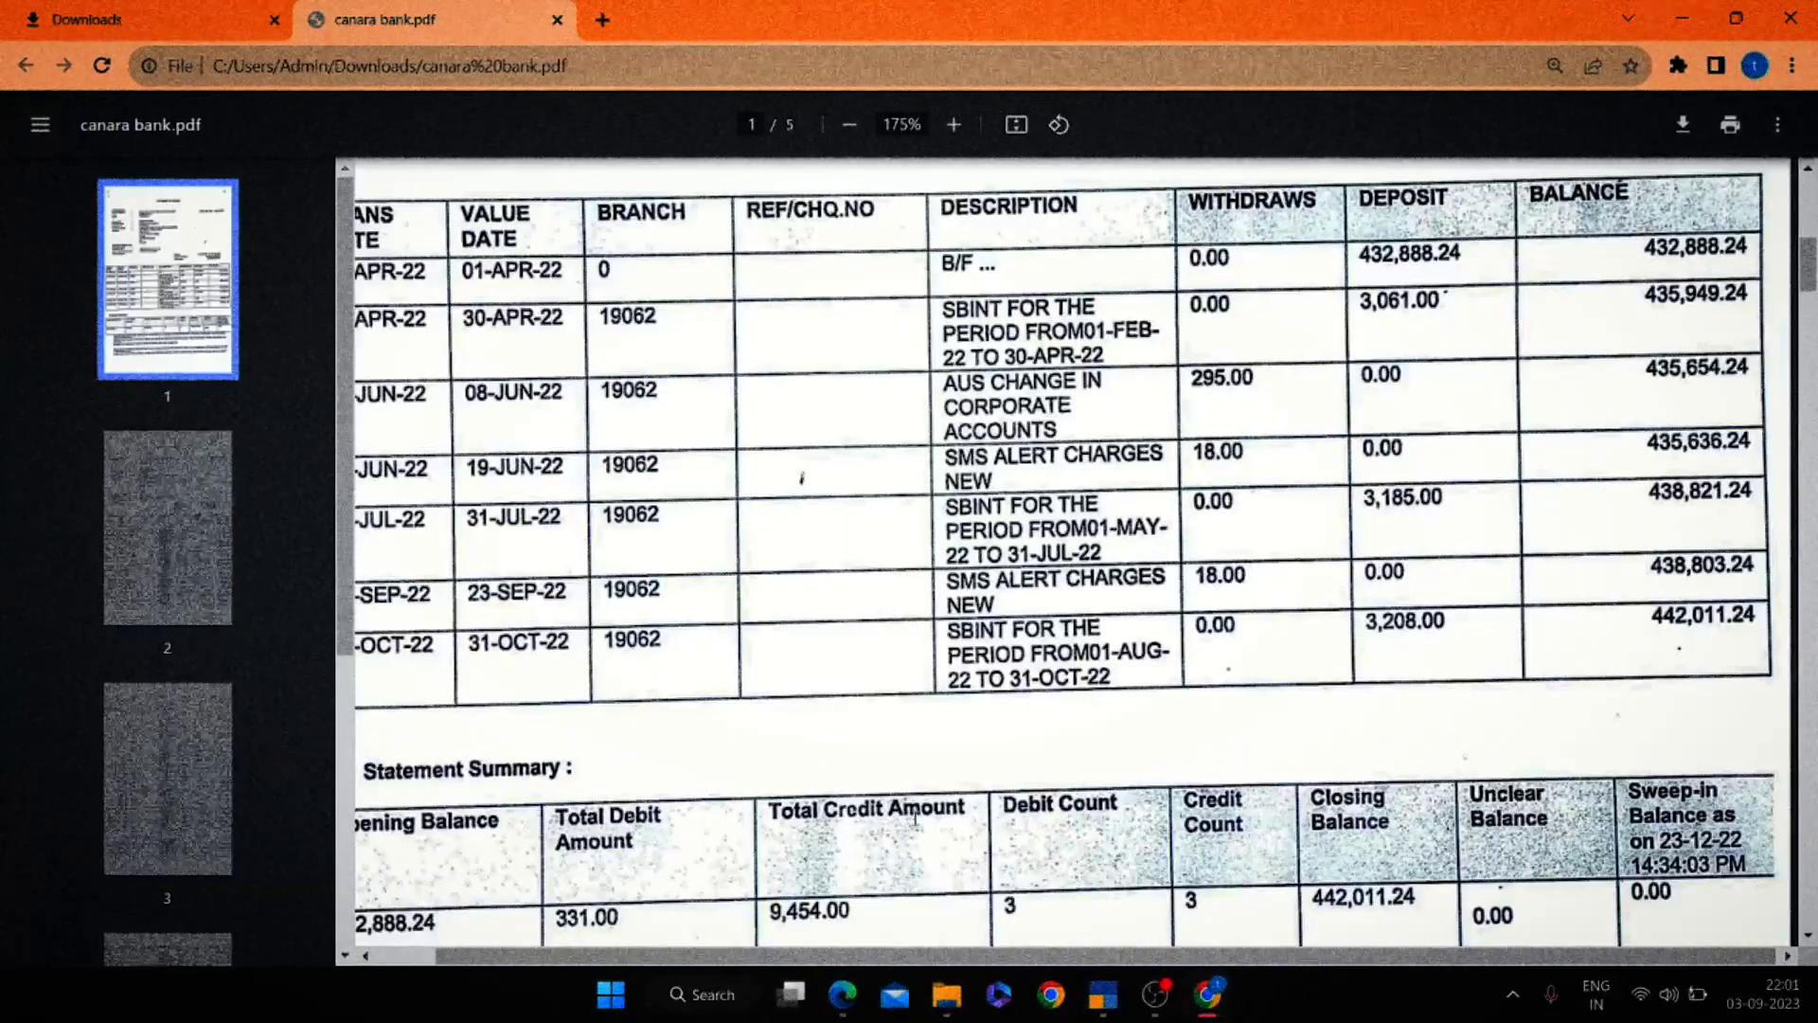
Back out of the Current Liabilities summary and review the 1-Apr-23 to 31-Mar-24 period.
{"action": "left_click", "coordinate": [1108, 997]}
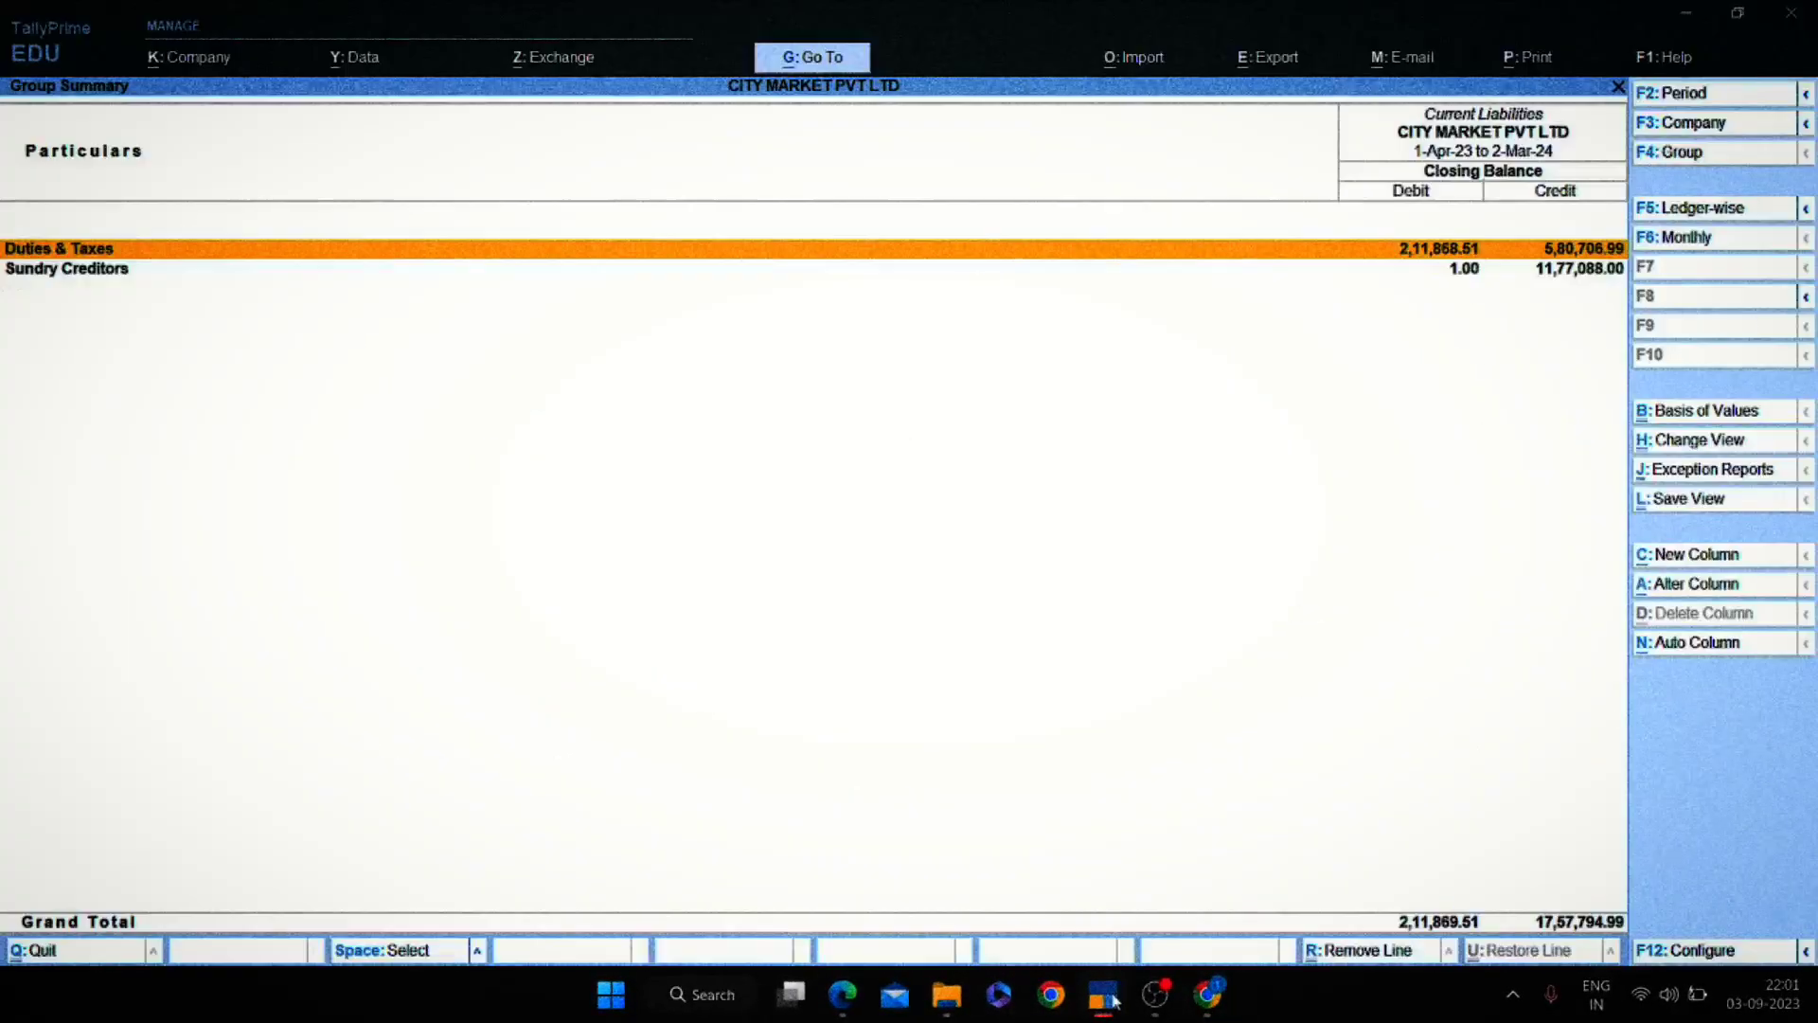
{"action": "key", "text": "Escape"}
{"action": "key", "text": "Escape"}
{"action": "key", "text": "F2"}
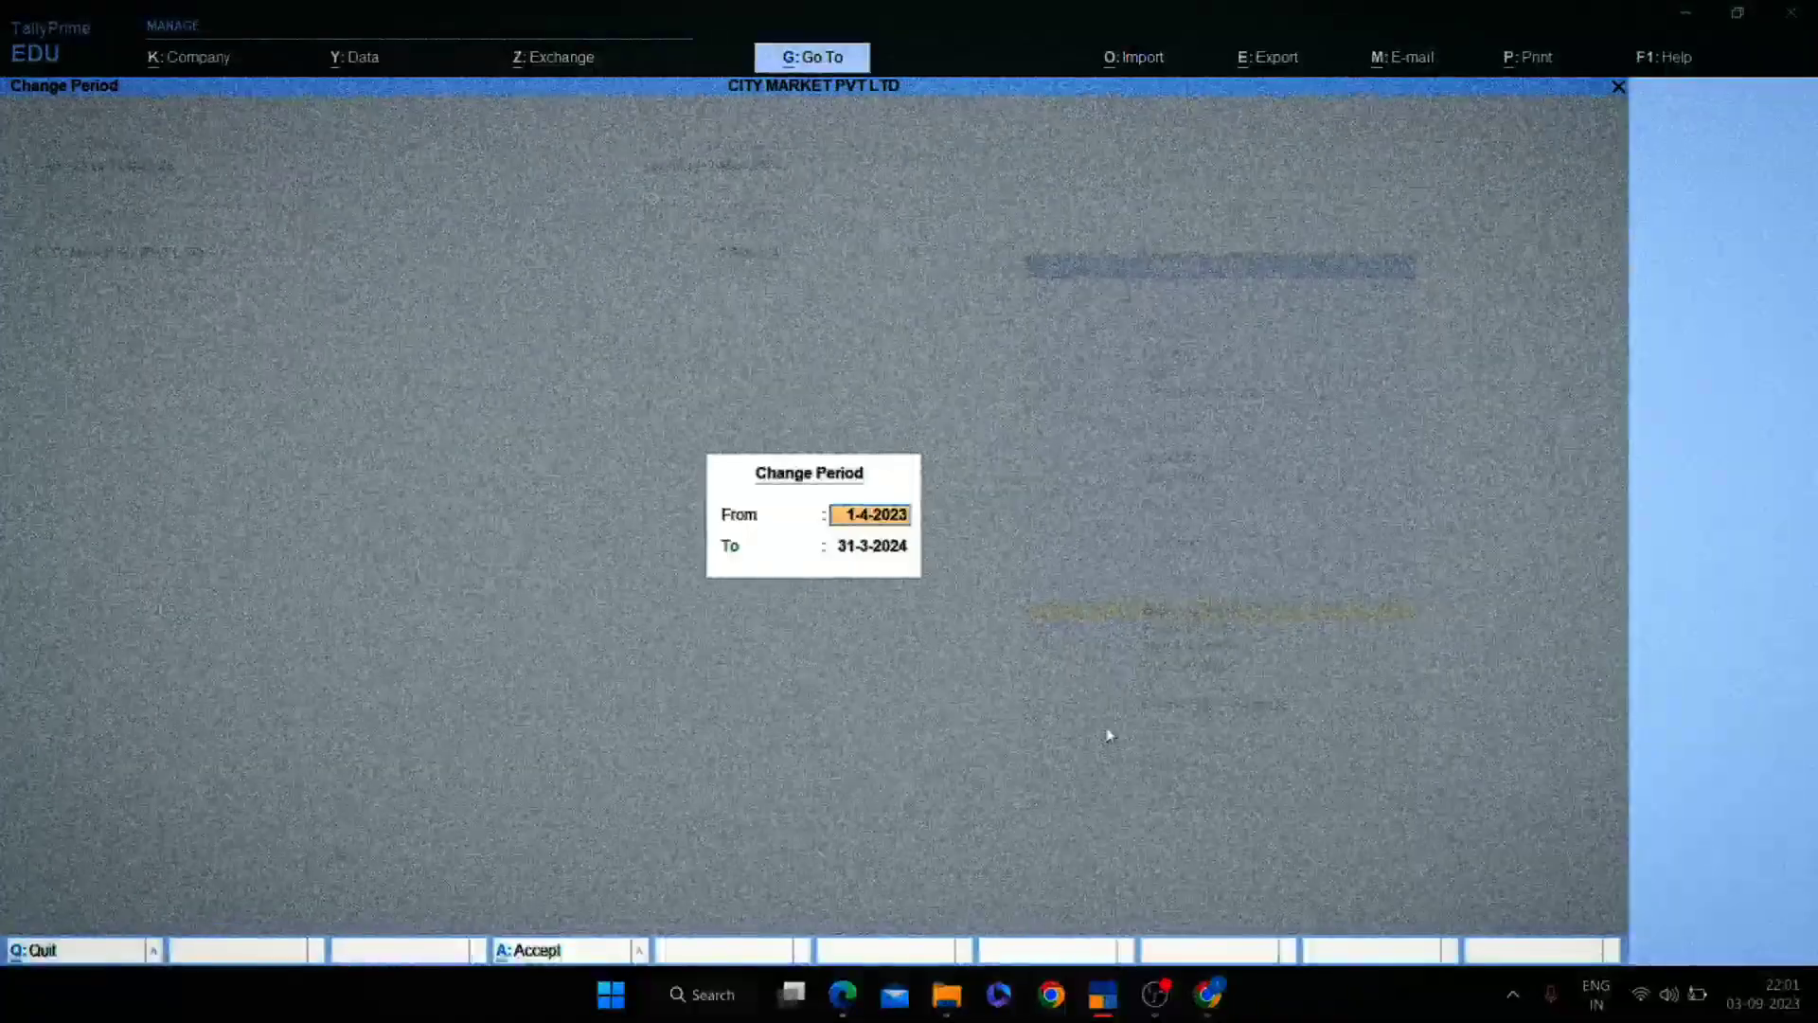
{"action": "key", "text": "Return"}
{"action": "key", "text": "Return"}
{"action": "key", "text": "F2"}
{"action": "key", "text": "Return"}
{"action": "key", "text": "Return"}
{"action": "key", "text": "F2"}
{"action": "key", "text": "Return"}
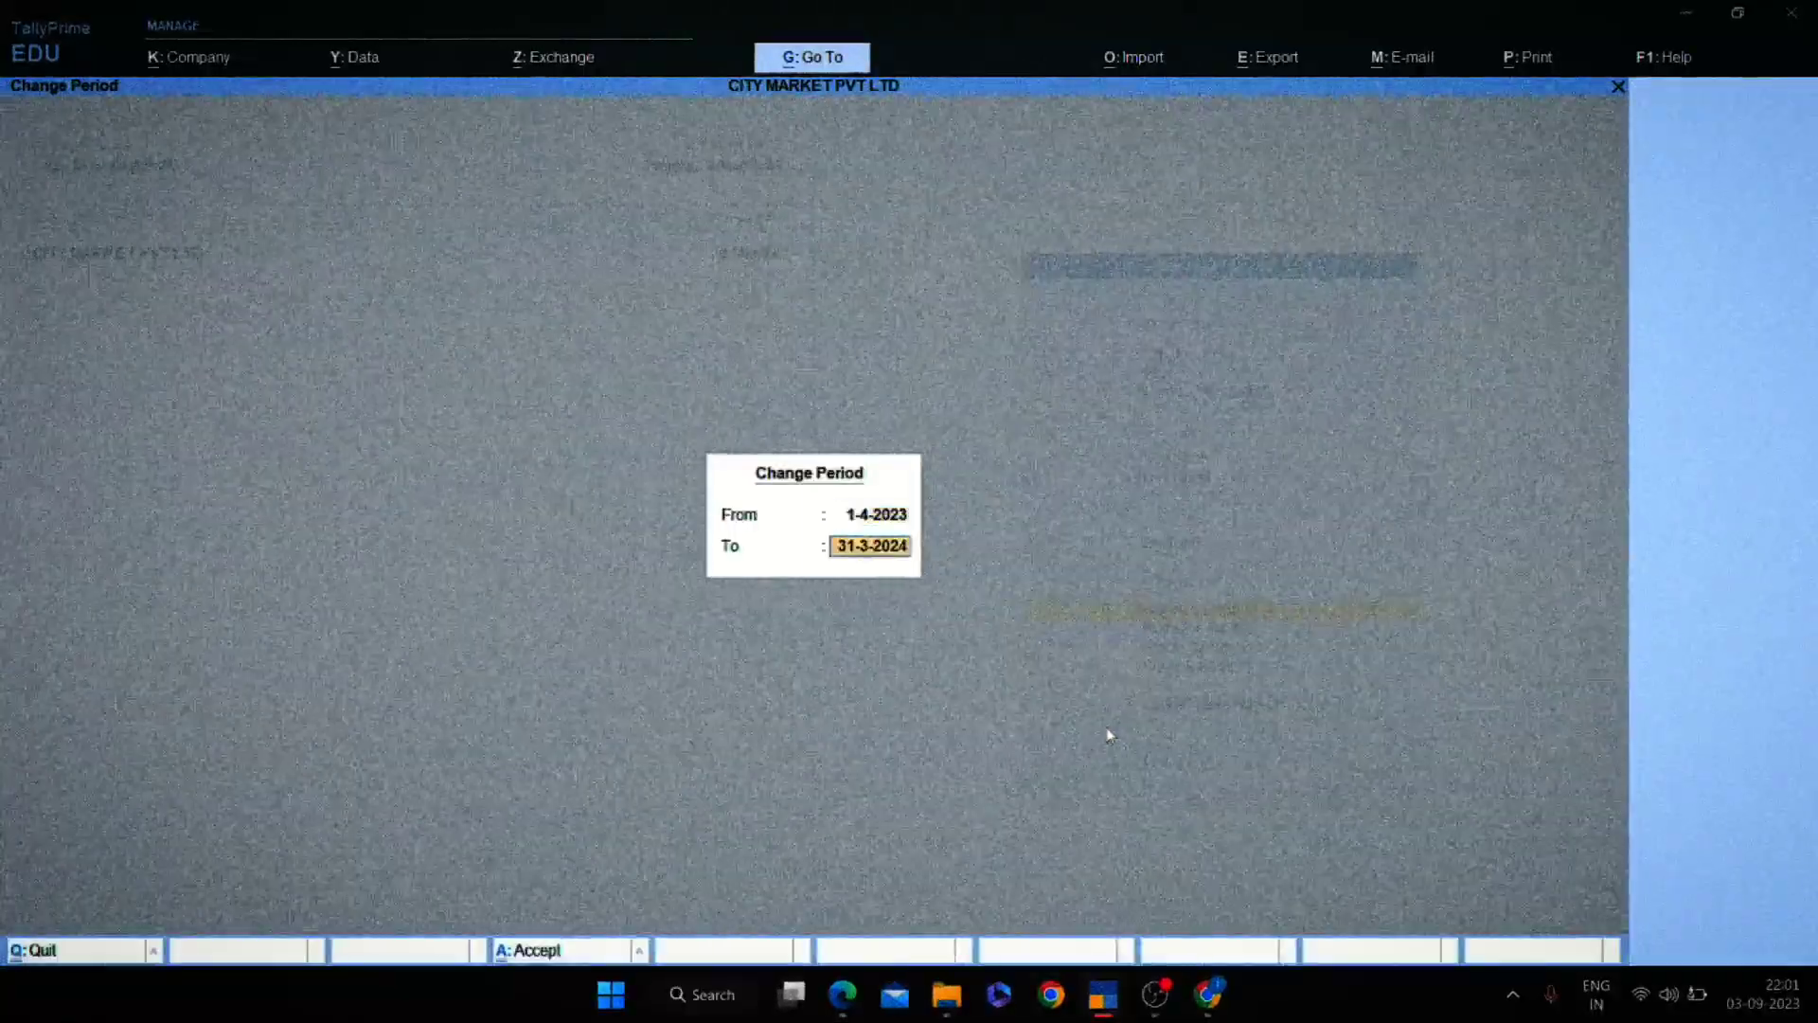
{"action": "key", "text": "Return"}
{"action": "key", "text": "F2"}
{"action": "key", "text": "Return"}
{"action": "key", "text": "Return"}
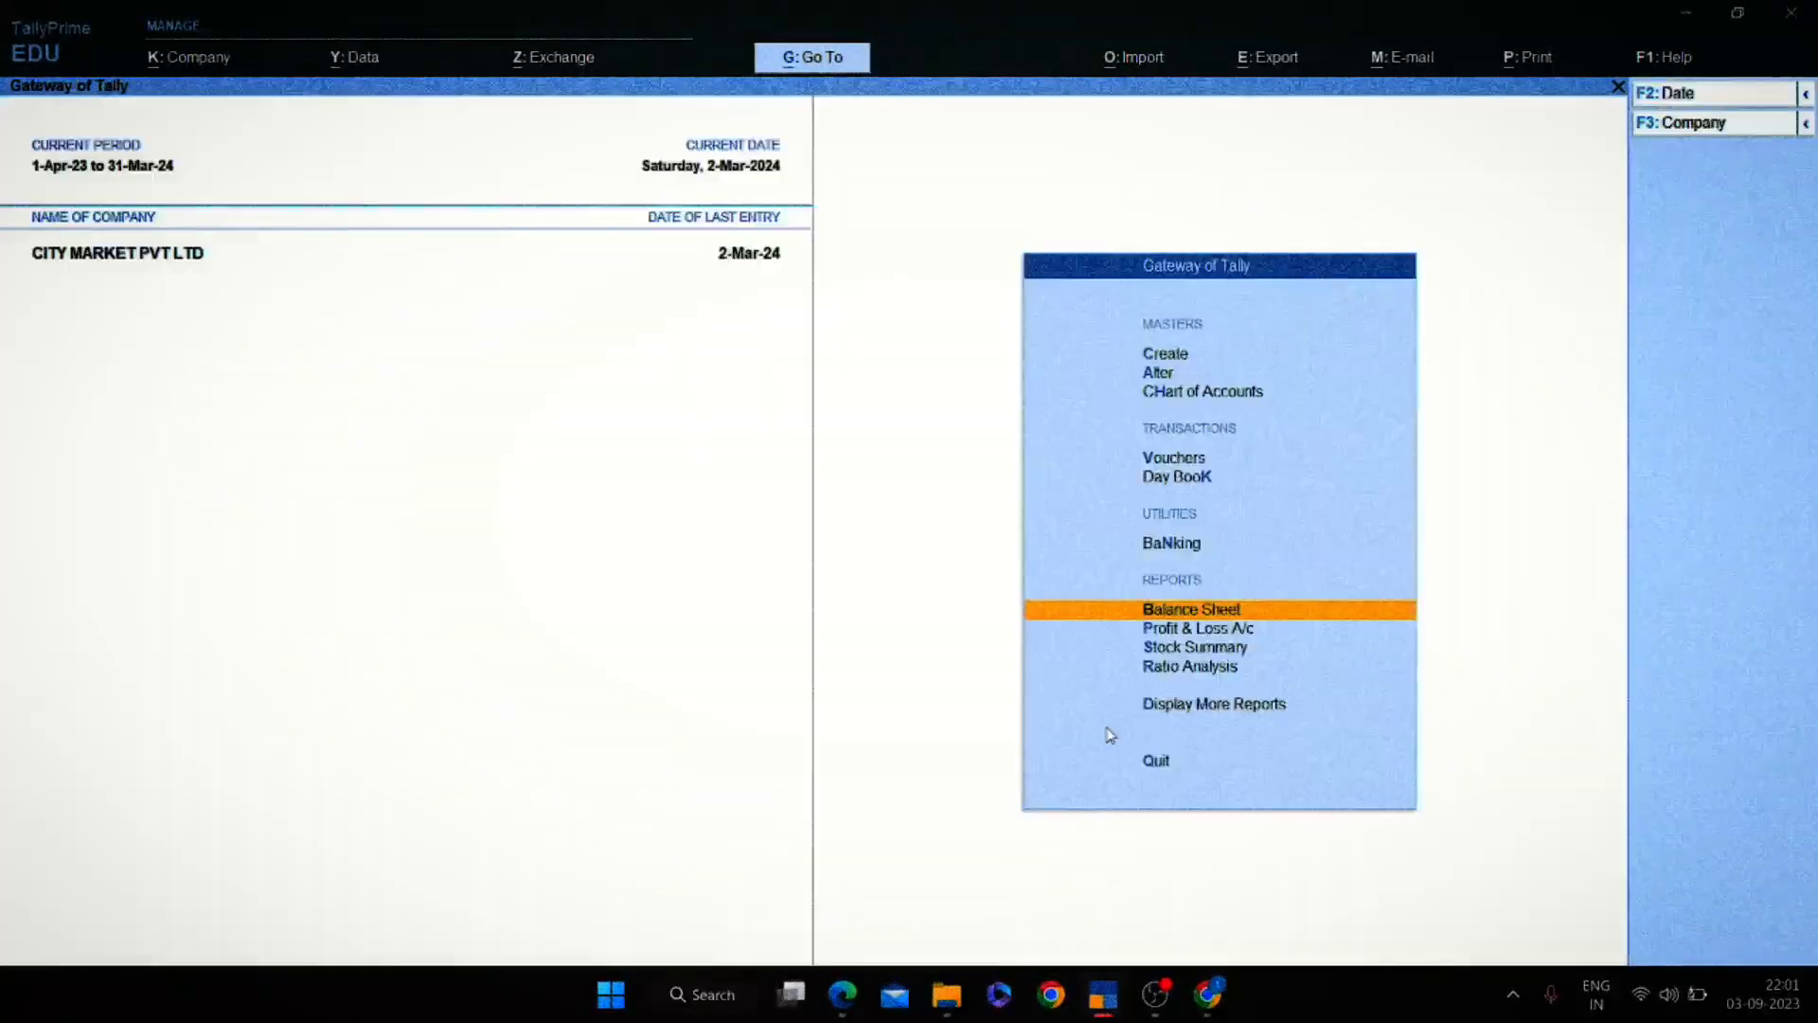
Compare with the Canara bank statement and keep the period 1-4-2023 to 31-3-2024.
{"action": "key", "text": "alt+Tab"}
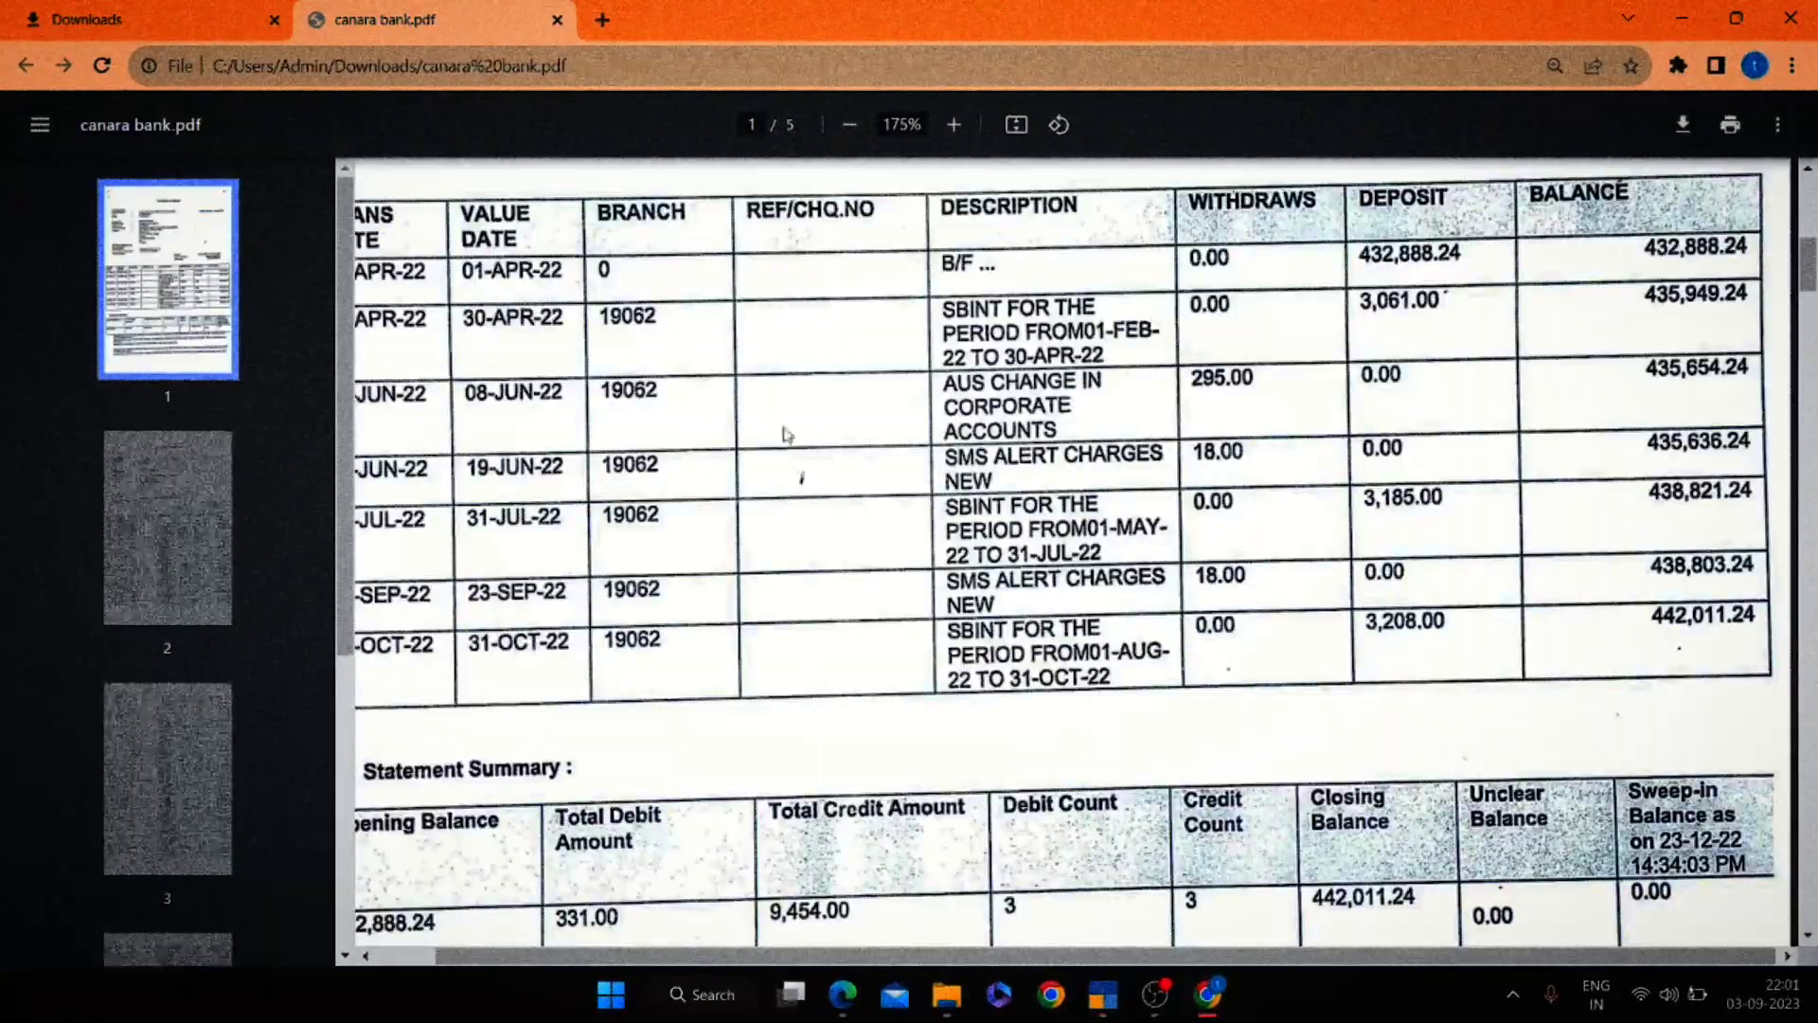
{"action": "key", "text": "alt+Tab"}
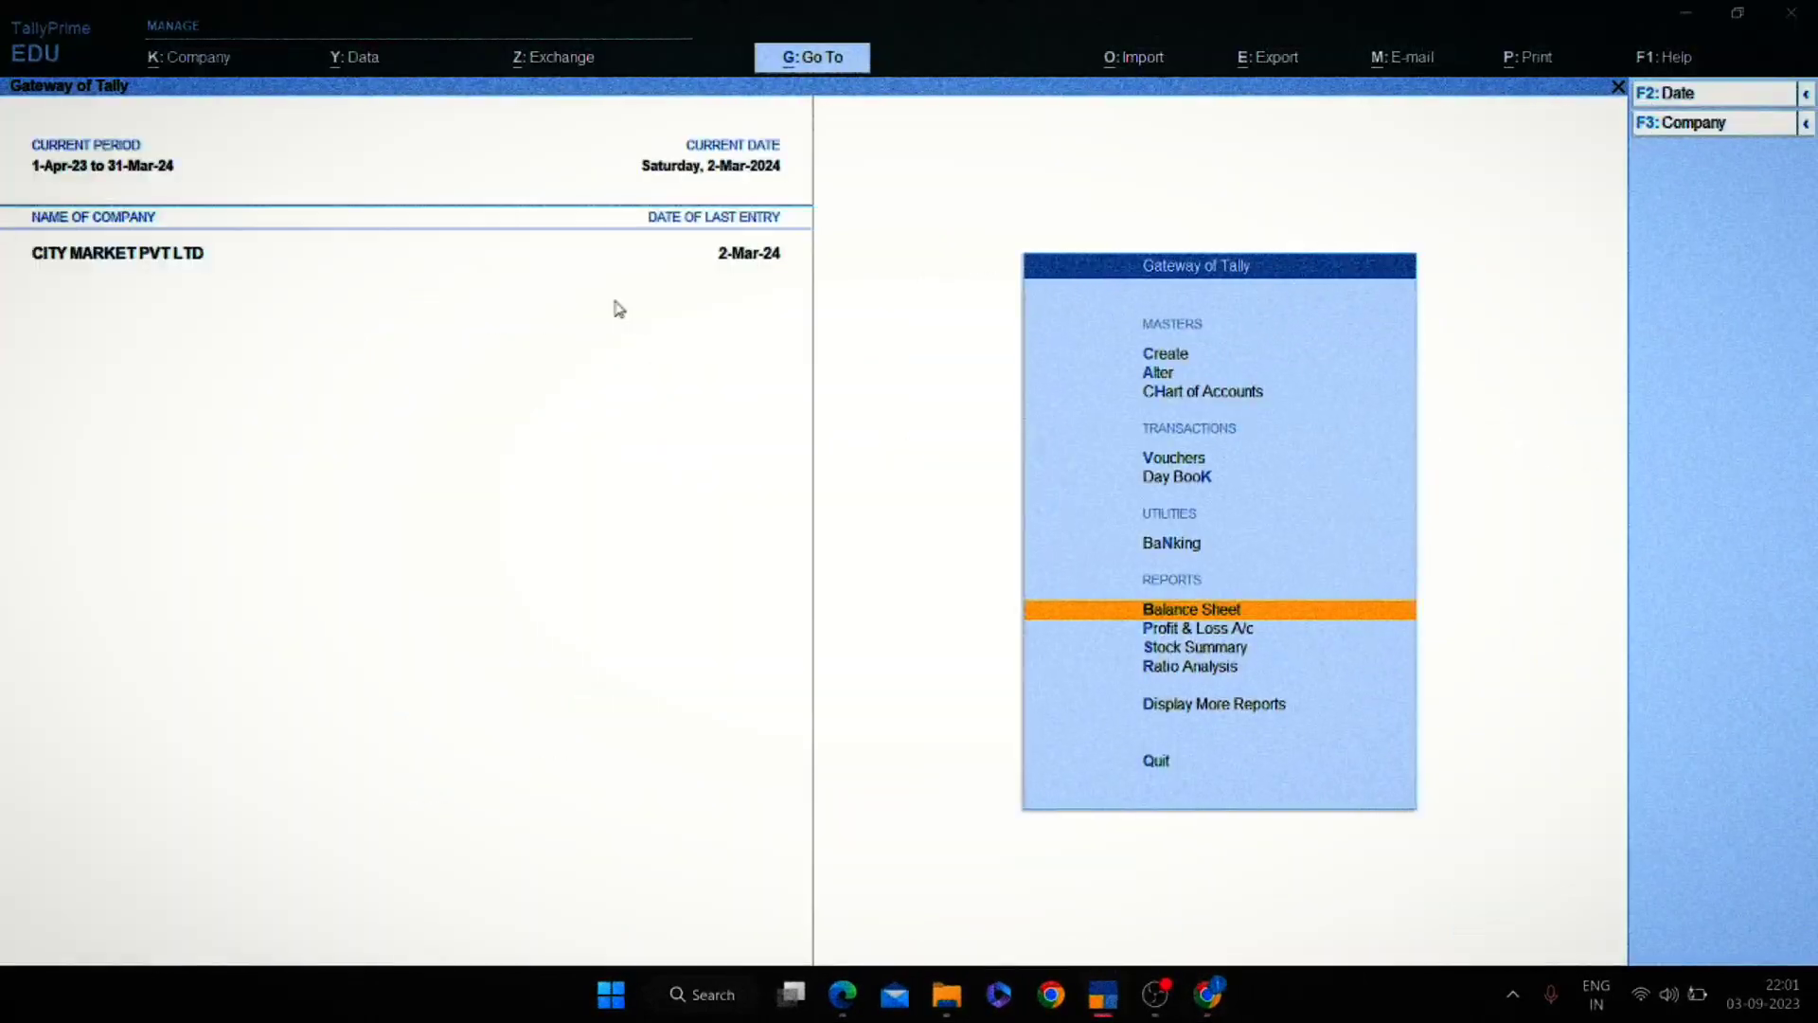
{"action": "key", "text": "alt+F2"}
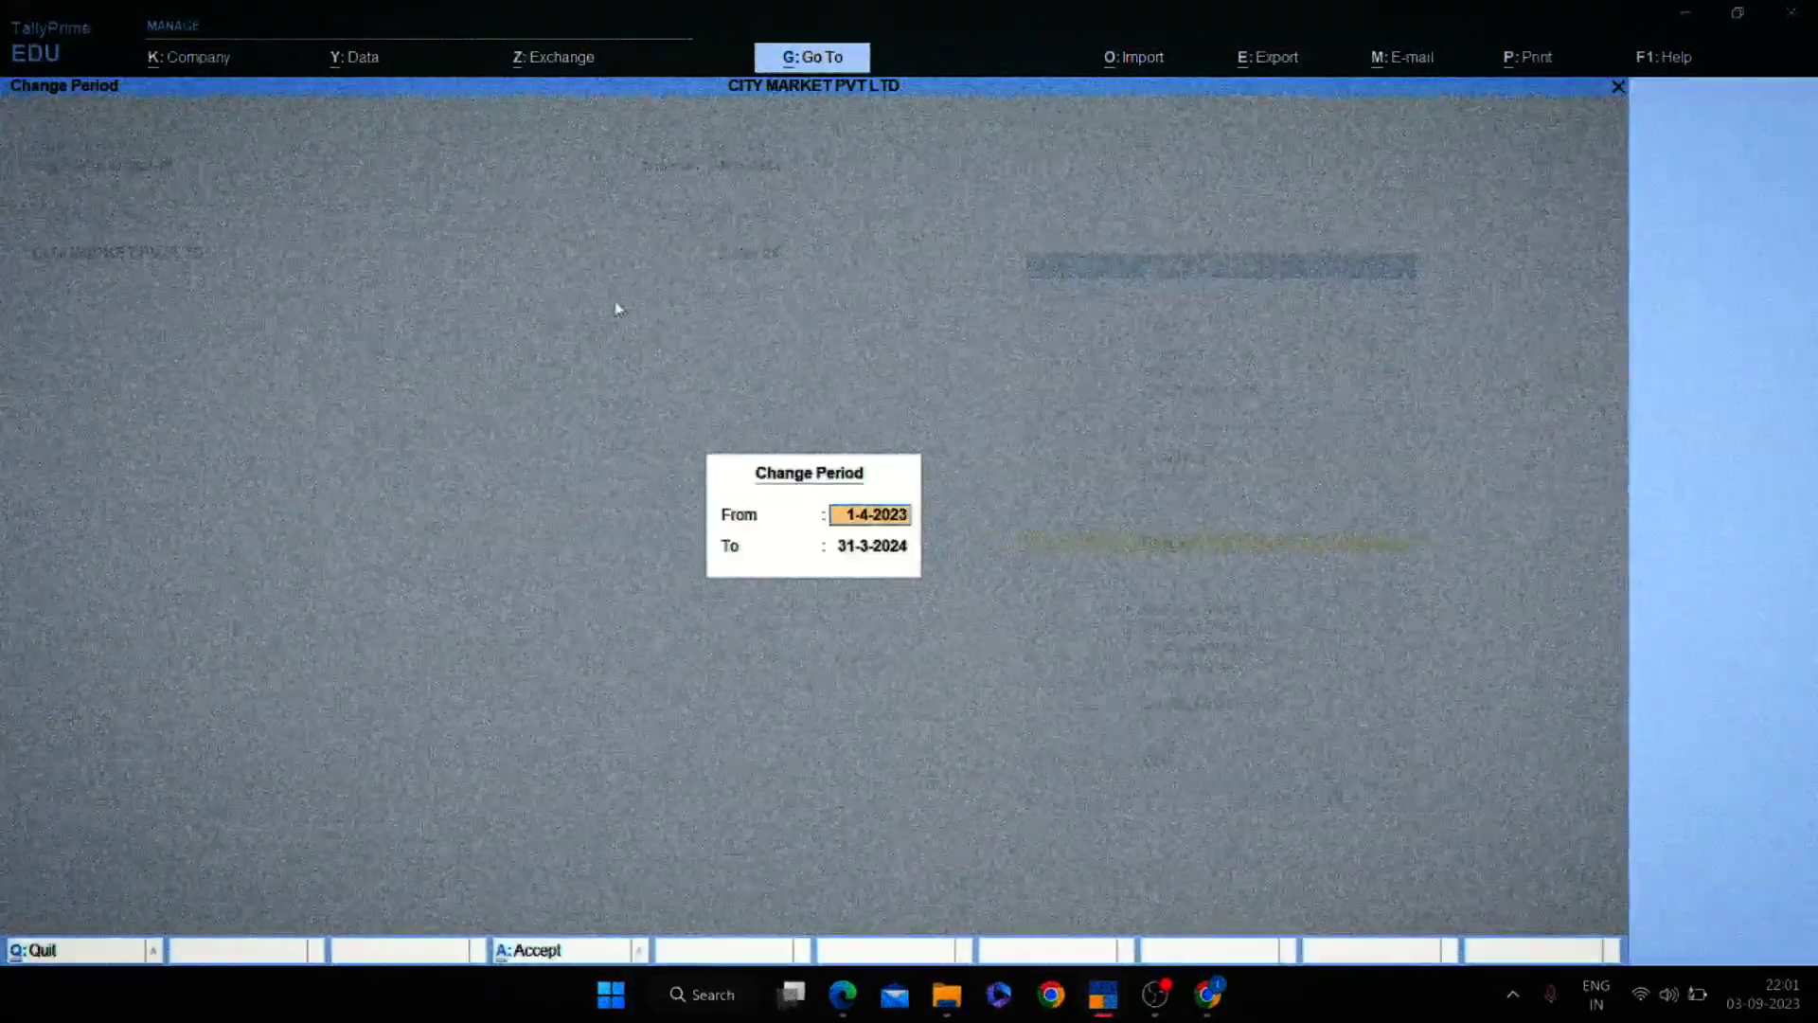
{"action": "key", "text": "Escape"}
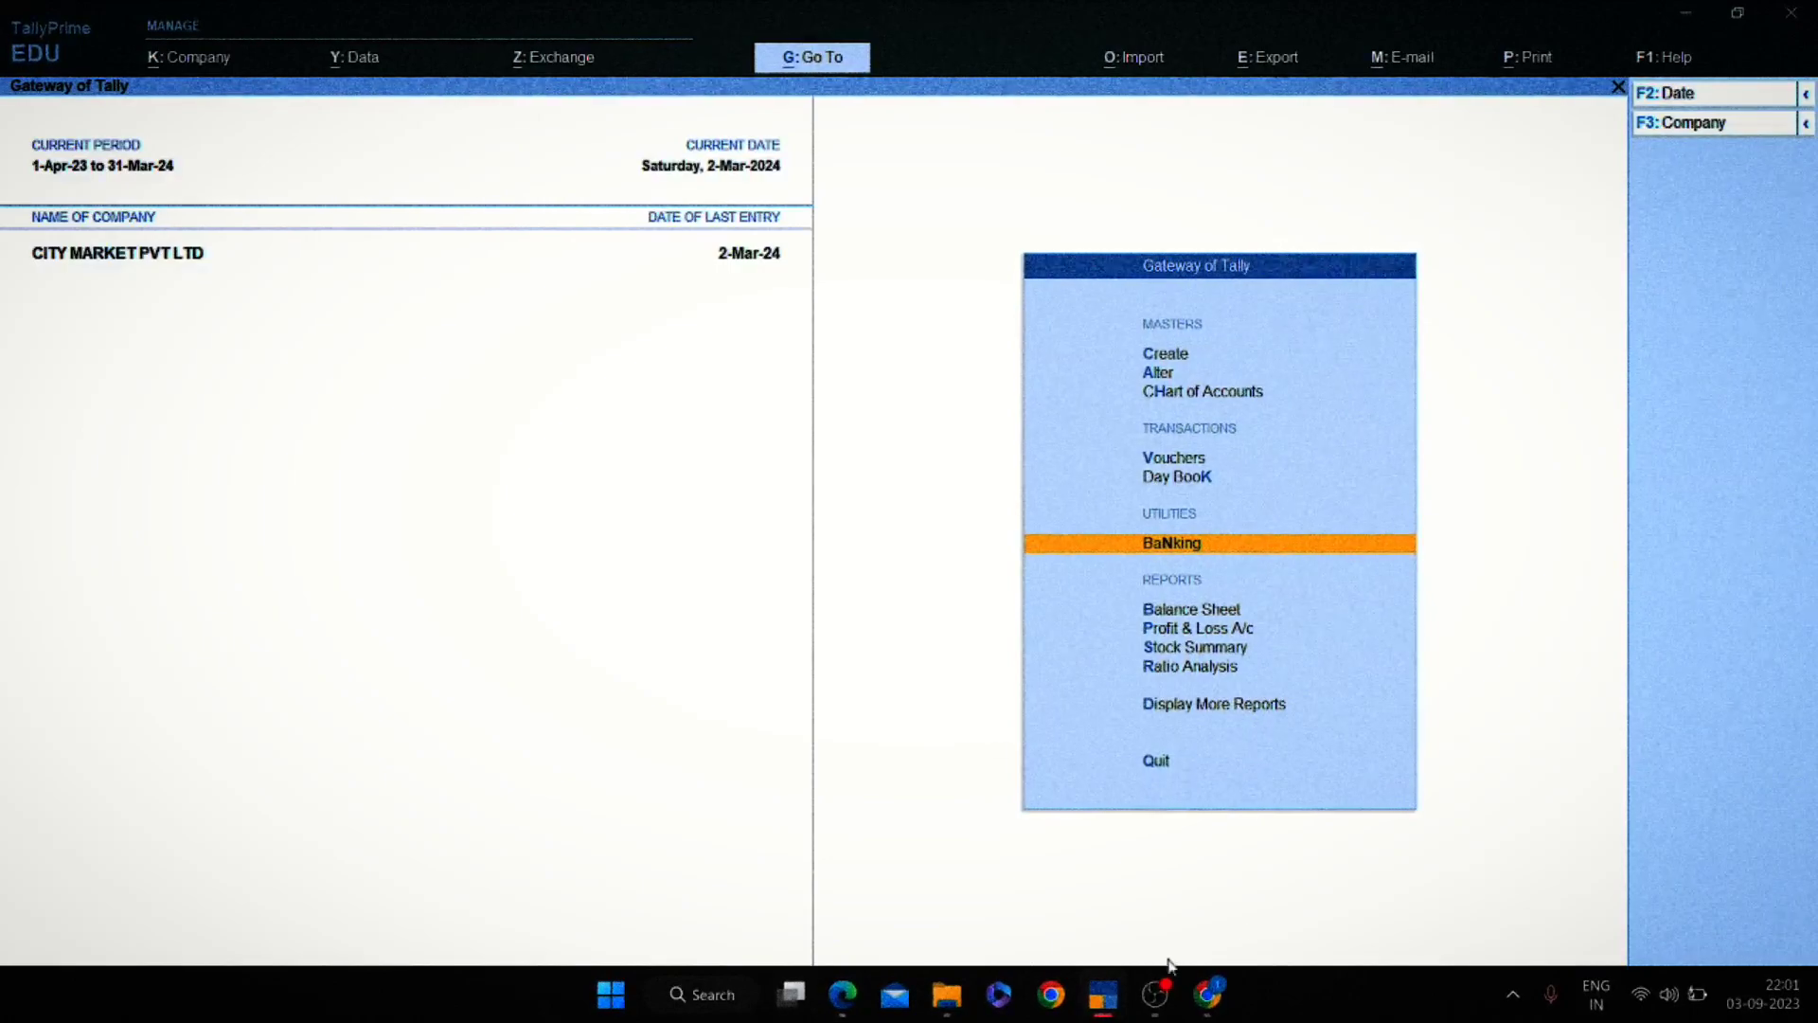
{"action": "key", "text": "alt+Tab"}
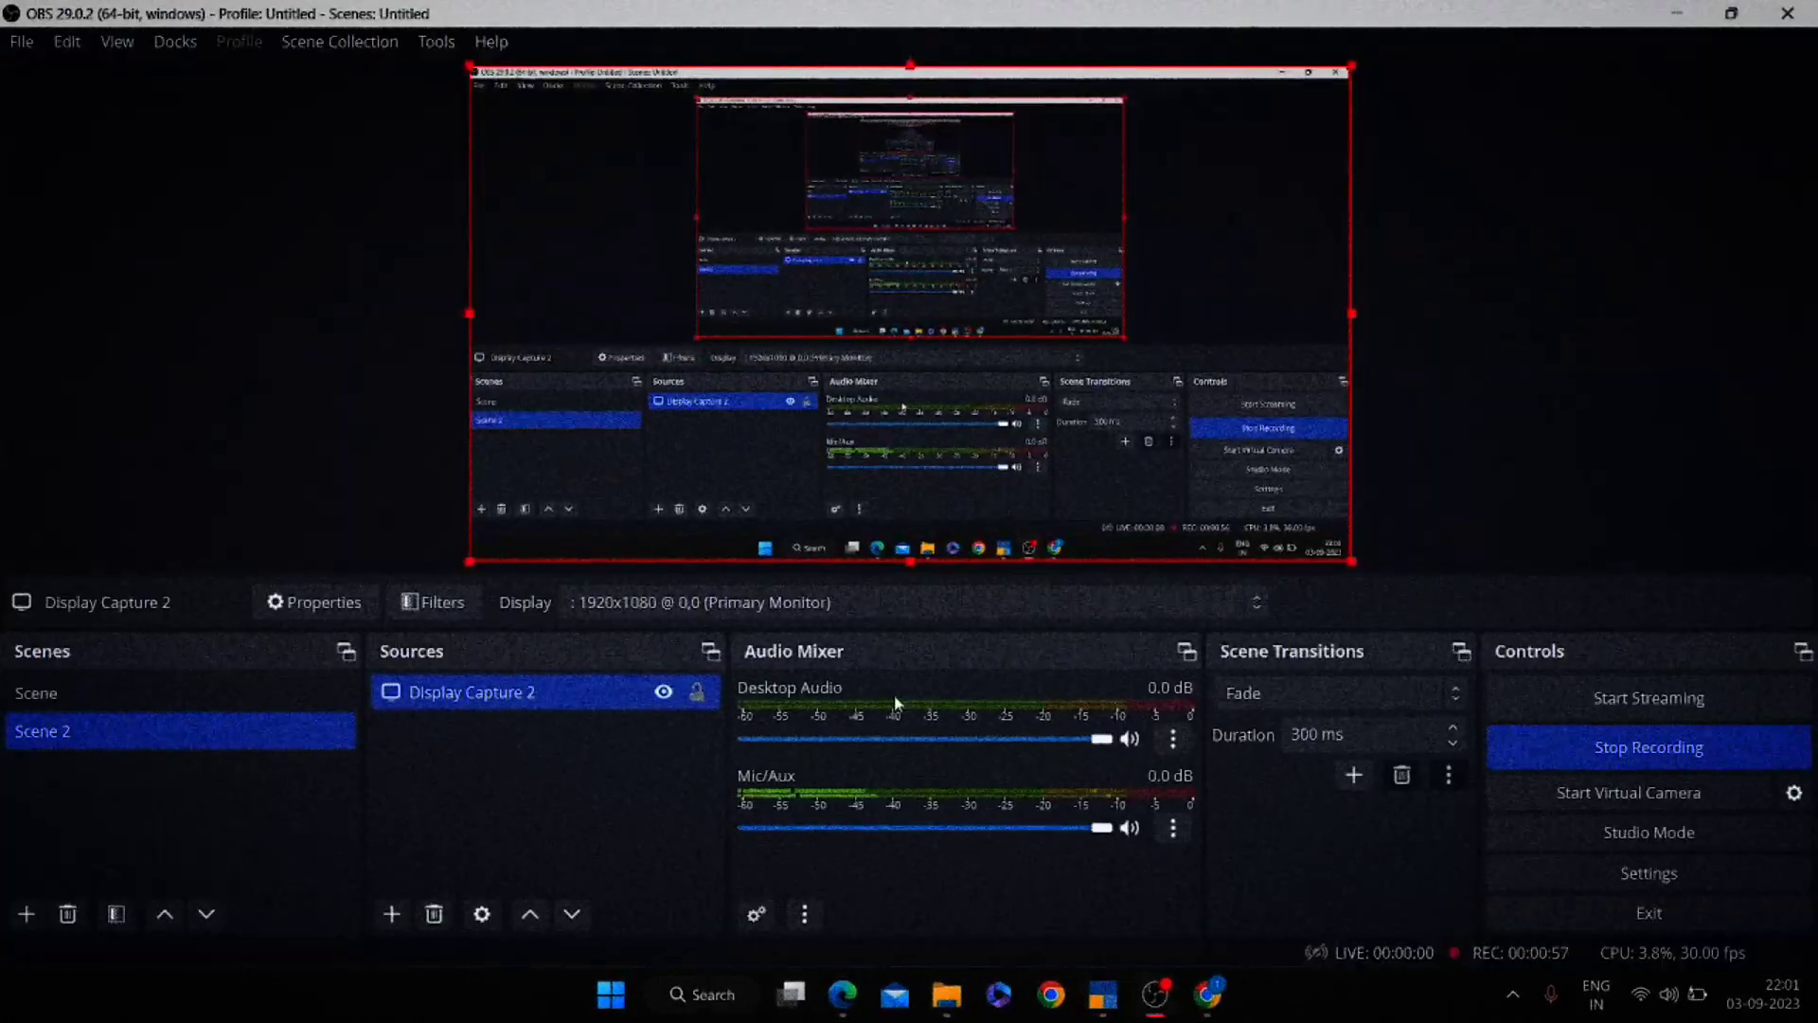
{"action": "key", "text": "alt+Tab"}
{"action": "key", "text": "alt+Tab"}
{"action": "key", "text": "alt+Tab"}
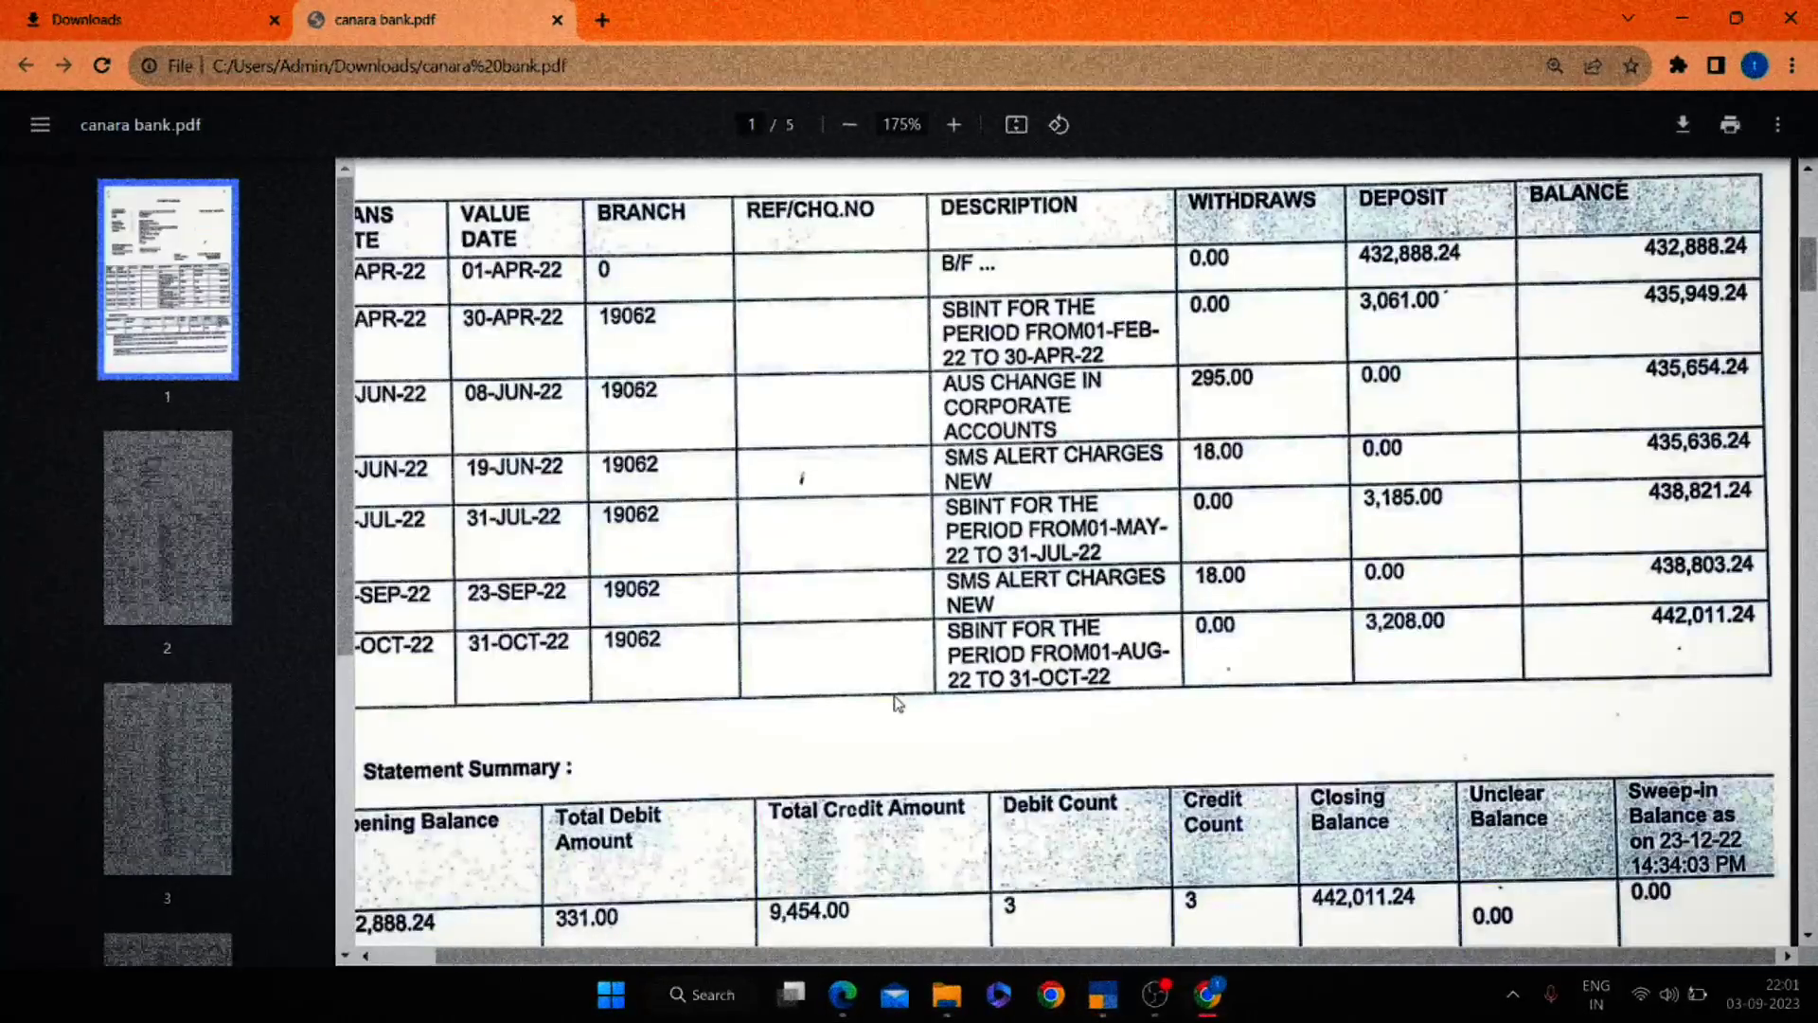
{"action": "key", "text": "alt+Tab"}
{"action": "key", "text": "Up"}
{"action": "key", "text": "Up"}
{"action": "key", "text": "Up"}
{"action": "key", "text": "Up"}
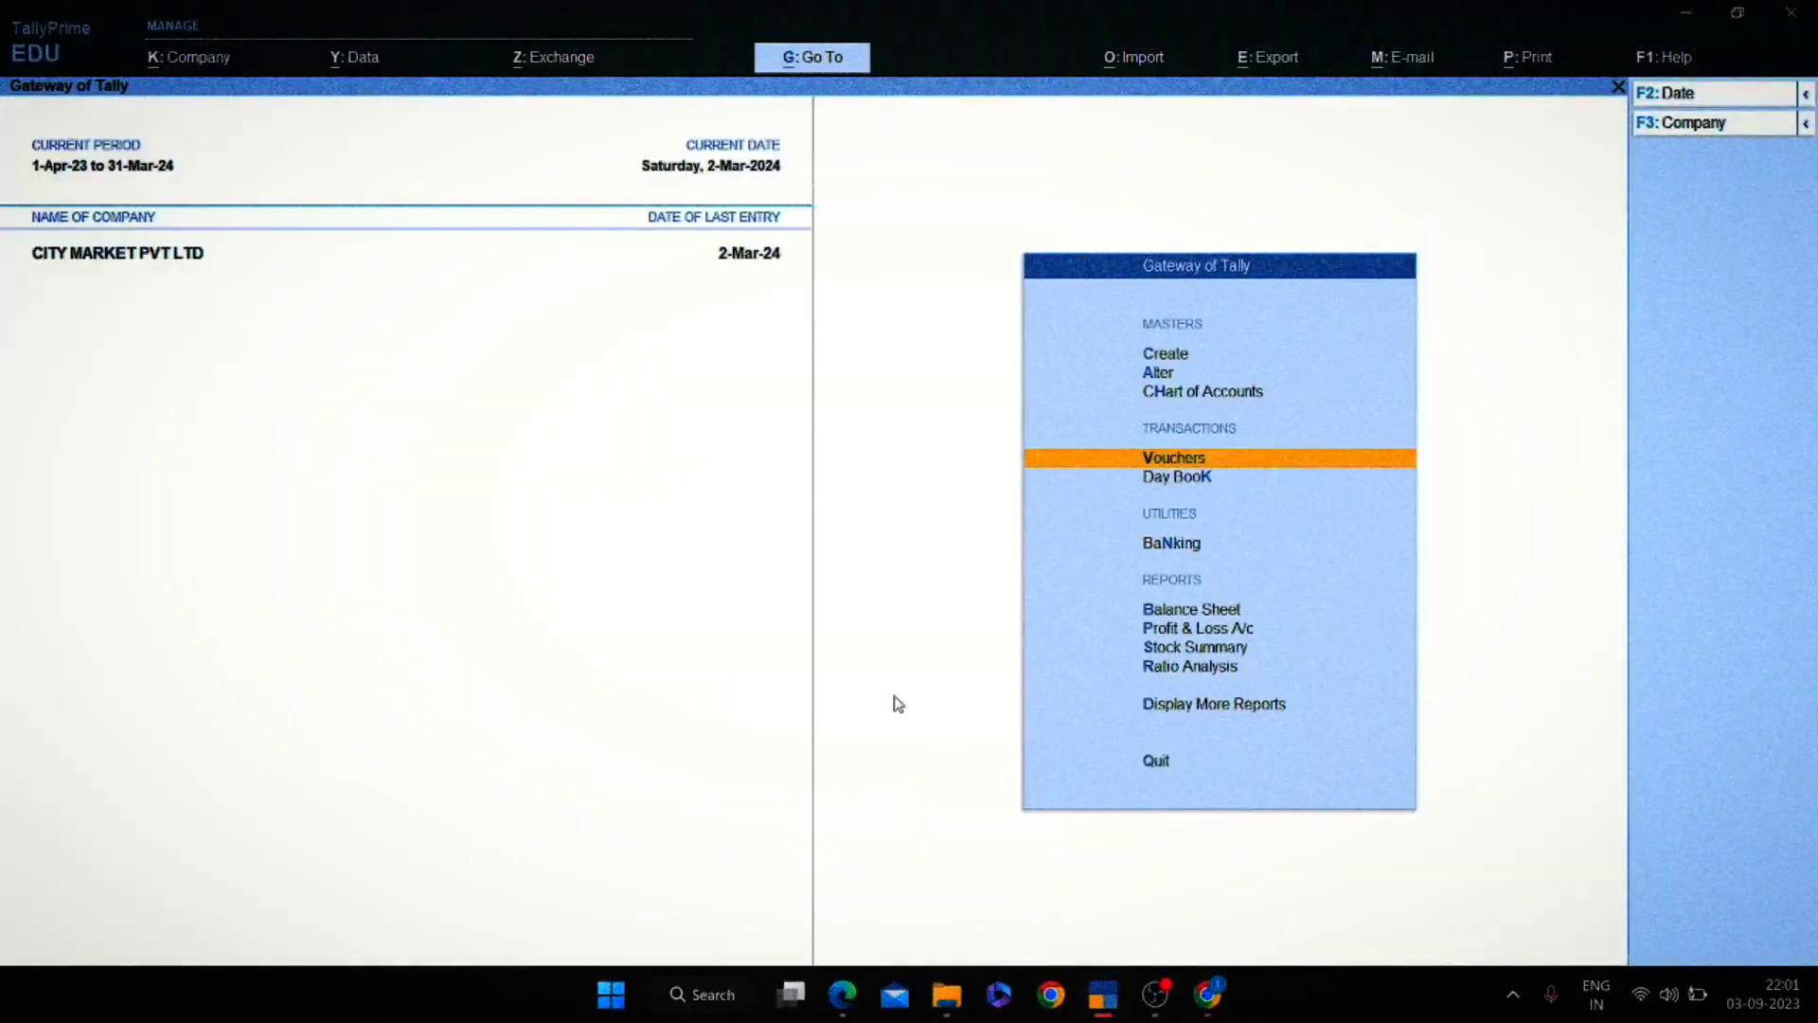
Start a new ledger and name it Canara Bank 000.
{"action": "key", "text": "Return"}
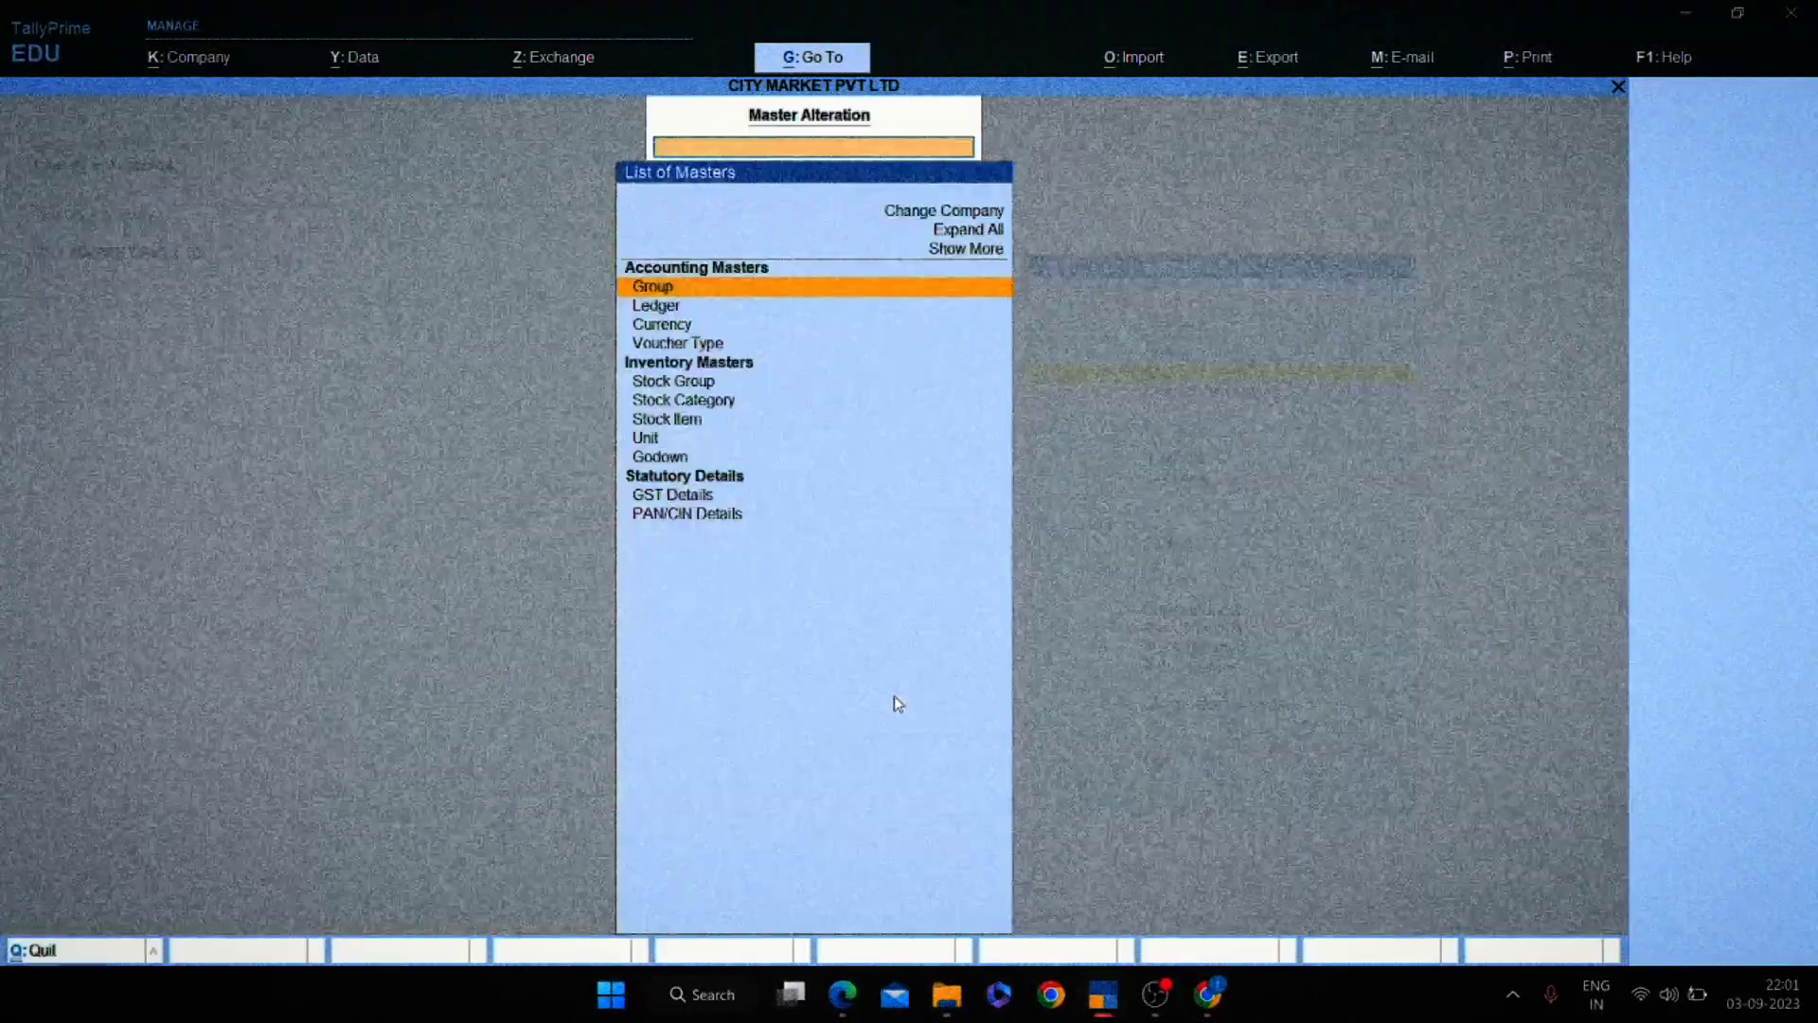
{"action": "key", "text": "Down"}
{"action": "key", "text": "Up"}
{"action": "key", "text": "Down"}
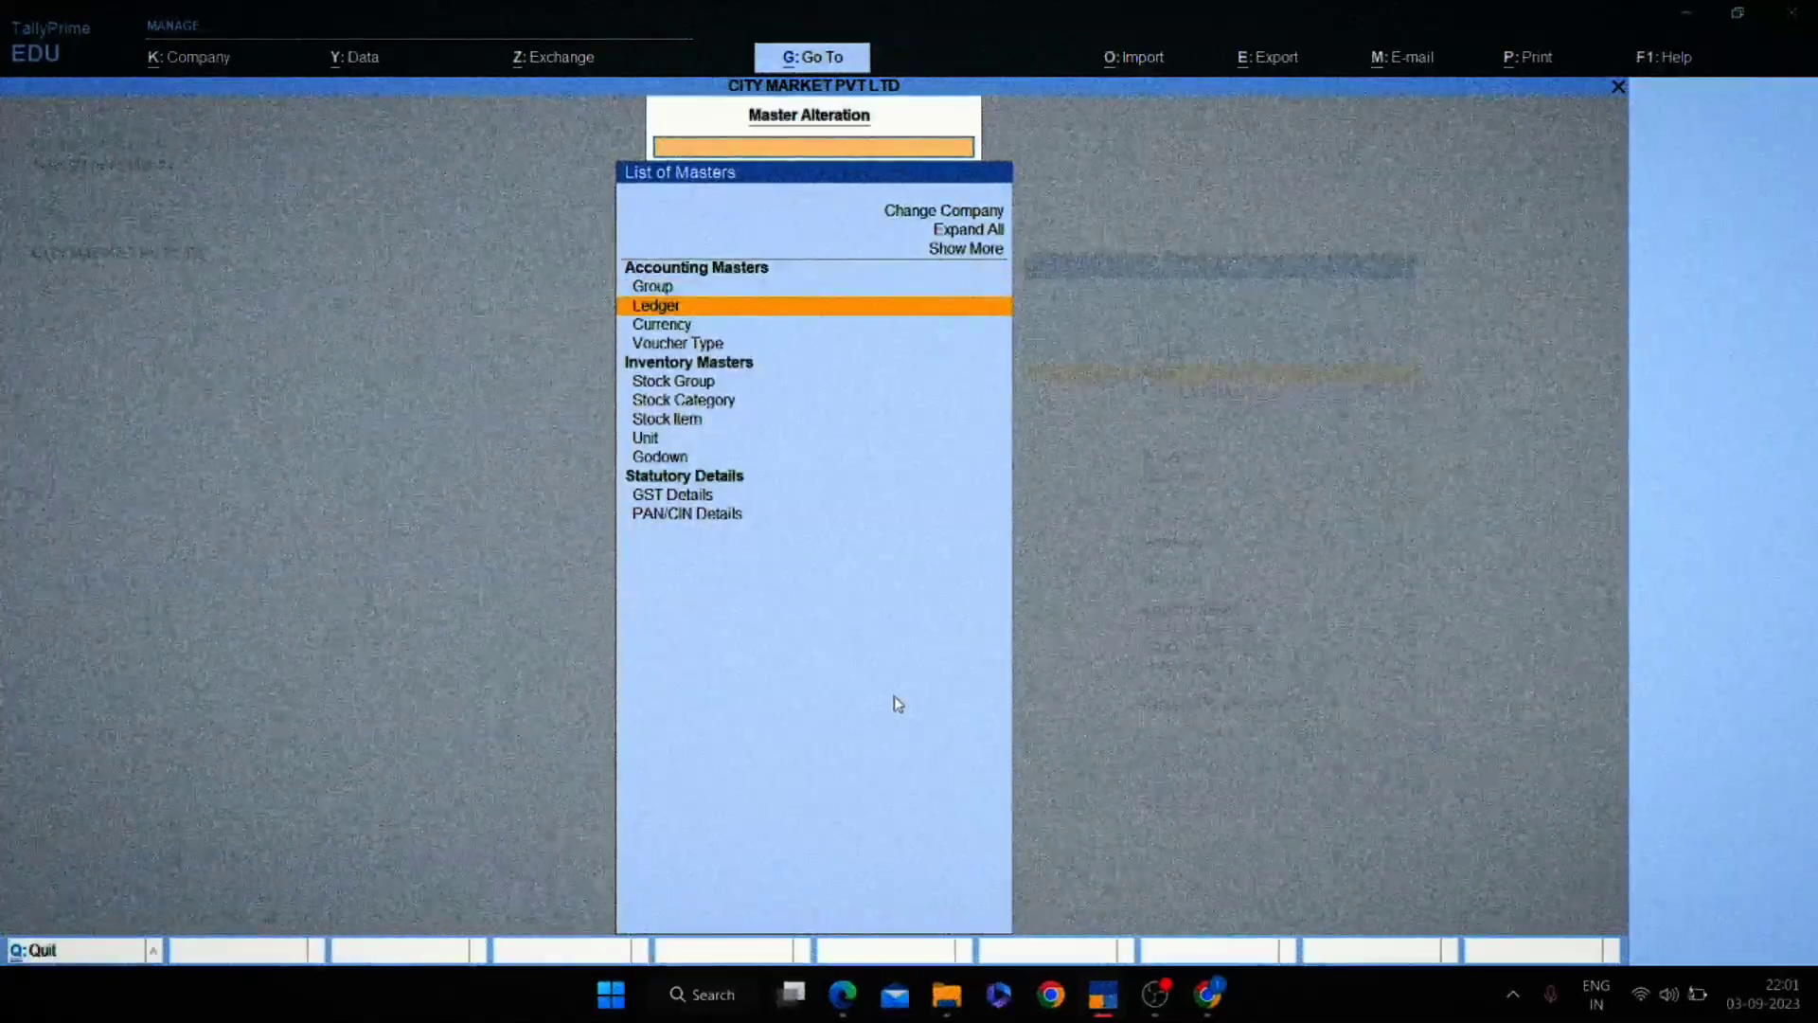
{"action": "key", "text": "Escape"}
{"action": "key", "text": "Up"}
{"action": "key", "text": "Return"}
{"action": "key", "text": "Down"}
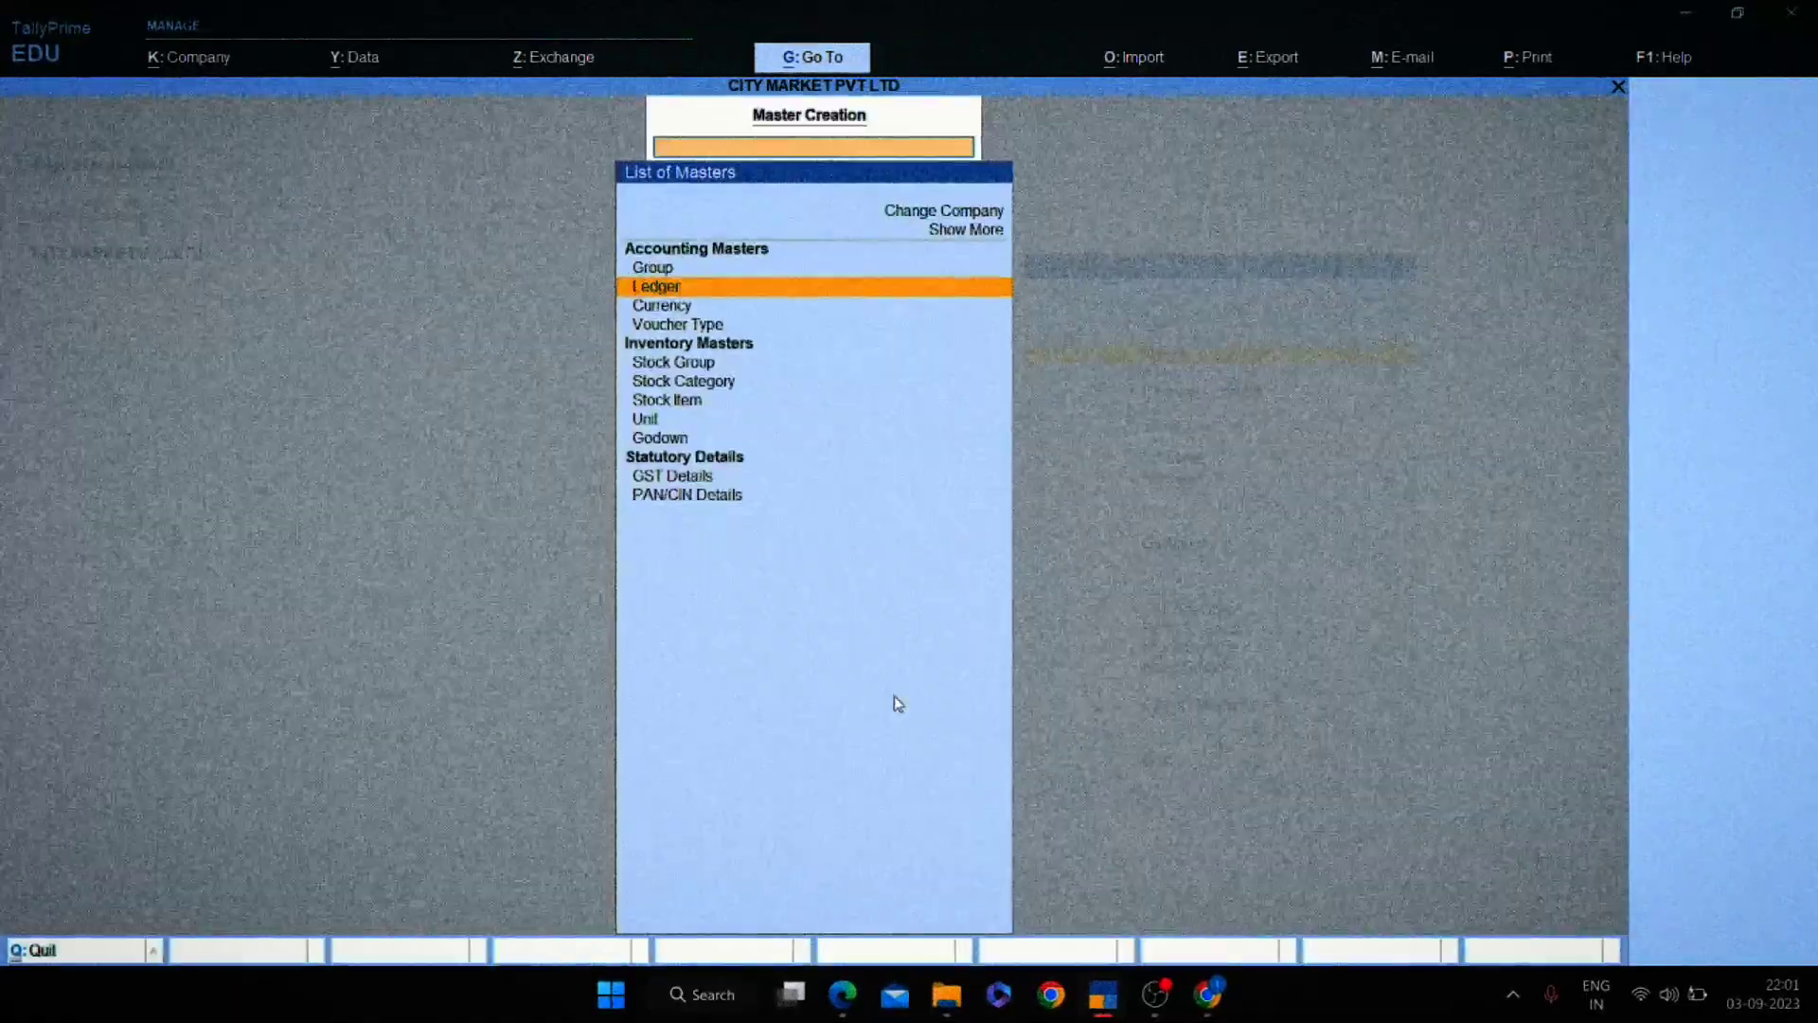
{"action": "key", "text": "Return"}
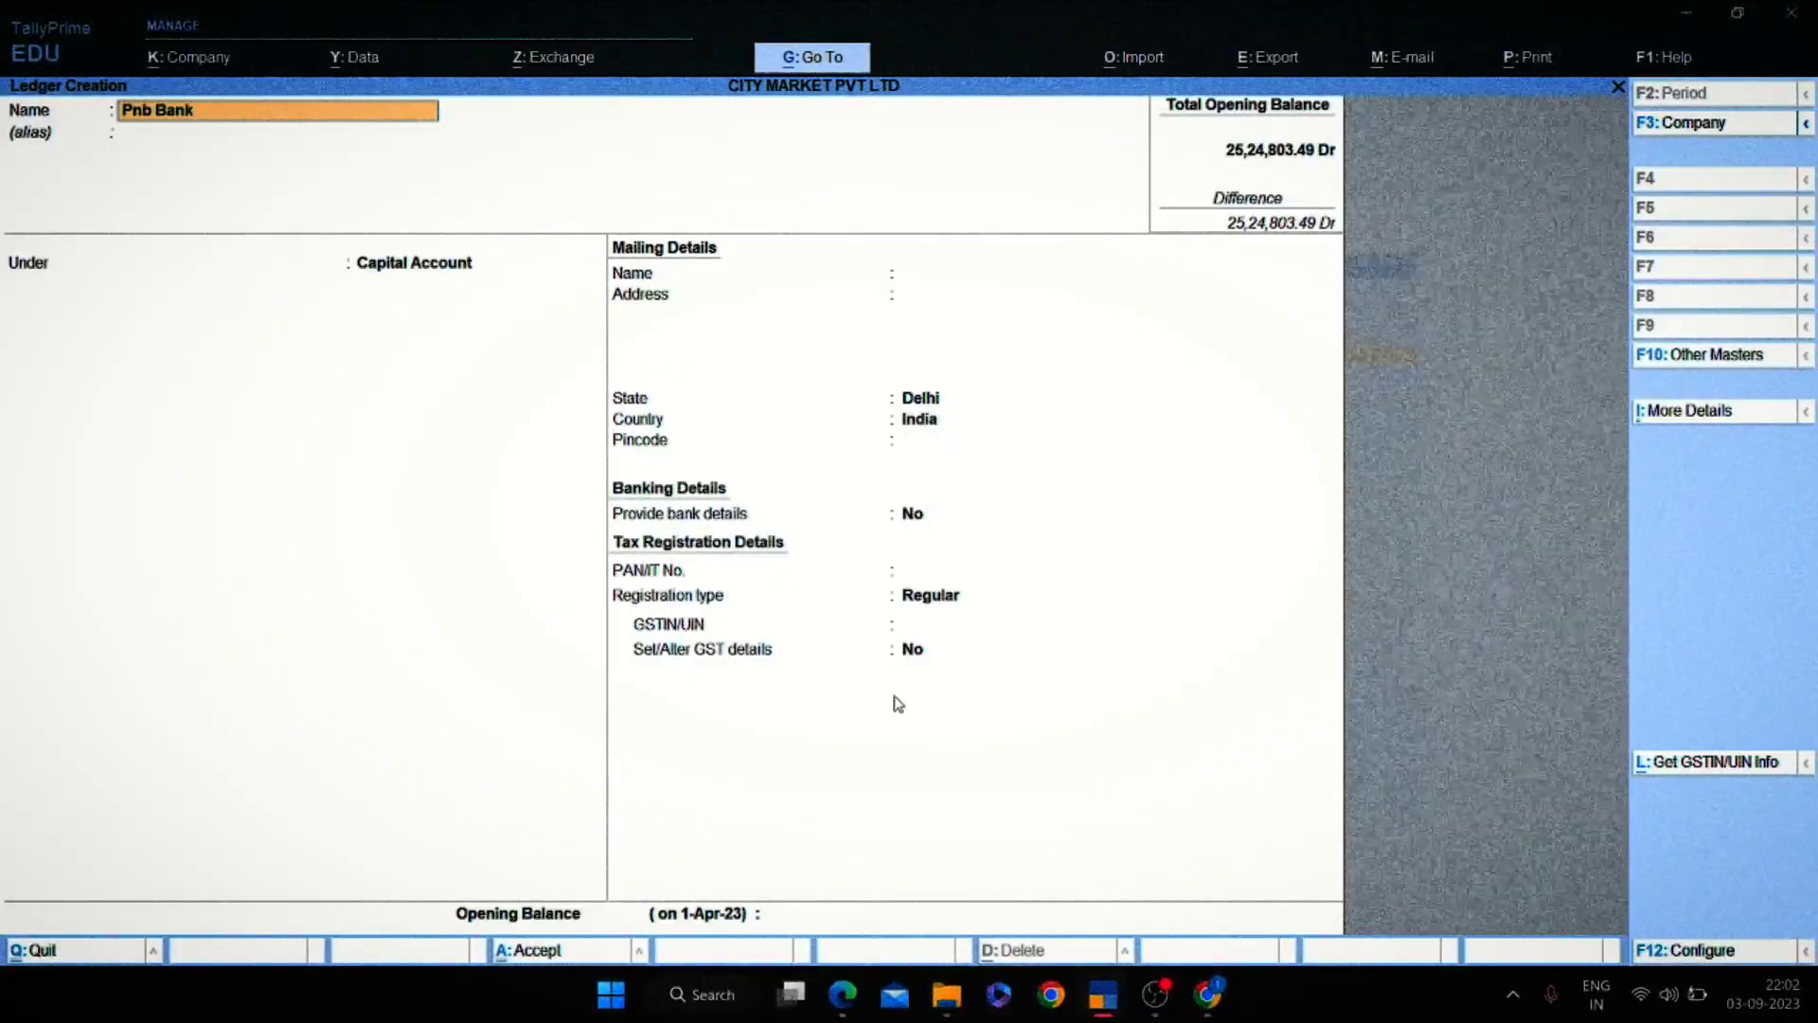
{"action": "type", "text": "Pnb Bank"}
{"action": "key", "text": "Return"}
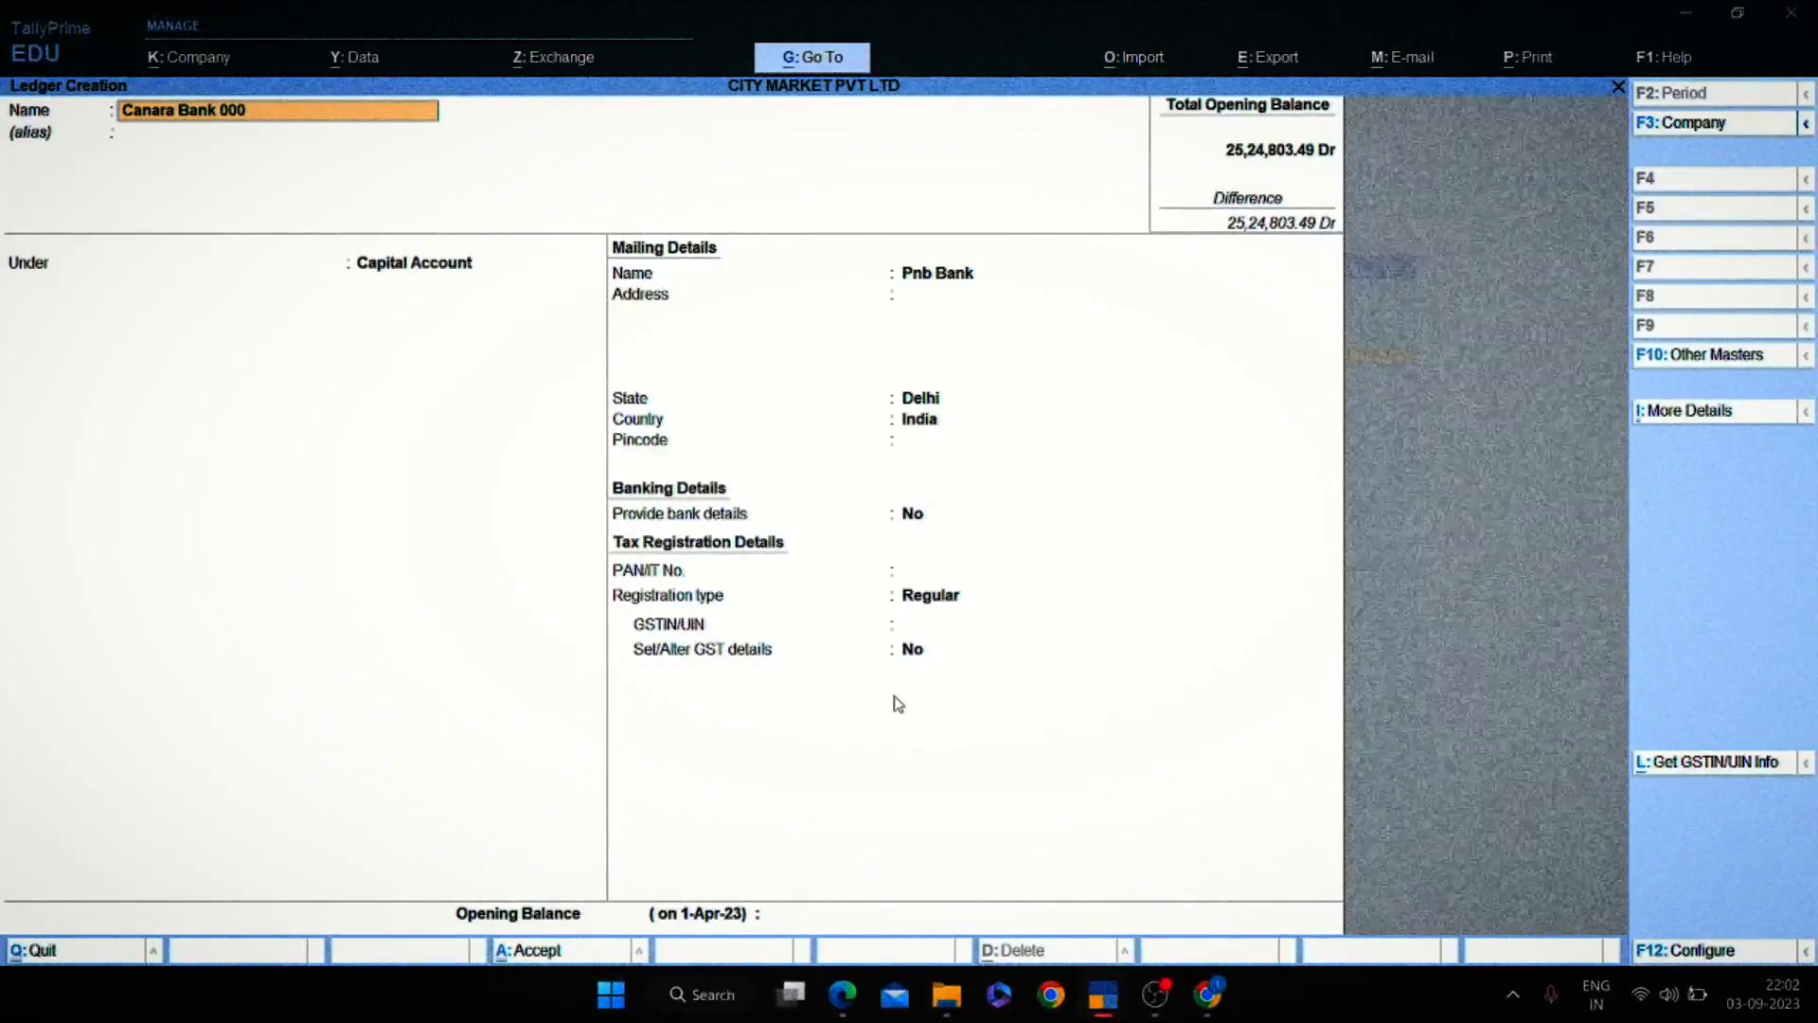
{"action": "key", "text": "Return"}
Place the ledger under Bank Accounts with its account number and IFS code CKK00000000.
{"action": "type", "text": "Bank"}
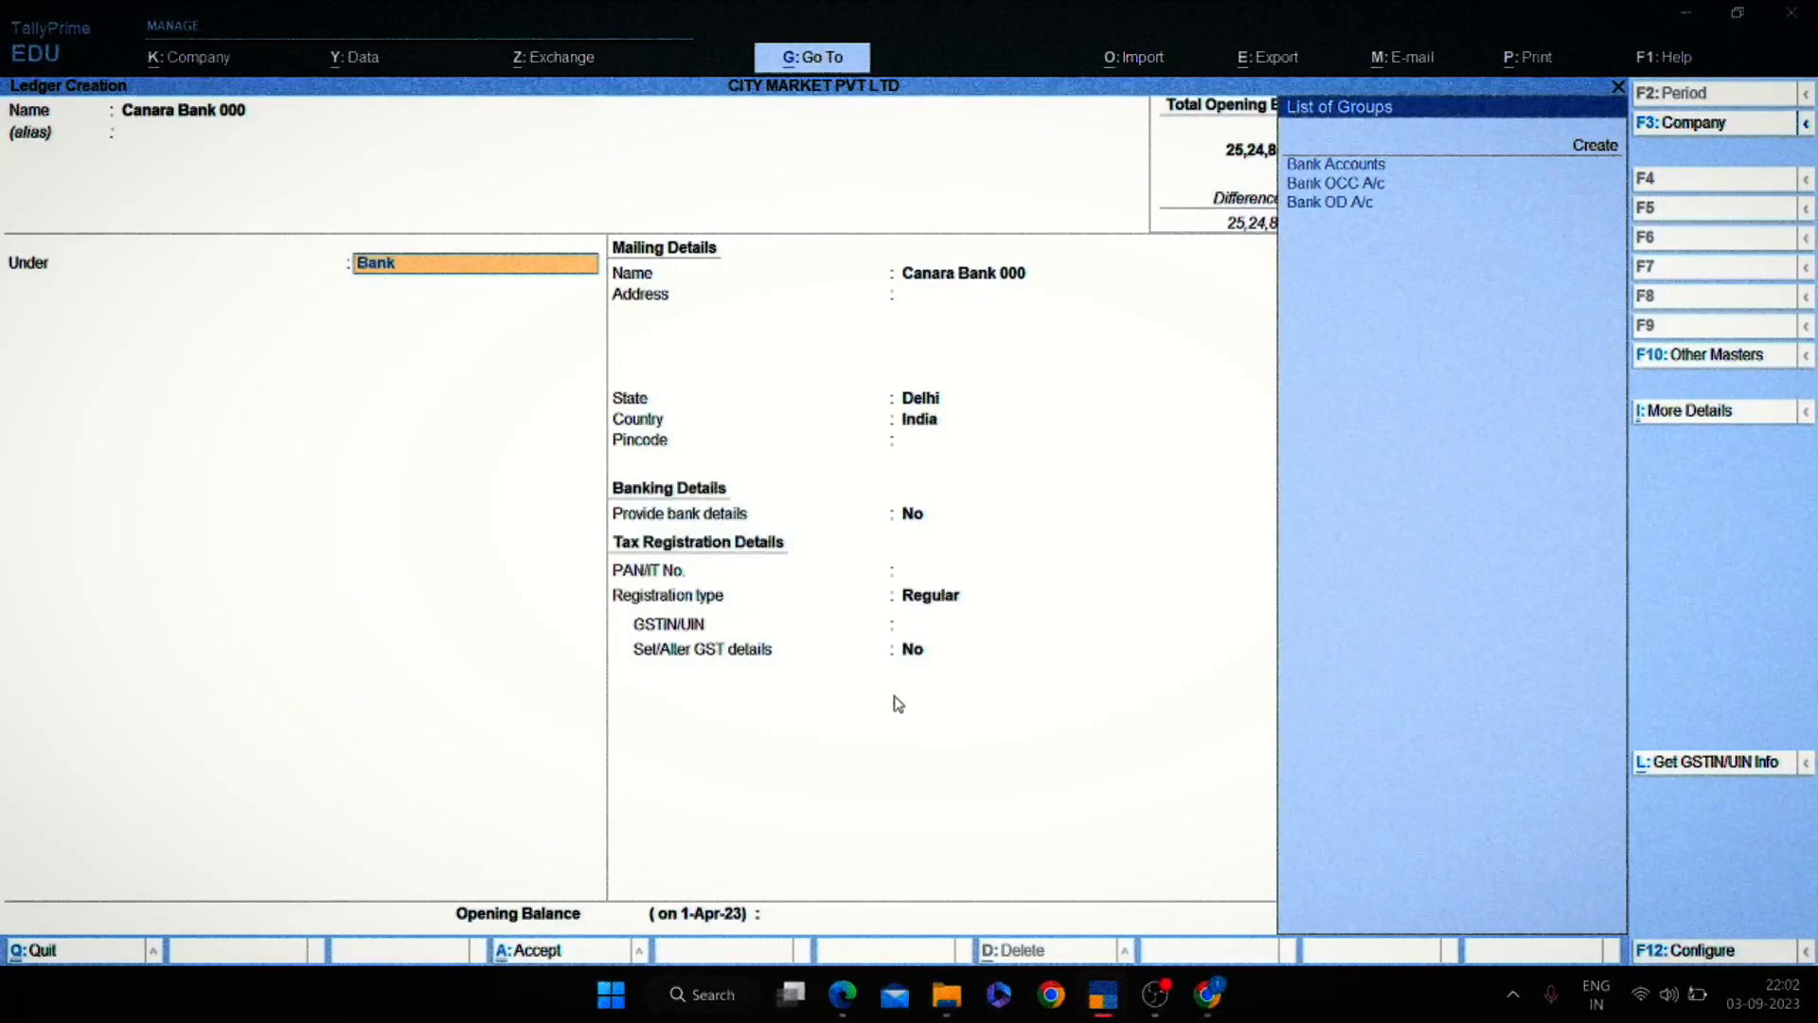
{"action": "key", "text": "Return"}
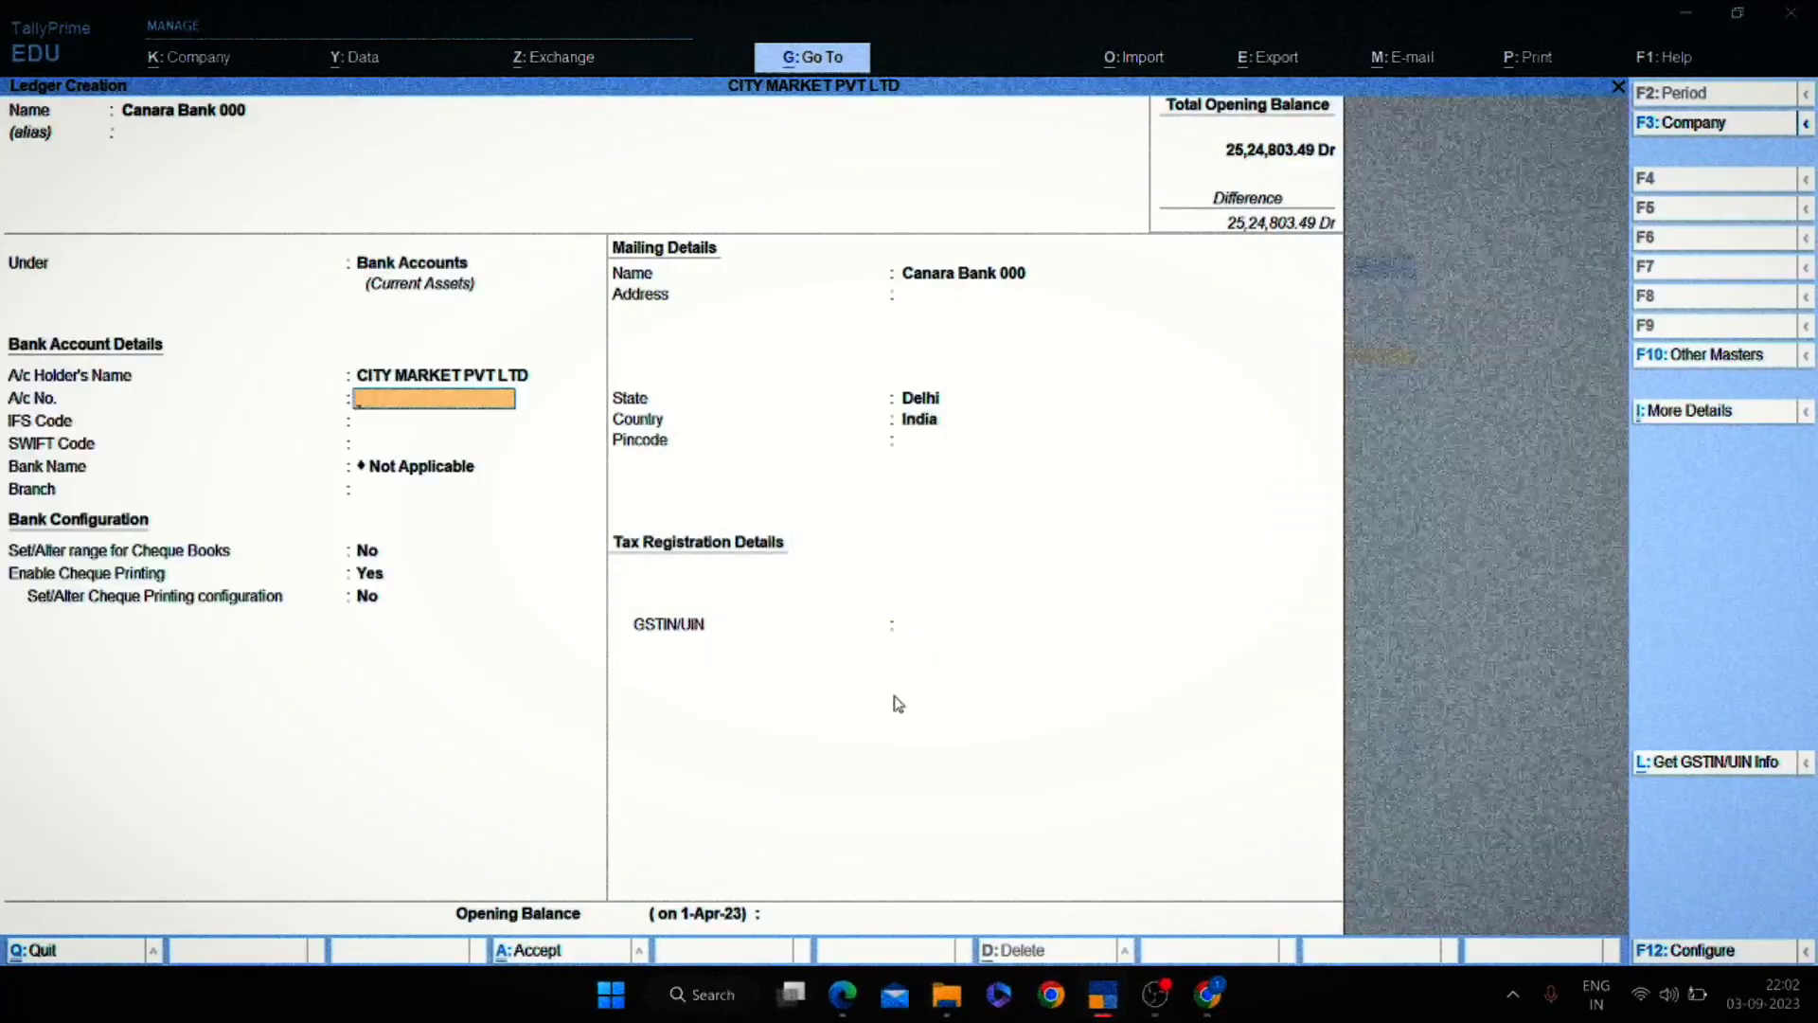
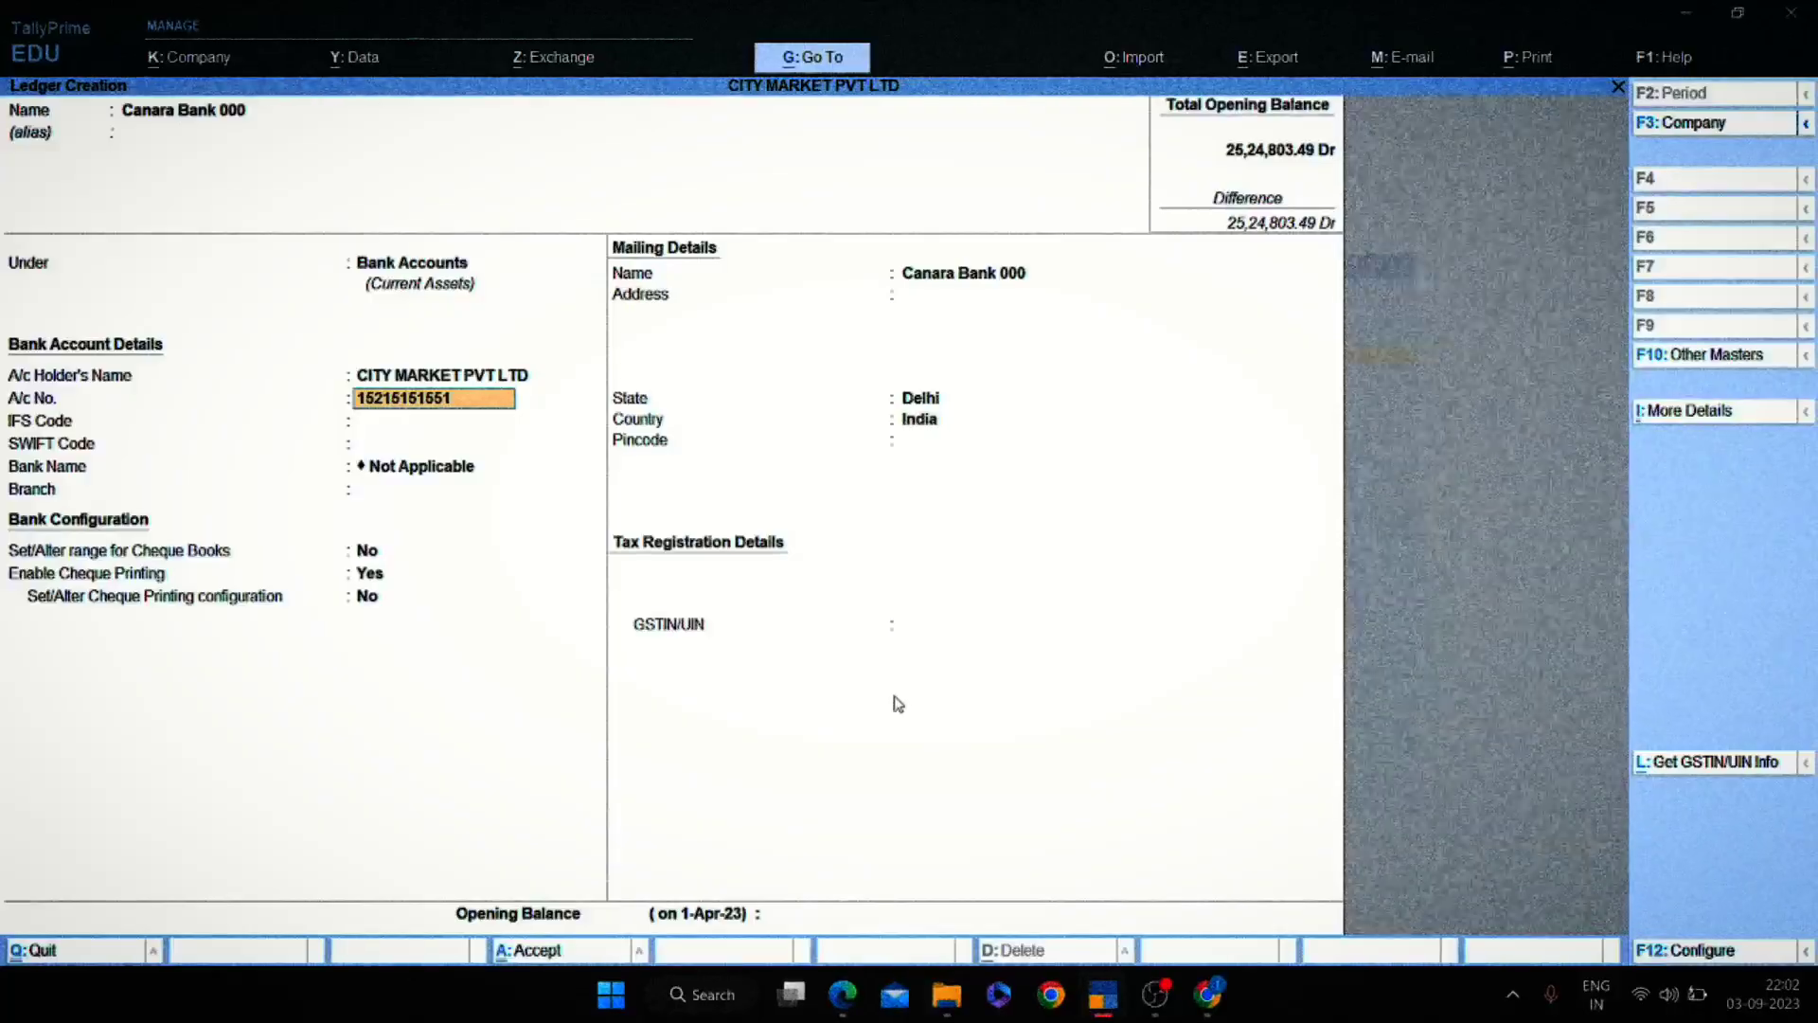
{"action": "key", "text": "Return"}
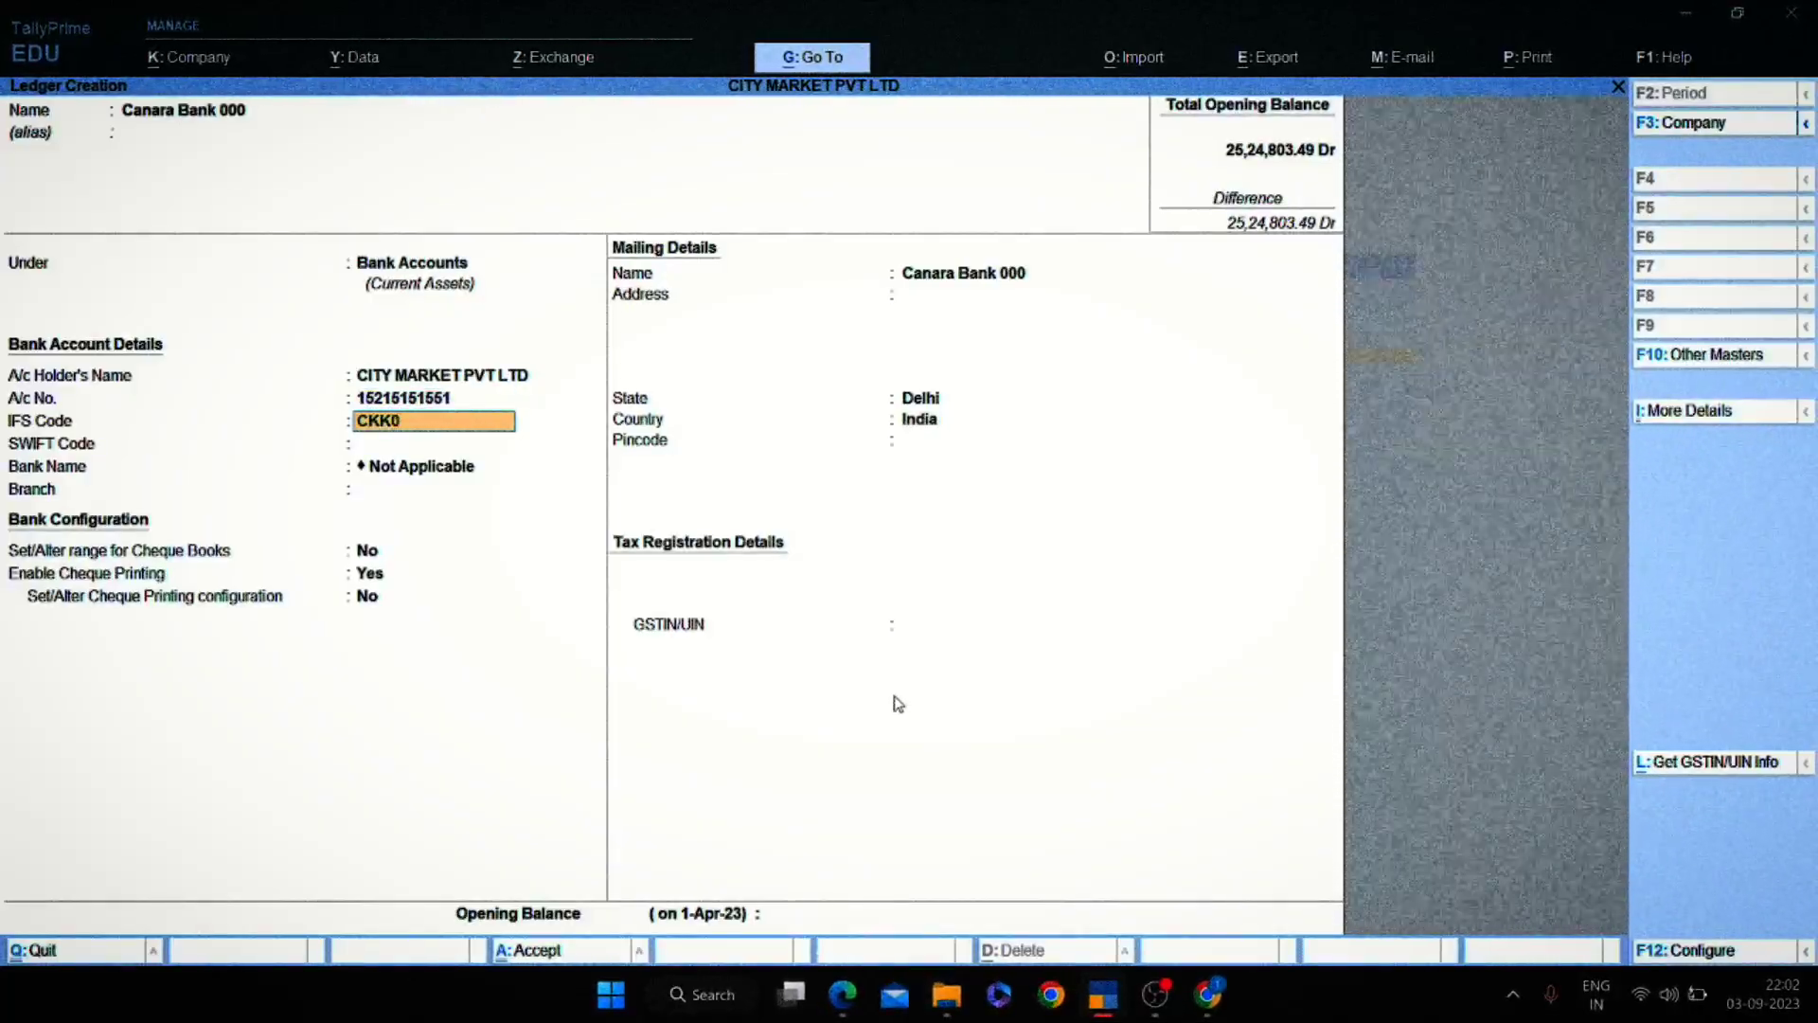
{"action": "type", "text": "CKK00000"}
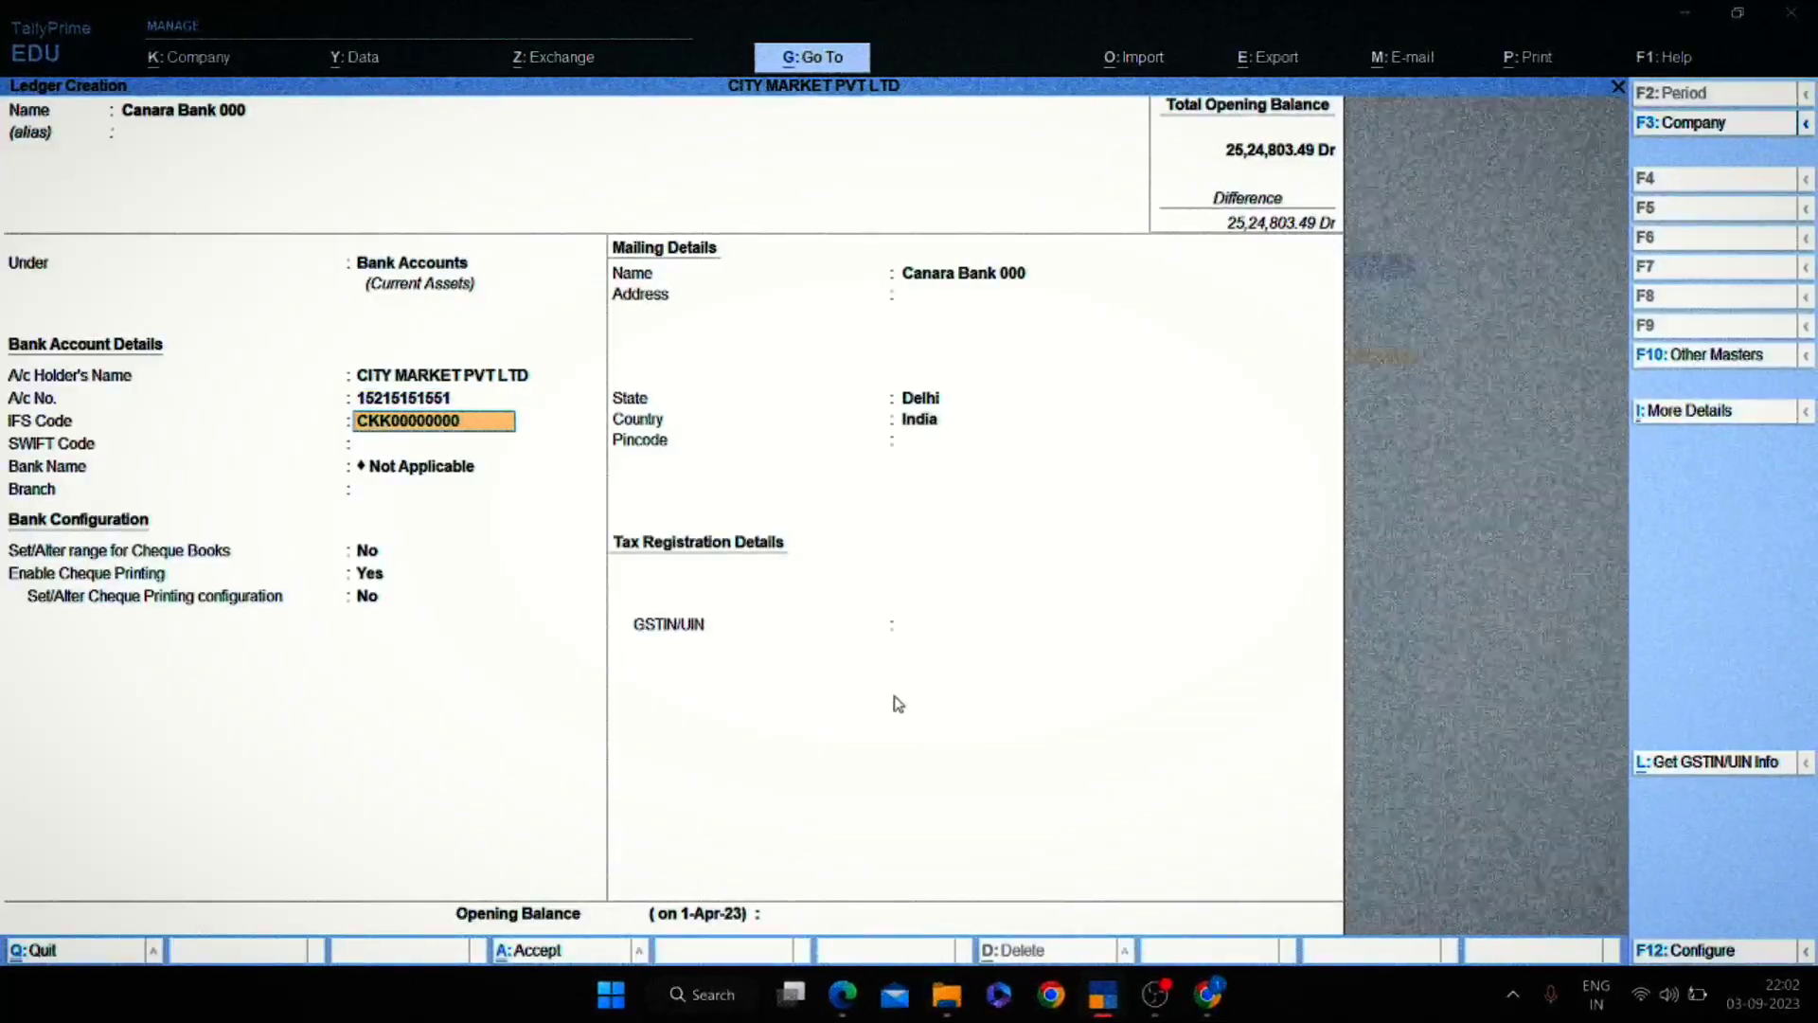
{"action": "type", "text": "000"}
{"action": "key", "text": "Return"}
{"action": "key", "text": "Return"}
Dismiss the IFS and GSTIN warnings and step through the remaining fields to accept the ledger.
{"action": "key", "text": "Escape"}
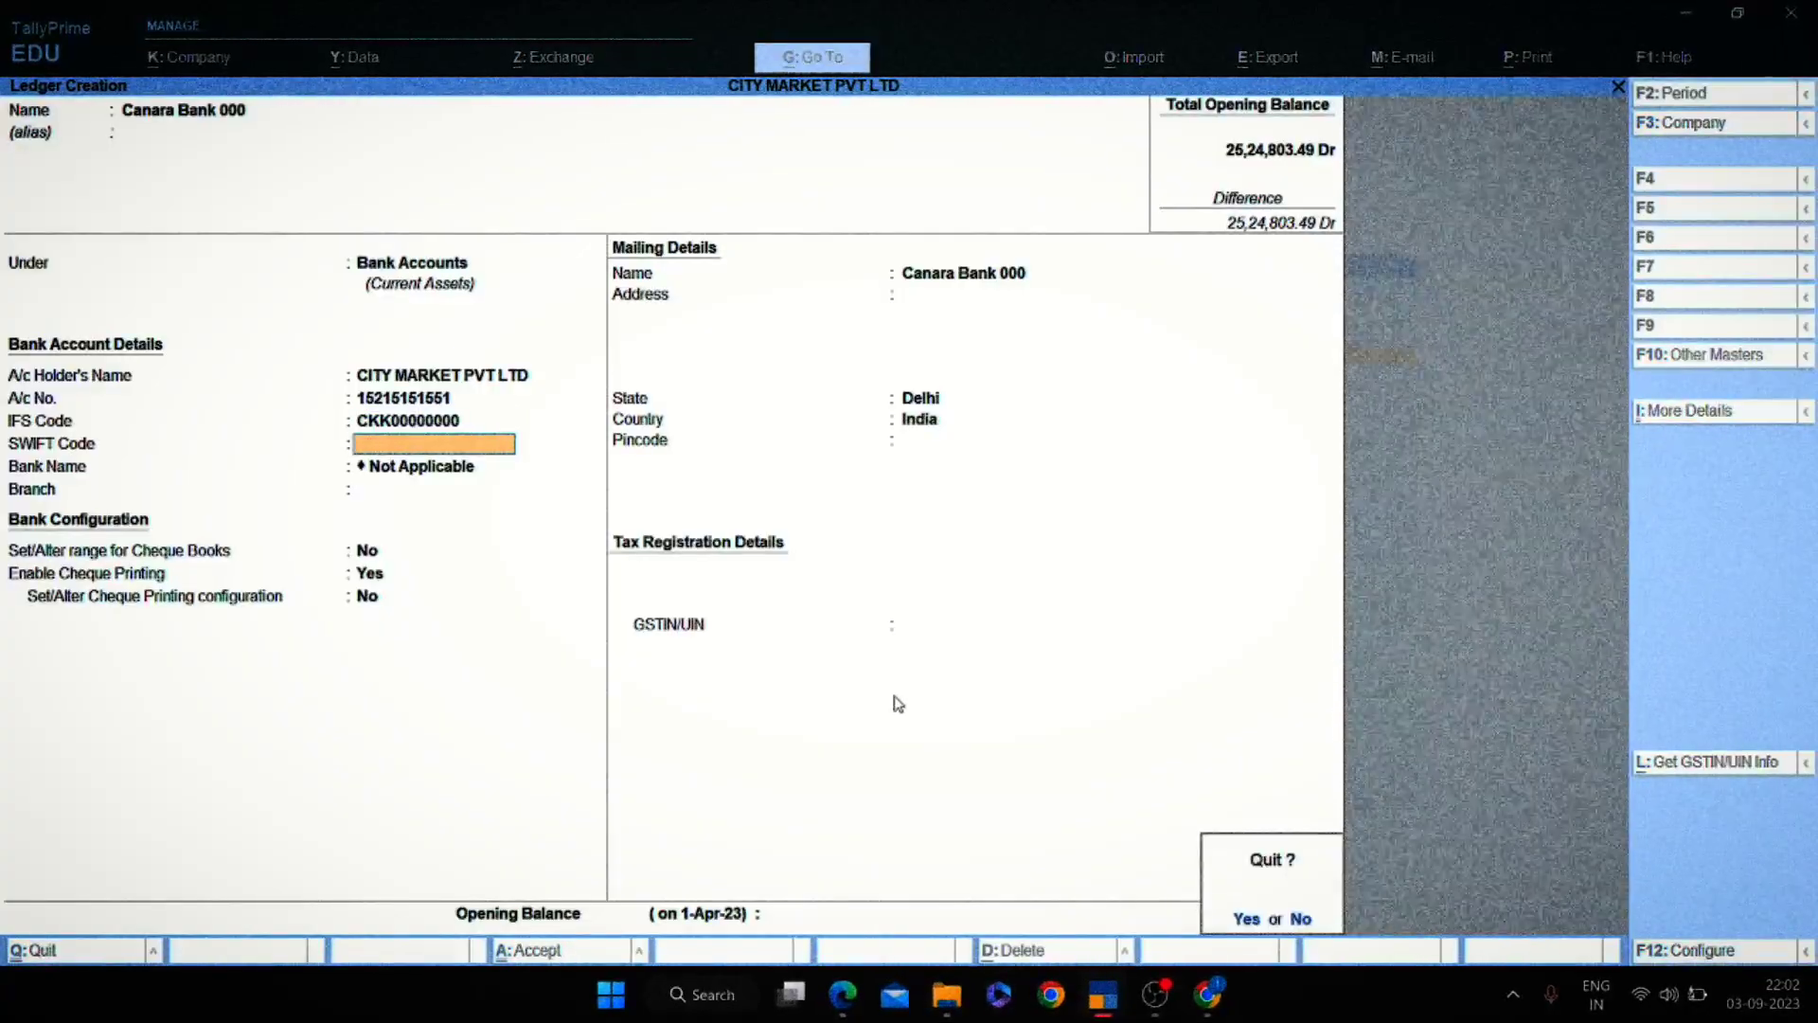
{"action": "key", "text": "n"}
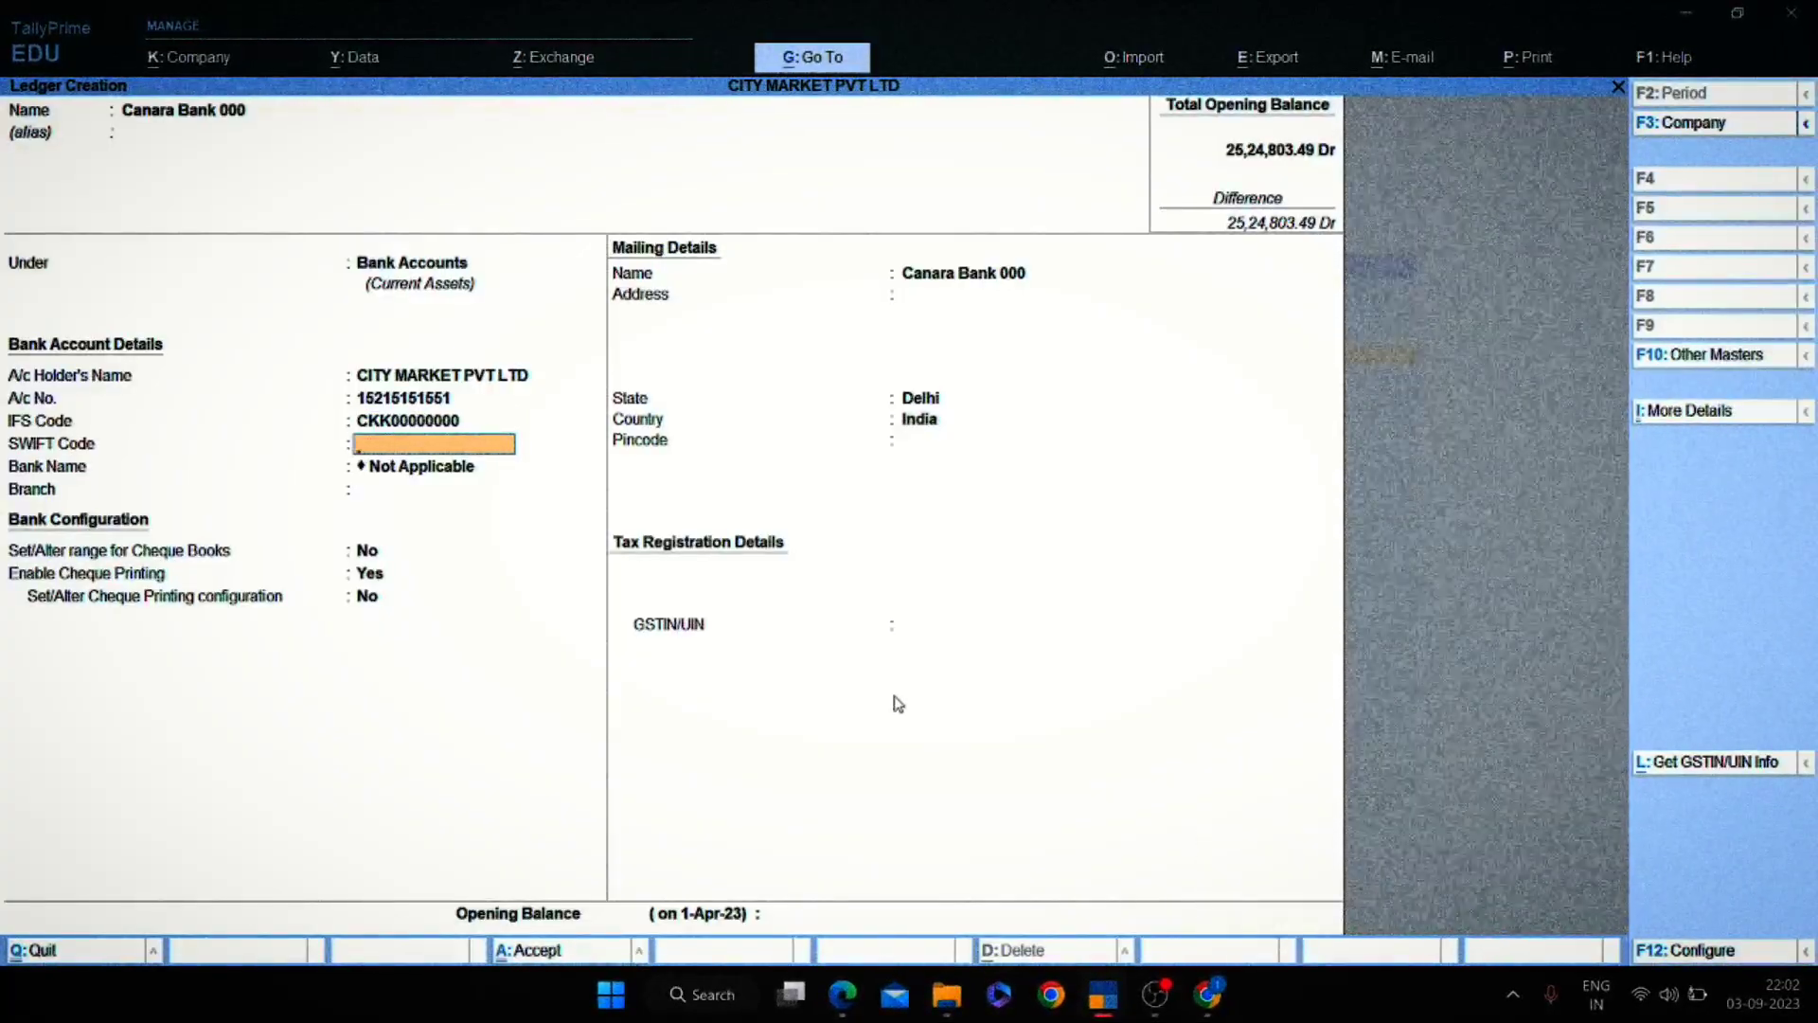
{"action": "key", "text": "Return"}
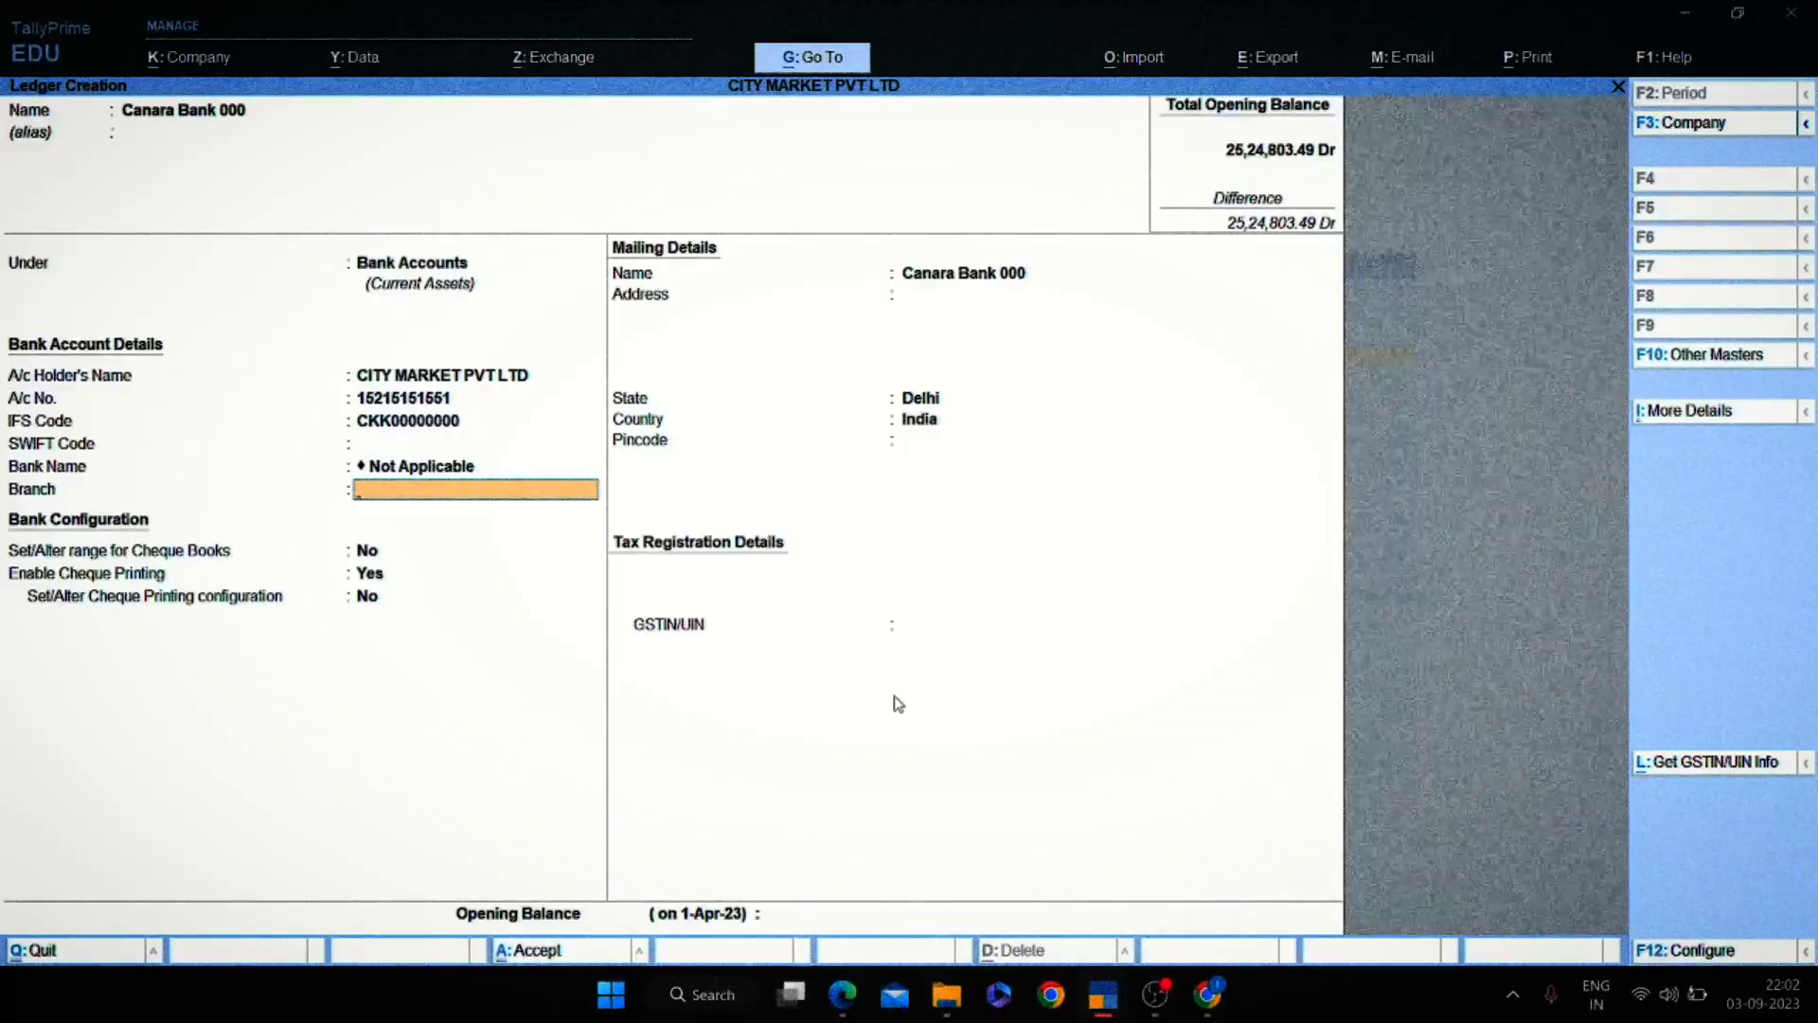
{"action": "key", "text": "Return"}
{"action": "key", "text": "Return"}
{"action": "key", "text": "Return"}
{"action": "key", "text": "Return"}
{"action": "key", "text": "Return"}
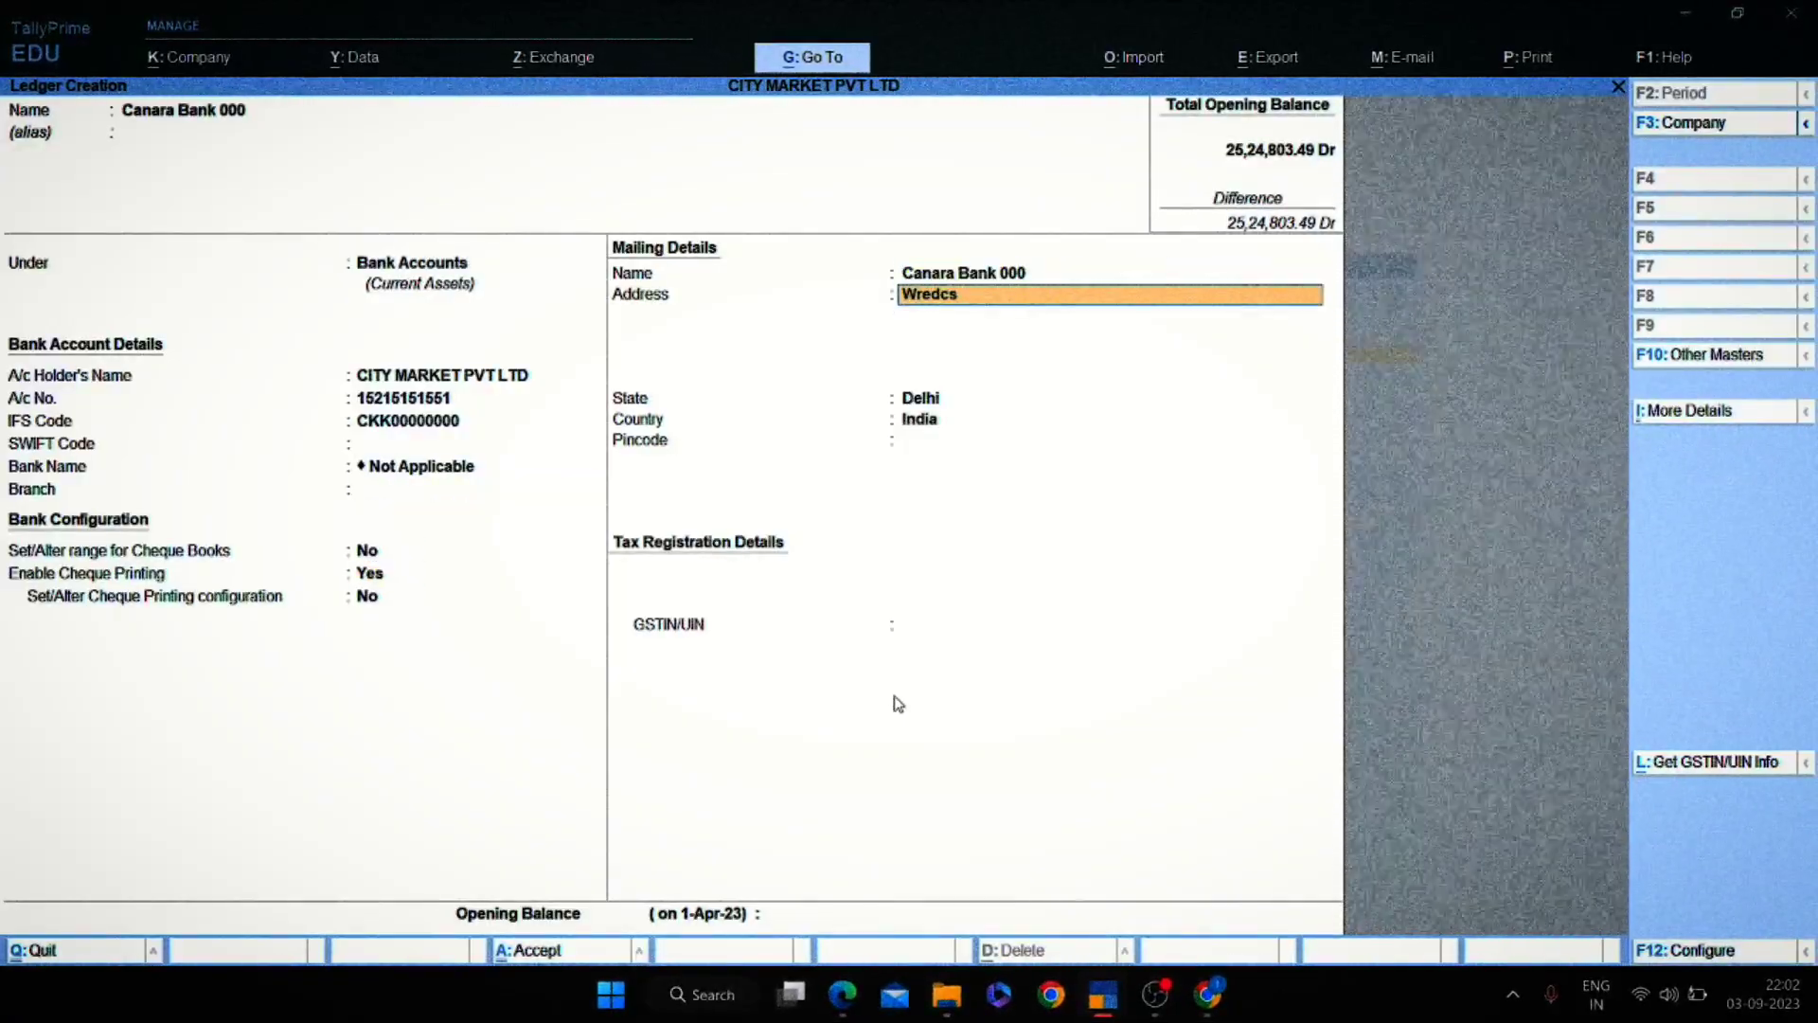
{"action": "key", "text": "Return"}
{"action": "key", "text": "Return"}
{"action": "key", "text": "Return"}
{"action": "key", "text": "Return"}
{"action": "key", "text": "Return"}
{"action": "key", "text": "Return"}
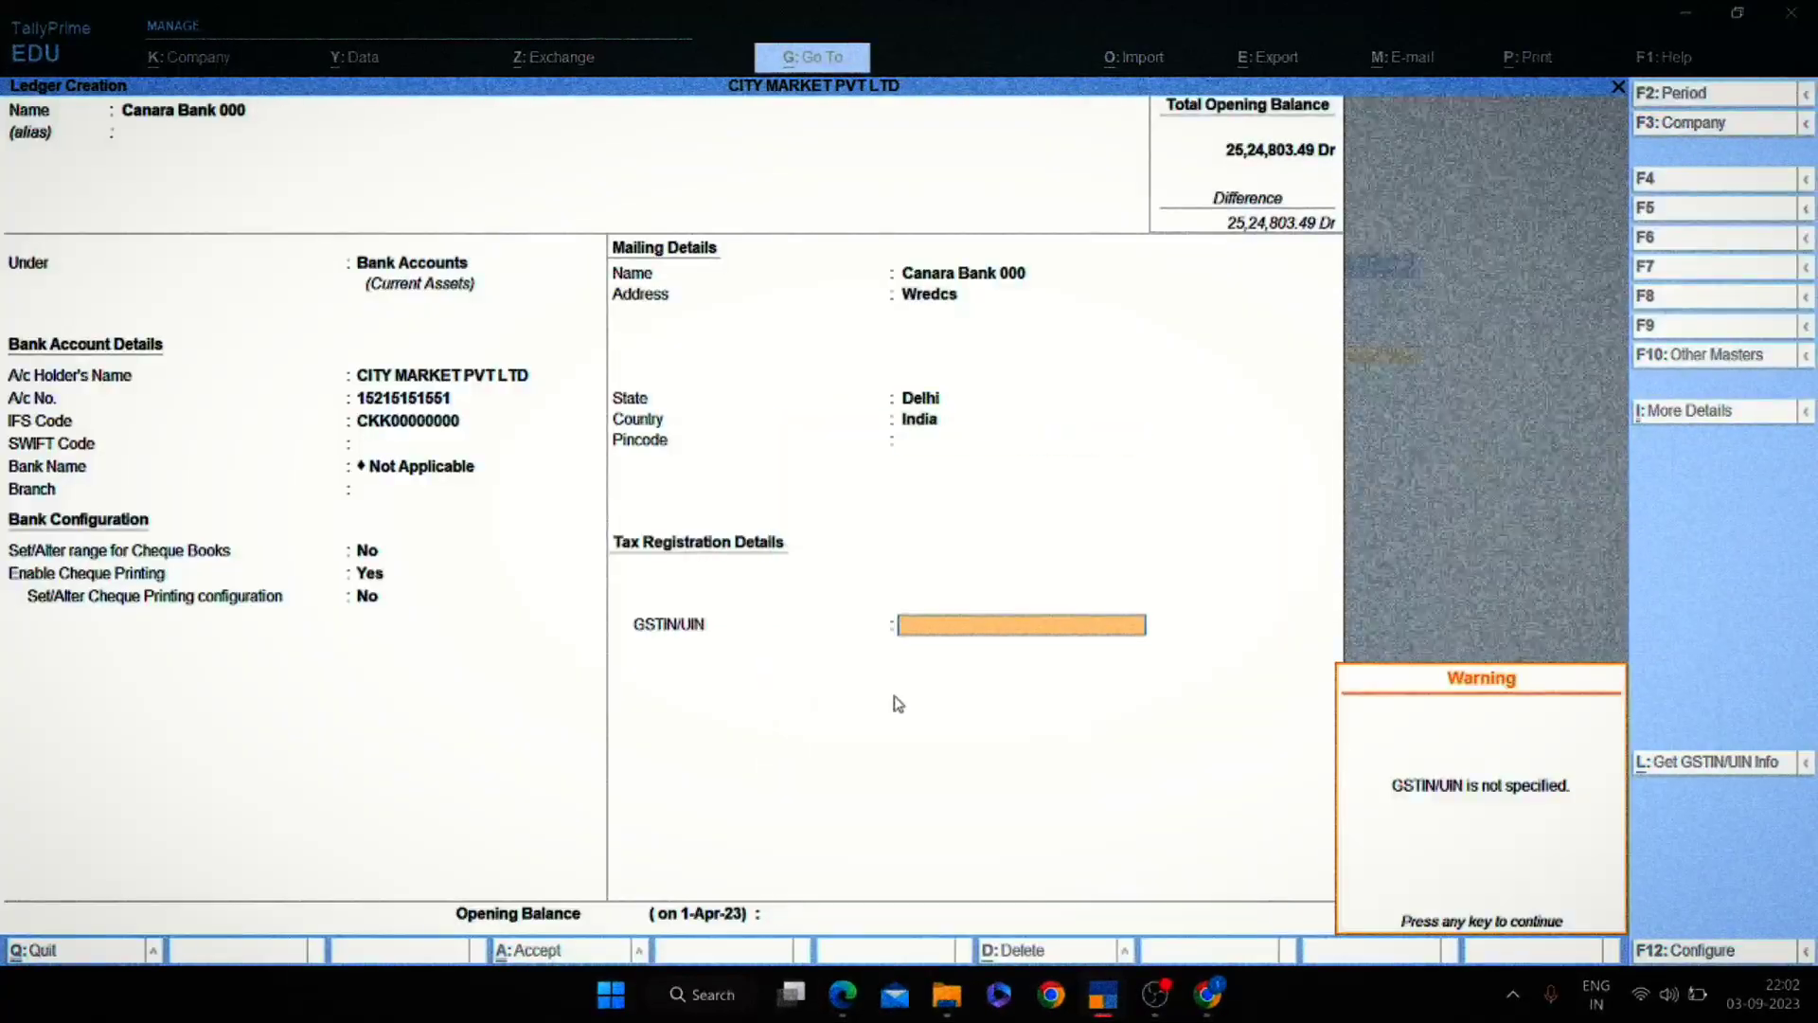
{"action": "key", "text": "Return"}
{"action": "key", "text": "Return"}
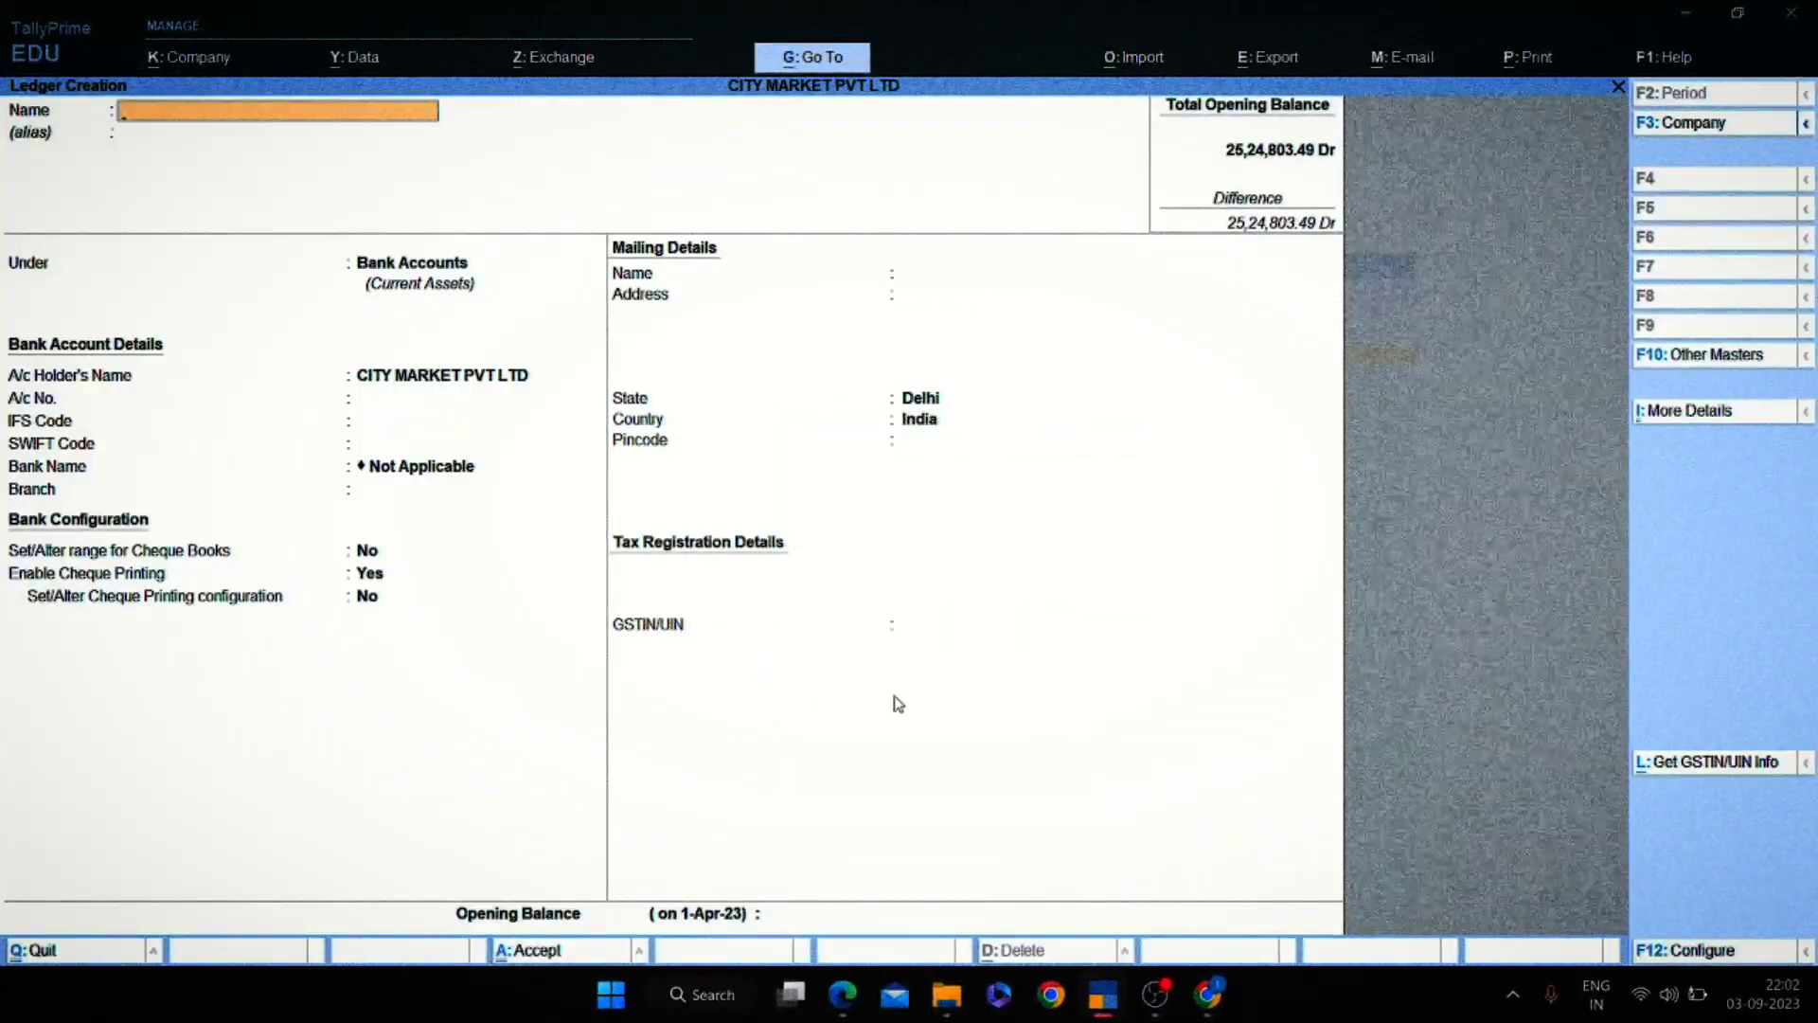
Close the blank ledger form, check the period options, and mark the 432,888.24 brought-forward figure.
{"action": "key", "text": "Escape"}
{"action": "key", "text": "Escape"}
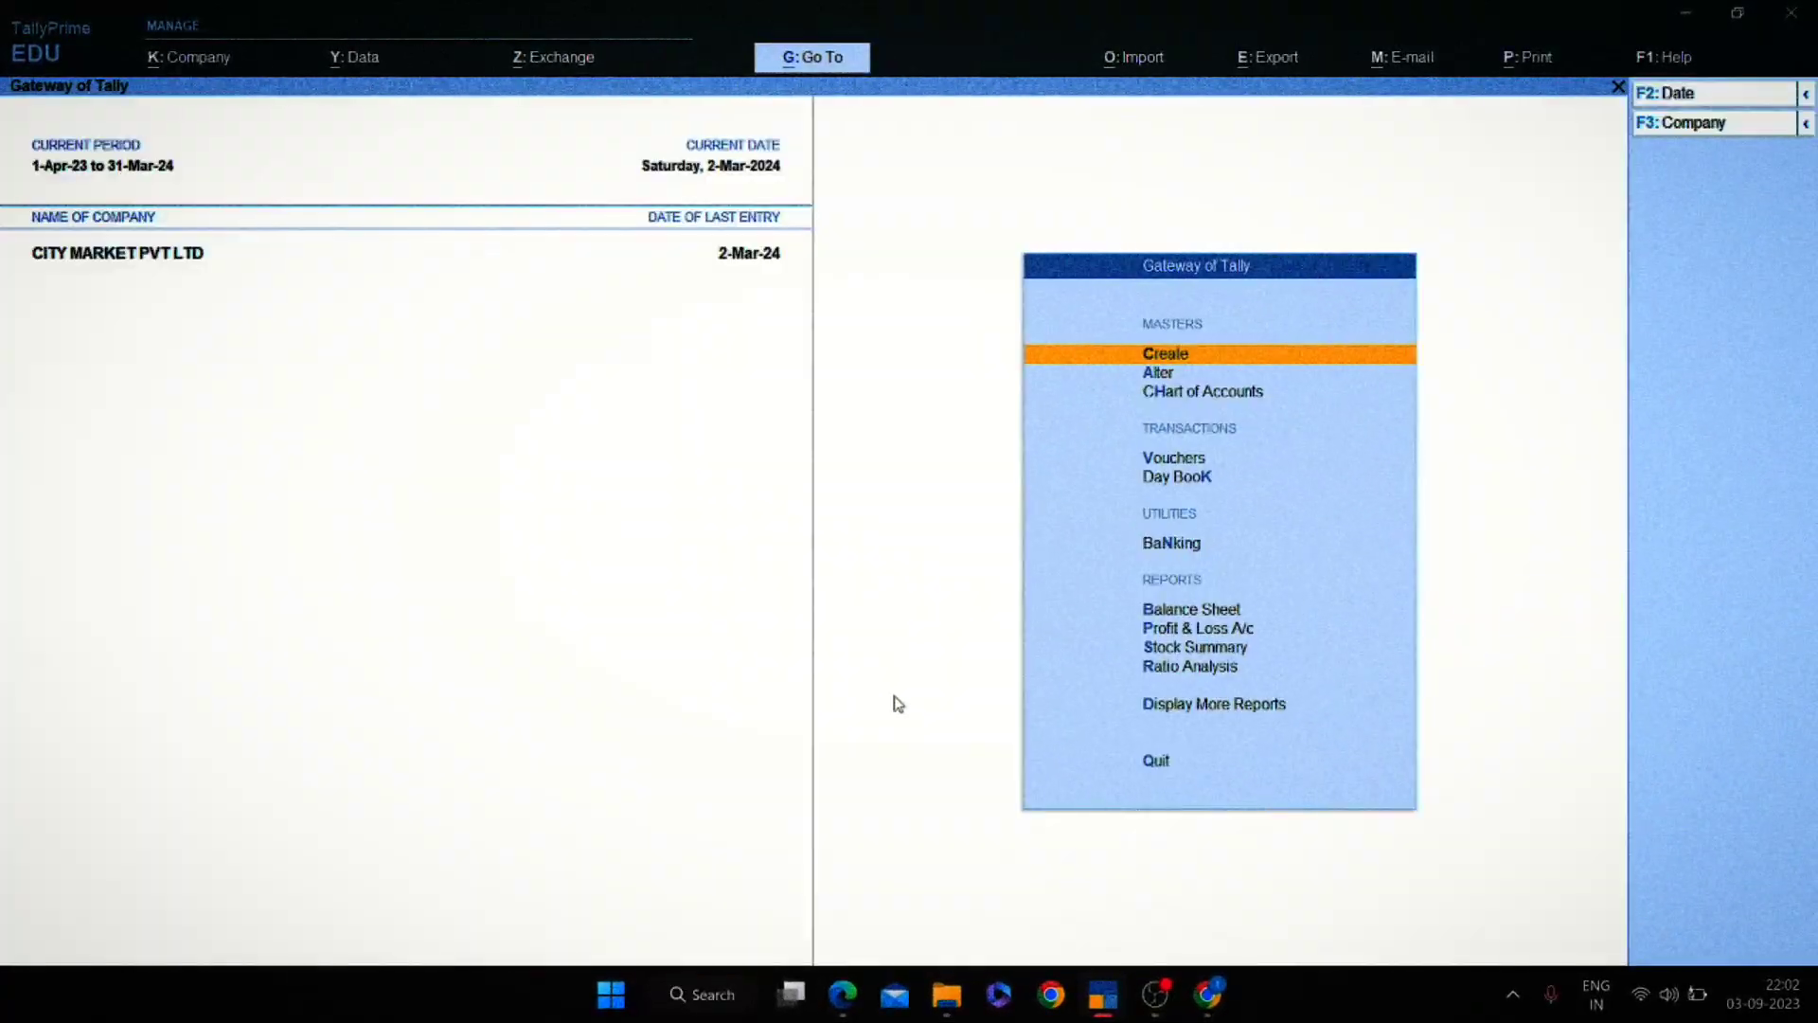
{"action": "key", "text": "alt"}
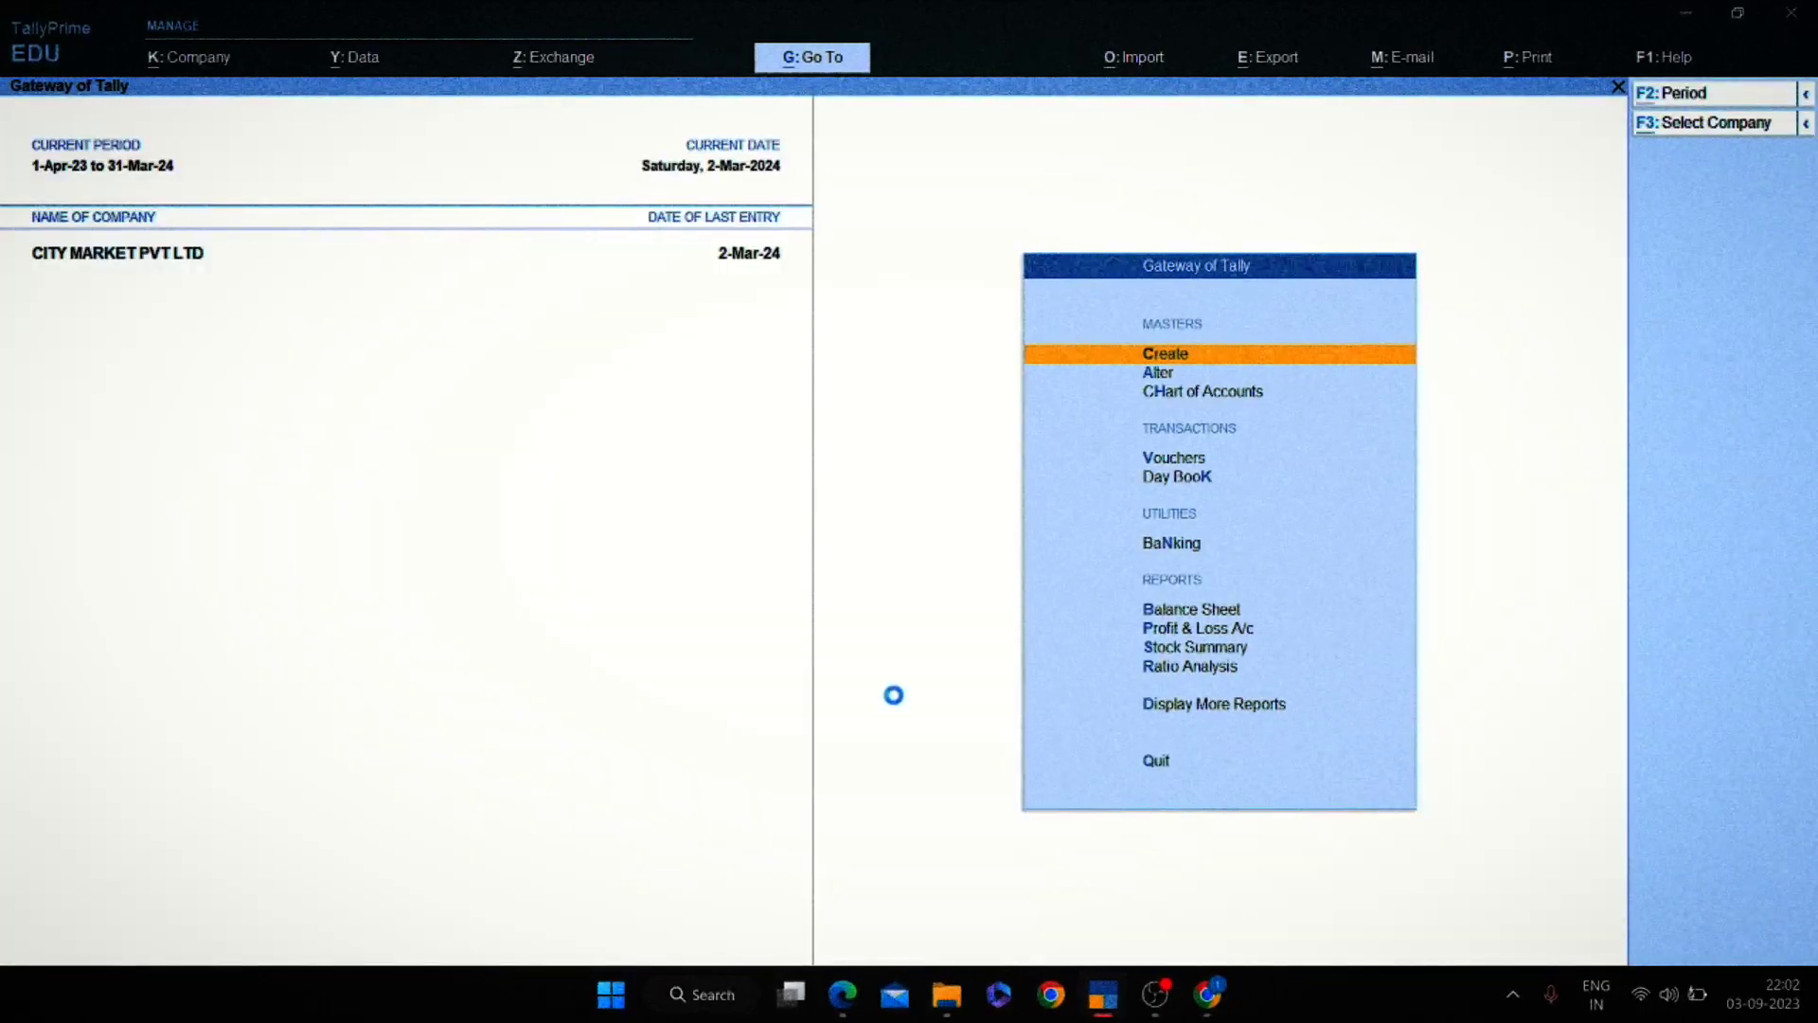
{"action": "key", "text": "alt+F3"}
{"action": "key", "text": "Escape"}
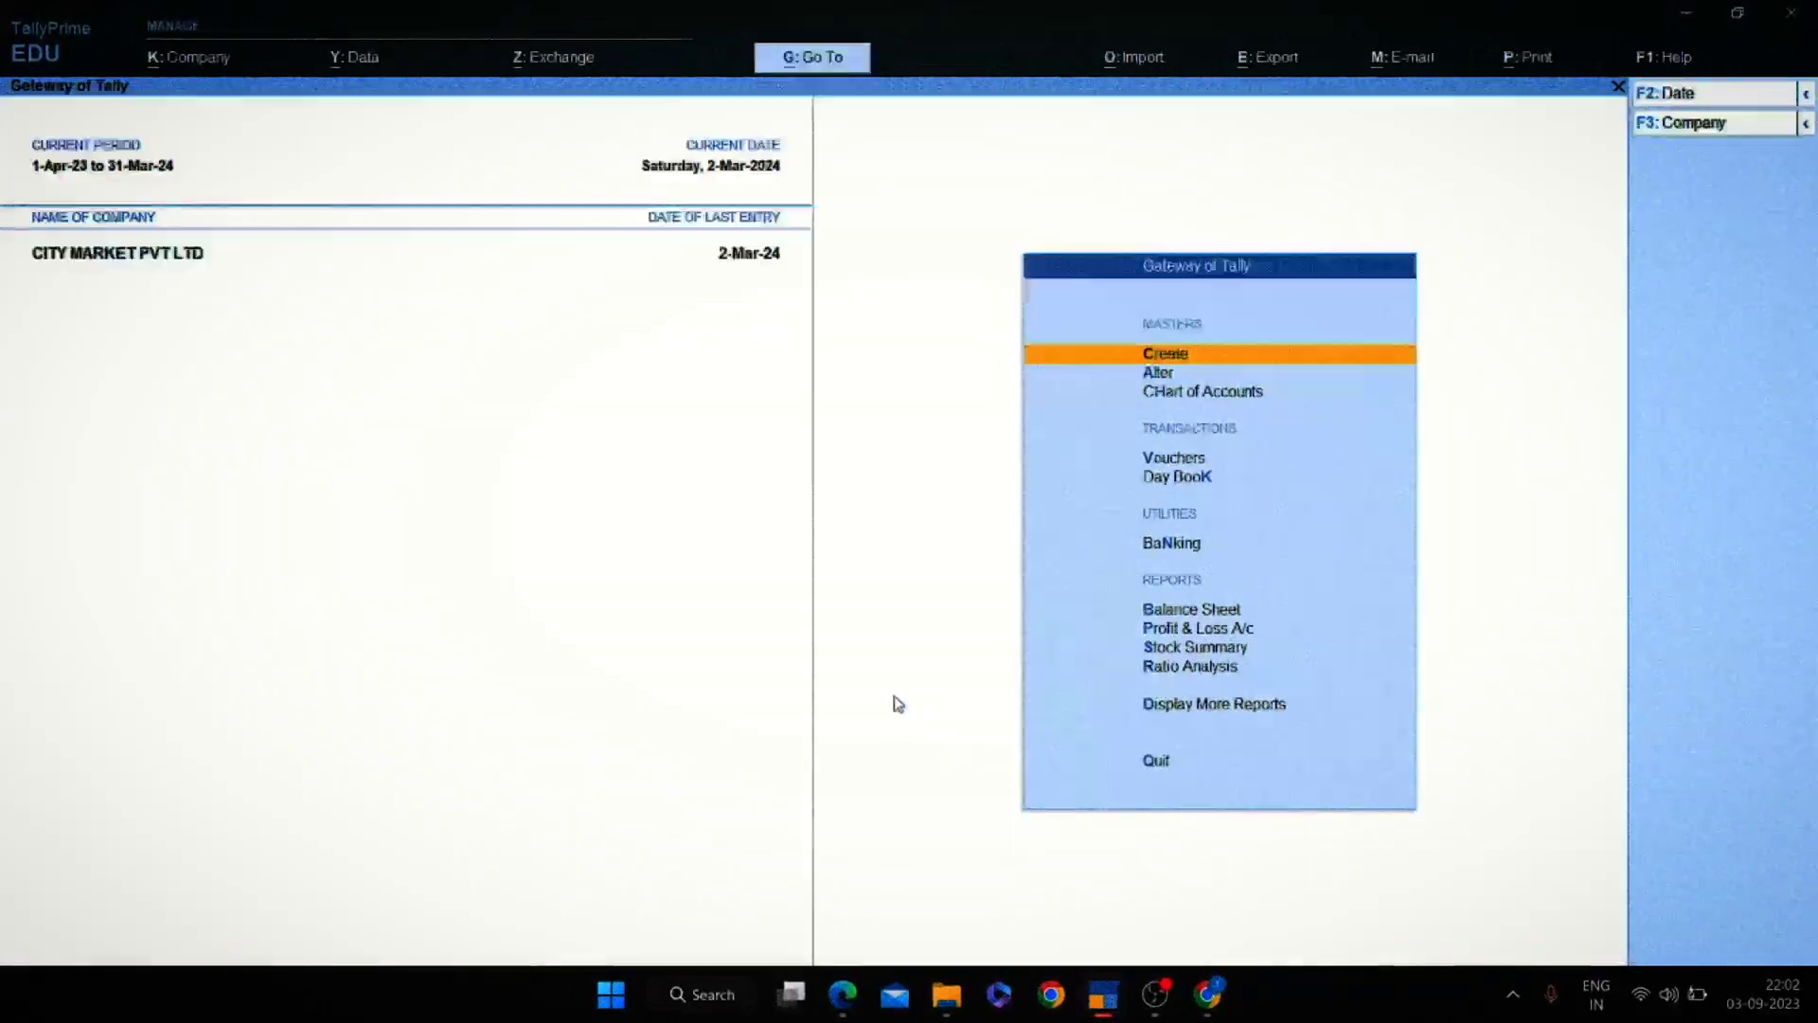
{"action": "key", "text": "alt"}
{"action": "key", "text": "alt+F2"}
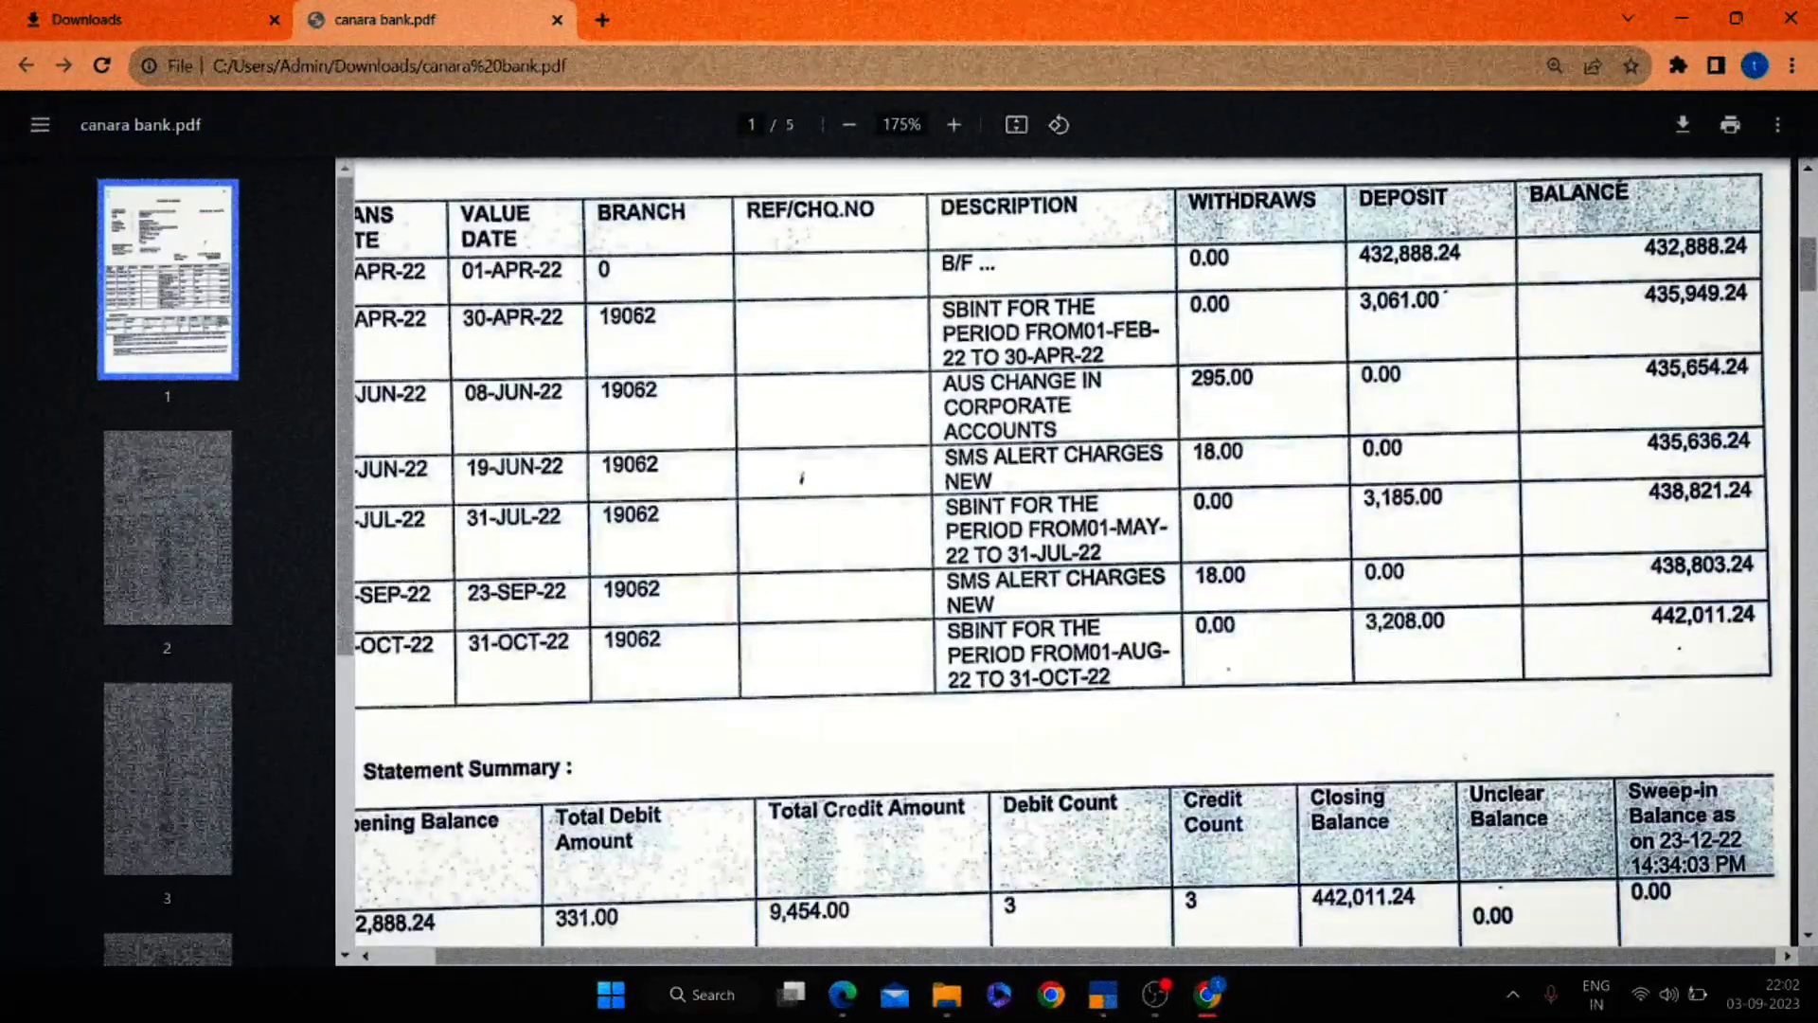
{"action": "left_click_drag", "start_coordinate": [1360, 254], "coordinate": [1392, 254]}
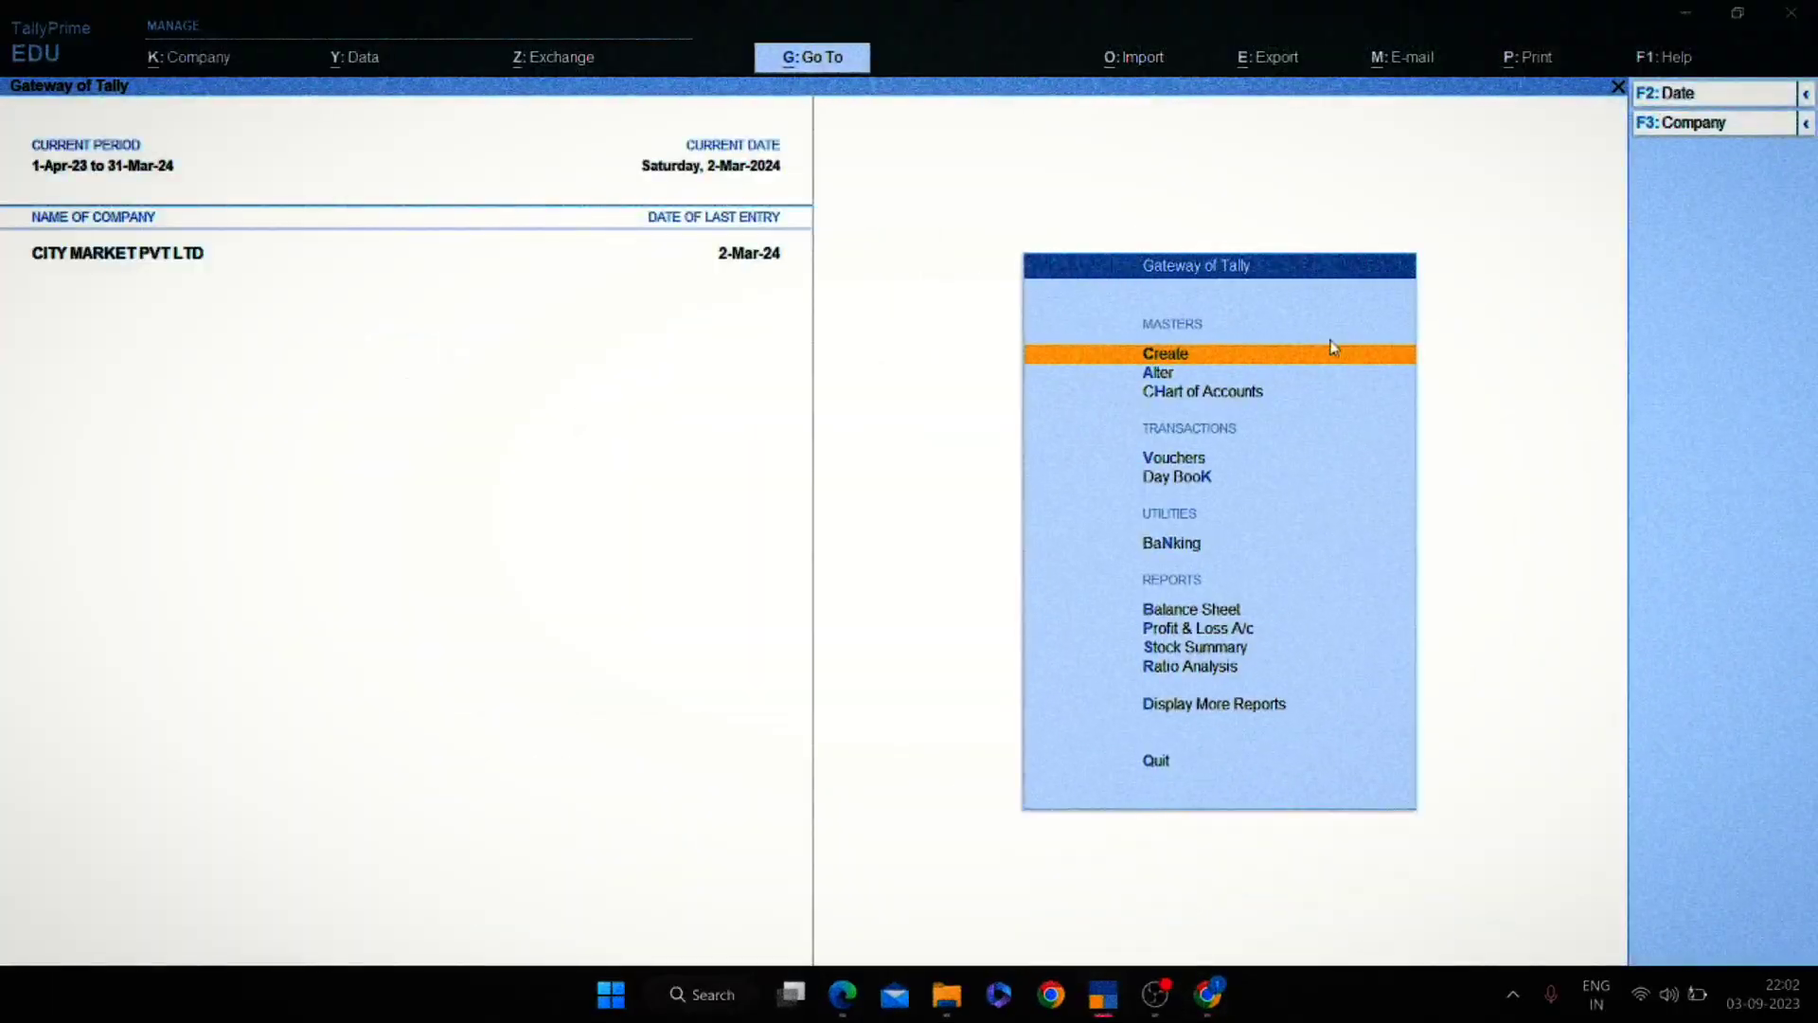
View the Canara Bank 000 ledger report to confirm it is empty, then return to the statement.
{"action": "key", "text": "Down"}
{"action": "type", "text": "dal"}
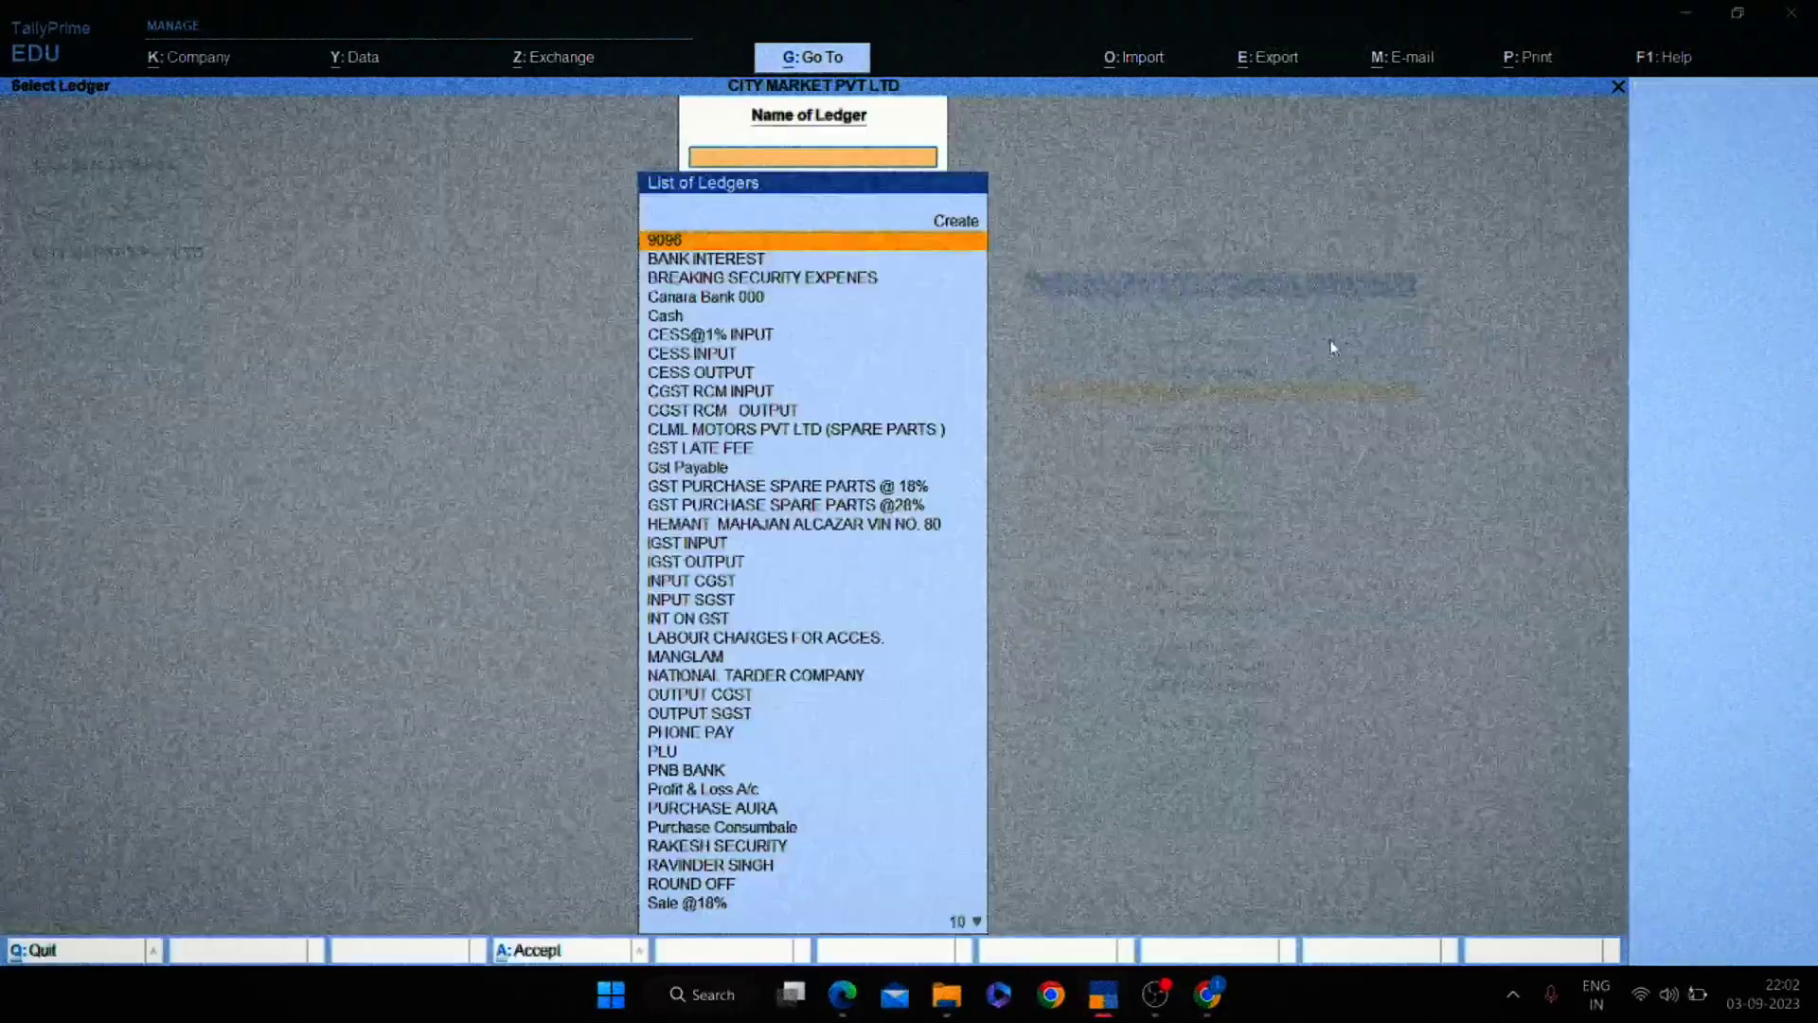
{"action": "type", "text": "Ac"}
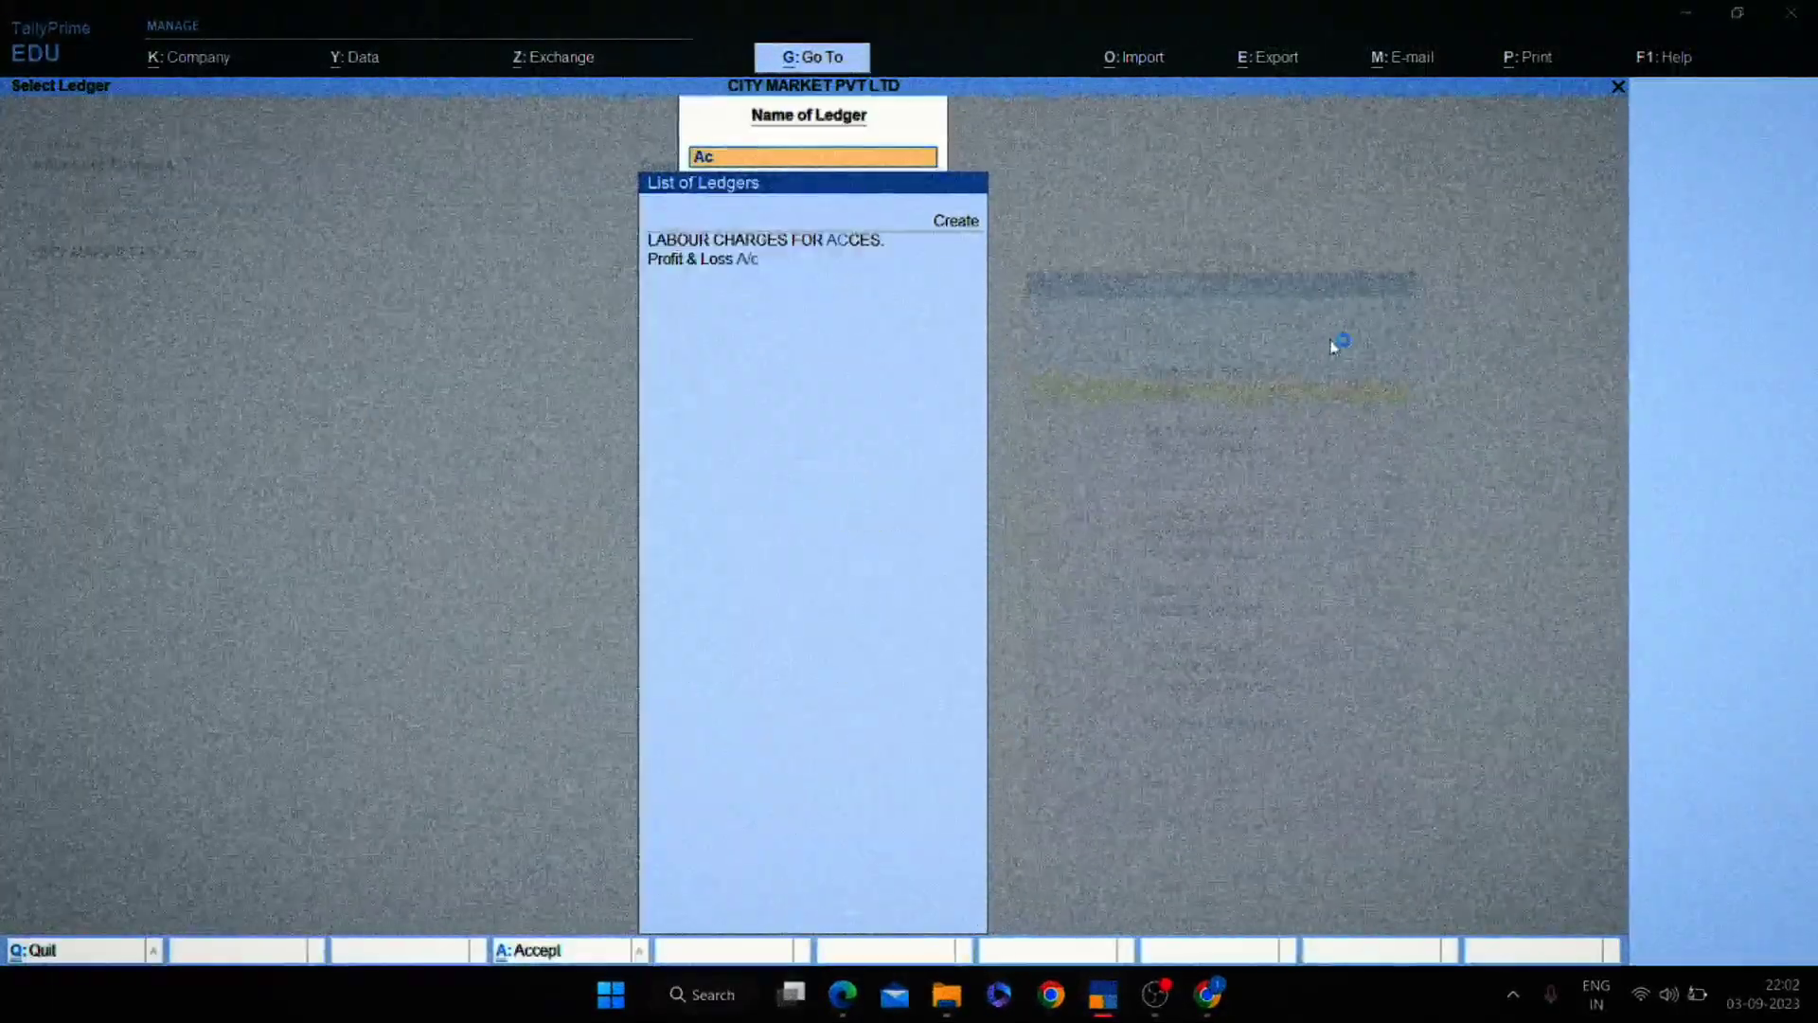
{"action": "key", "text": "BackSpace"}
{"action": "key", "text": "BackSpace"}
{"action": "type", "text": "Cana"}
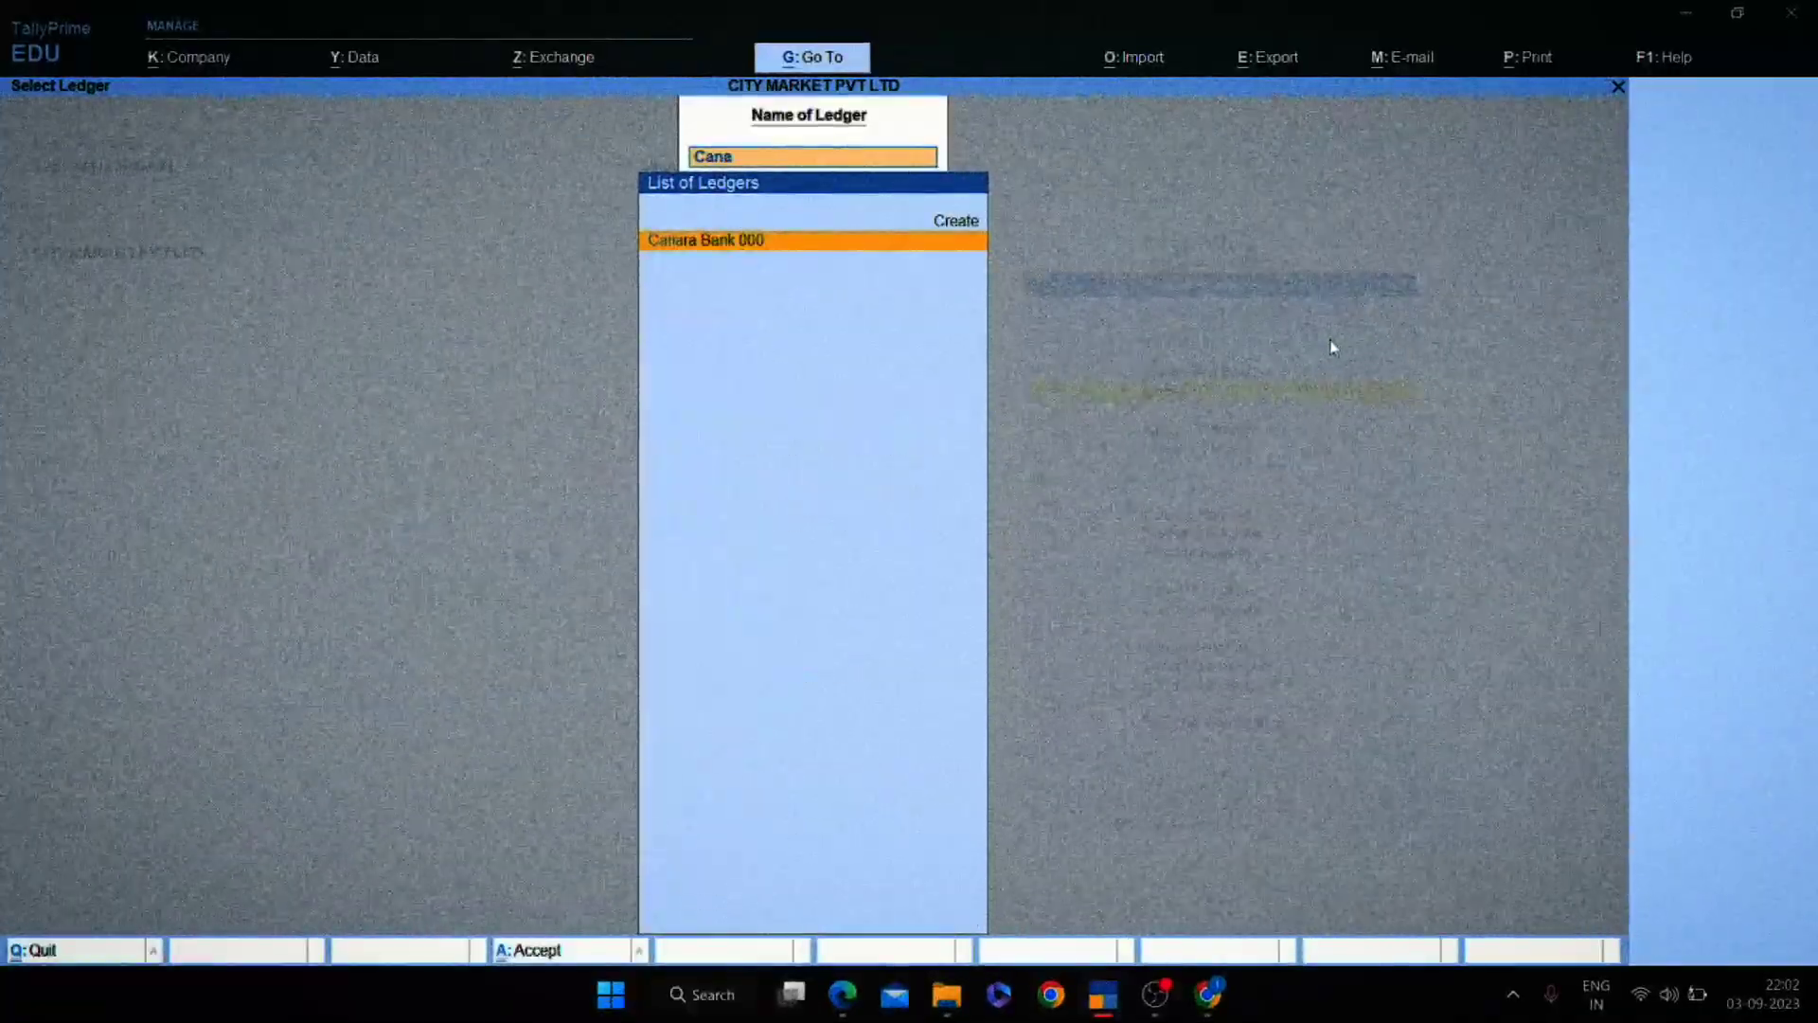
{"action": "key", "text": "Return"}
{"action": "key", "text": "F2"}
{"action": "key", "text": "Escape"}
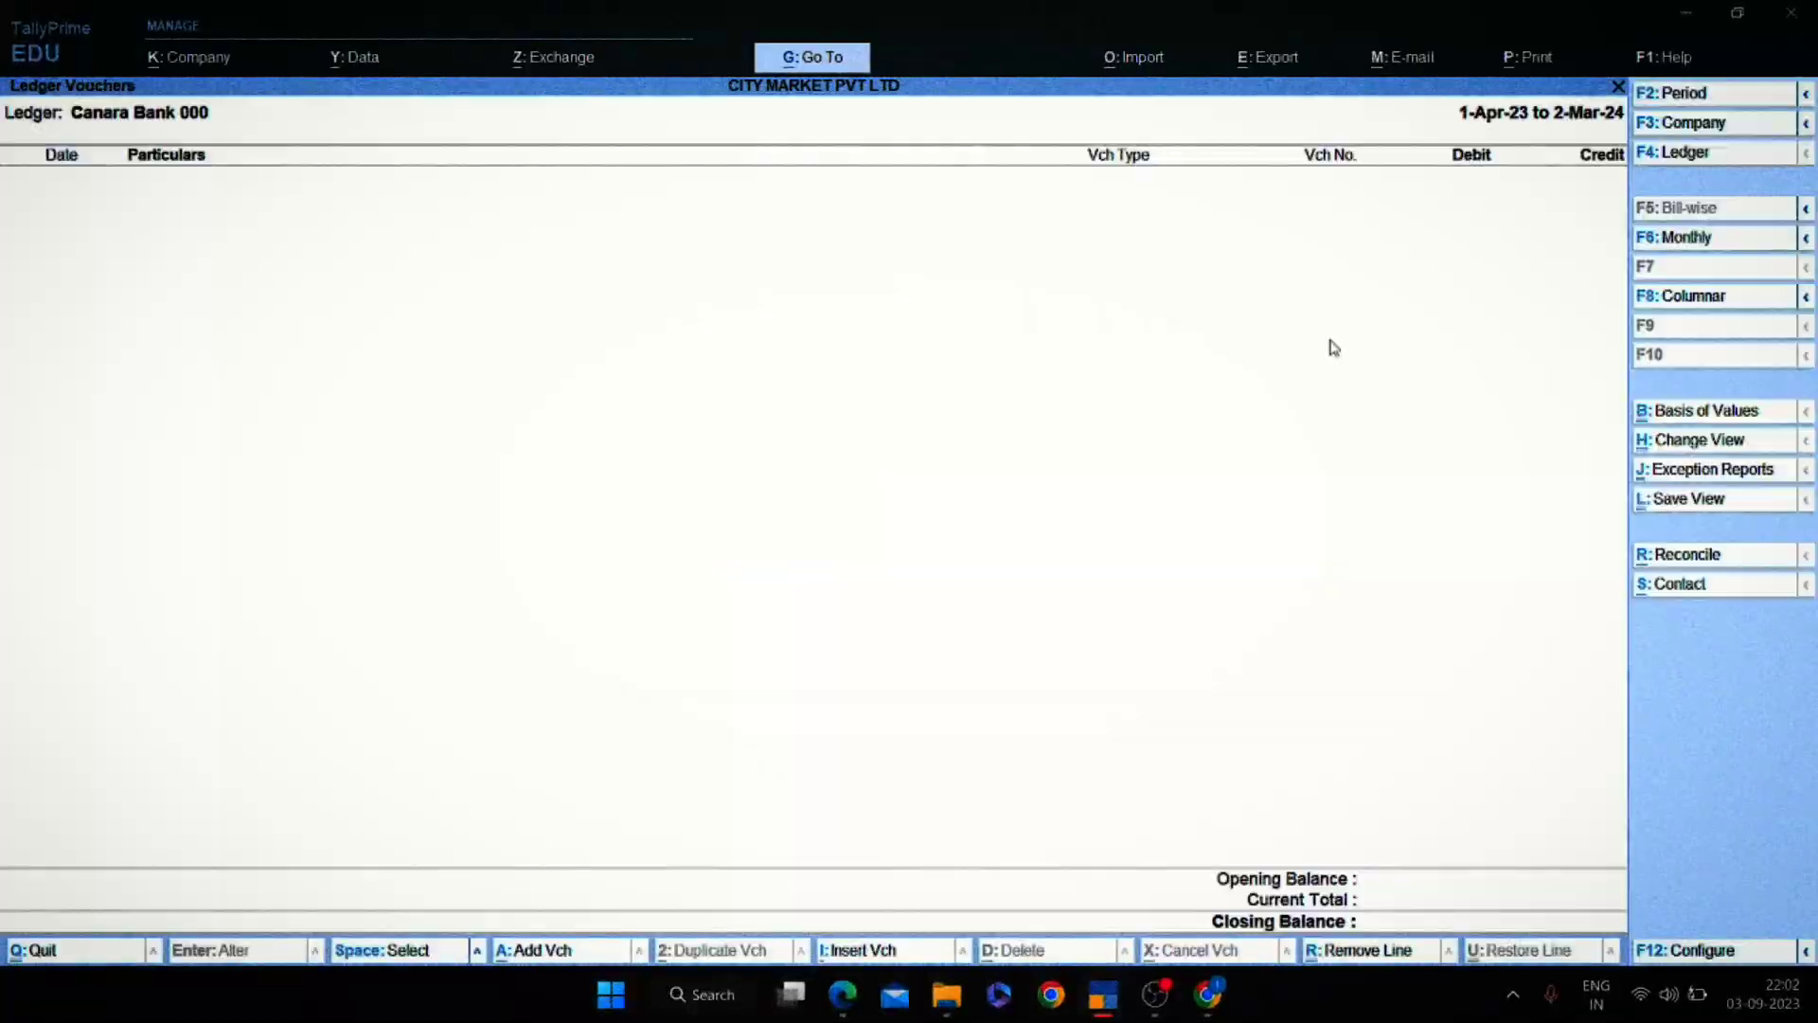
{"action": "key", "text": "Escape"}
{"action": "key", "text": "Escape"}
{"action": "key", "text": "Escape"}
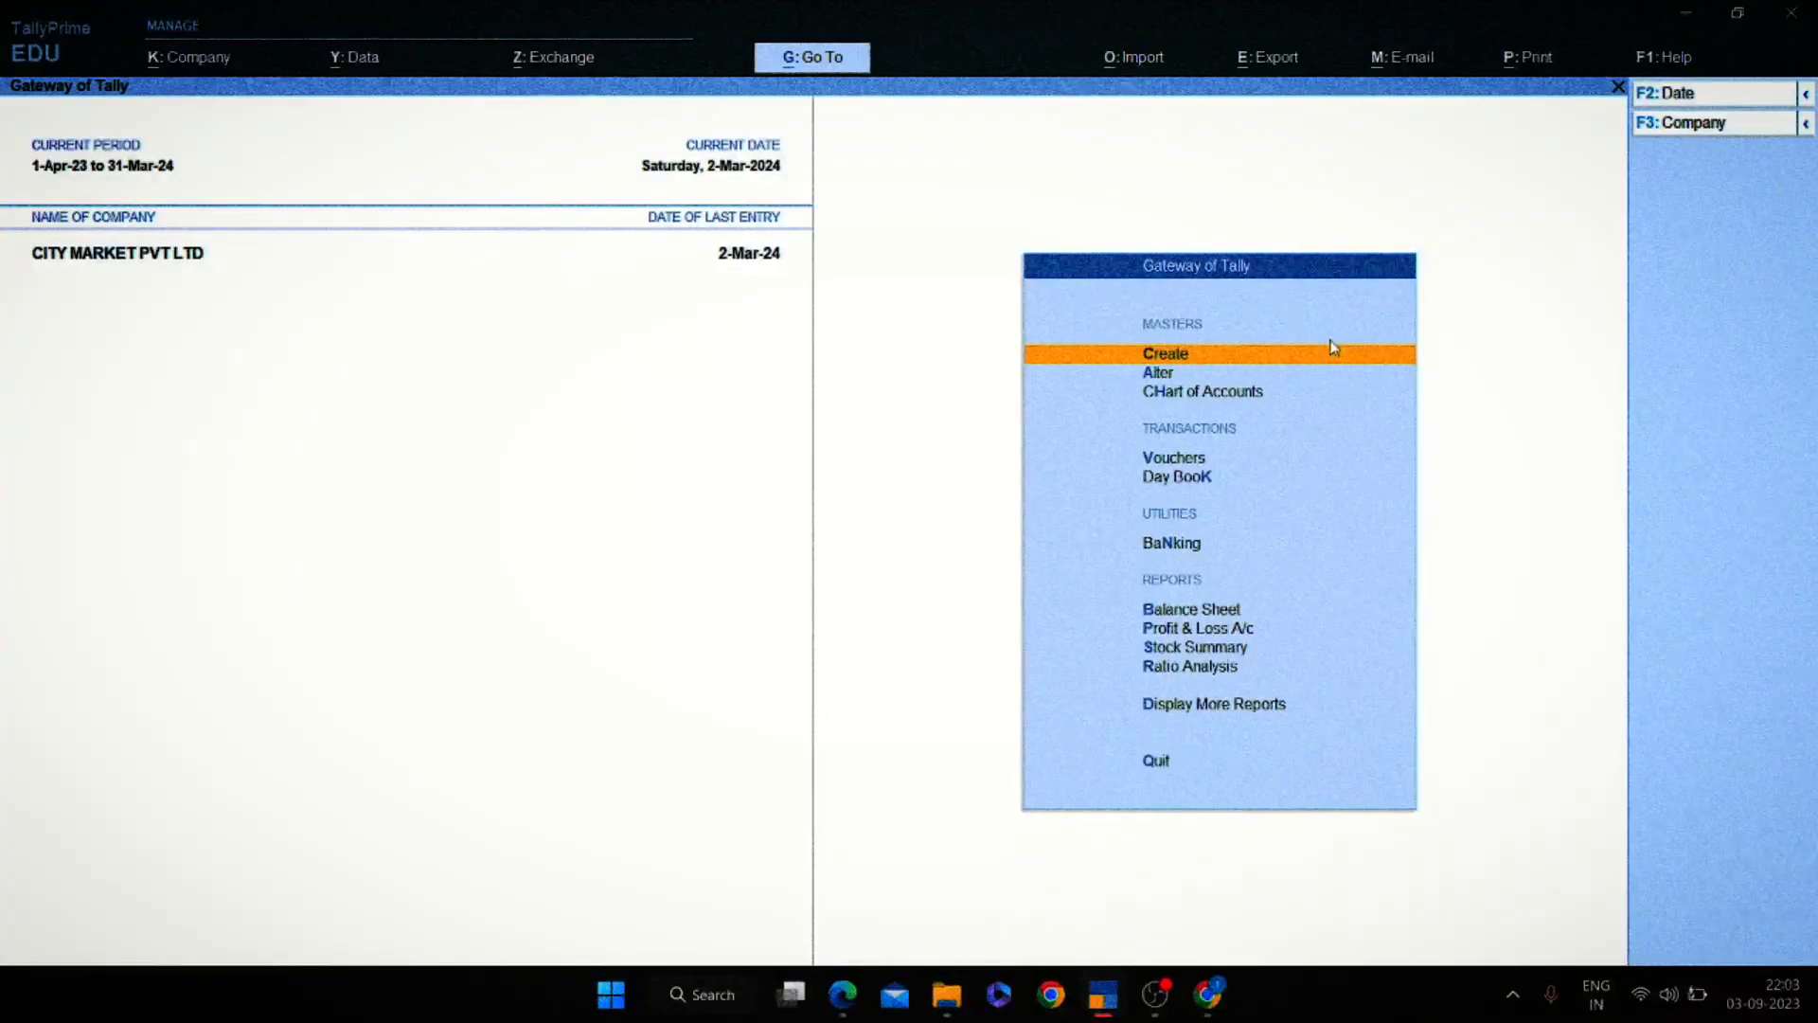
{"action": "key", "text": "alt+Tab"}
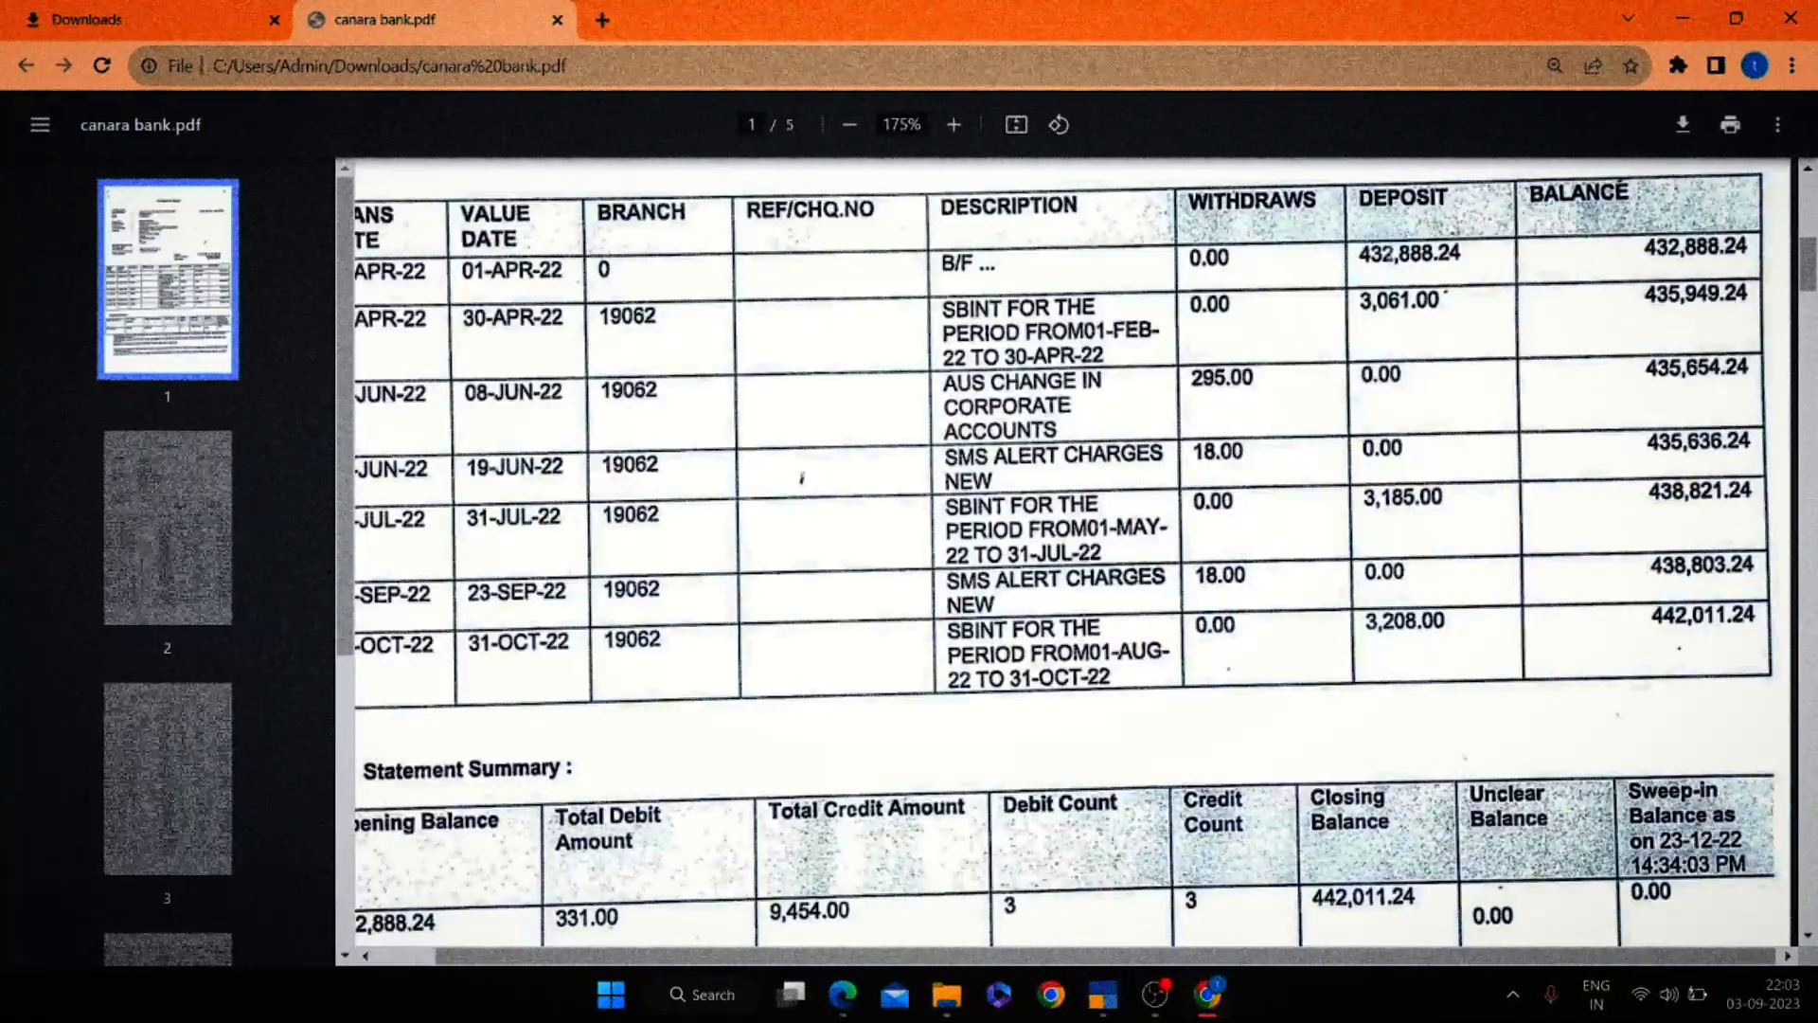
Open the Canara Bank 000 ledger for alteration.
{"action": "key", "text": "alt+Tab"}
{"action": "key", "text": "Down"}
{"action": "key", "text": "Return"}
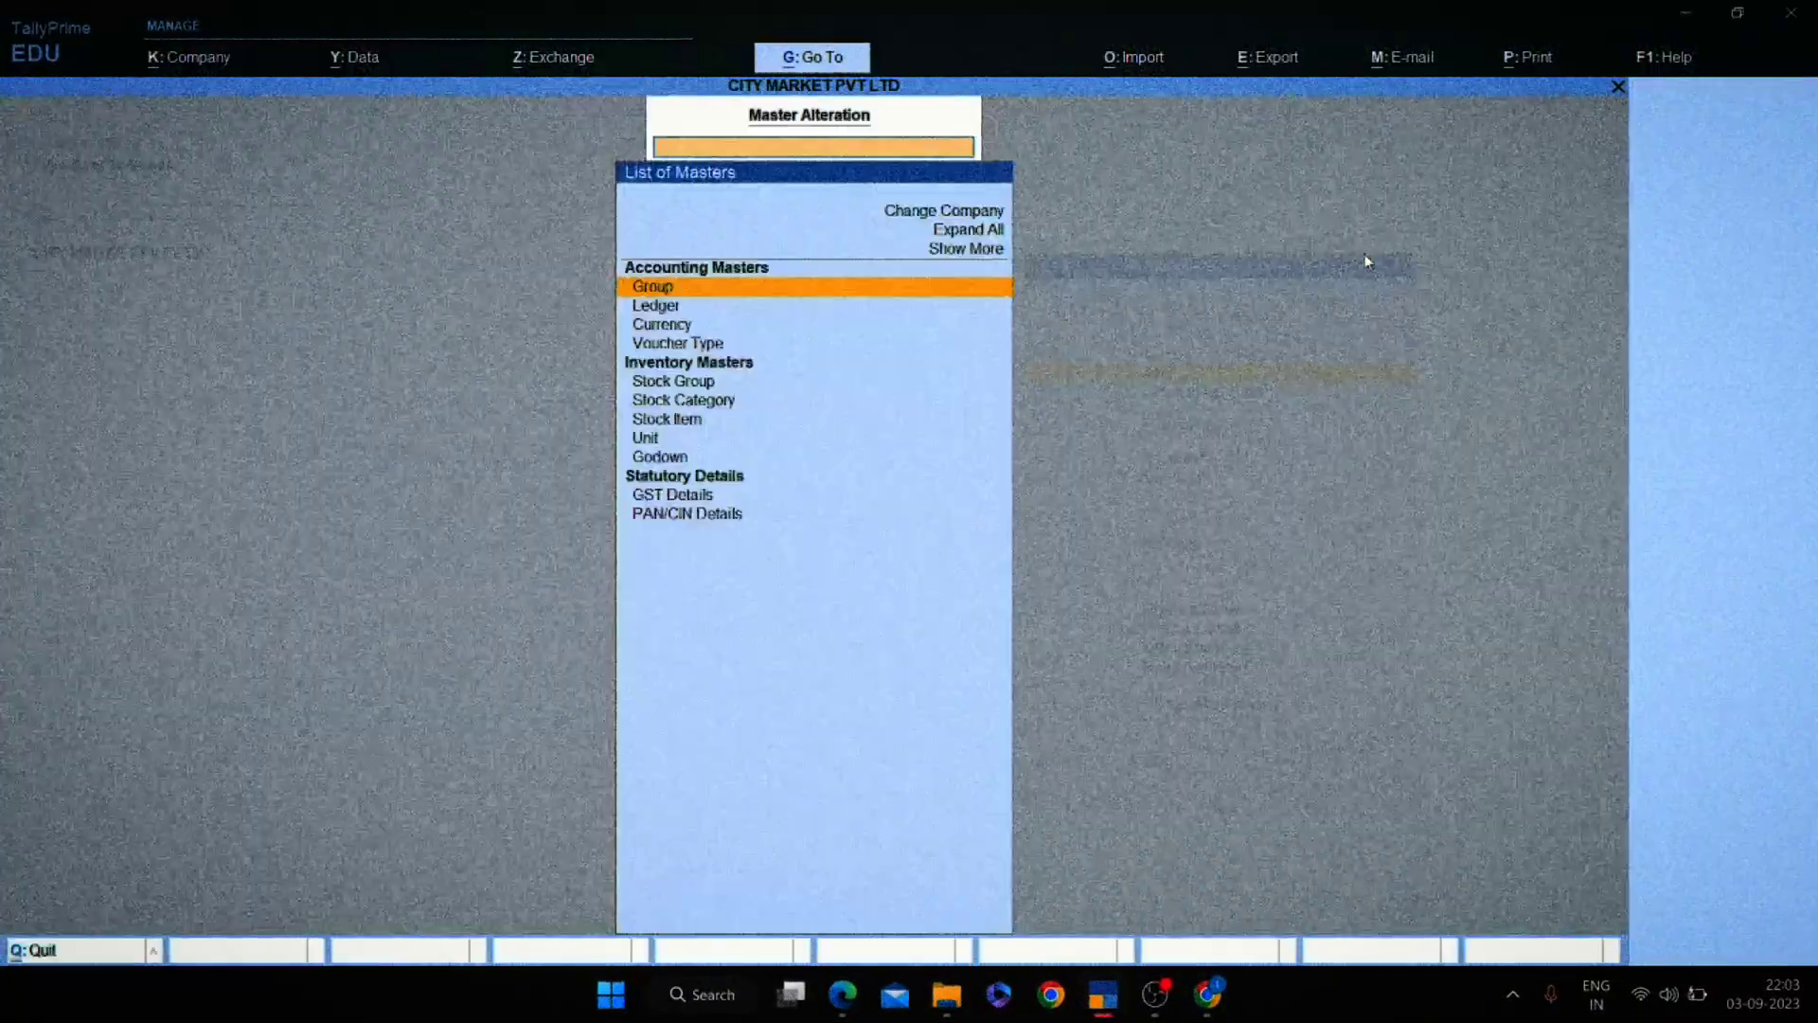
{"action": "key", "text": "Down"}
{"action": "key", "text": "Return"}
{"action": "key", "text": "alt+Tab"}
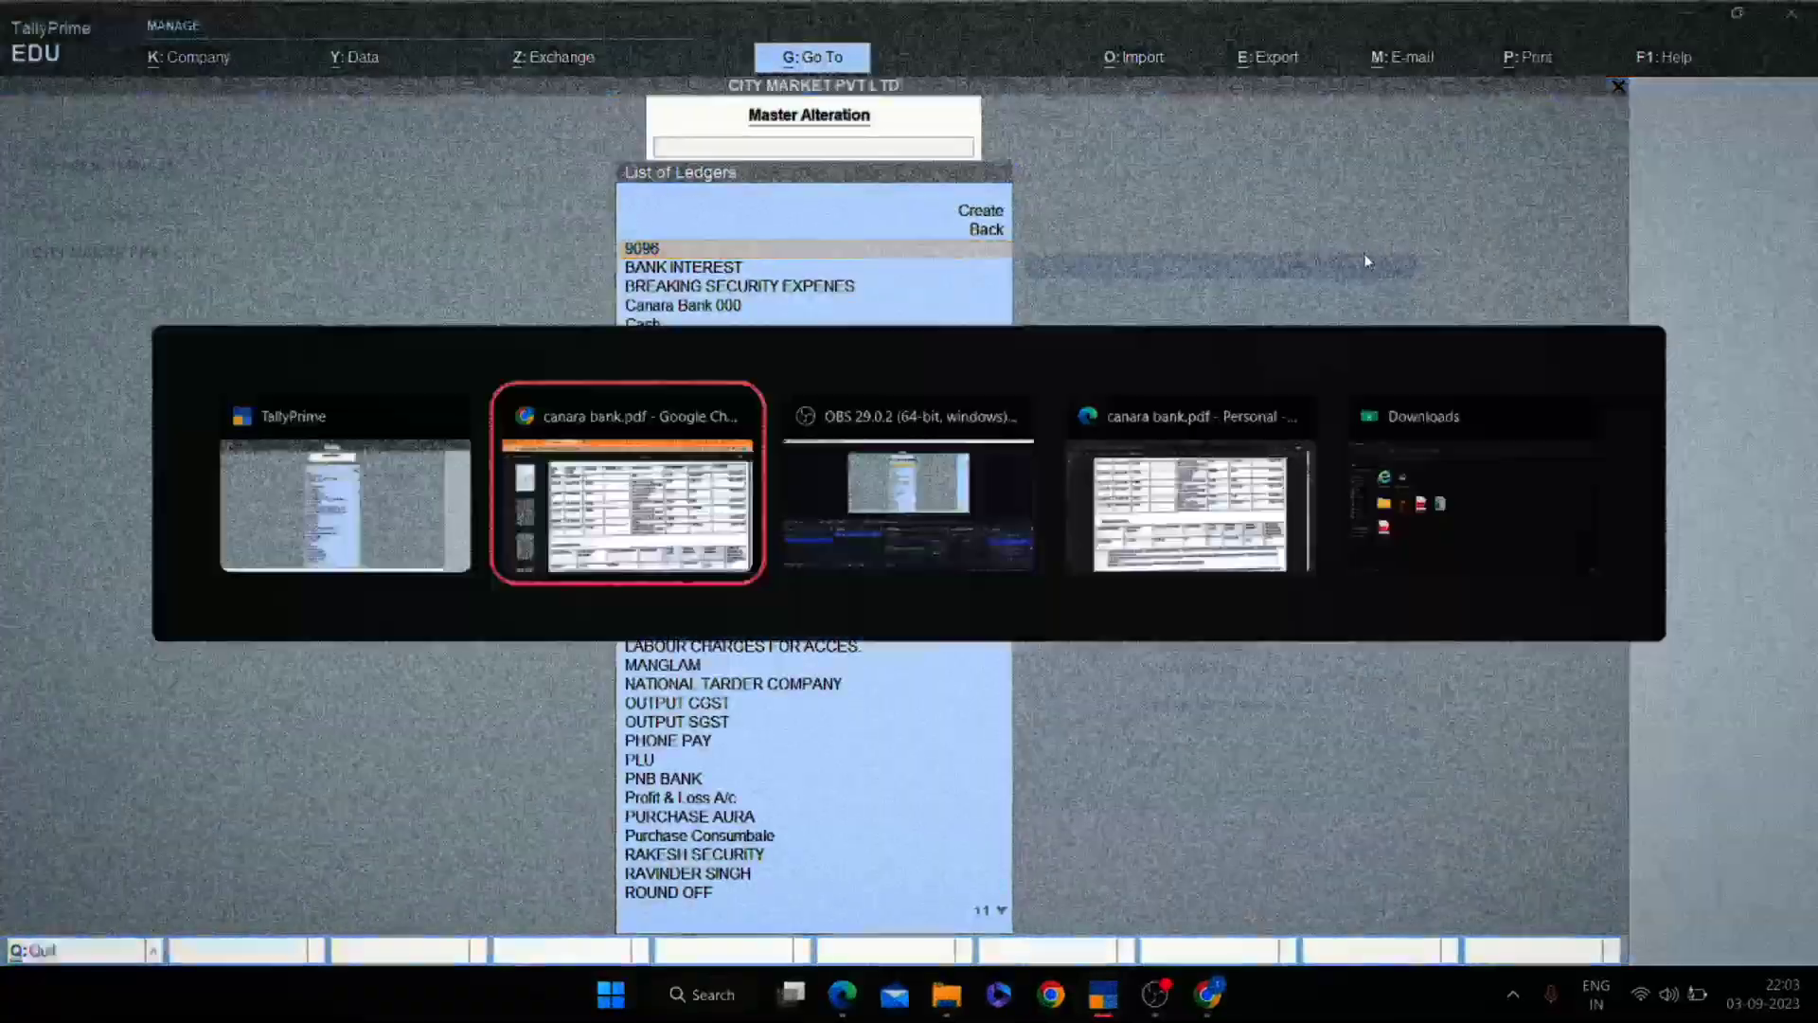
{"action": "key", "text": "alt+Tab"}
{"action": "type", "text": "Can"}
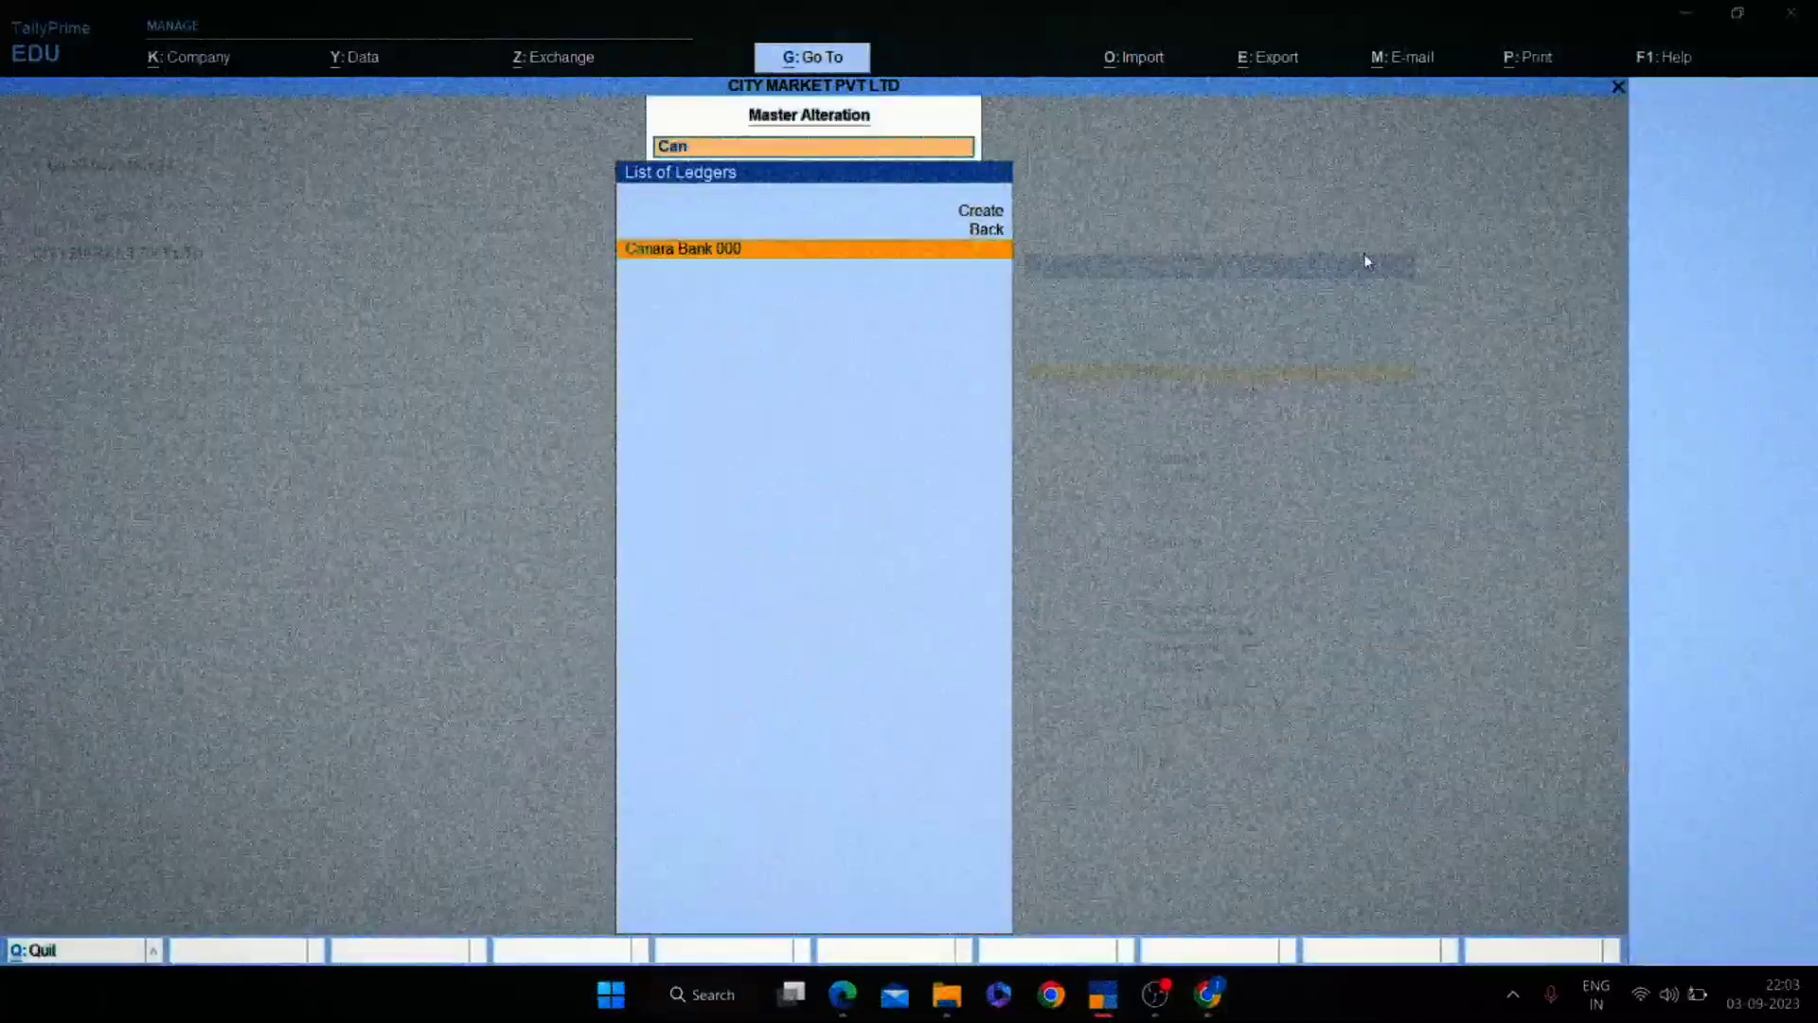
{"action": "key", "text": "Return"}
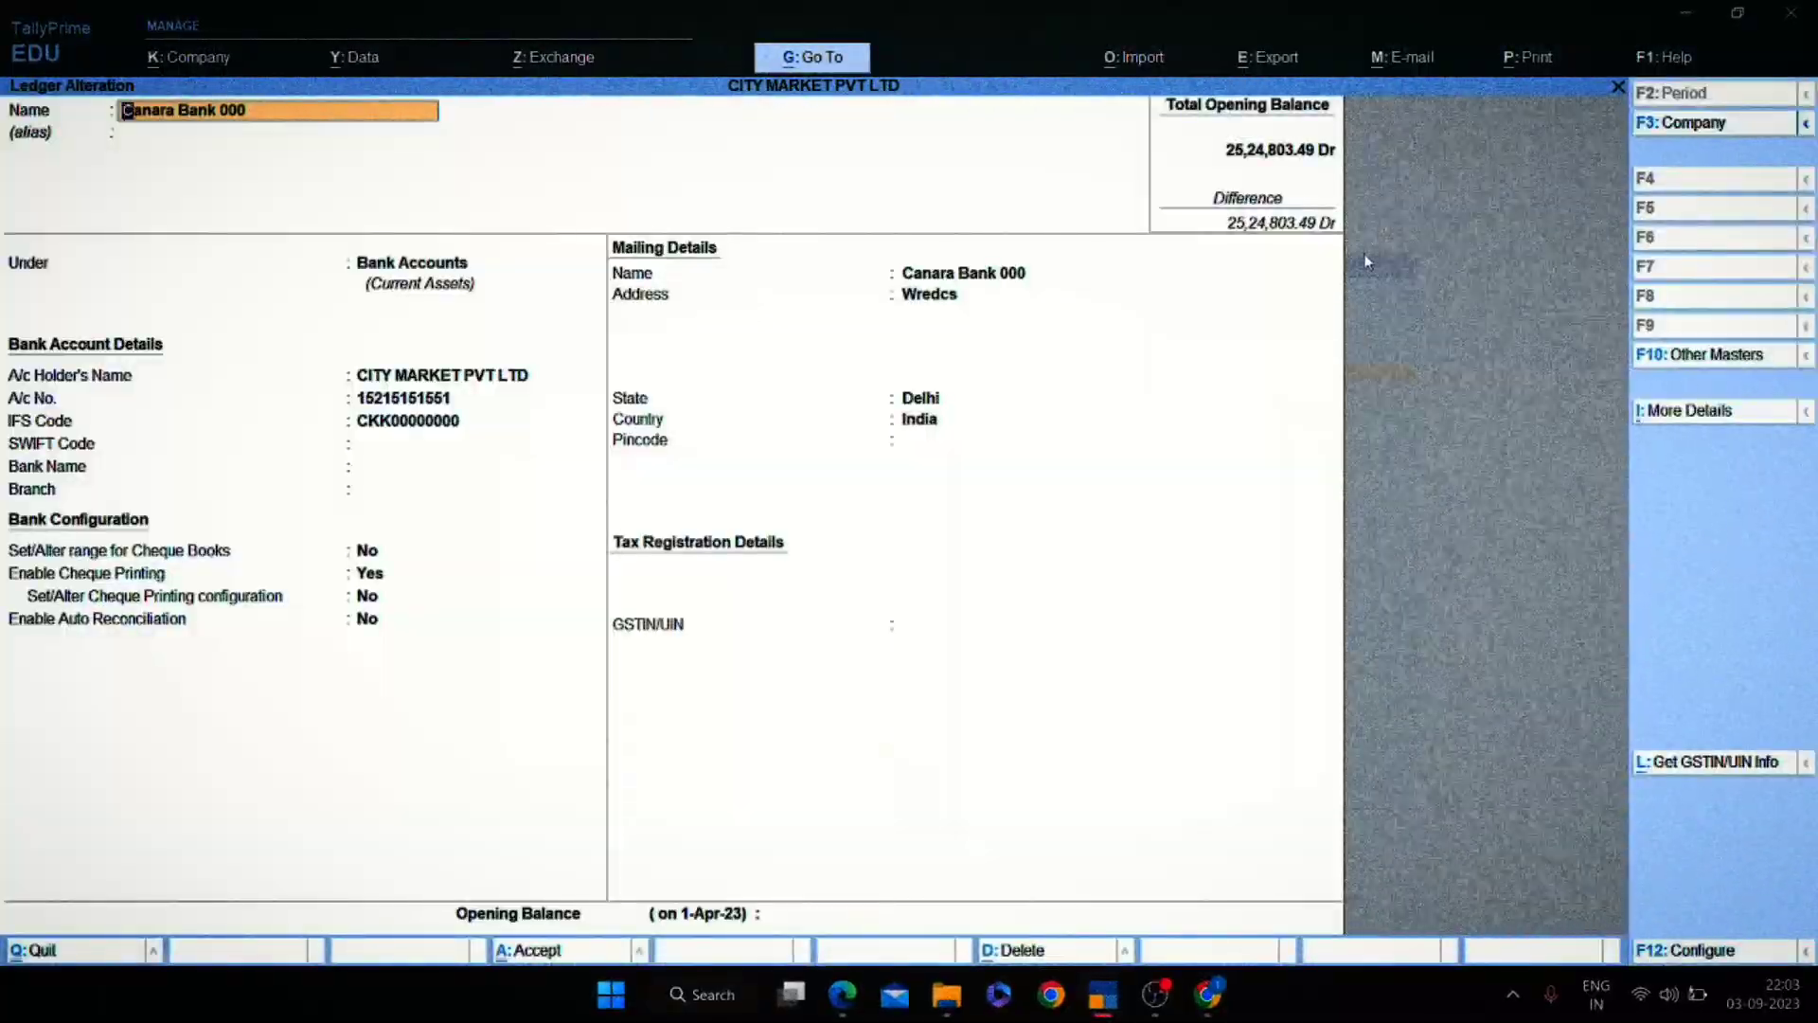
Enter a 4,32,888.24 Dr opening balance, save the ledger, and return to the Gateway.
{"action": "key", "text": "Return"}
{"action": "key", "text": "Return"}
{"action": "key", "text": "Return"}
{"action": "key", "text": "Return"}
{"action": "key", "text": "Return"}
{"action": "key", "text": "Return"}
{"action": "key", "text": "Return"}
{"action": "key", "text": "Return"}
{"action": "key", "text": "Return"}
{"action": "key", "text": "Return"}
{"action": "key", "text": "Return"}
{"action": "key", "text": "Return"}
{"action": "key", "text": "Return"}
{"action": "key", "text": "Return"}
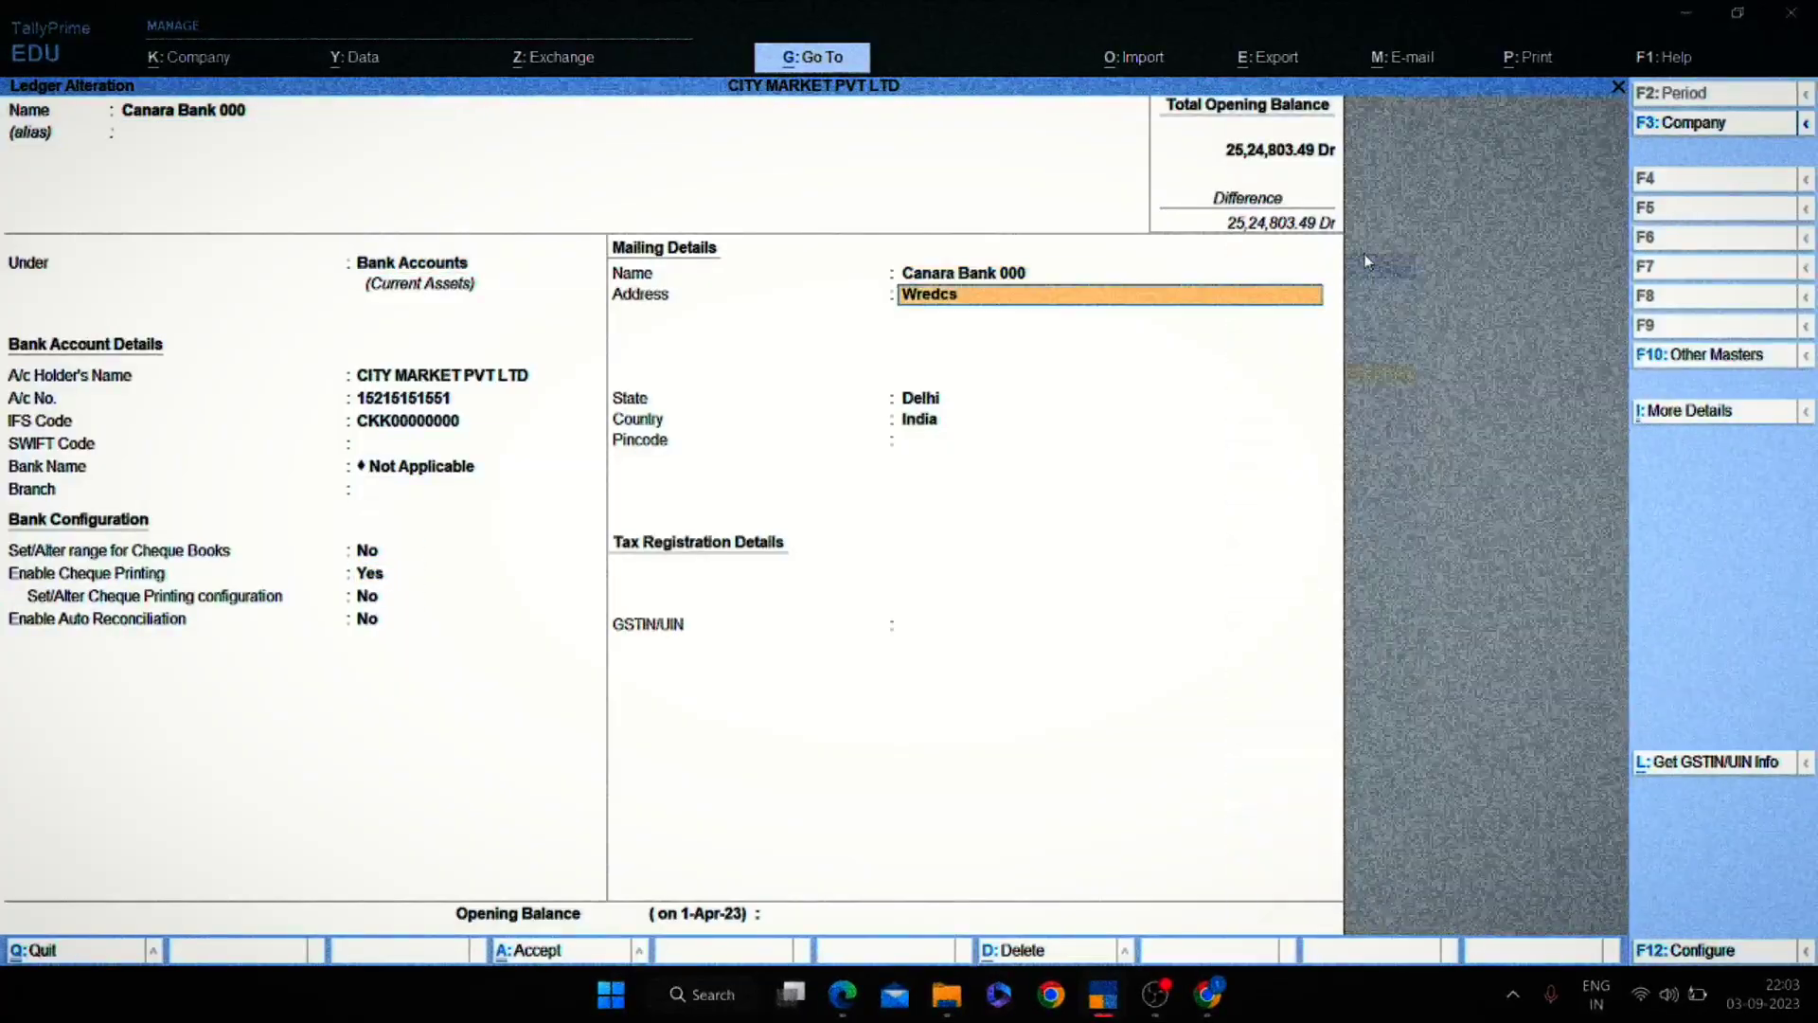
{"action": "key", "text": "Return"}
{"action": "key", "text": "Return"}
{"action": "key", "text": "Return"}
{"action": "key", "text": "Return"}
{"action": "key", "text": "Return"}
{"action": "key", "text": "Return"}
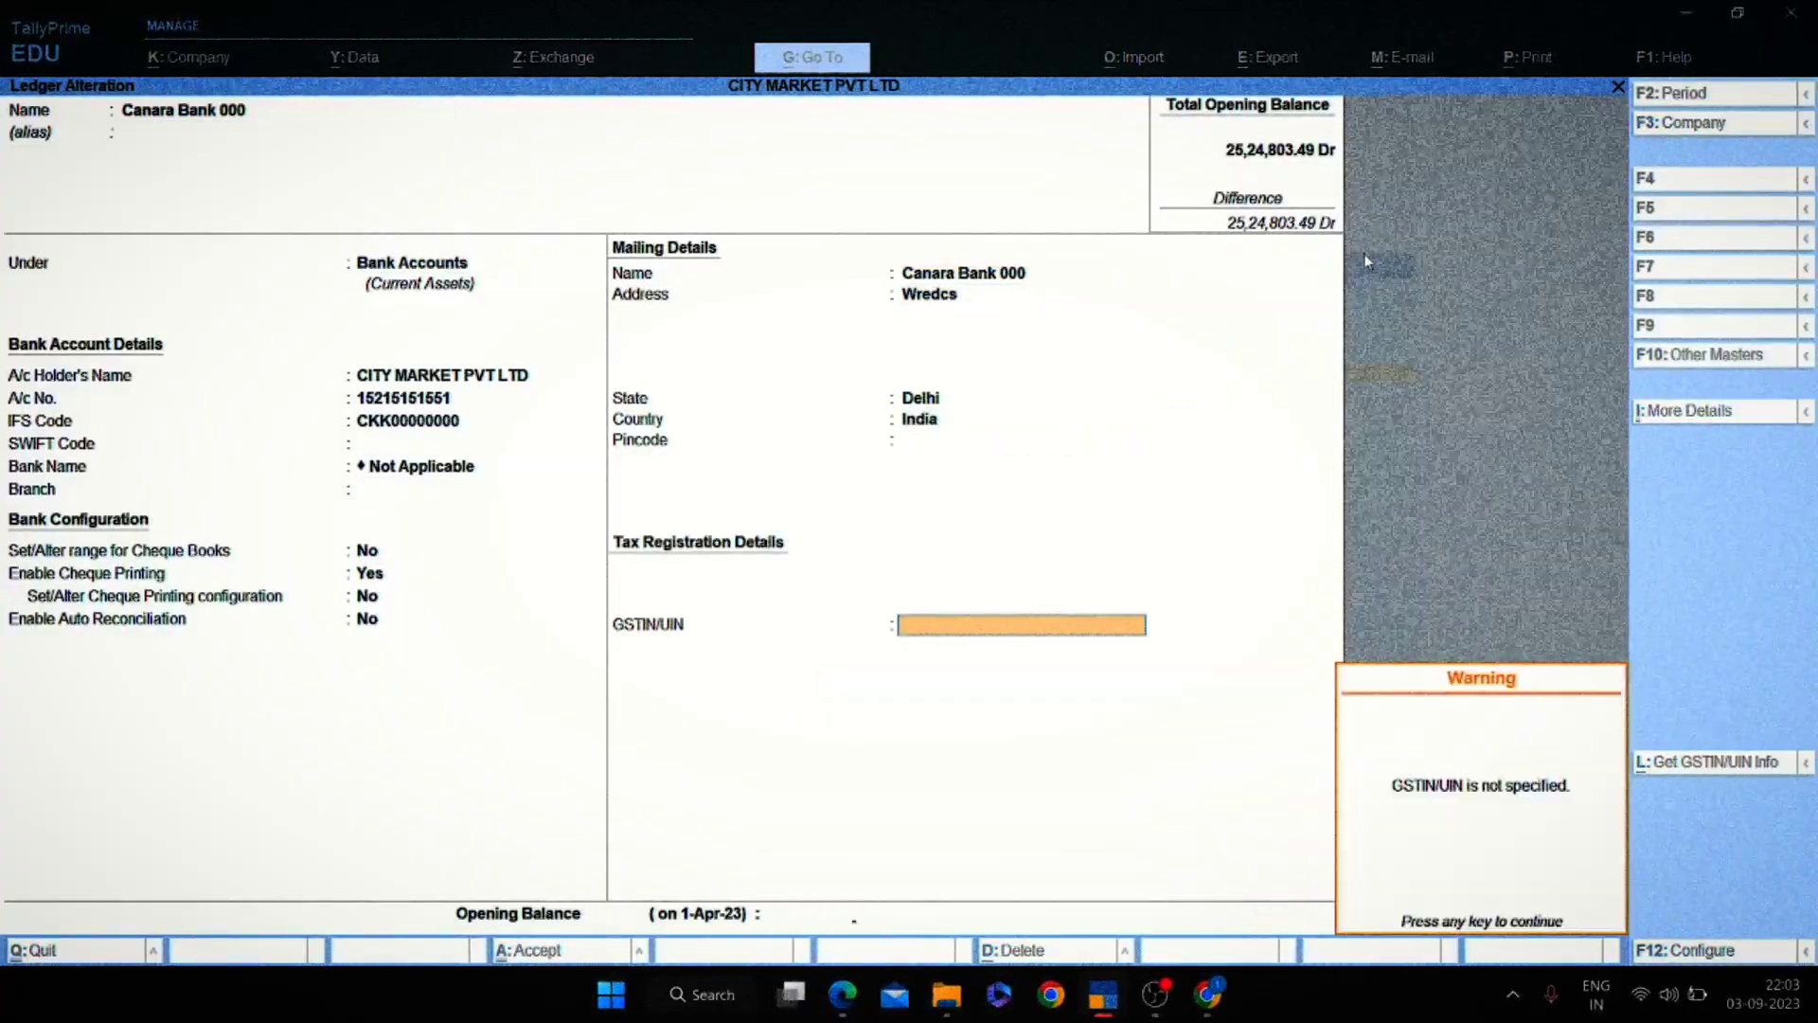
{"action": "key", "text": "Return"}
{"action": "key", "text": "alt+Tab"}
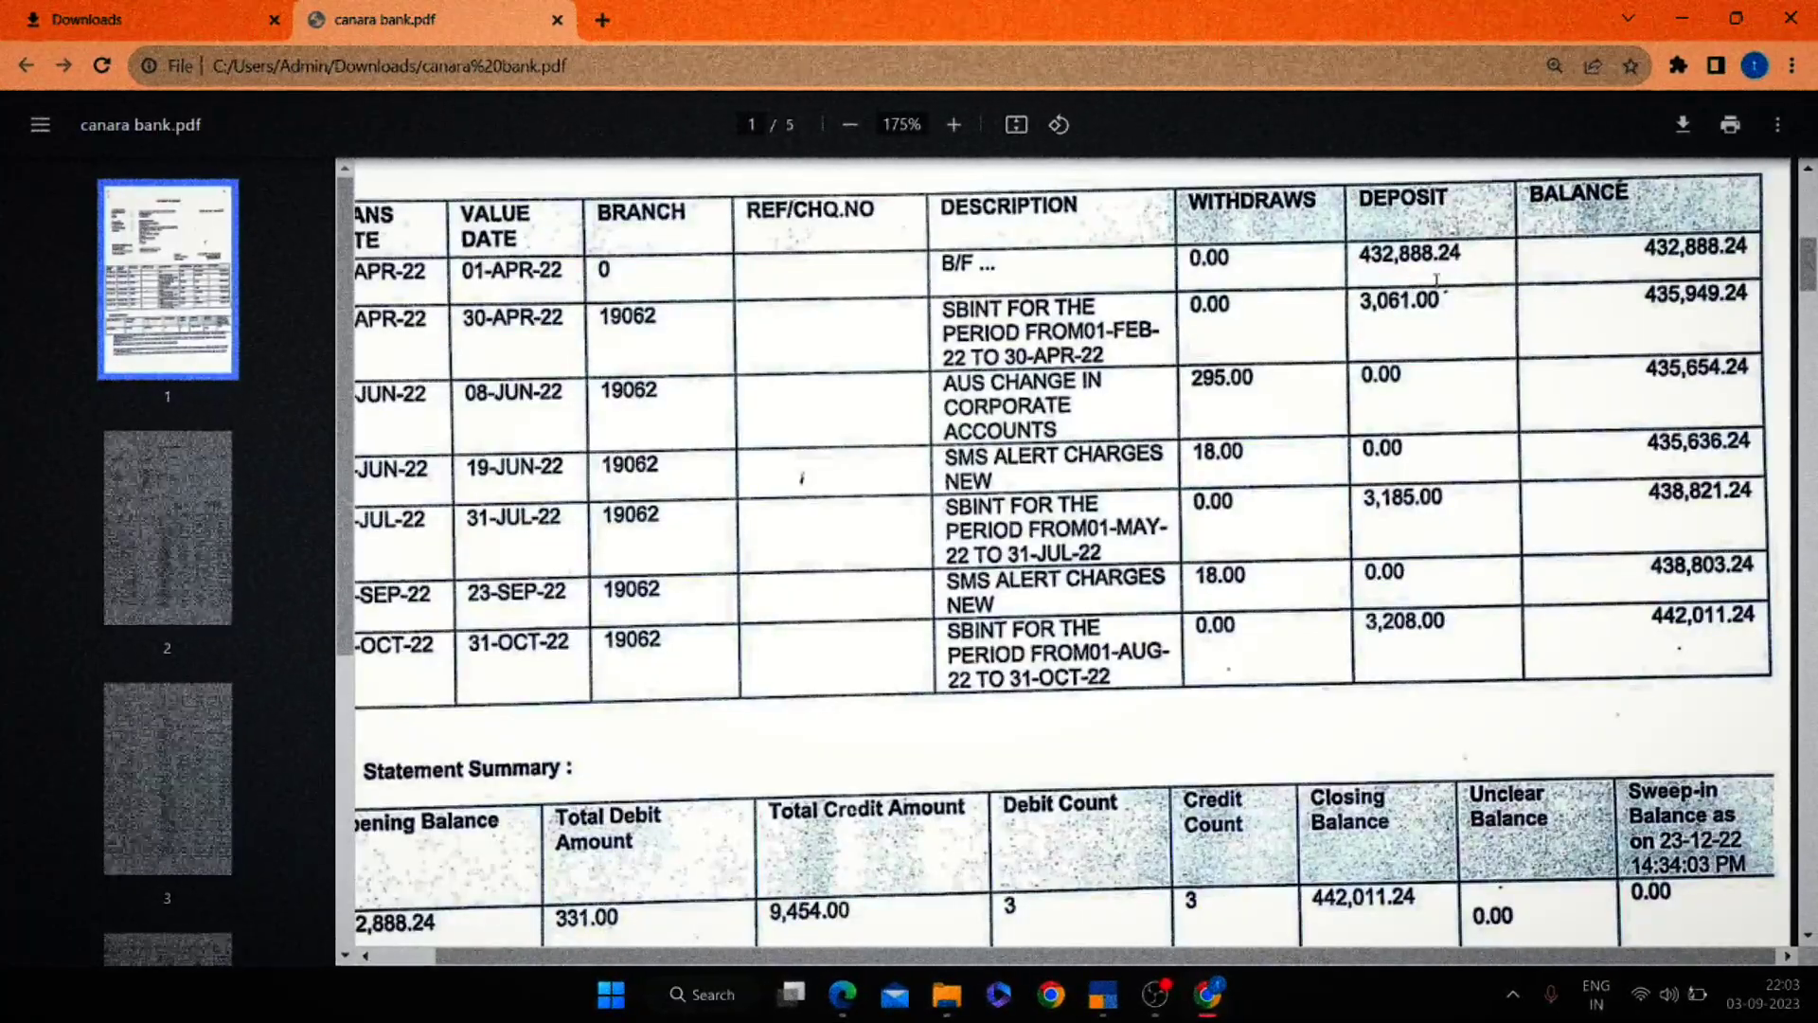
{"action": "key", "text": "alt+Tab"}
{"action": "type", "text": "43288"}
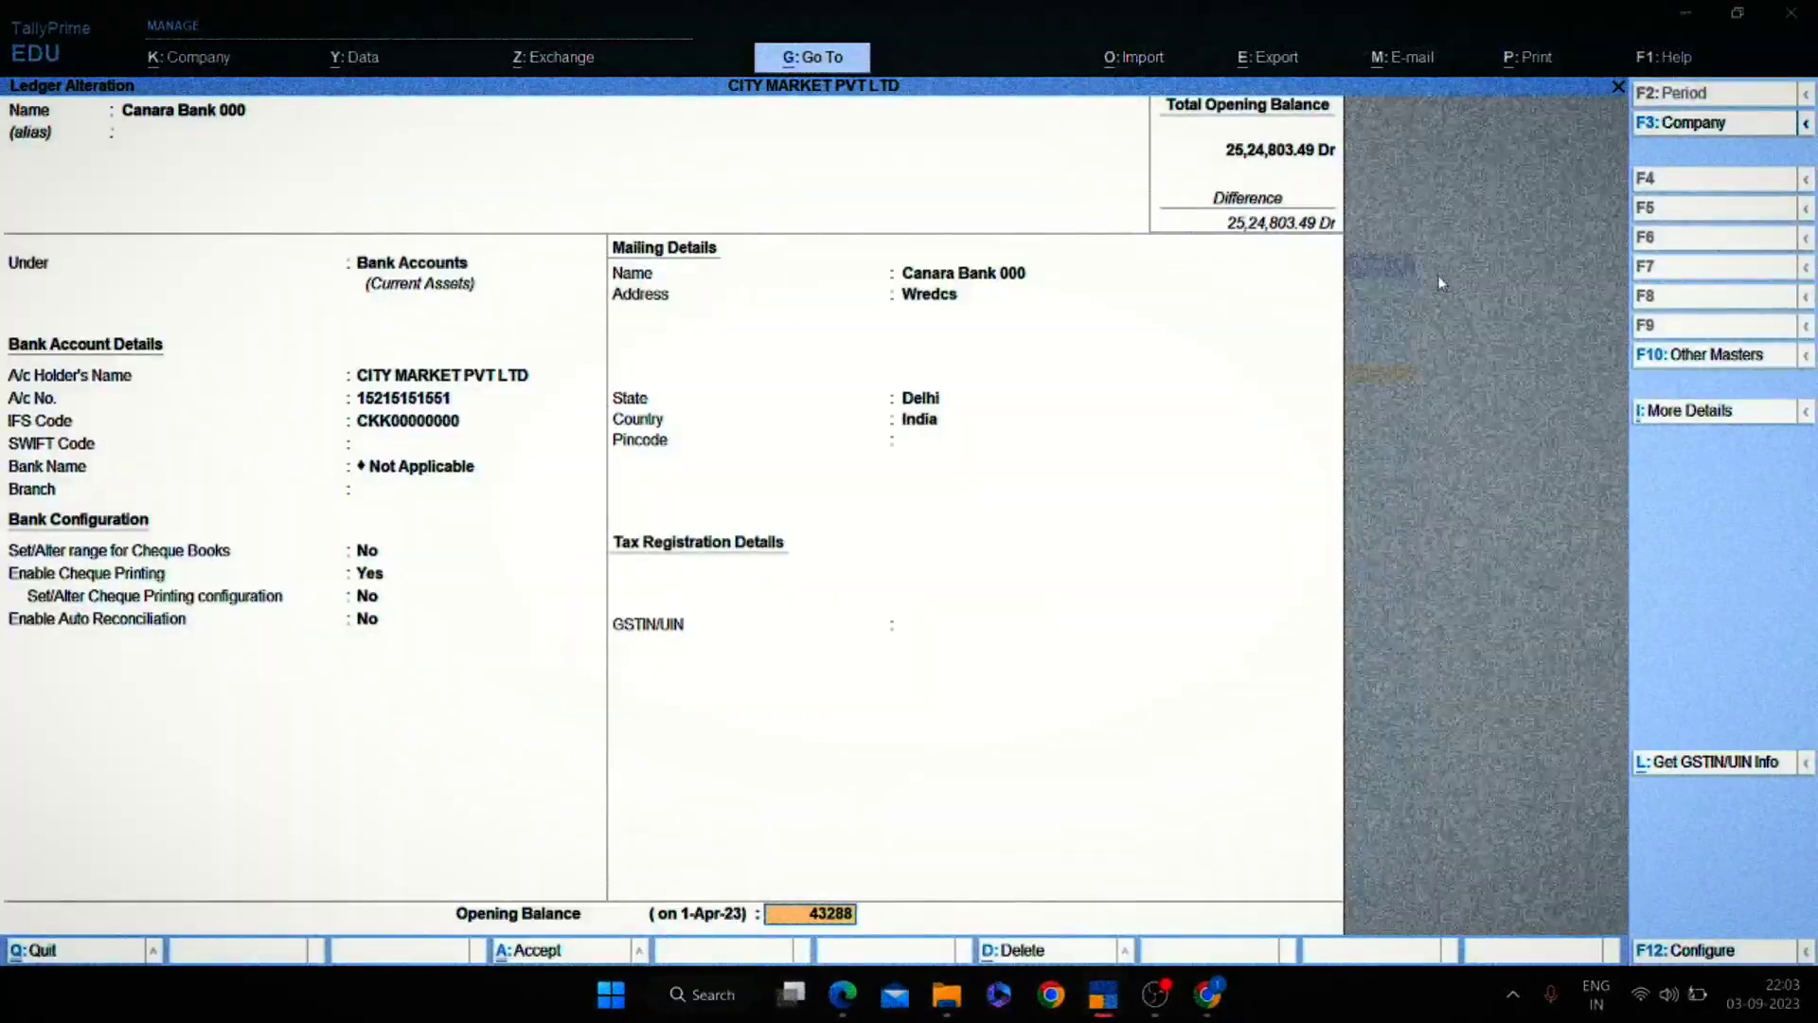
{"action": "key", "text": "alt+Tab"}
{"action": "key", "text": "alt+Tab"}
{"action": "type", "text": "8."}
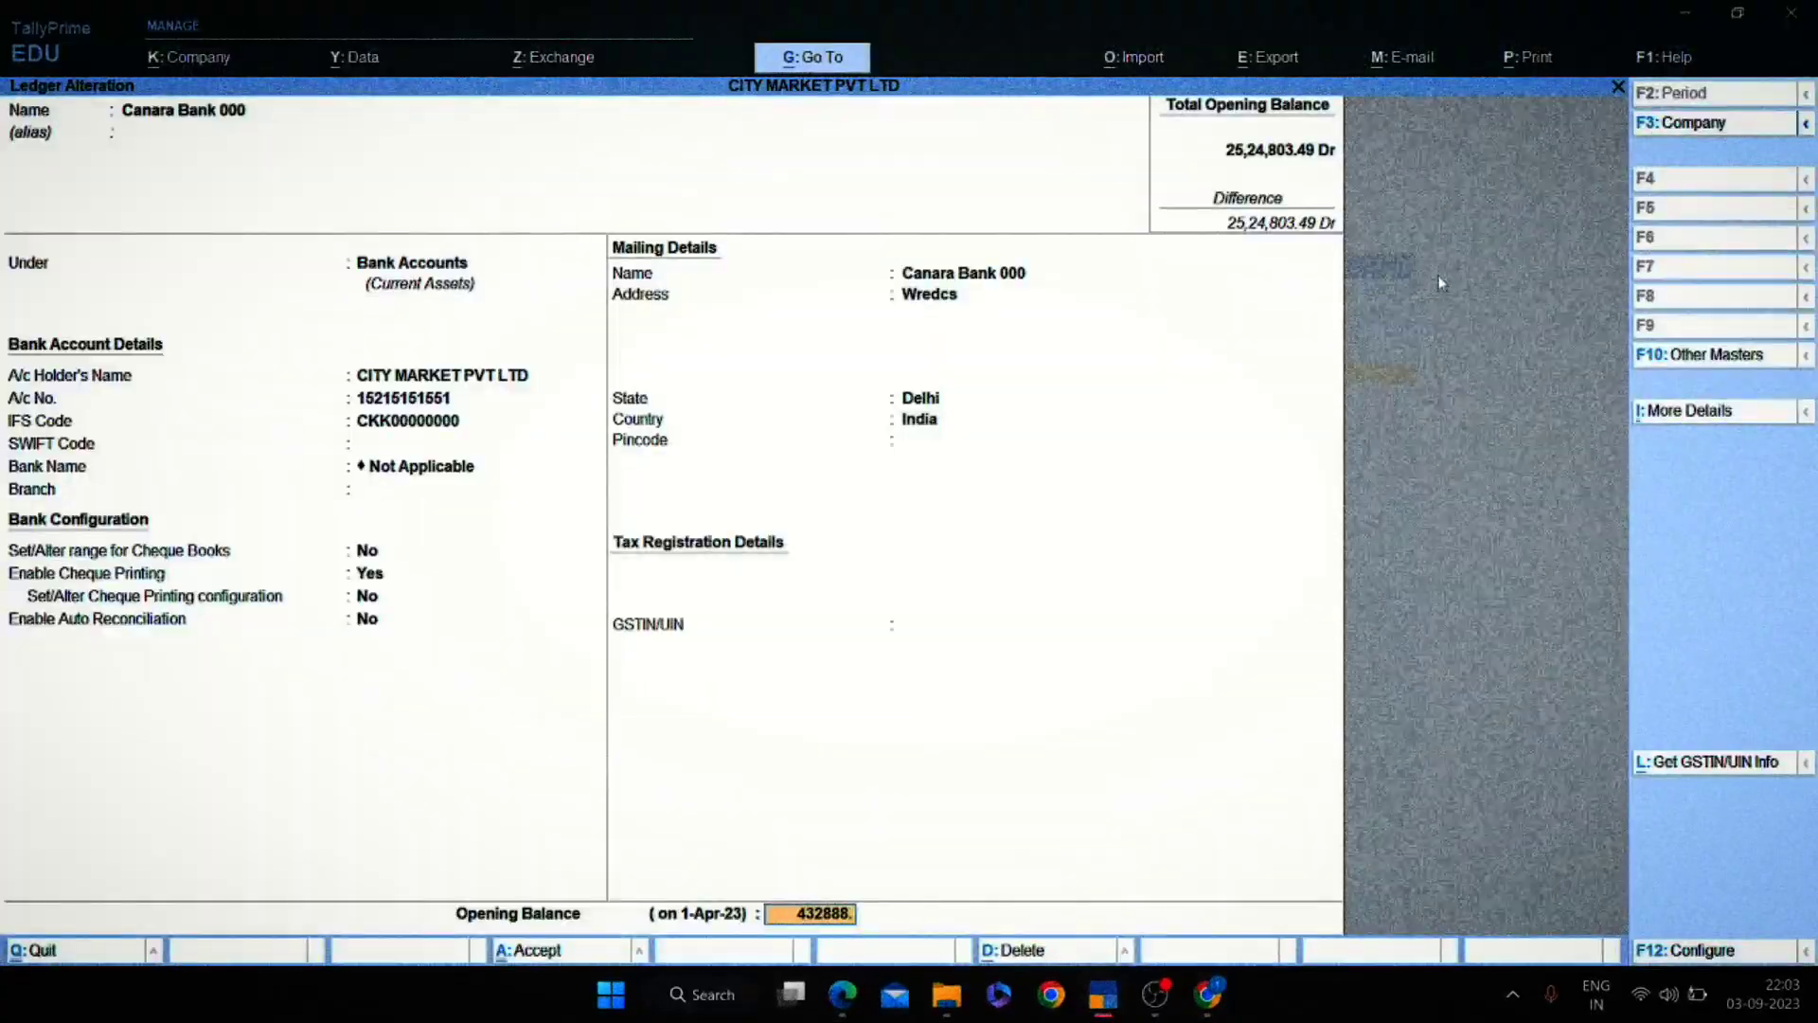
{"action": "type", "text": "24"}
{"action": "key", "text": "Return"}
{"action": "key", "text": "Return"}
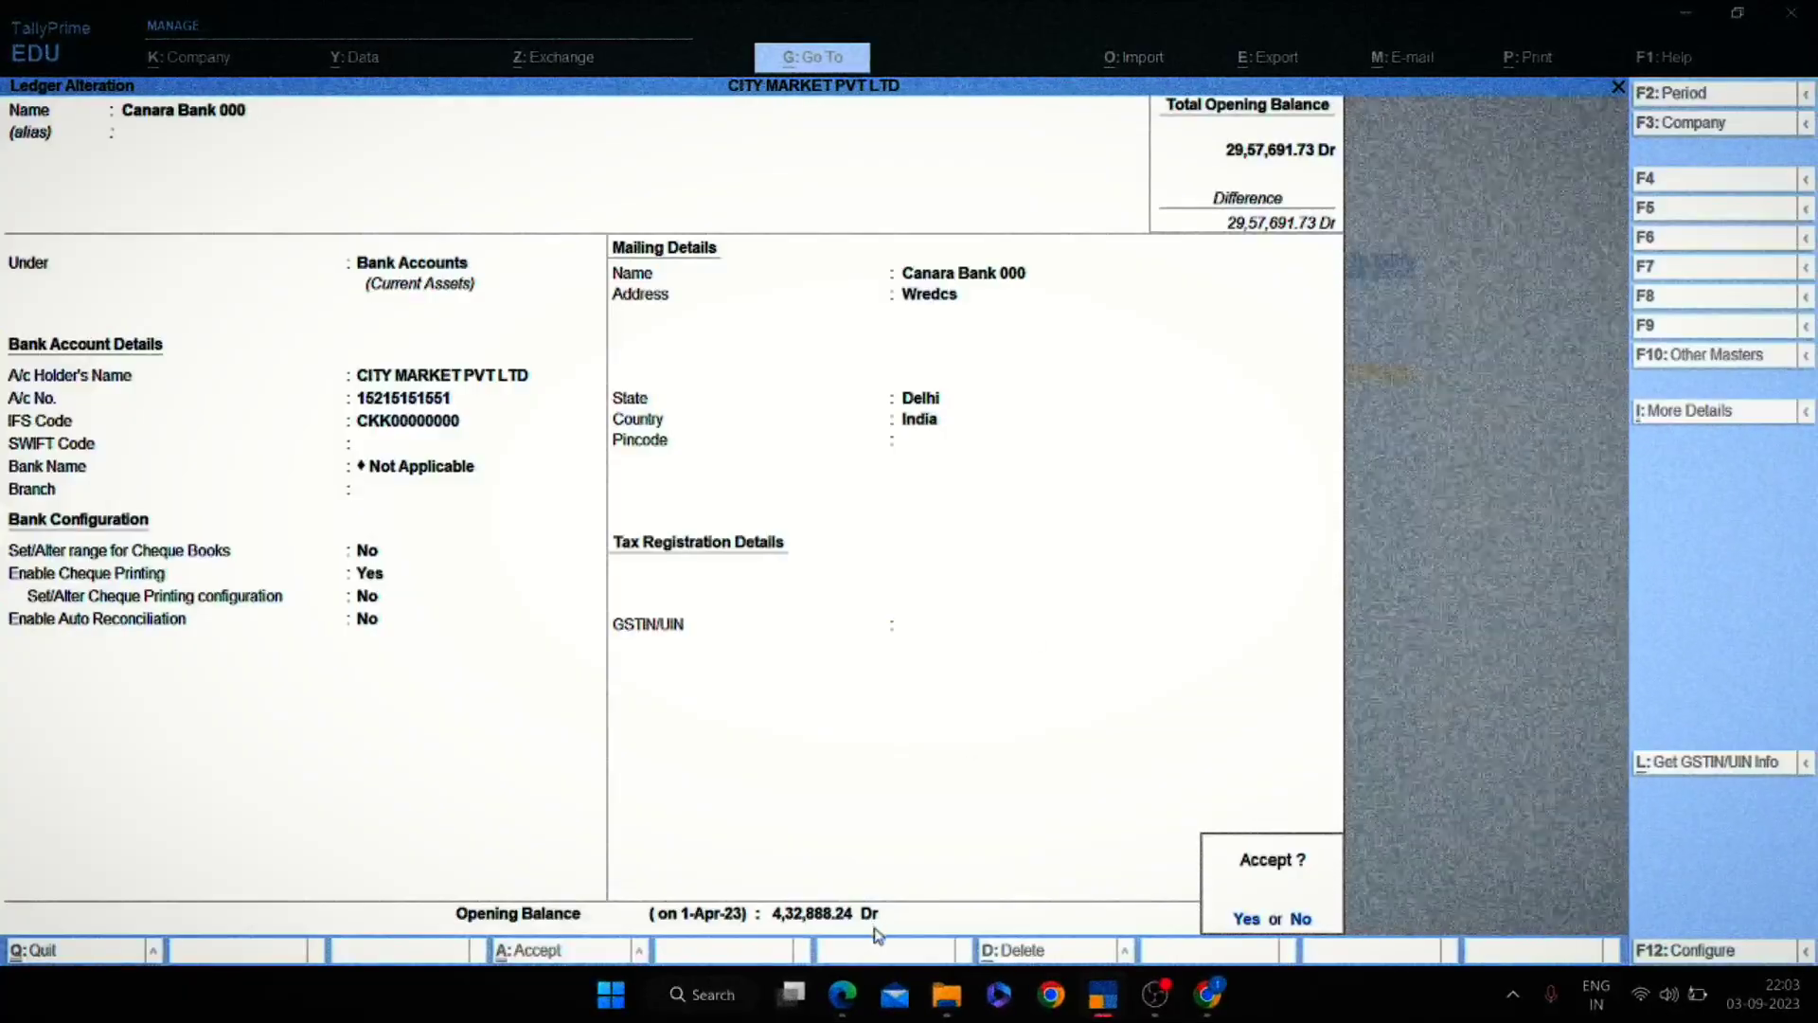
{"action": "key", "text": "y"}
{"action": "key", "text": "Escape"}
{"action": "key", "text": "Escape"}
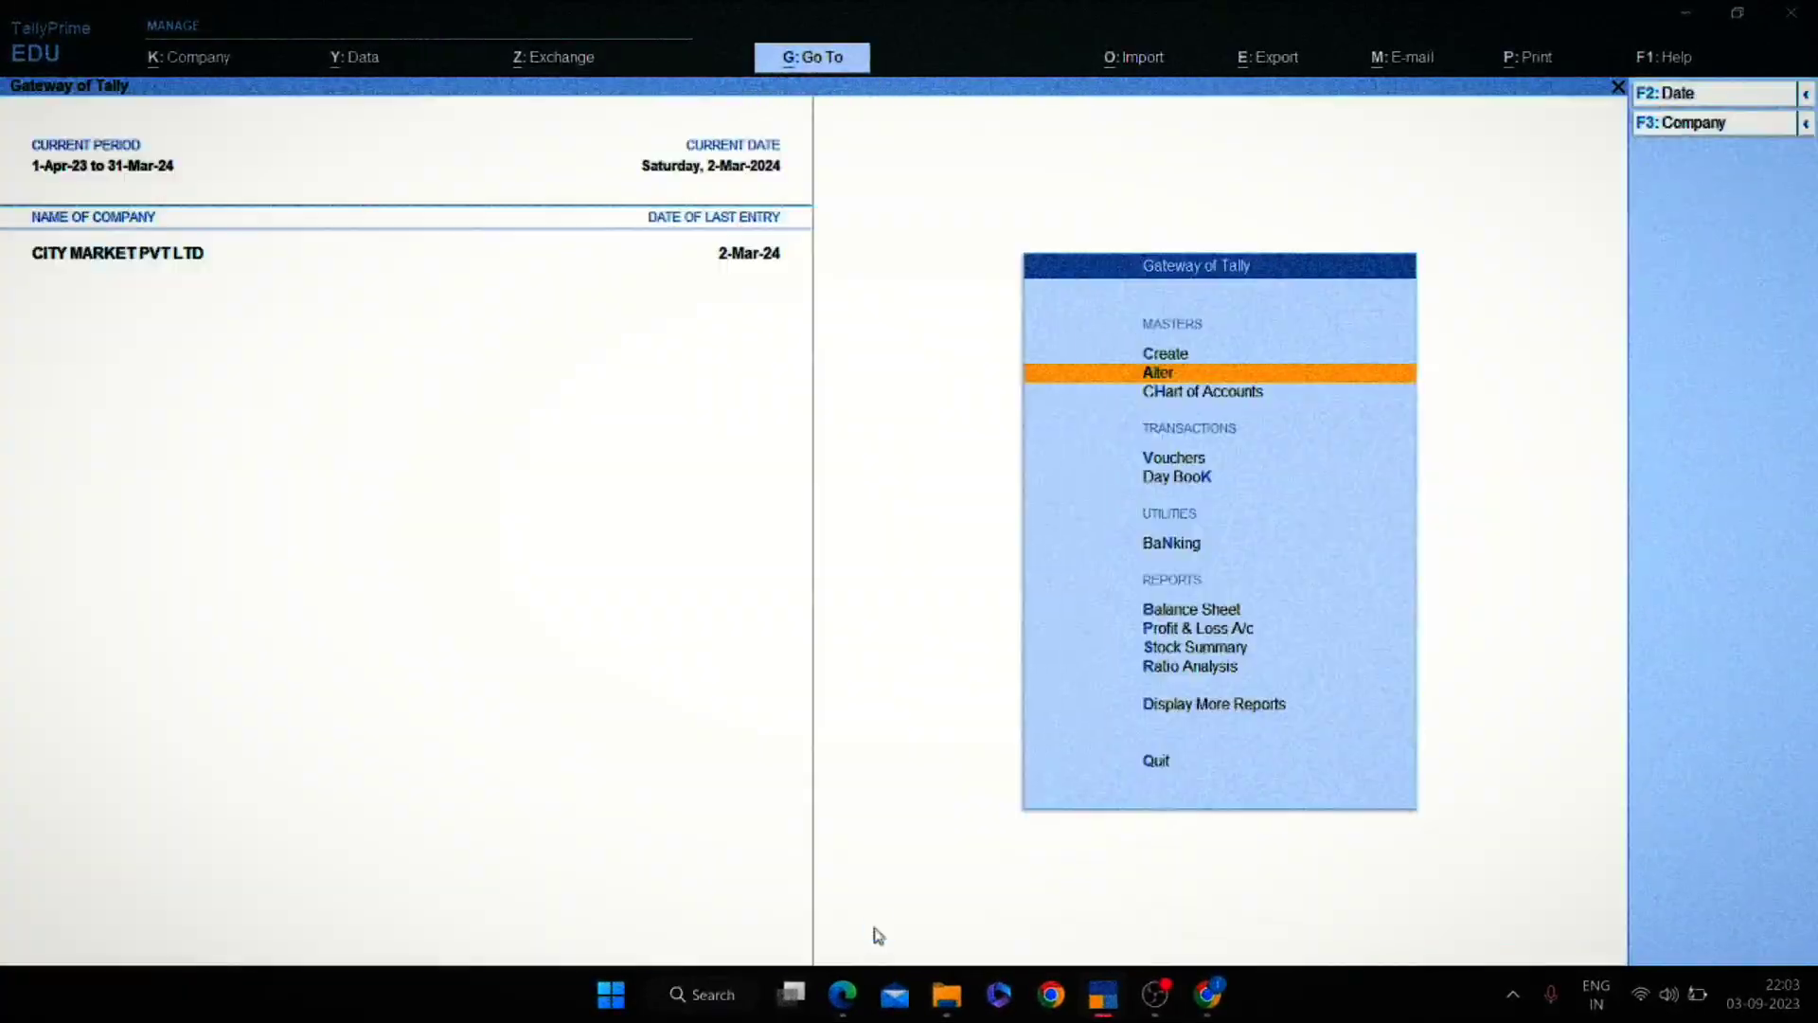
{"action": "key", "text": "Escape"}
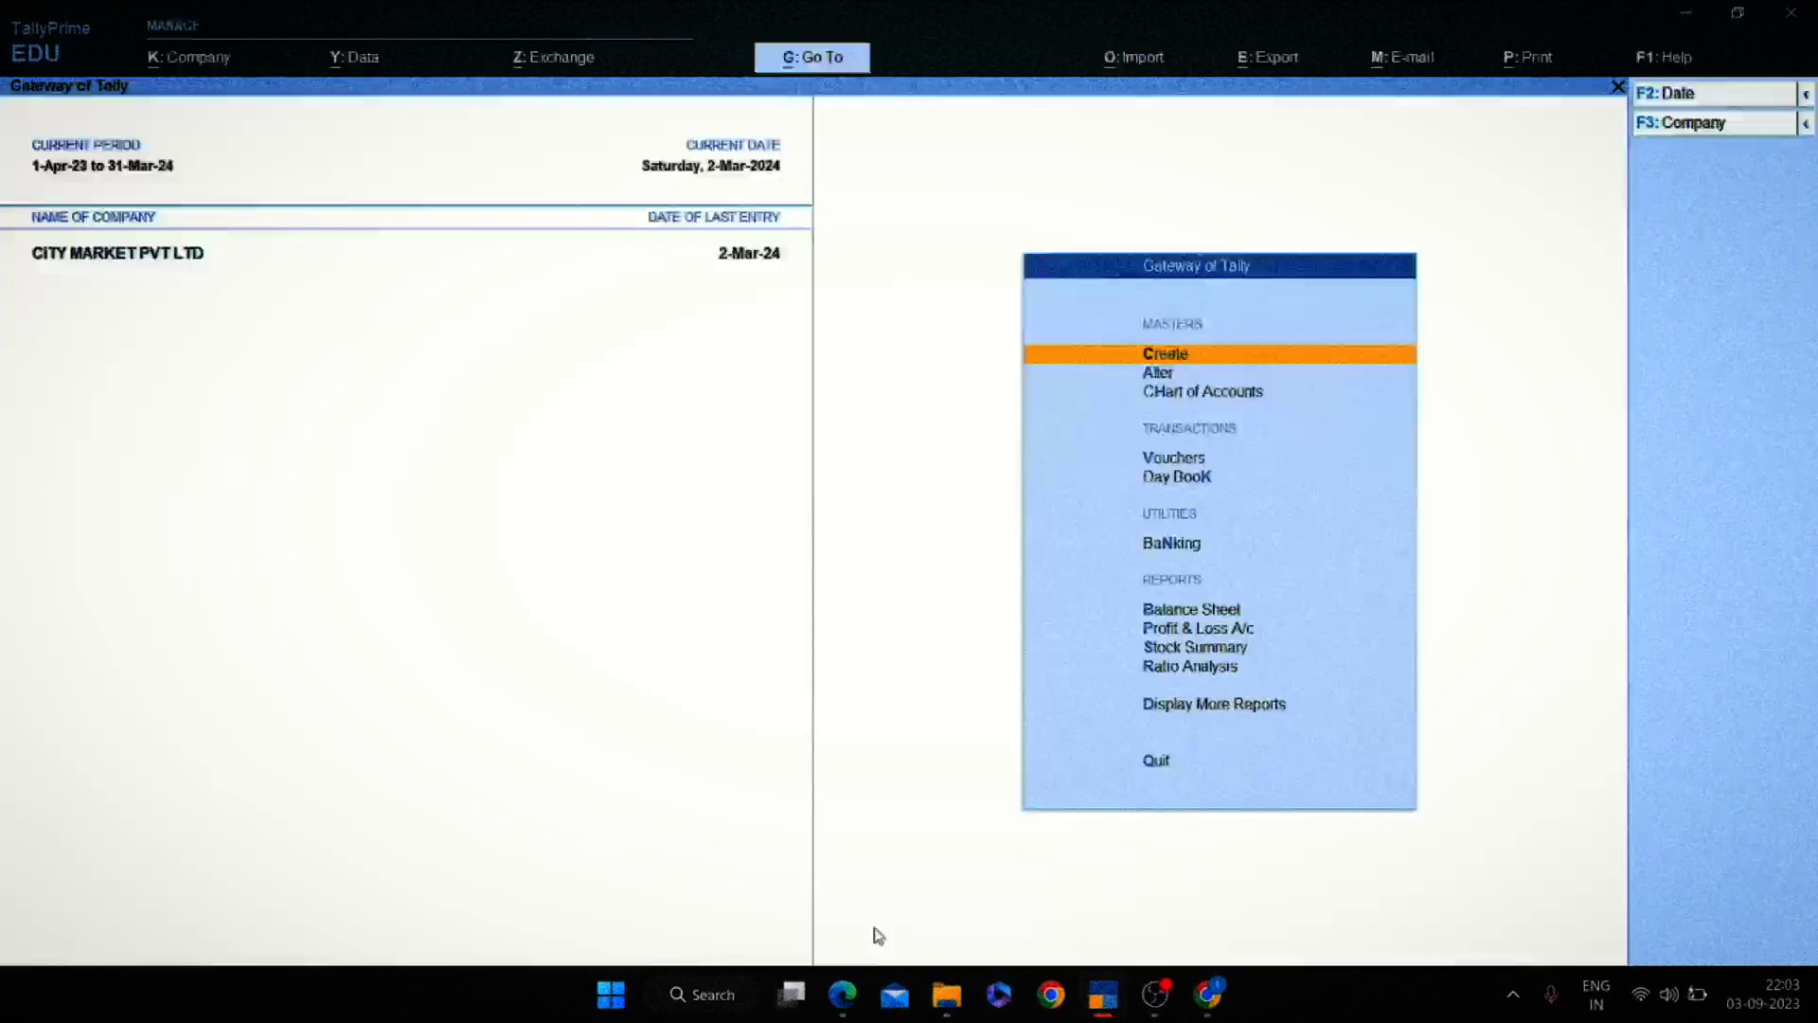
Open the Canara Bank 000 ledger report with dalCanar, then bring up the bank statement.
{"action": "type", "text": "da"}
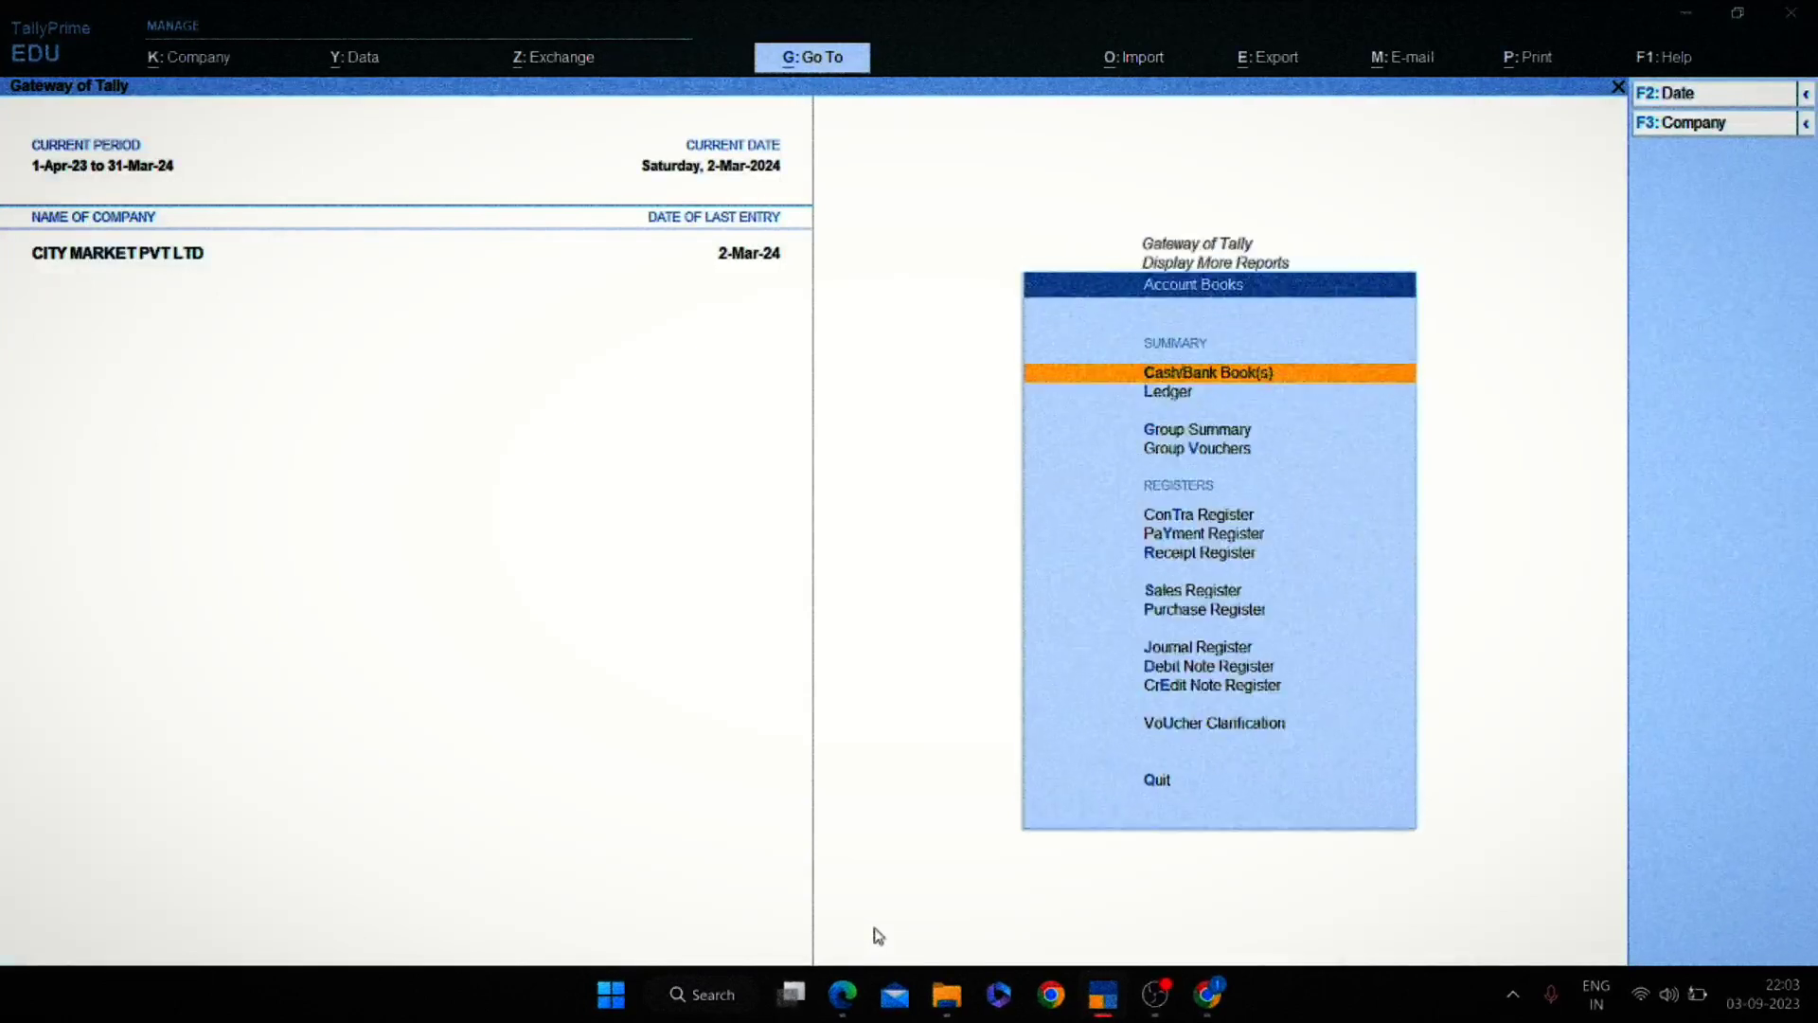
{"action": "type", "text": "lCanar"}
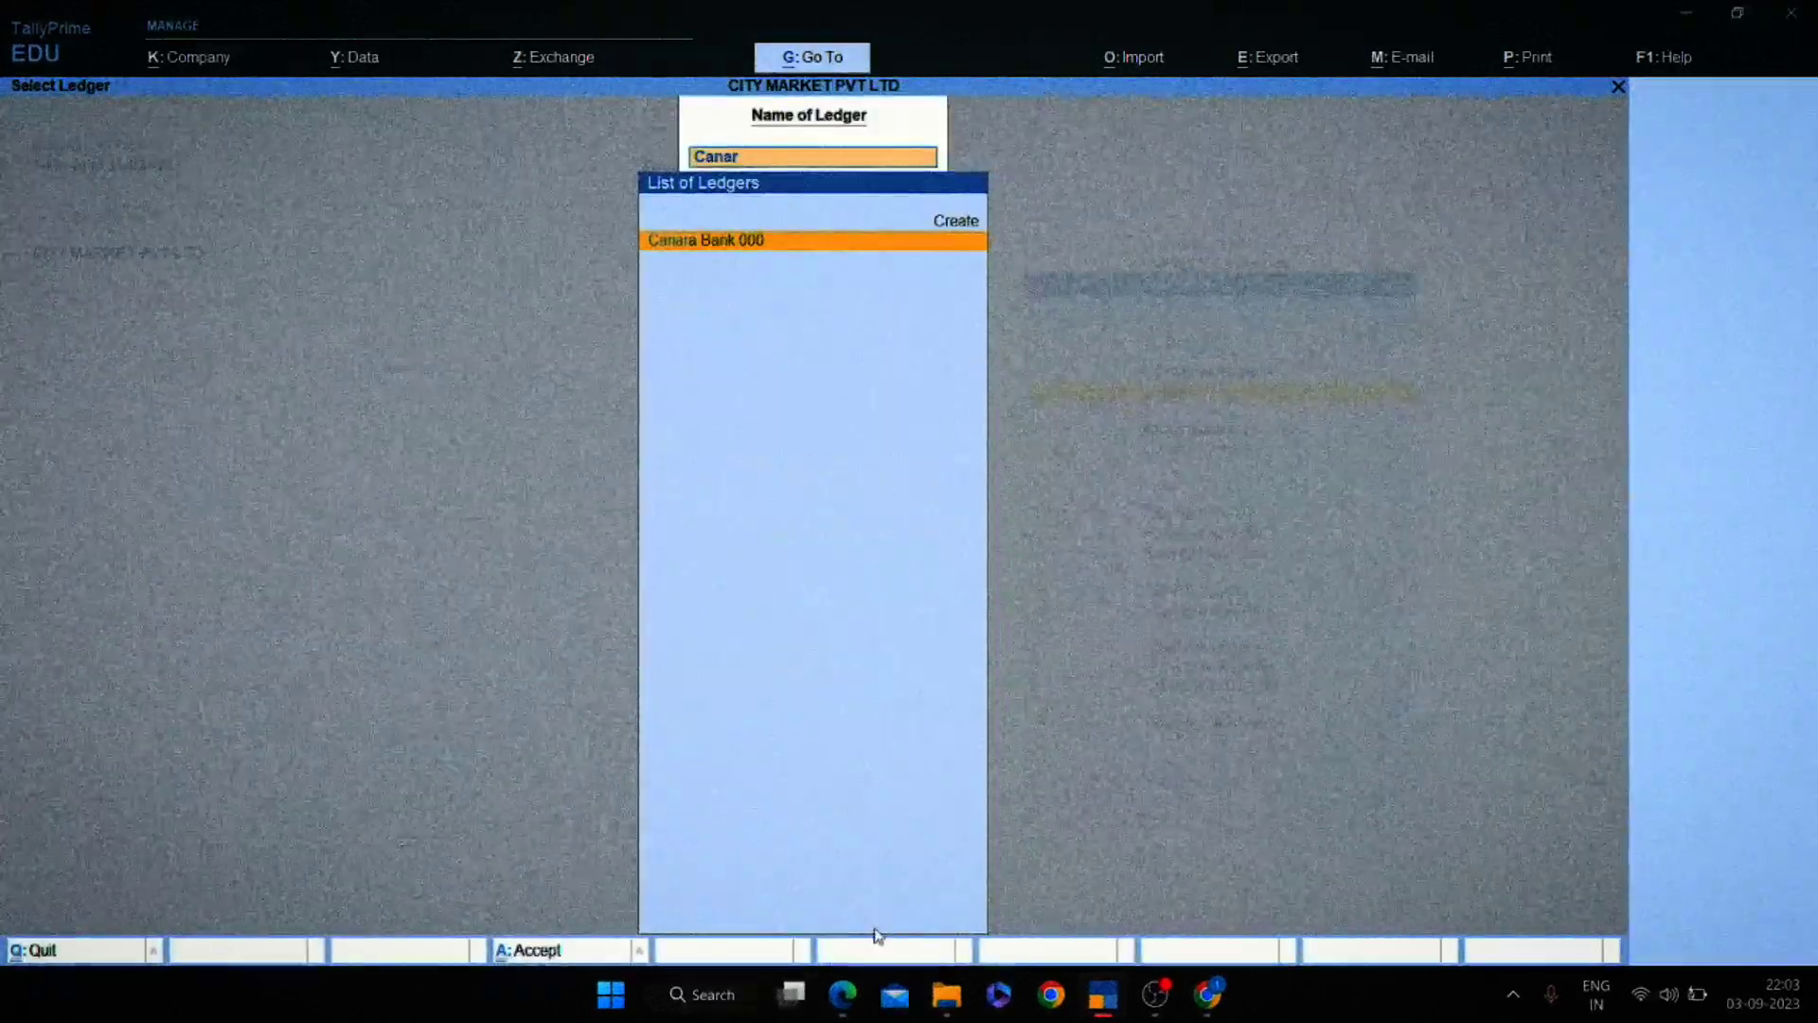
{"action": "key", "text": "Return"}
{"action": "key", "text": "Return"}
{"action": "key", "text": "alt+Tab"}
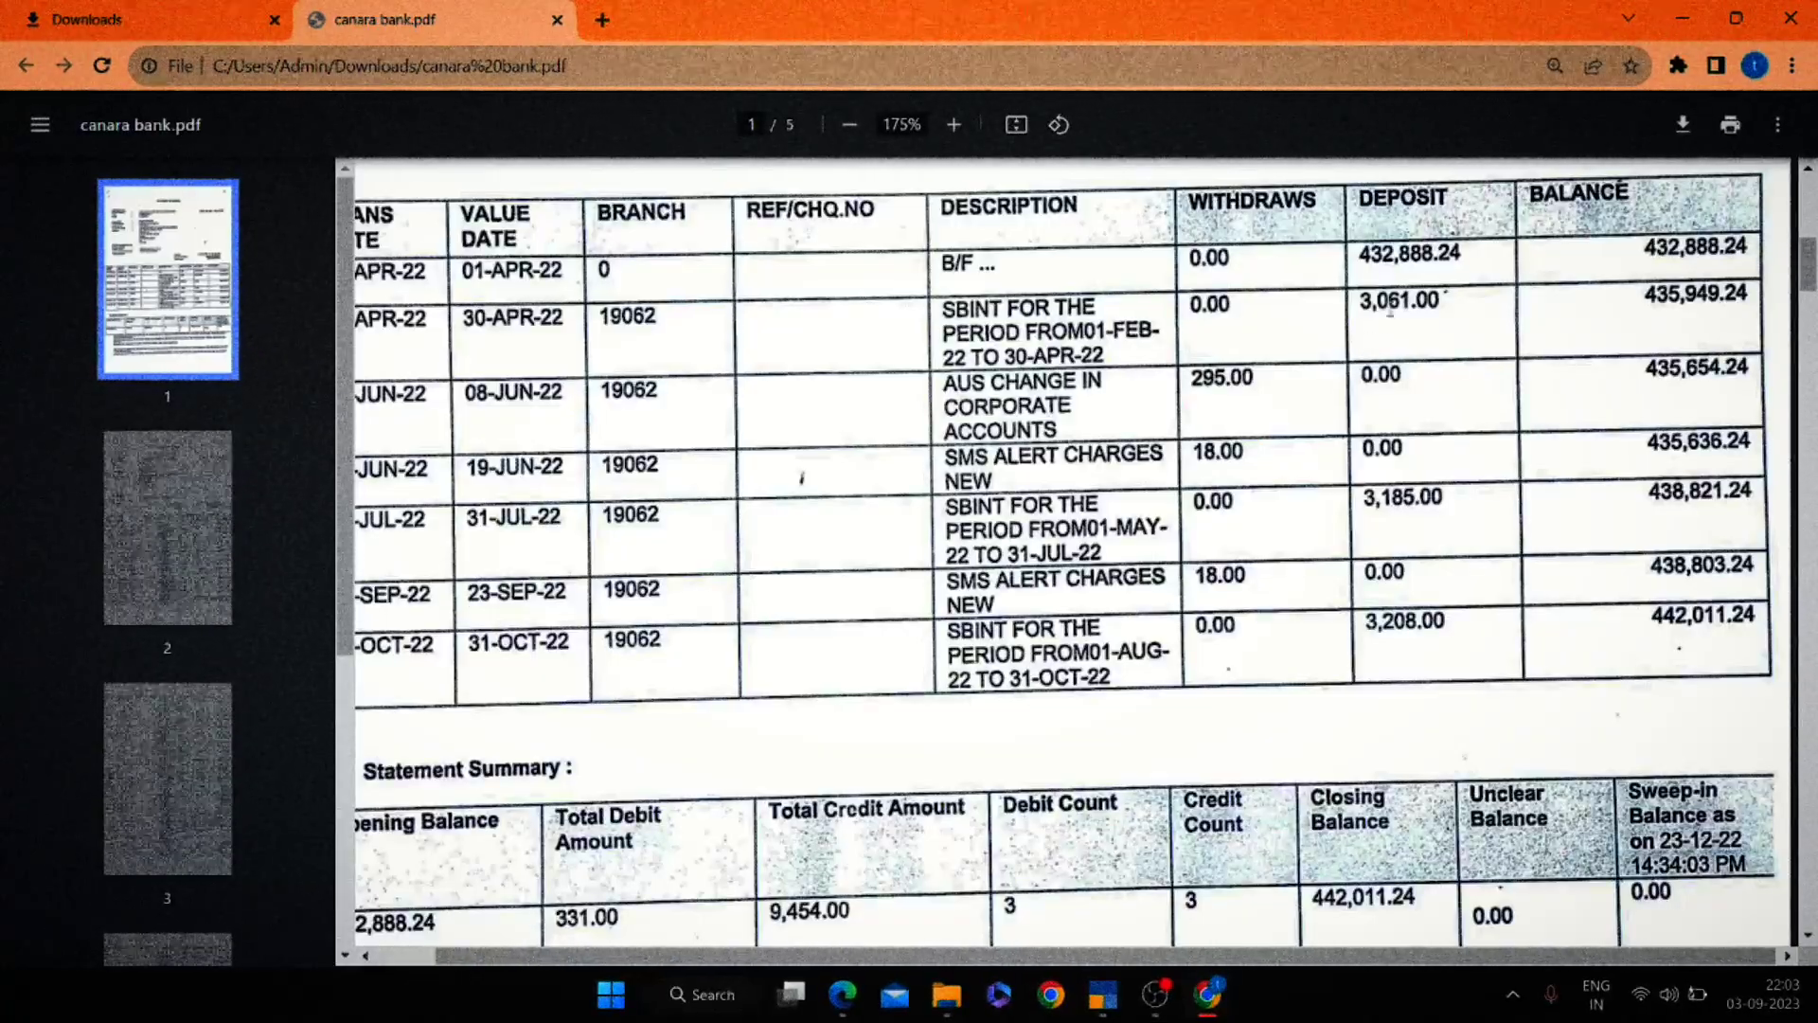
Highlight the 3,061.00 interest deposit on the statement, then return to the Canara Bank 000 report.
{"action": "double_click", "coordinate": [1393, 305]}
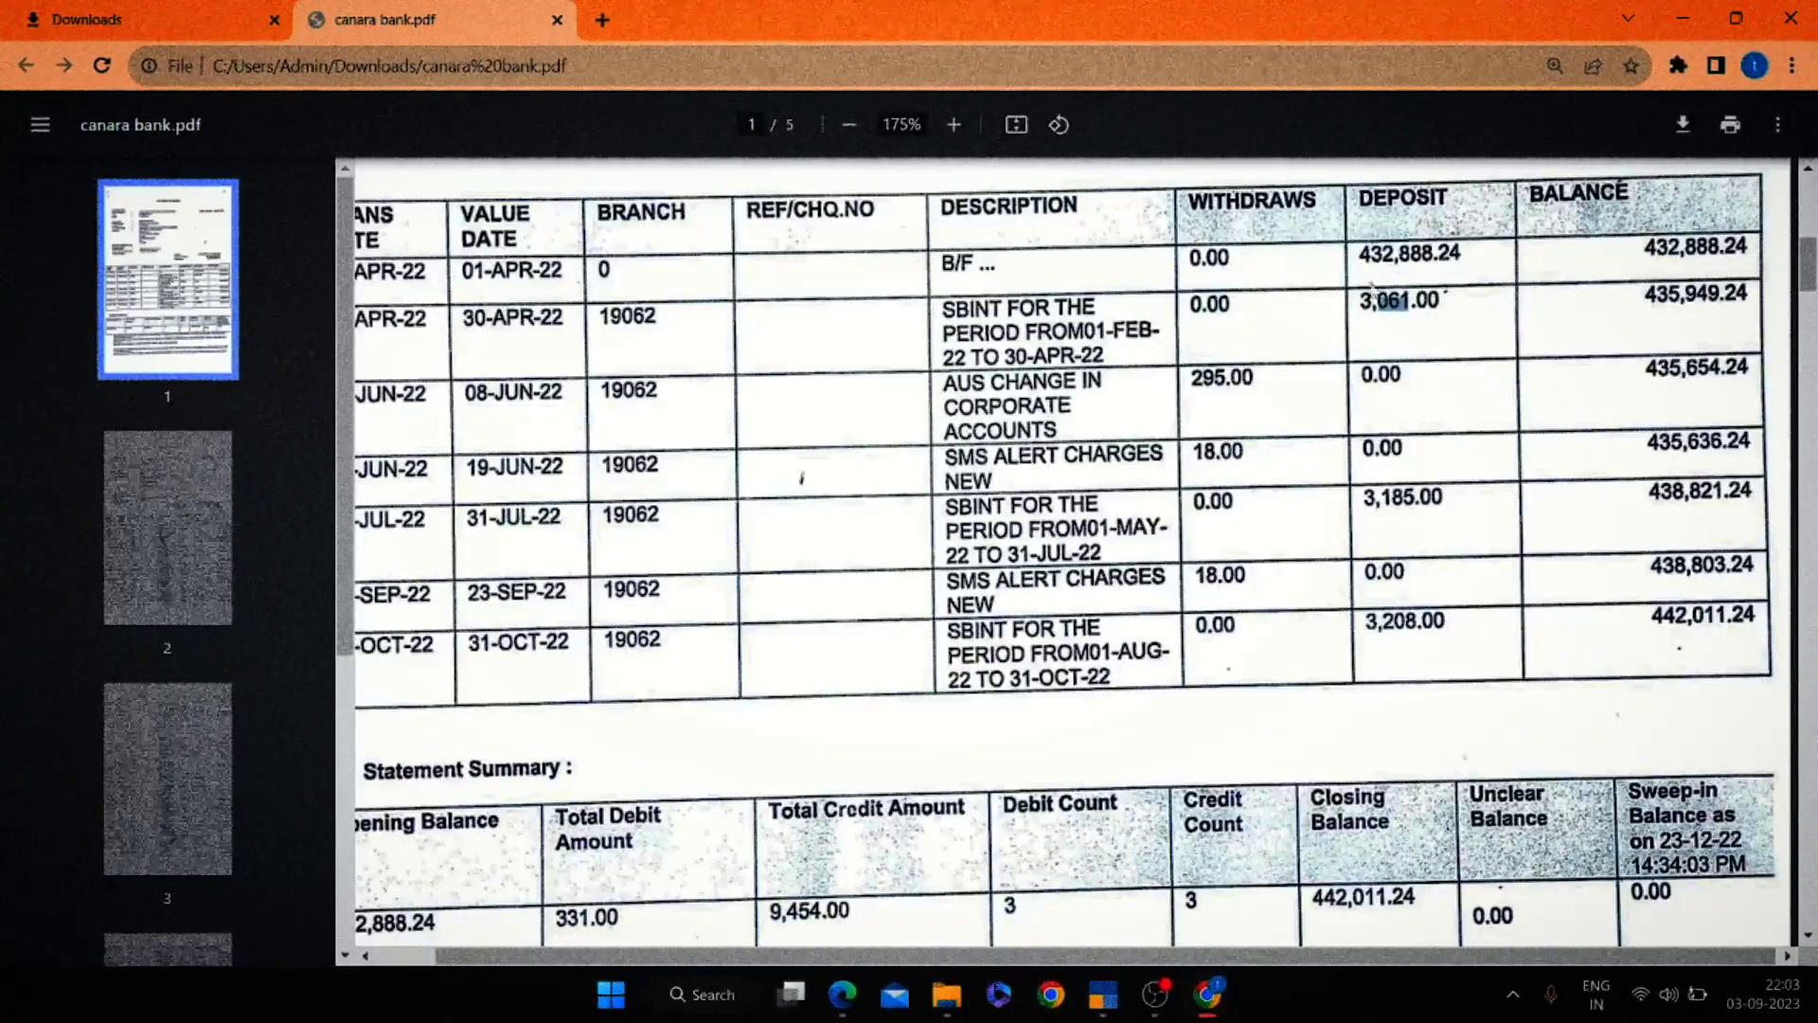
{"action": "left_click", "coordinate": [1417, 317]}
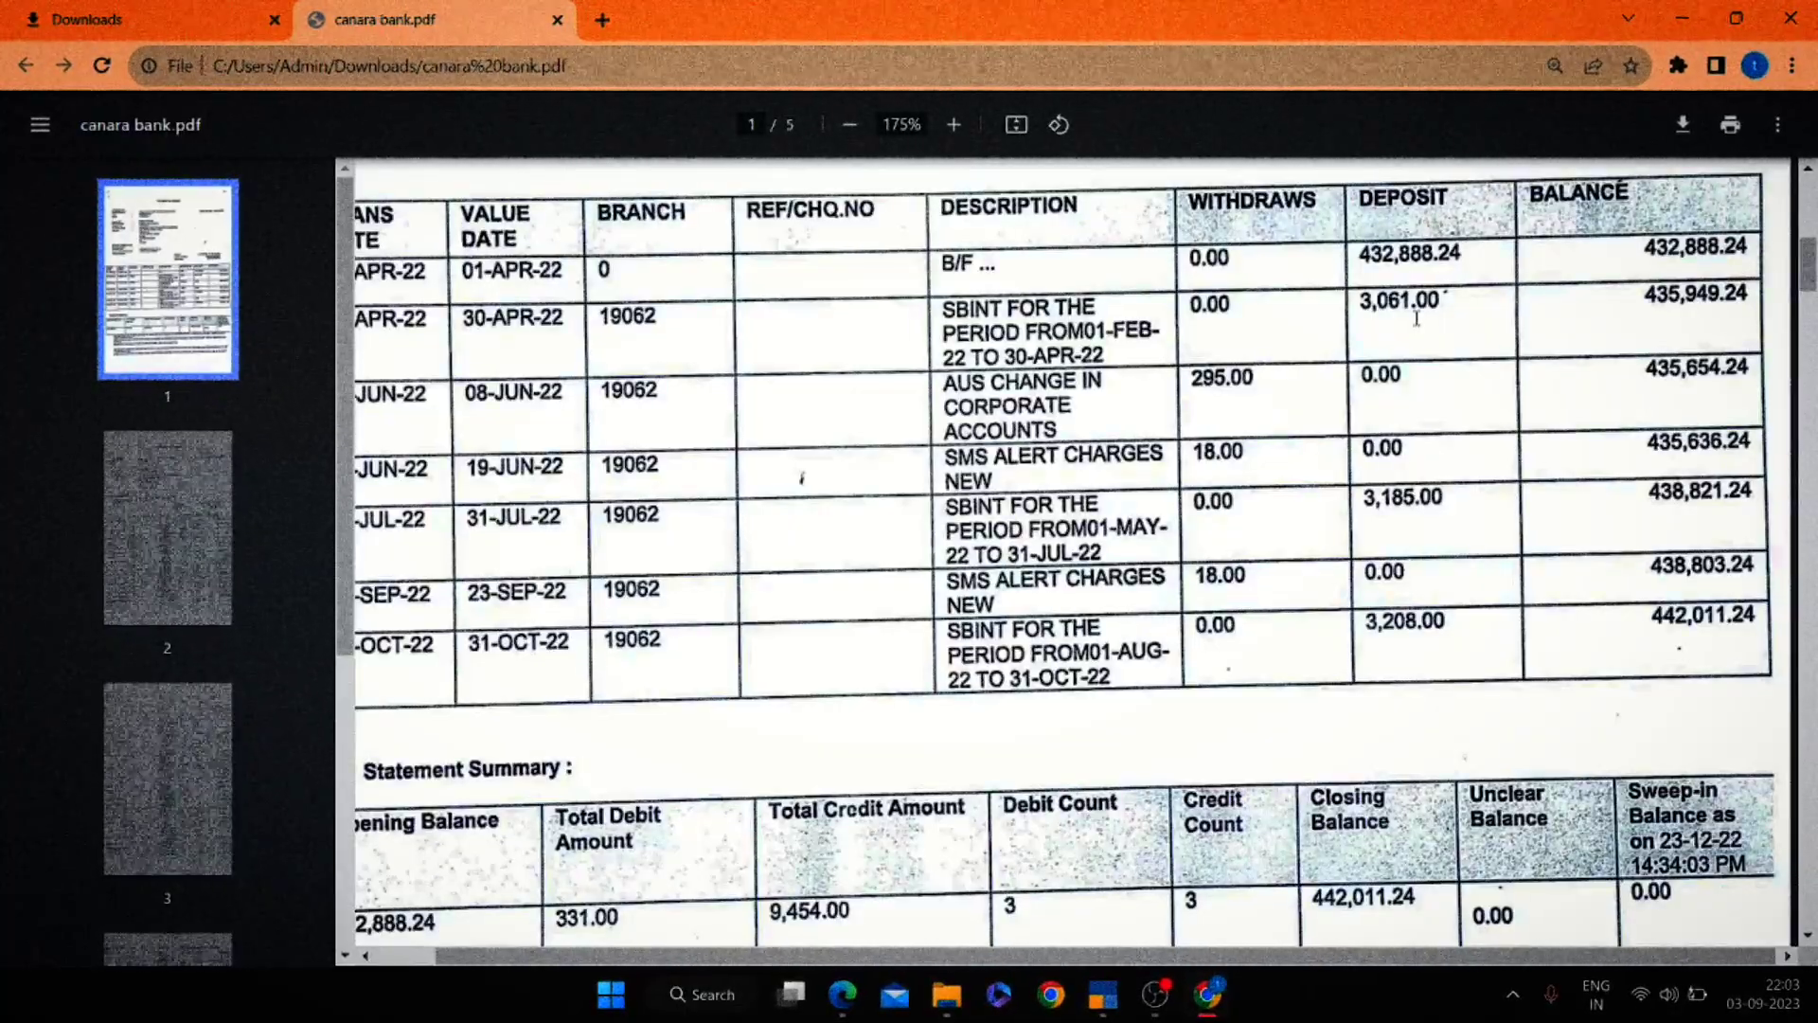
{"action": "key", "text": "alt+Tab"}
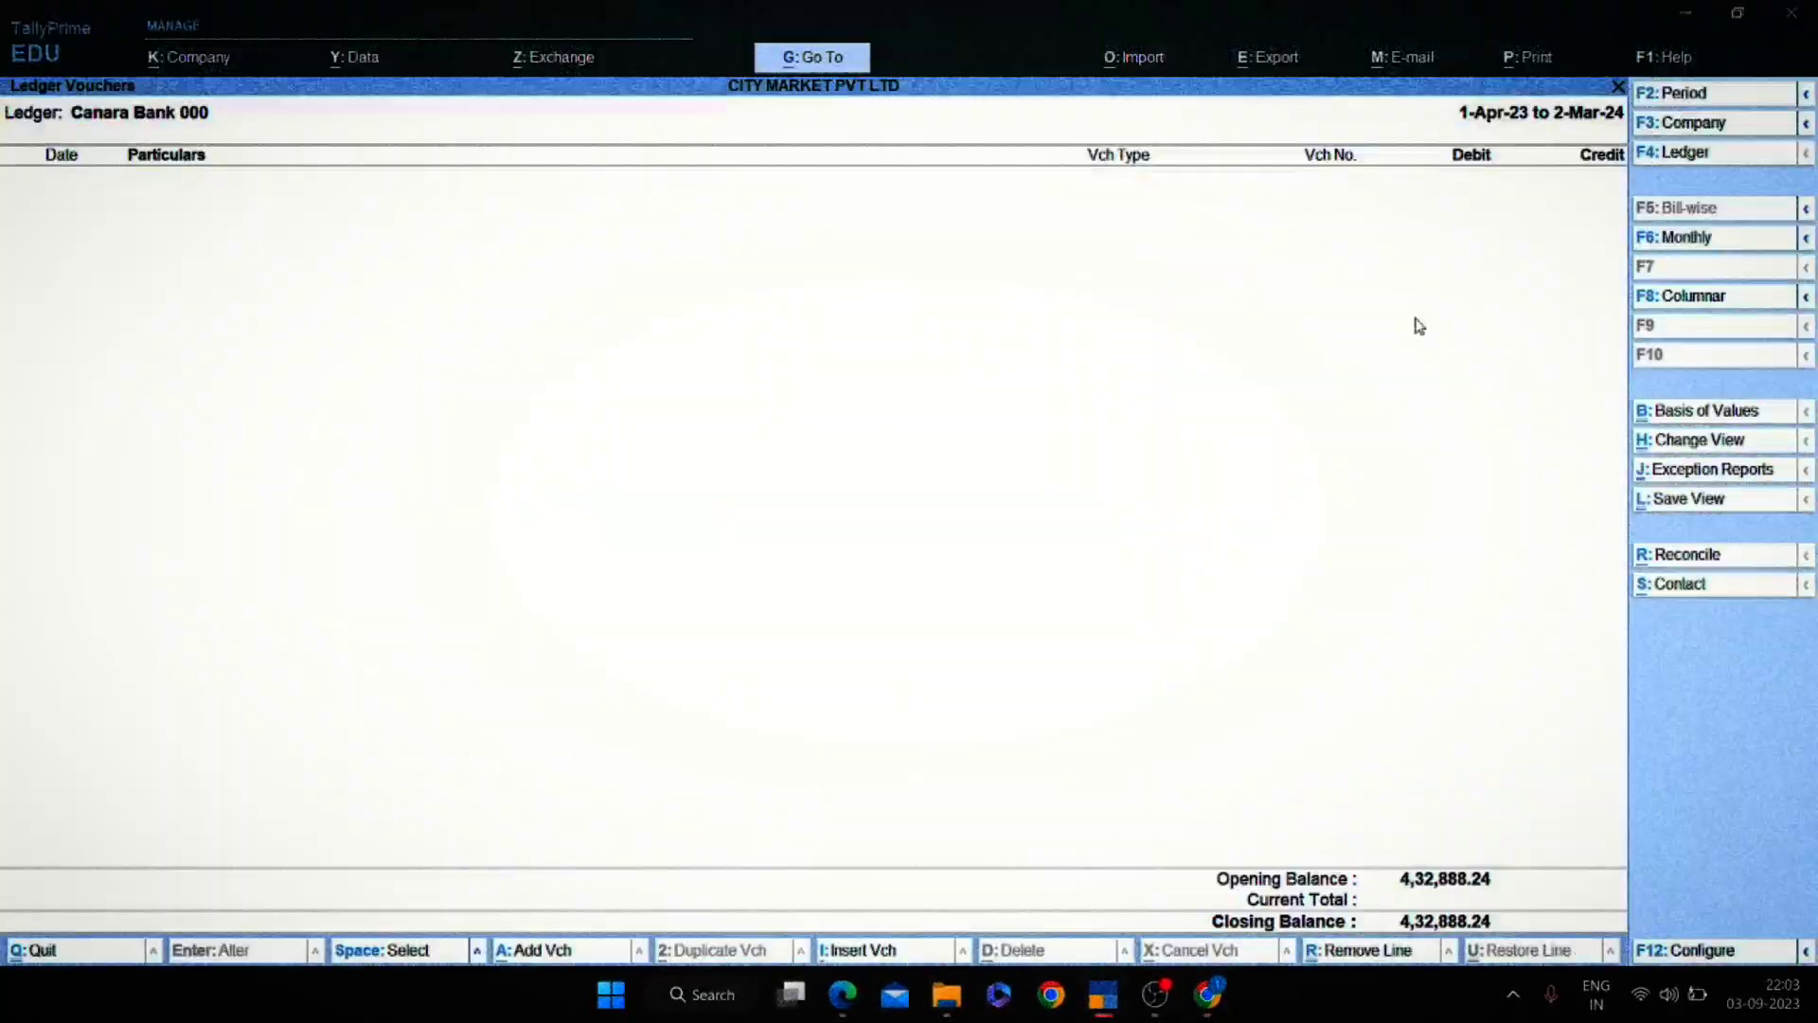
Exit the Ledger Vouchers and Select Ledger screens to the Gateway, glancing at the statement.
{"action": "key", "text": "Escape"}
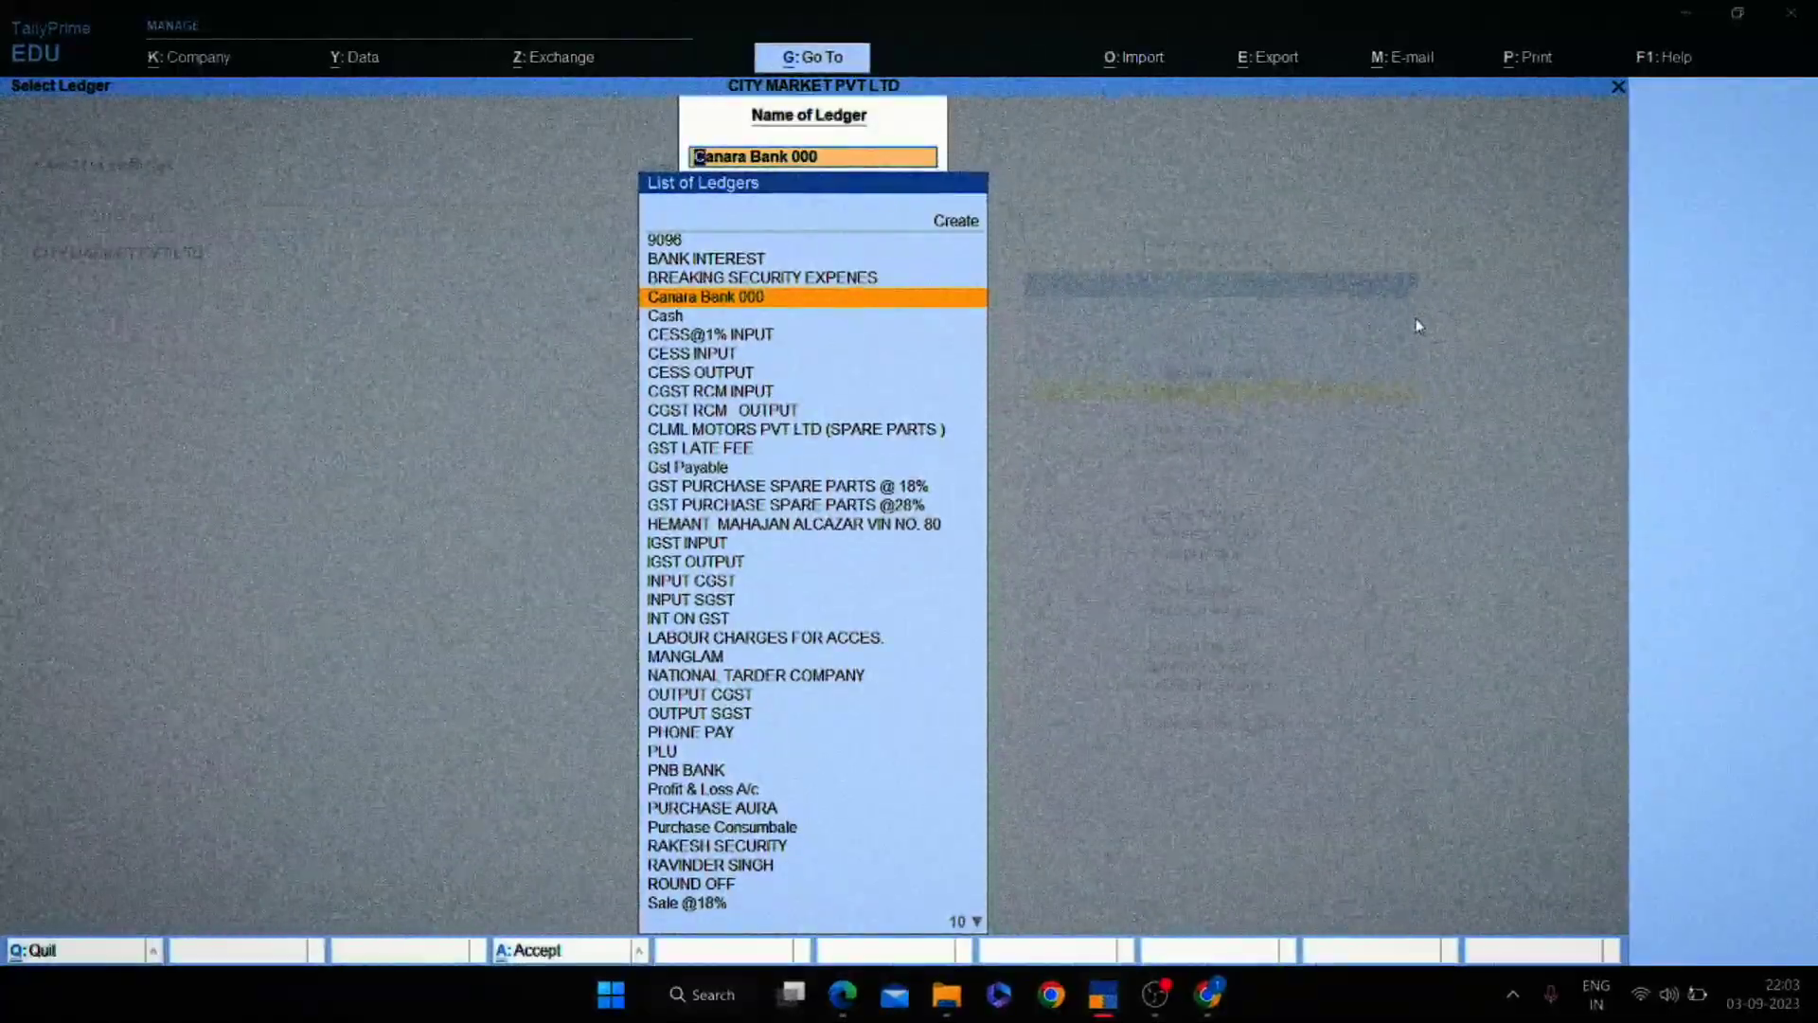
{"action": "key", "text": "Escape"}
{"action": "key", "text": "Escape"}
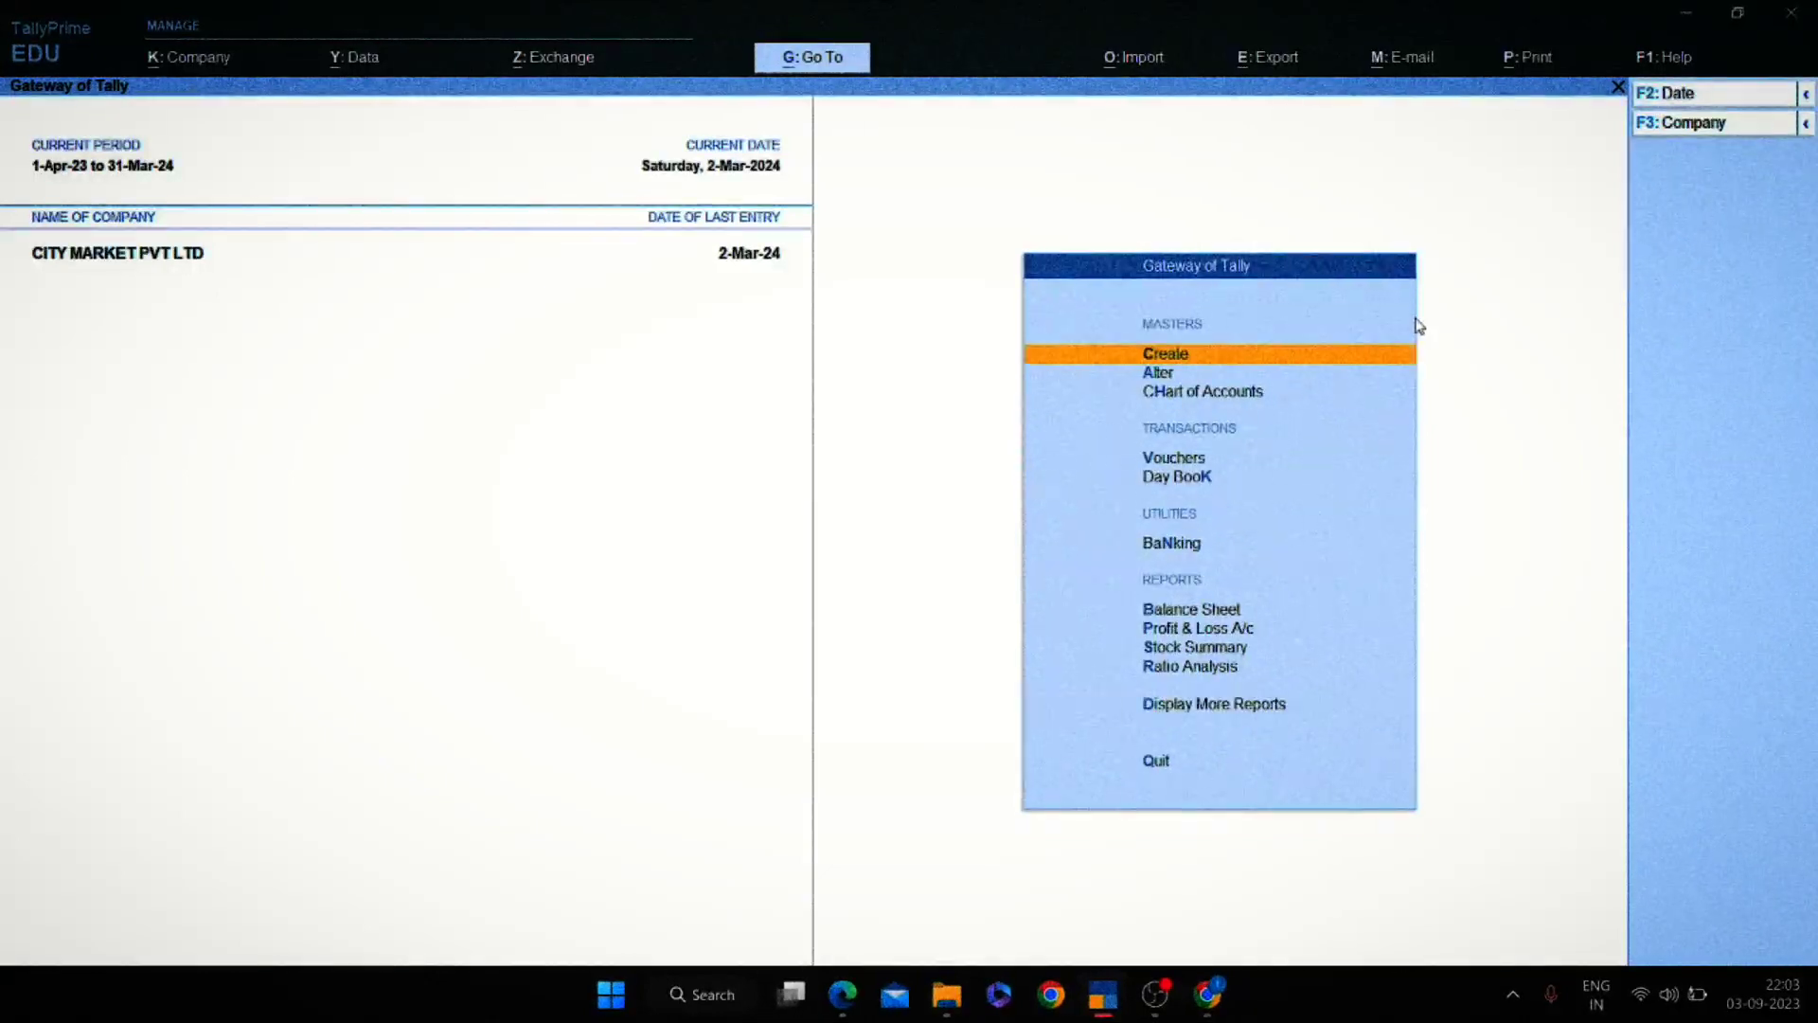
{"action": "key", "text": "alt+F2"}
{"action": "key", "text": "Return"}
{"action": "key", "text": "alt+Tab"}
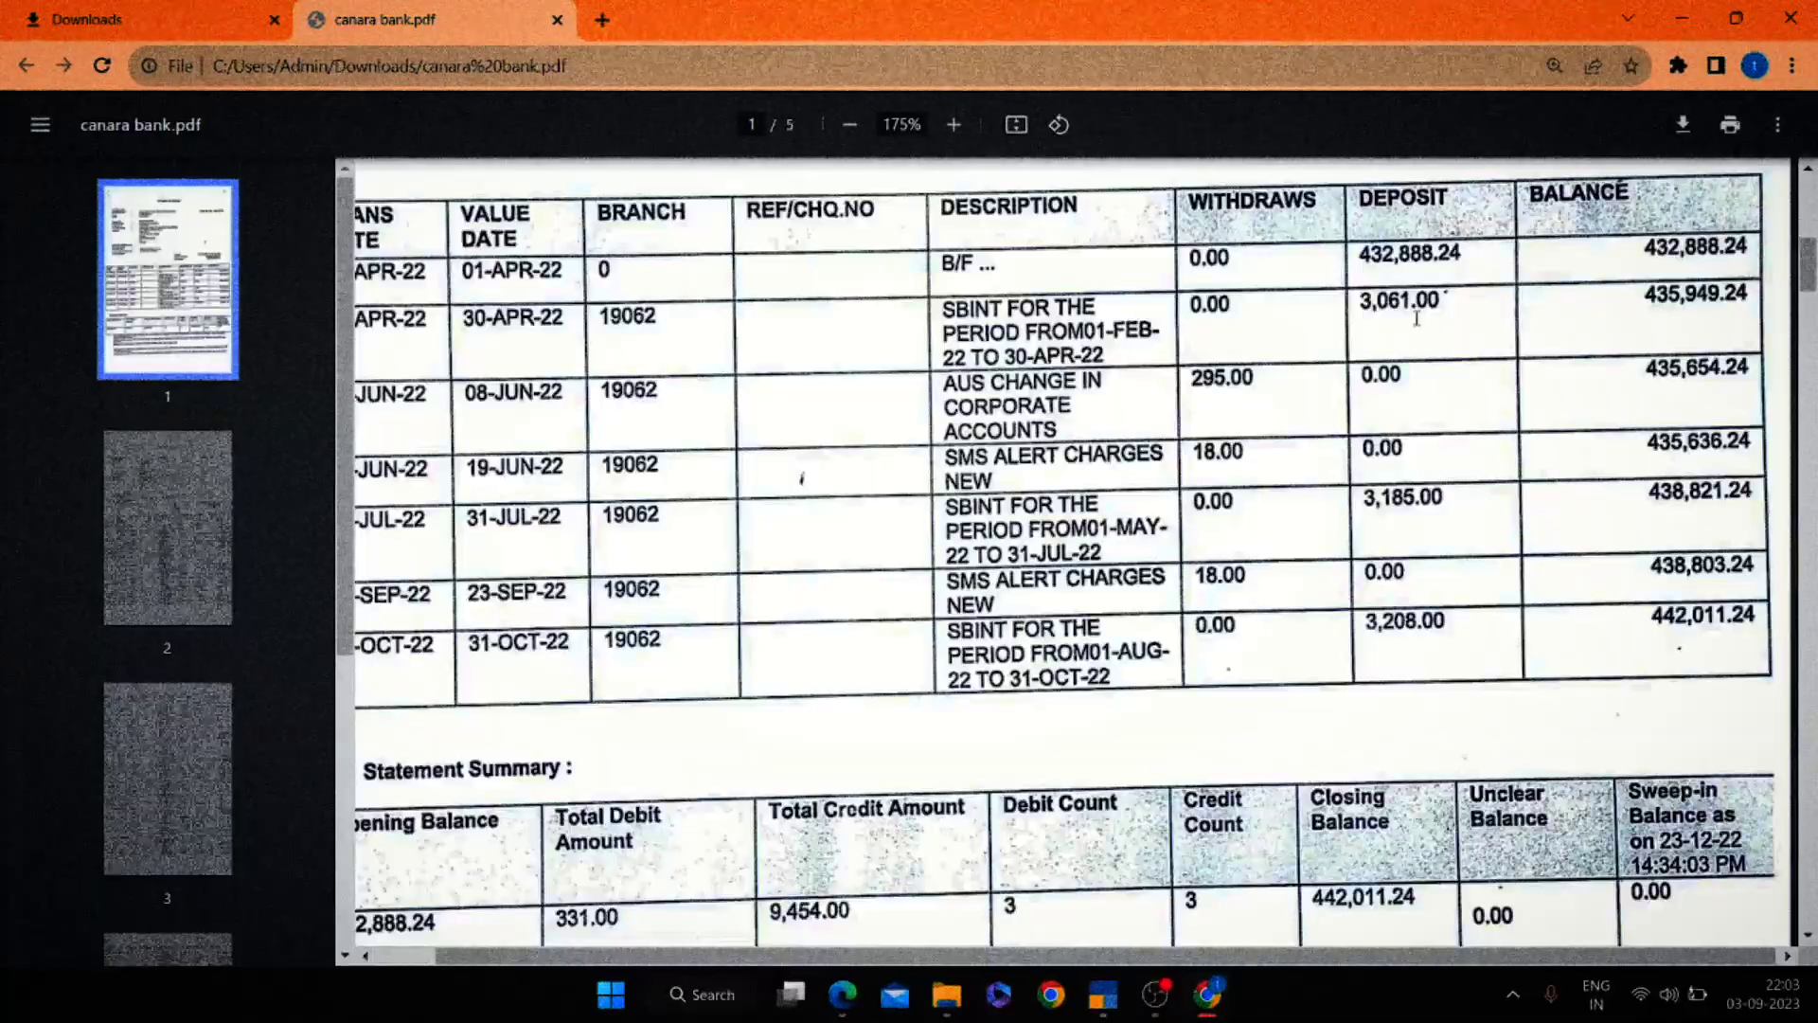
{"action": "key", "text": "alt+Tab"}
{"action": "key", "text": "alt+Tab"}
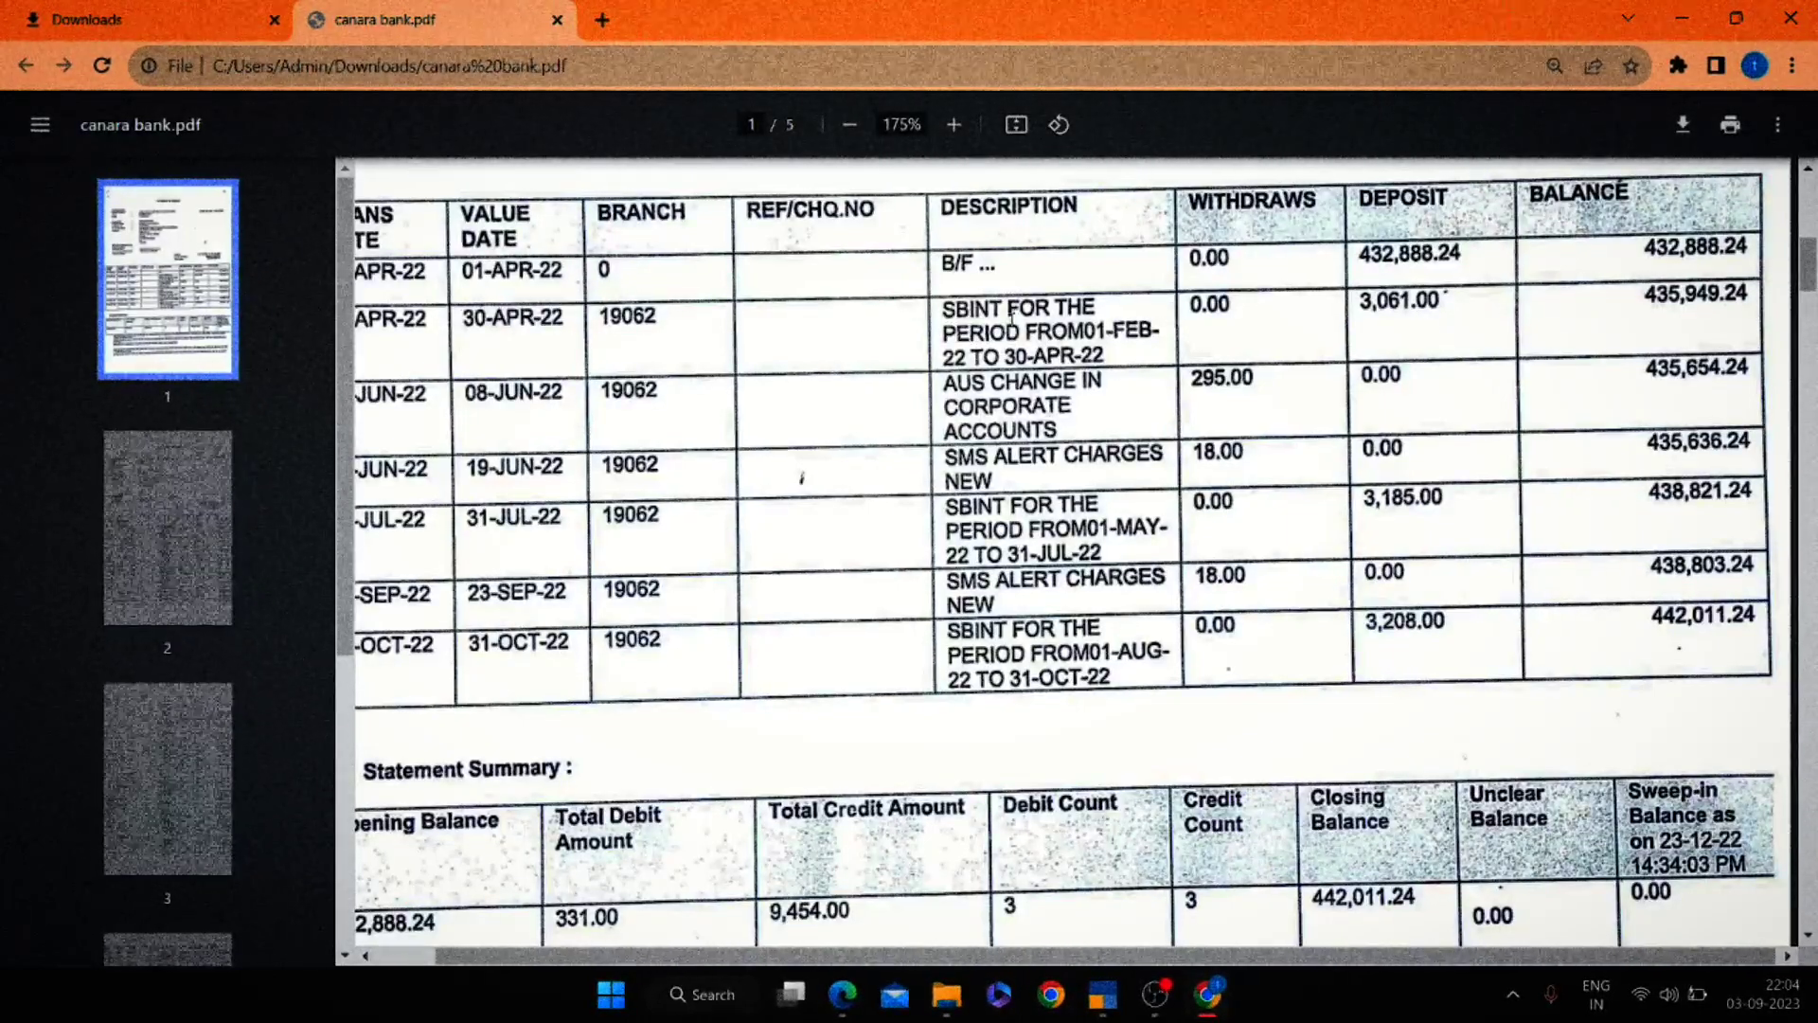
{"action": "key", "text": "alt+Tab"}
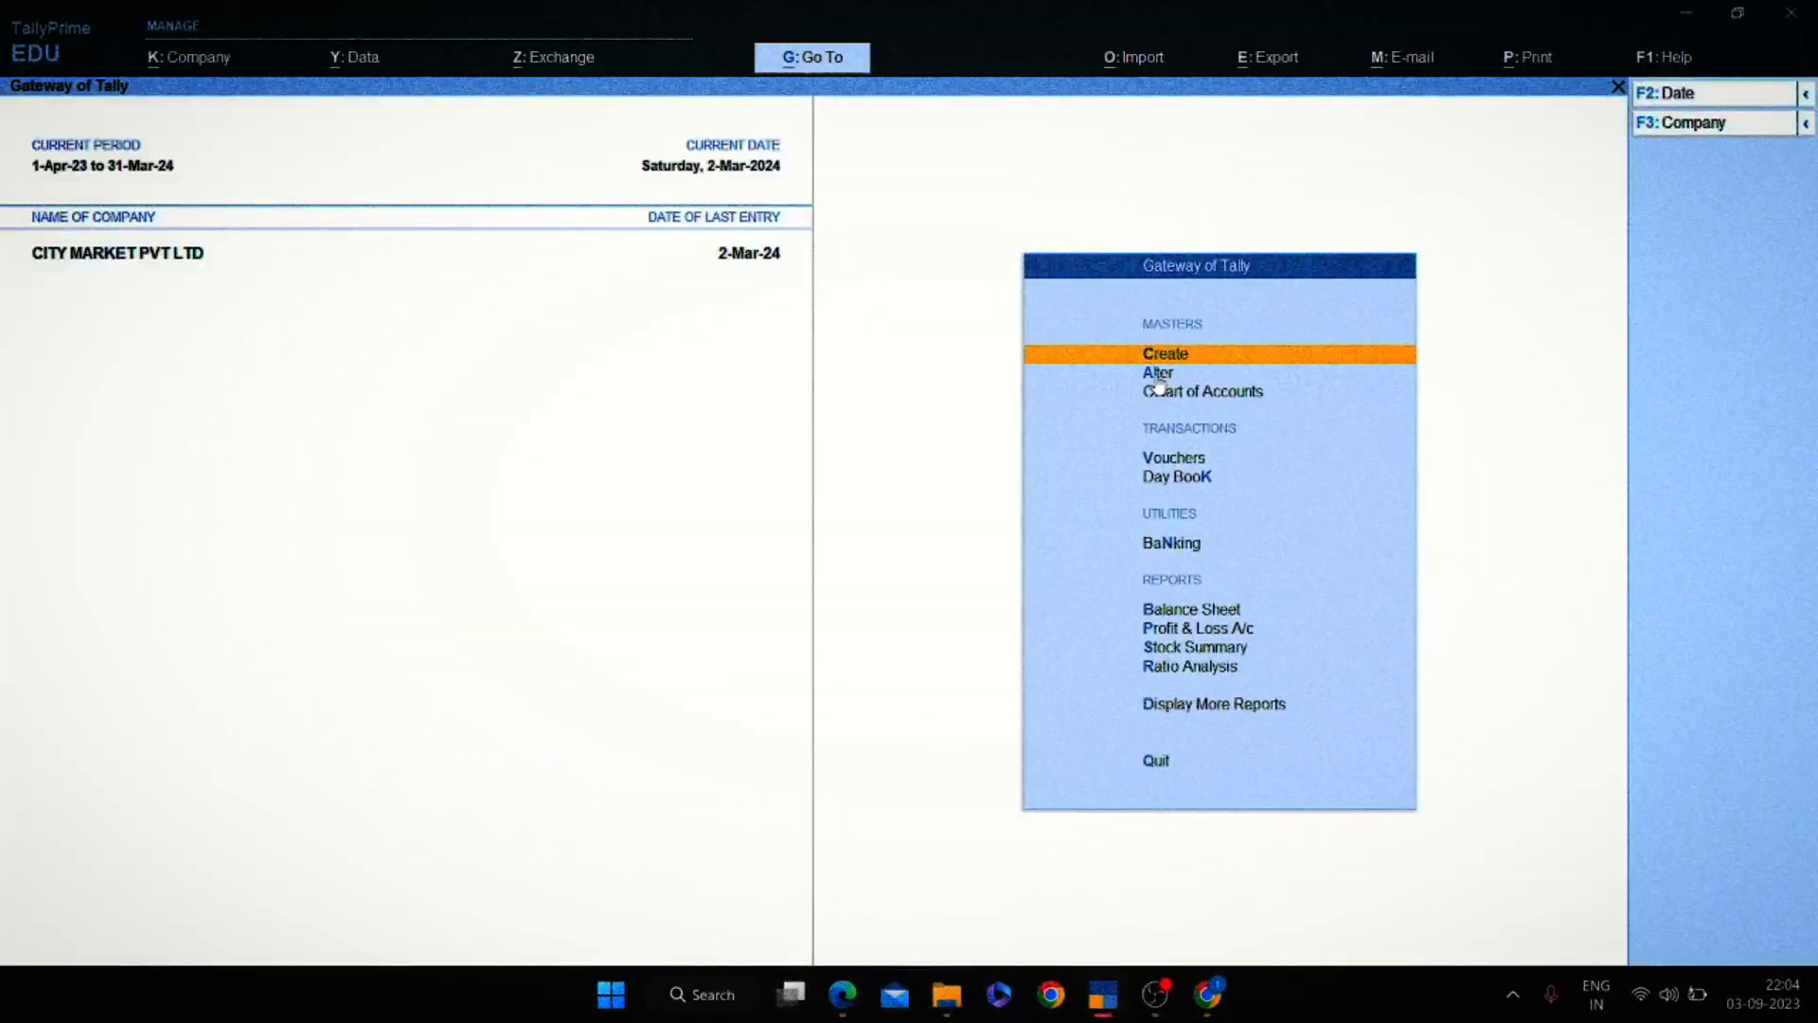
Begin voucher entry on a Payment voucher while checking the bank statement.
{"action": "key", "text": "Down"}
{"action": "key", "text": "Down"}
{"action": "key", "text": "Down"}
{"action": "key", "text": "Down"}
{"action": "key", "text": "Up"}
{"action": "key", "text": "Return"}
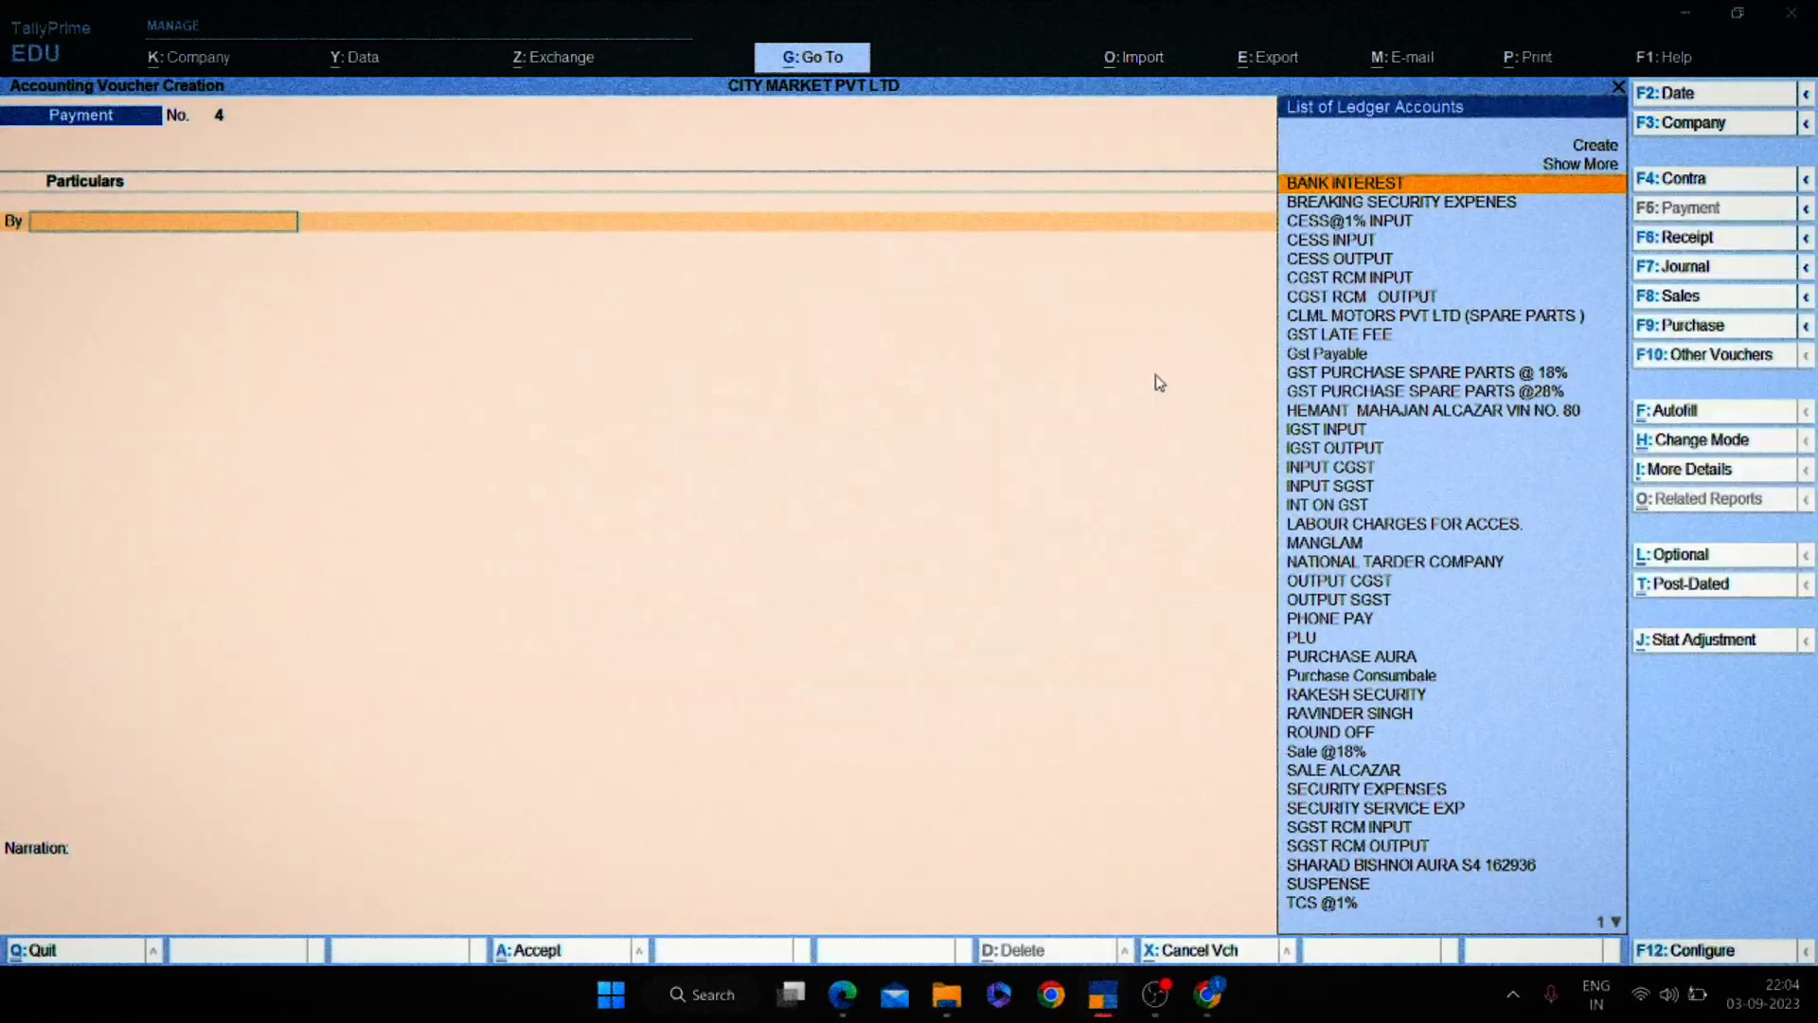
{"action": "key", "text": "alt+Tab"}
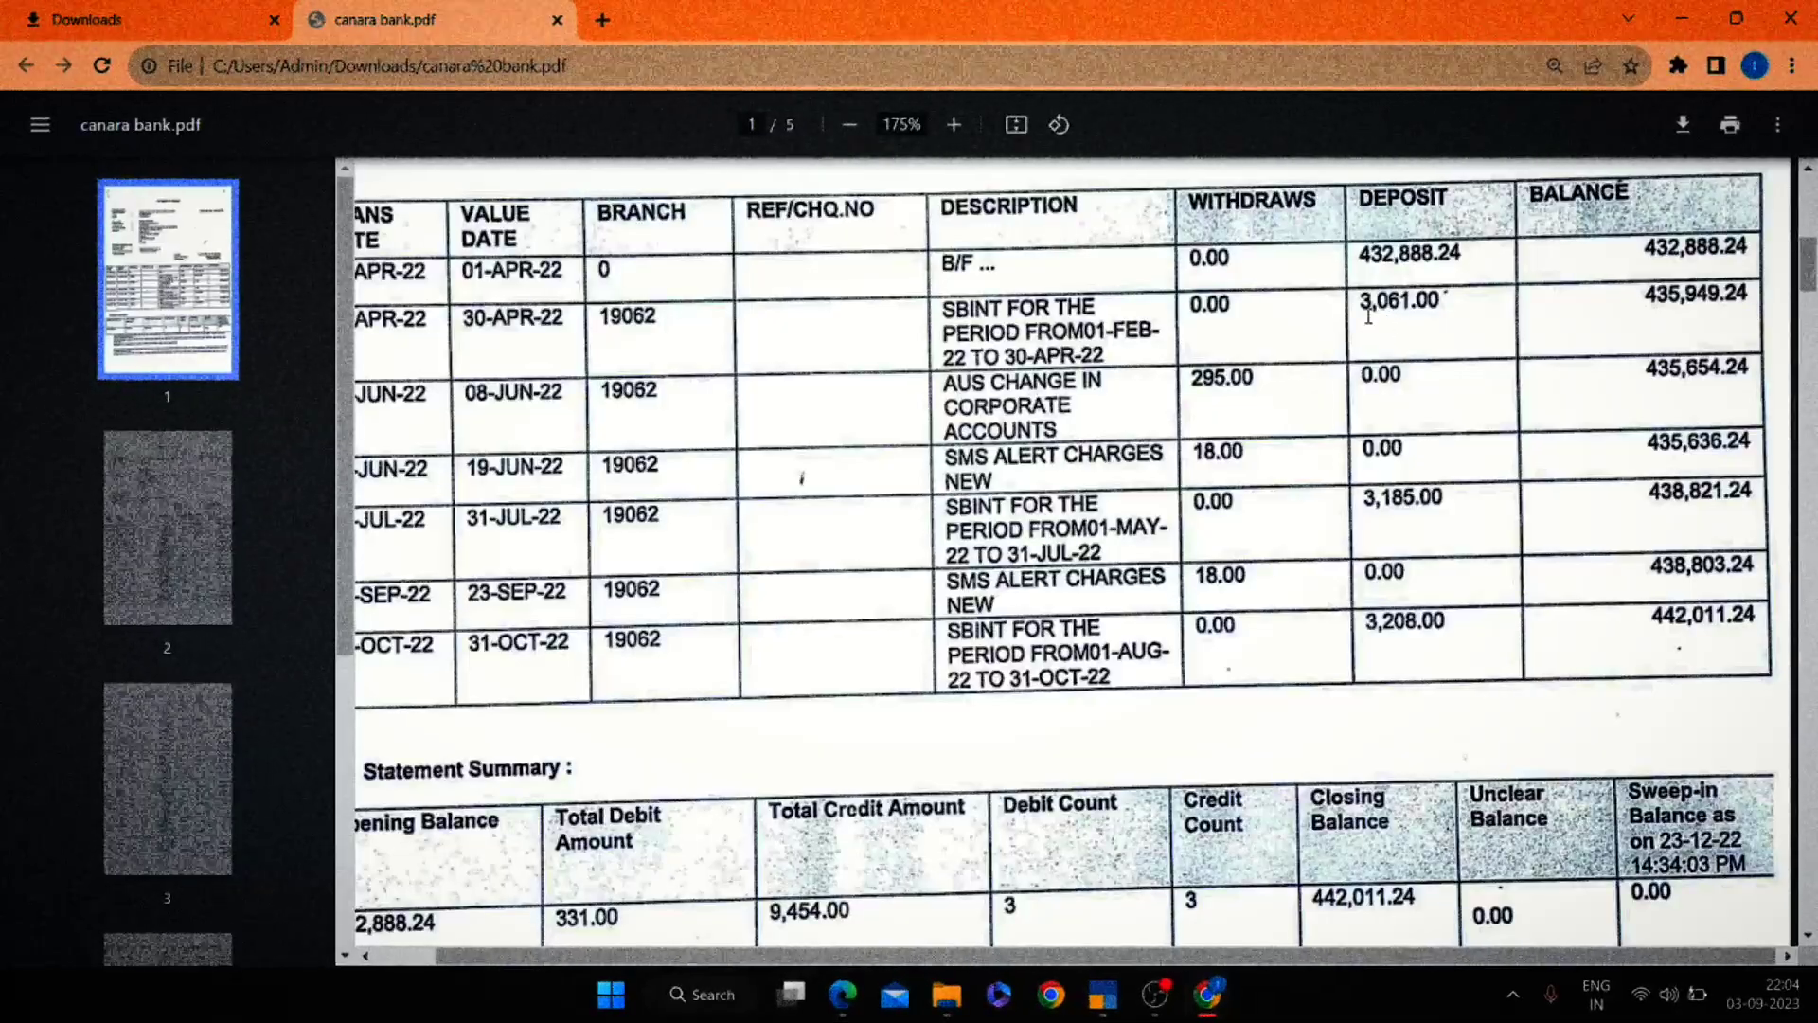
{"action": "key", "text": "alt+Tab"}
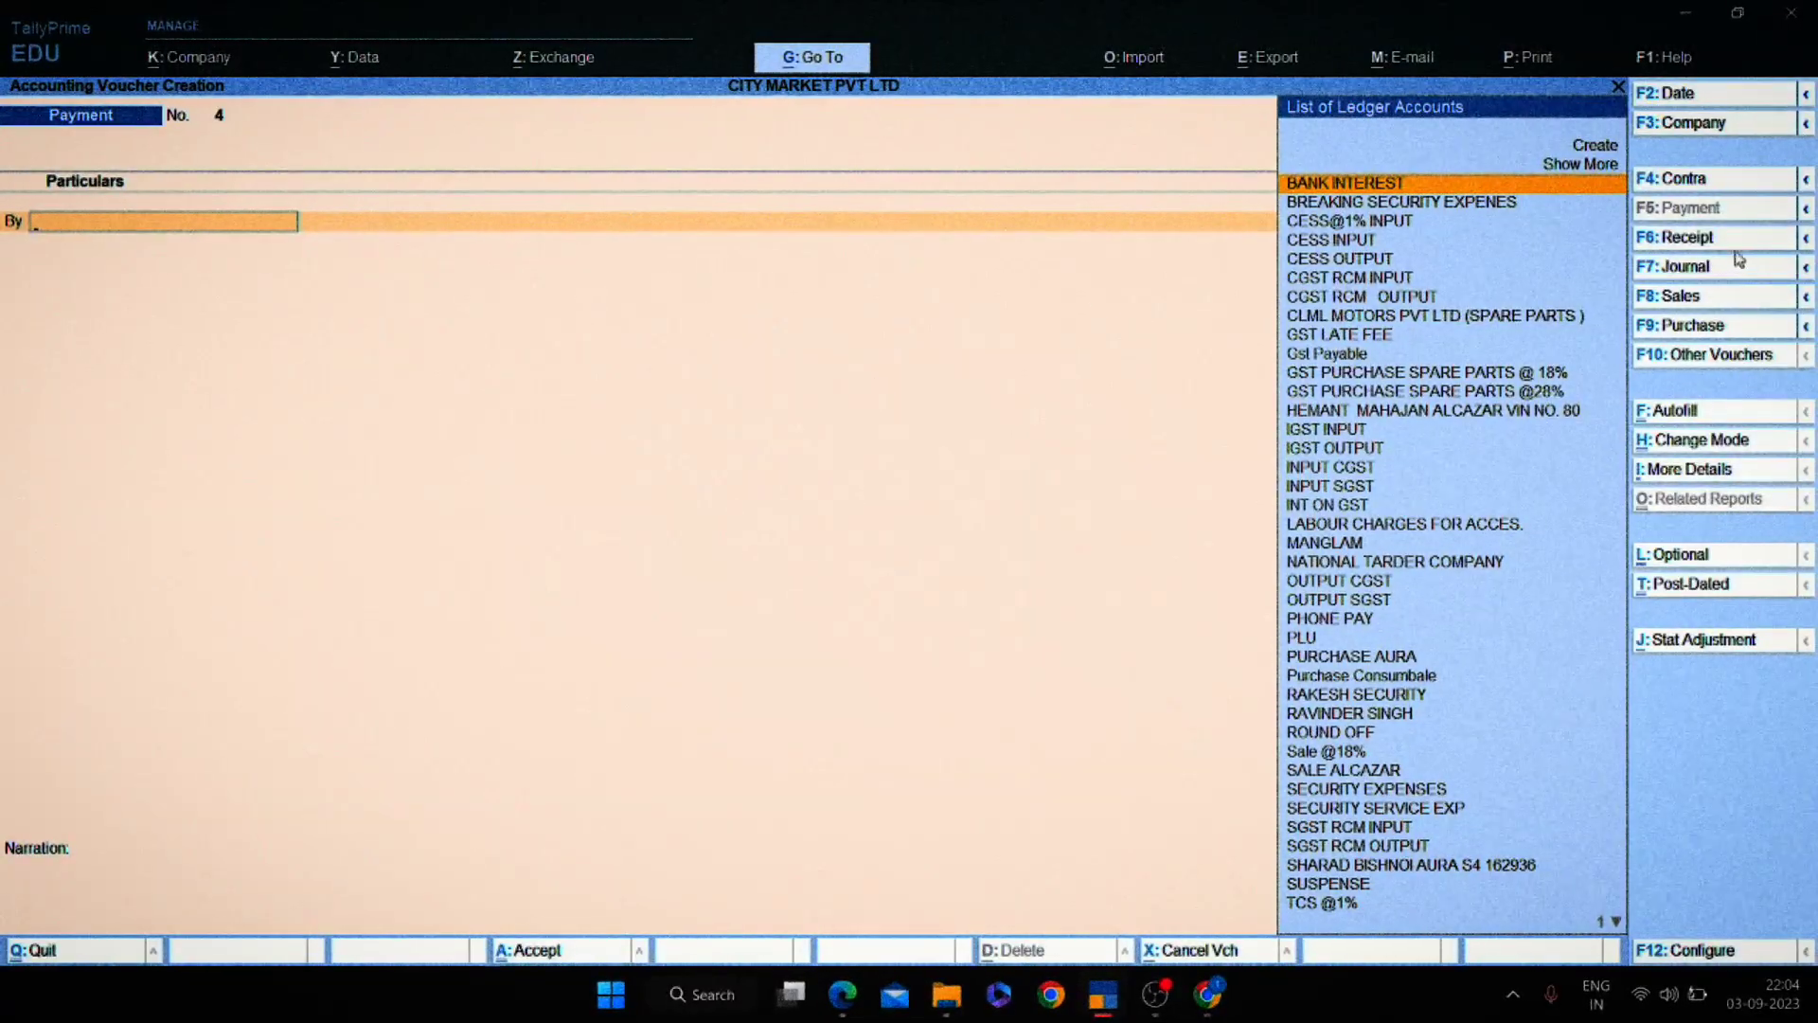
{"action": "key", "text": "alt+Tab"}
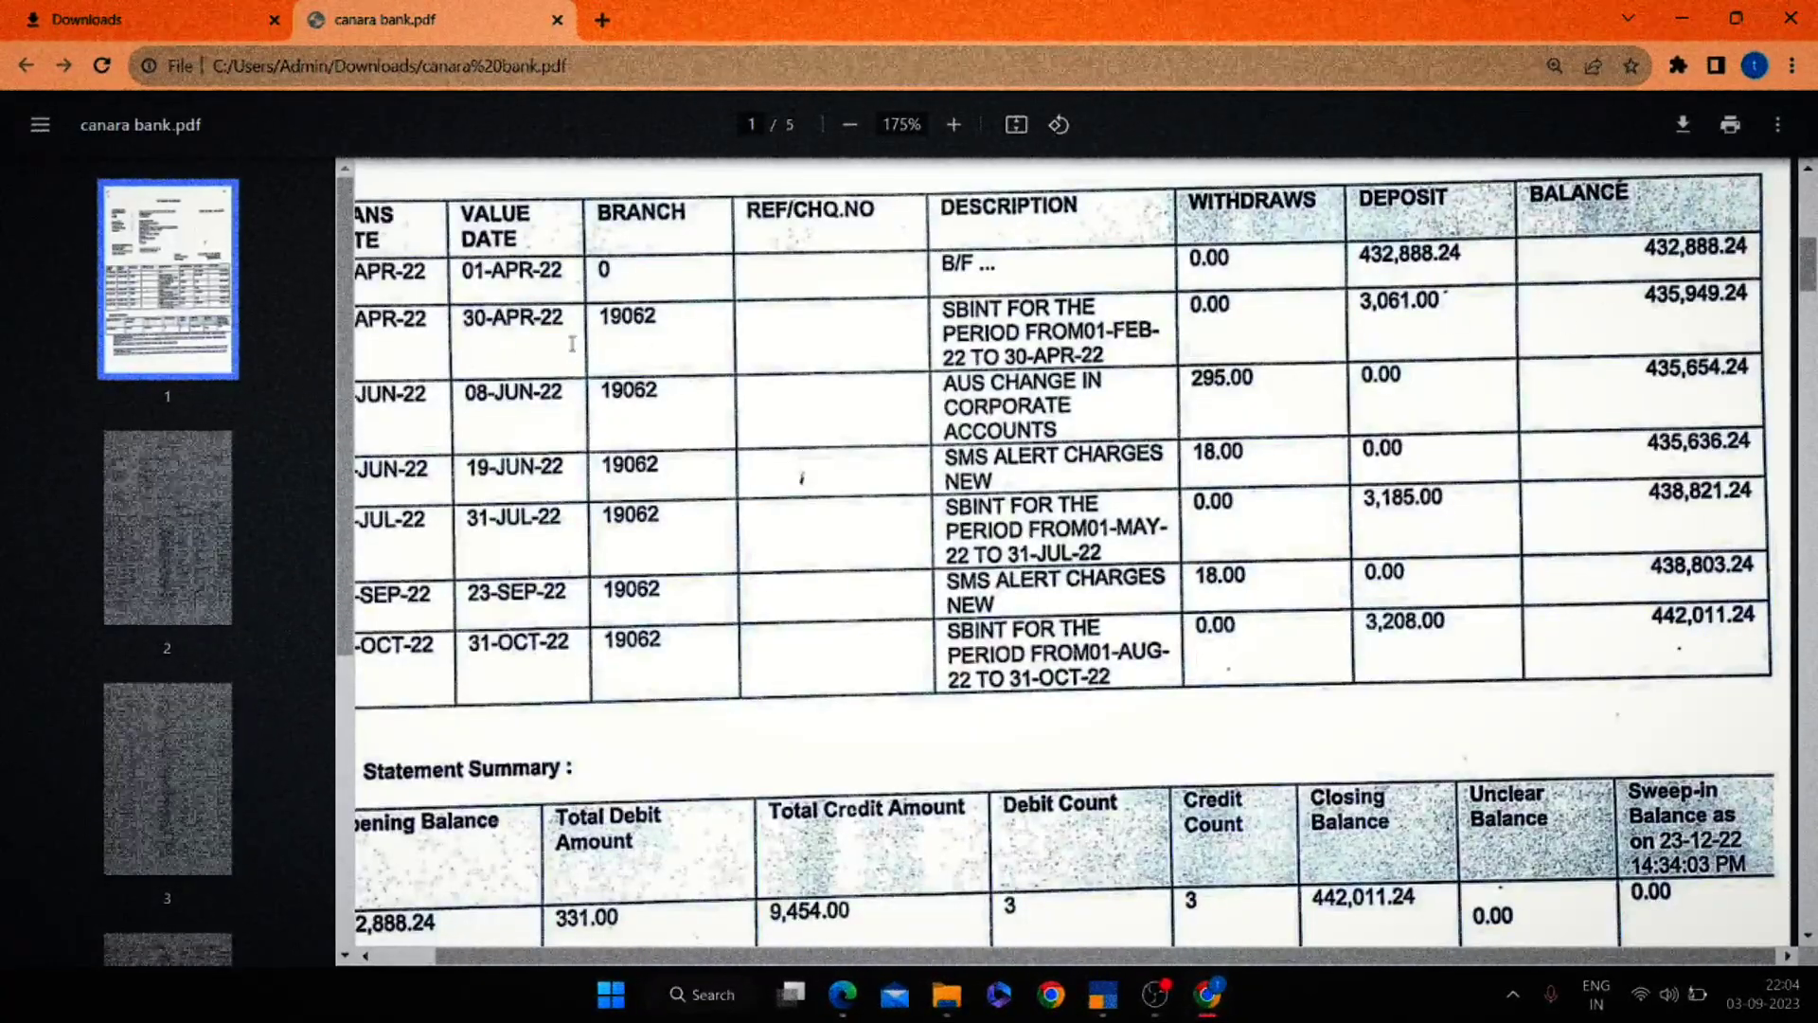
{"action": "key", "text": "alt+Tab"}
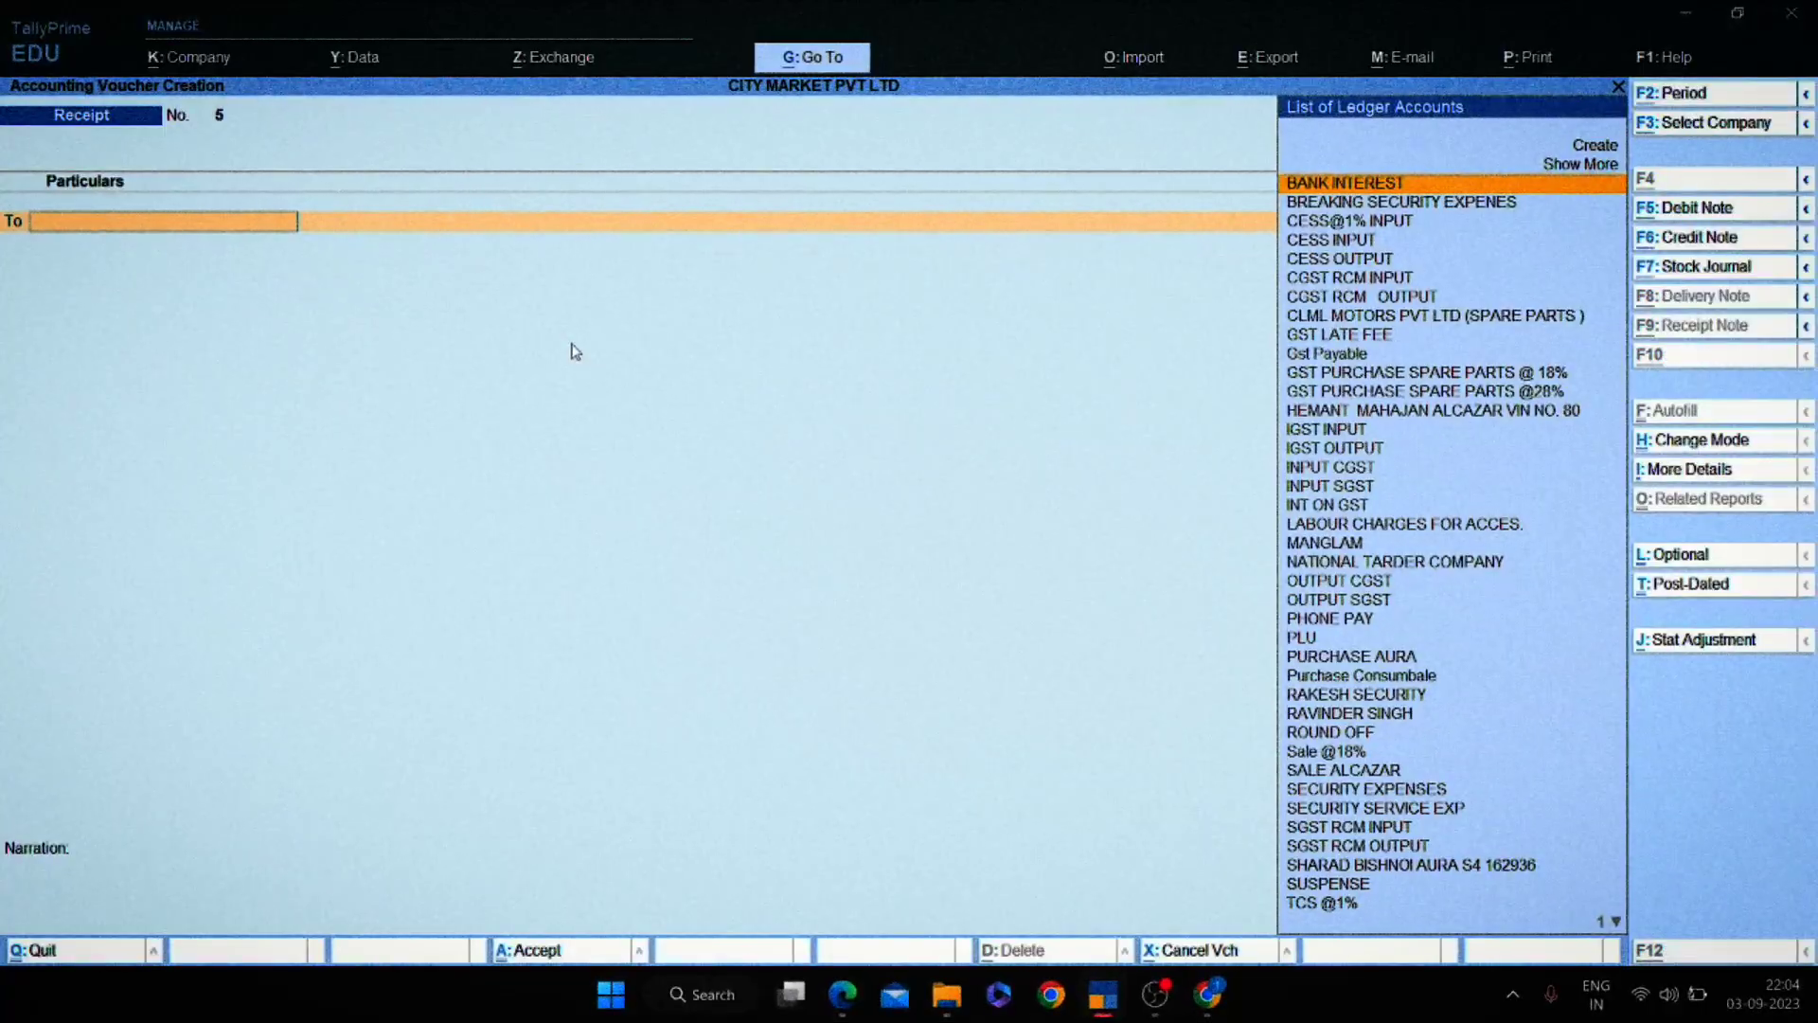
Enter 30.41 as the Receipt voucher's date.
{"action": "key", "text": "F2"}
{"action": "key", "text": "Escape"}
{"action": "key", "text": "Escape"}
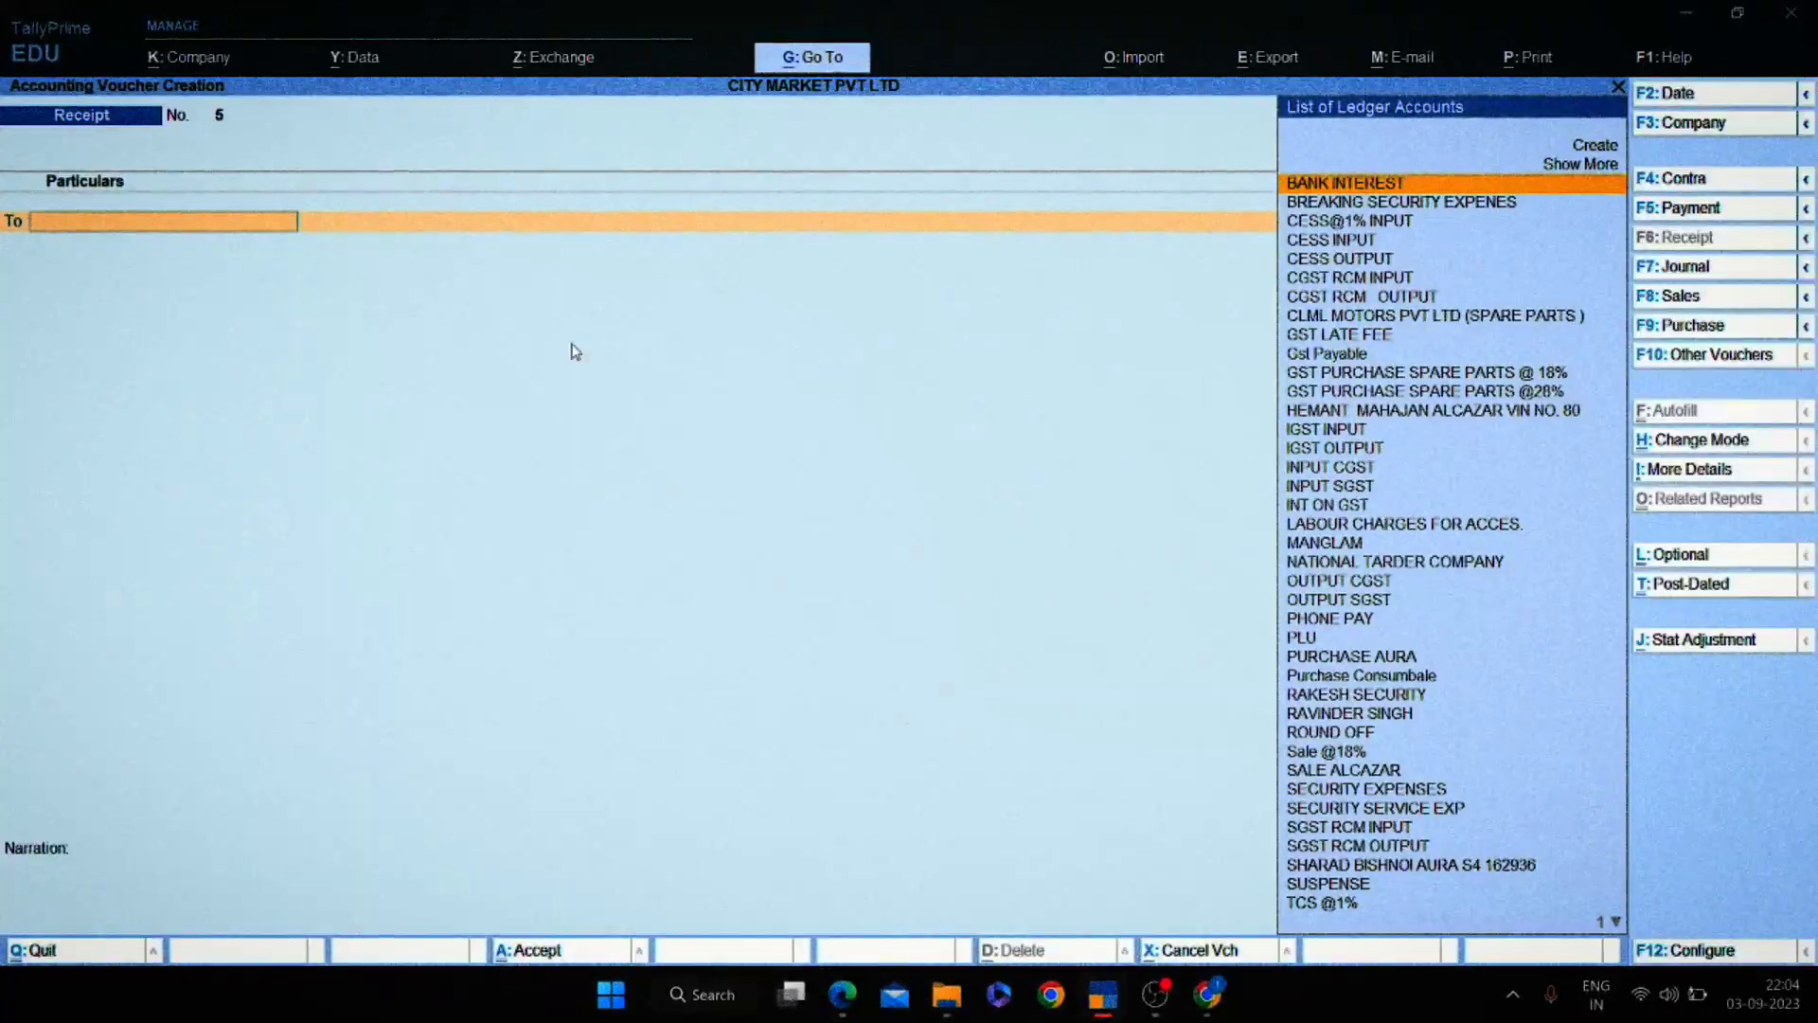
{"action": "key", "text": "F2"}
{"action": "type", "text": "30"}
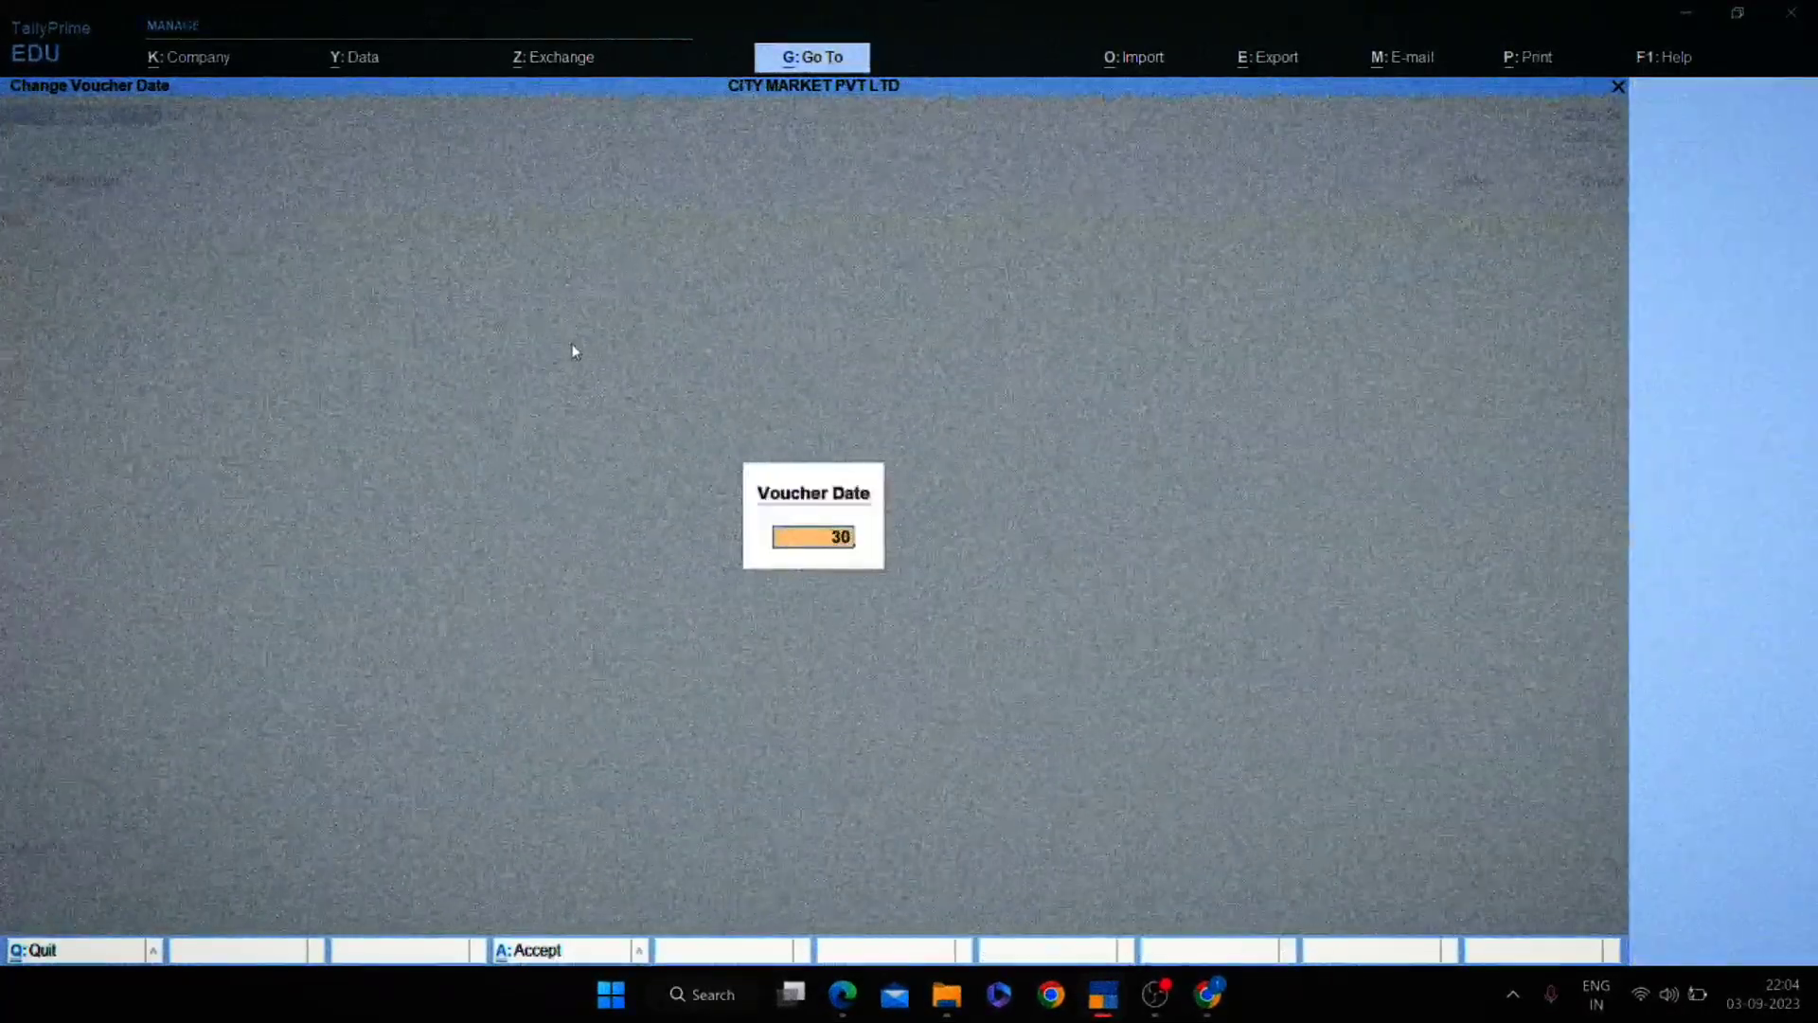
{"action": "type", "text": ".4"}
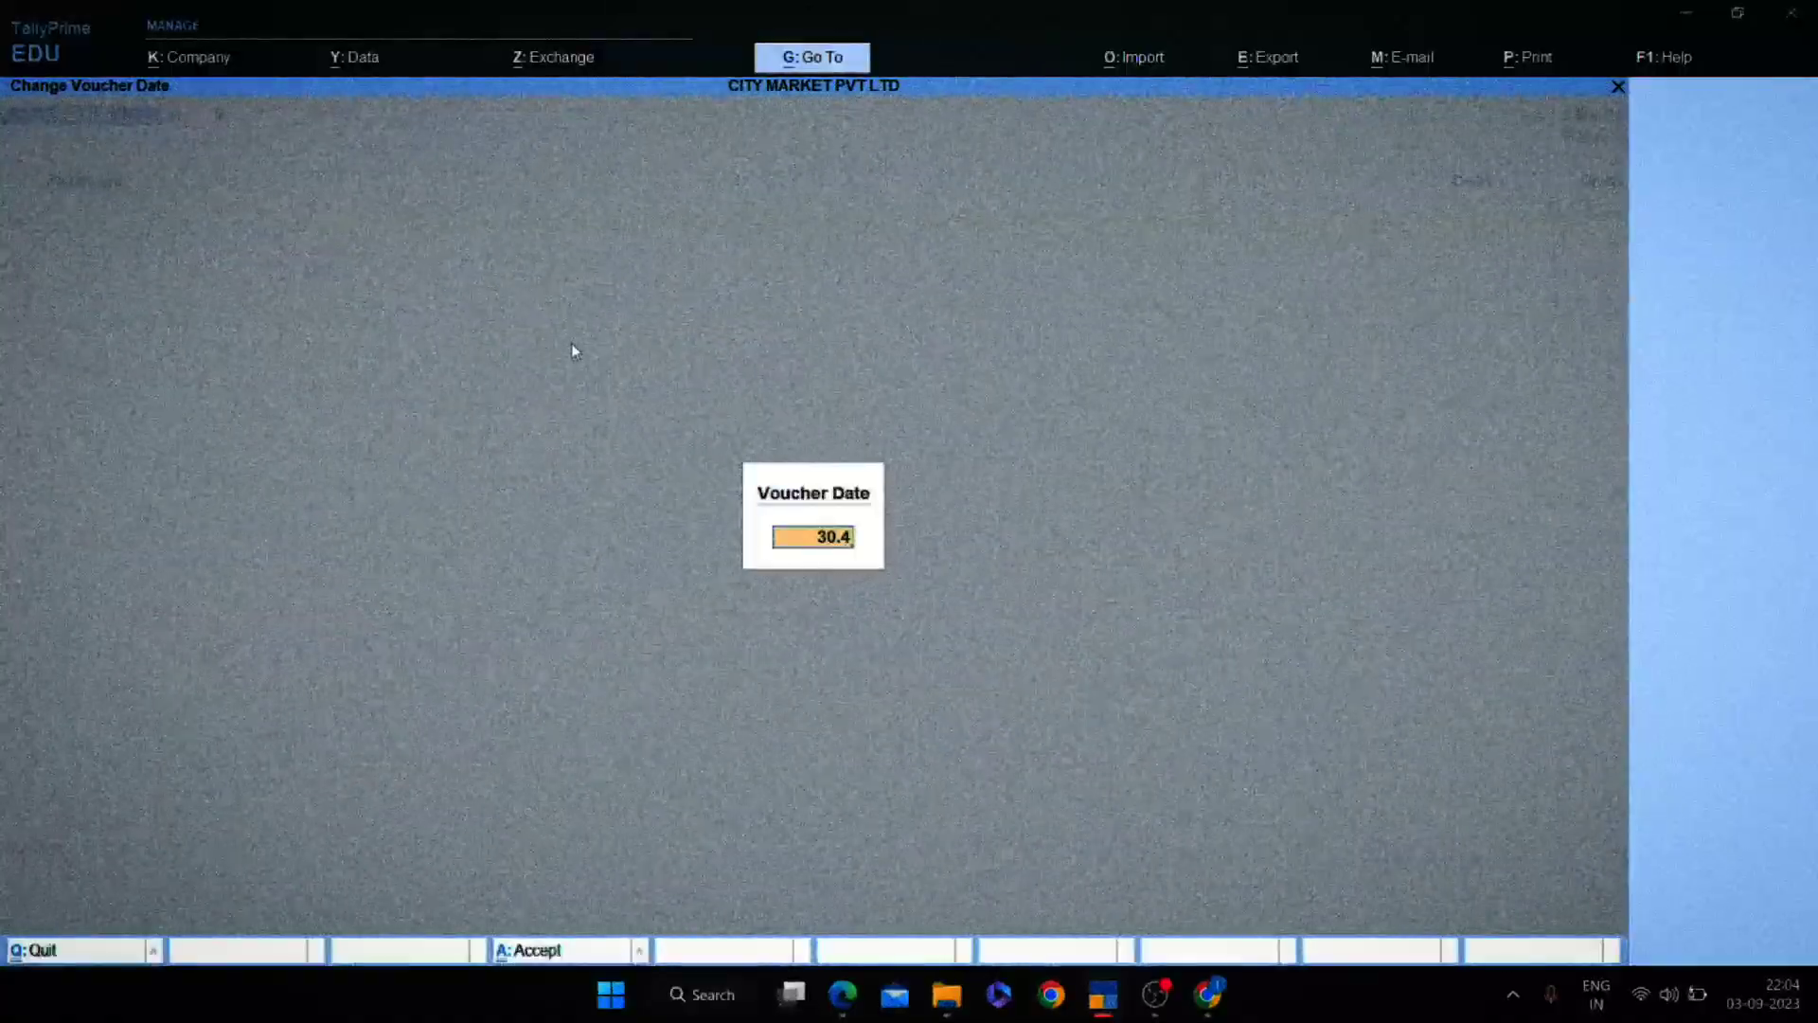
{"action": "type", "text": "1"}
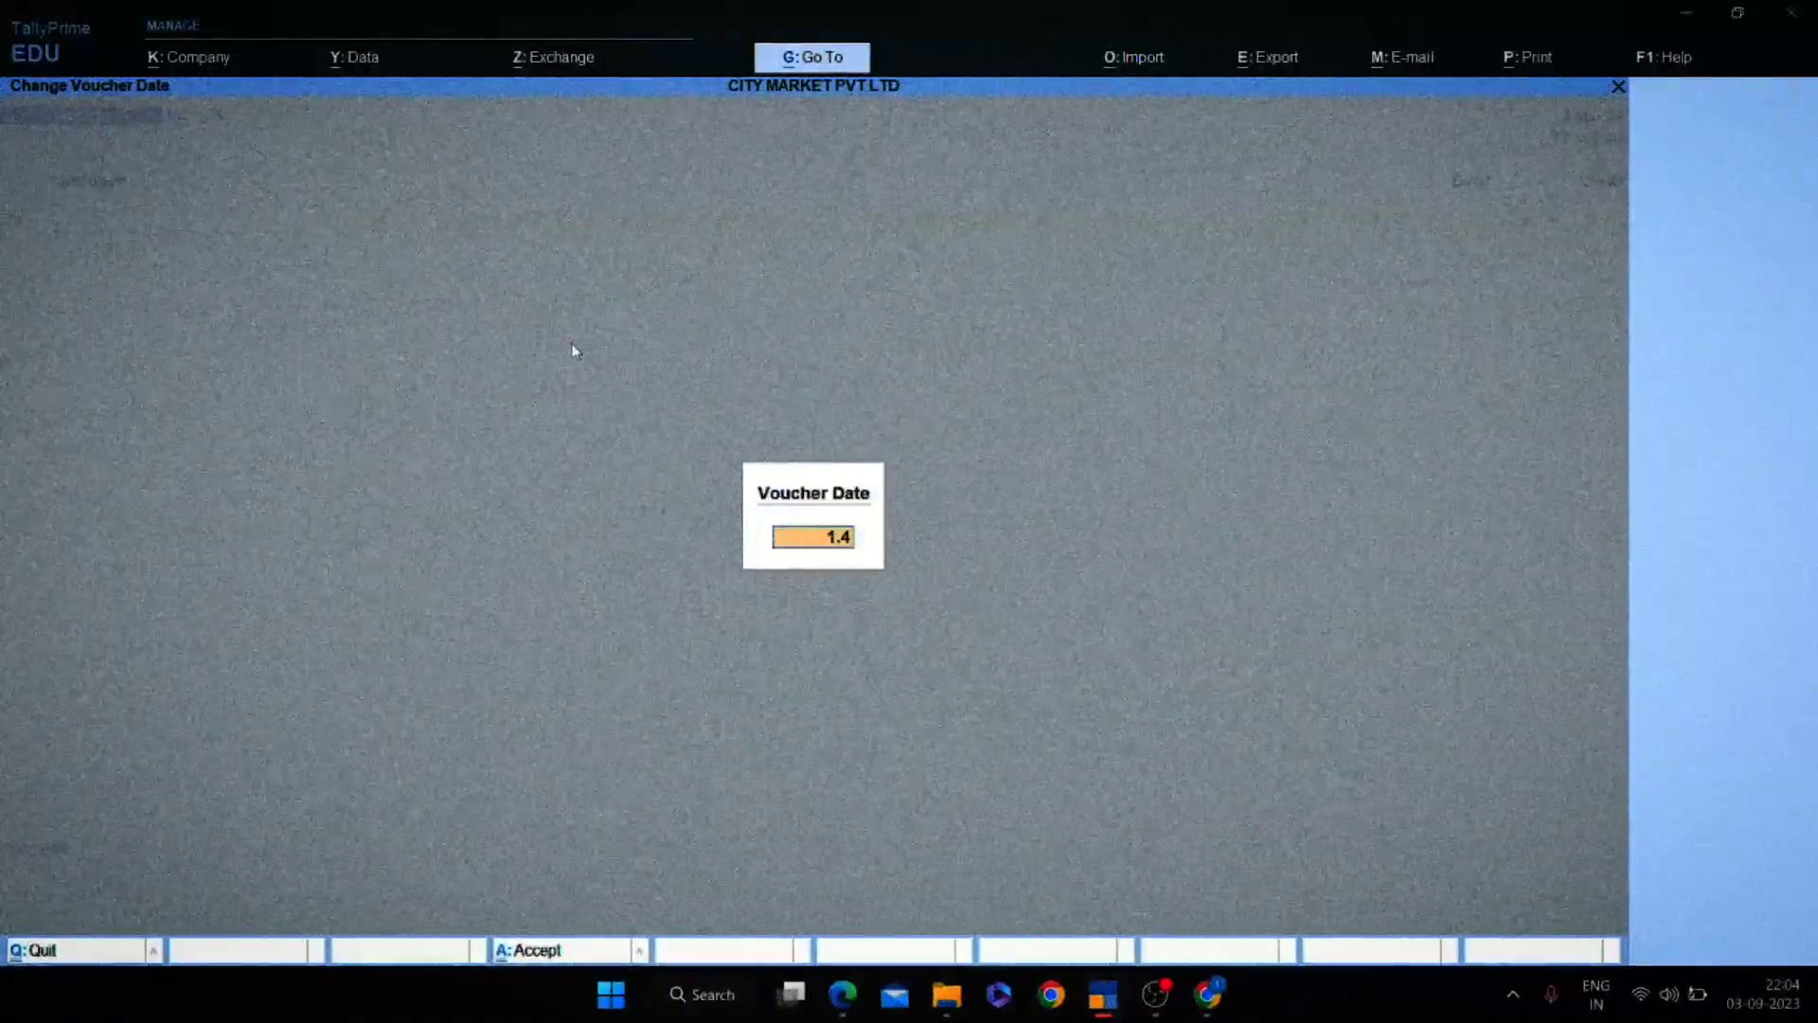
Accept the 1-Apr-23 voucher date and check the statement's 3,061.00 interest entry.
{"action": "key", "text": "Return"}
{"action": "key", "text": "alt+Tab"}
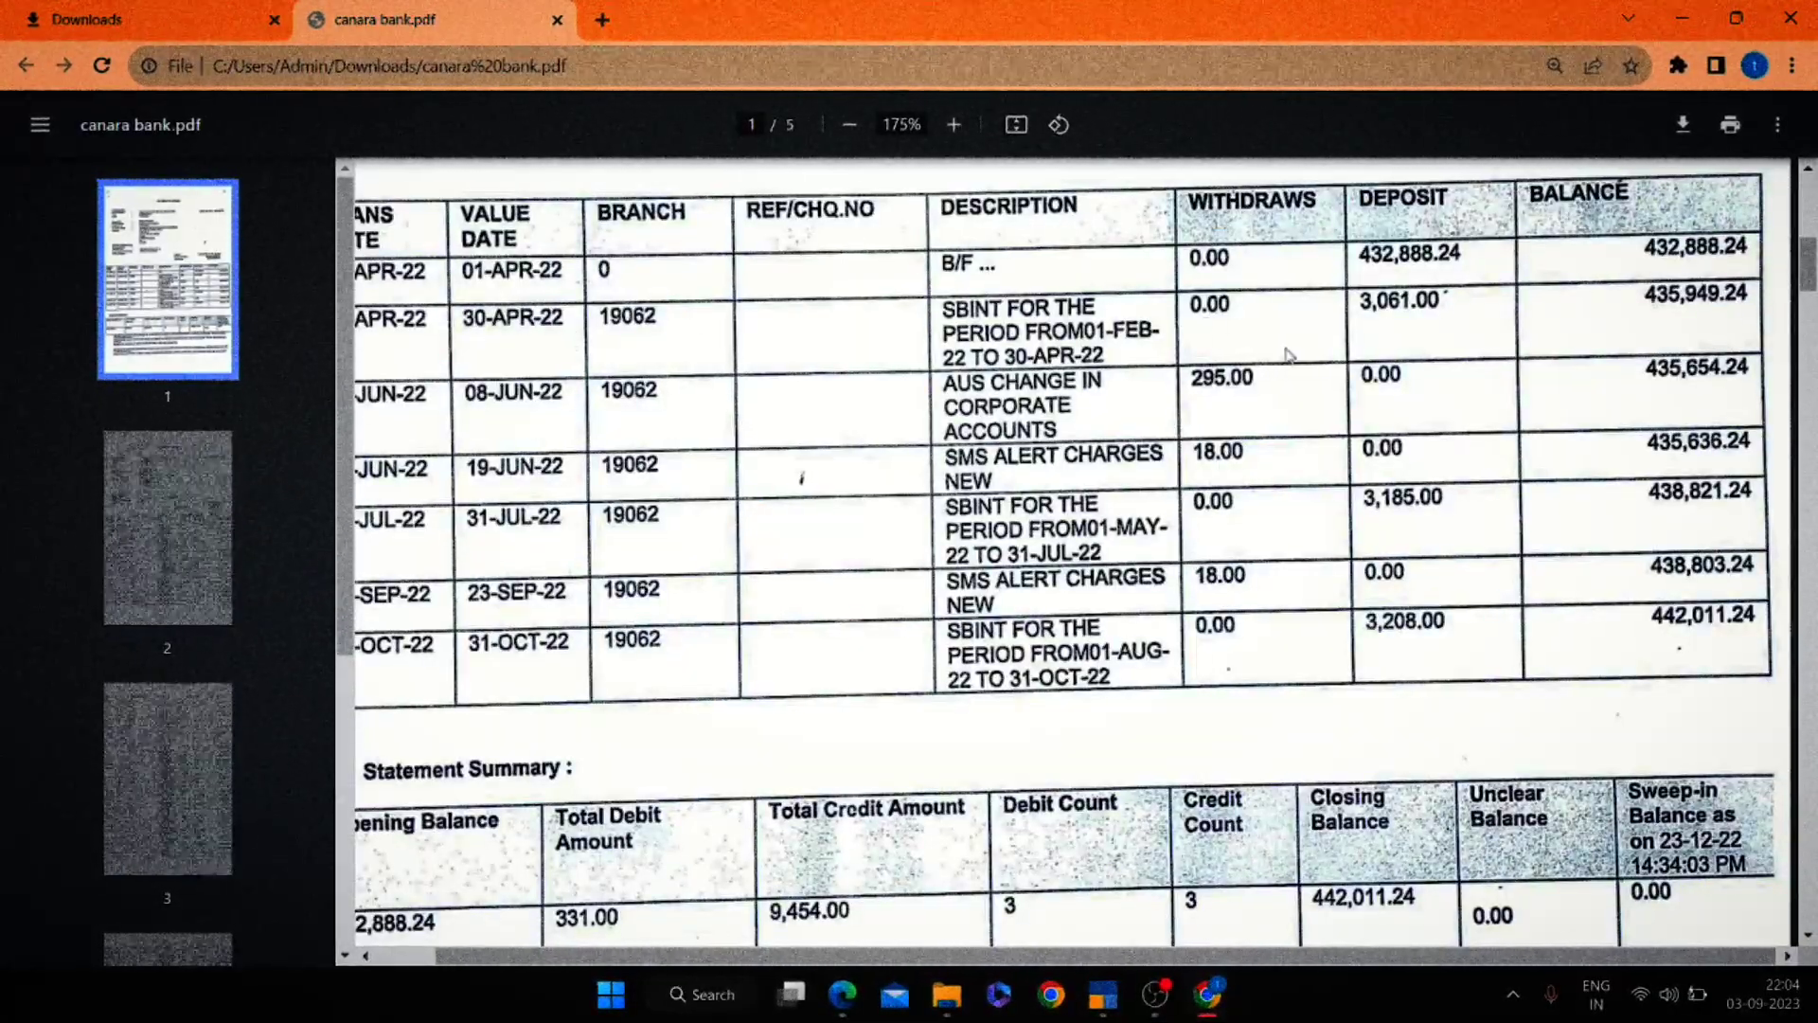
{"action": "key", "text": "alt+Tab"}
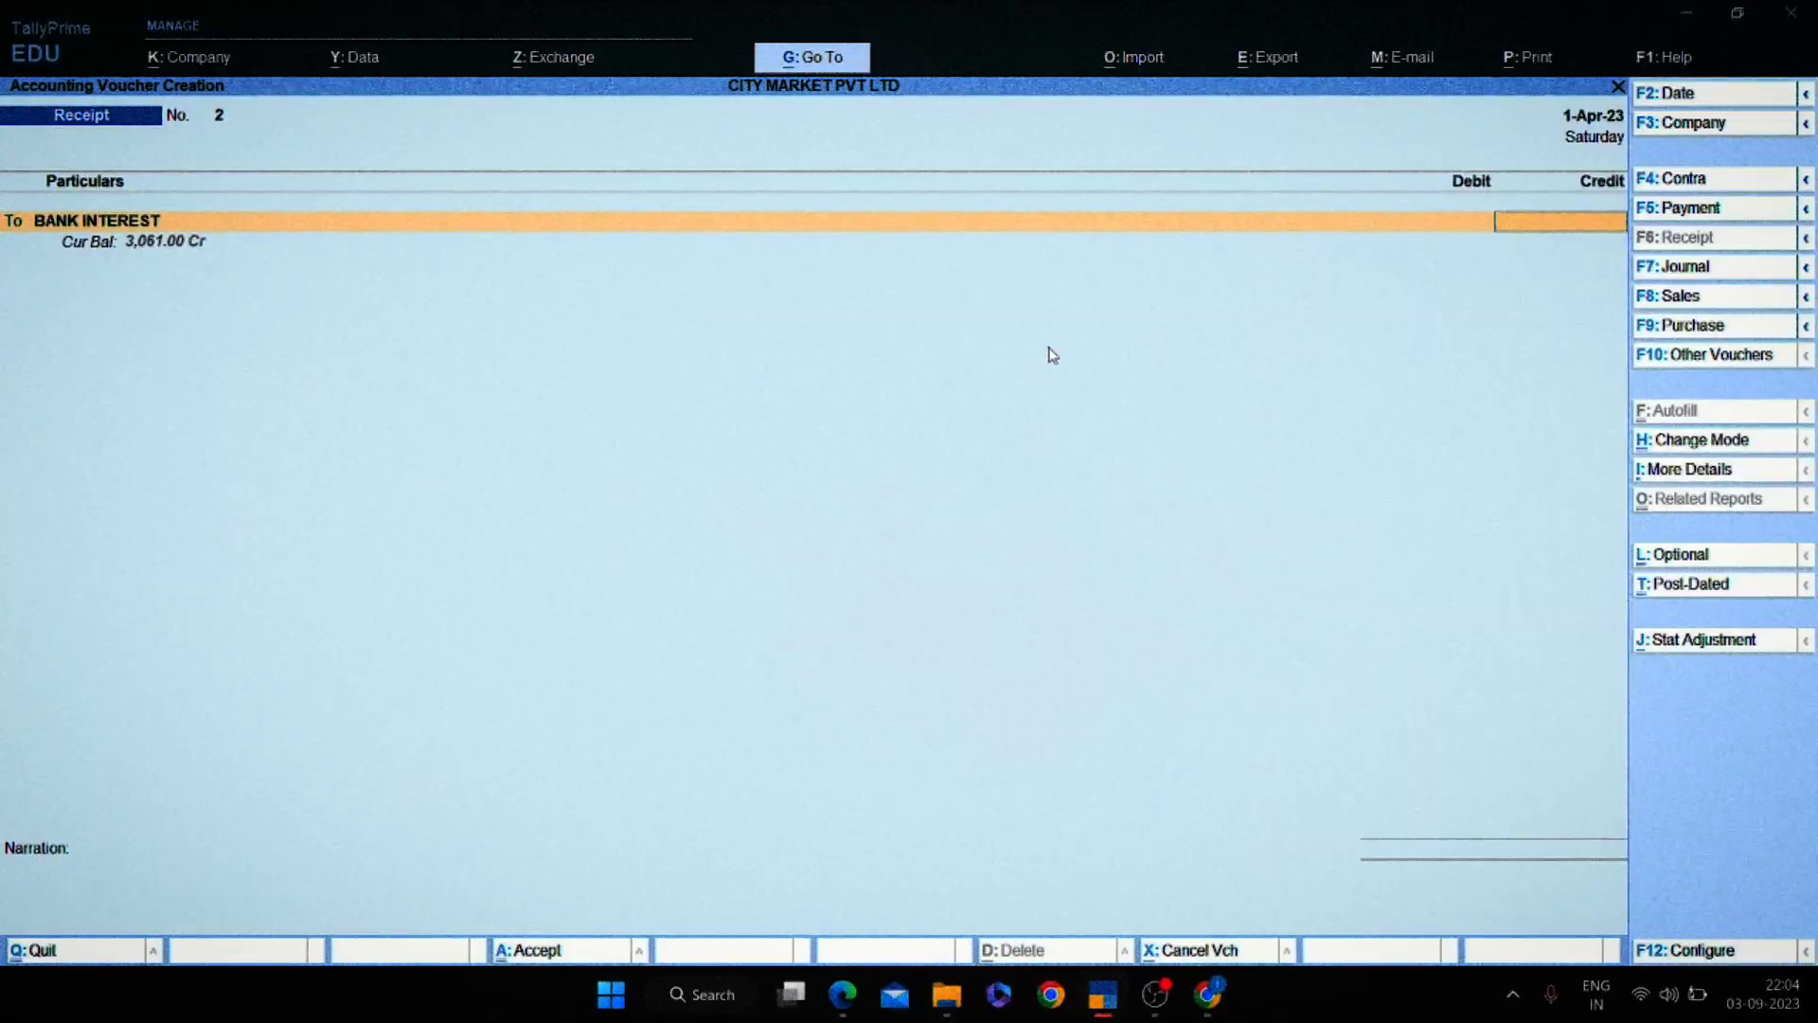
Credit BANK INTEREST 3,061.00 and debit Canara Bank 000 with a Cheque/DD allocation.
{"action": "key", "text": "alt+Tab"}
{"action": "key", "text": "alt+Tab"}
{"action": "key", "text": "Return"}
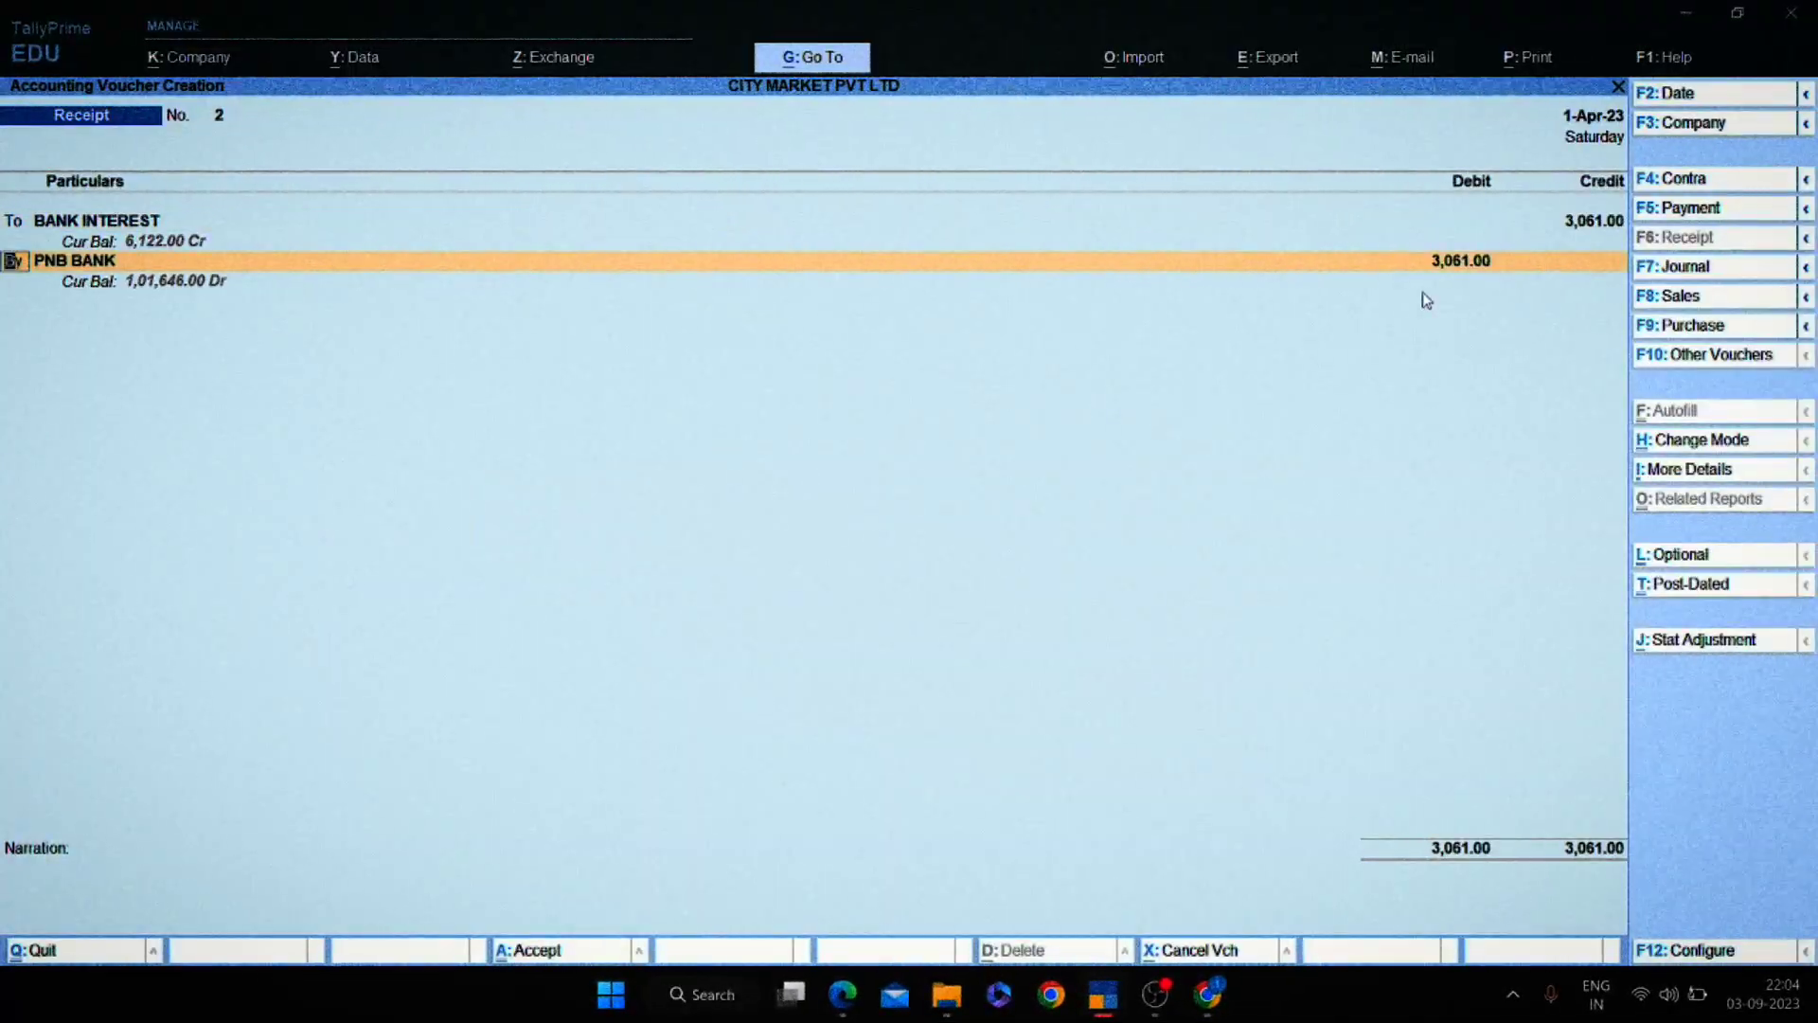
{"action": "key", "text": "Return"}
{"action": "type", "text": "Ca"}
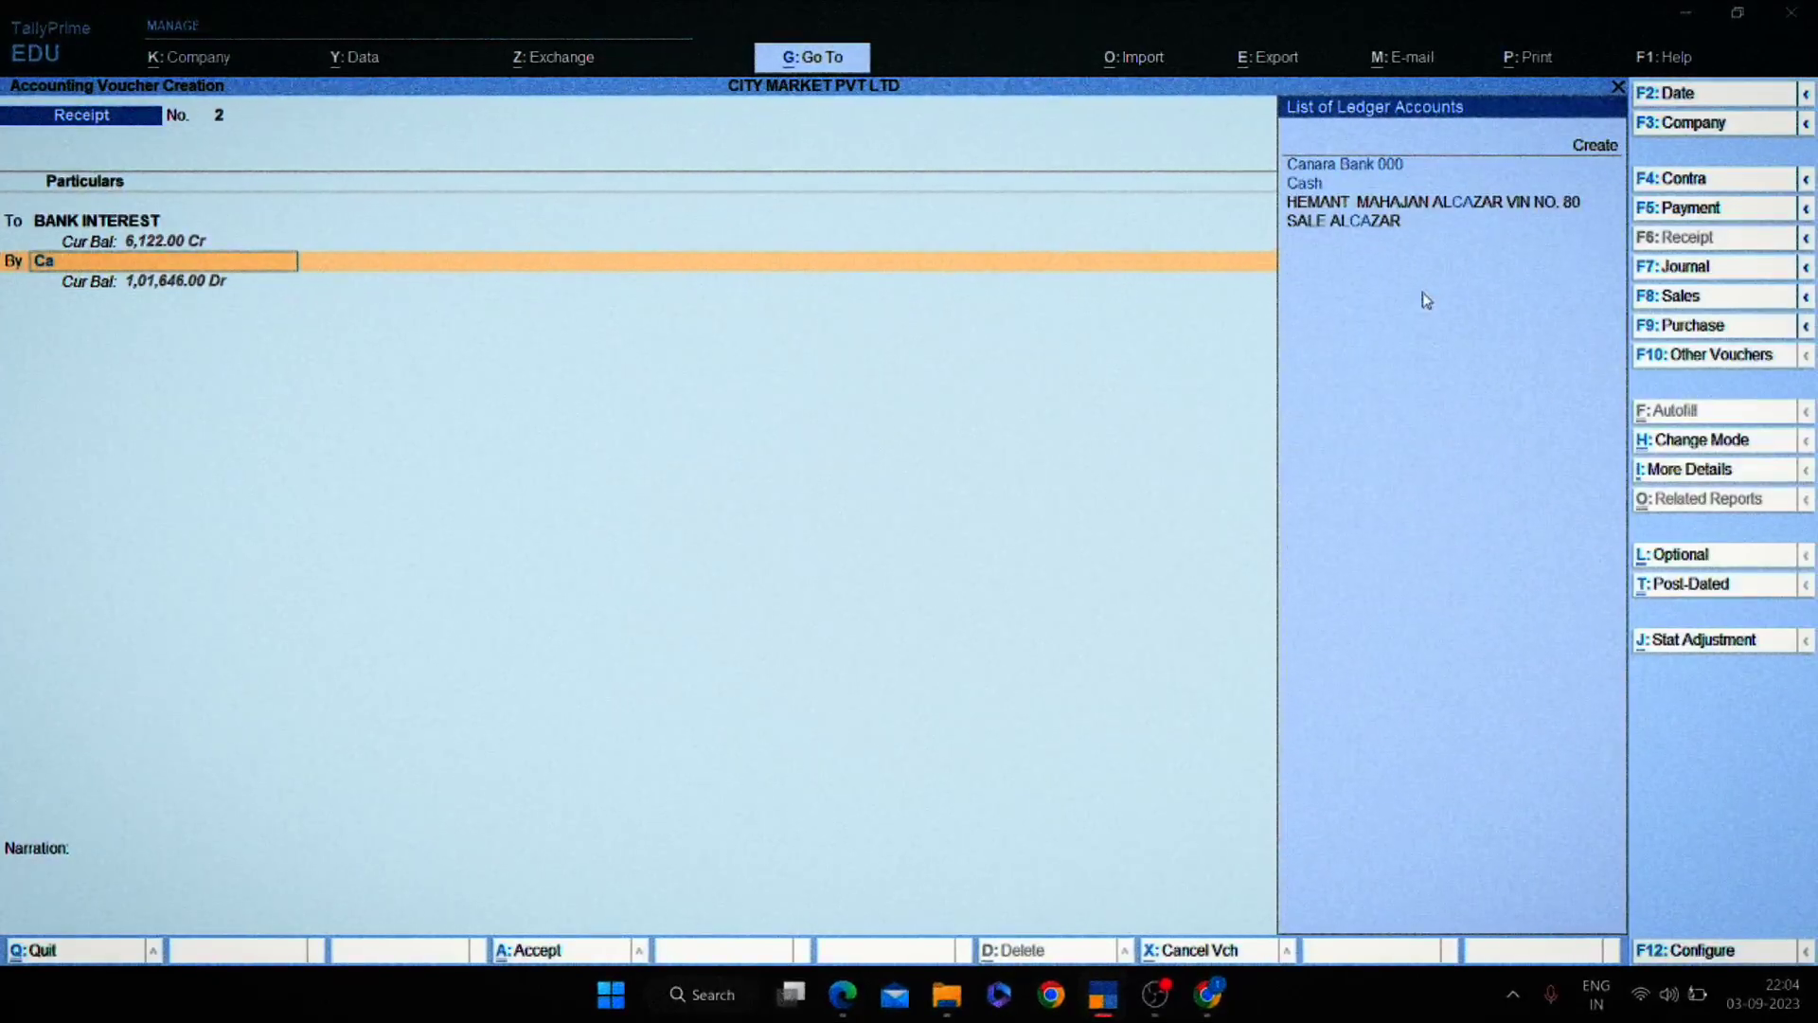
{"action": "type", "text": "na"}
{"action": "key", "text": "Return"}
{"action": "key", "text": "Return"}
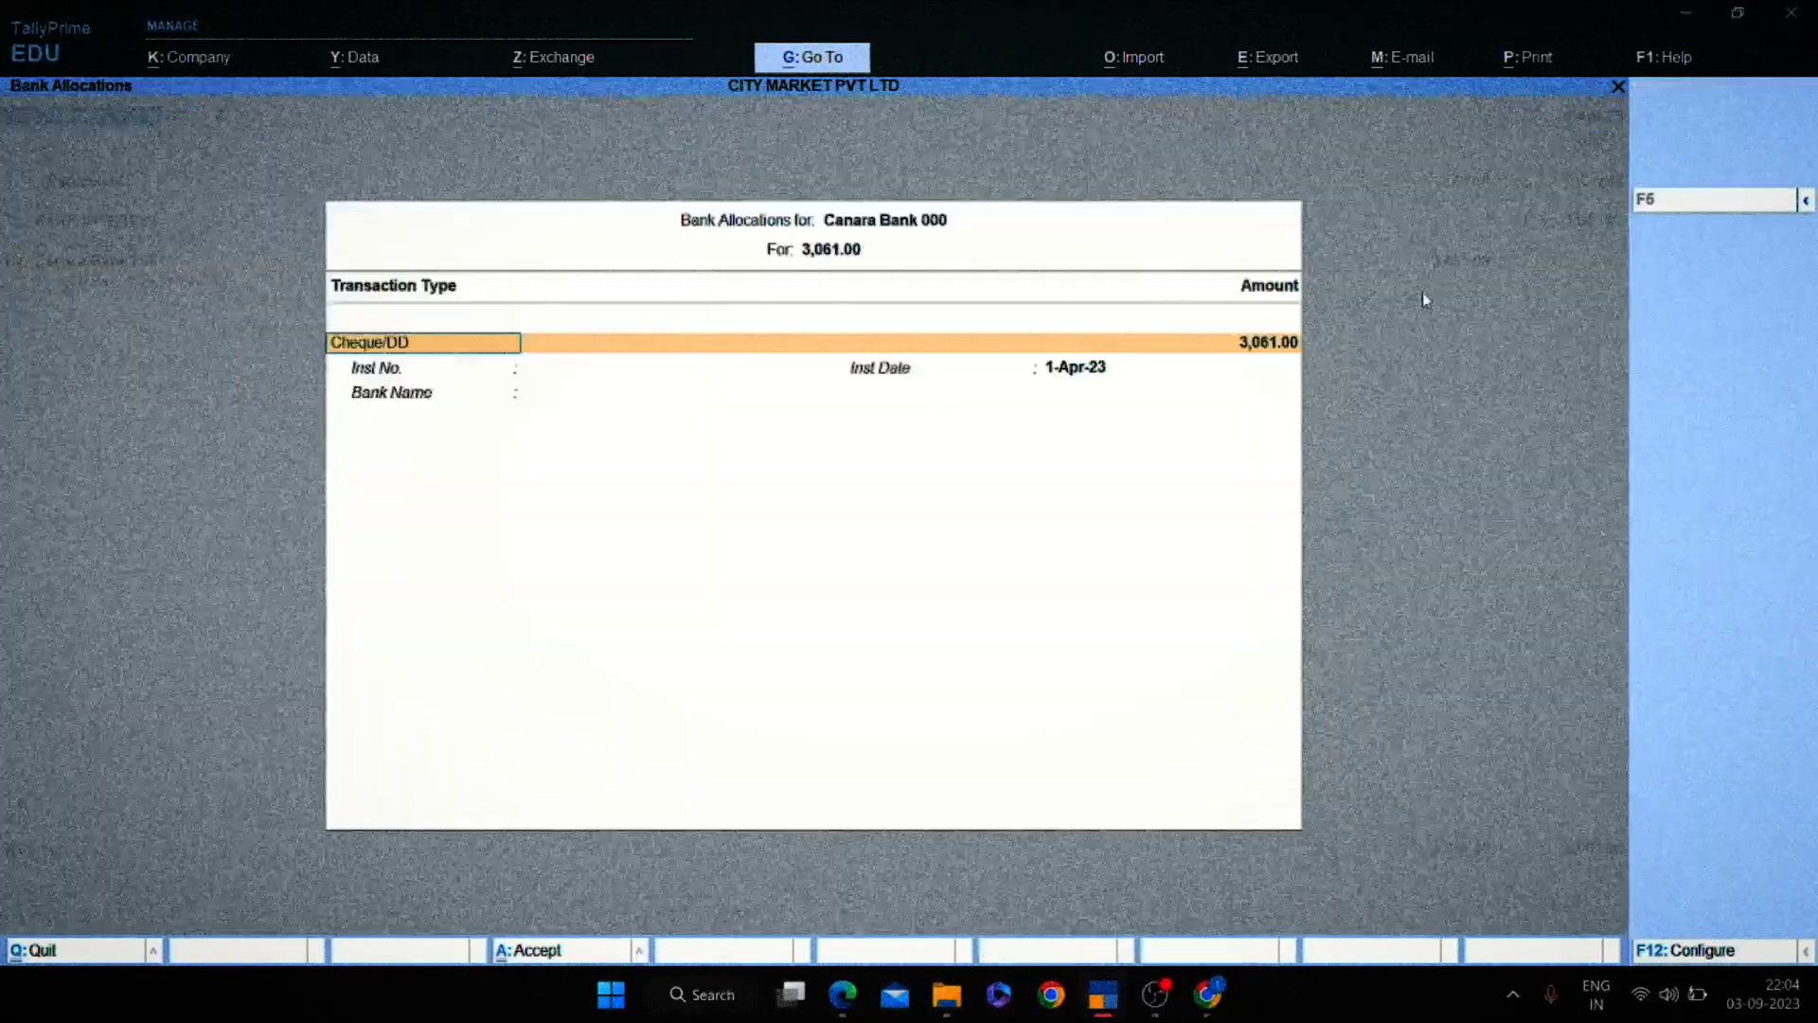
{"action": "key", "text": "Return"}
{"action": "key", "text": "Return"}
{"action": "key", "text": "Return"}
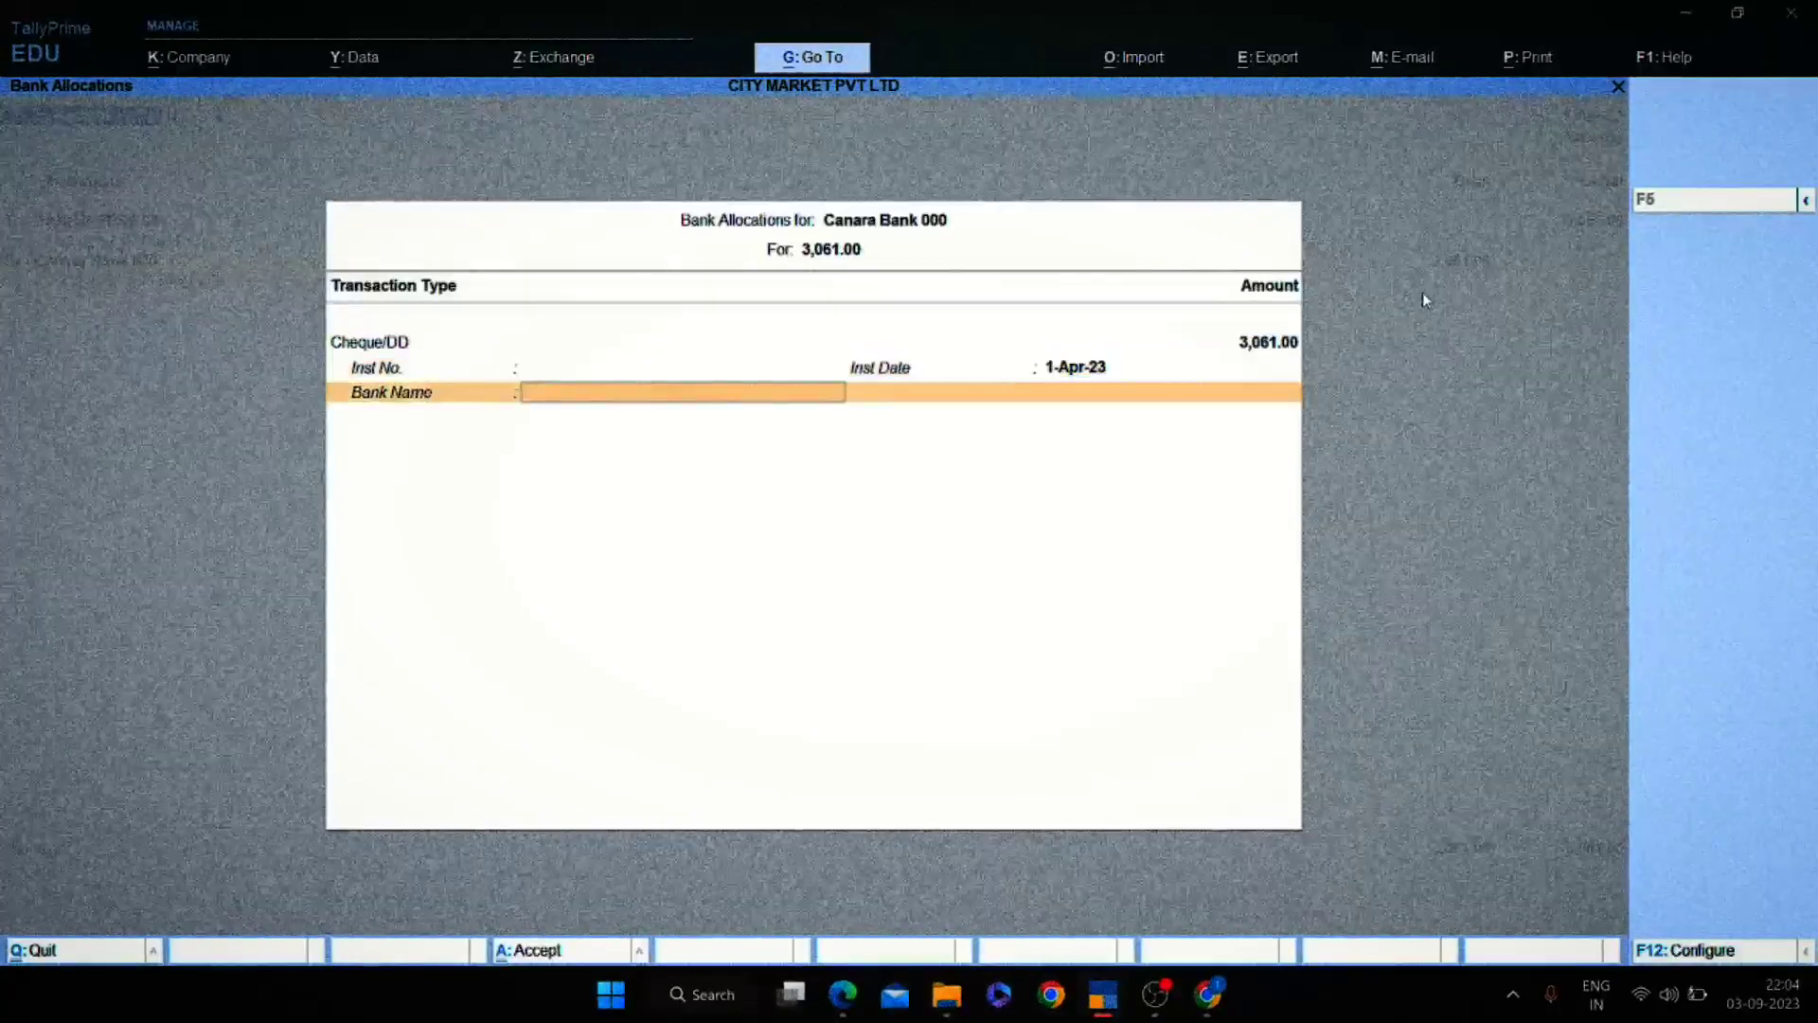
{"action": "key", "text": "Return"}
{"action": "type", "text": "ne"}
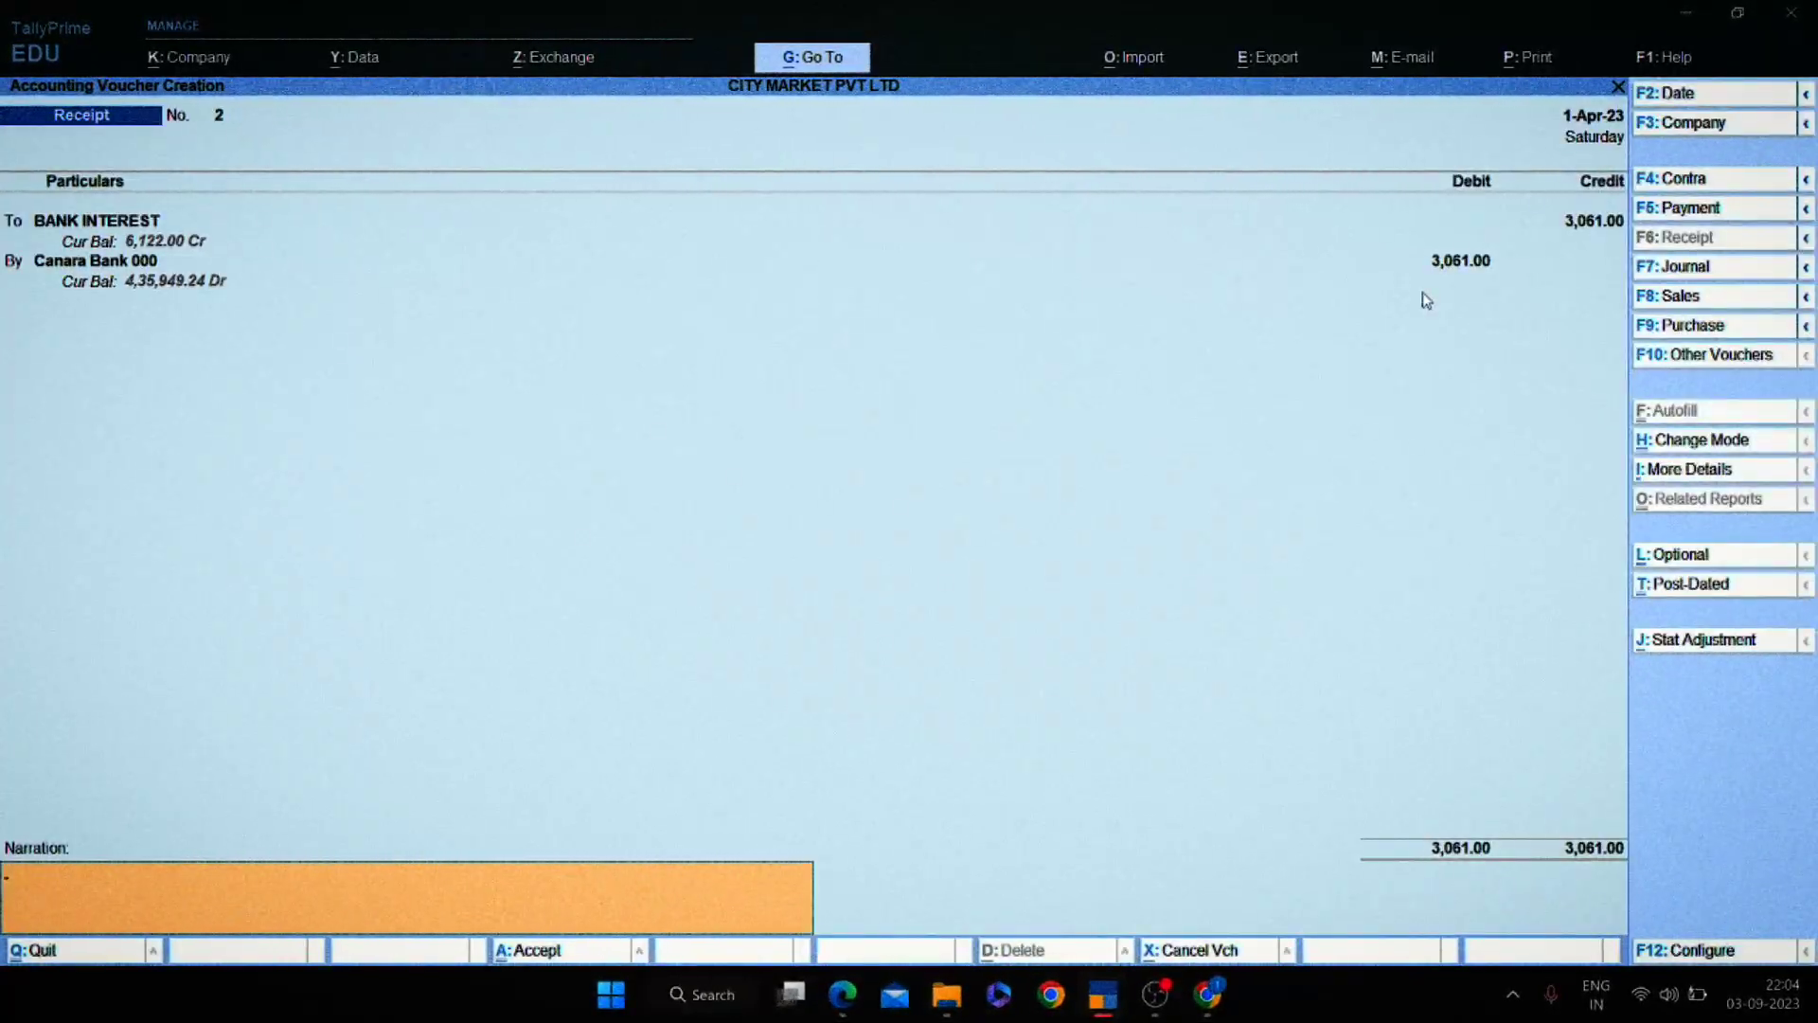
Copy the statement's 30-APR-22 interest row into the receipt's narration and save voucher No. 2.
{"action": "key", "text": "alt+Tab"}
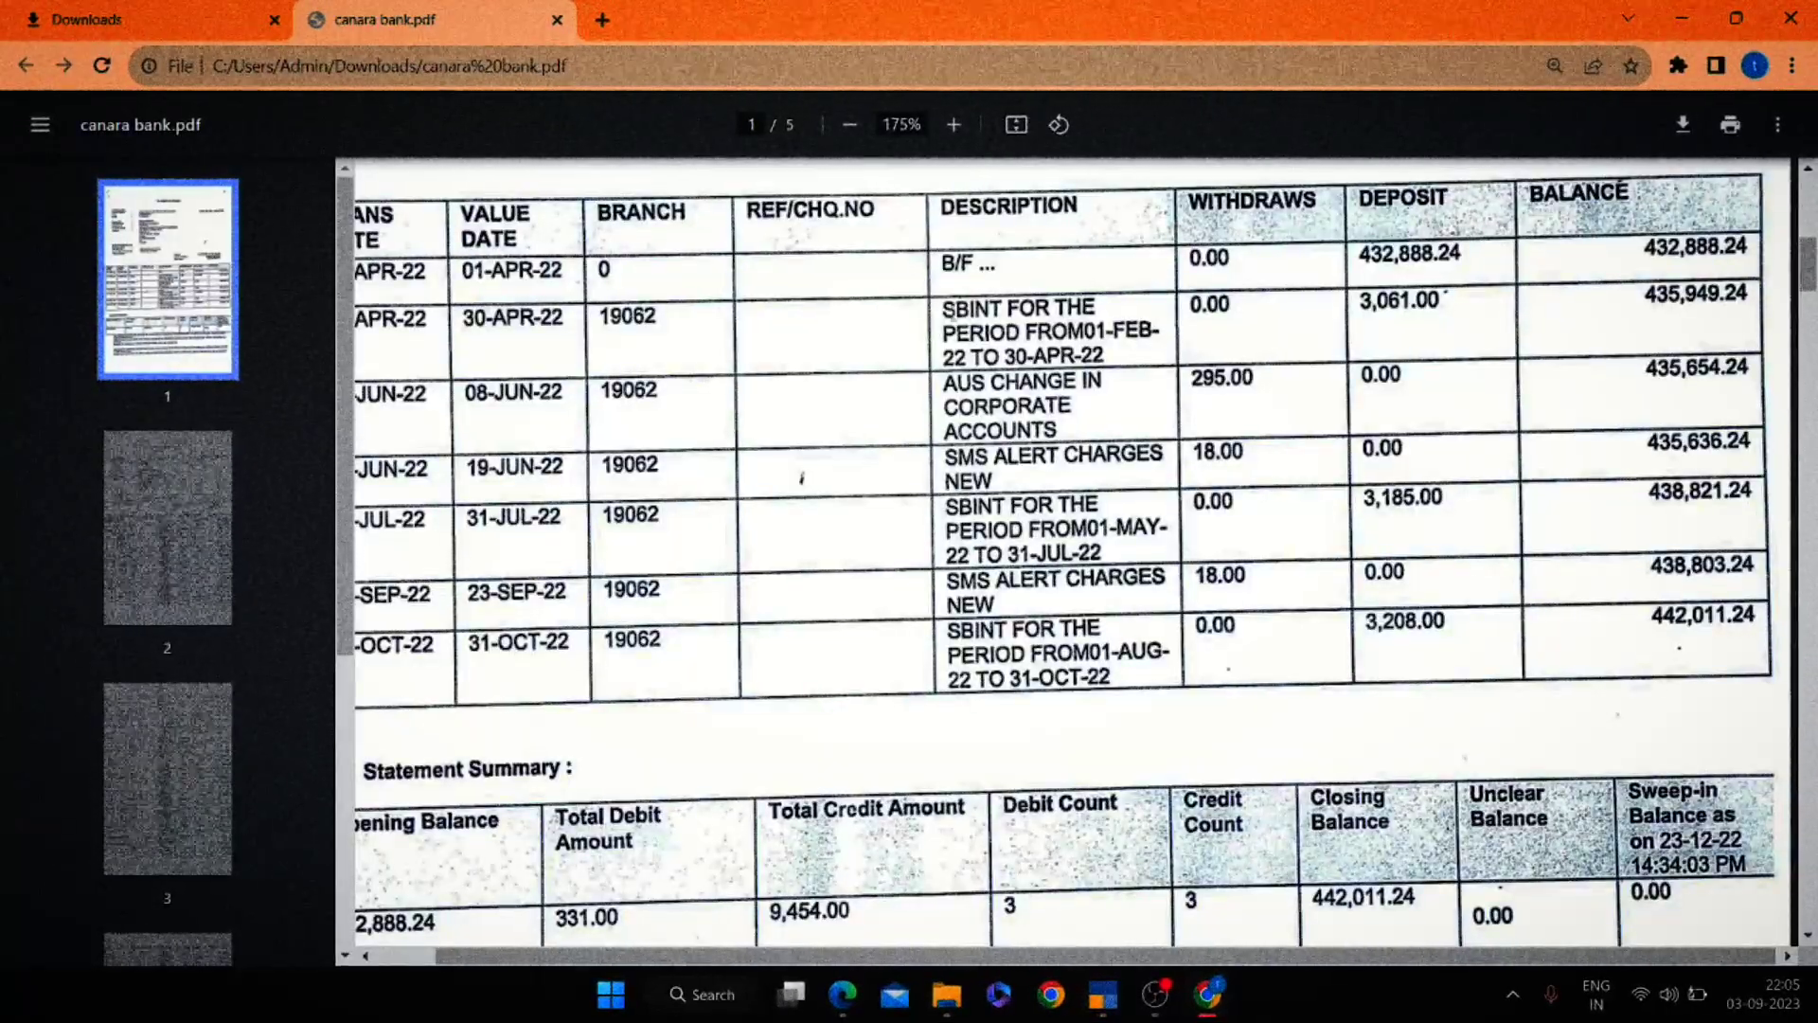
{"action": "left_click_drag", "start_coordinate": [943, 309], "coordinate": [1101, 362]}
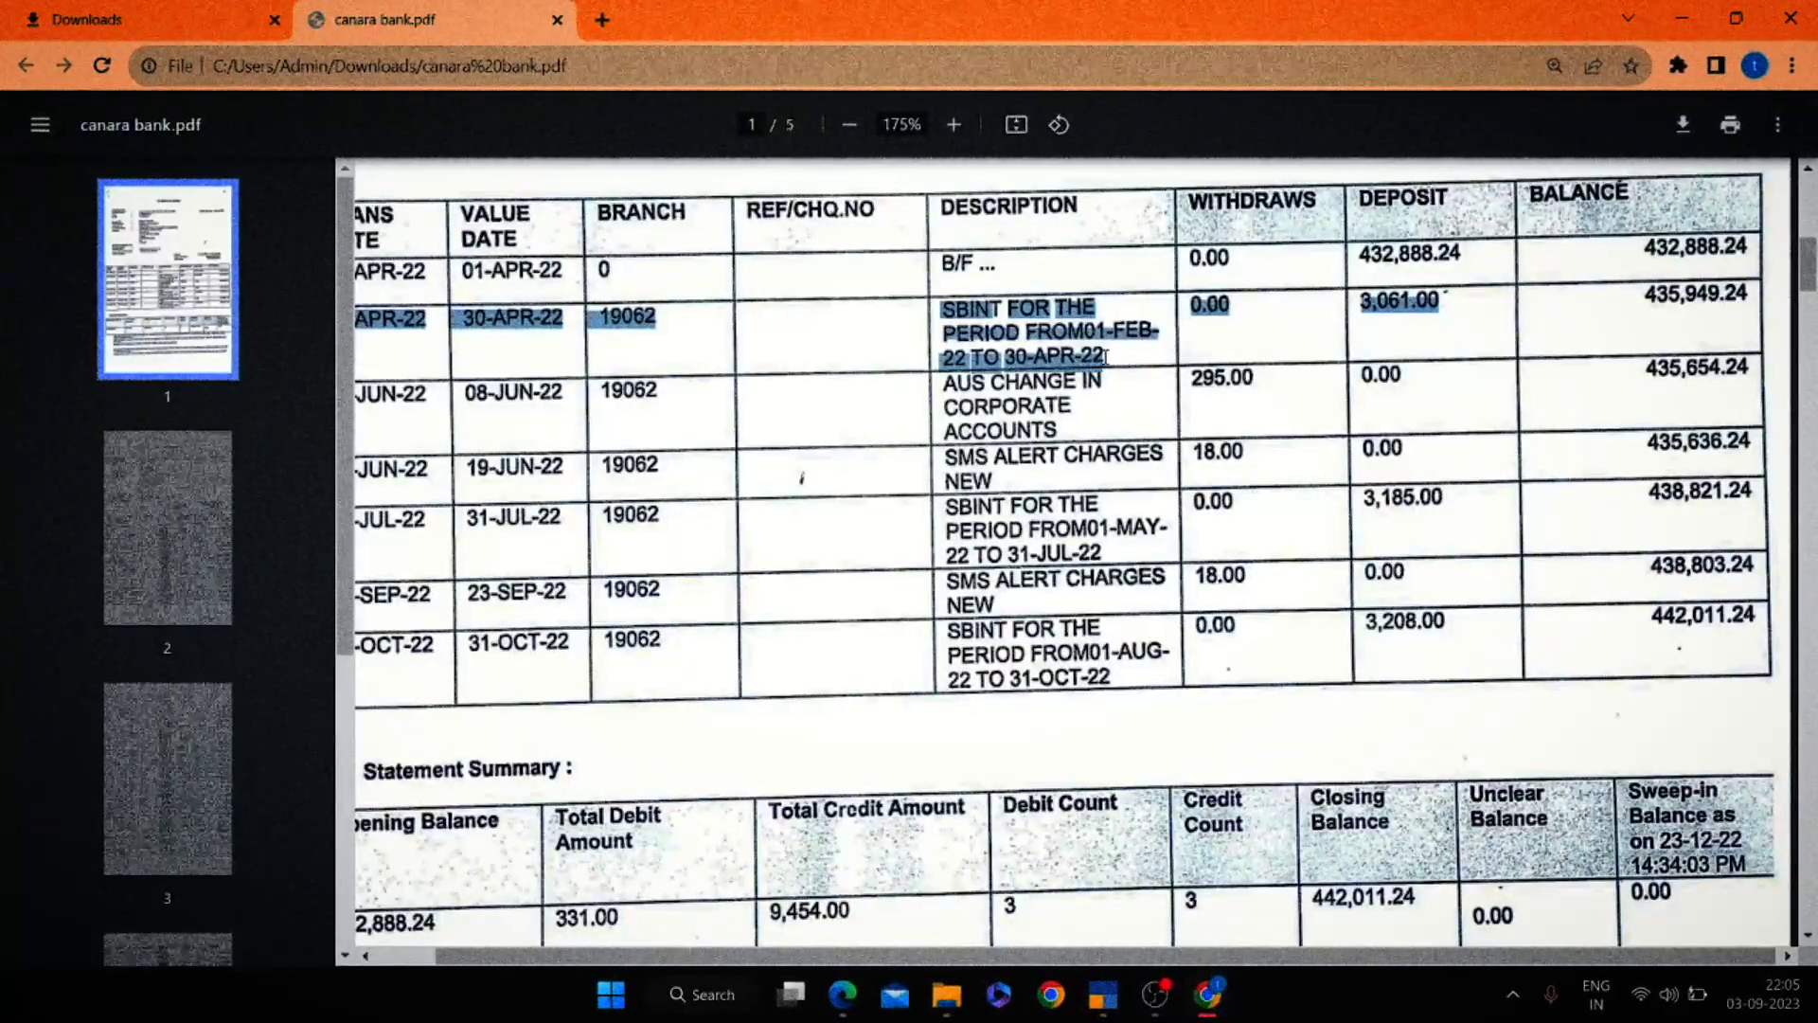
{"action": "key", "text": "ctrl+c"}
{"action": "key", "text": "alt+Tab"}
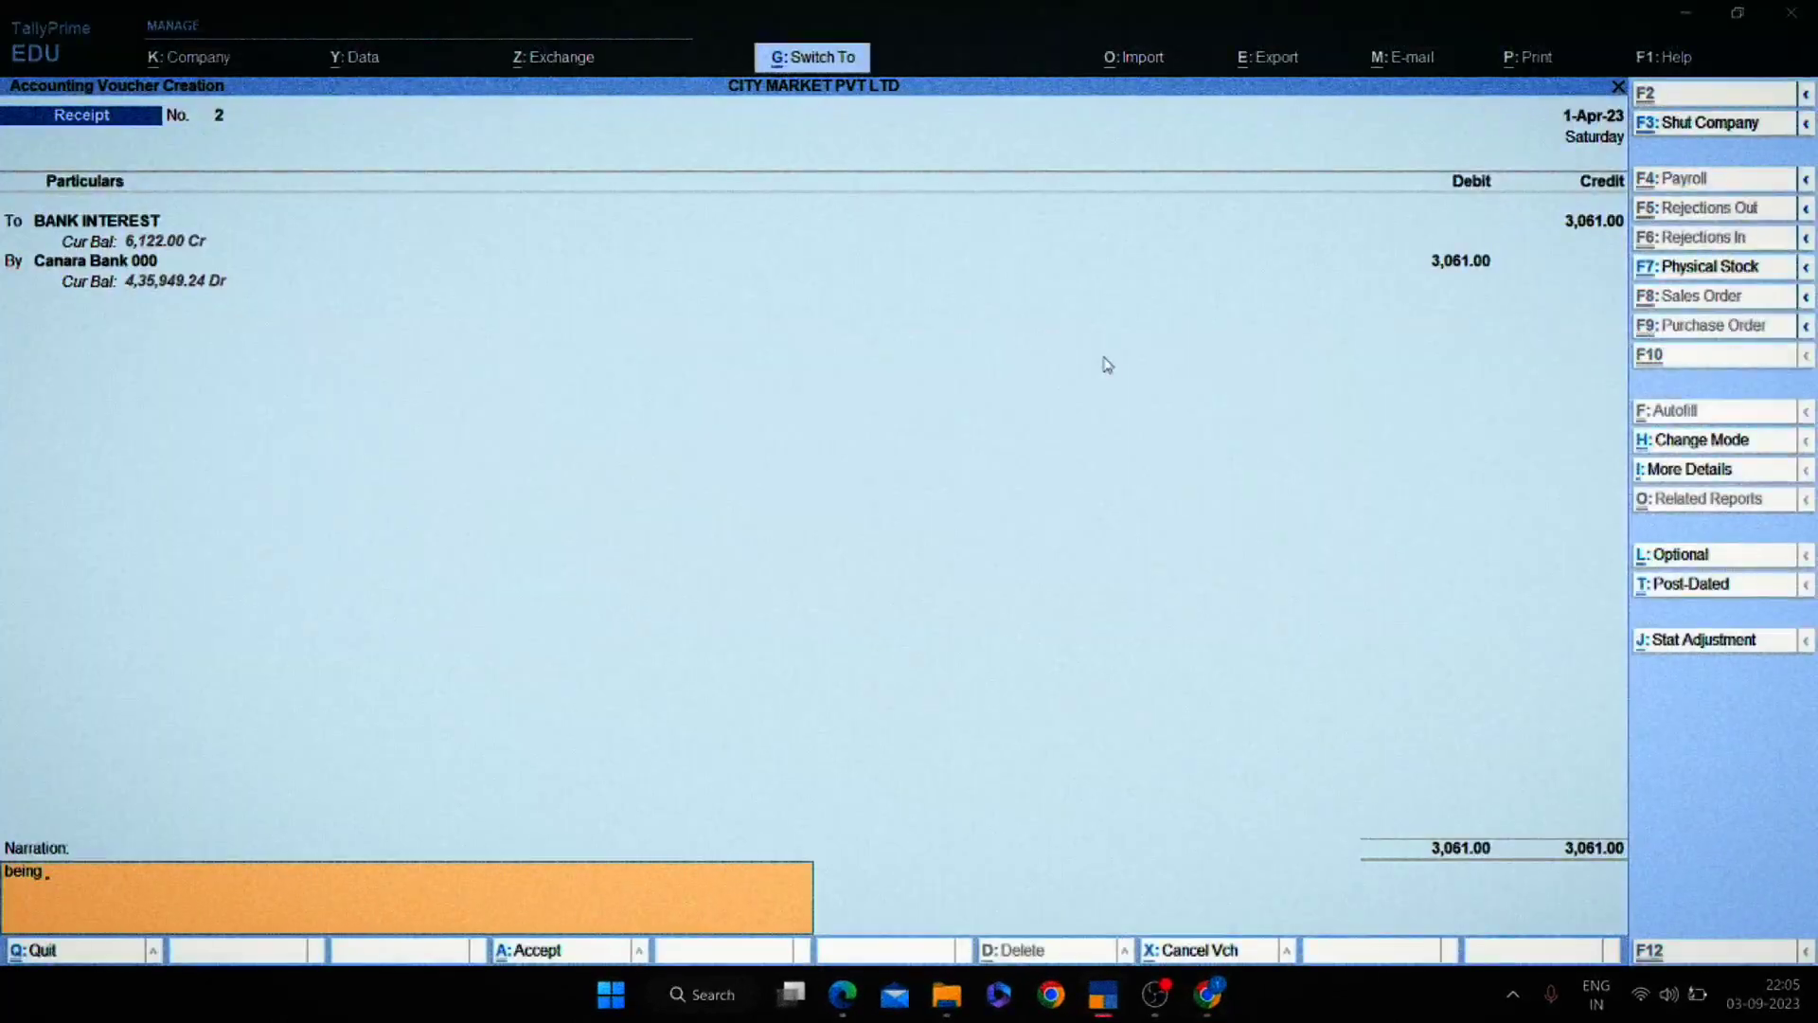
{"action": "key", "text": "ctrl+alt+v"}
{"action": "key", "text": "Return"}
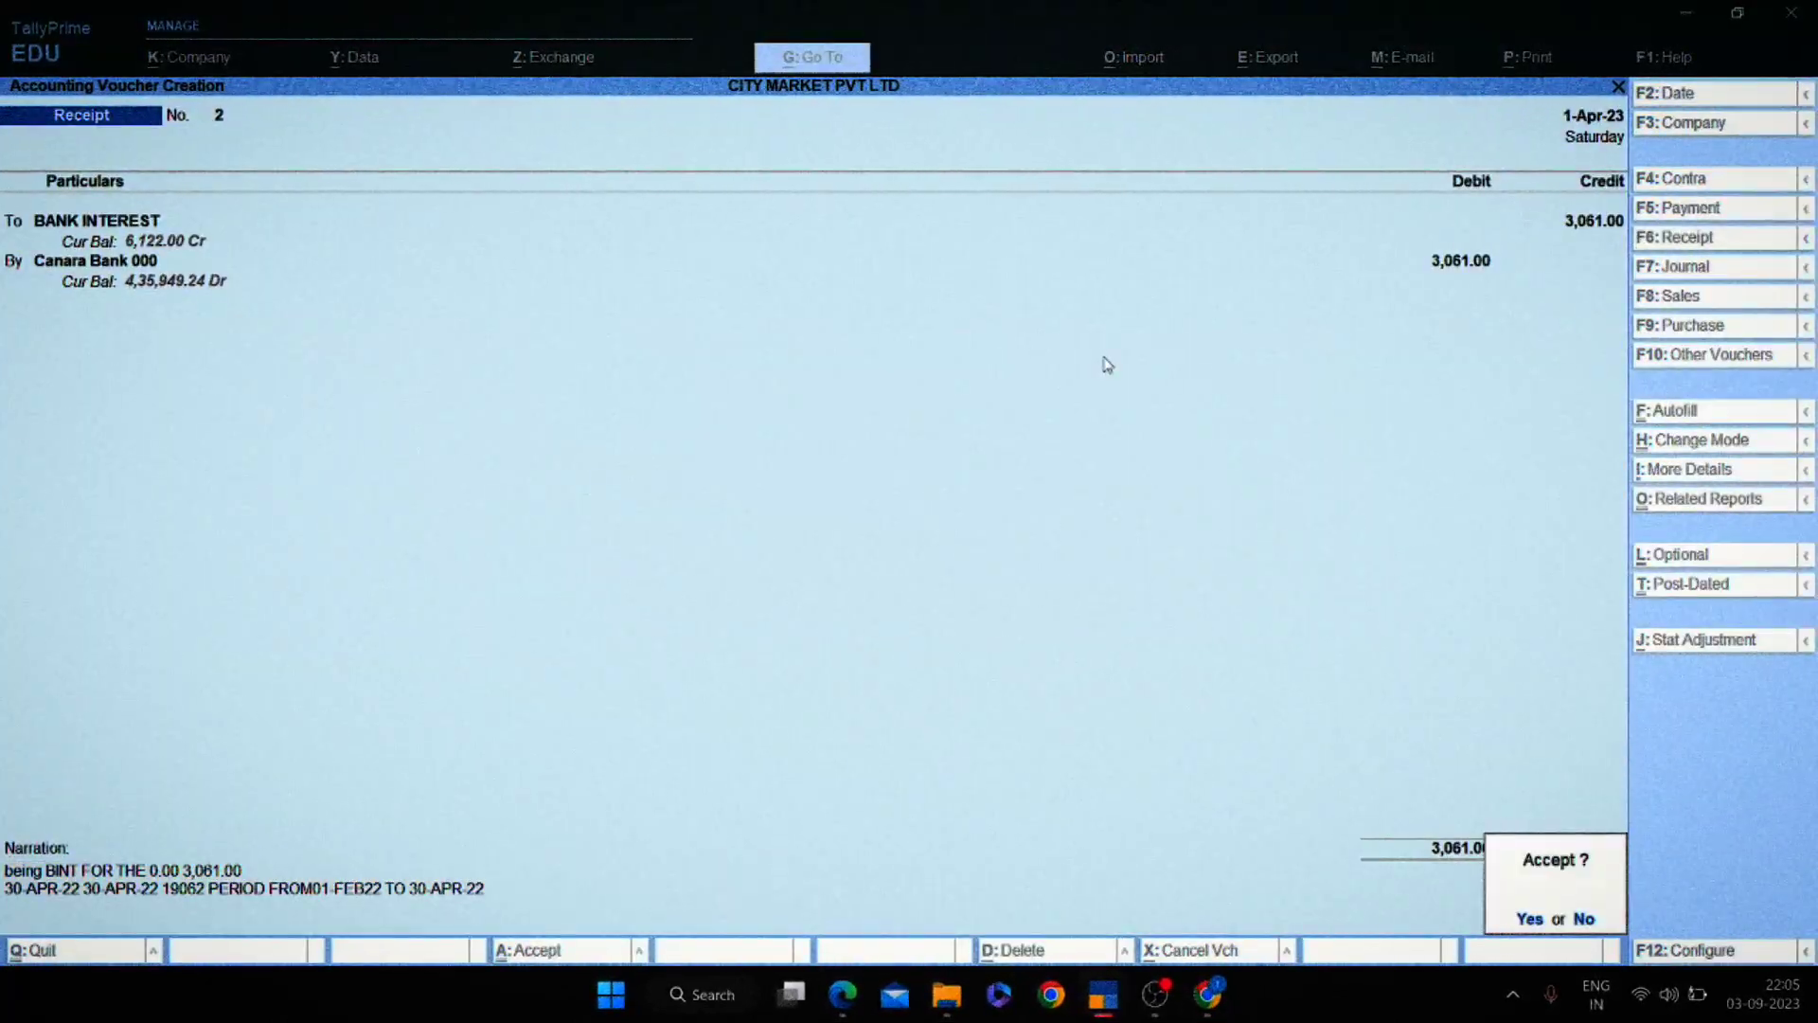
{"action": "key", "text": "Return"}
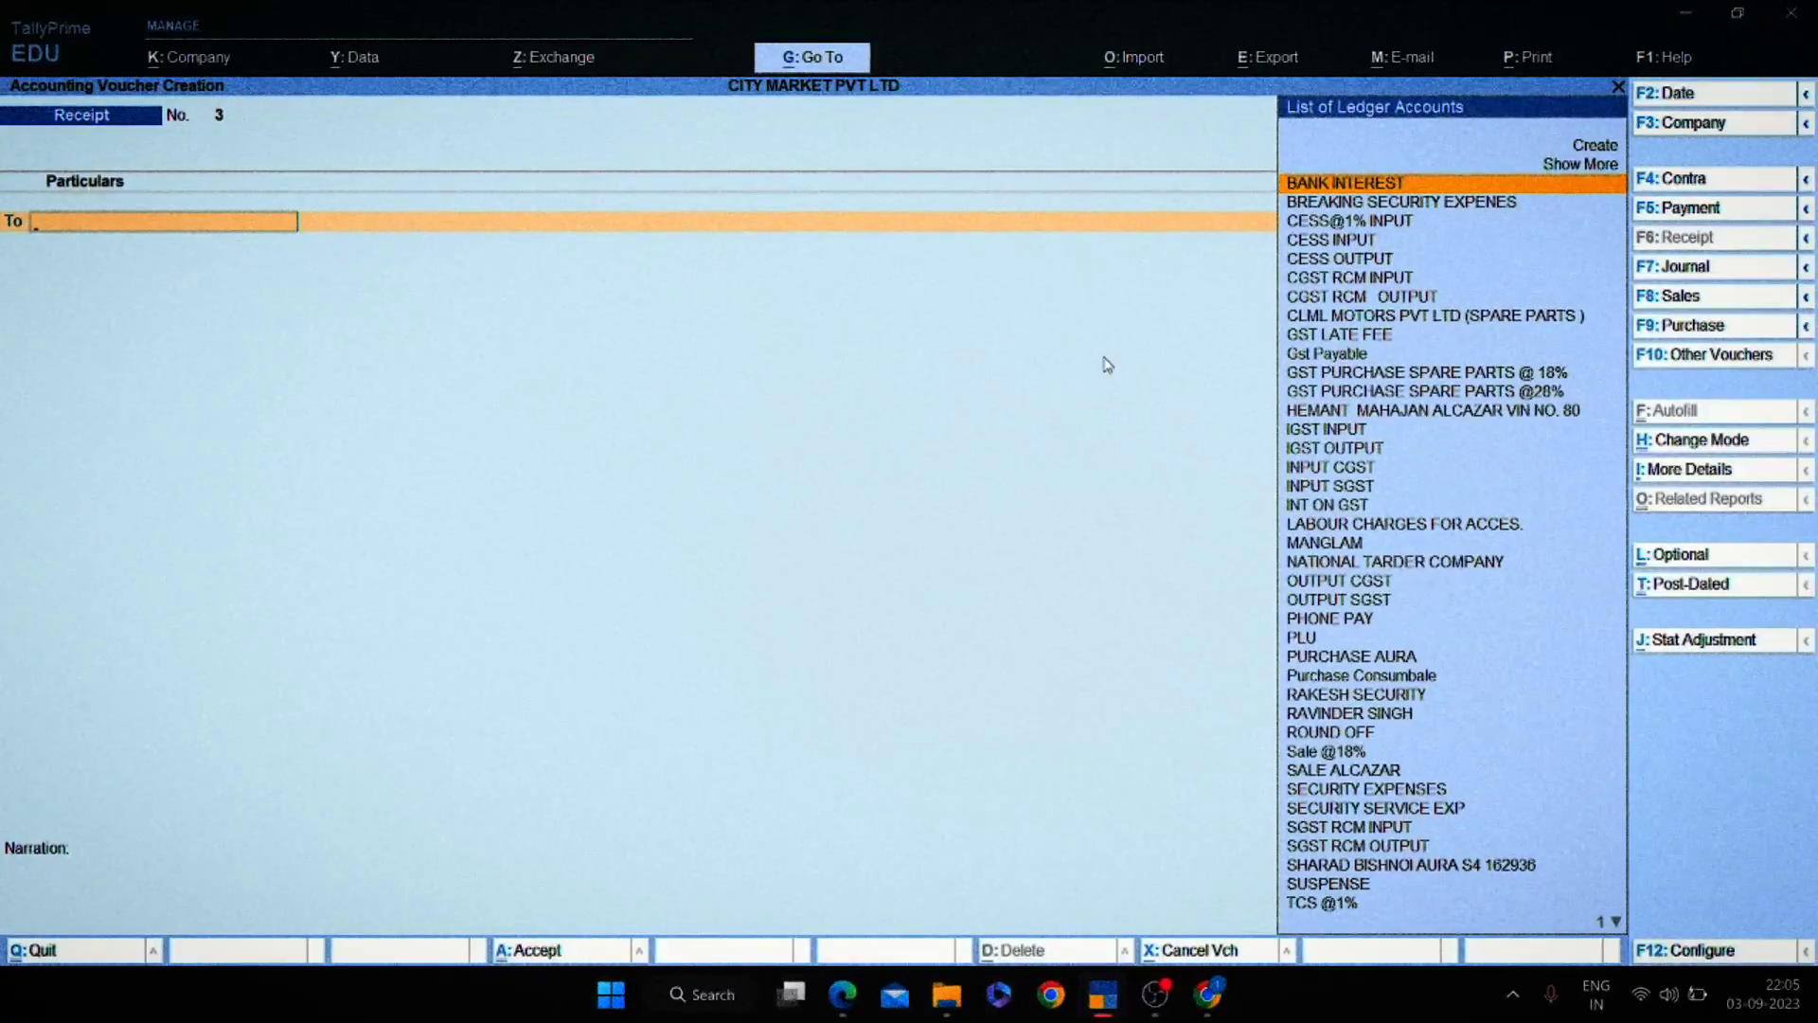
Close the voucher entry screen and confirm the reporting period.
{"action": "key", "text": "Escape"}
{"action": "key", "text": "alt+F2"}
{"action": "key", "text": "Return"}
{"action": "key", "text": "Return"}
Clear the PDF selection and open the Canara Bank 000 ledger for 1-Apr-23 to 2-Mar-24.
{"action": "key", "text": "alt+Tab"}
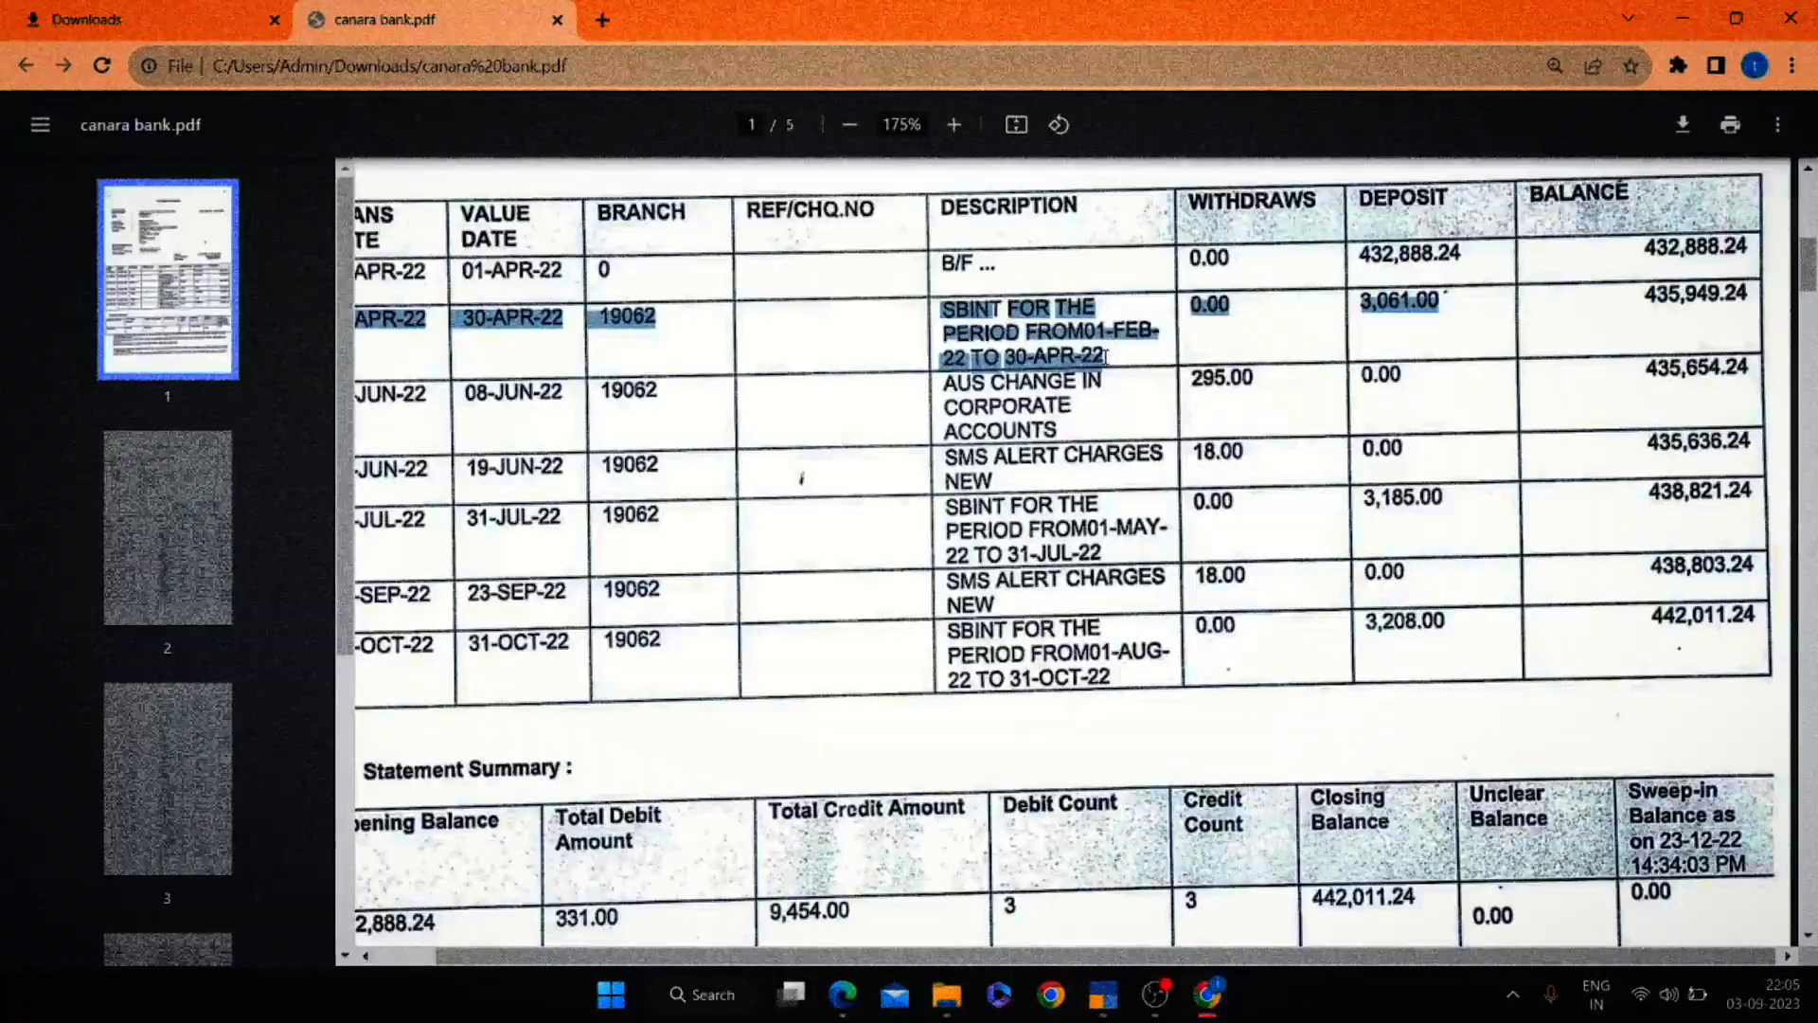
{"action": "left_click", "coordinate": [1275, 369]}
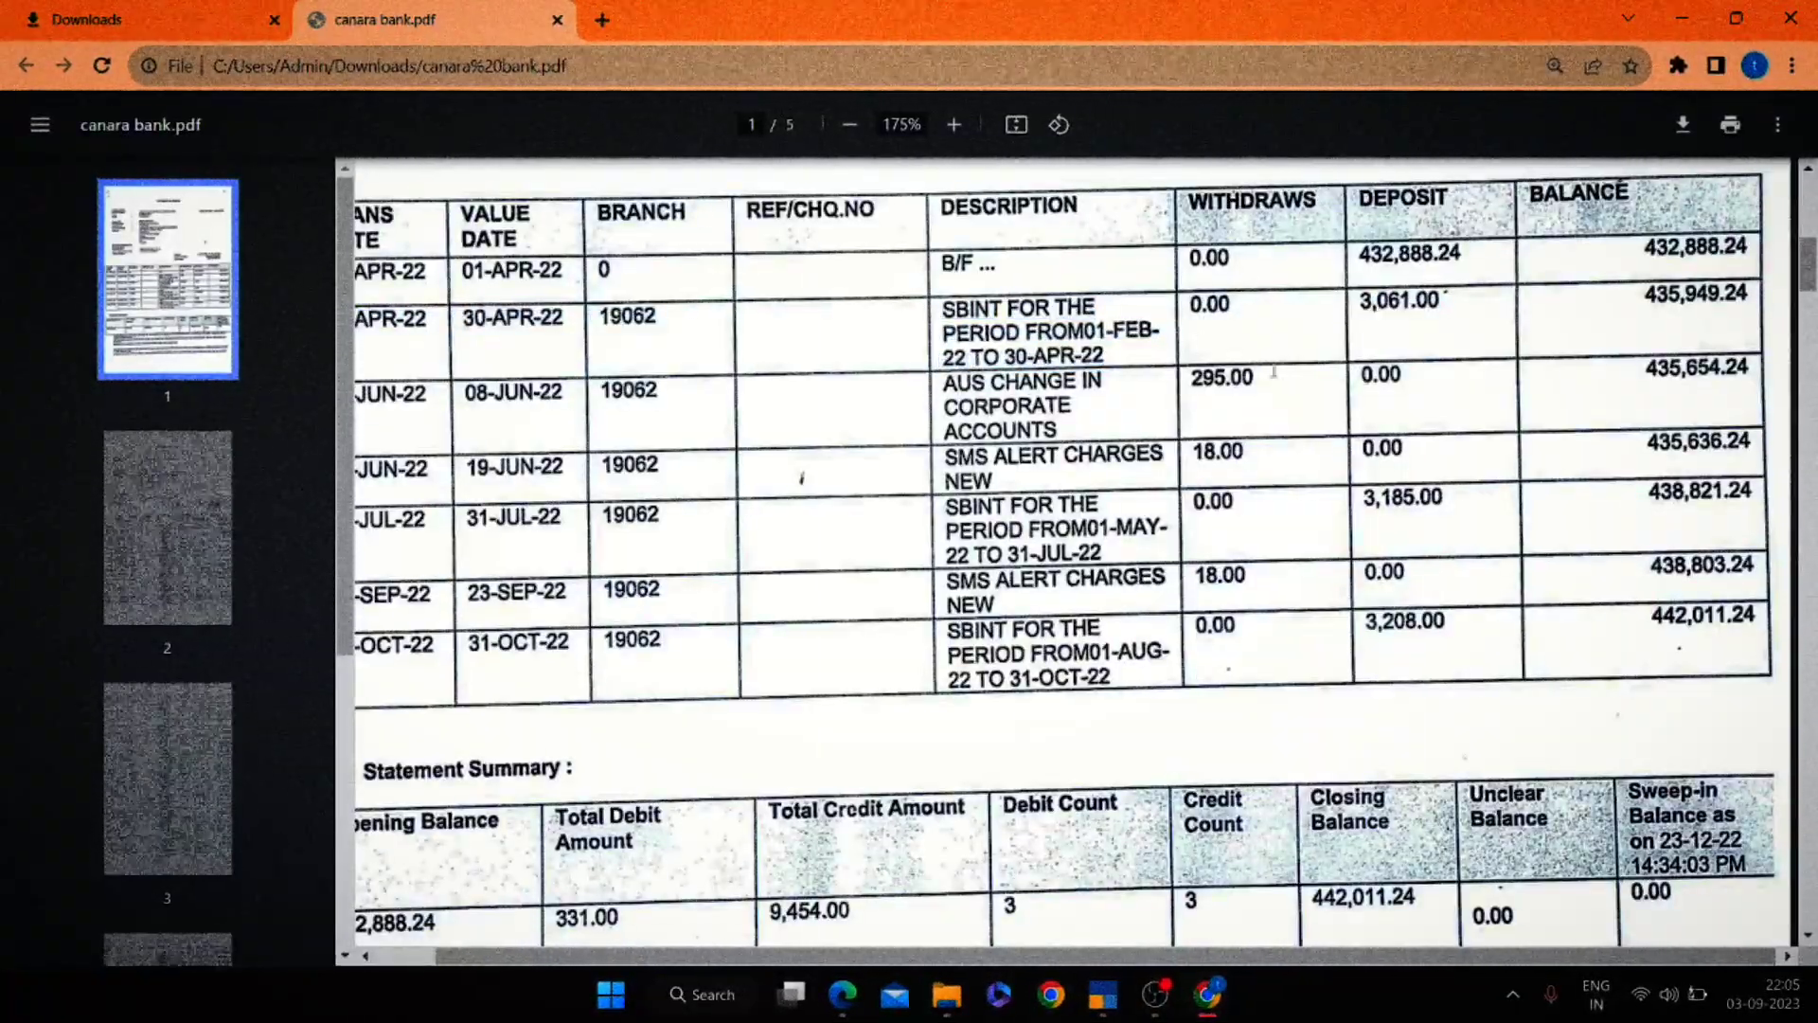
{"action": "key", "text": "alt+Tab"}
{"action": "type", "text": "d"}
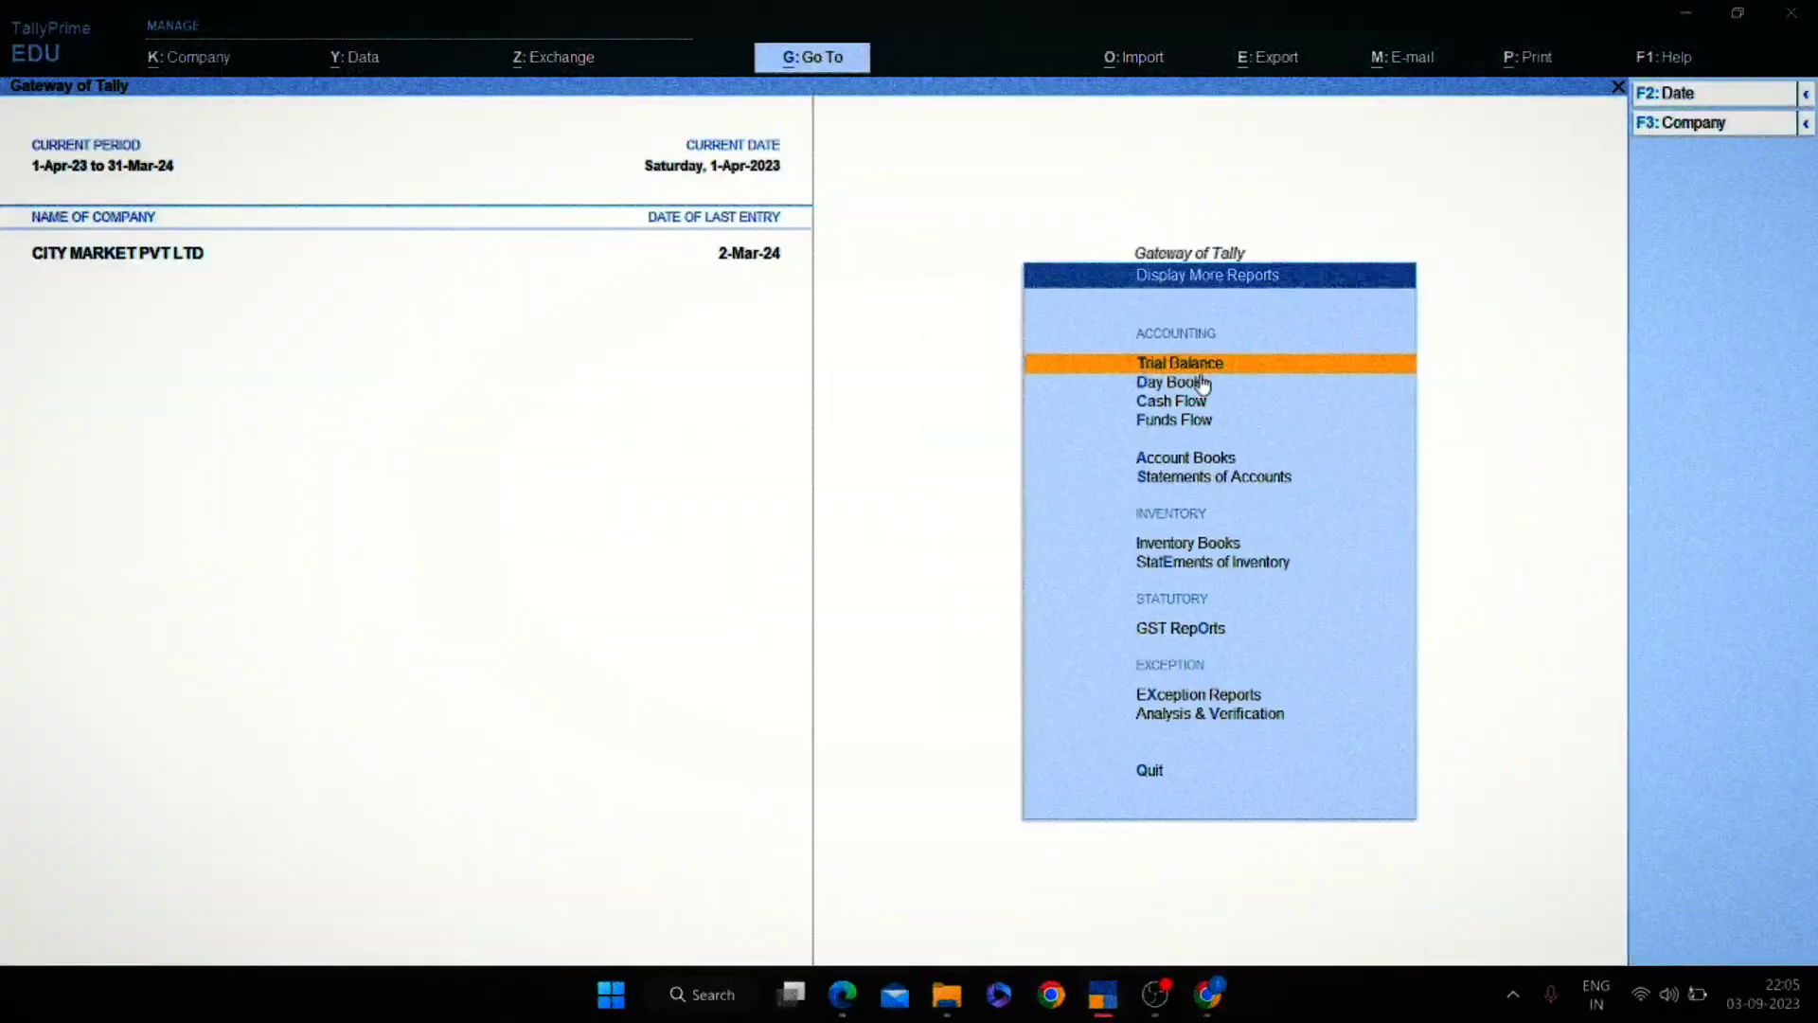
{"action": "type", "text": "alCana"}
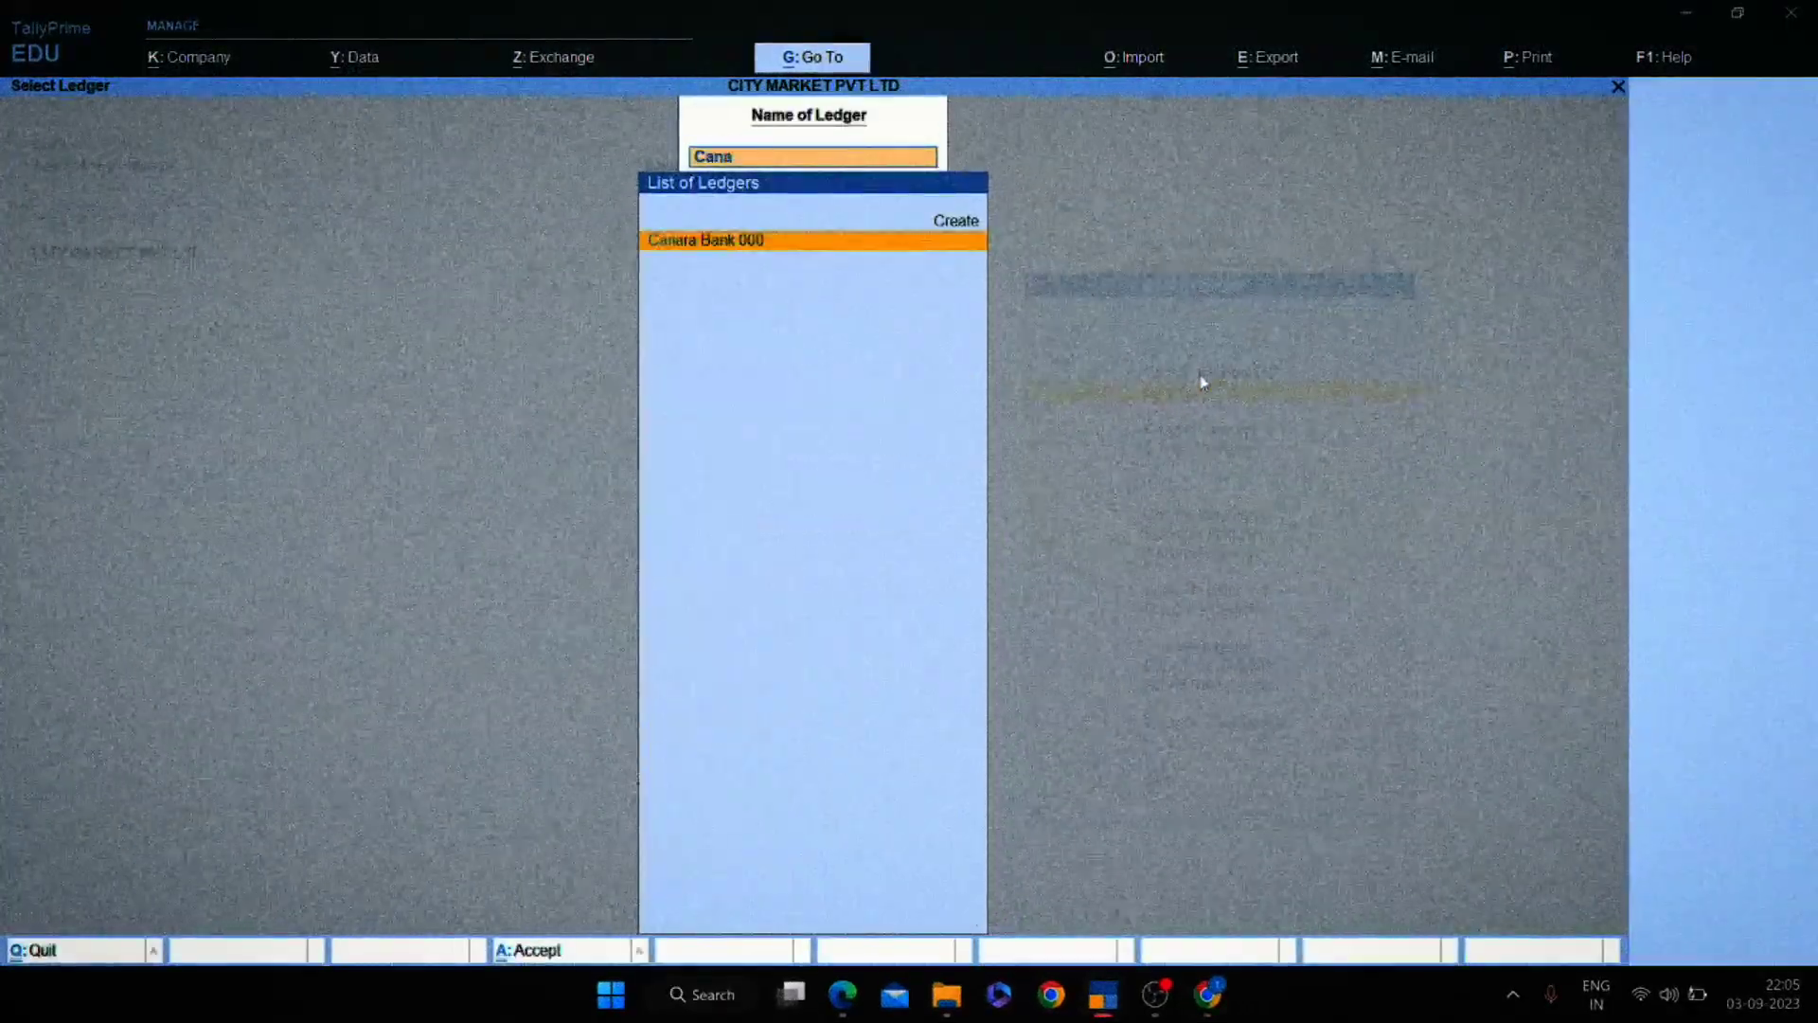
{"action": "key", "text": "Return"}
{"action": "key", "text": "F2"}
{"action": "key", "text": "Return"}
{"action": "key", "text": "Return"}
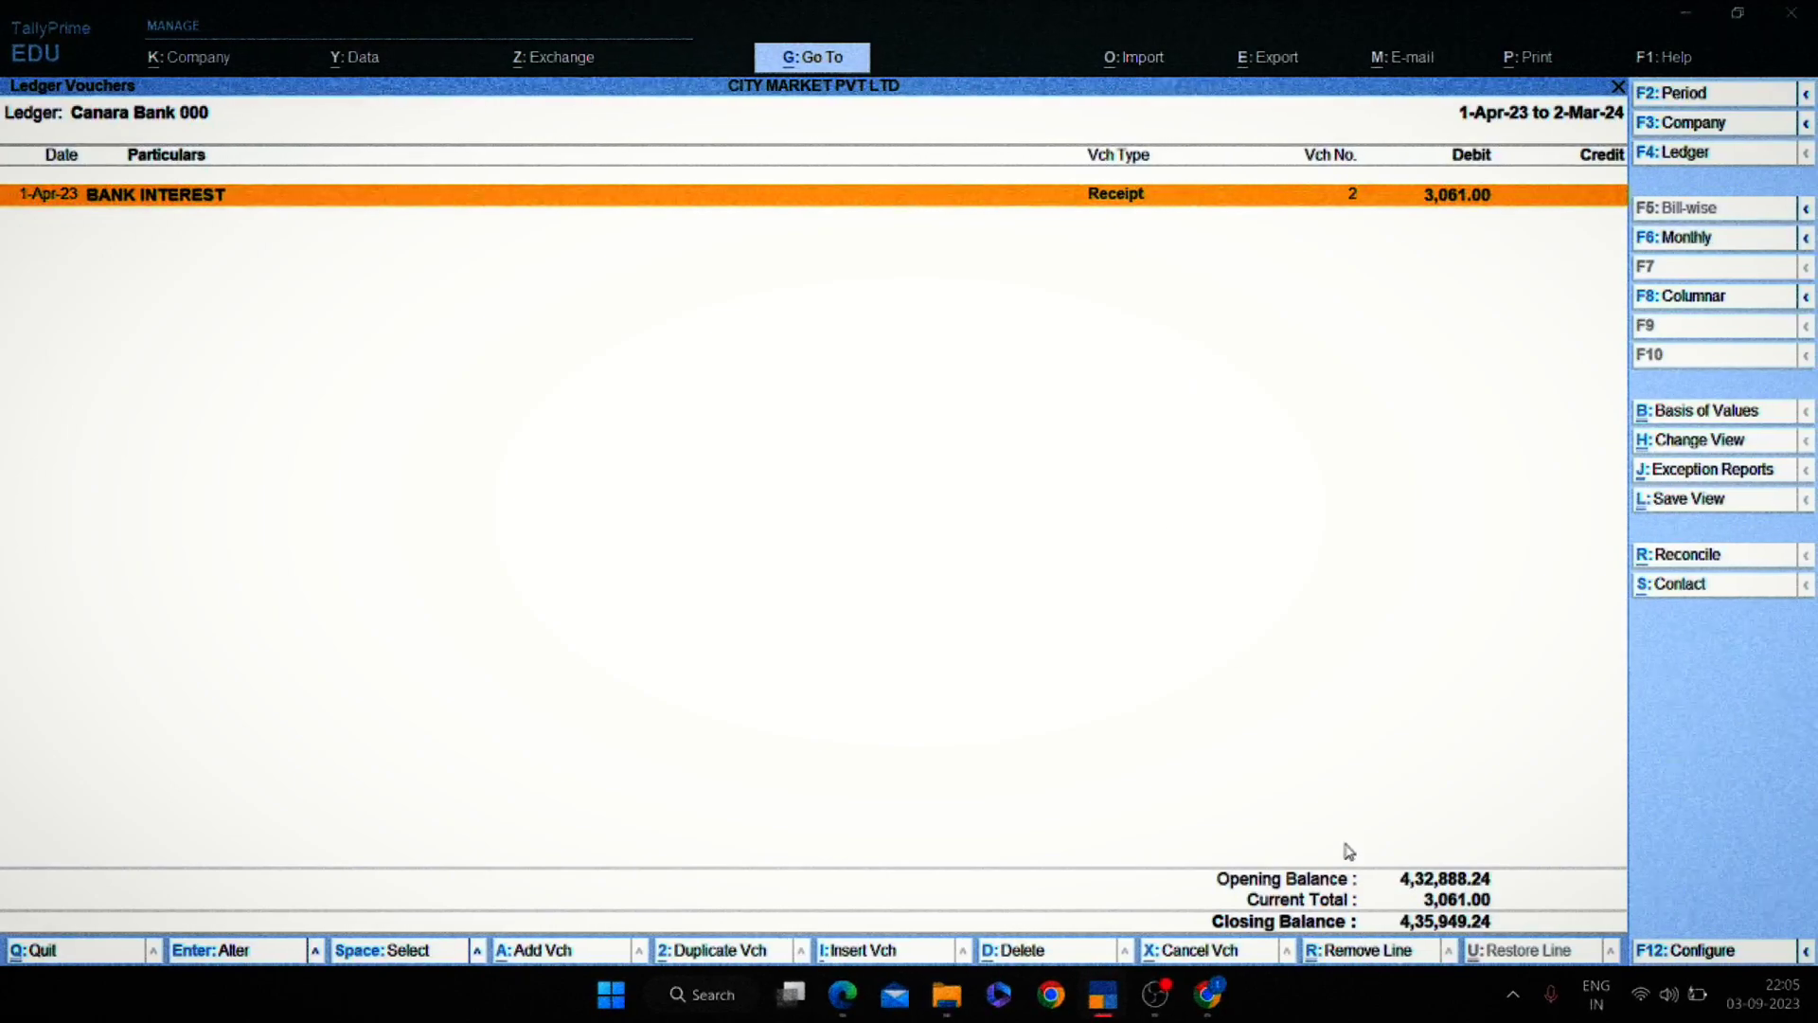
Review Receipt No. 2 and compare the 4,35,949.24 closing balance with the bank statement.
{"action": "key", "text": "alt+Tab"}
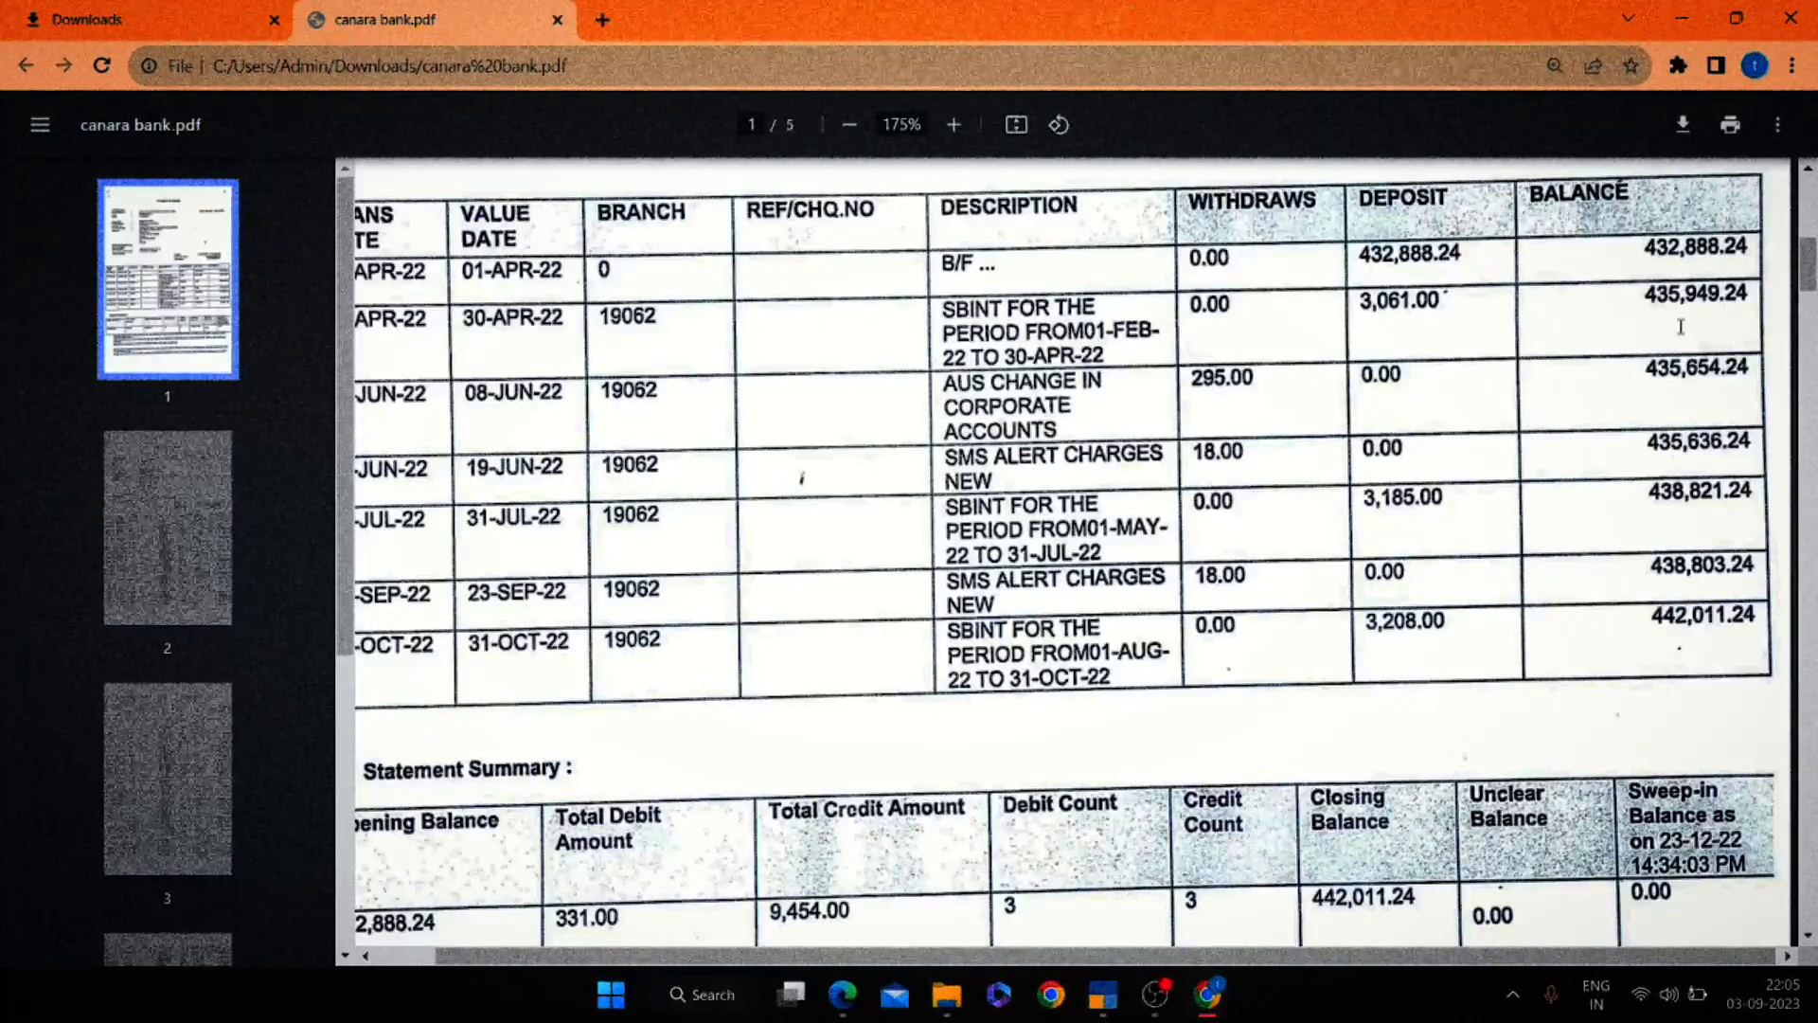
{"action": "key", "text": "alt+Tab"}
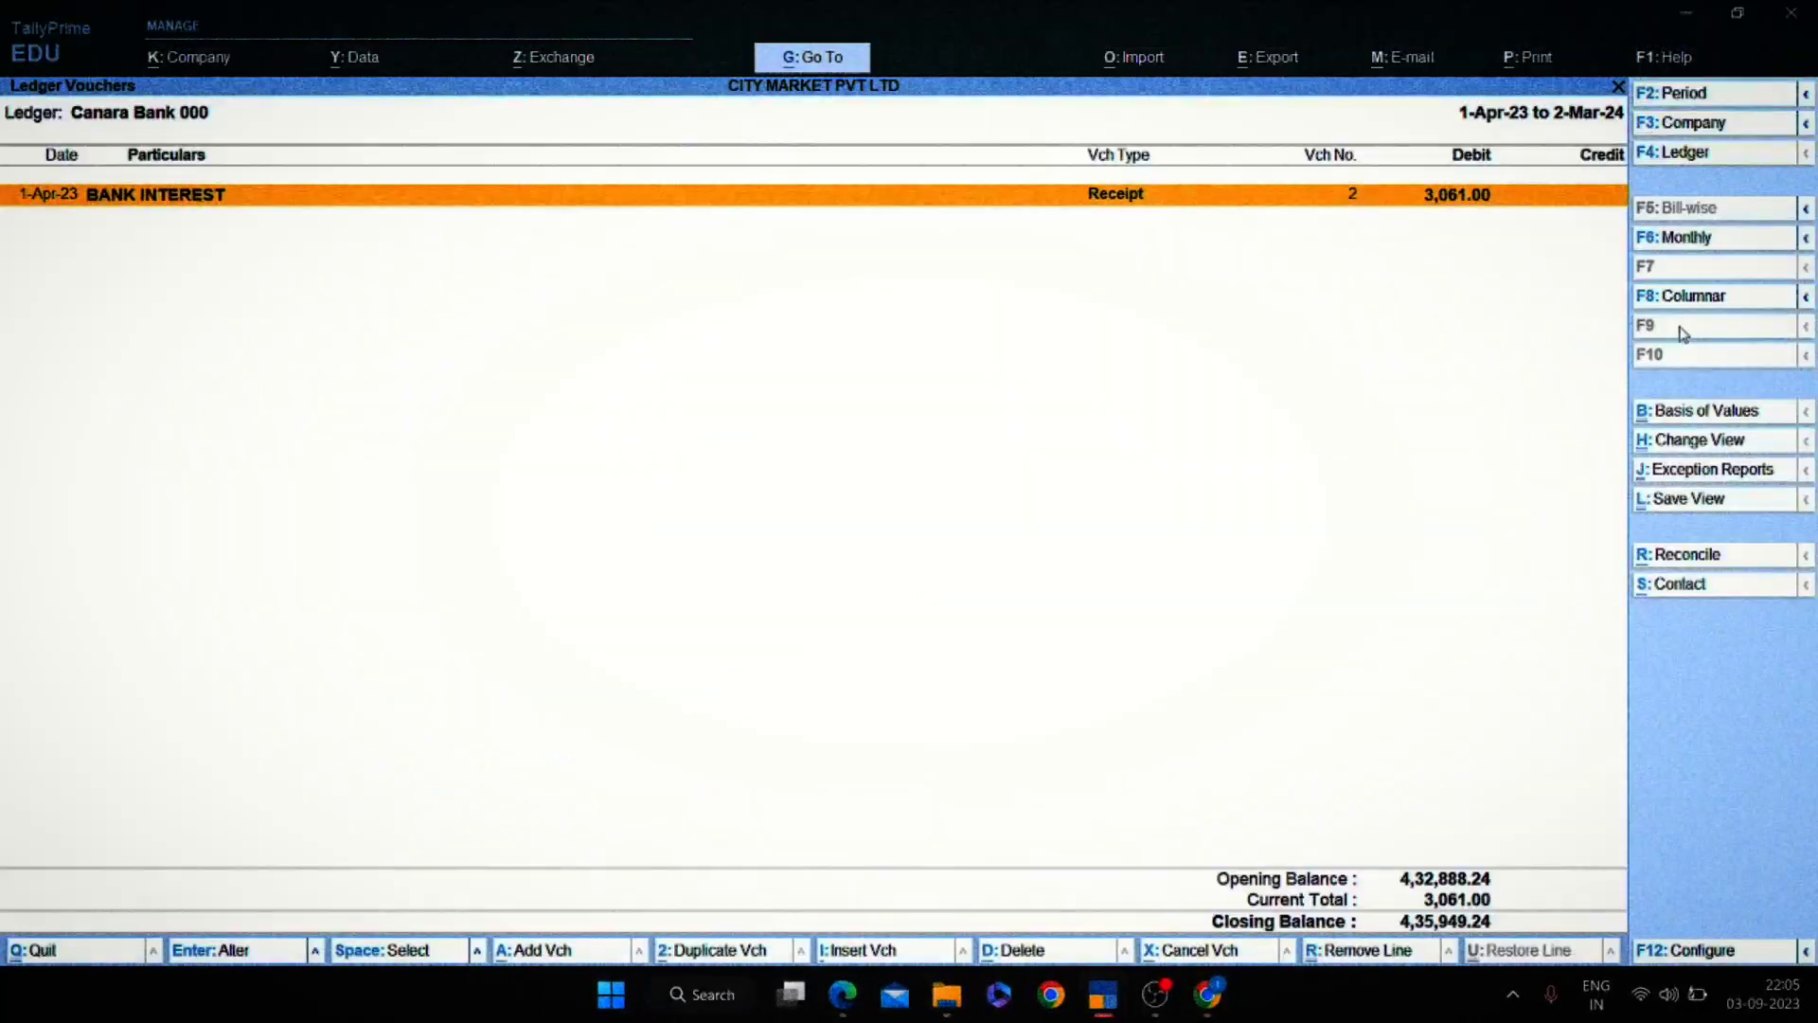
{"action": "key", "text": "Return"}
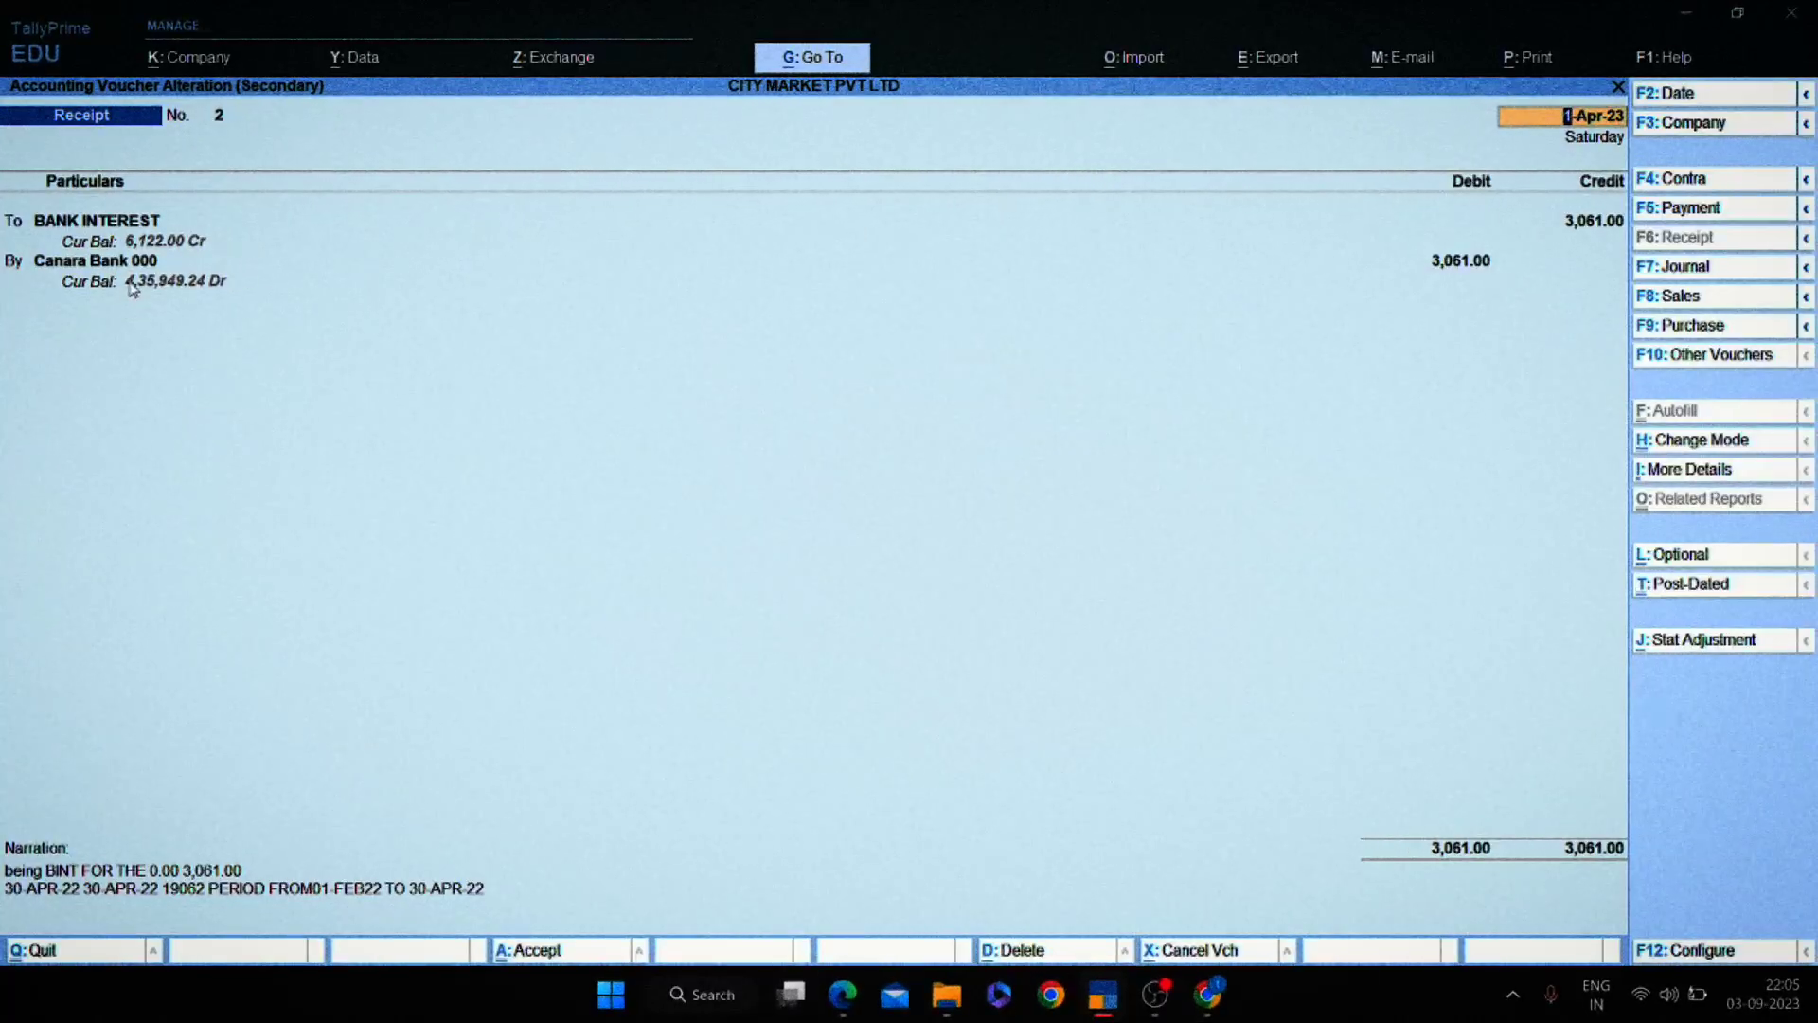
{"action": "key", "text": "Escape"}
{"action": "key", "text": "alt+Tab"}
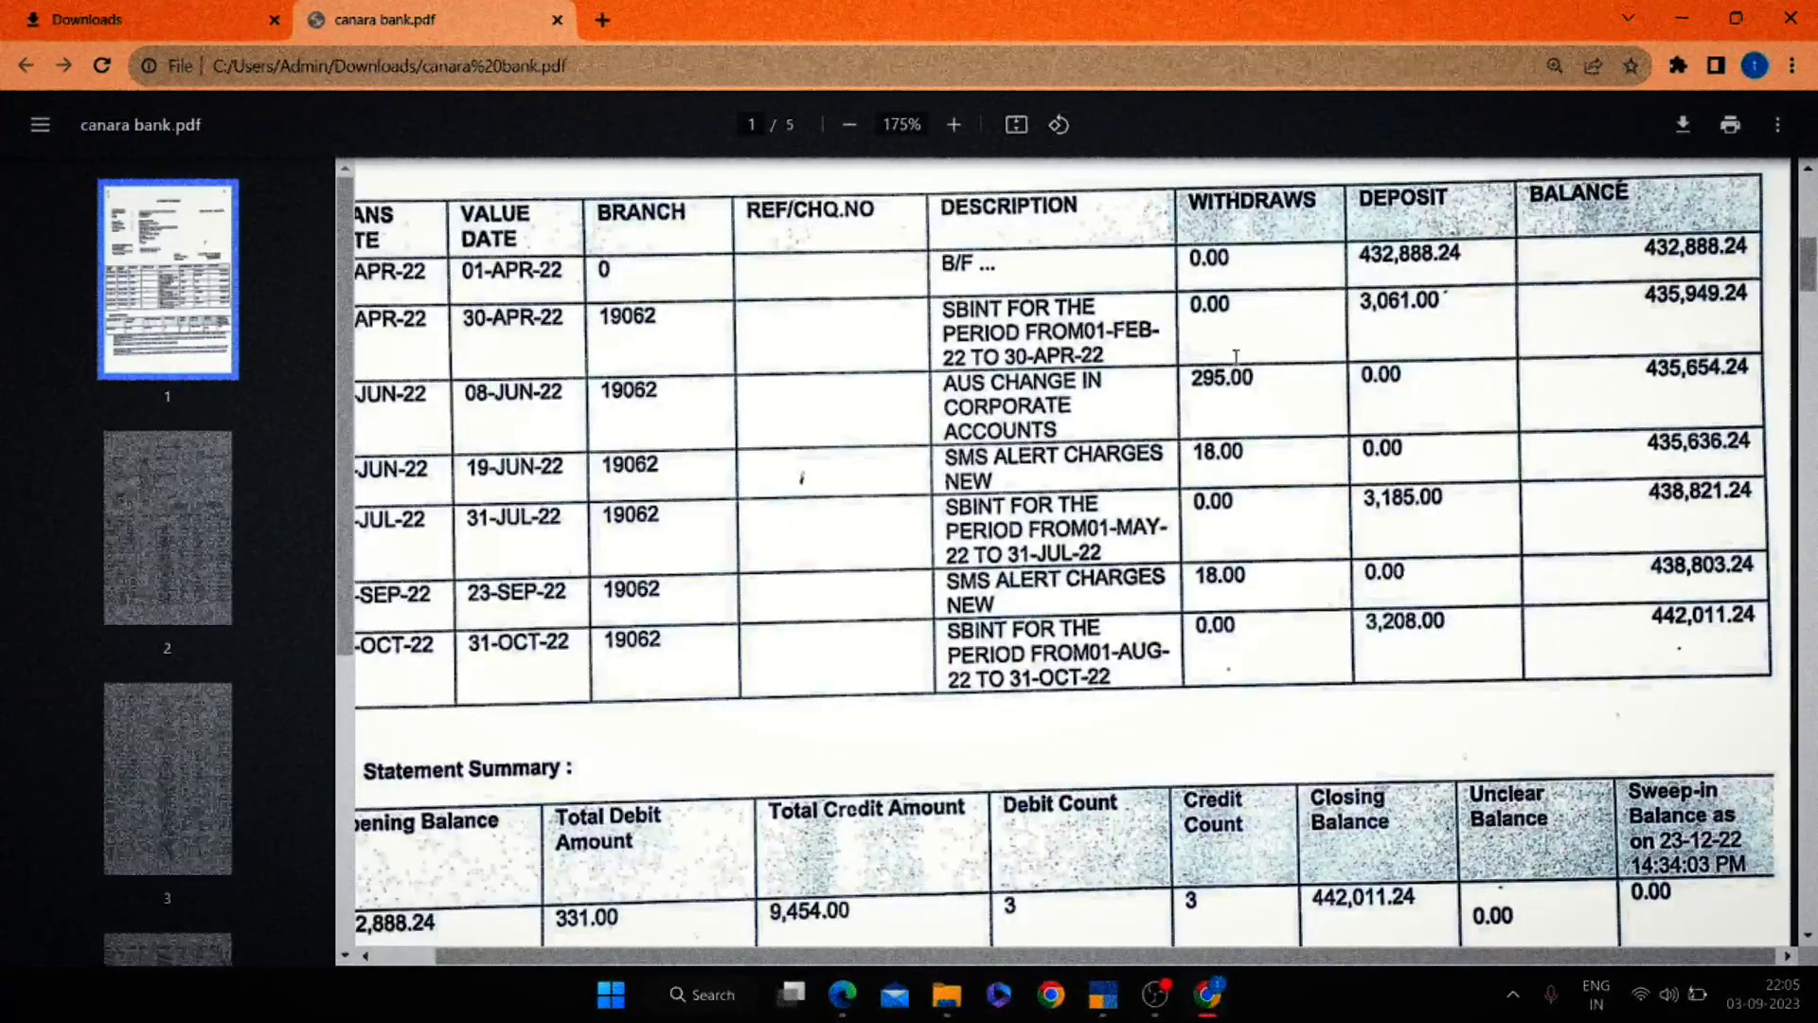
{"action": "key", "text": "alt+Tab"}
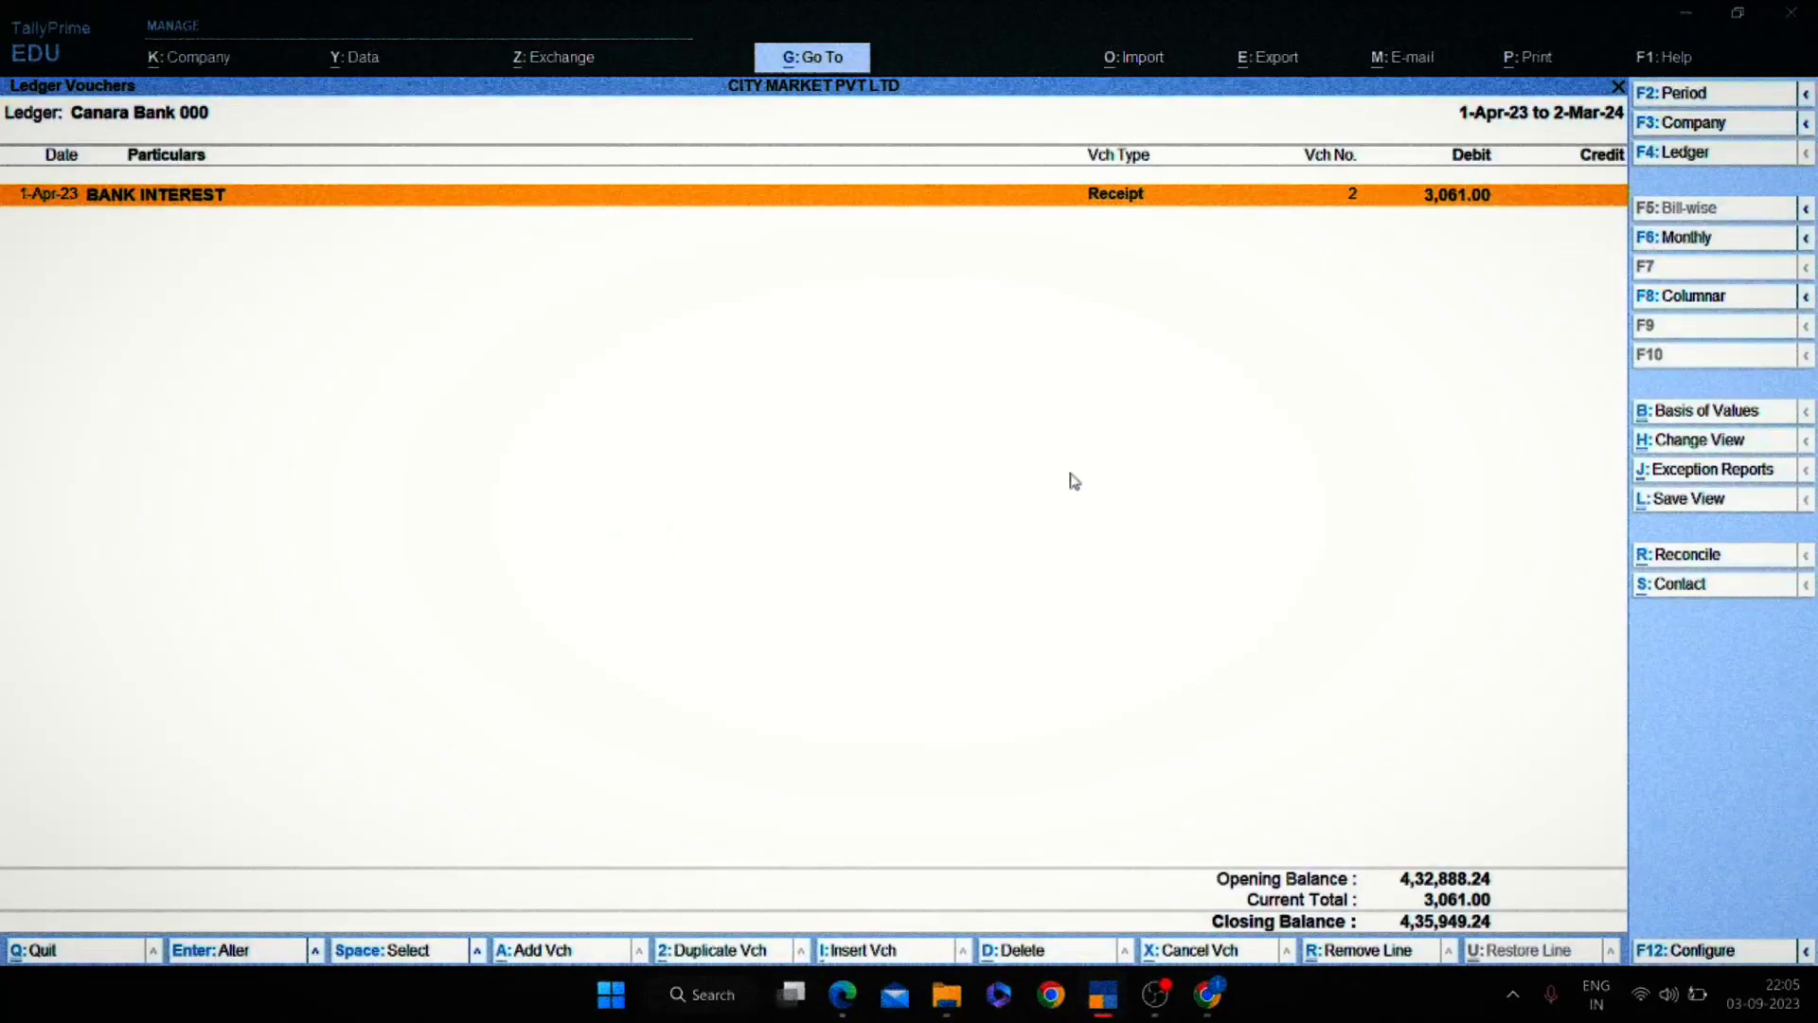
{"action": "key", "text": "Escape"}
{"action": "key", "text": "Escape"}
{"action": "key", "text": "Escape"}
{"action": "key", "text": "Escape"}
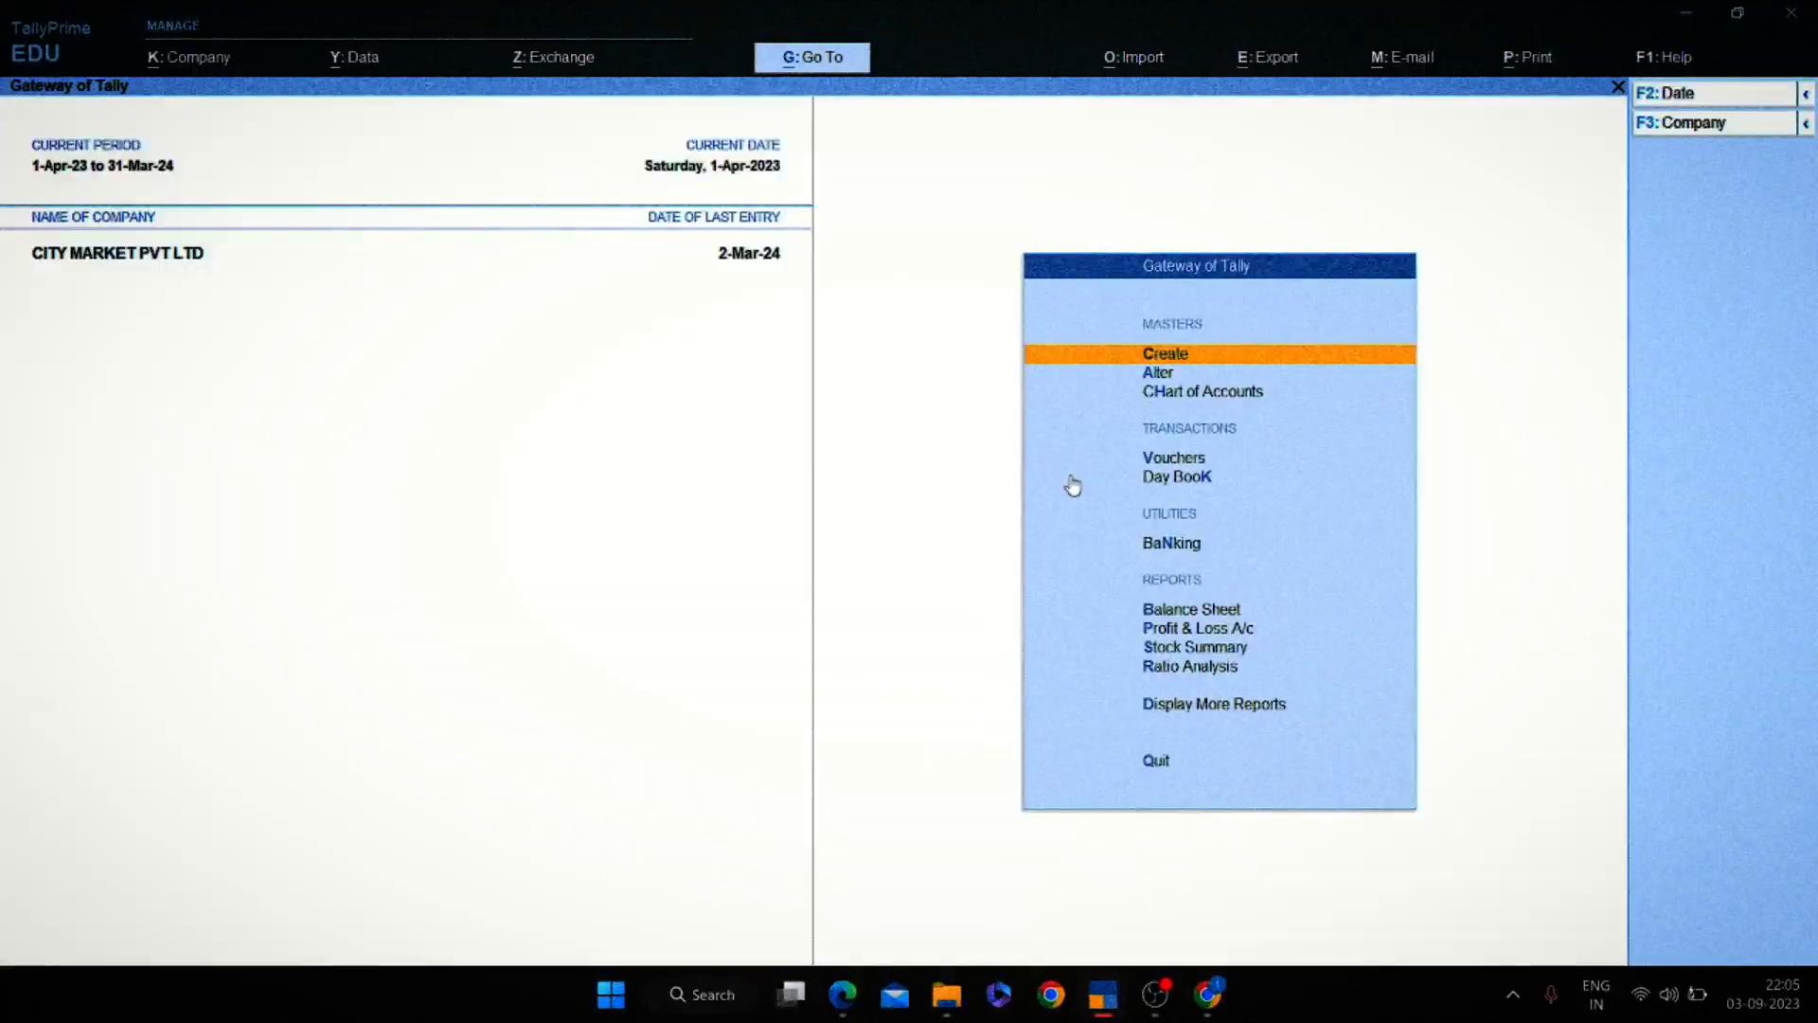
Turn a new voucher into Payment No. 3, check the statement amount, and start a new party ledger.
{"action": "key", "text": "v"}
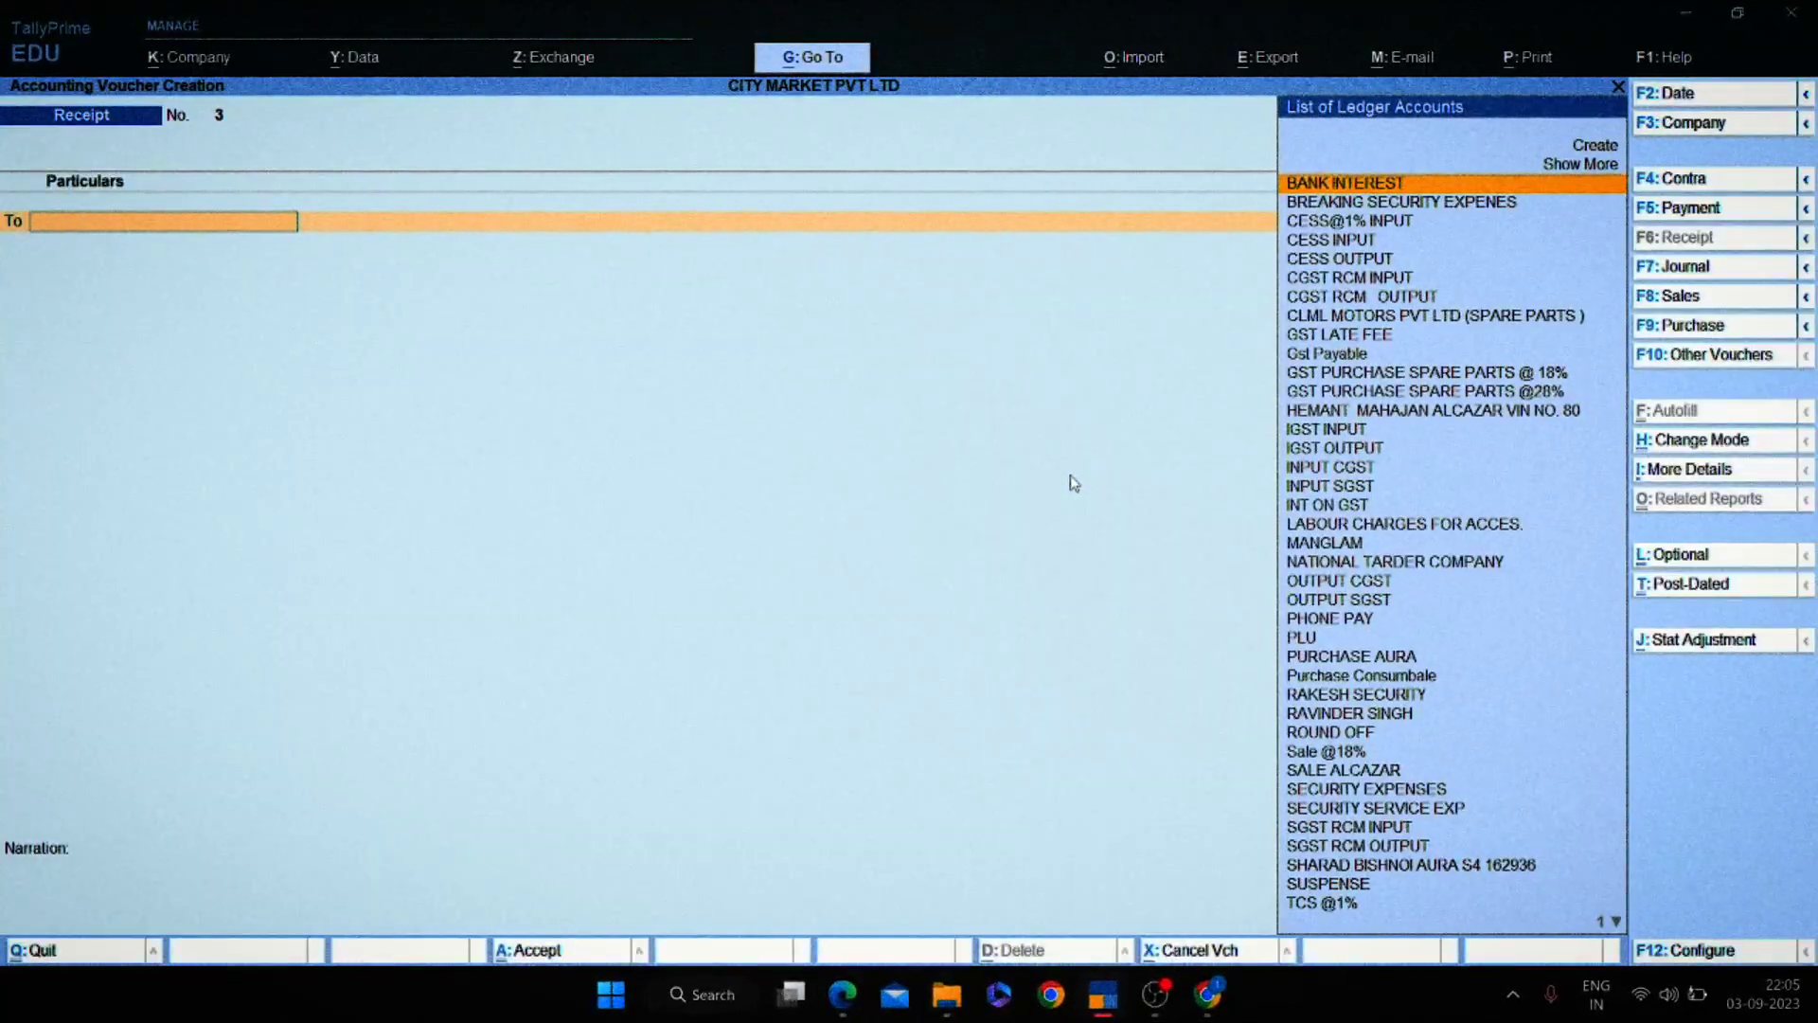
{"action": "left_click", "coordinate": [1697, 216]}
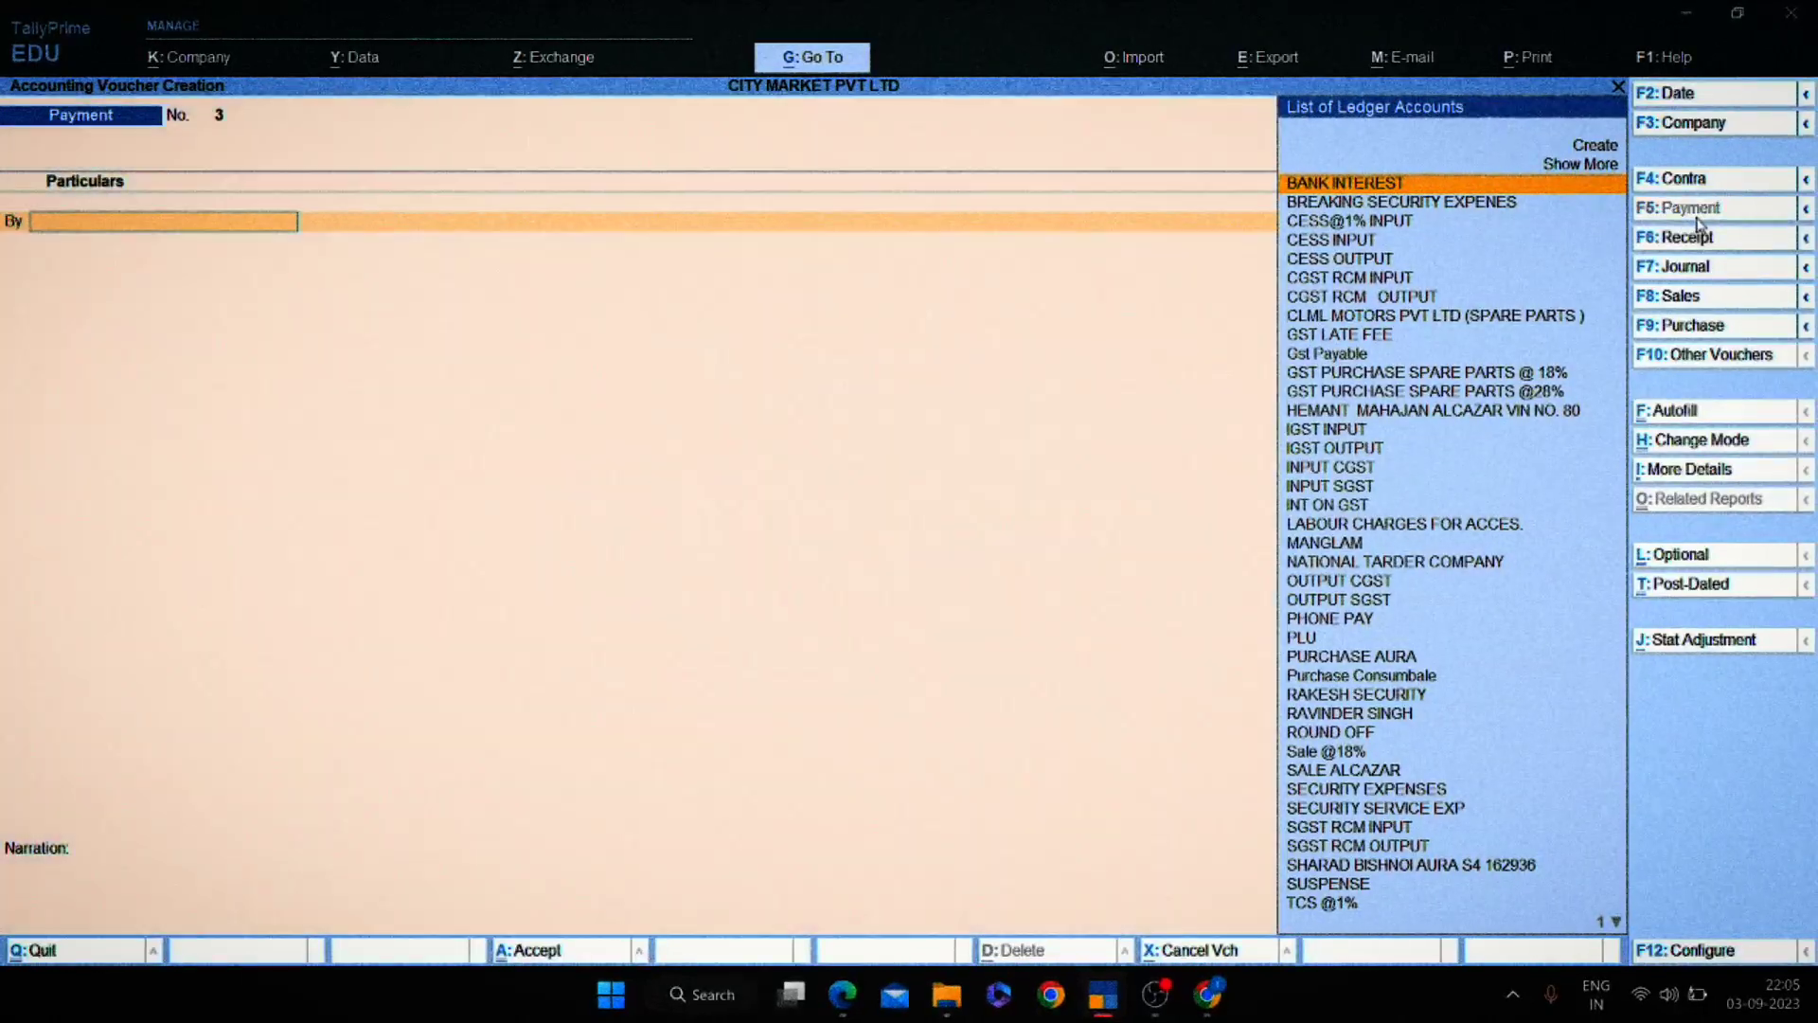
{"action": "key", "text": "alt+Tab"}
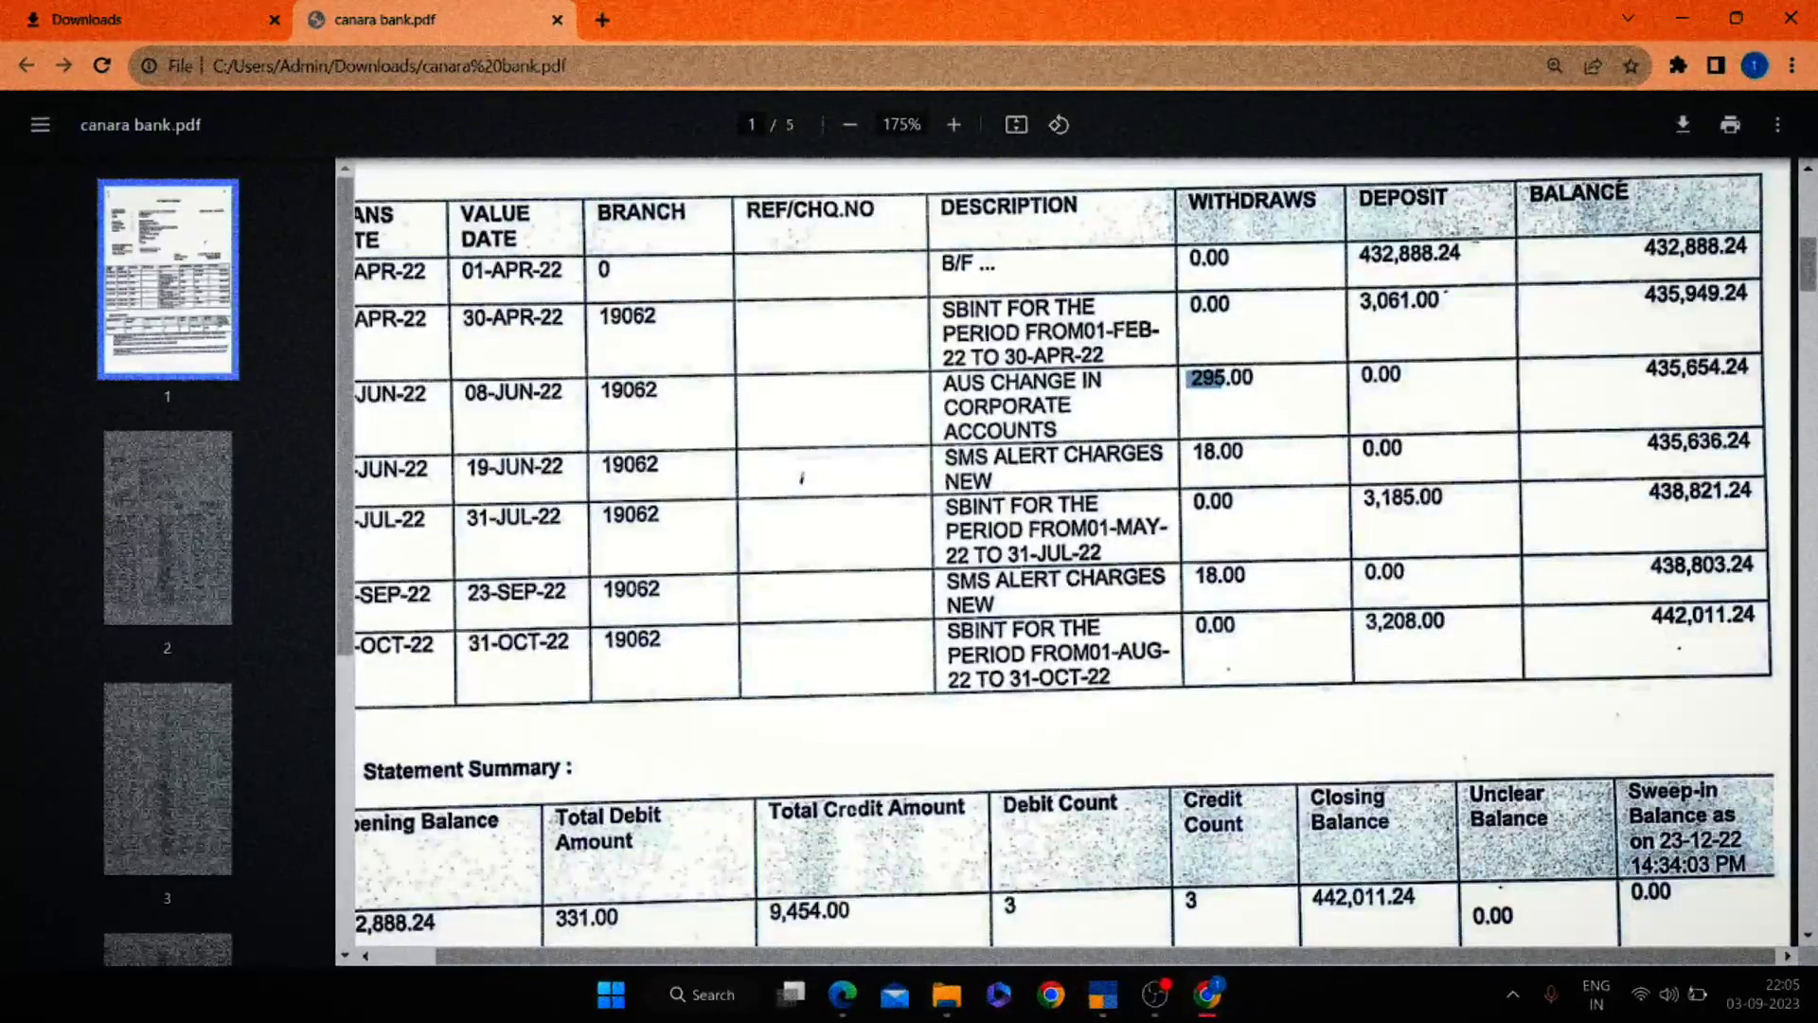
{"action": "key", "text": "alt+Tab"}
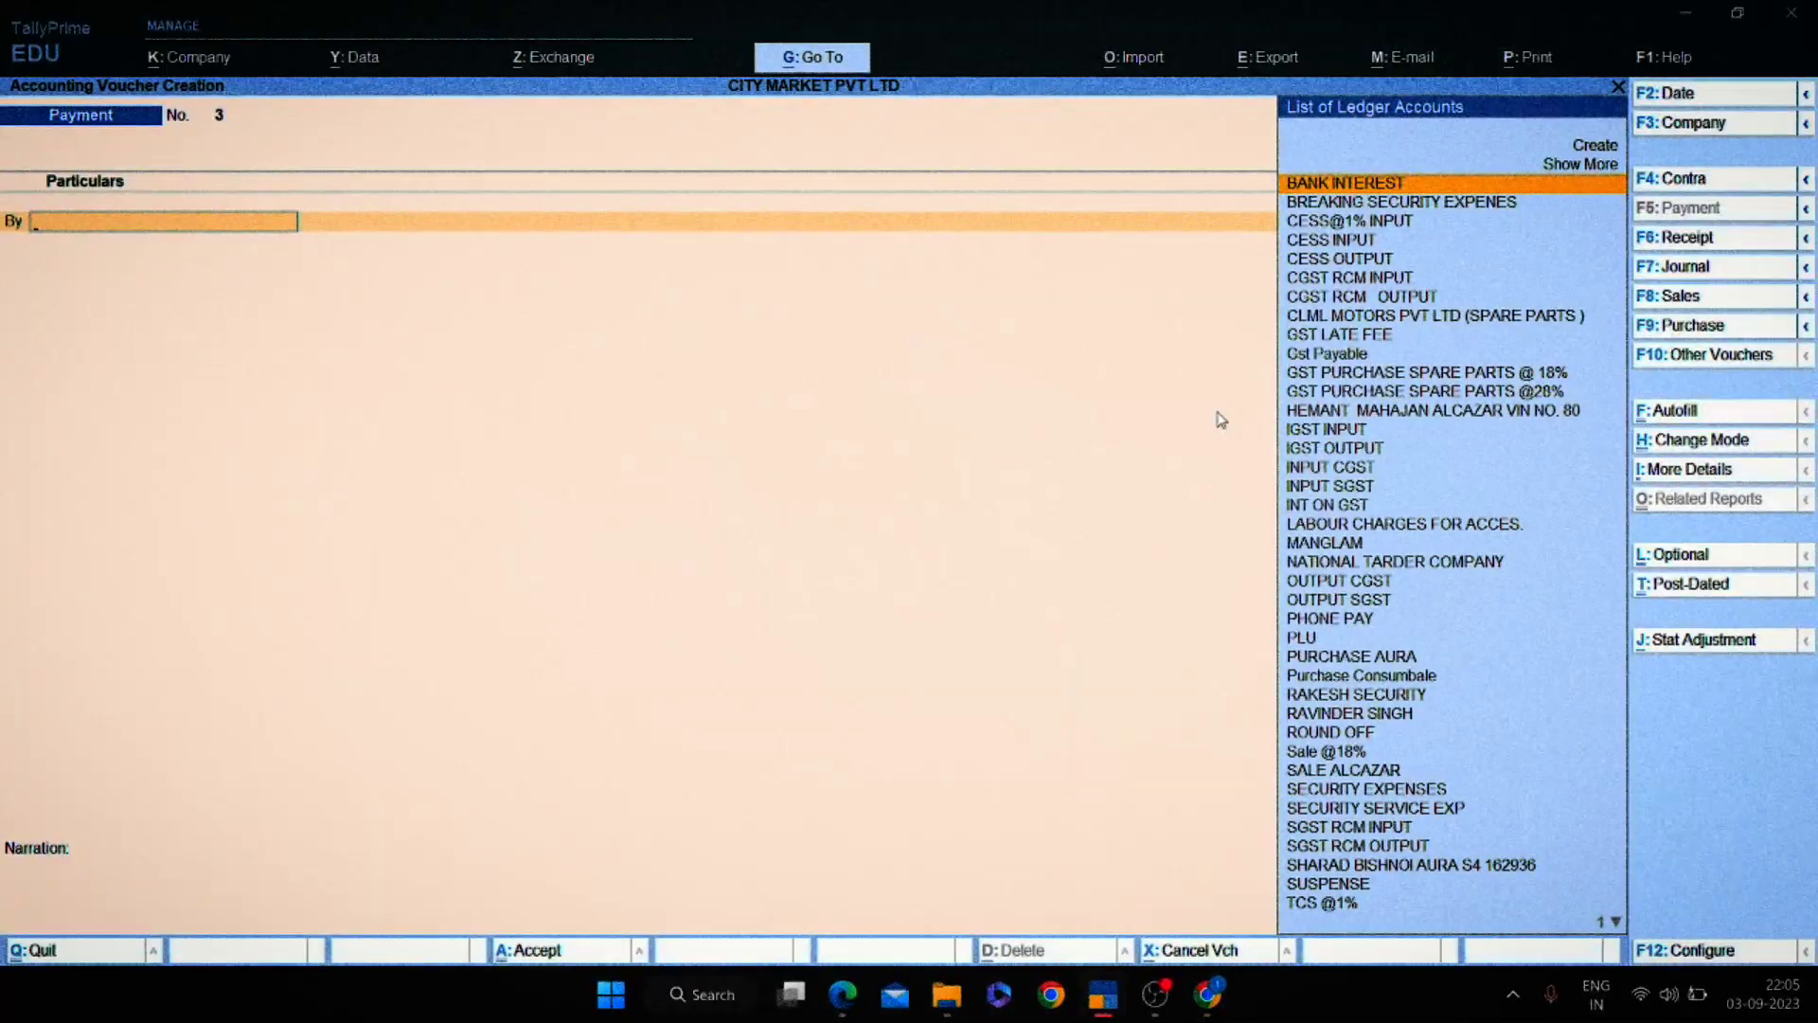
{"action": "type", "text": "B"}
{"action": "key", "text": "BackSpace"}
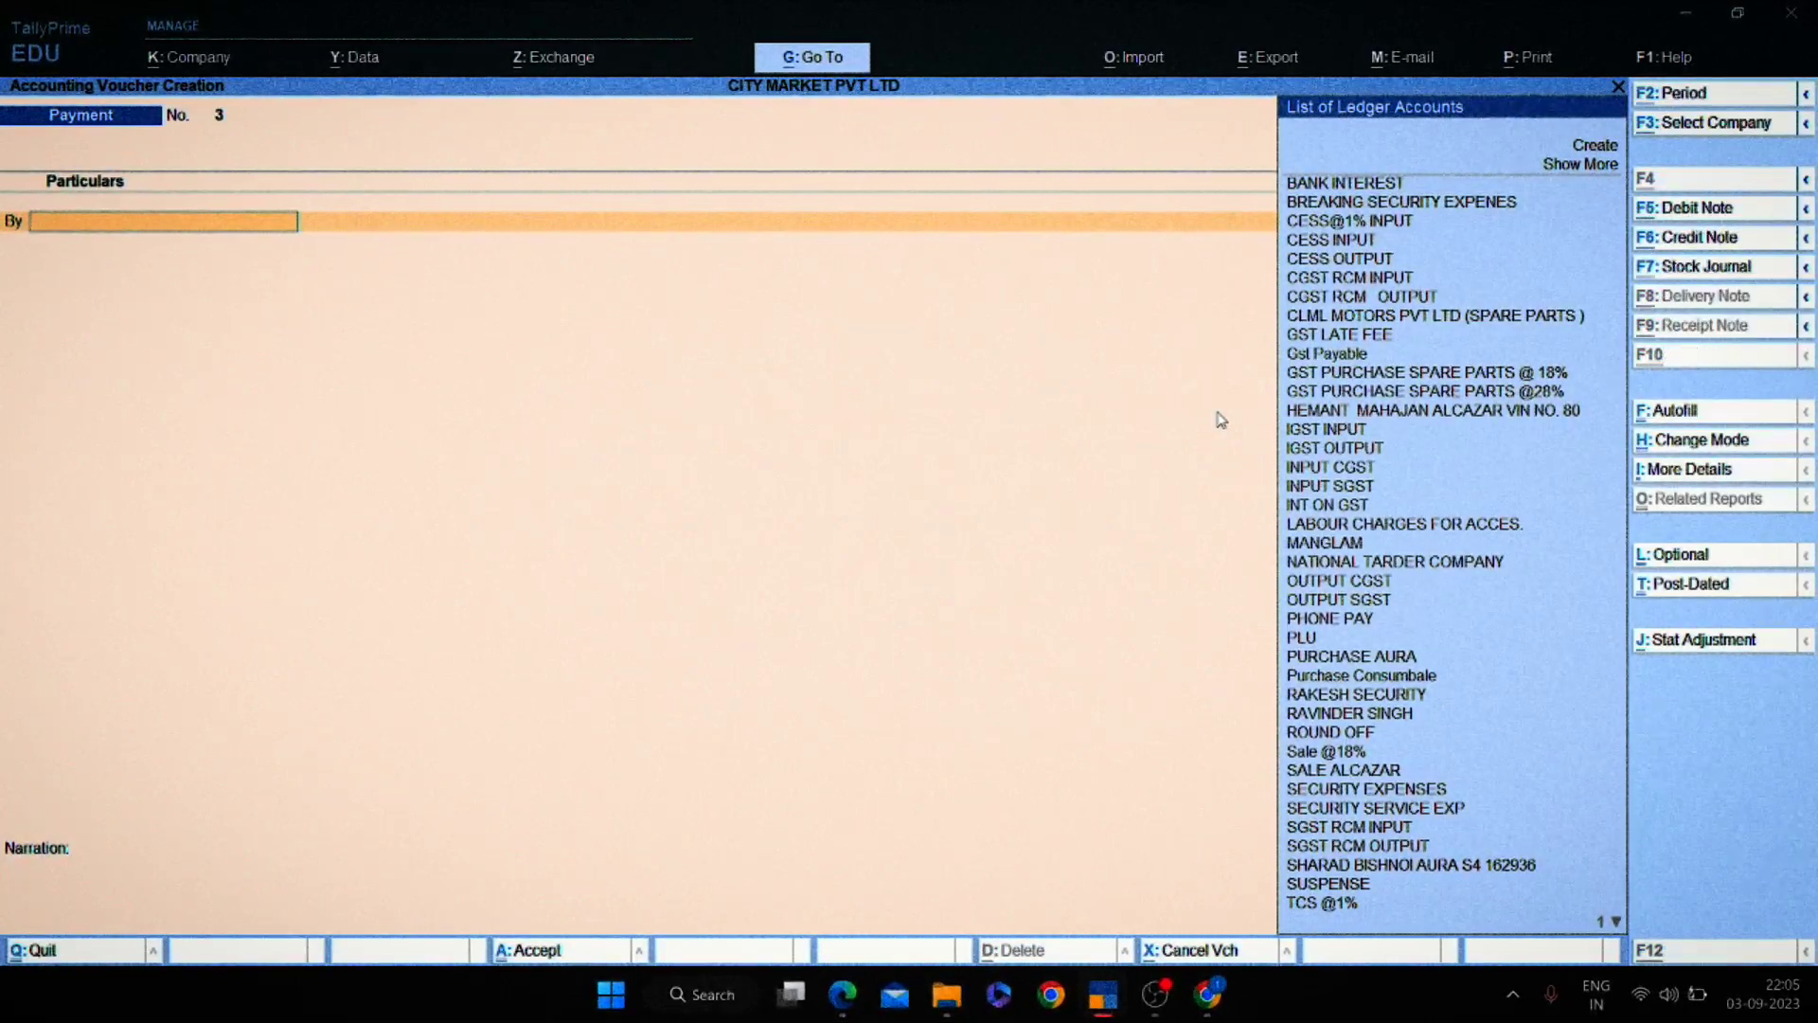
{"action": "key", "text": "alt+c"}
Name the new ledger after the payee and save it under Sundry Creditors.
{"action": "type", "text": "RA"}
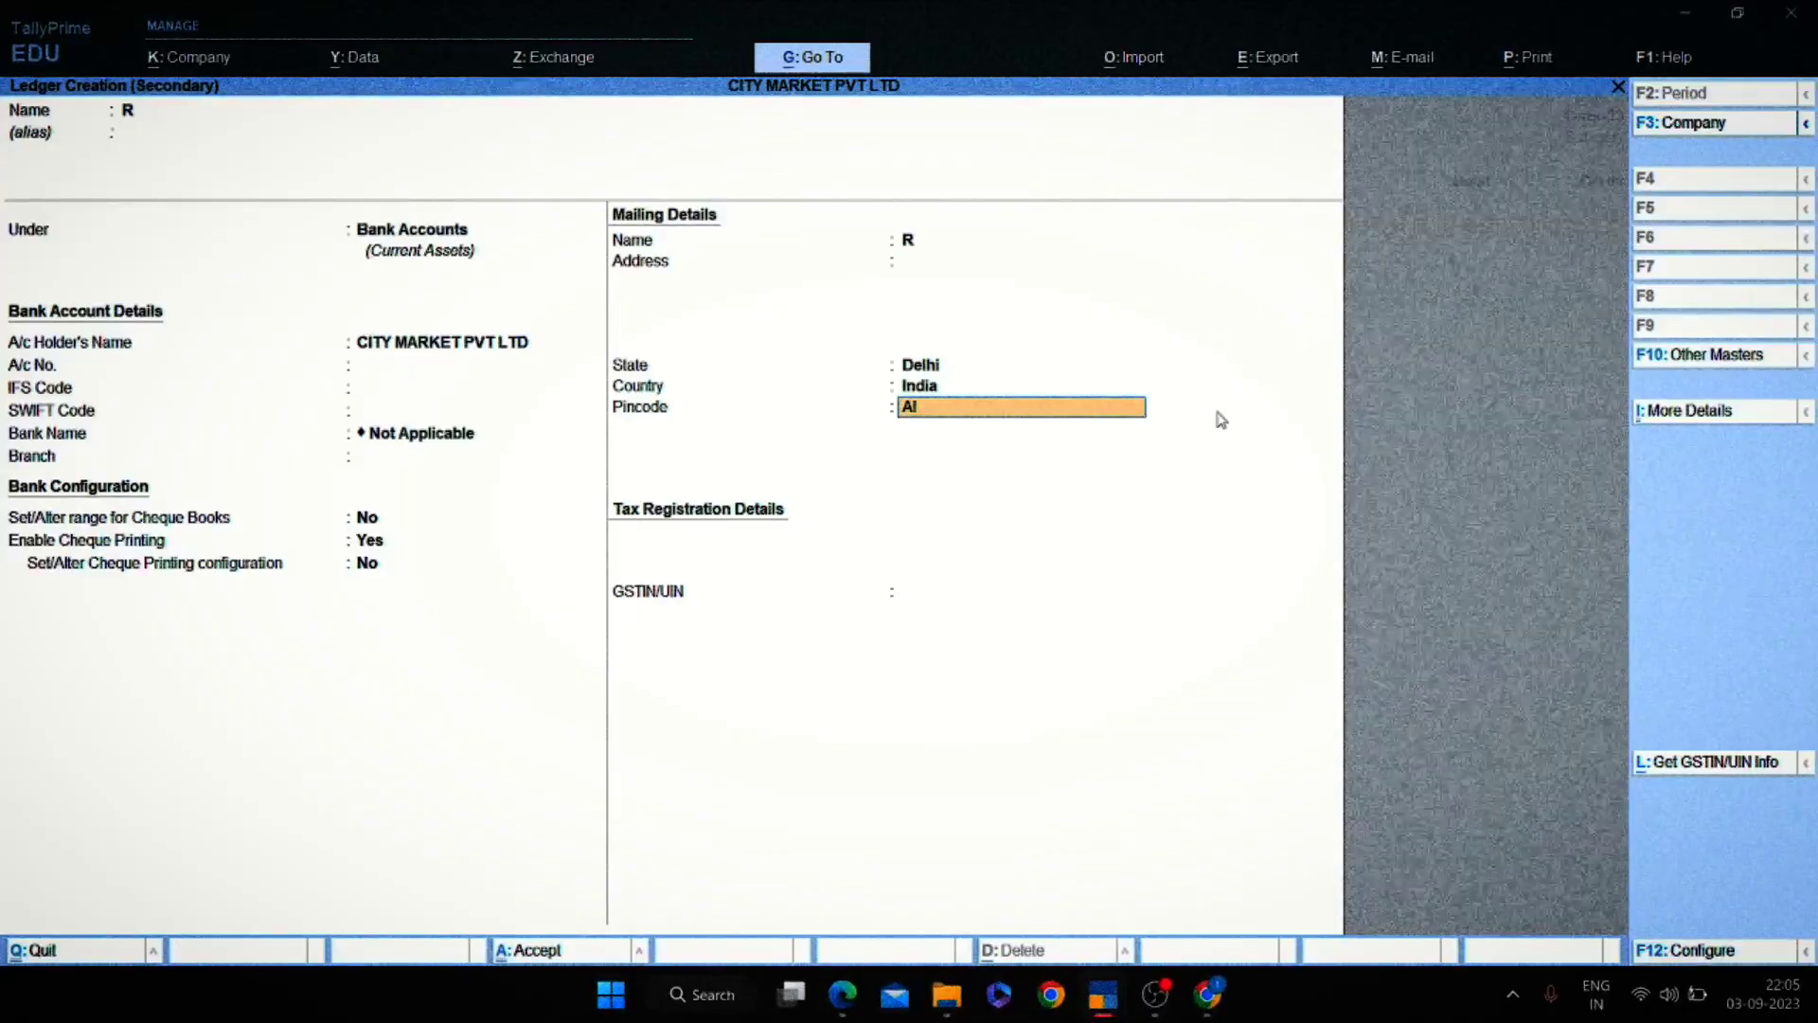
{"action": "key", "text": "BackSpace"}
{"action": "key", "text": "BackSpace"}
{"action": "key", "text": "BackSpace"}
{"action": "key", "text": "BackSpace"}
{"action": "key", "text": "BackSpace"}
{"action": "key", "text": "BackSpace"}
{"action": "key", "text": "BackSpace"}
{"action": "key", "text": "BackSpace"}
{"action": "key", "text": "BackSpace"}
{"action": "key", "text": "BackSpace"}
{"action": "key", "text": "BackSpace"}
{"action": "key", "text": "BackSpace"}
{"action": "key", "text": "BackSpace"}
{"action": "key", "text": "BackSpace"}
{"action": "key", "text": "BackSpace"}
{"action": "key", "text": "BackSpace"}
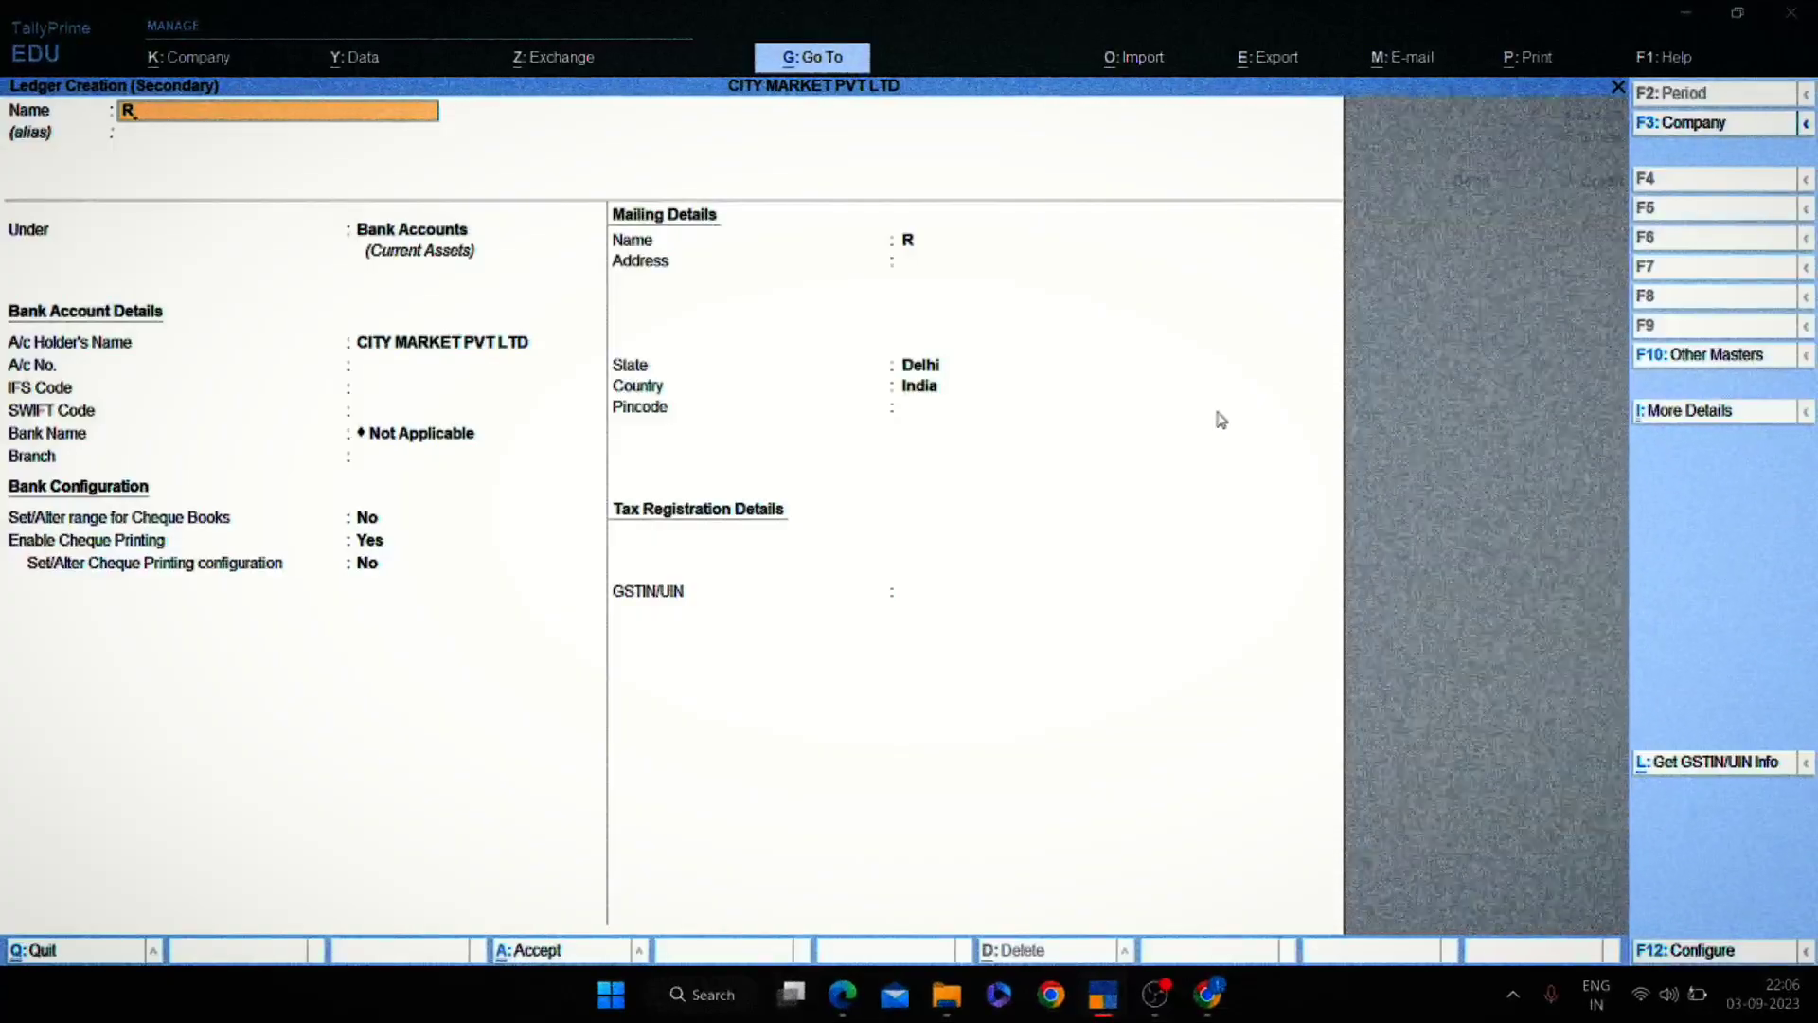
{"action": "type", "text": "r"}
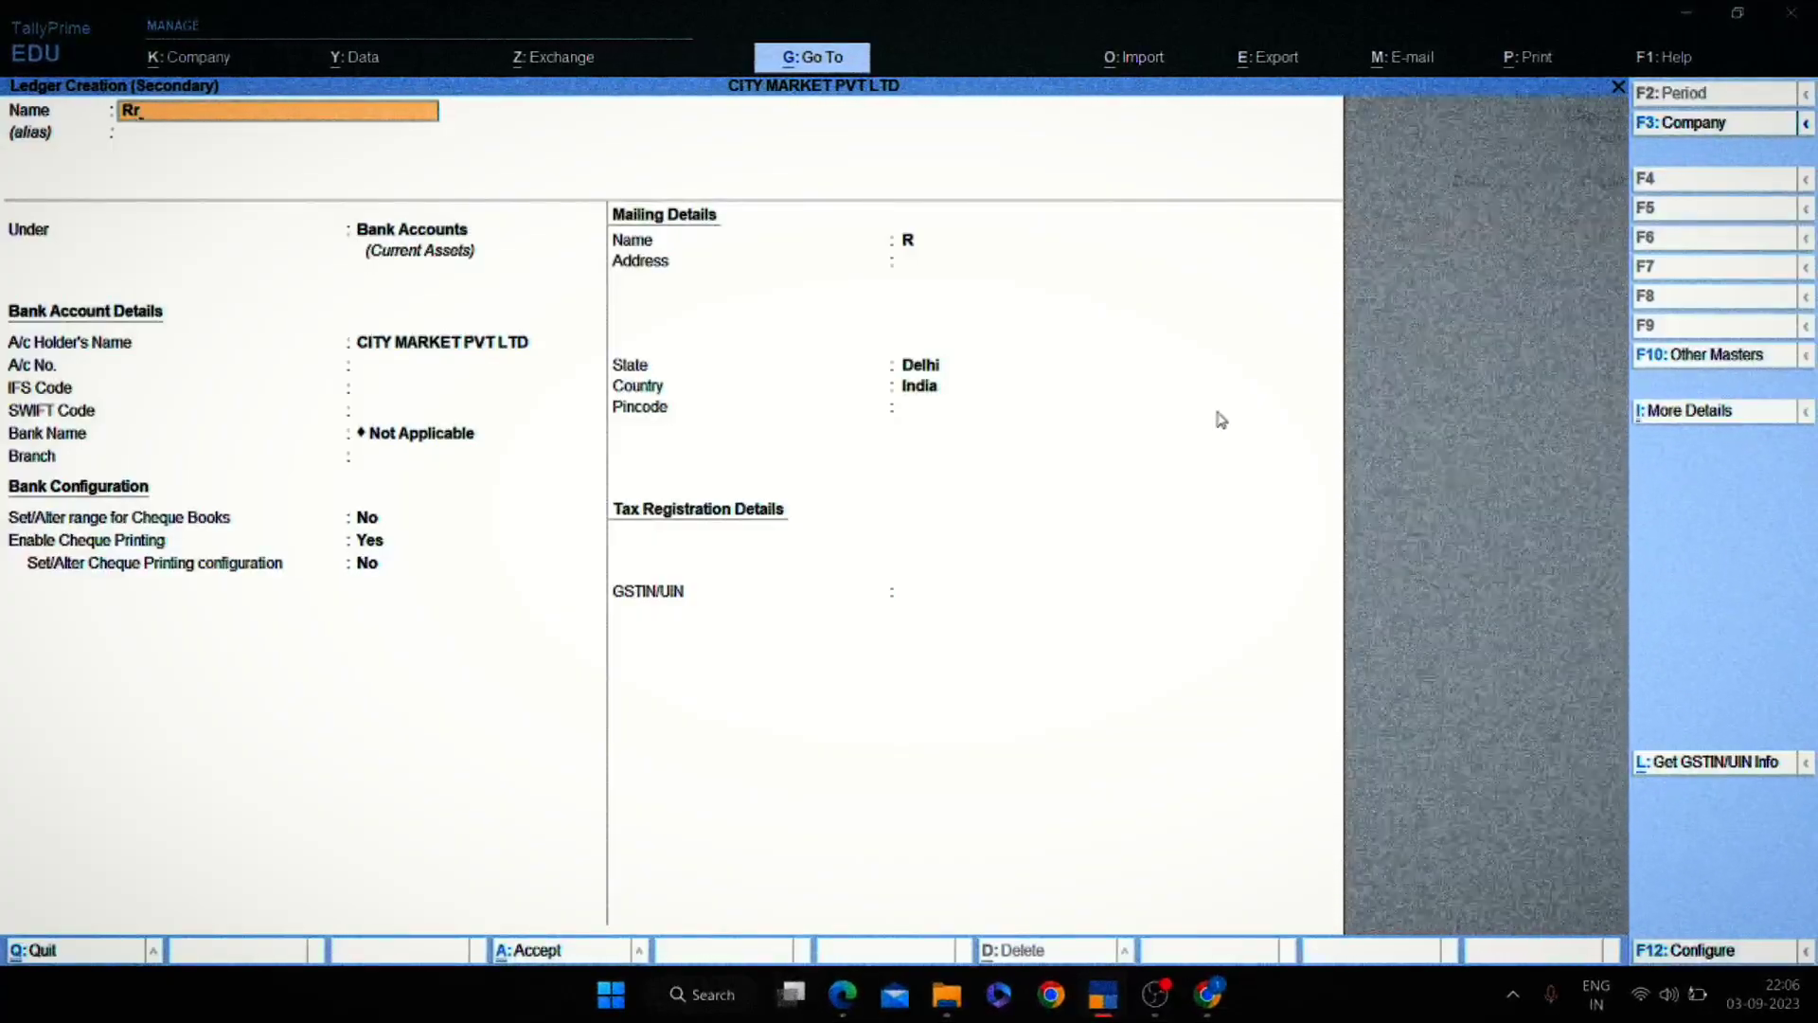
{"action": "key", "text": "BackSpace"}
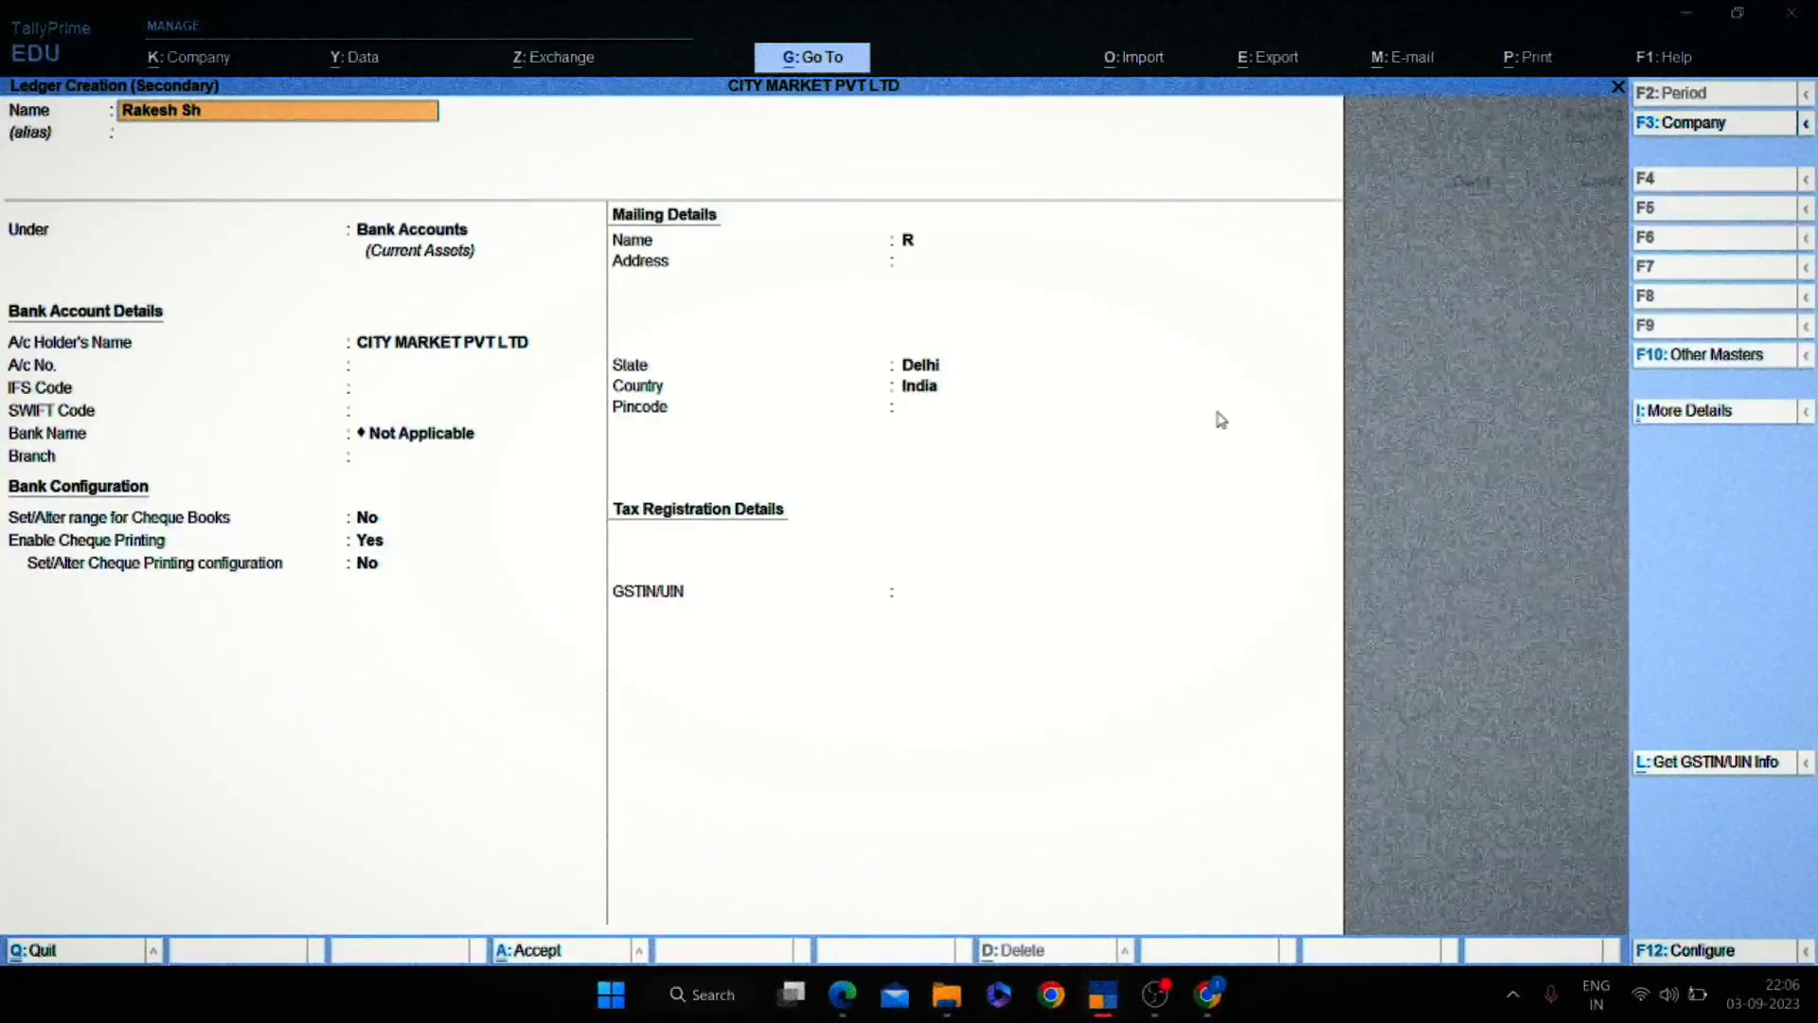
{"action": "key", "text": "Return"}
{"action": "key", "text": "Return"}
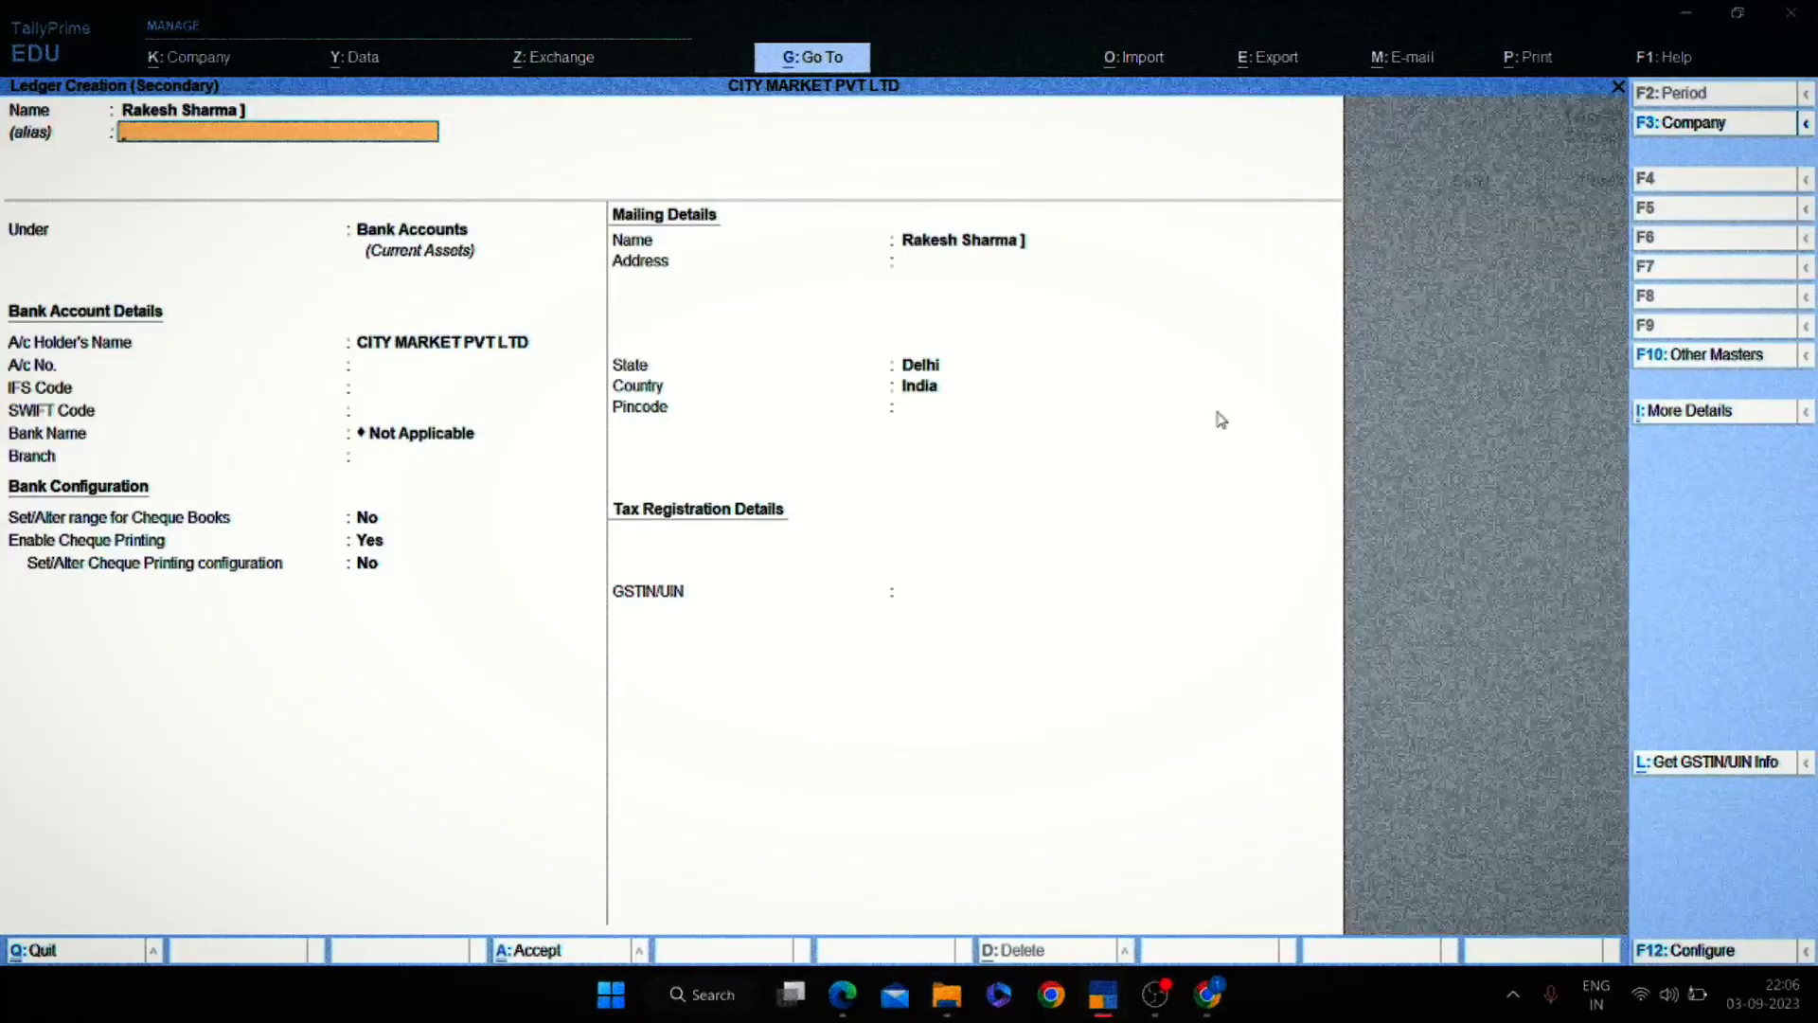
{"action": "type", "text": "Sund"}
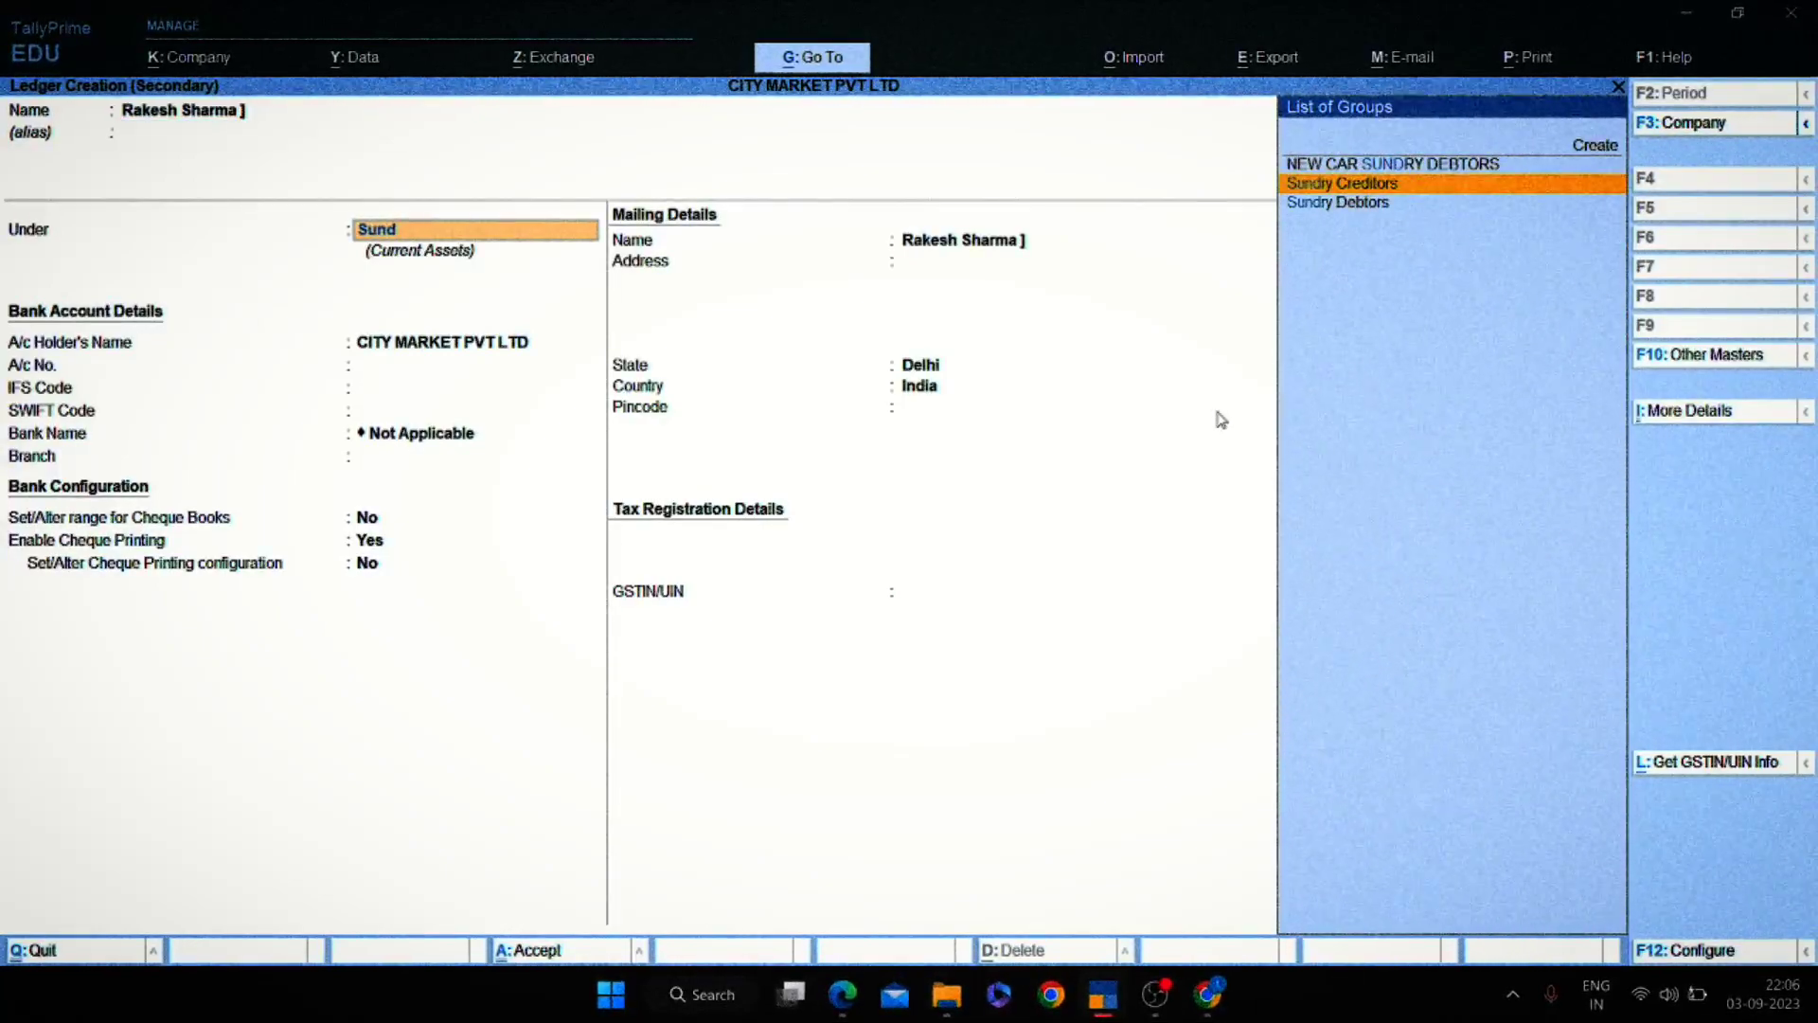
{"action": "key", "text": "Up"}
{"action": "key", "text": "ctrl+a"}
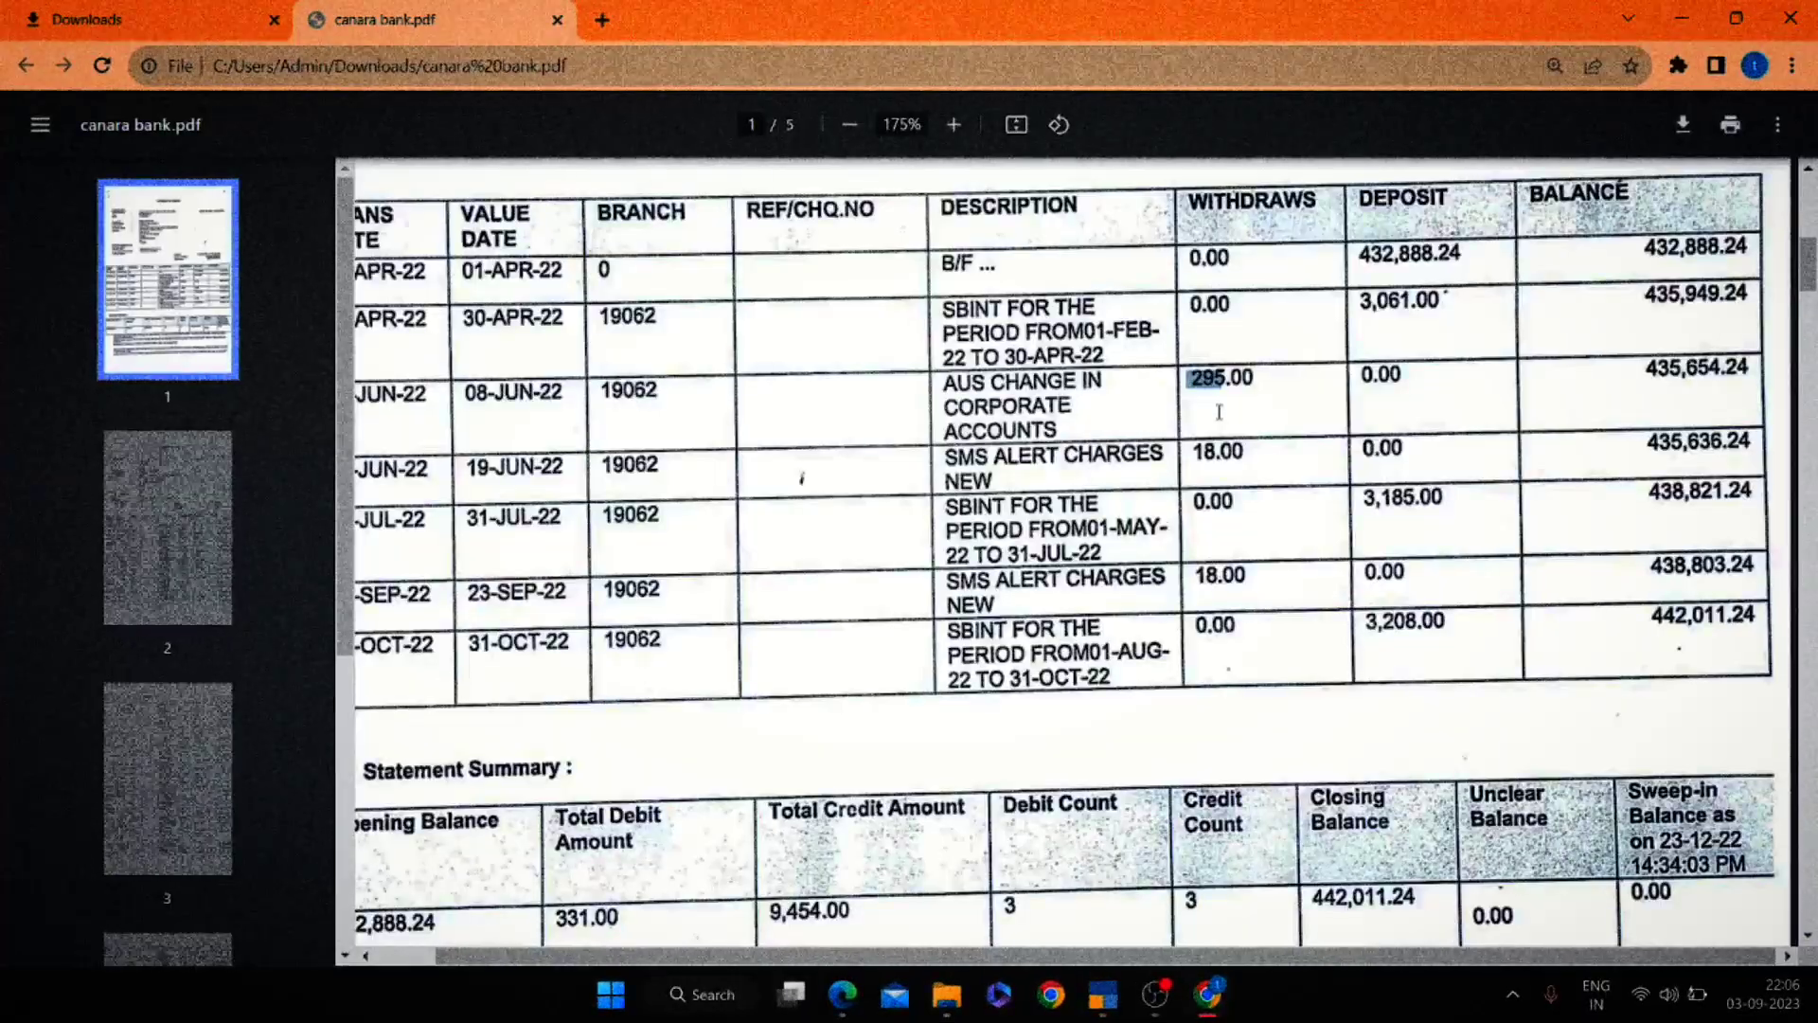
Debit the payee 295.00 on account, credit Canara Bank 000, and save the payment.
{"action": "type", "text": "295"}
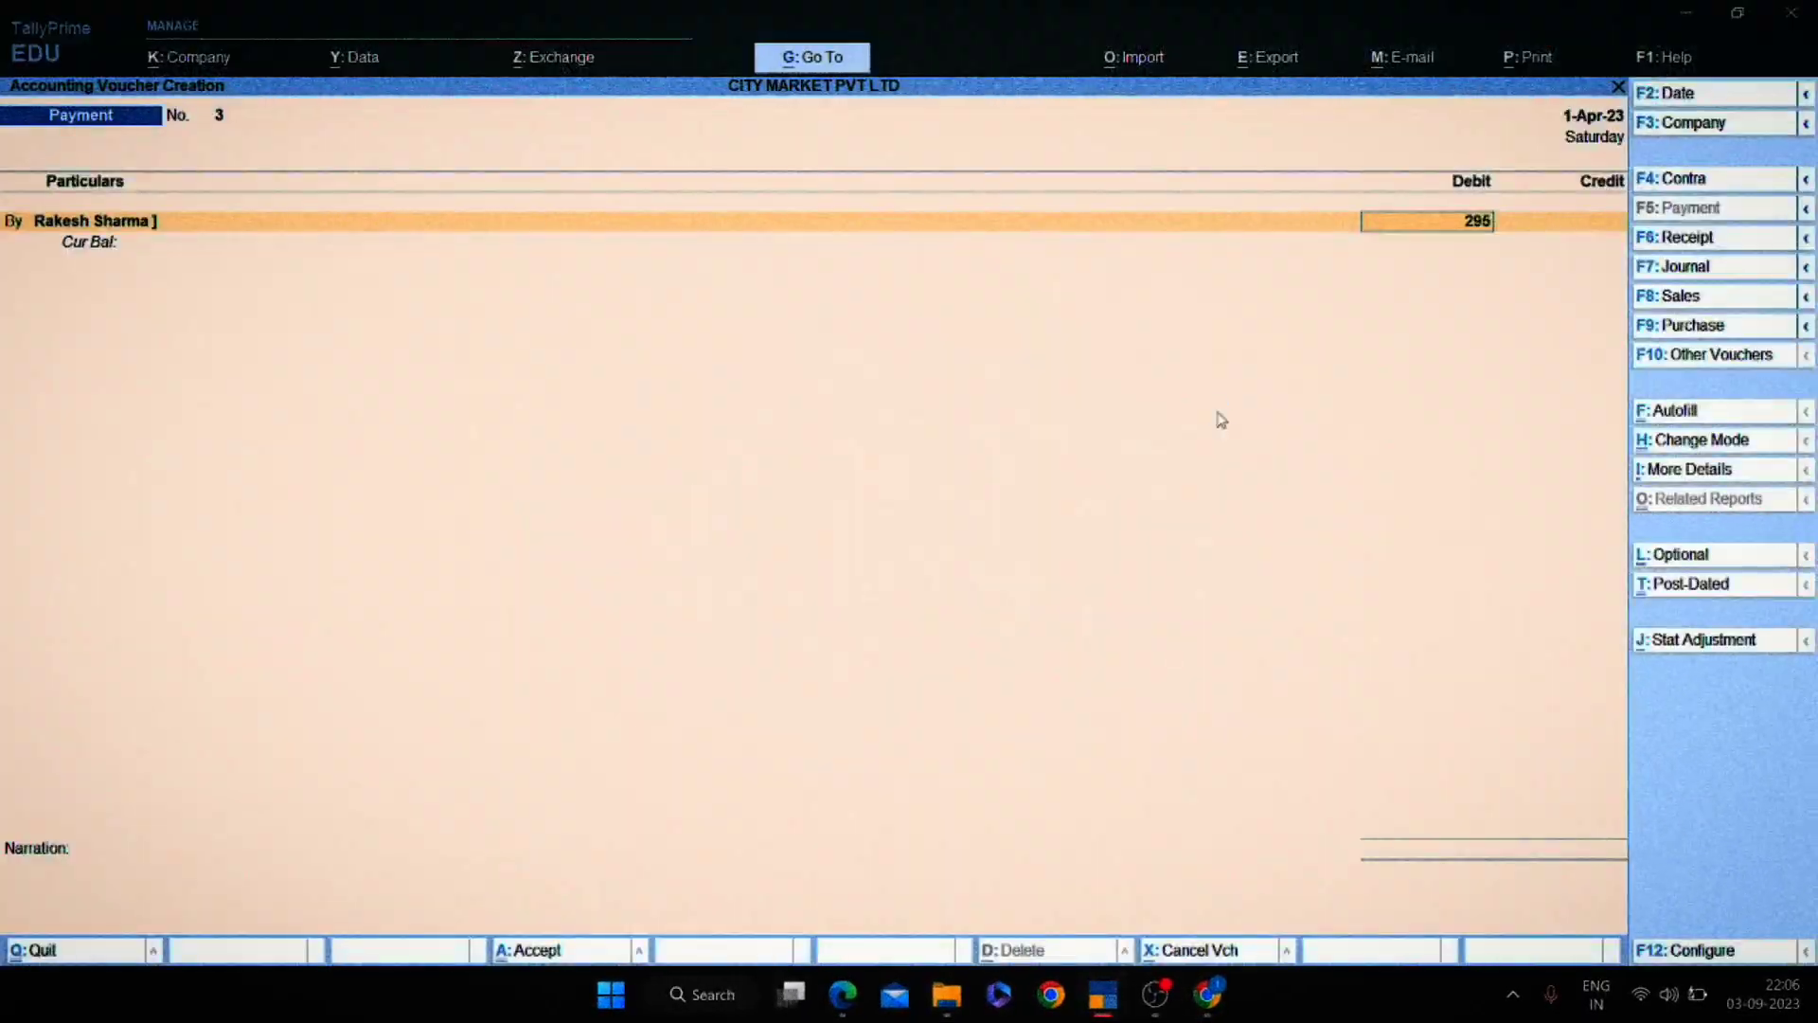
{"action": "key", "text": "Return"}
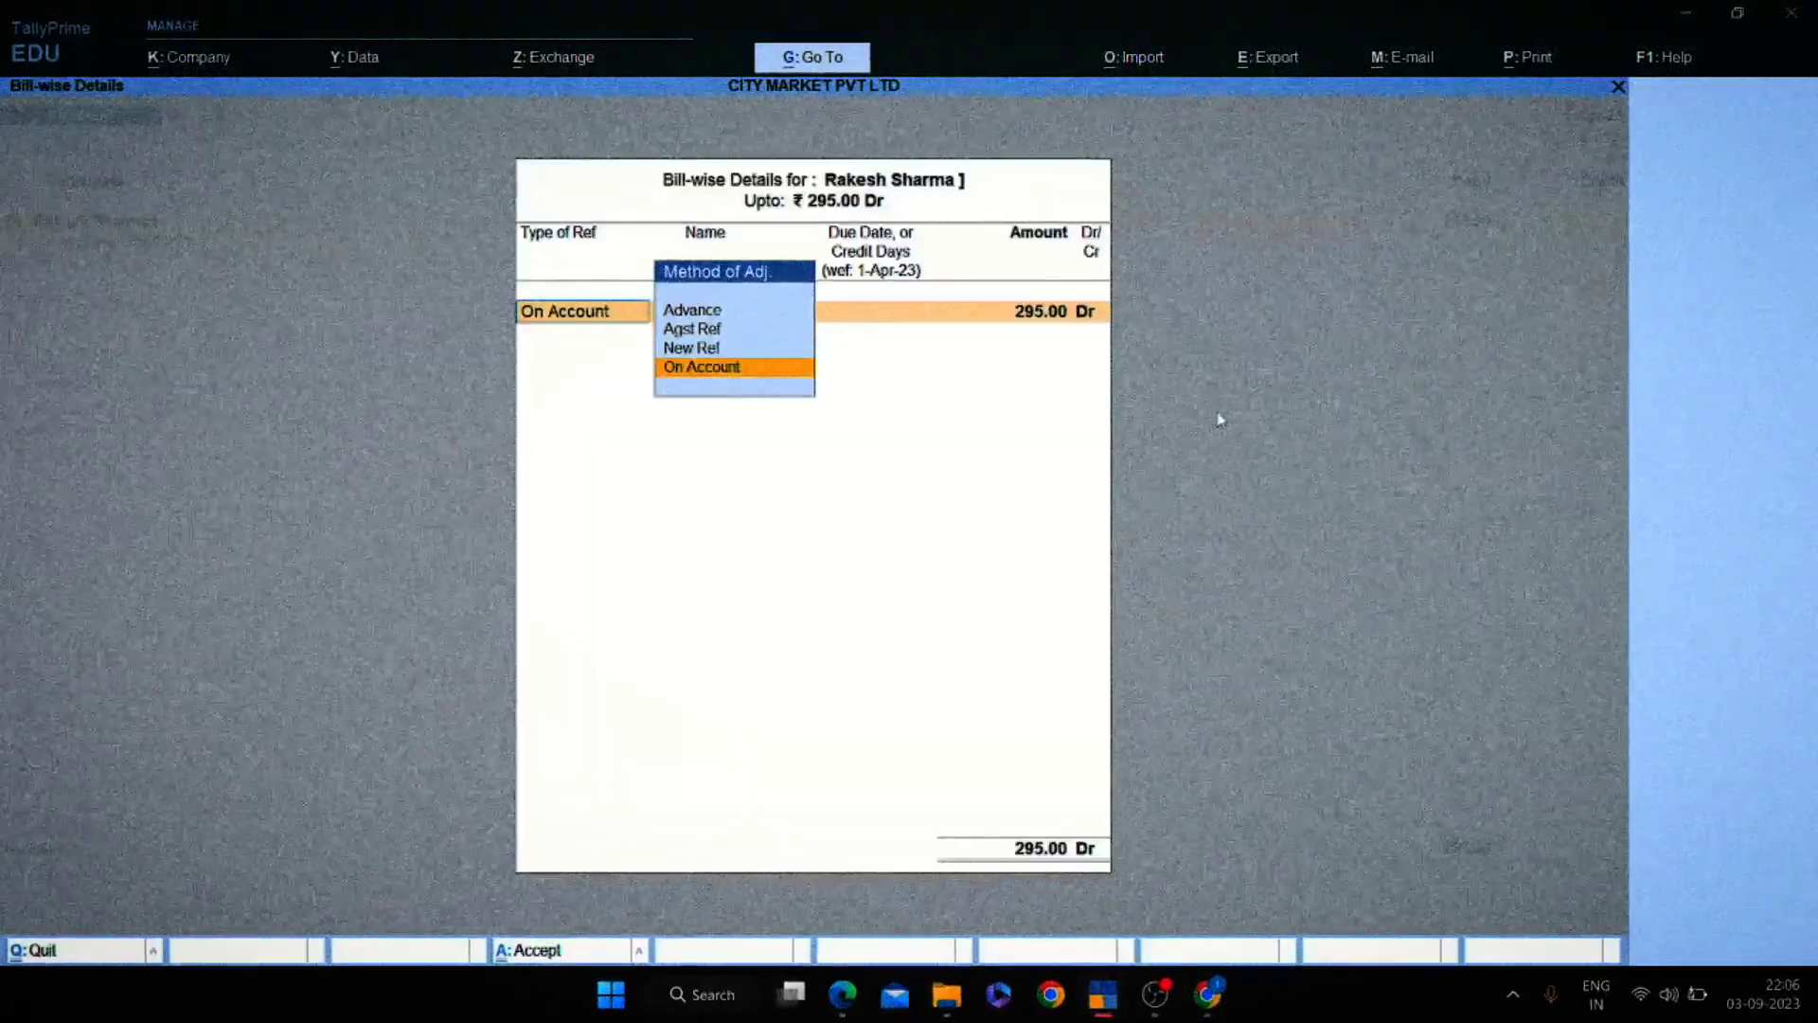
{"action": "key", "text": "Return"}
{"action": "key", "text": "Return"}
{"action": "key", "text": "Return"}
{"action": "key", "text": "Return"}
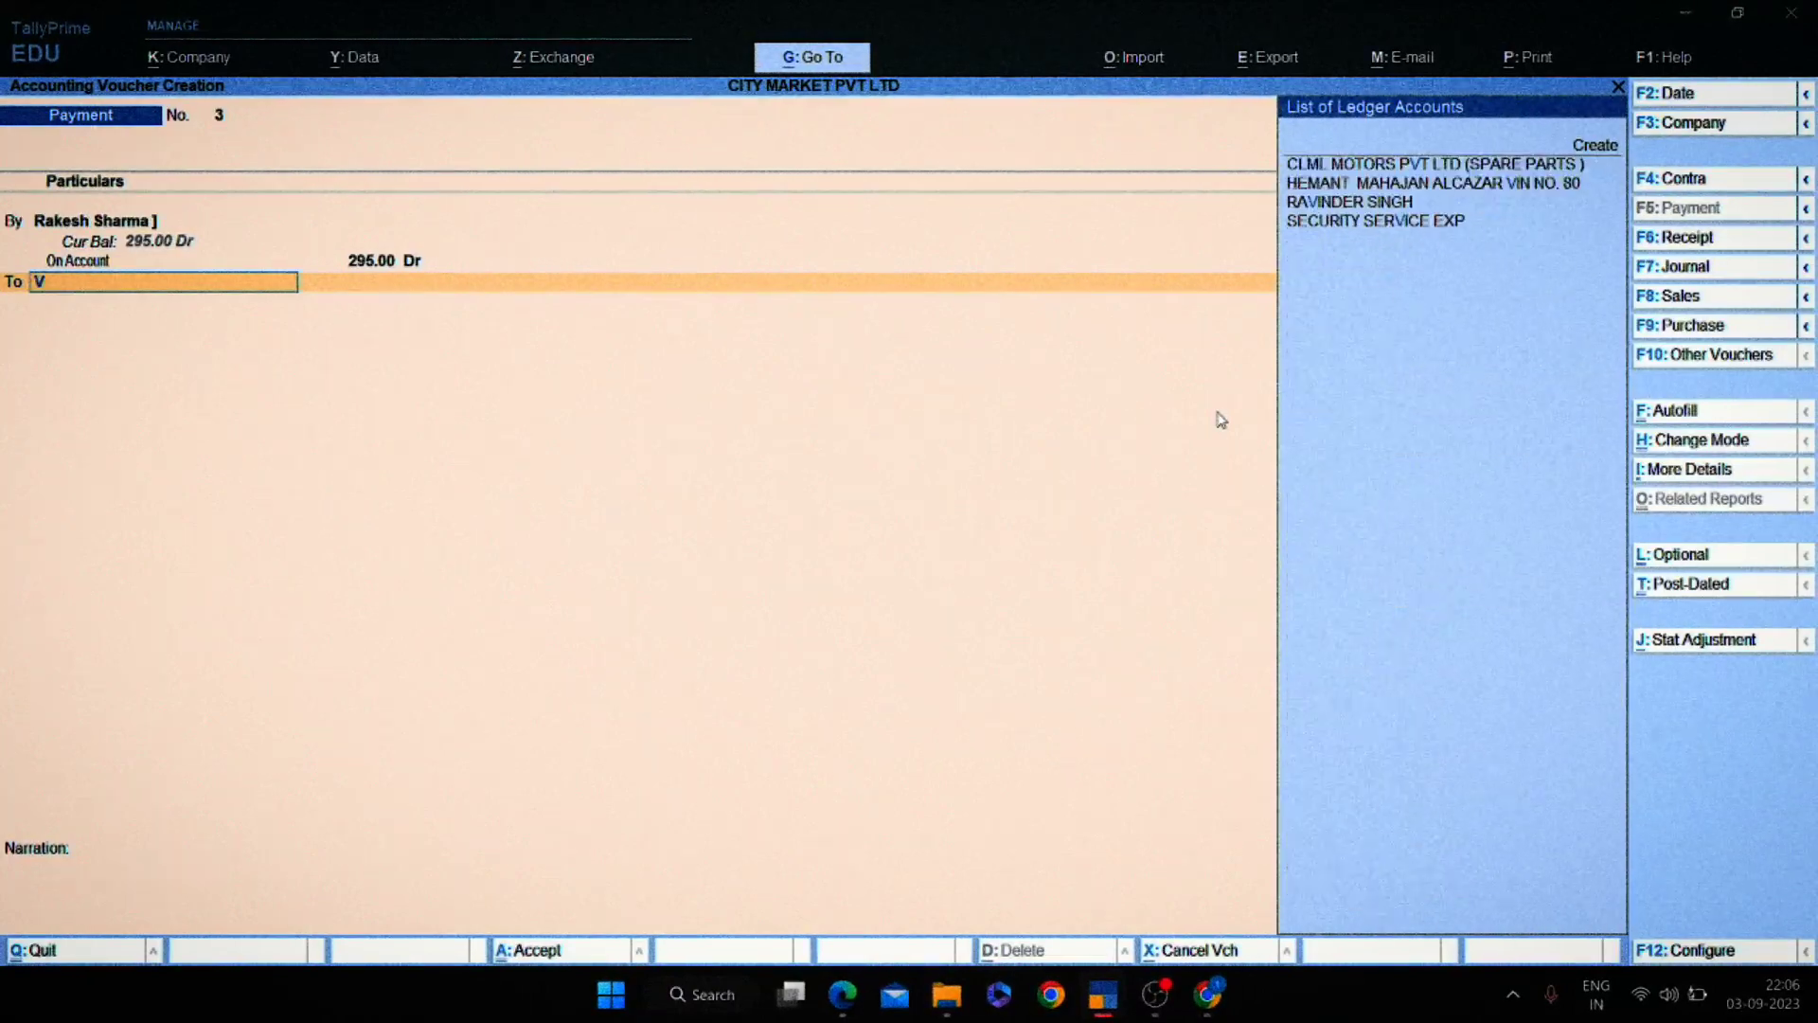
{"action": "type", "text": "ca"}
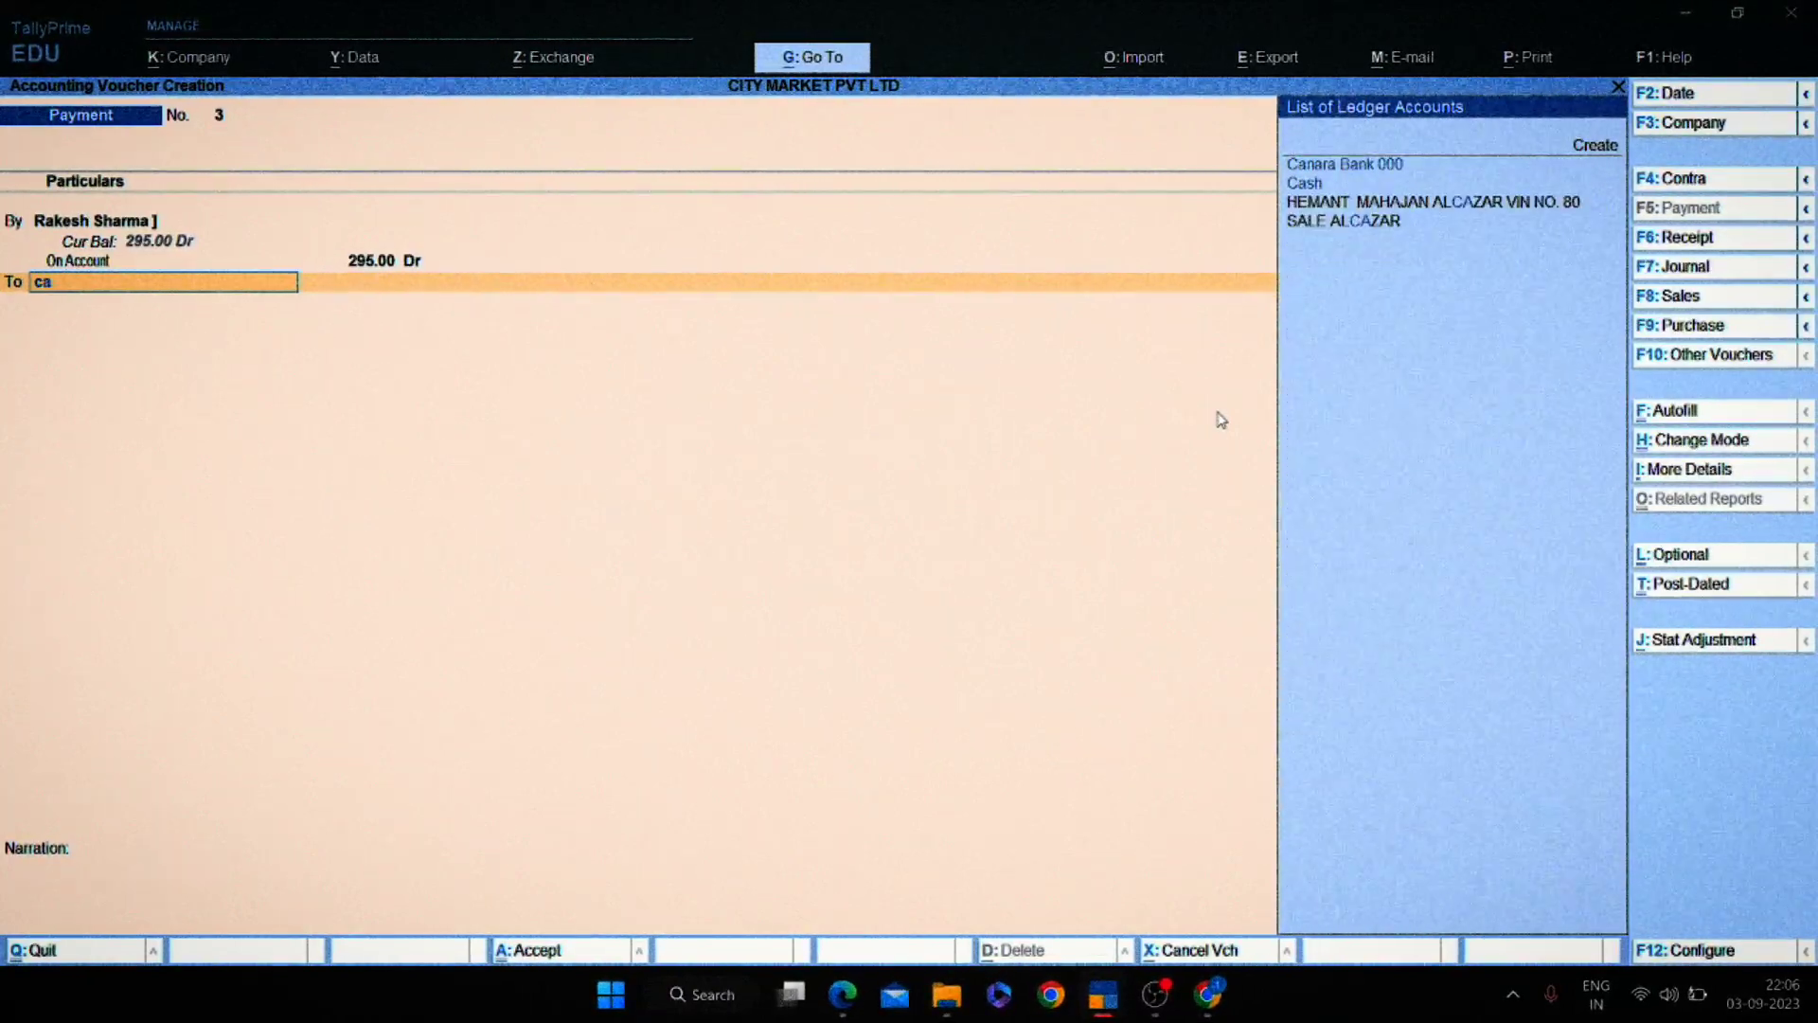
{"action": "key", "text": "Return"}
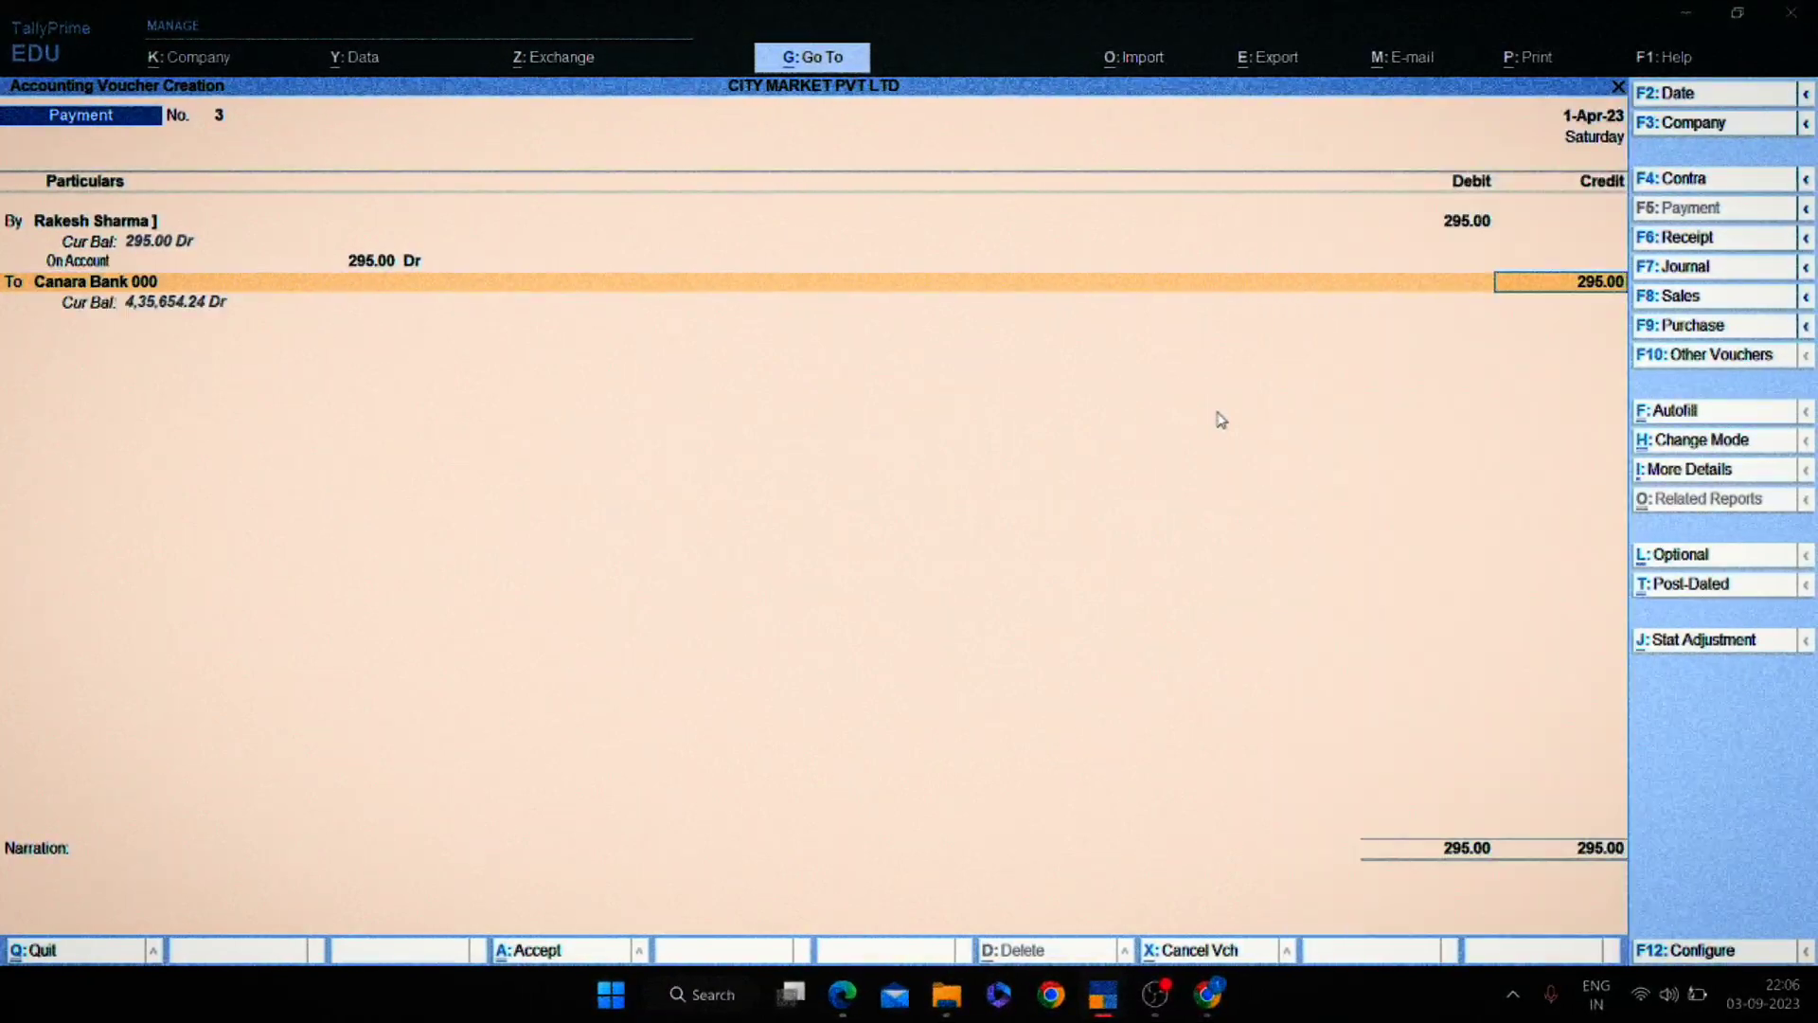
{"action": "key", "text": "Return"}
{"action": "key", "text": "Return"}
{"action": "key", "text": "Return"}
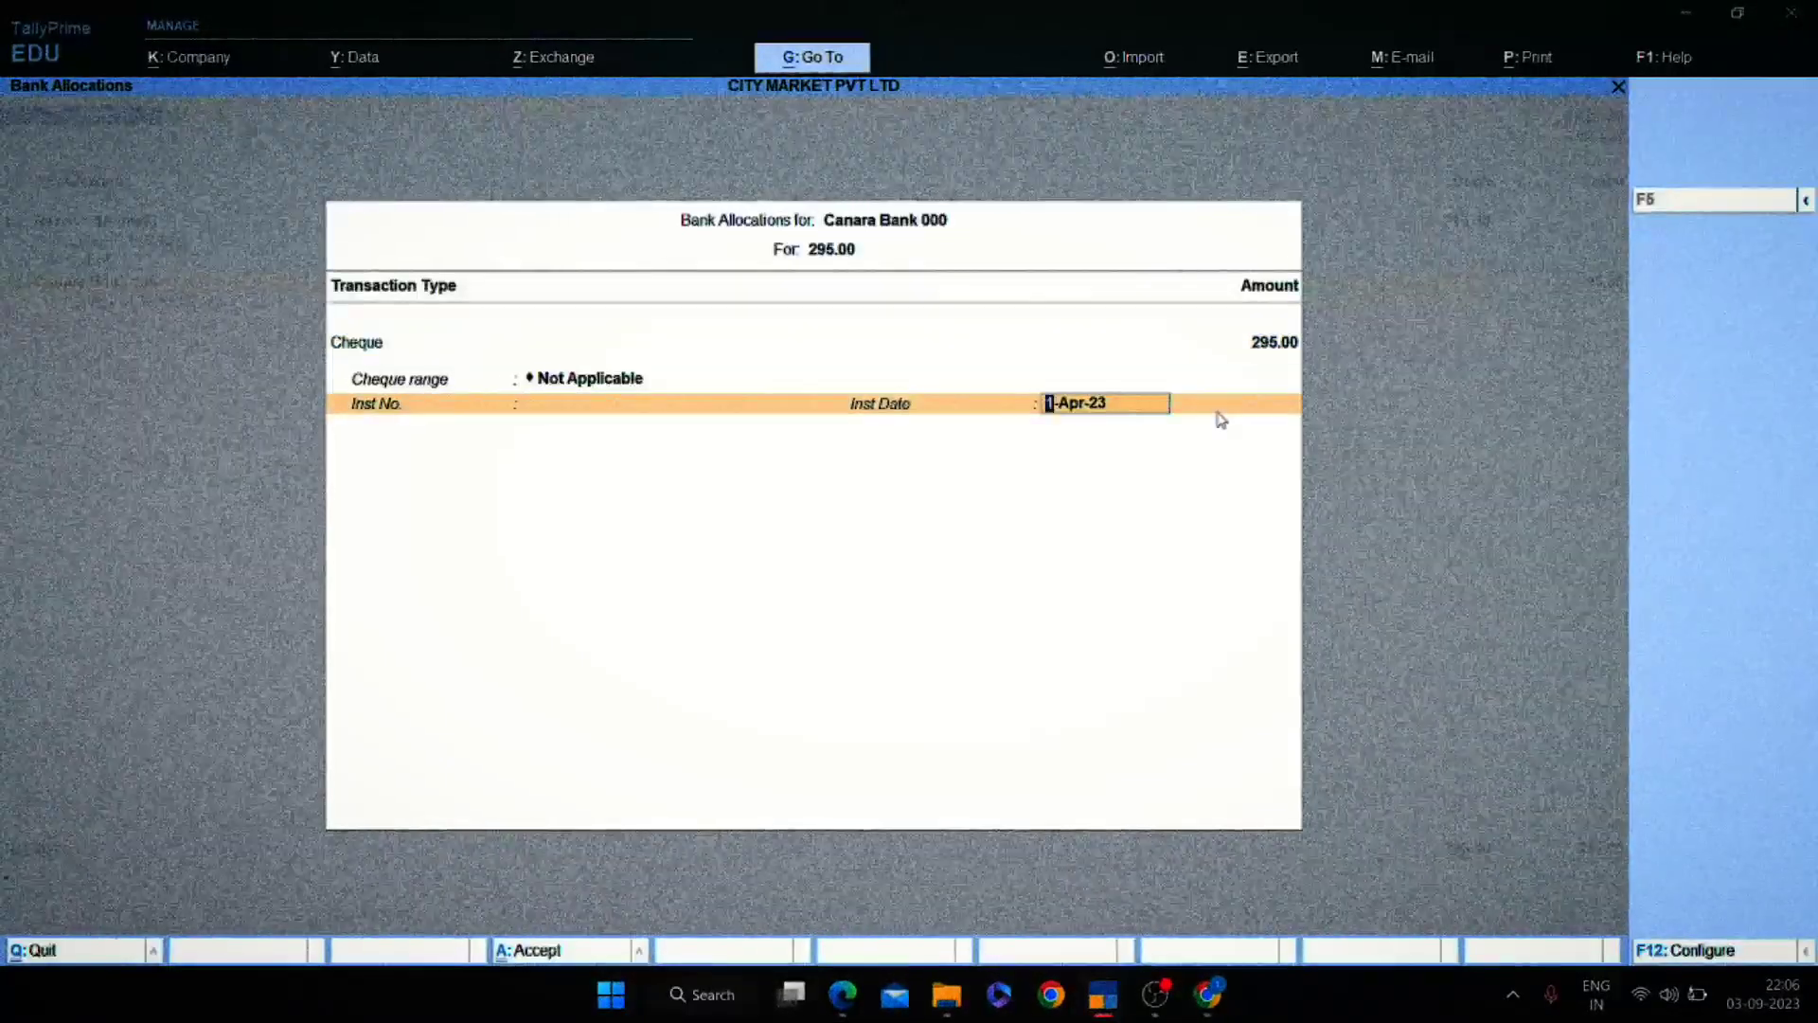
{"action": "key", "text": "Return"}
{"action": "key", "text": "Return"}
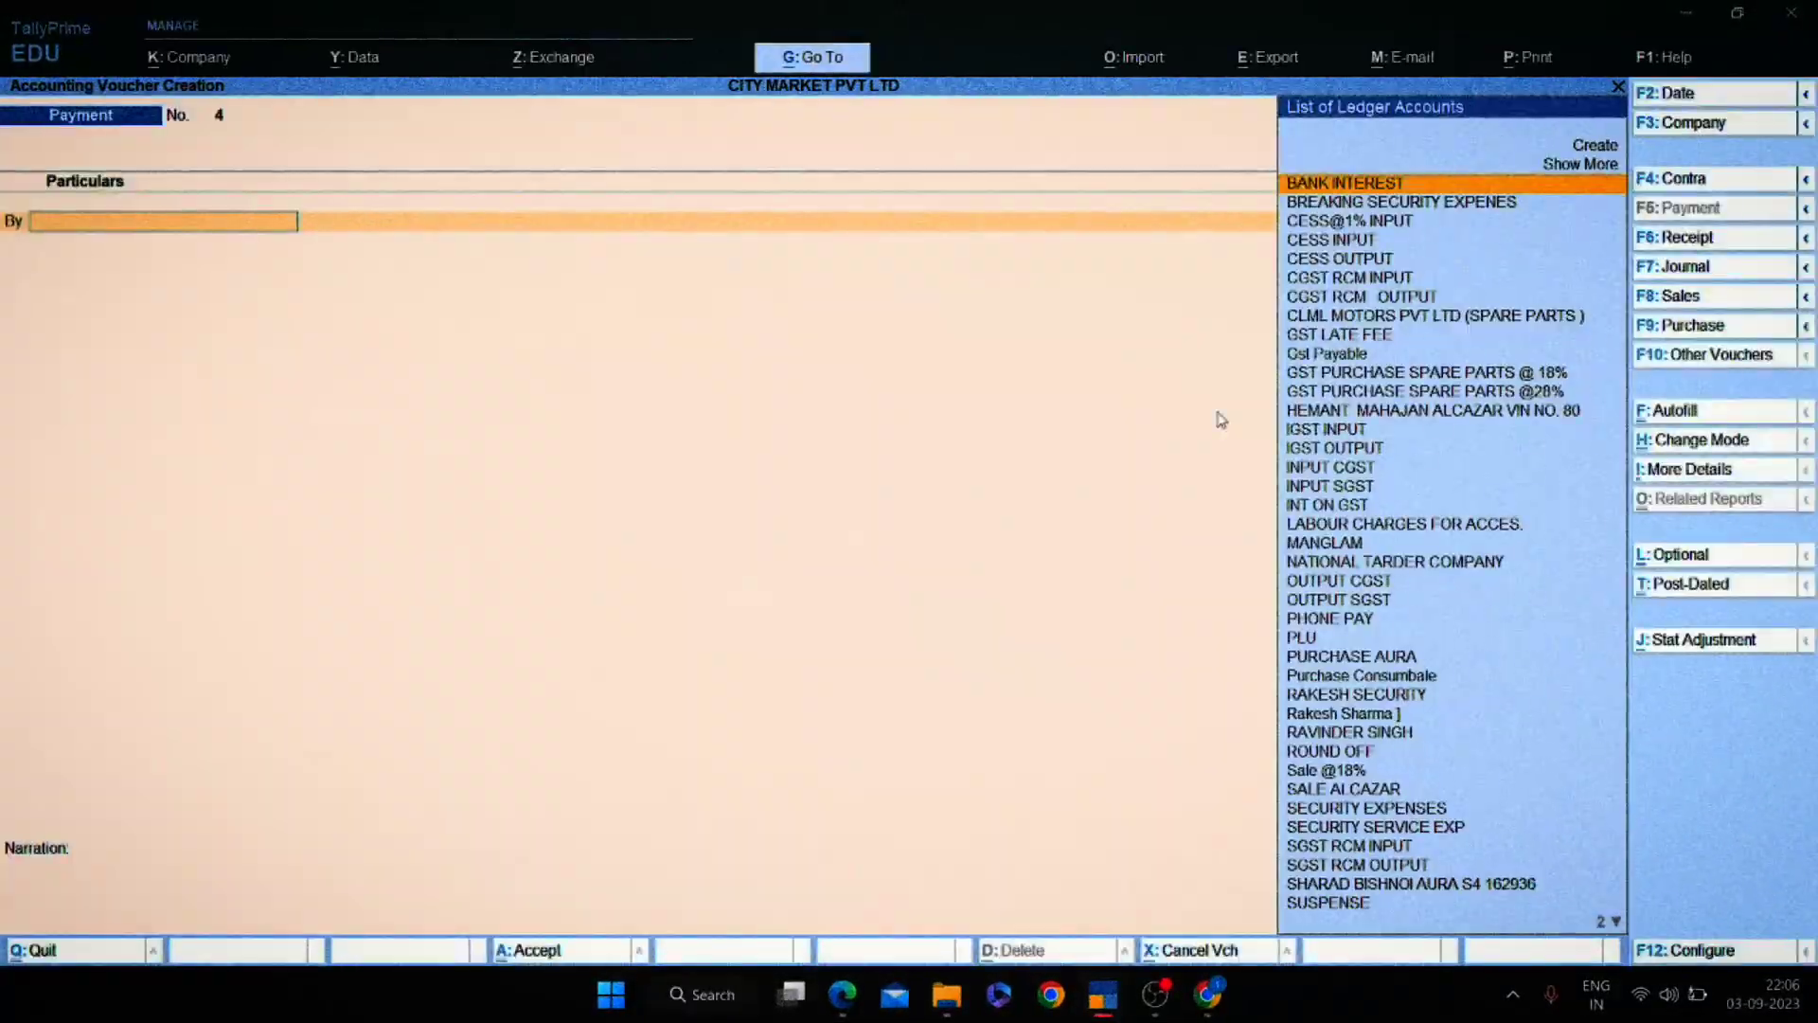
{"action": "key", "text": "Escape"}
Open the Canara Bank 000 ledger vouchers from the Account Books reports.
{"action": "key", "text": "a"}
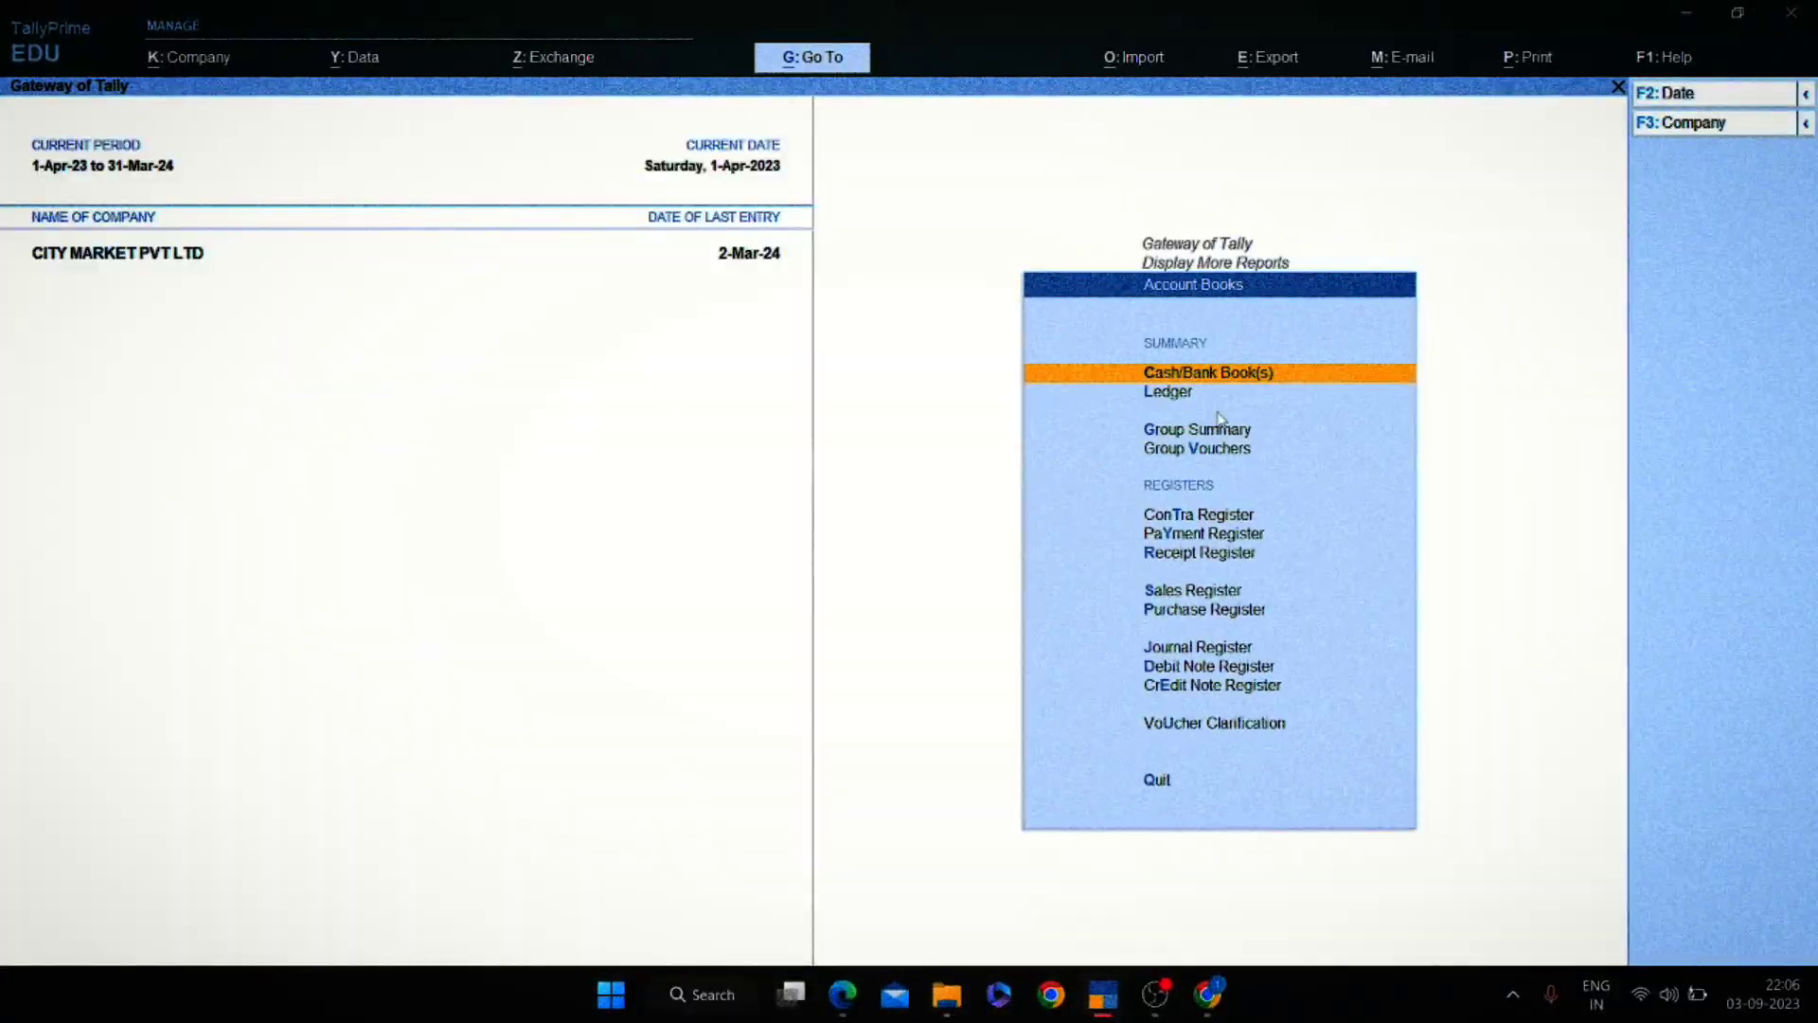
{"action": "key", "text": "Return"}
{"action": "key", "text": "Escape"}
{"action": "key", "text": "Escape"}
{"action": "key", "text": "Escape"}
{"action": "key", "text": "Escape"}
{"action": "key", "text": "Escape"}
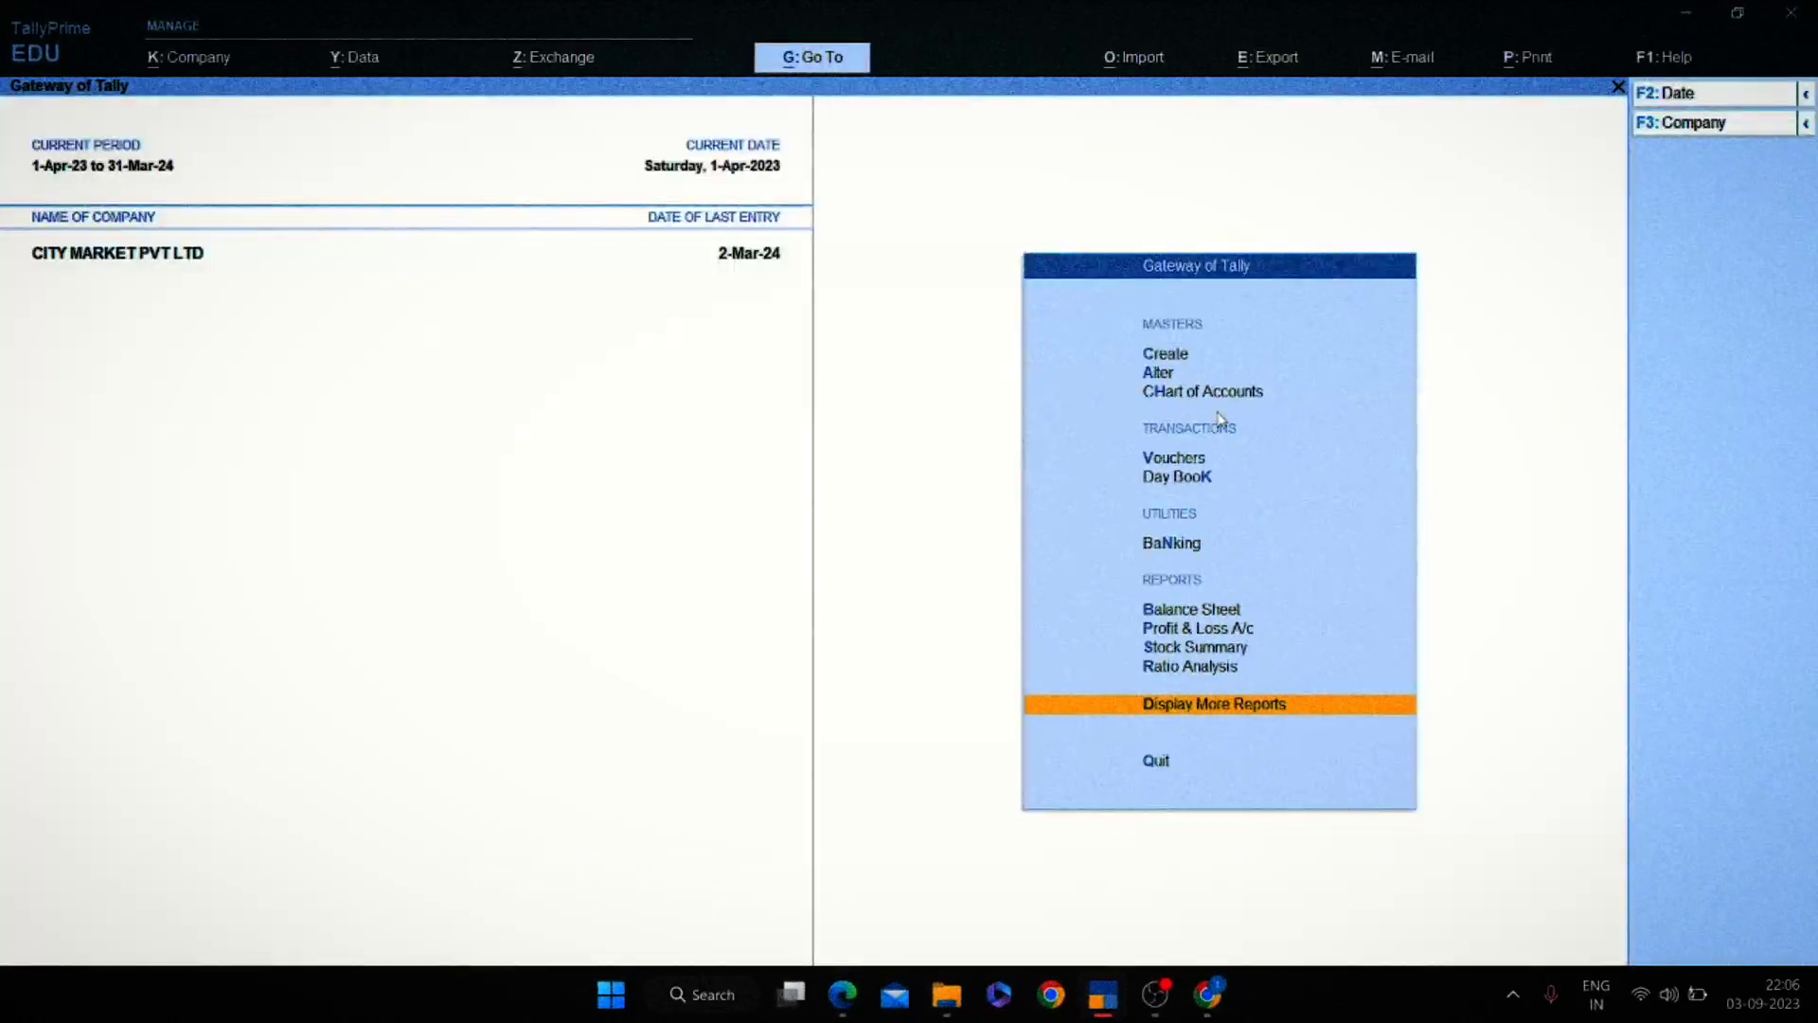
{"action": "key", "text": "d"}
{"action": "key", "text": "a"}
{"action": "key", "text": "Return"}
{"action": "type", "text": "Canar"}
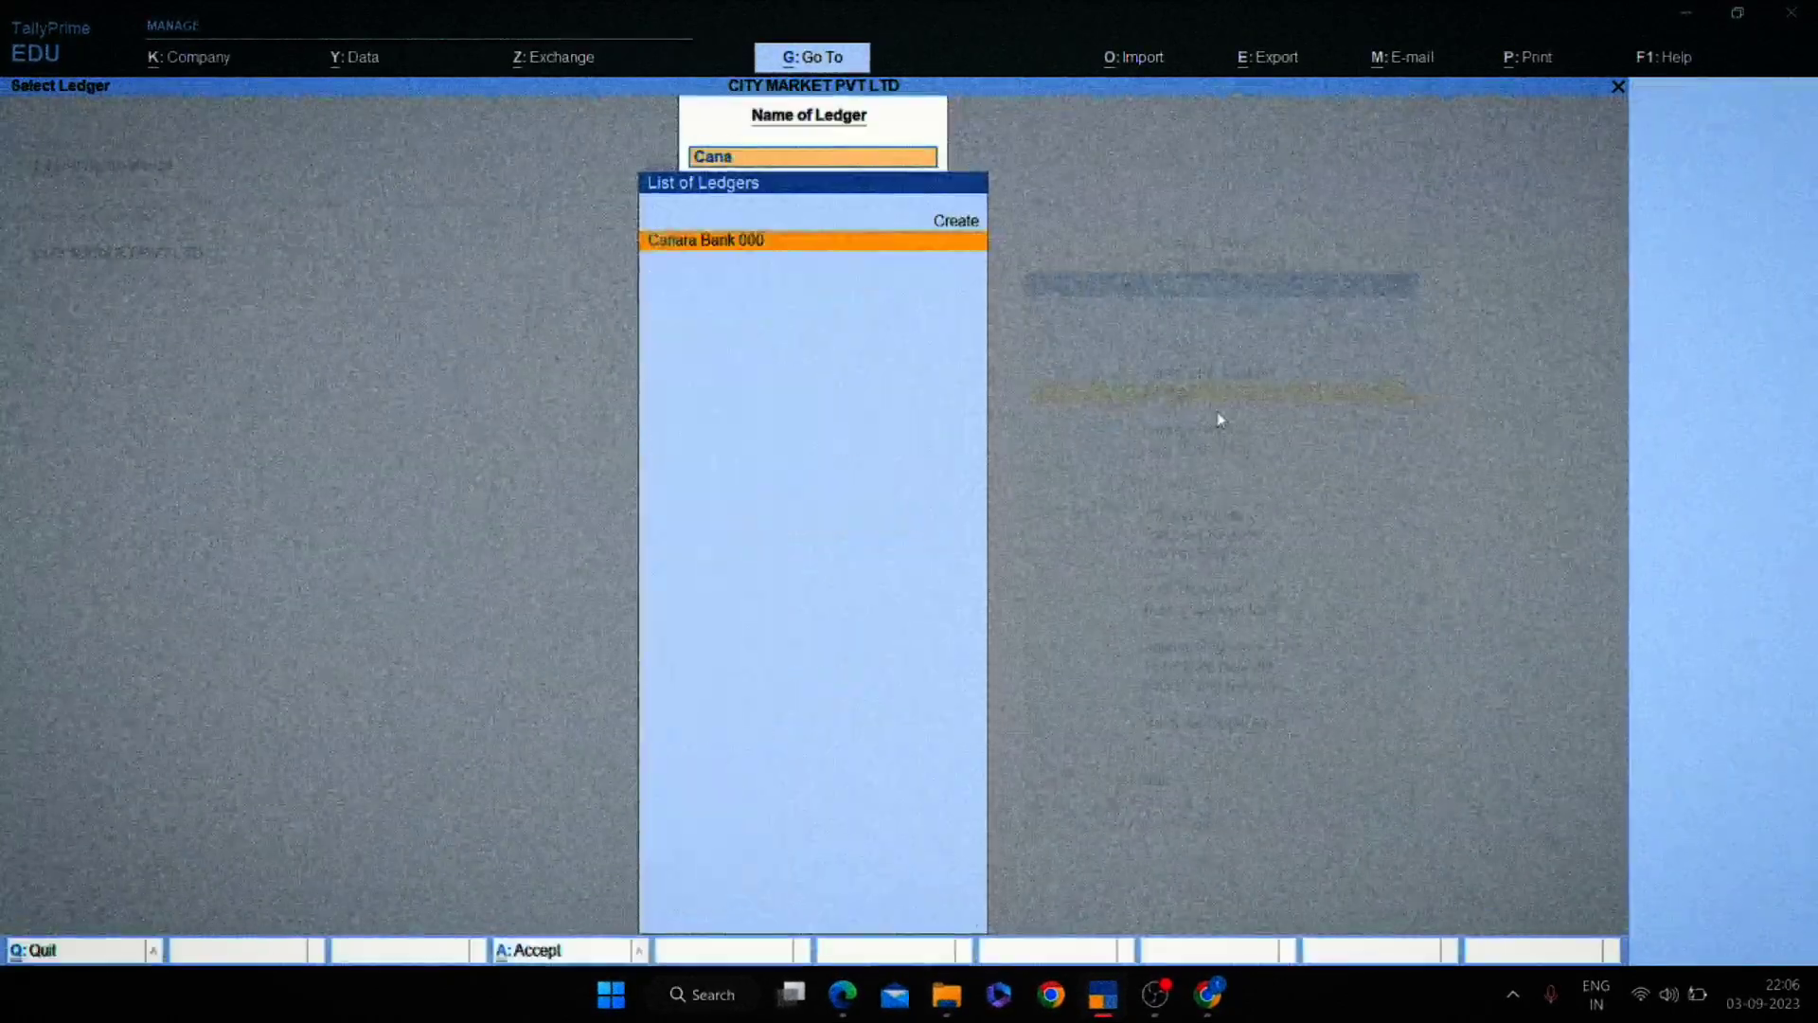
{"action": "key", "text": "Return"}
{"action": "key", "text": "Return"}
{"action": "key", "text": "Return"}
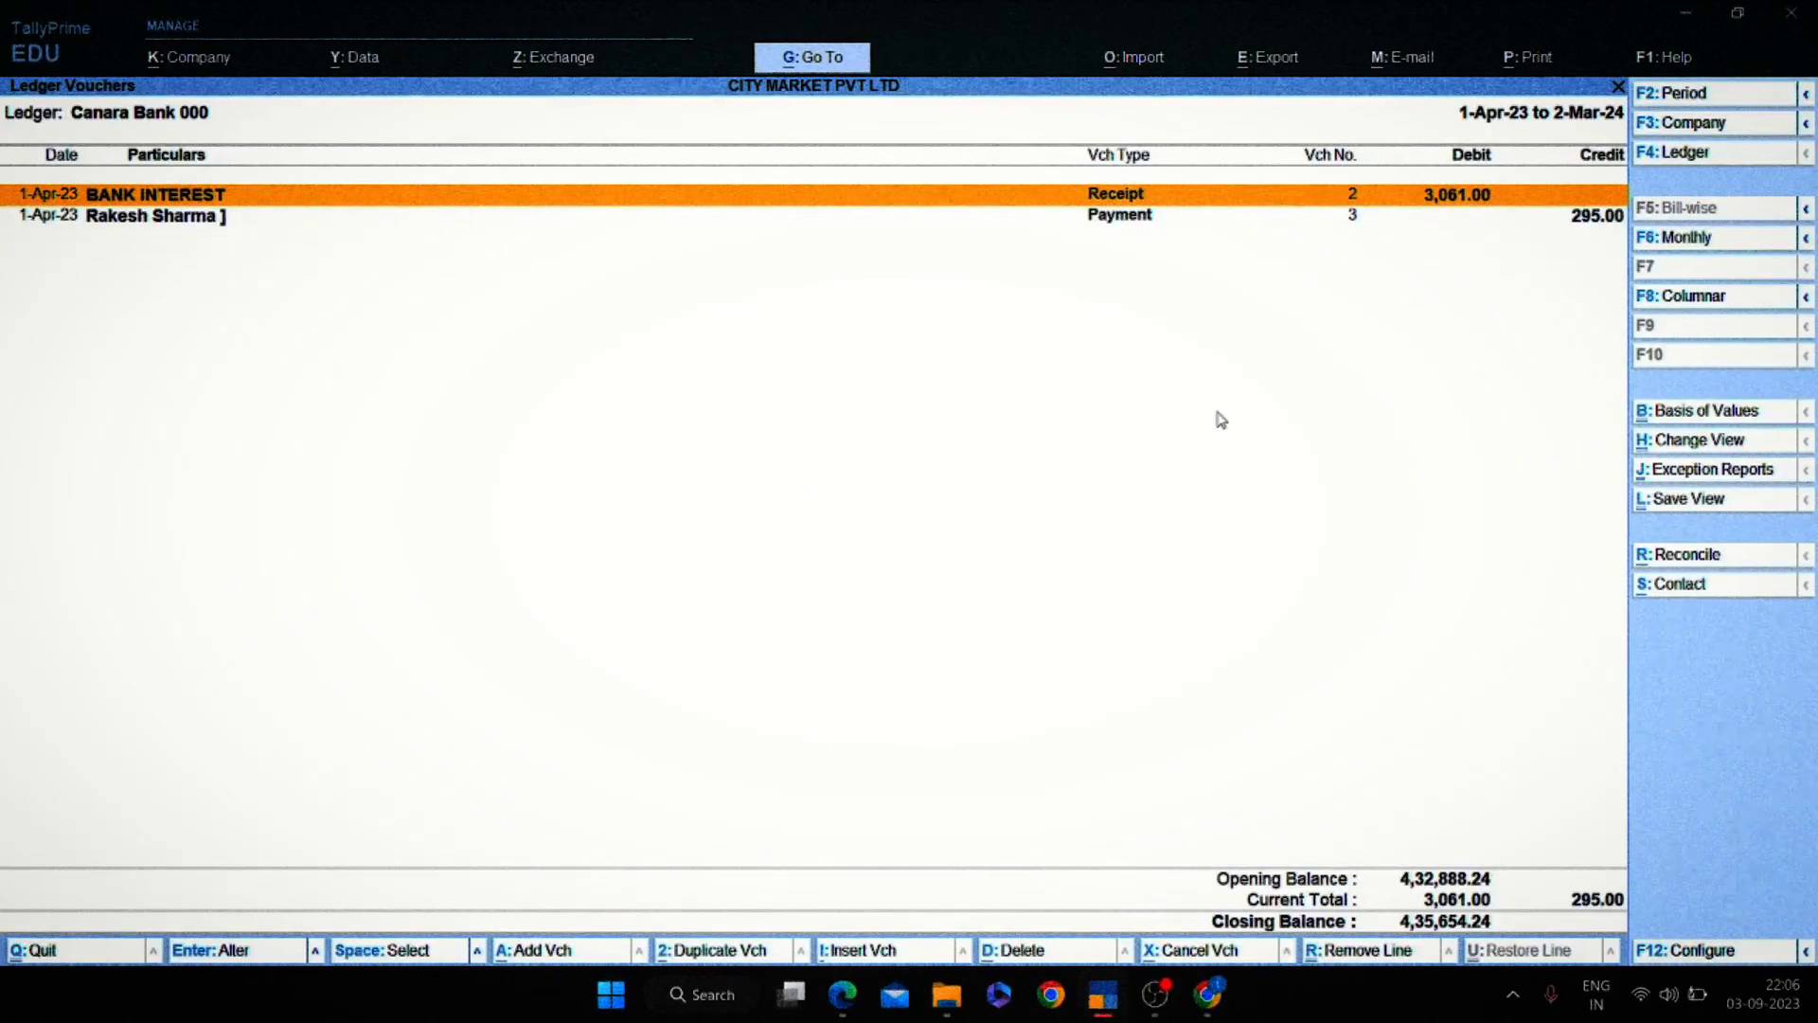
Compare the Canara Bank ledger entries against the bank statement's deposits.
{"action": "key", "text": "alt+Tab"}
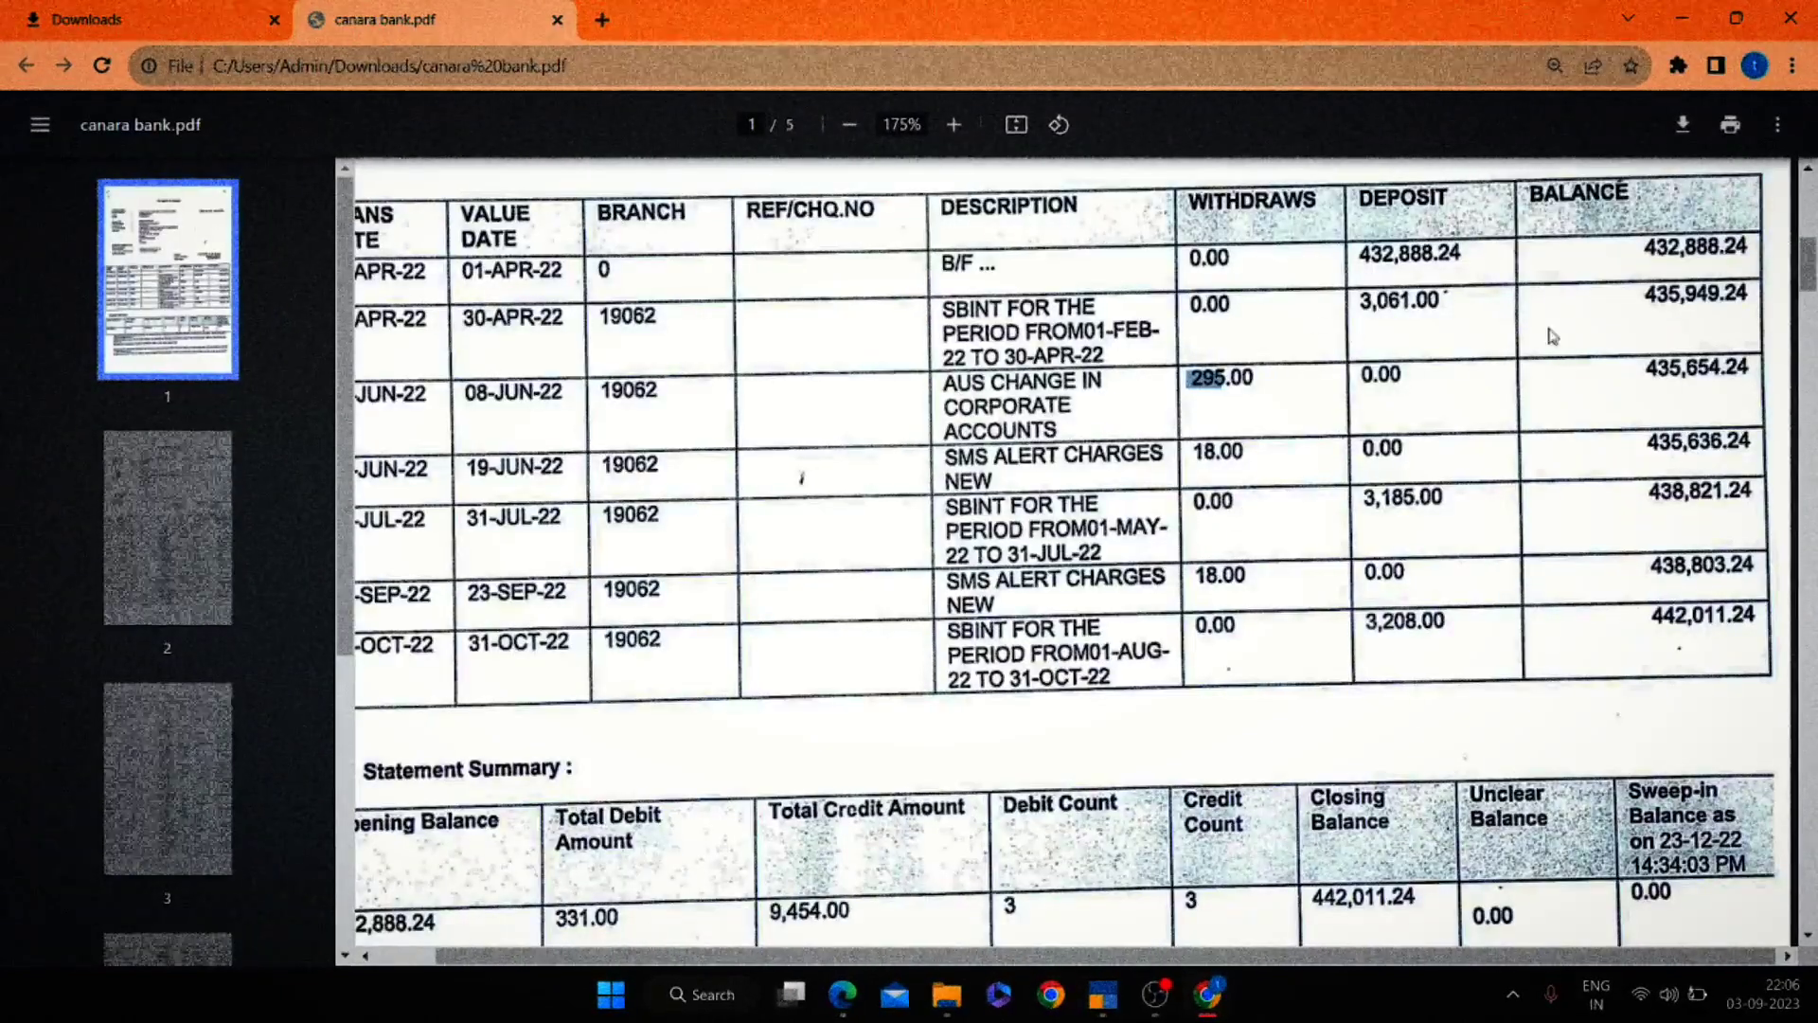
{"action": "key", "text": "alt+Tab"}
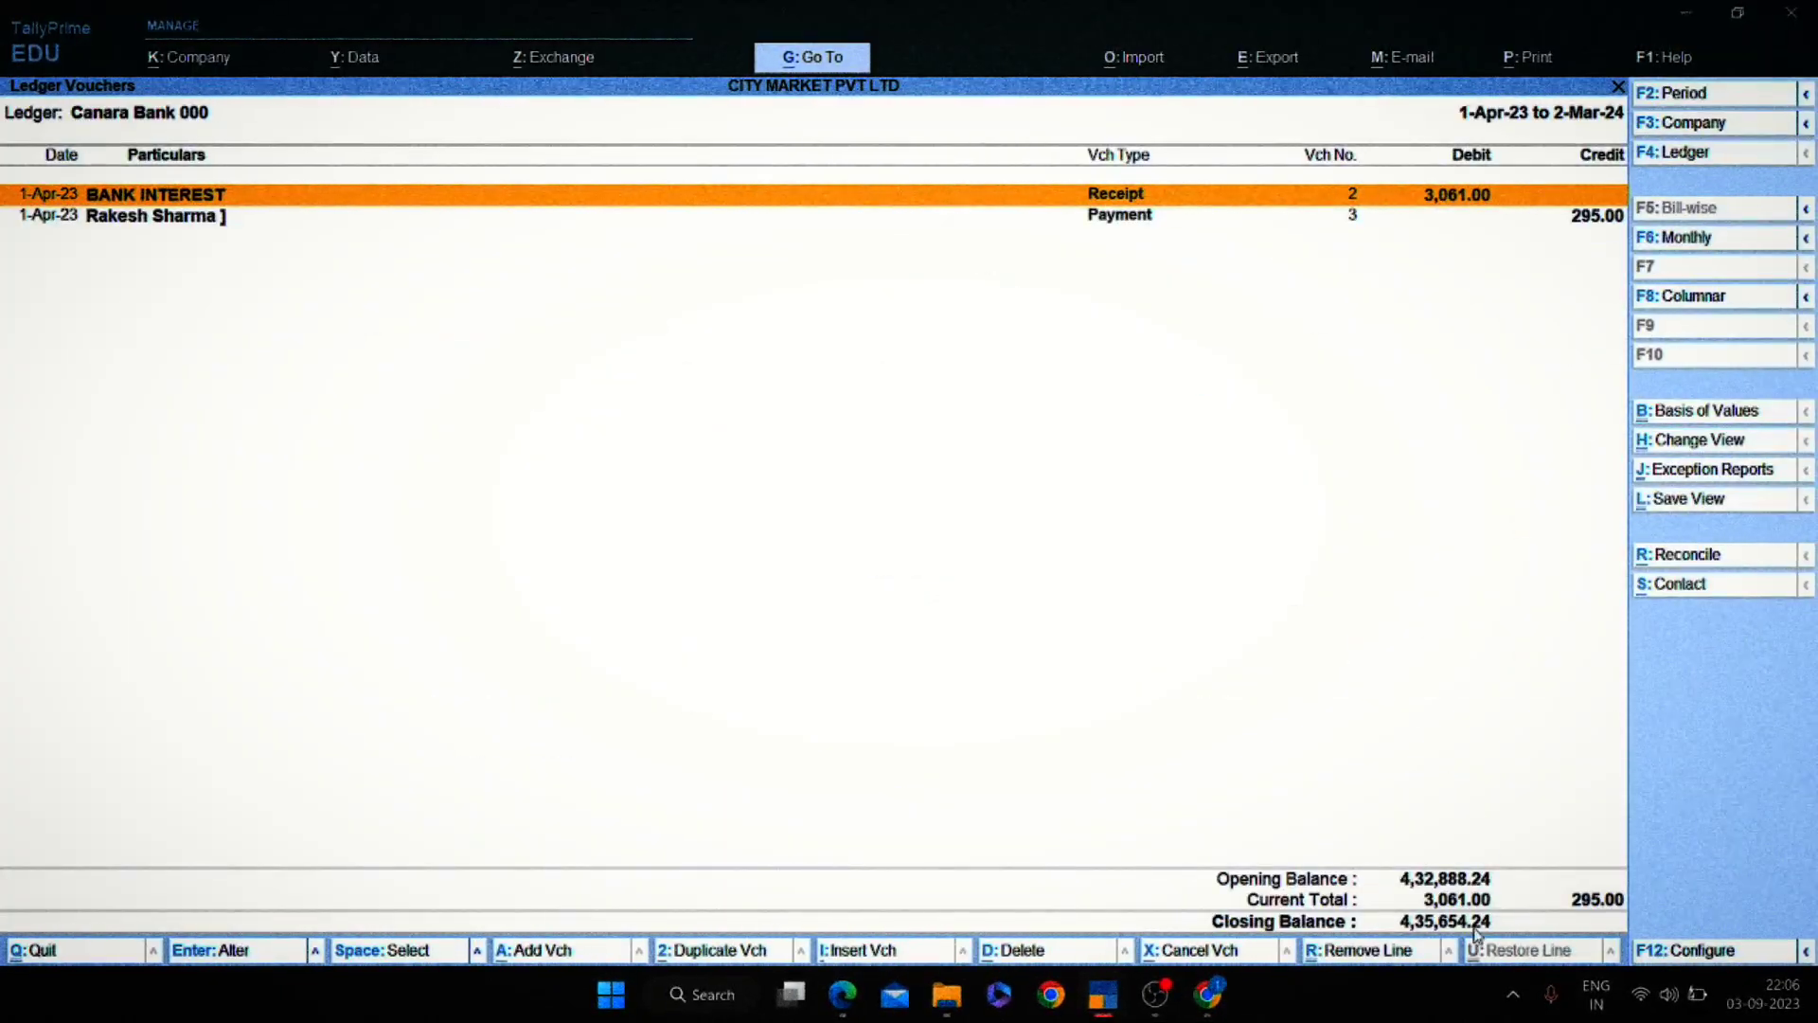
{"action": "key", "text": "alt+Tab"}
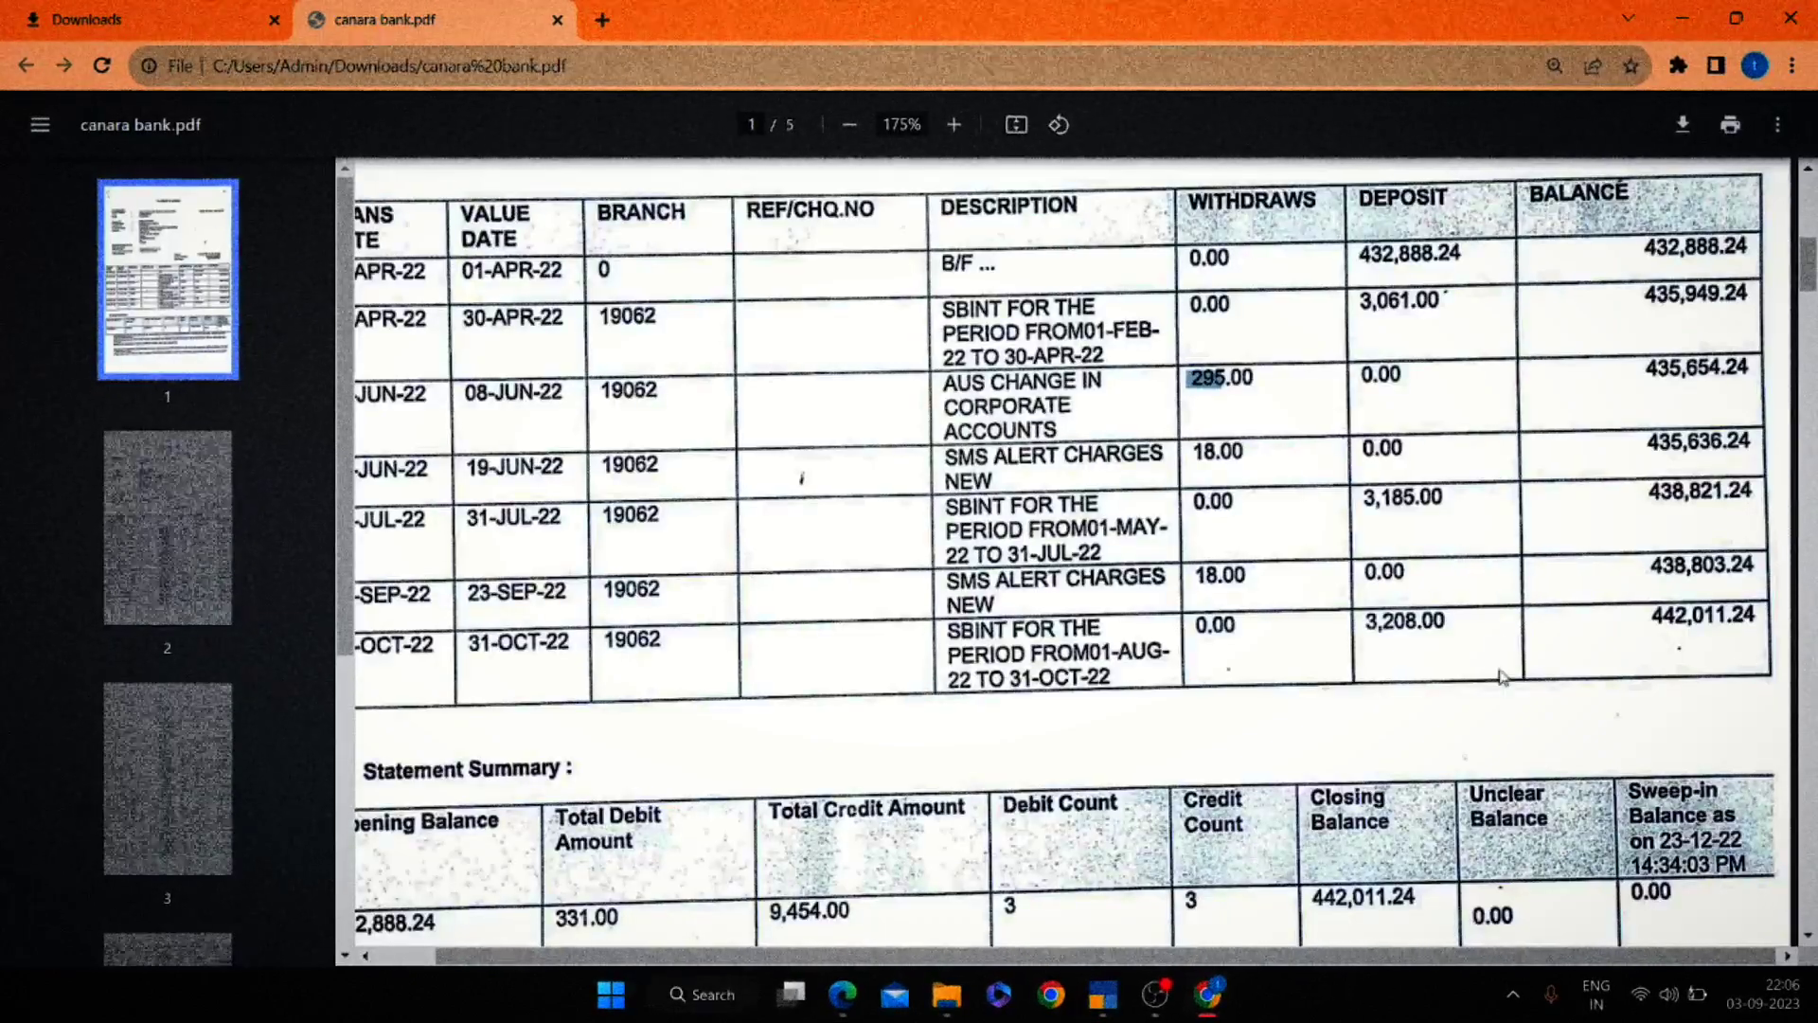
{"action": "key", "text": "alt+Tab"}
{"action": "key", "text": "alt+Tab"}
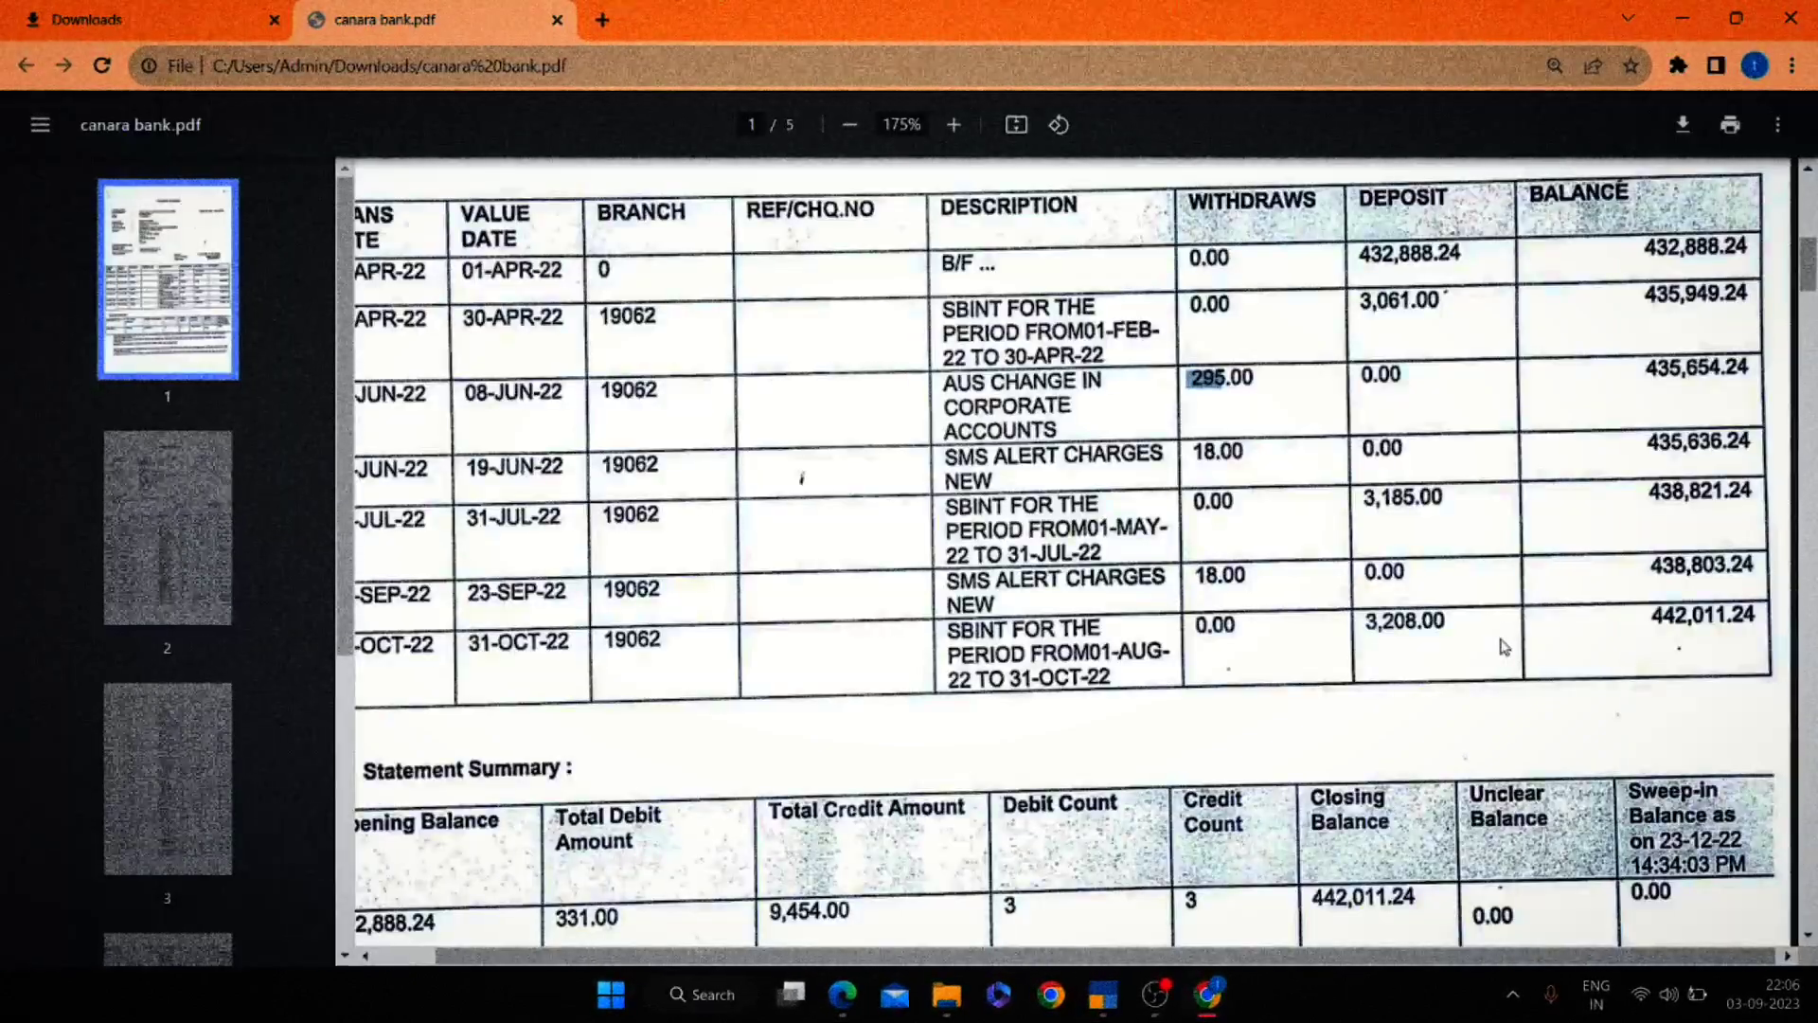
{"action": "key", "text": "alt+Tab"}
{"action": "key", "text": "alt+Tab"}
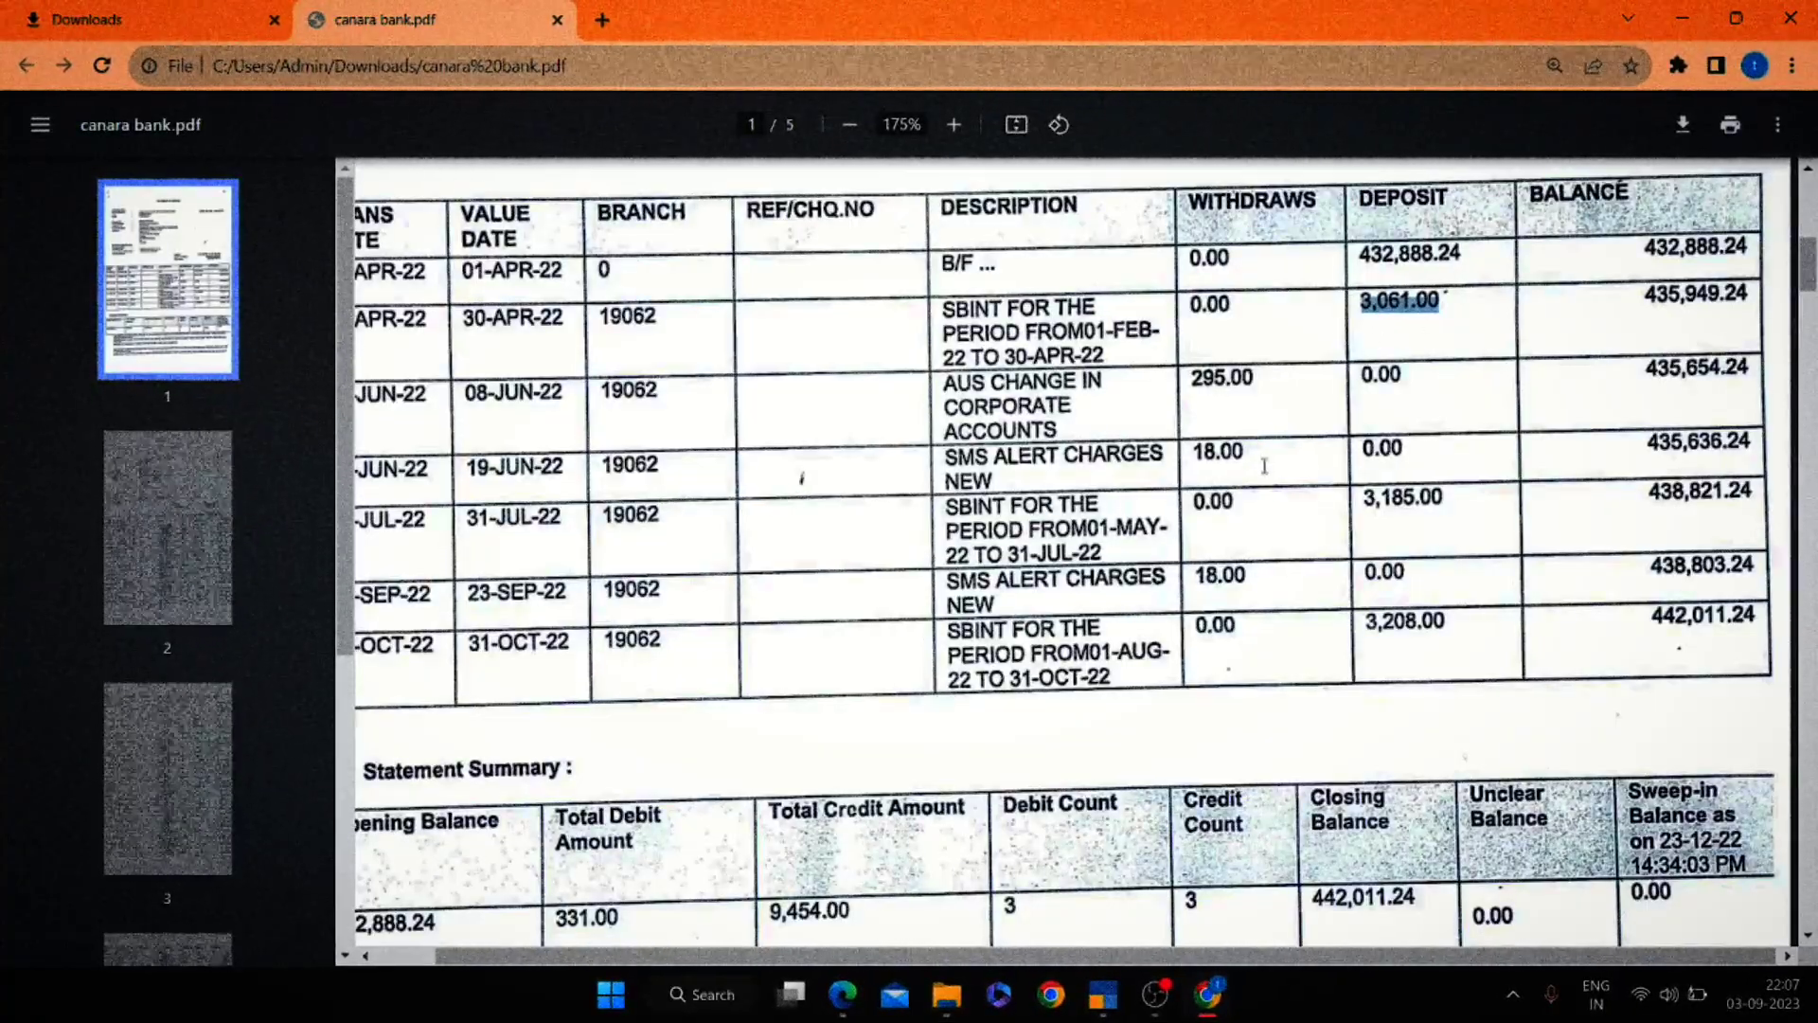
{"action": "scroll", "coordinate": [1403, 638], "scroll_direction": "down", "scroll_amount": 4}
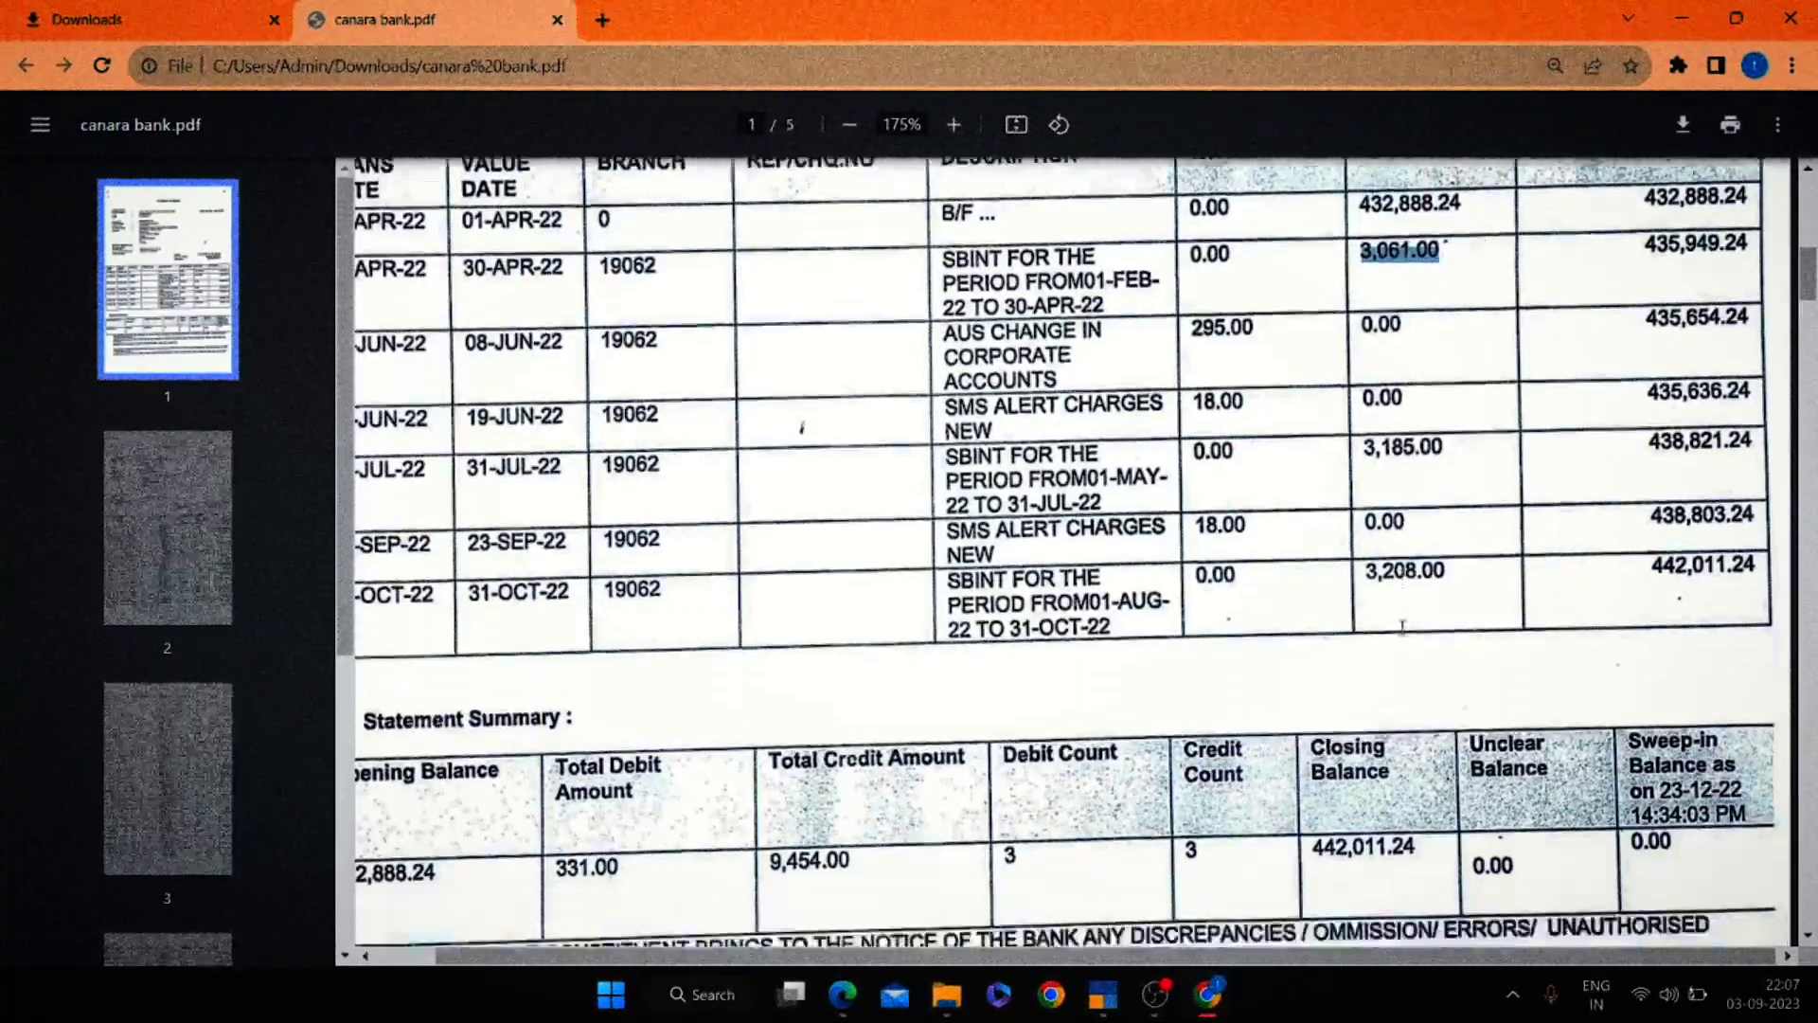
{"action": "scroll", "coordinate": [1403, 627], "scroll_direction": "up", "scroll_amount": 5}
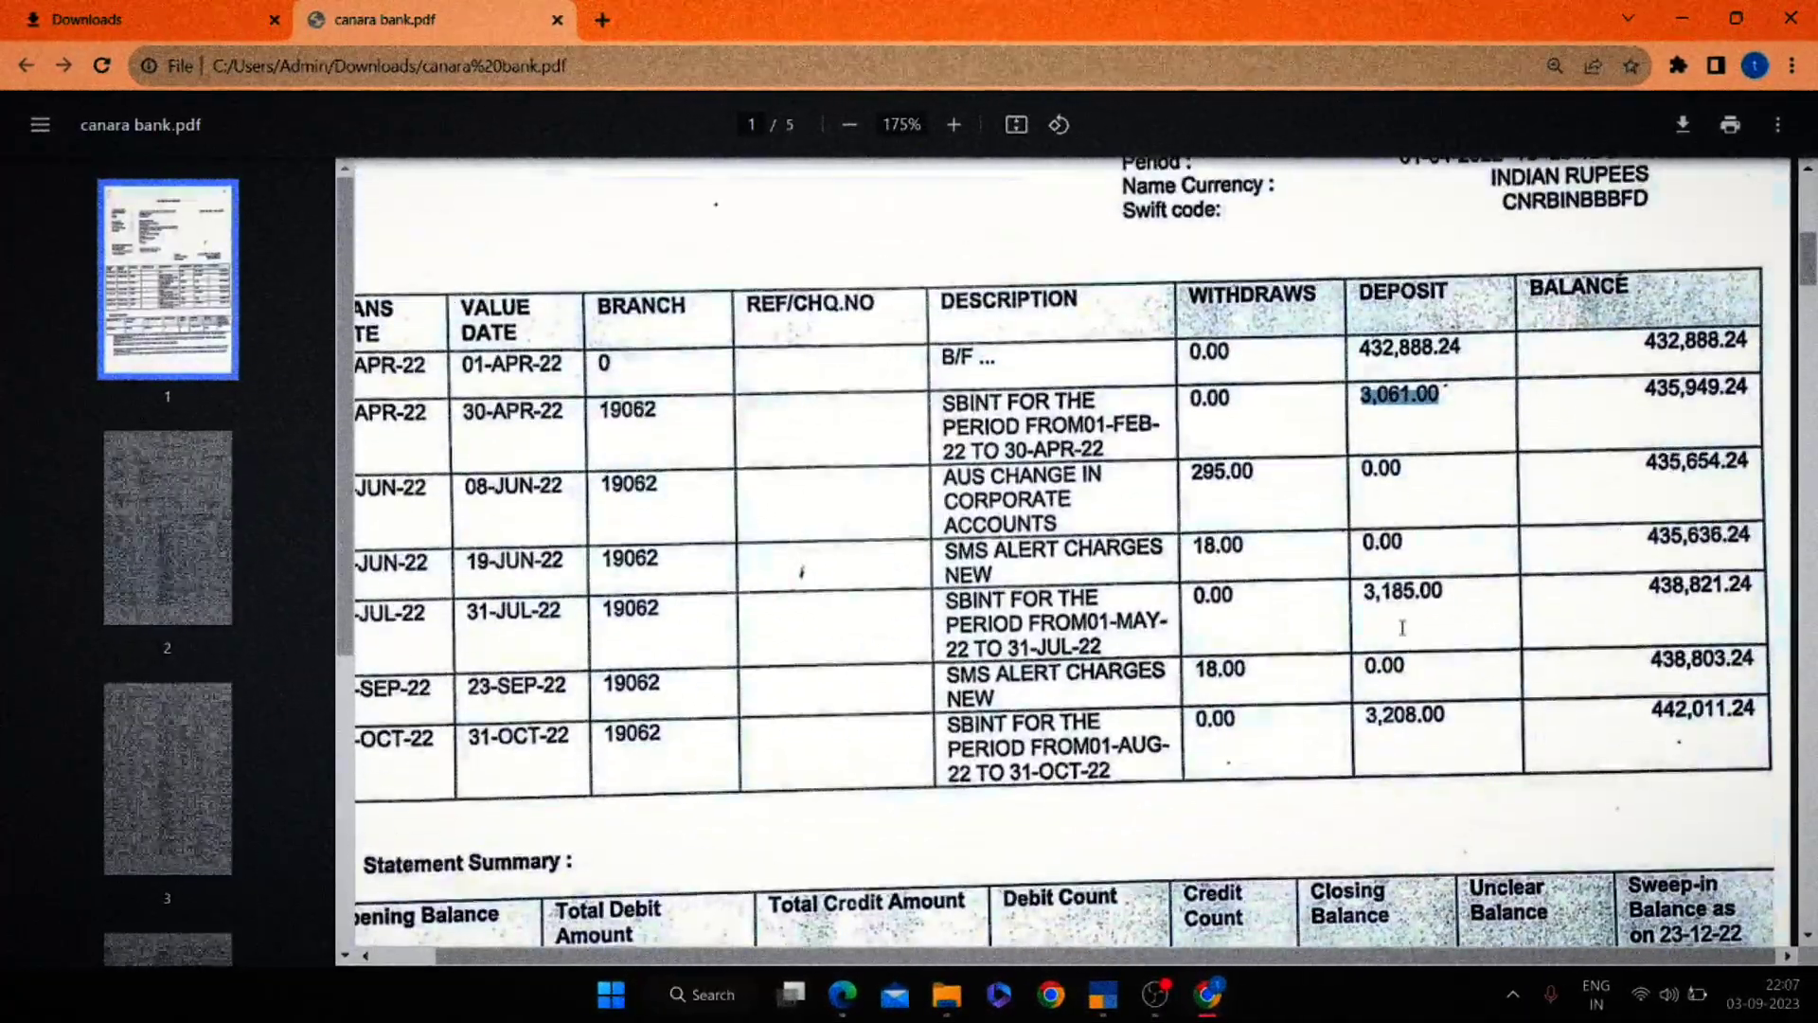
{"action": "scroll", "coordinate": [1402, 627], "scroll_direction": "down", "scroll_amount": 1}
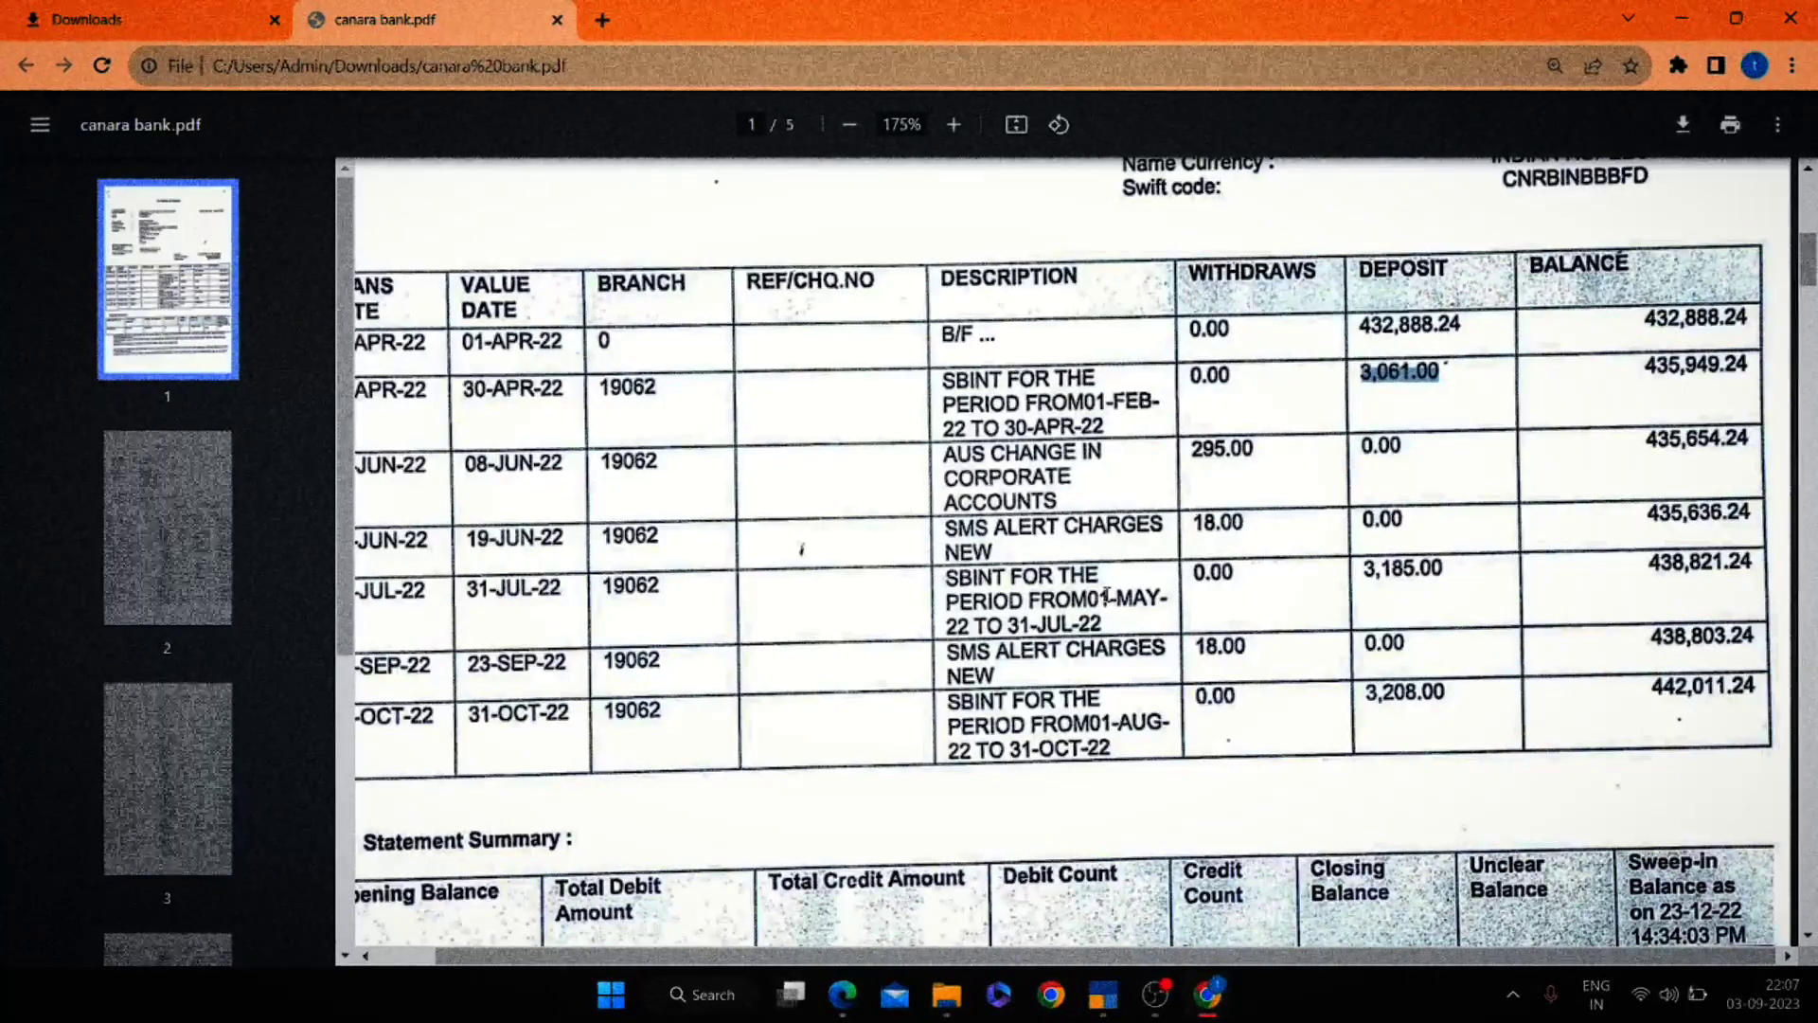
{"action": "key", "text": "alt+Tab"}
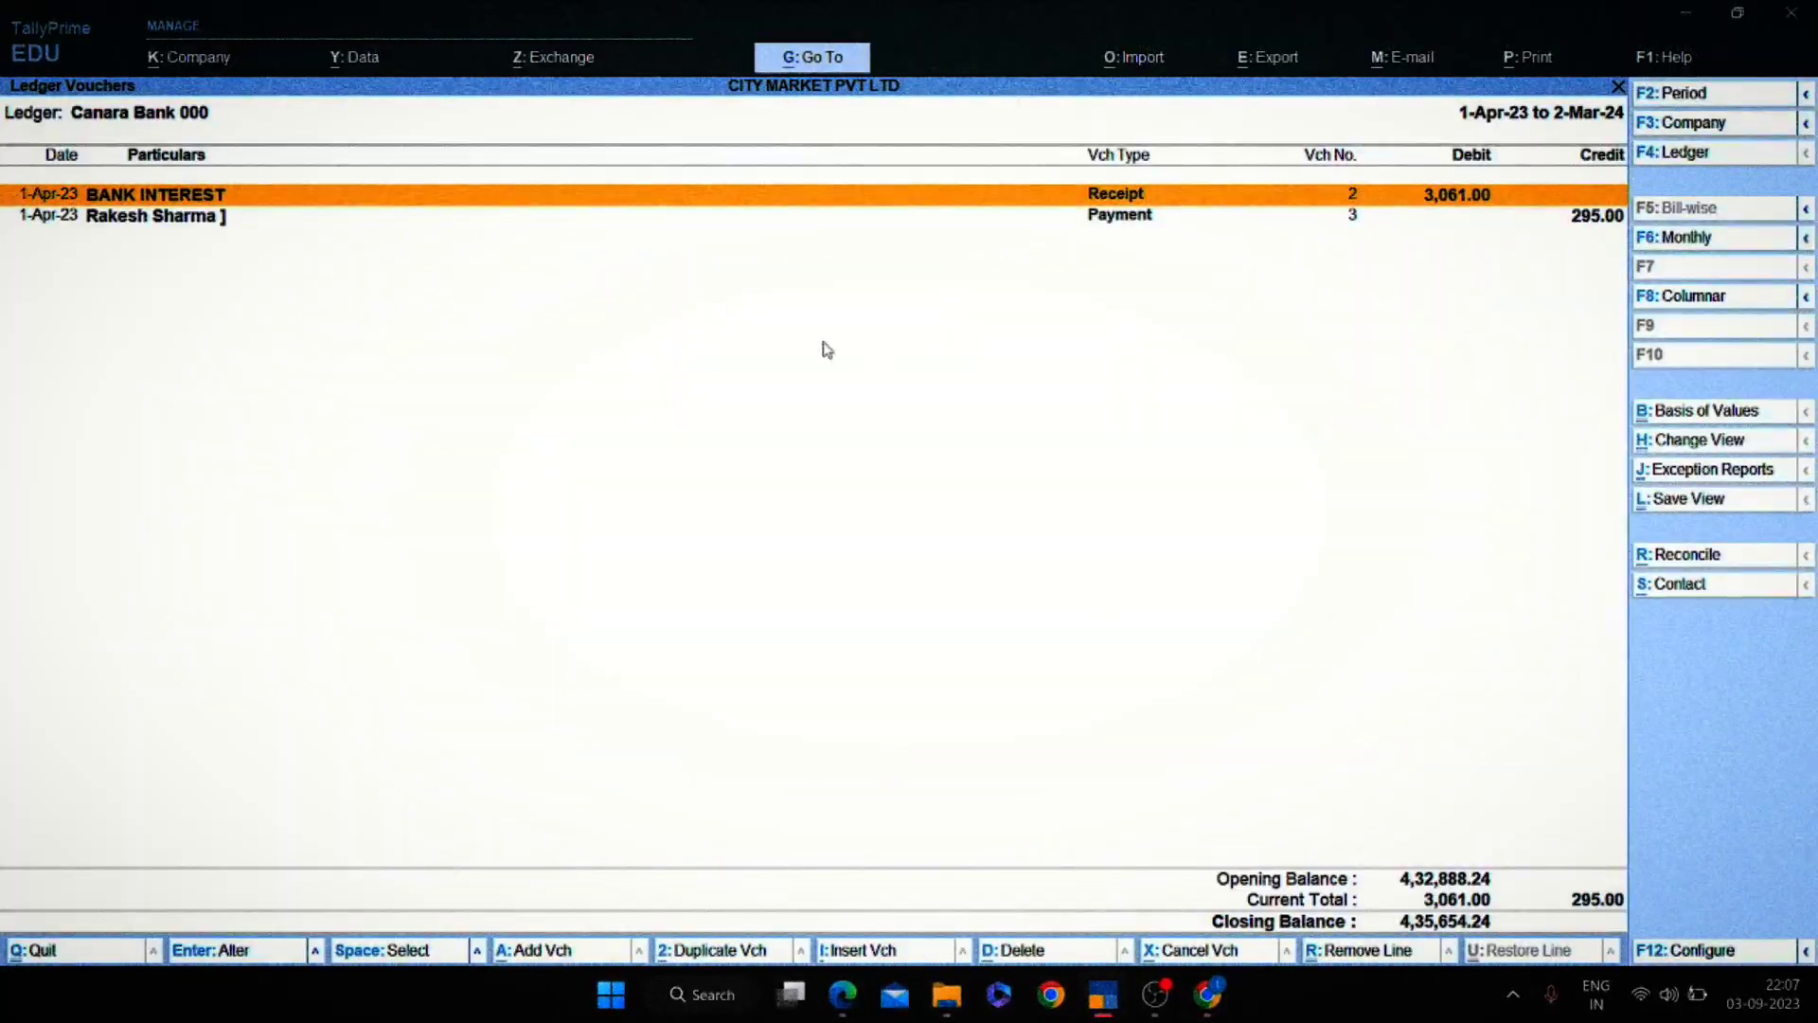
Open the 3,061.00 BANK INTEREST receipt and verify the 4,35,654.24 closing balance against the statement.
{"action": "key", "text": "Down"}
{"action": "key", "text": "Up"}
{"action": "key", "text": "Return"}
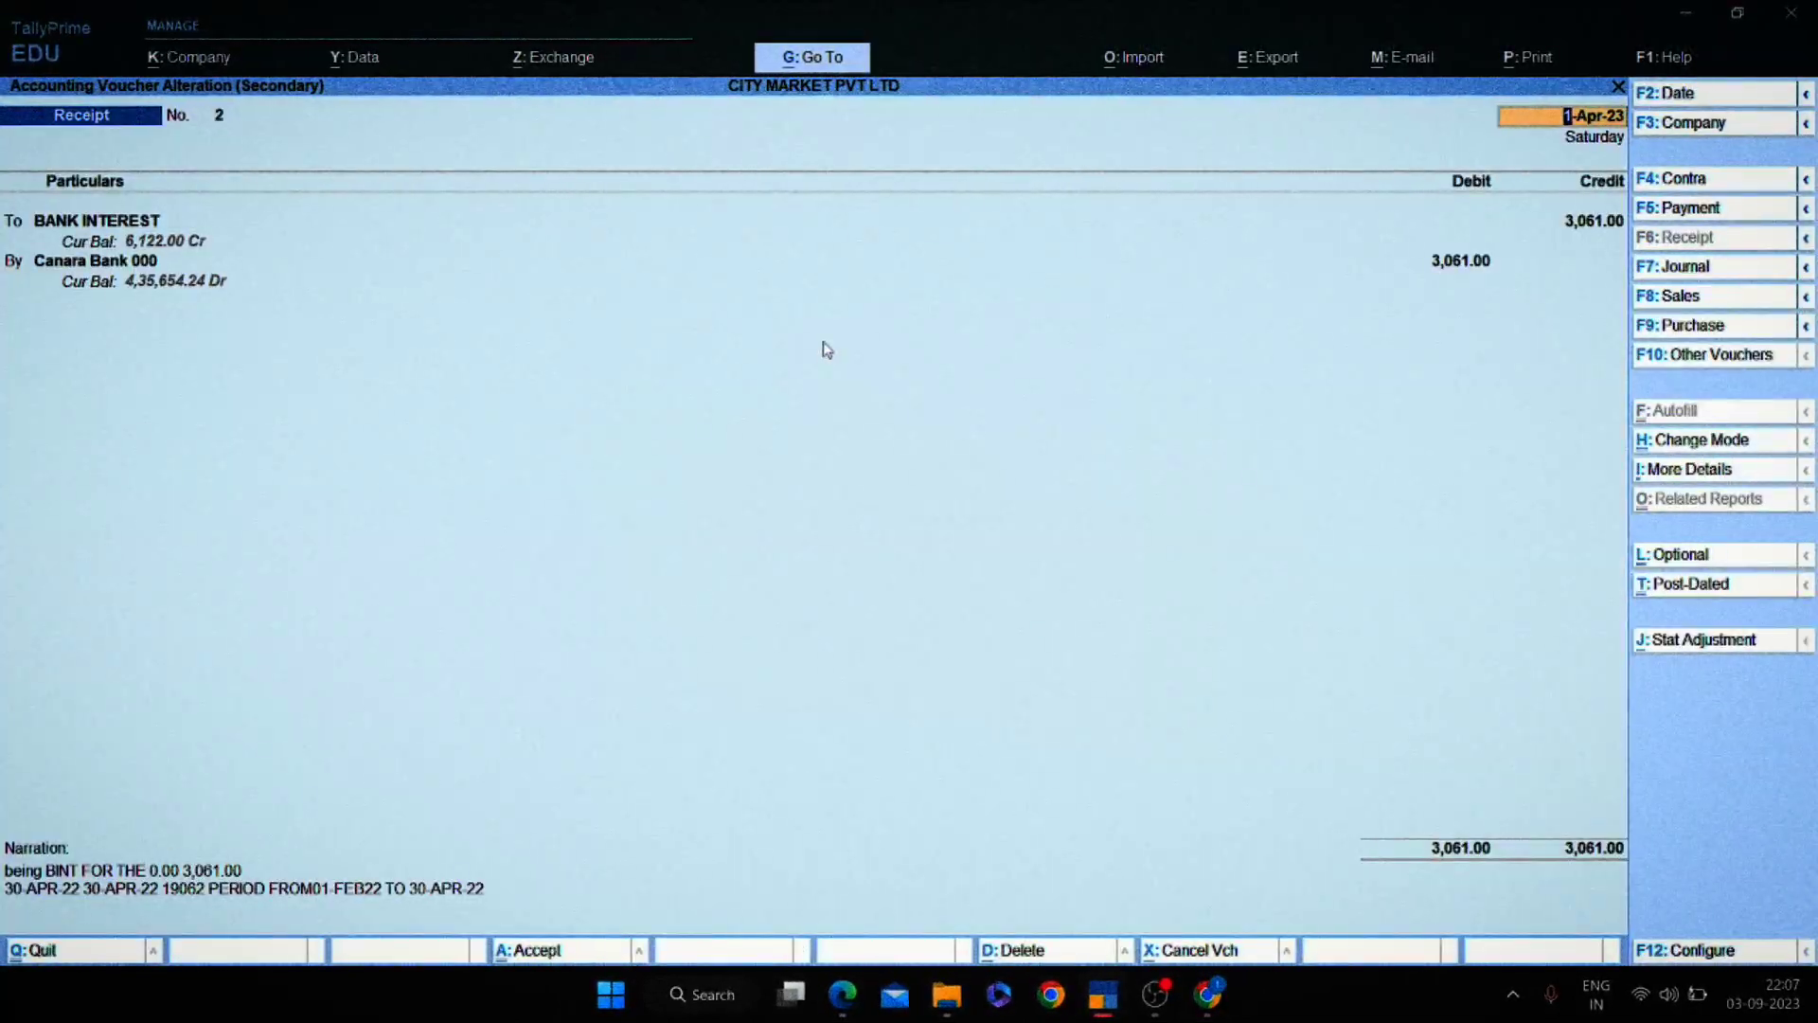
{"action": "key", "text": "Escape"}
{"action": "key", "text": "alt+Tab"}
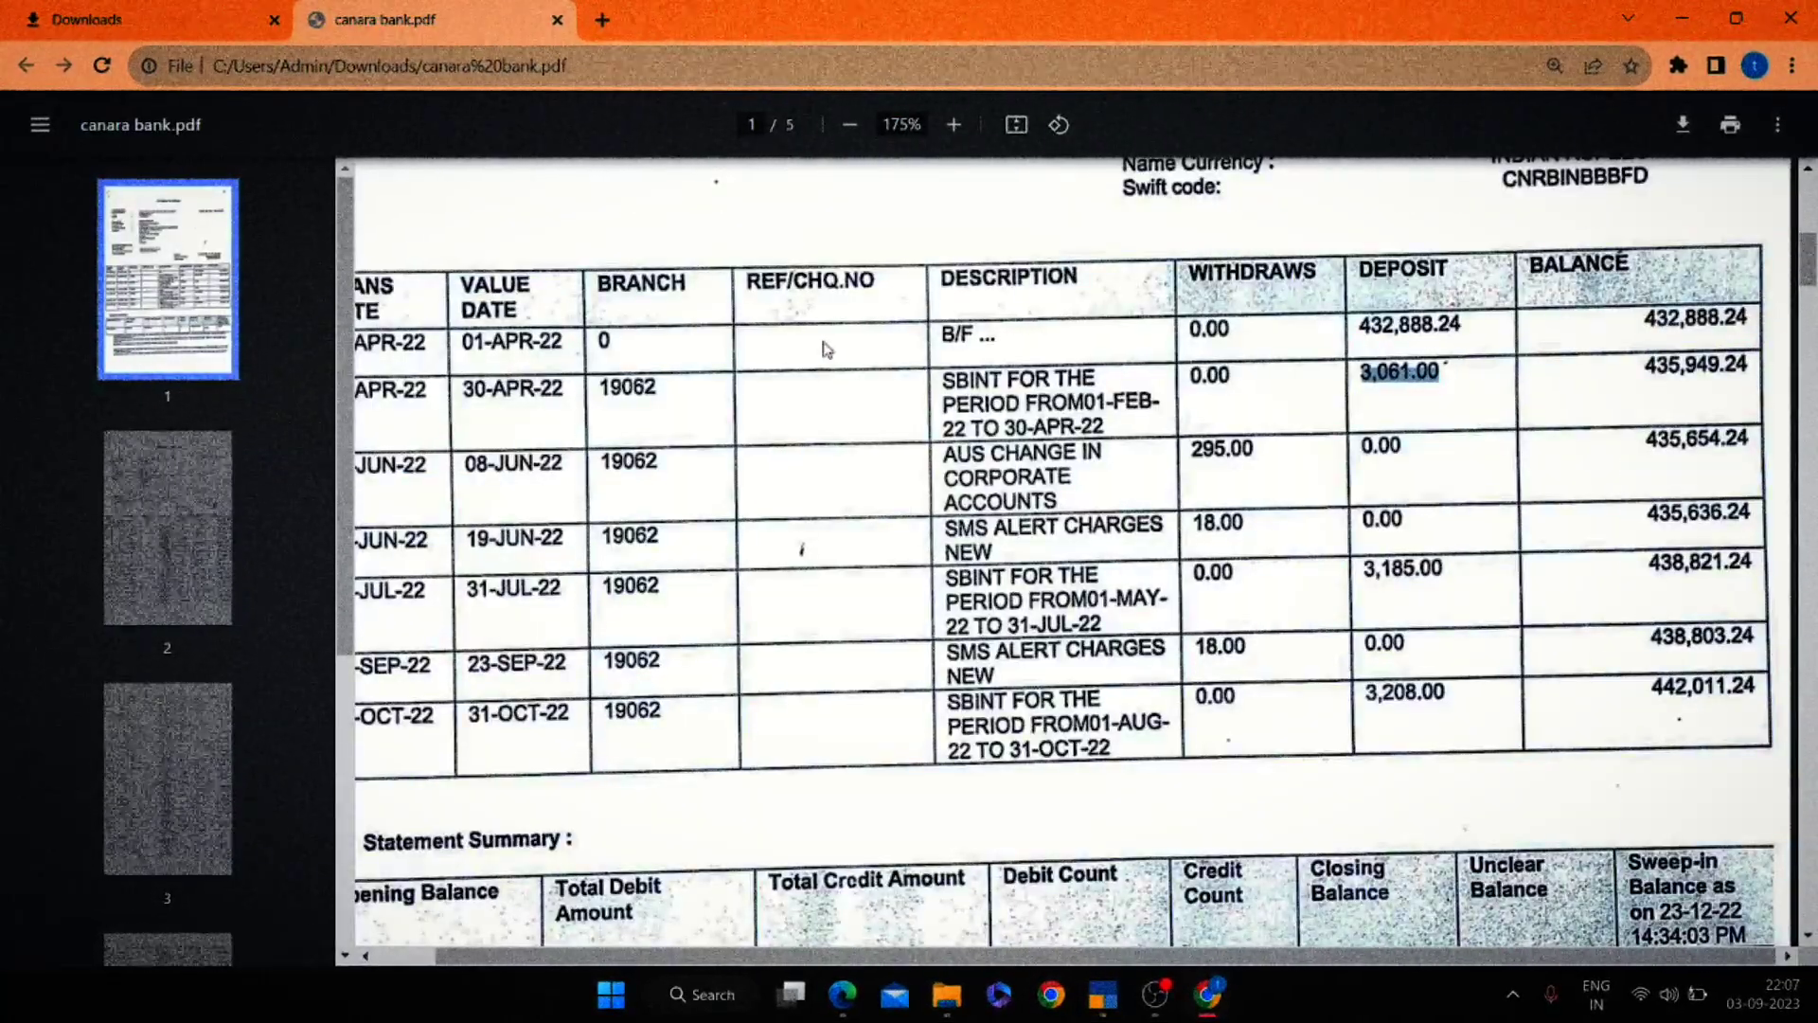
{"action": "key", "text": "alt+Tab"}
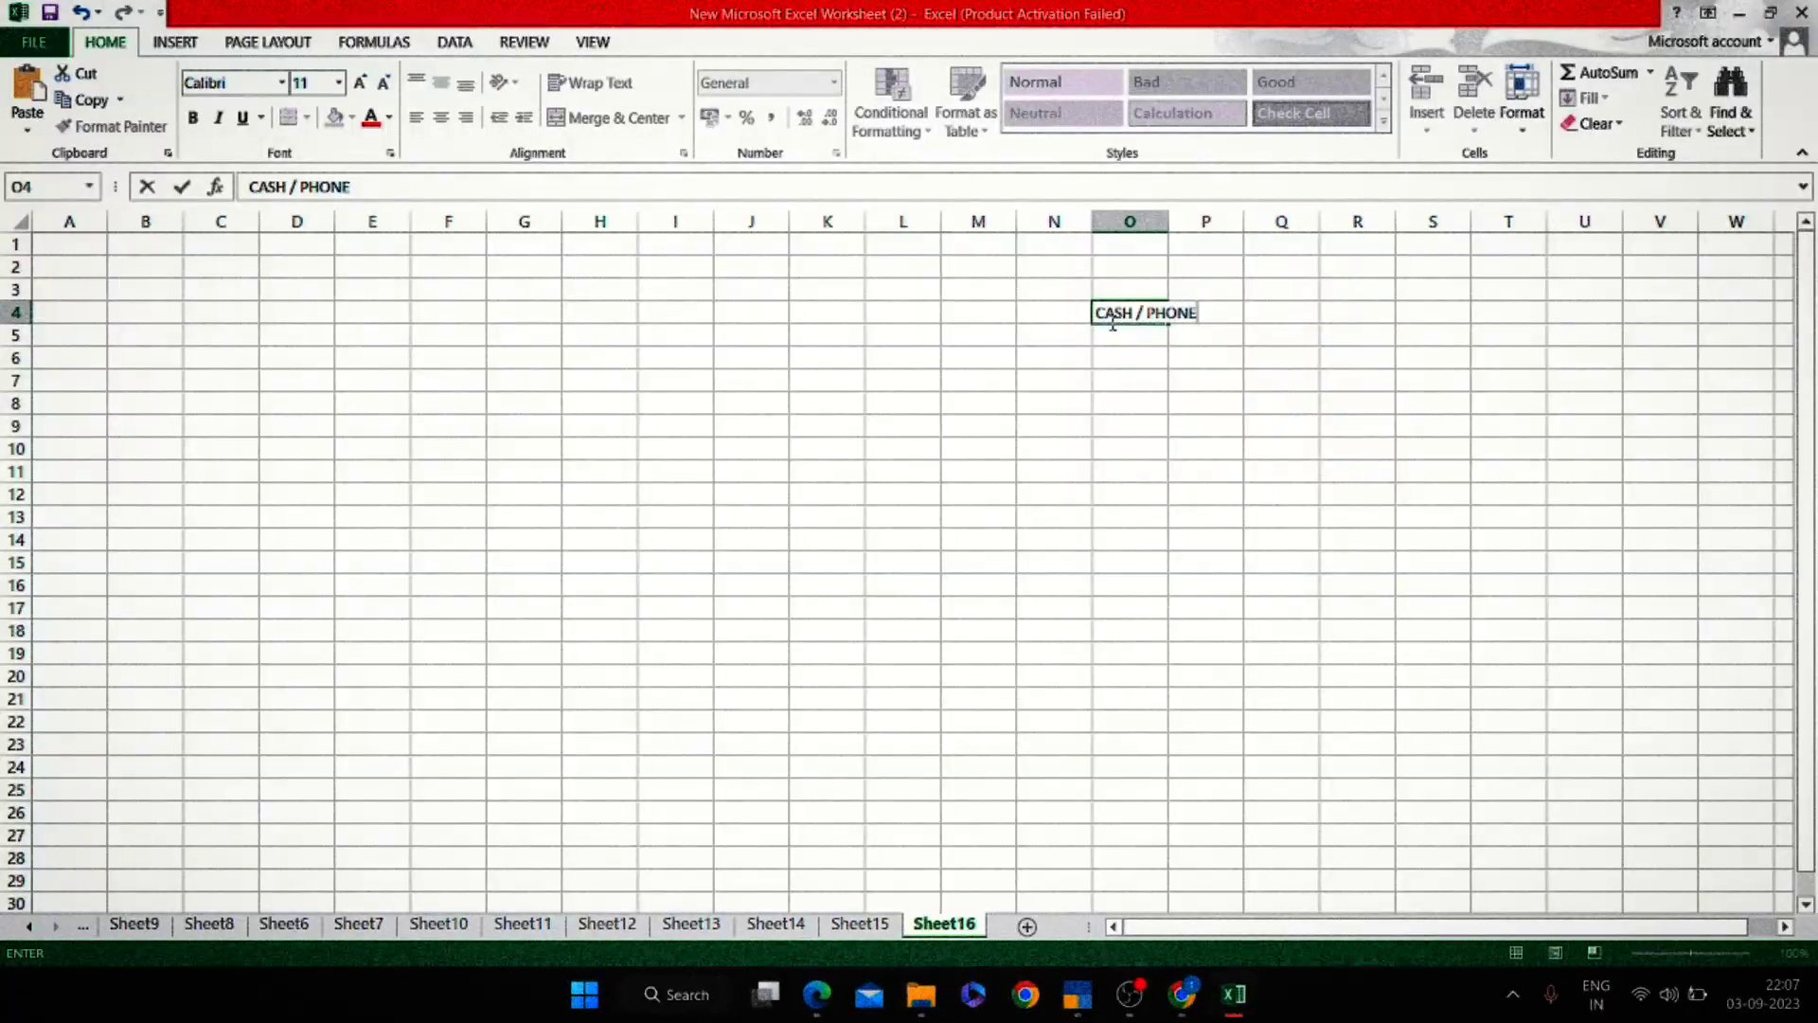
Complete the bold 'CASH / PHONE PAY / CREDIT CARD' heading in O4.
{"action": "type", "text": "PAY /*"}
{"action": "key", "text": "BackSpace"}
{"action": "type", "text": "CREDIT CA"}
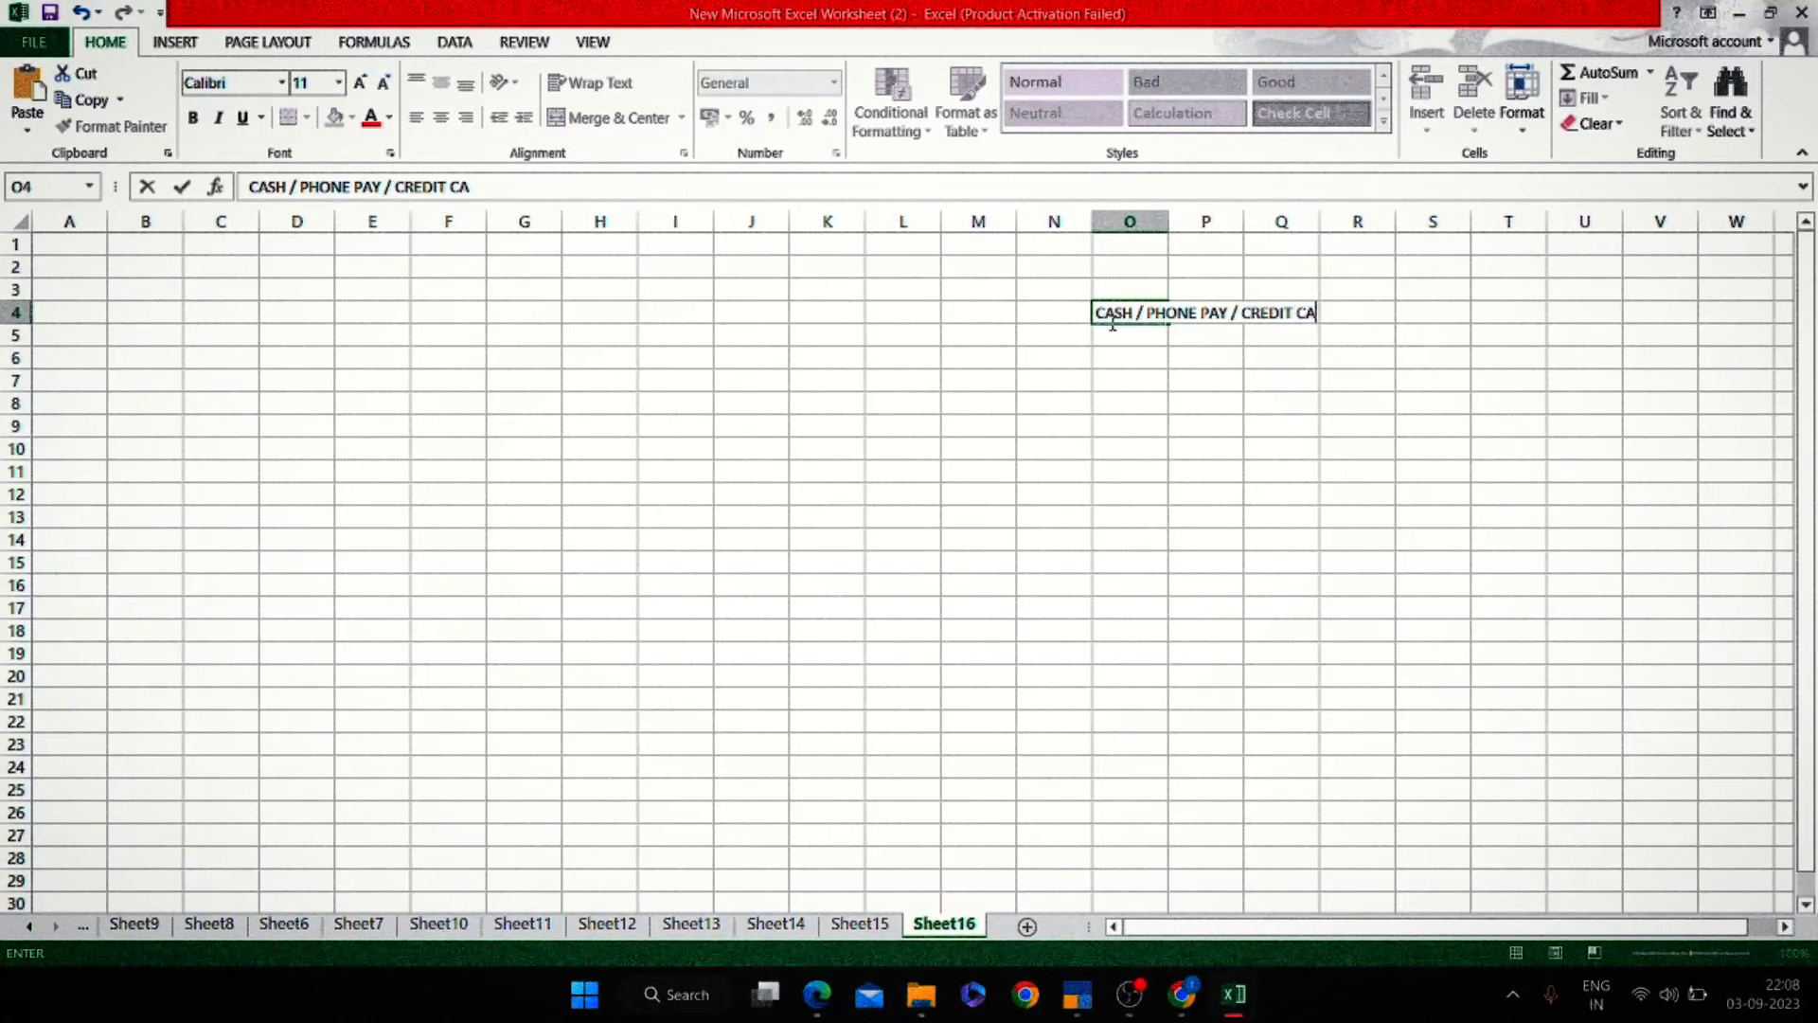
{"action": "type", "text": "RD"}
{"action": "key", "text": "Return"}
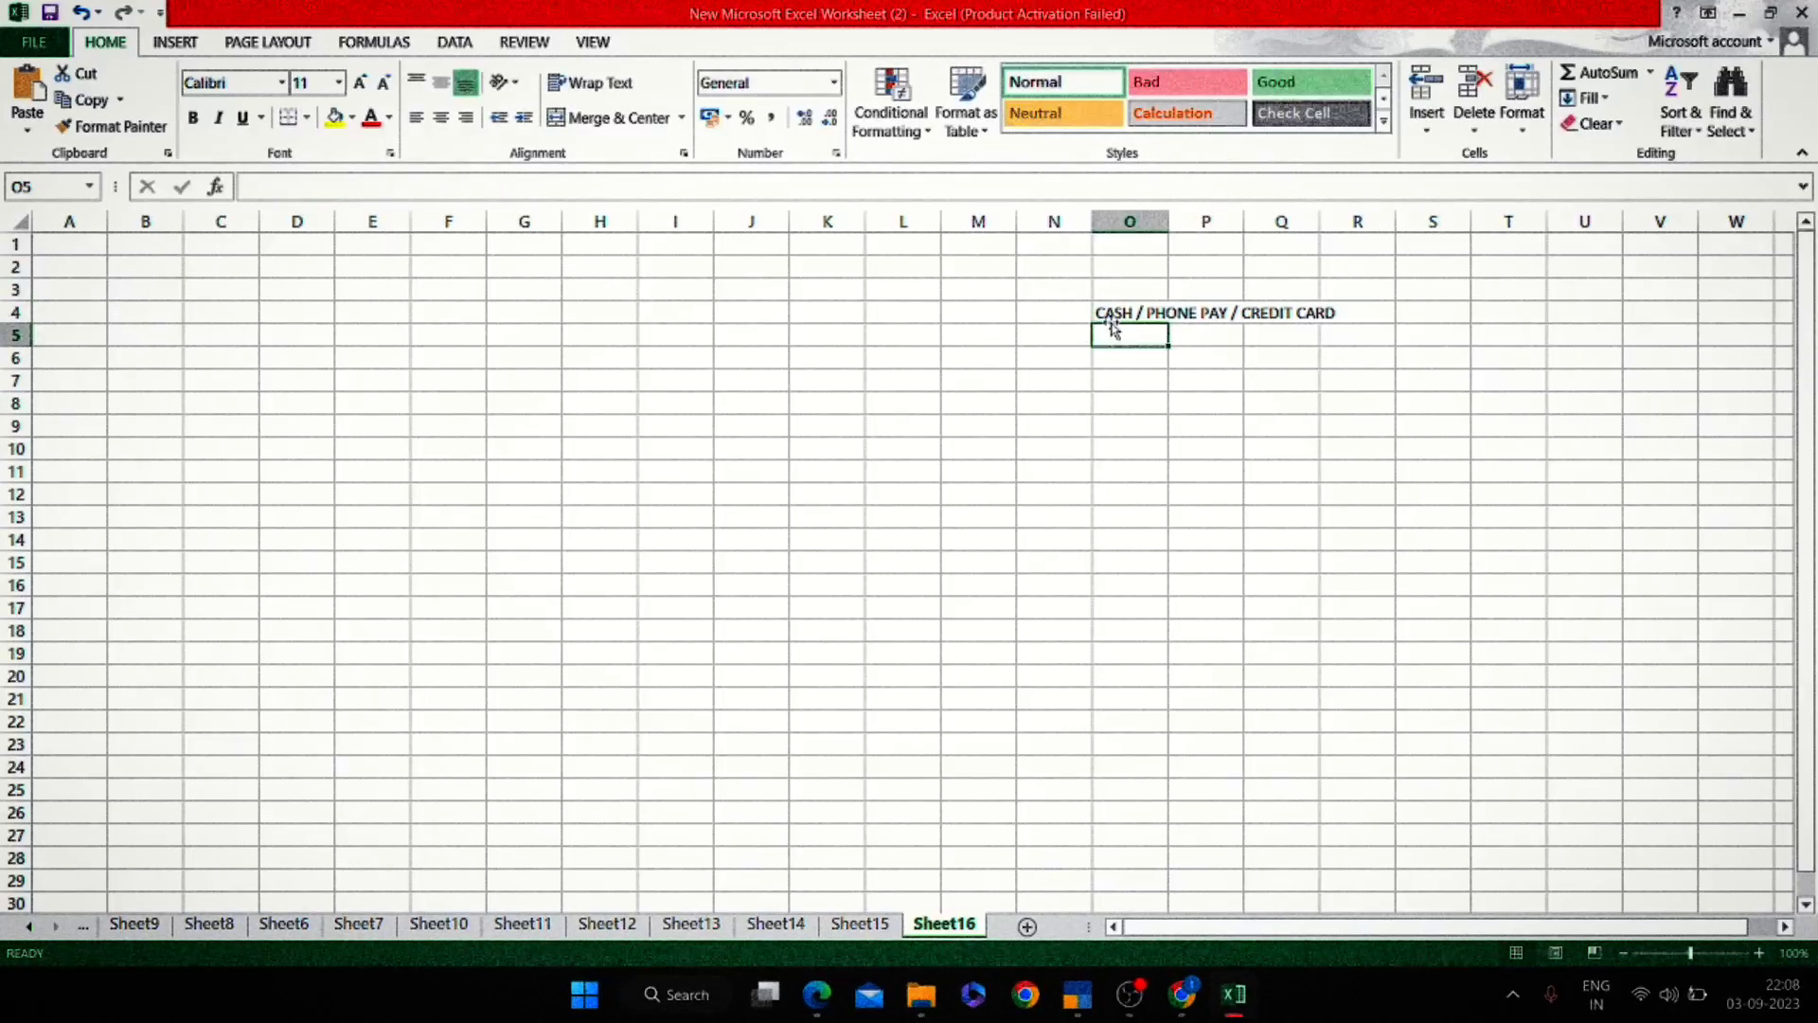
{"action": "left_click", "coordinate": [1110, 321]}
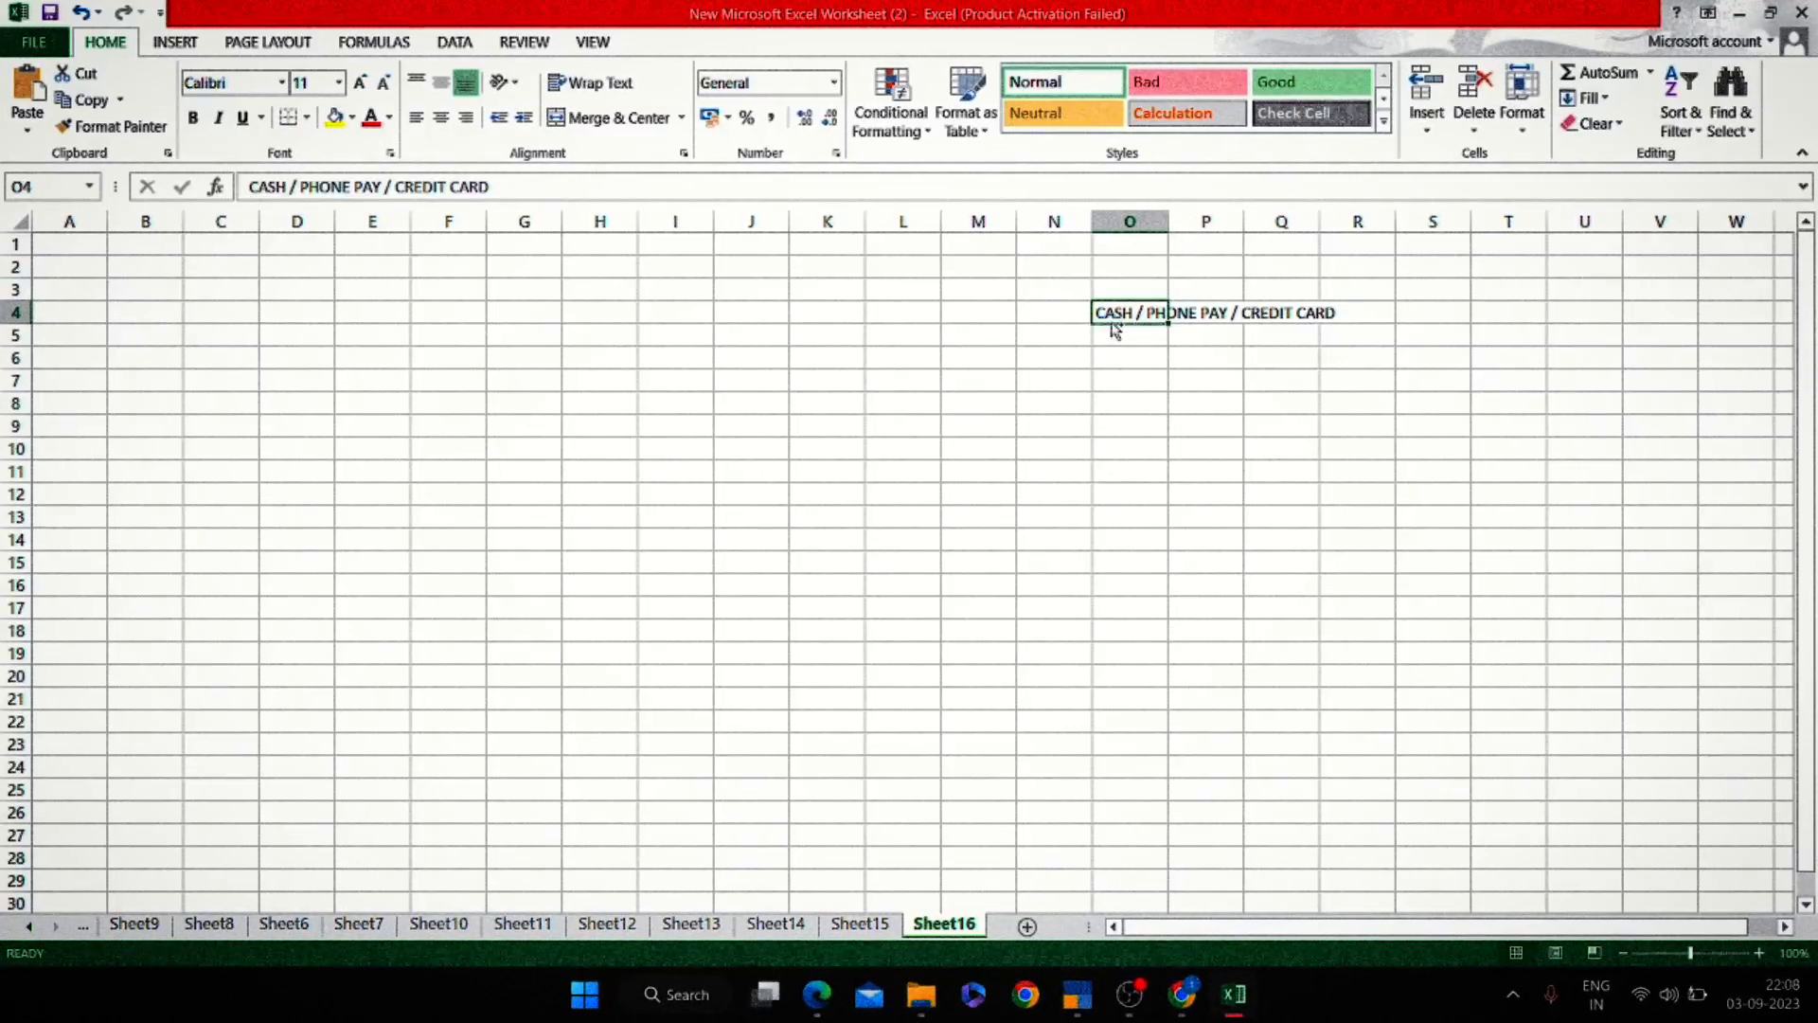
{"action": "key", "text": "ctrl+b"}
{"action": "key", "text": "Right"}
{"action": "key", "text": "Right"}
{"action": "key", "text": "Right"}
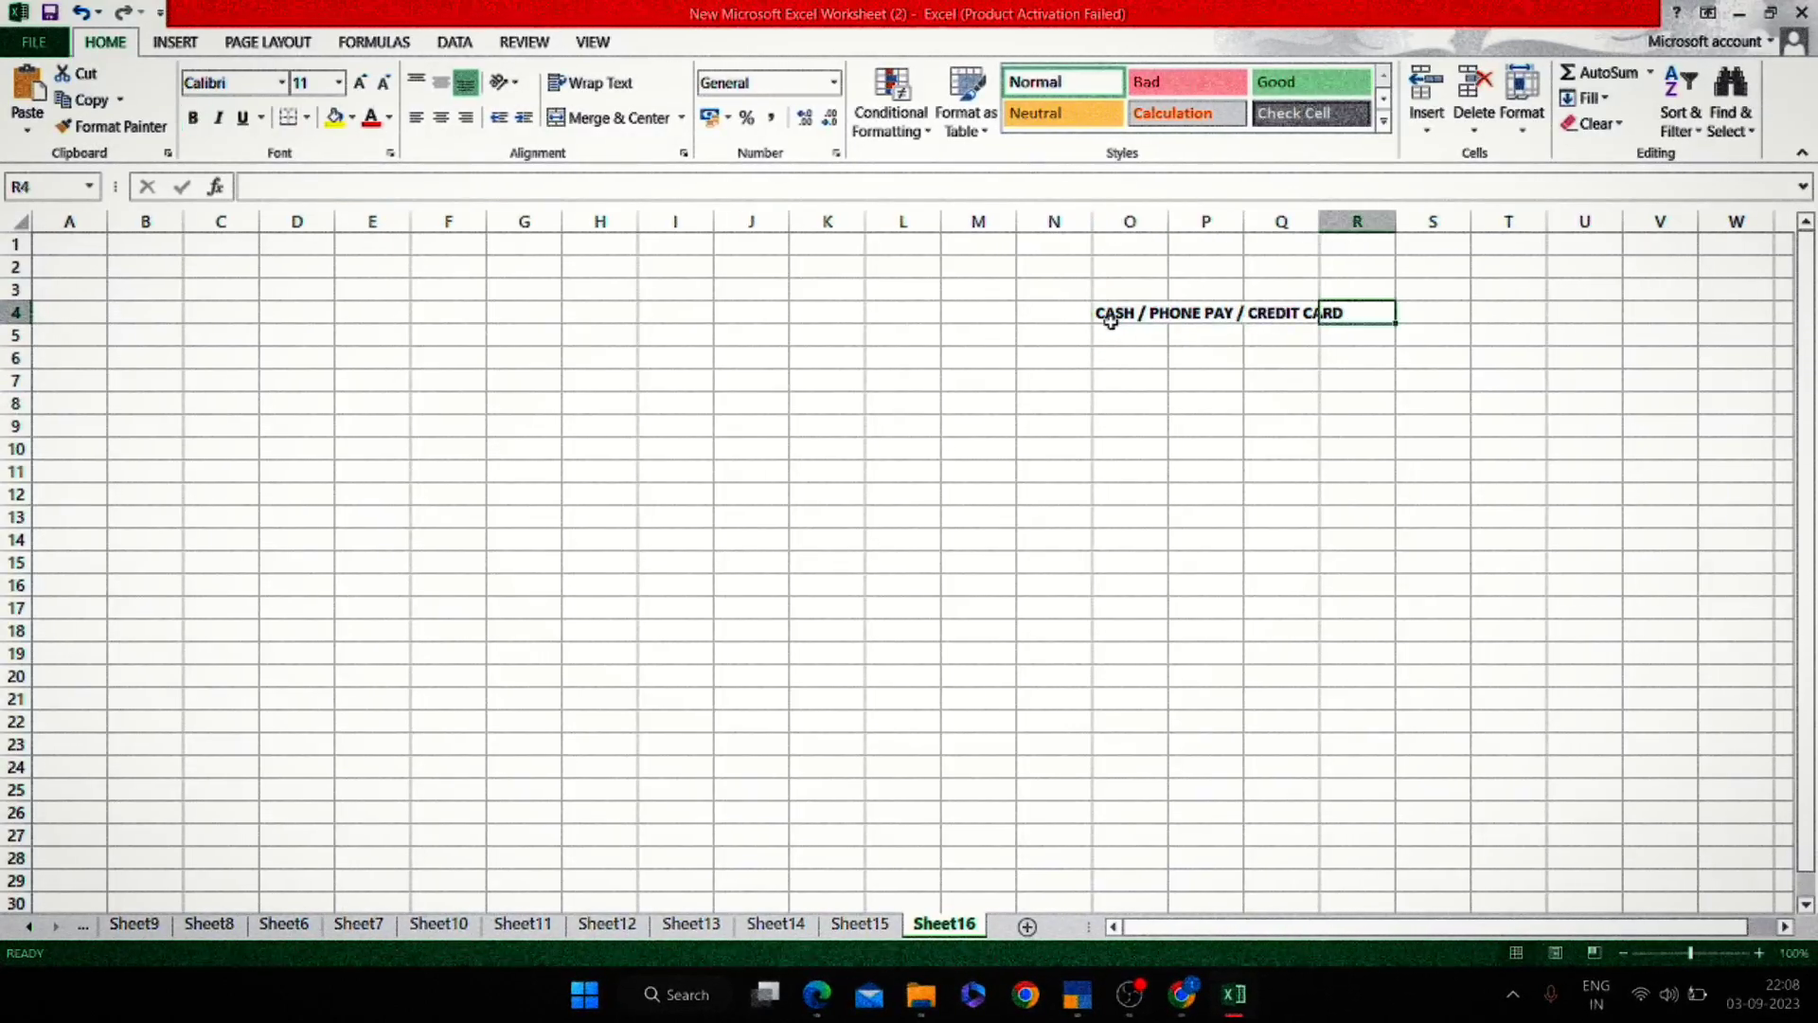
Enter a bold 'RECEIPT' title in cell O1.
{"action": "left_click", "coordinate": [1126, 254]}
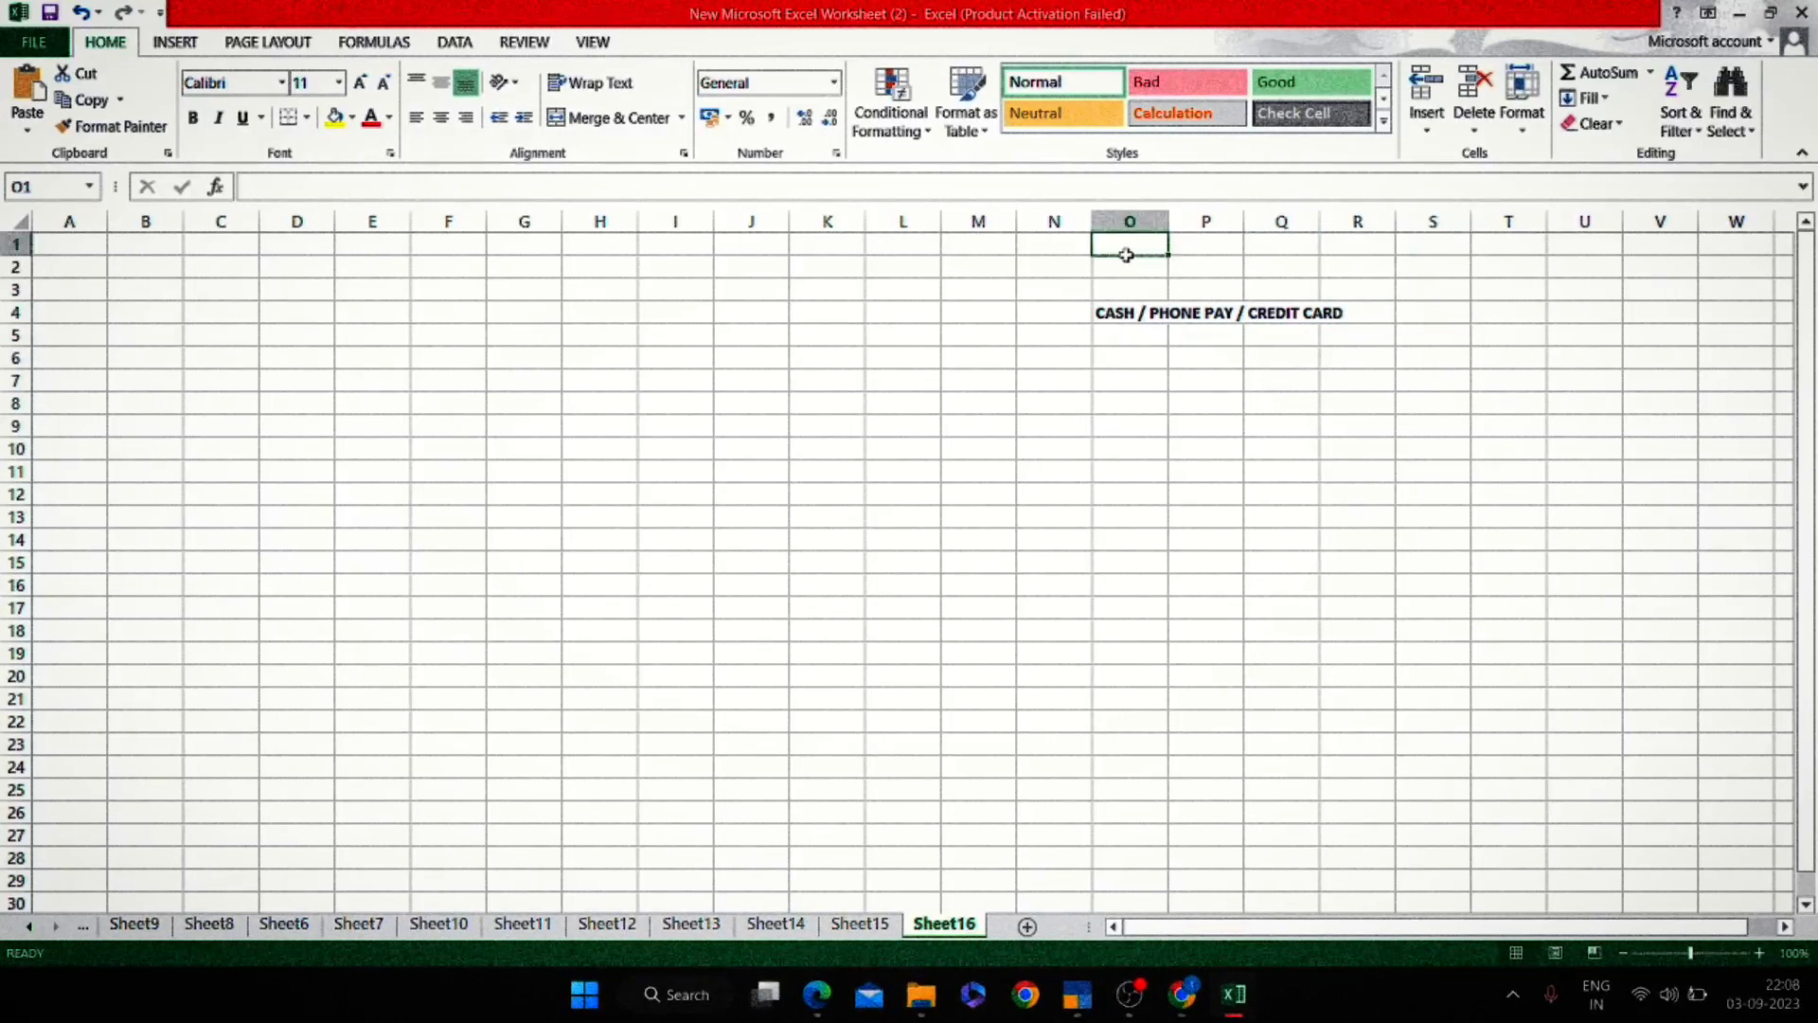
{"action": "type", "text": "REX"}
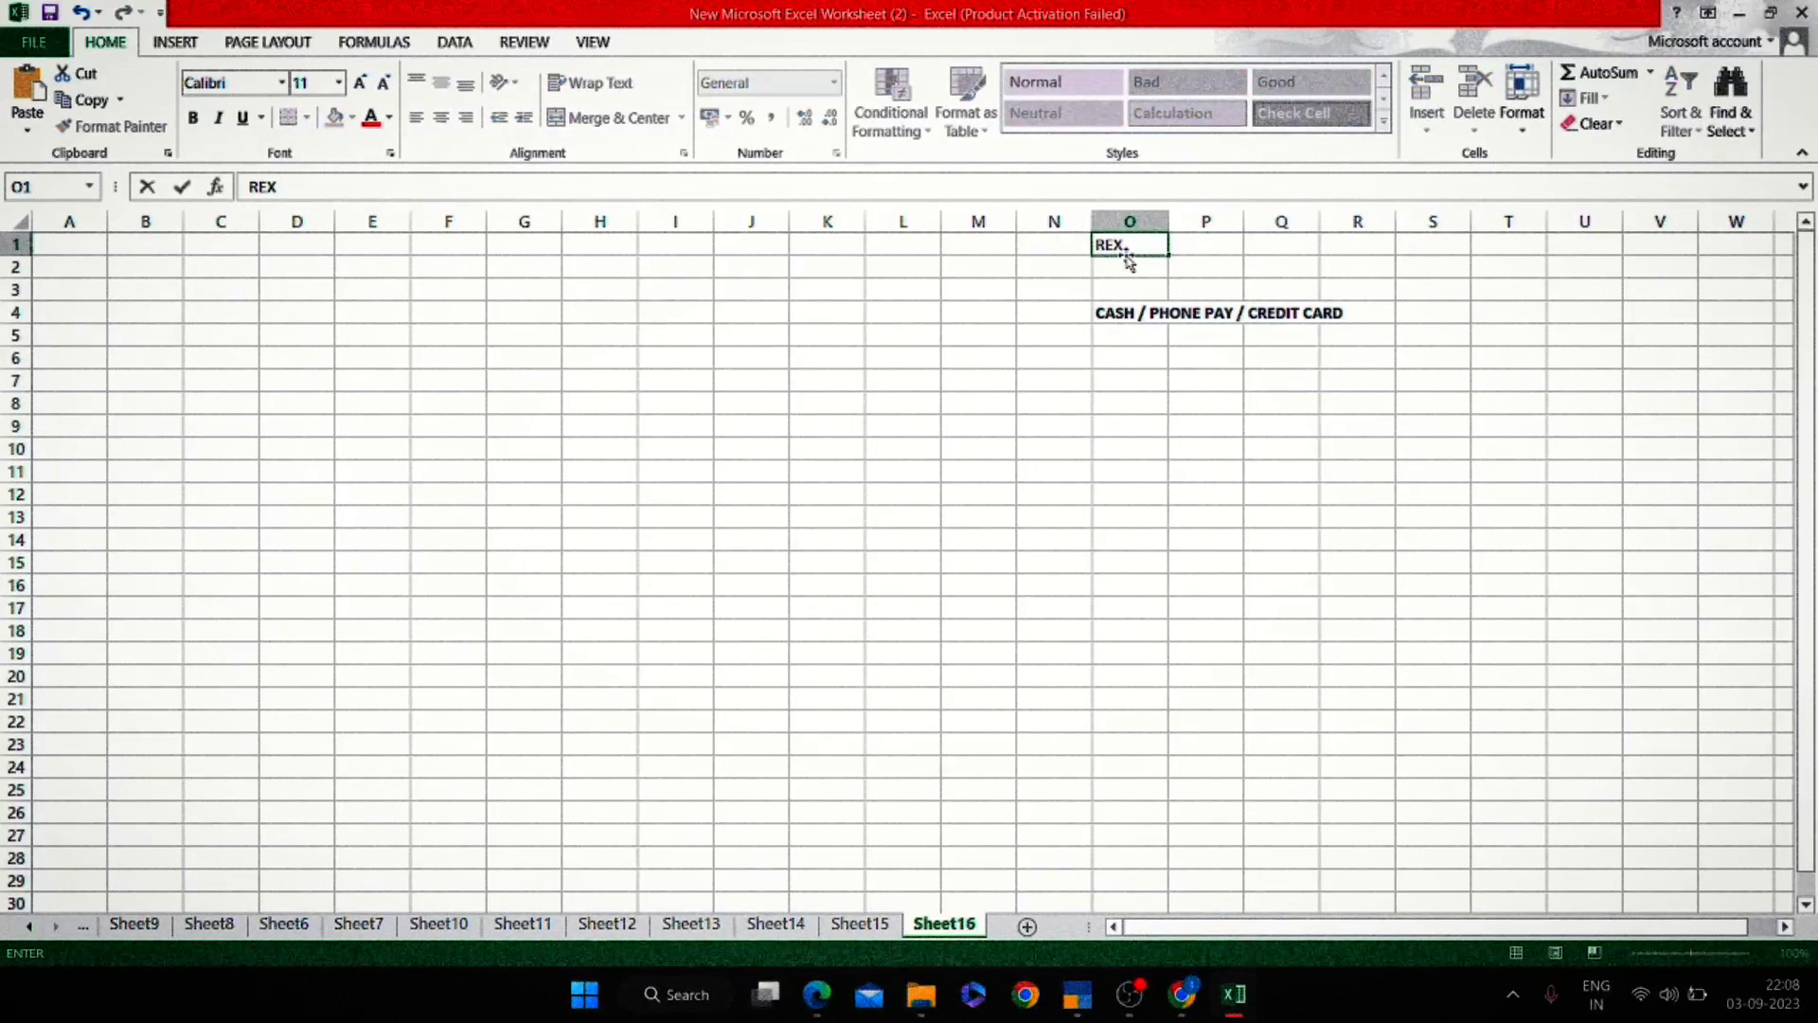
{"action": "key", "text": "BackSpace"}
{"action": "type", "text": "CEIPT"}
{"action": "key", "text": "Return"}
{"action": "key", "text": "Up"}
{"action": "key", "text": "ctrl+b"}
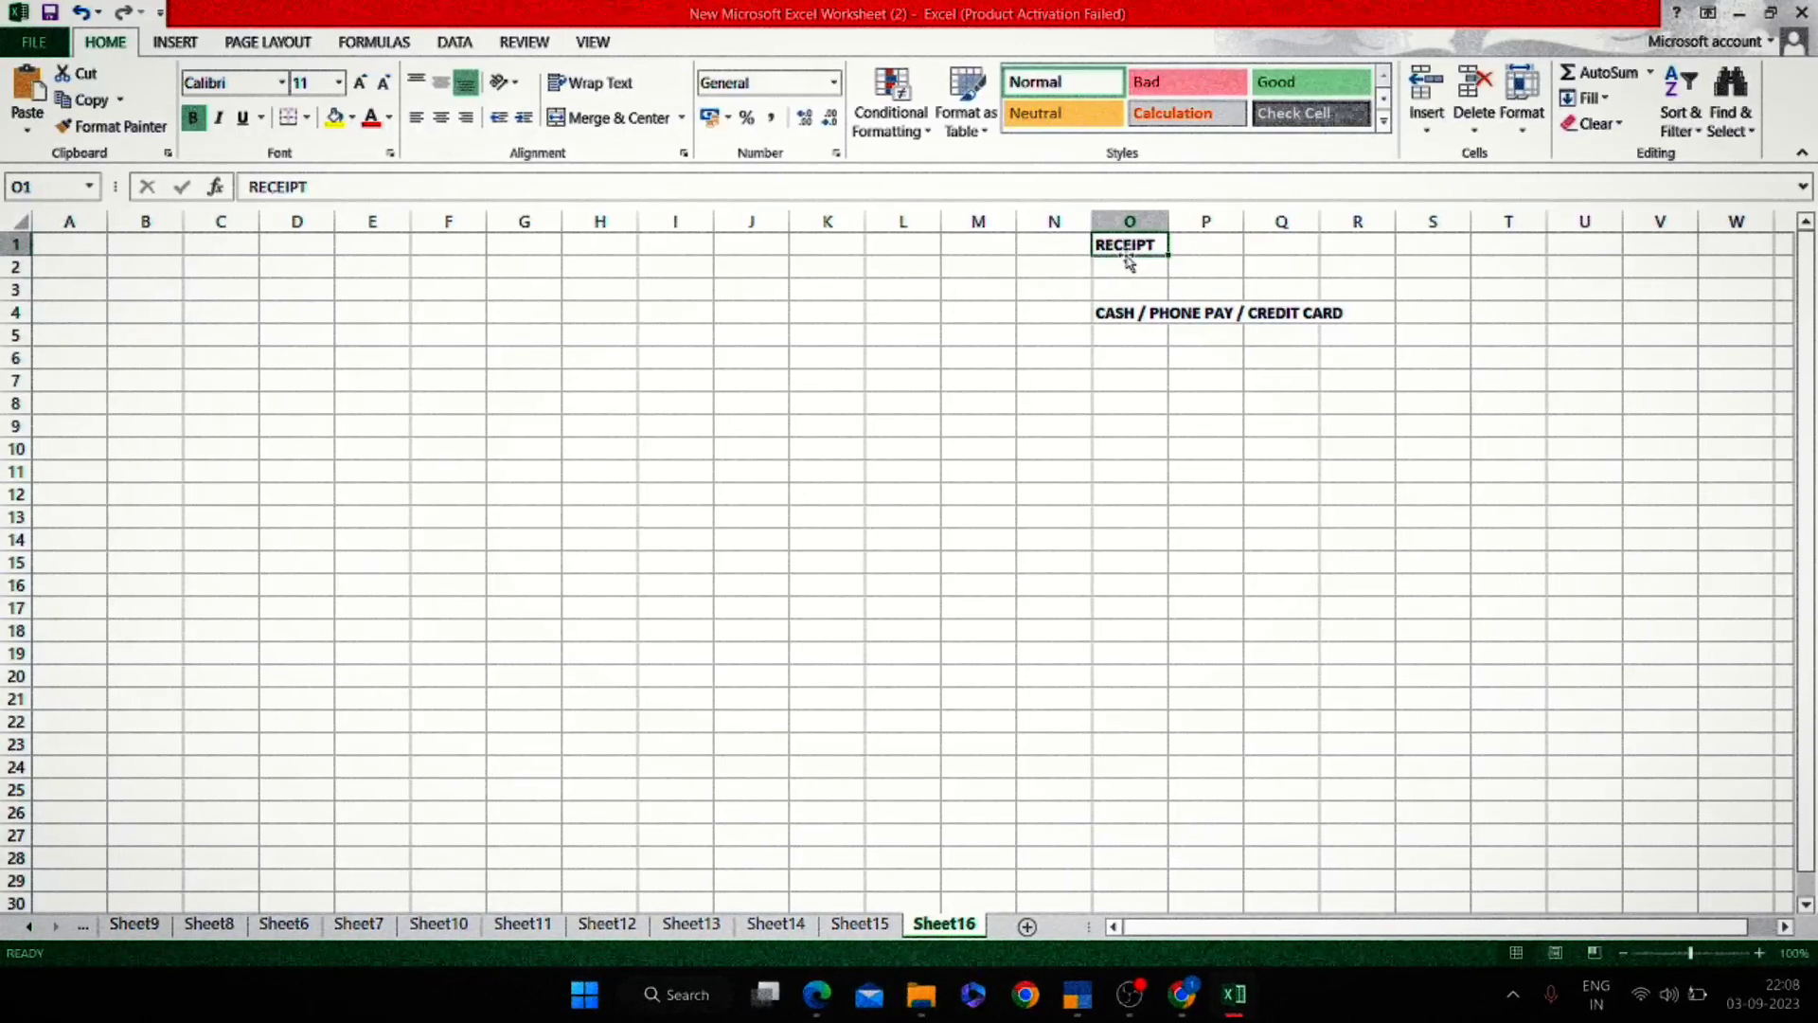
Label P7 'RECEIPT NO' and enter receipt number 100 in R7.
{"action": "key", "text": "Down"}
{"action": "key", "text": "Right"}
{"action": "key", "text": "Down"}
{"action": "key", "text": "Down"}
{"action": "key", "text": "Right"}
{"action": "key", "text": "Right"}
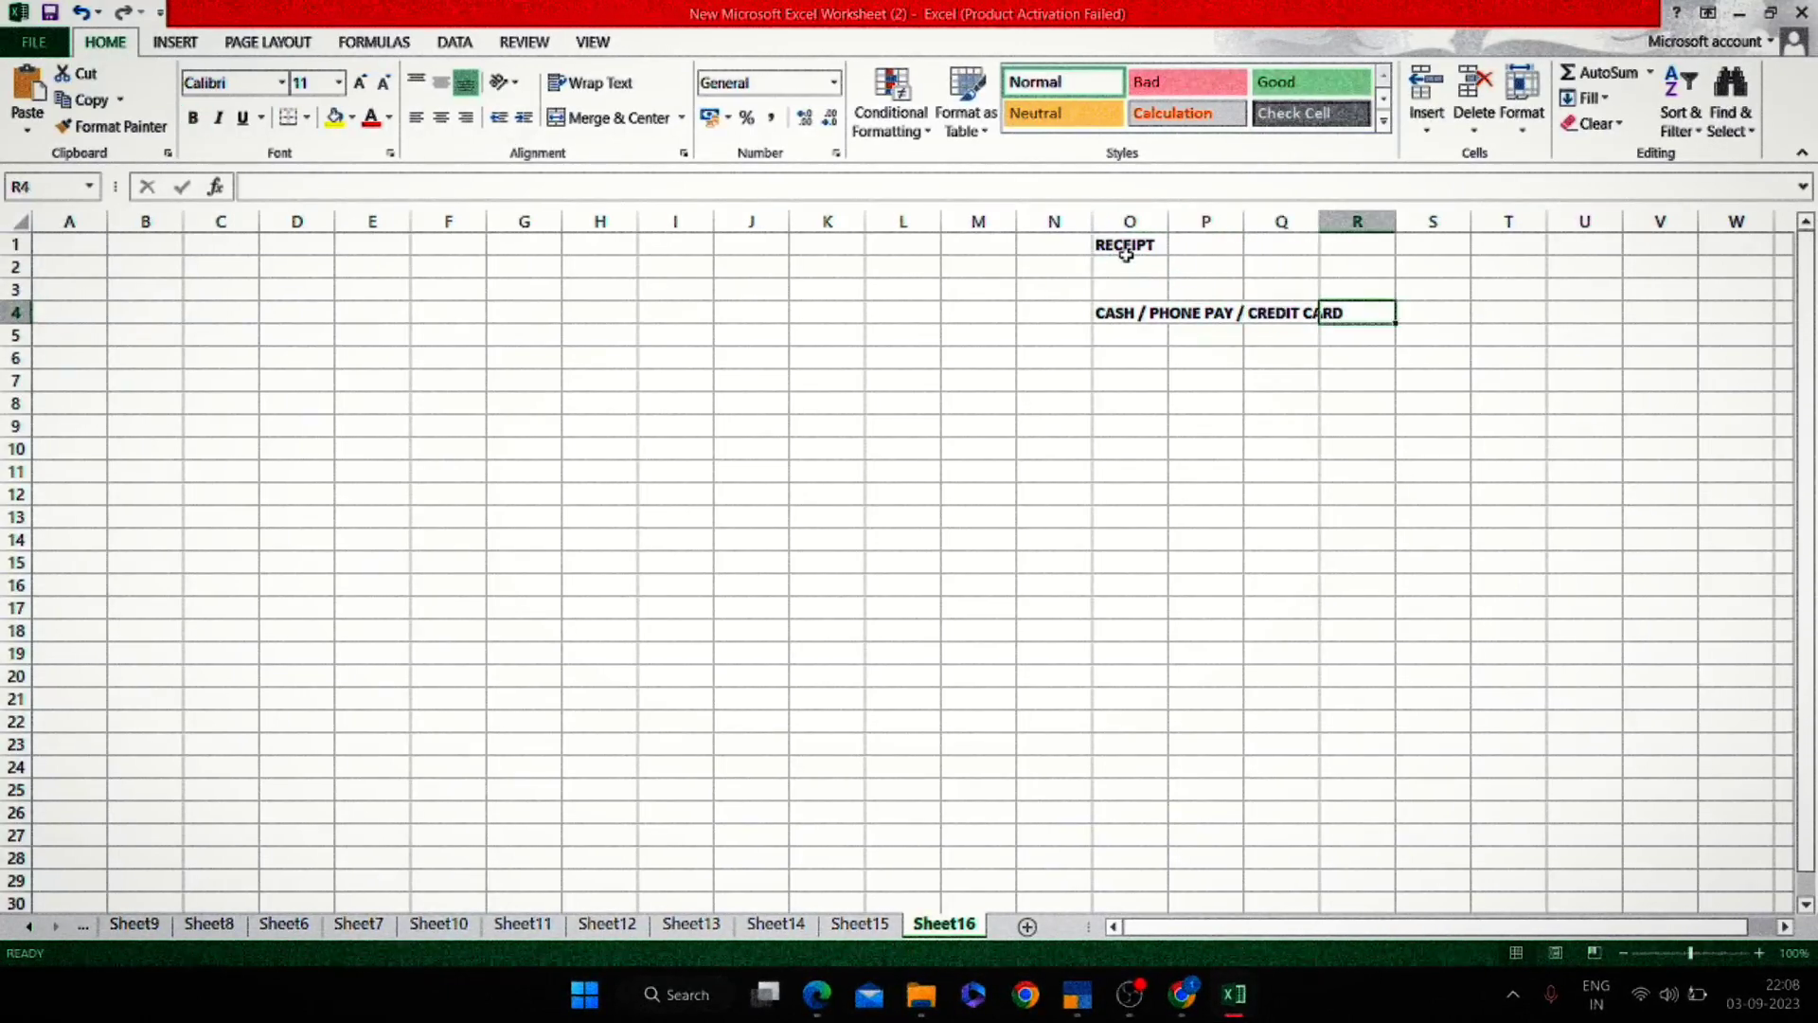
{"action": "key", "text": "Right"}
{"action": "key", "text": "alt+Tab"}
{"action": "key", "text": "alt+shift+Tab"}
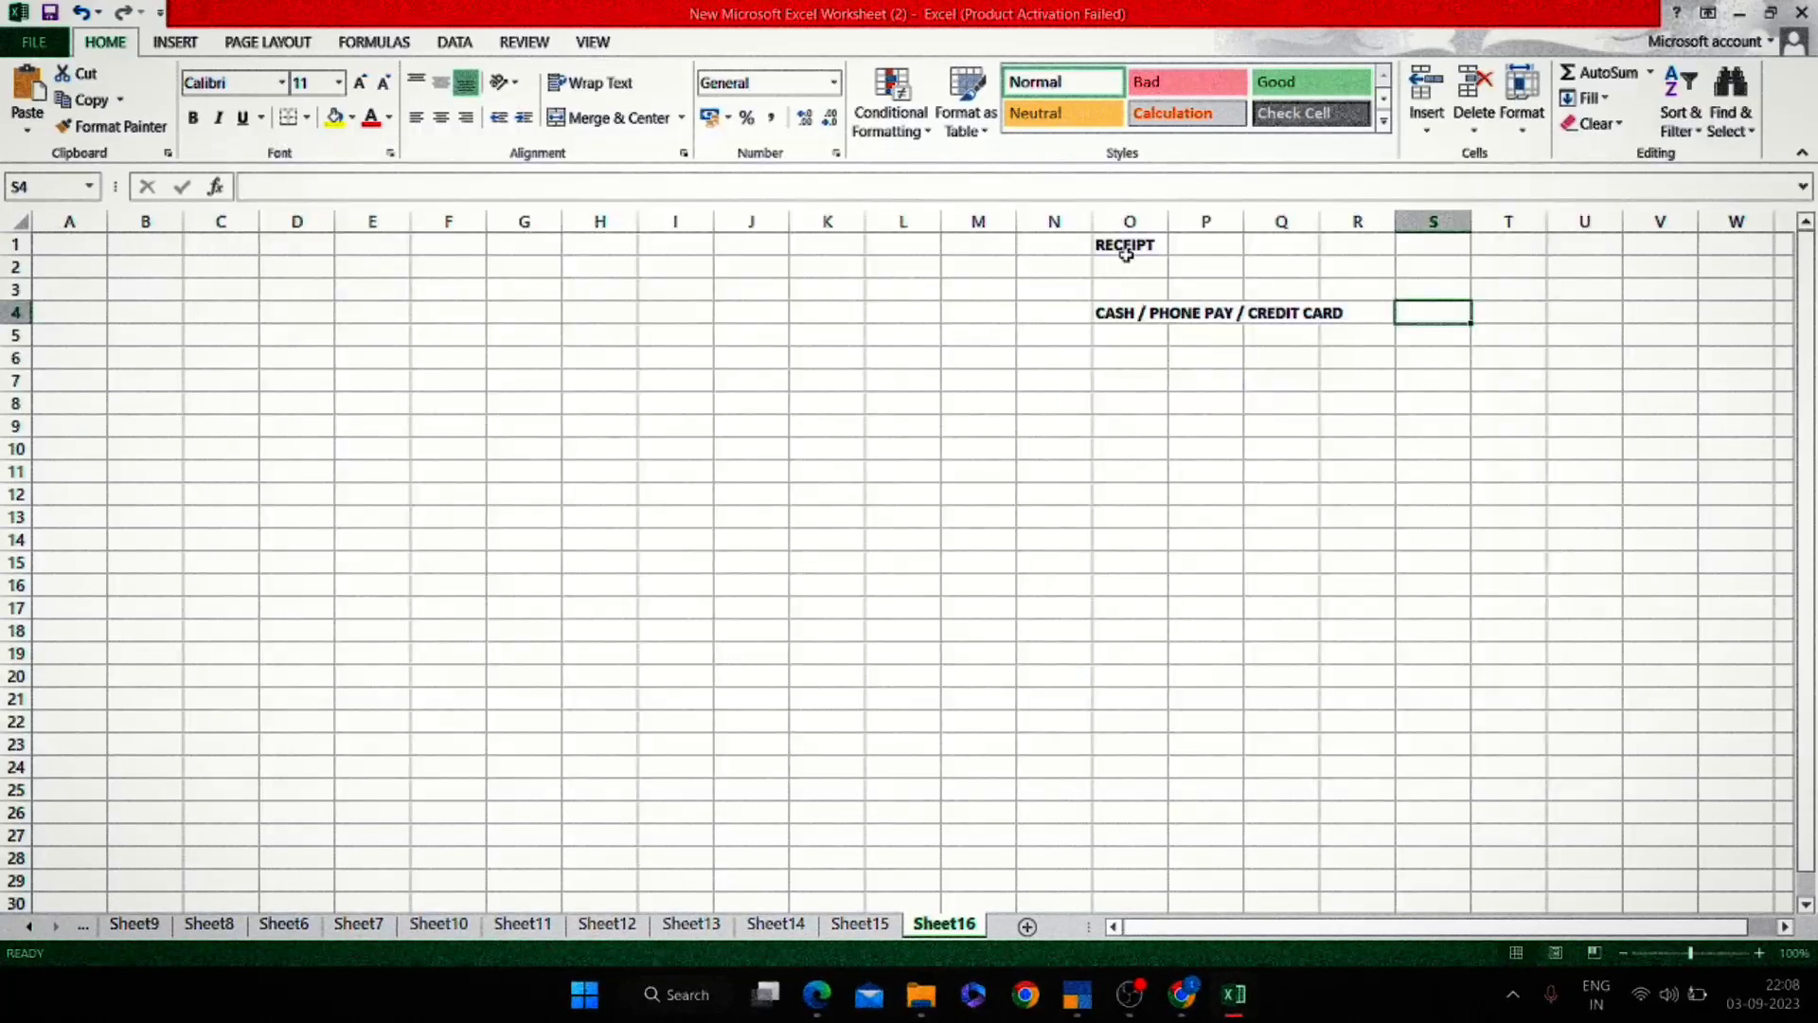
{"action": "key", "text": "Down"}
{"action": "key", "text": "Down"}
{"action": "key", "text": "Down"}
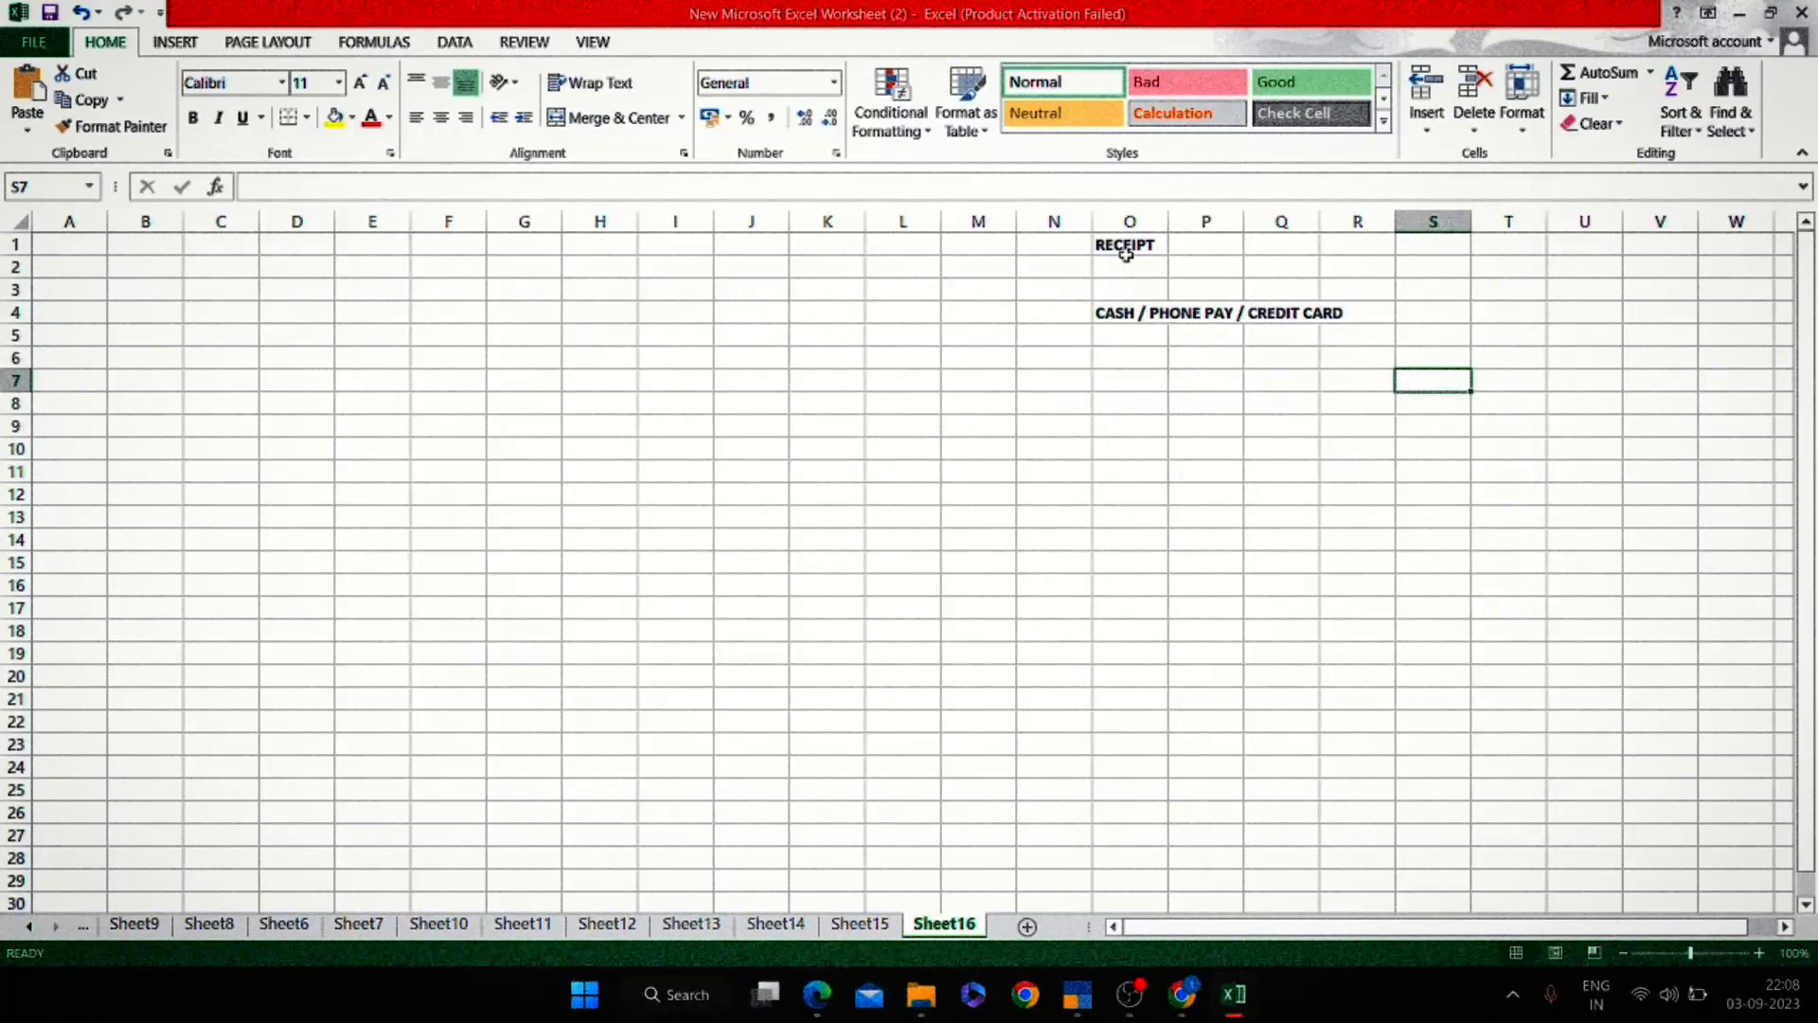
{"action": "key", "text": "Left"}
{"action": "key", "text": "Left"}
{"action": "key", "text": "Left"}
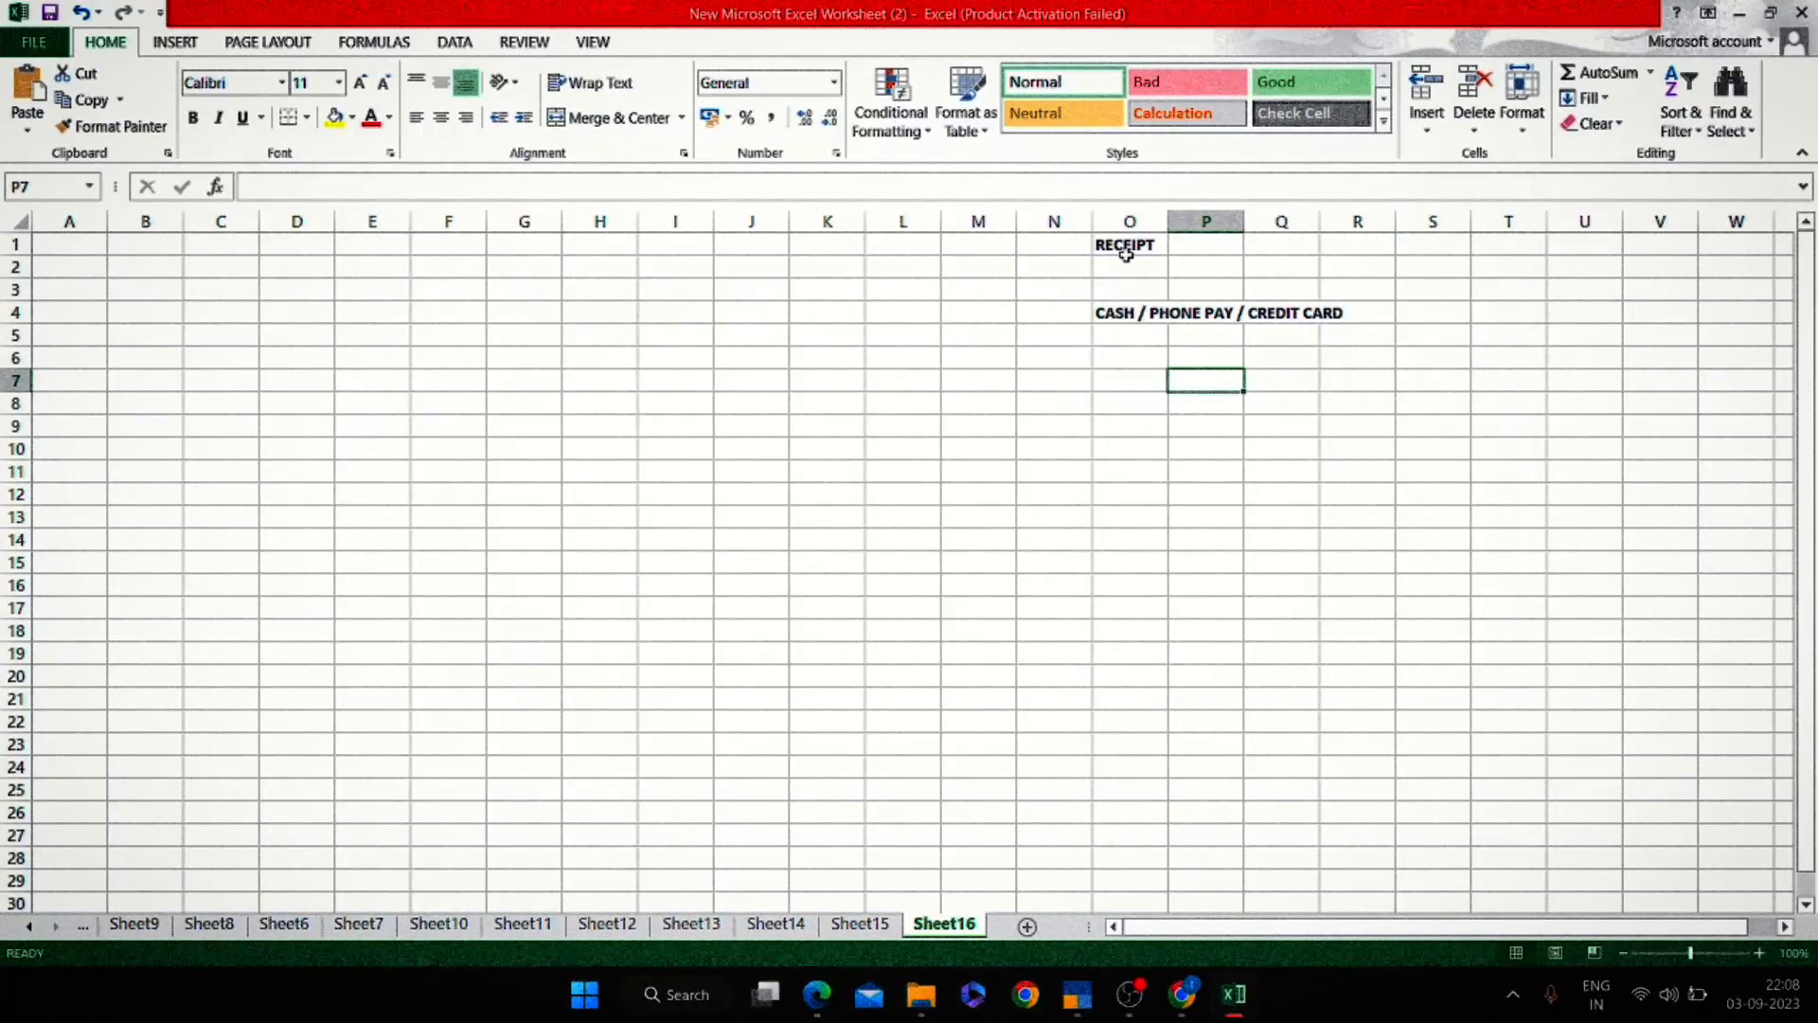
{"action": "type", "text": "RECEIP"}
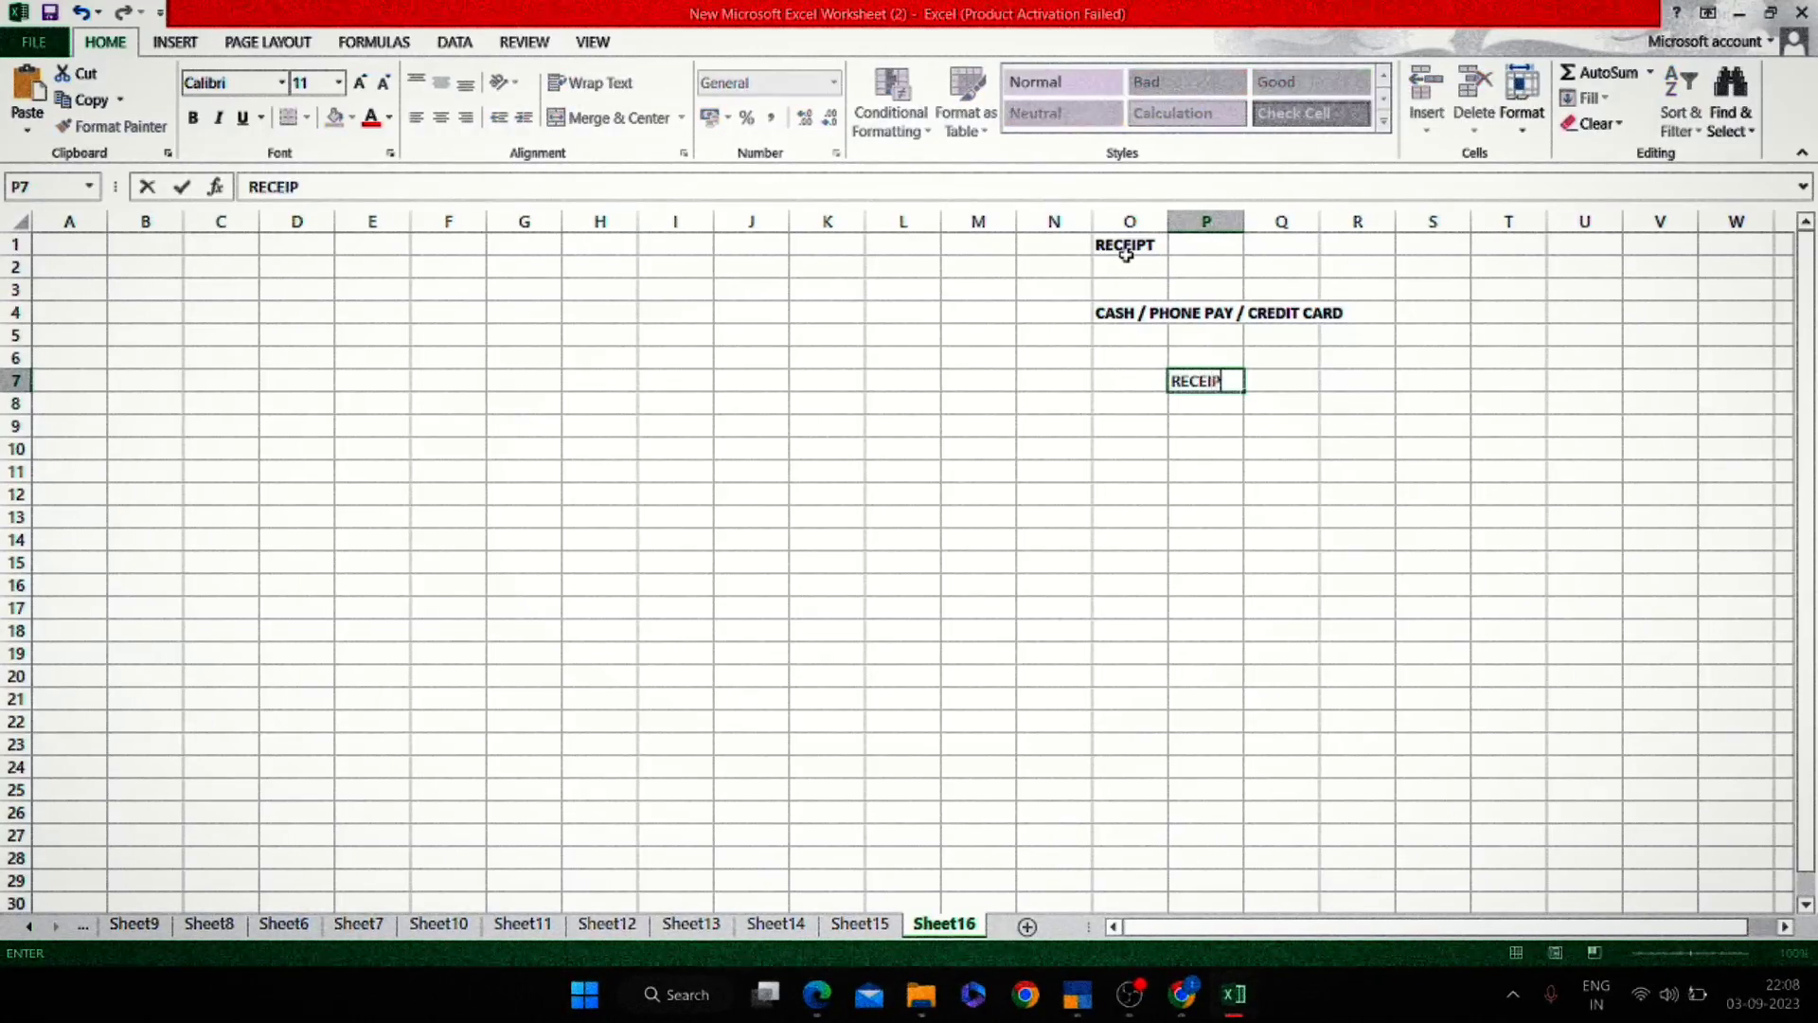
{"action": "type", "text": "T"}
{"action": "key", "text": "Return"}
{"action": "key", "text": "Up"}
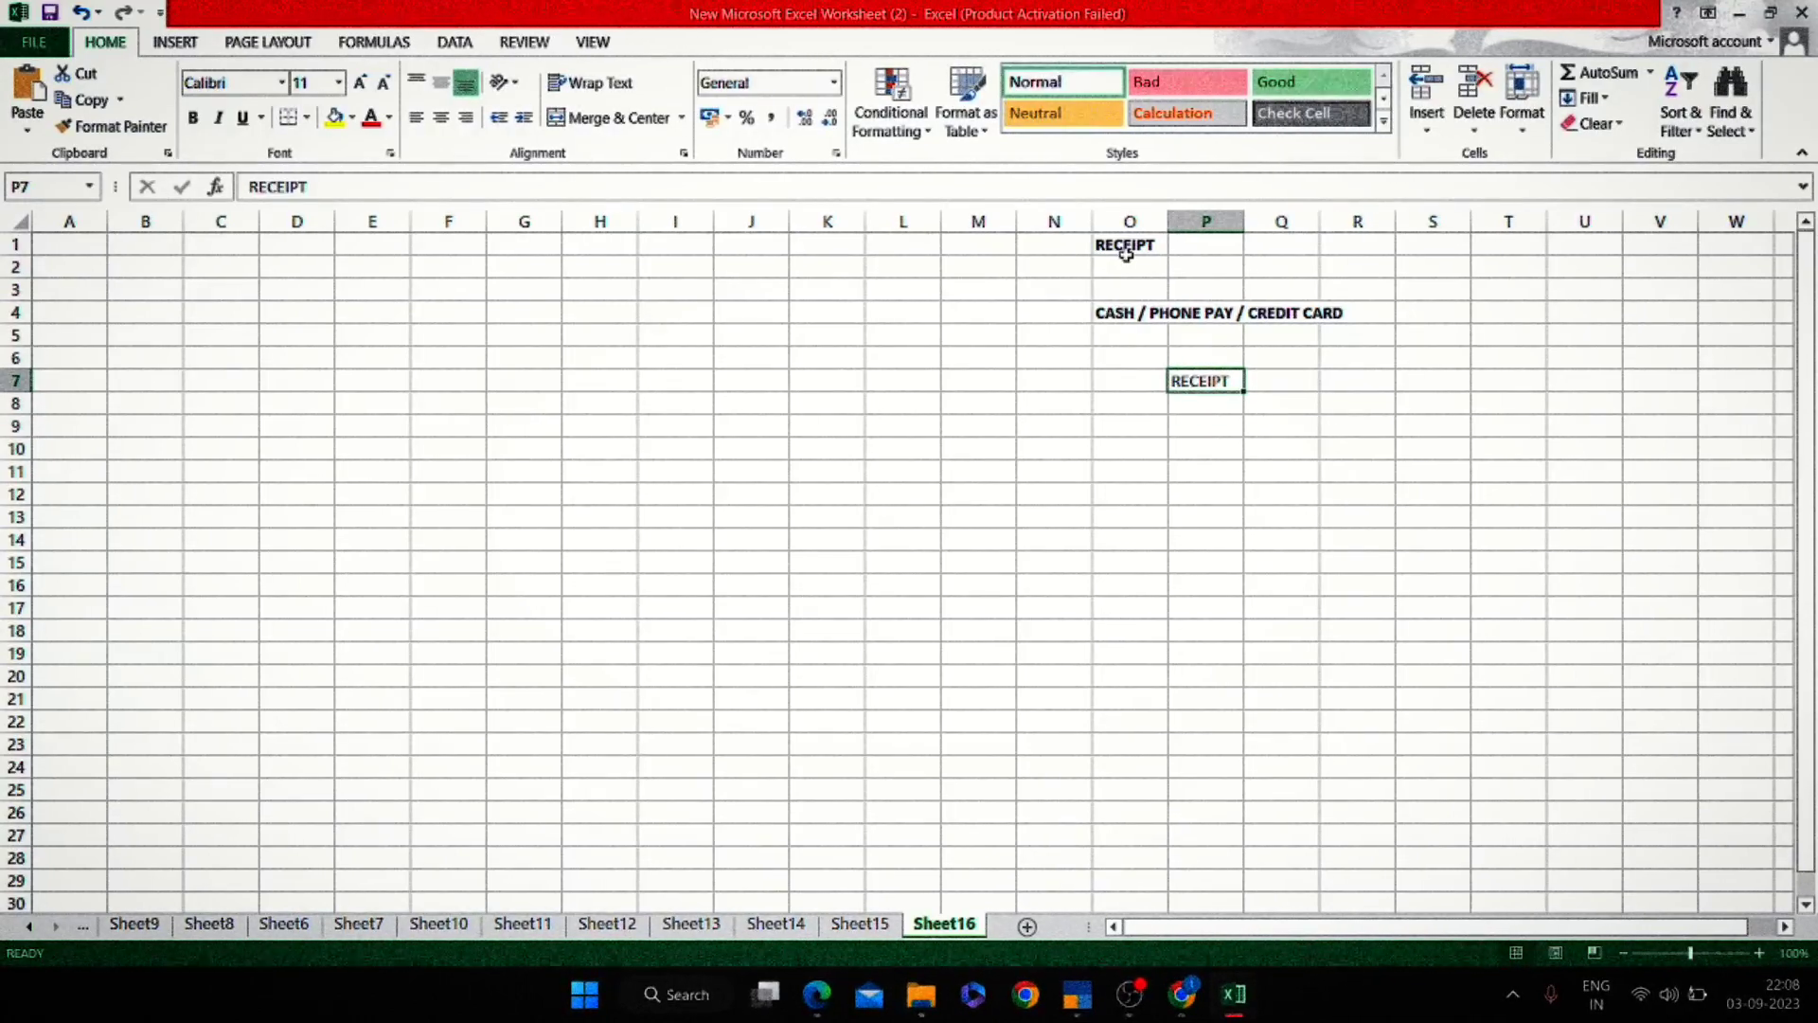
{"action": "key", "text": "F2"}
{"action": "key", "text": "Tab"}
{"action": "key", "text": "Tab"}
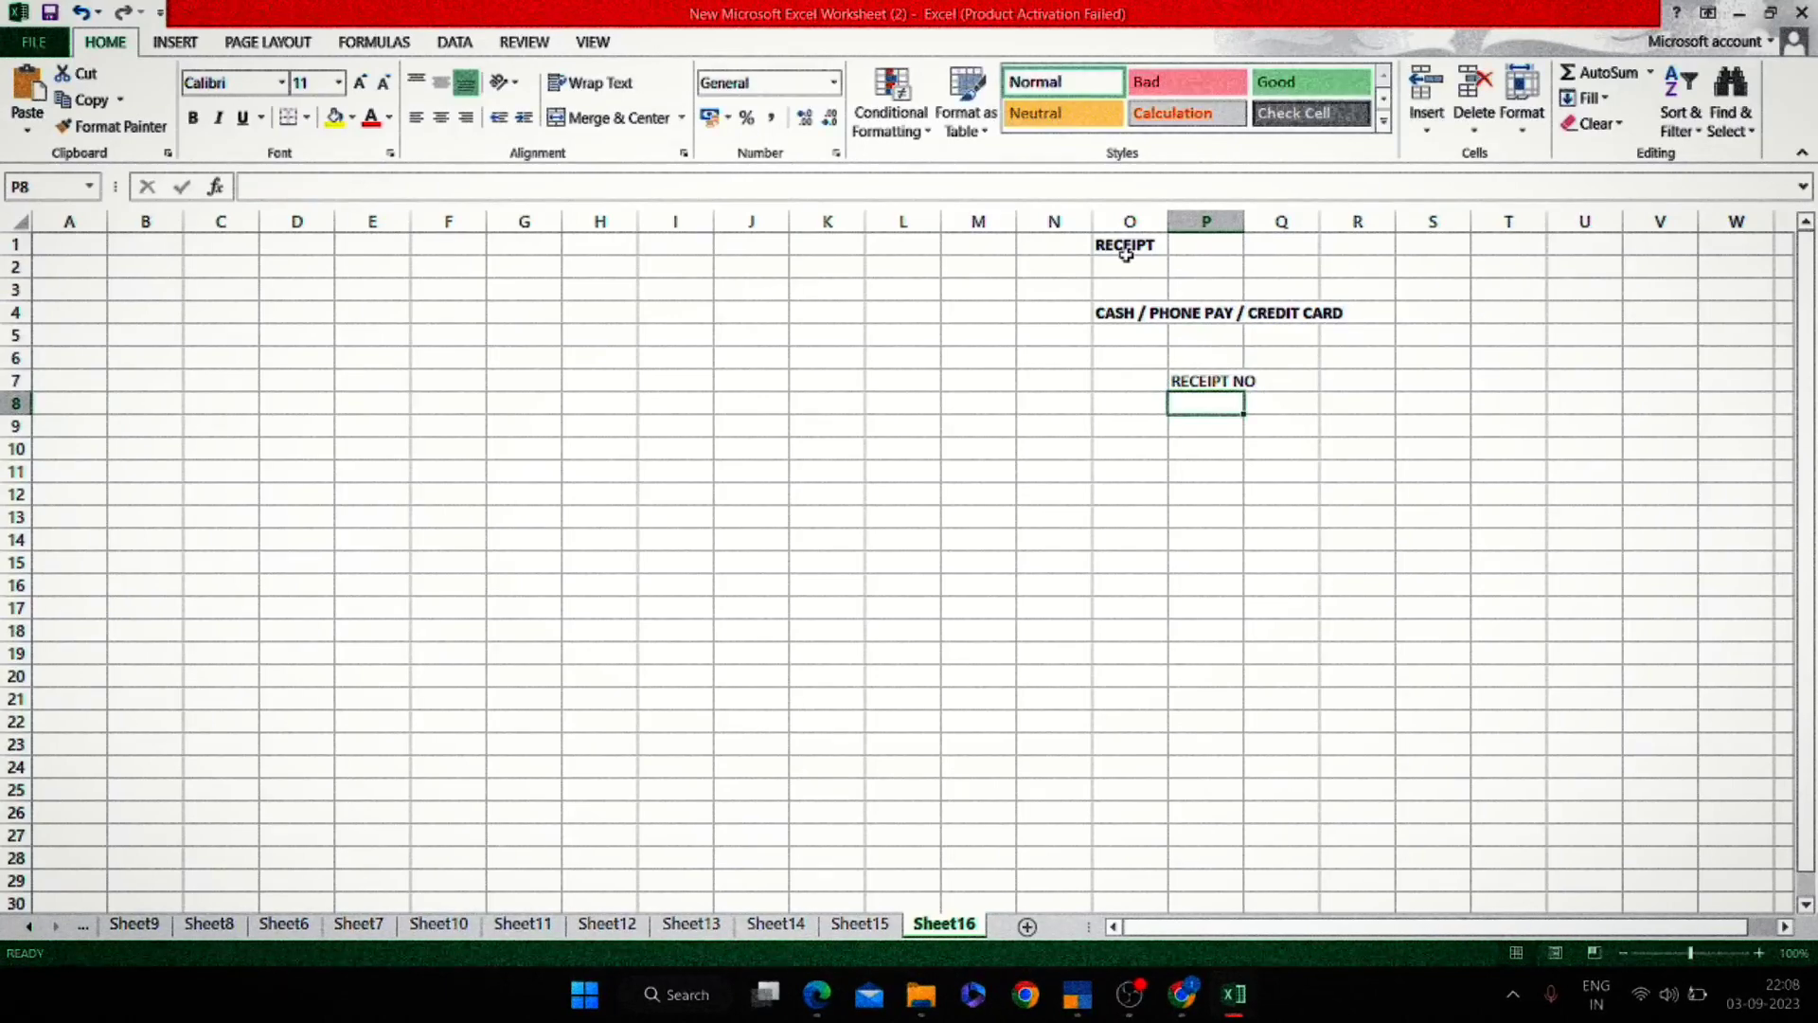
{"action": "type", "text": "100"}
{"action": "key", "text": "Return"}
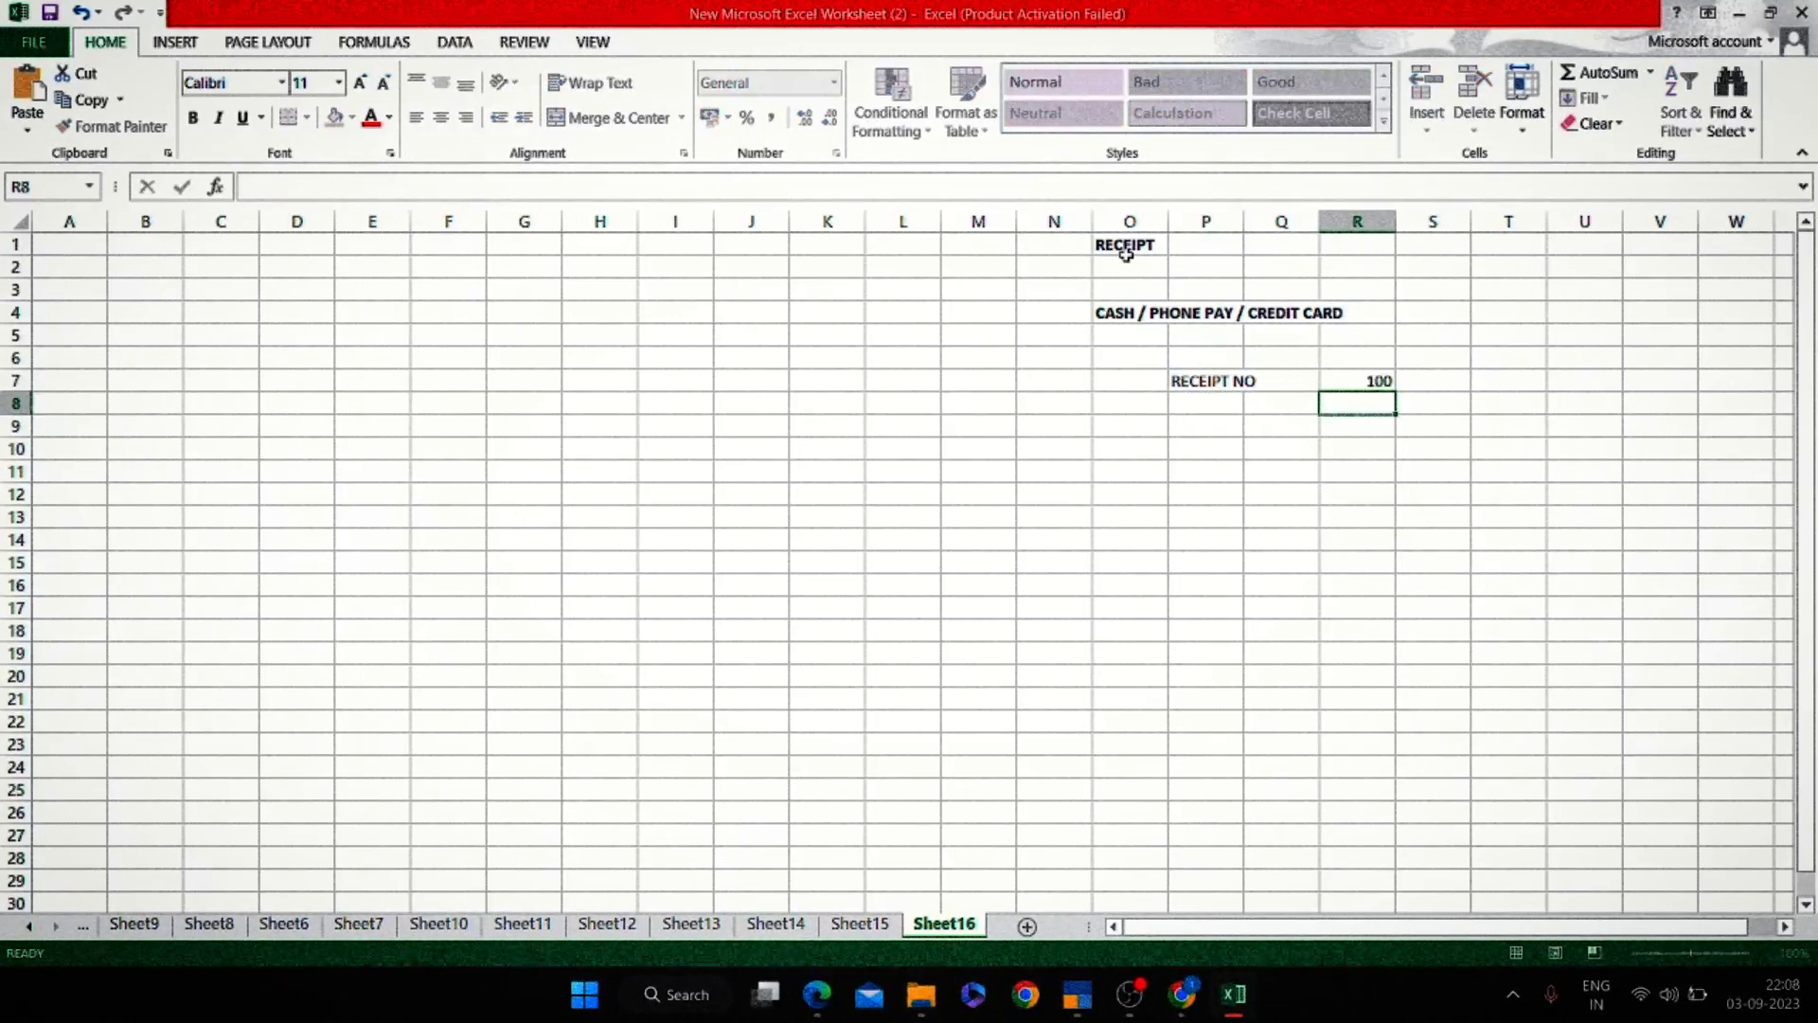
Label P8 'DATE' and enter 01/04/2023 in R8.
{"action": "key", "text": "Left"}
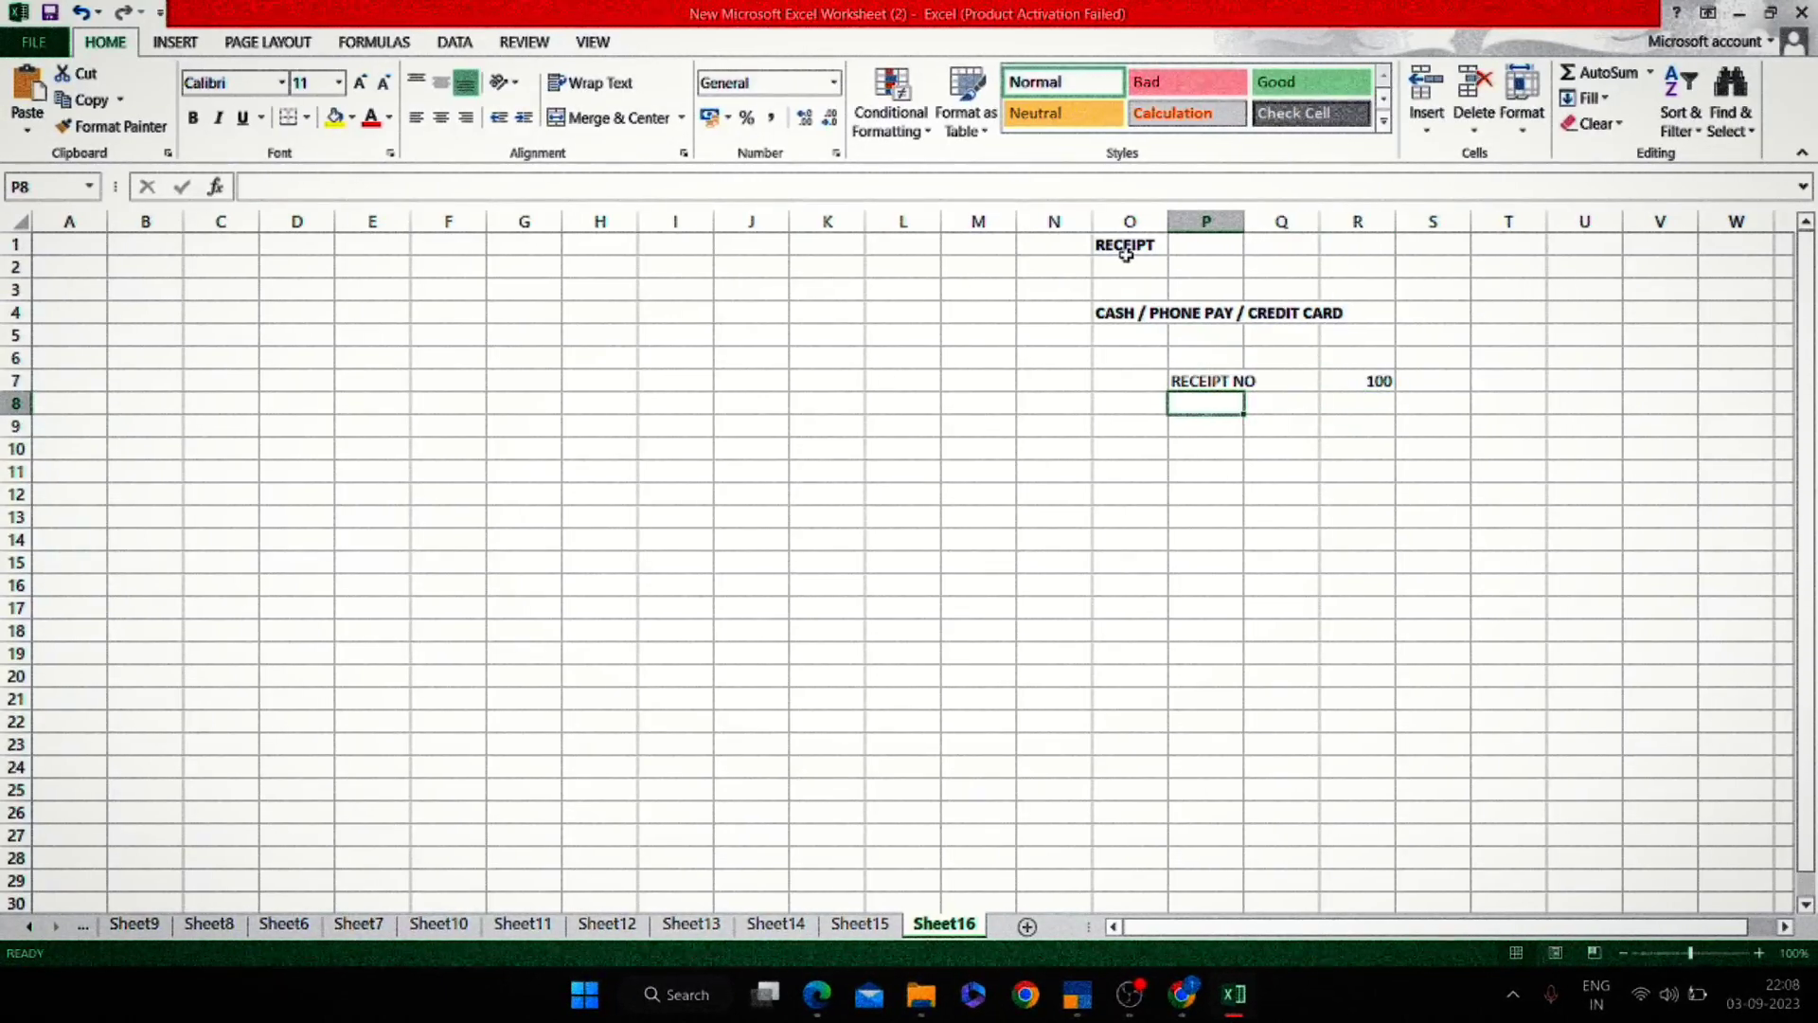
{"action": "type", "text": "DATE"}
{"action": "key", "text": "Return"}
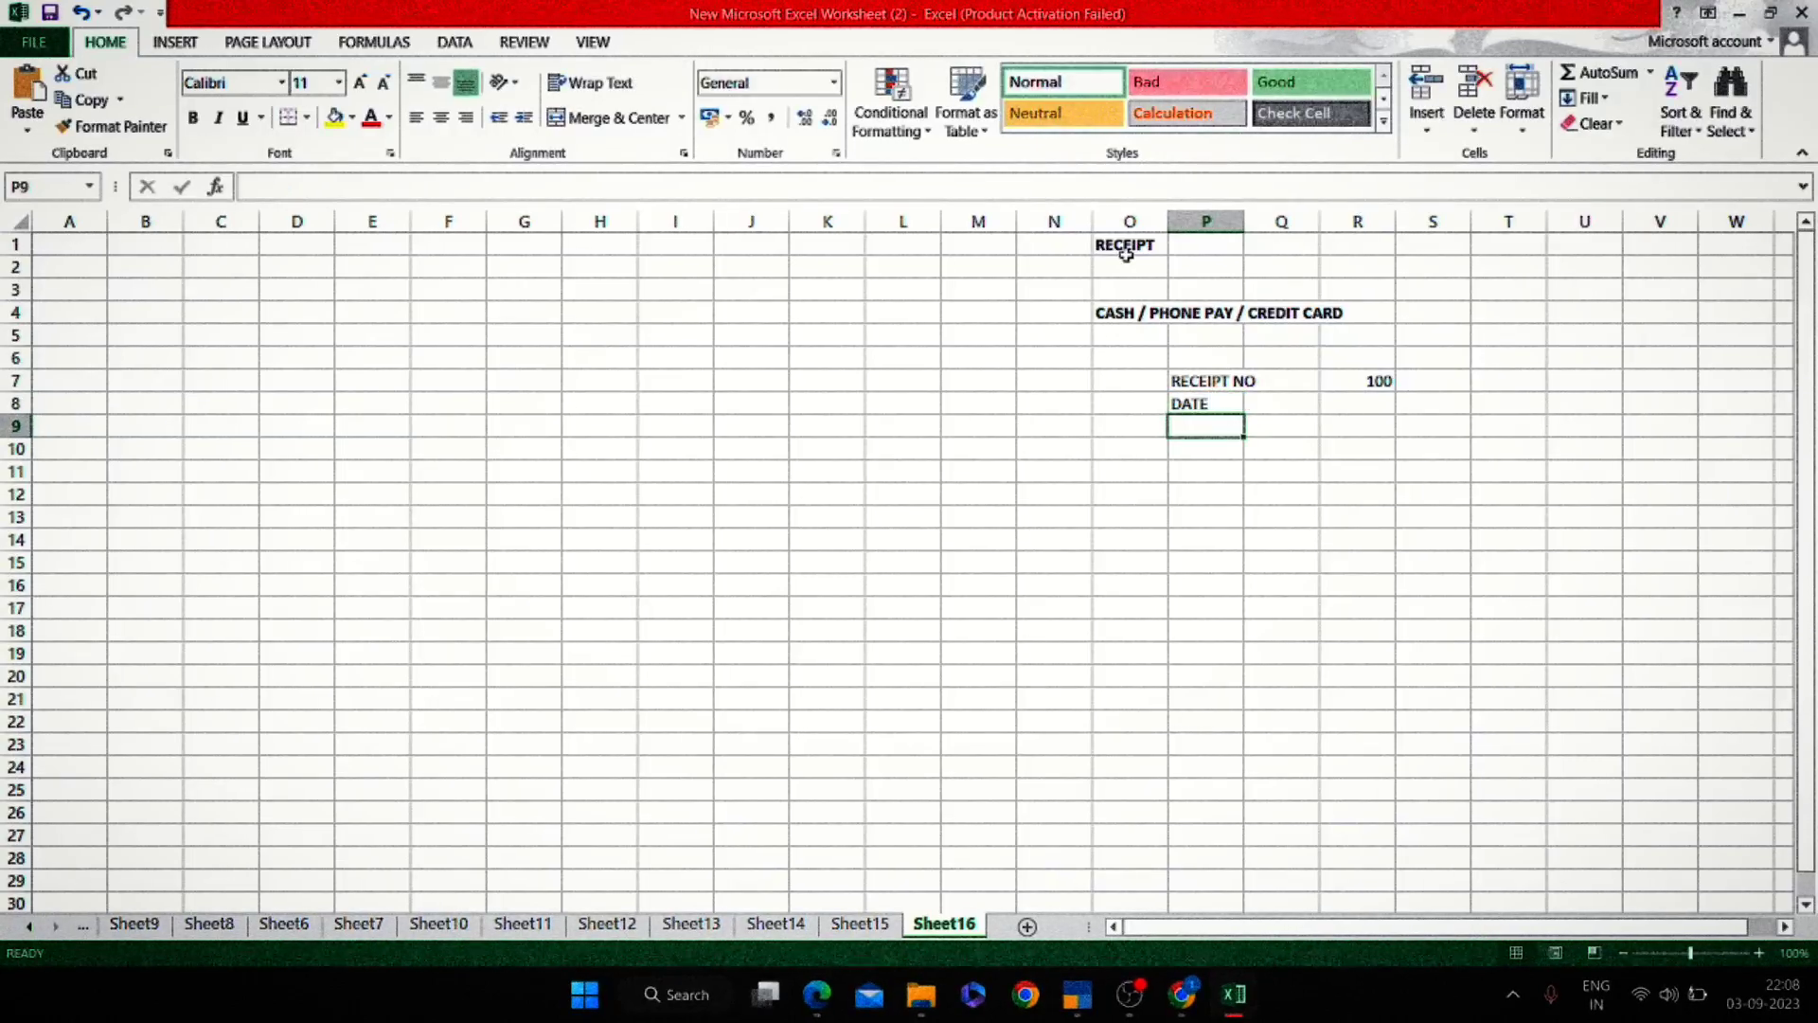
{"action": "key", "text": "Up"}
{"action": "key", "text": "Right"}
{"action": "key", "text": "Right"}
{"action": "type", "text": "01/04"}
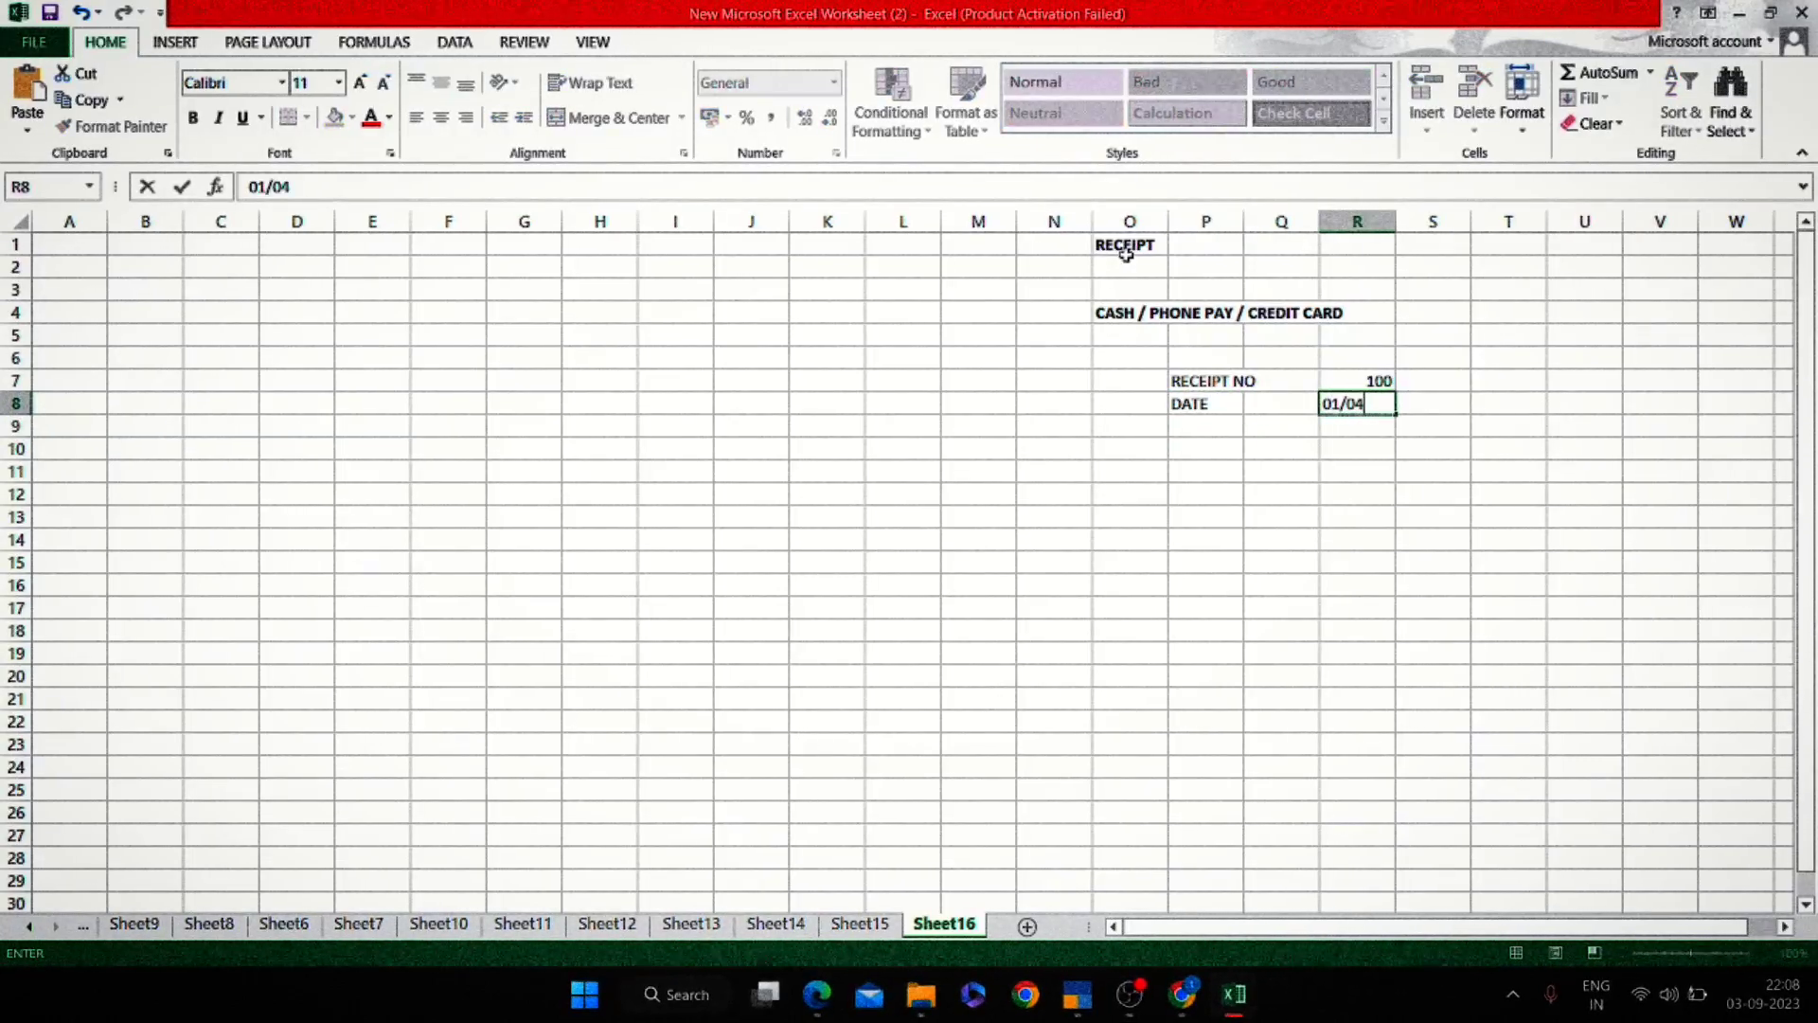
{"action": "type", "text": "/2023"}
{"action": "key", "text": "Return"}
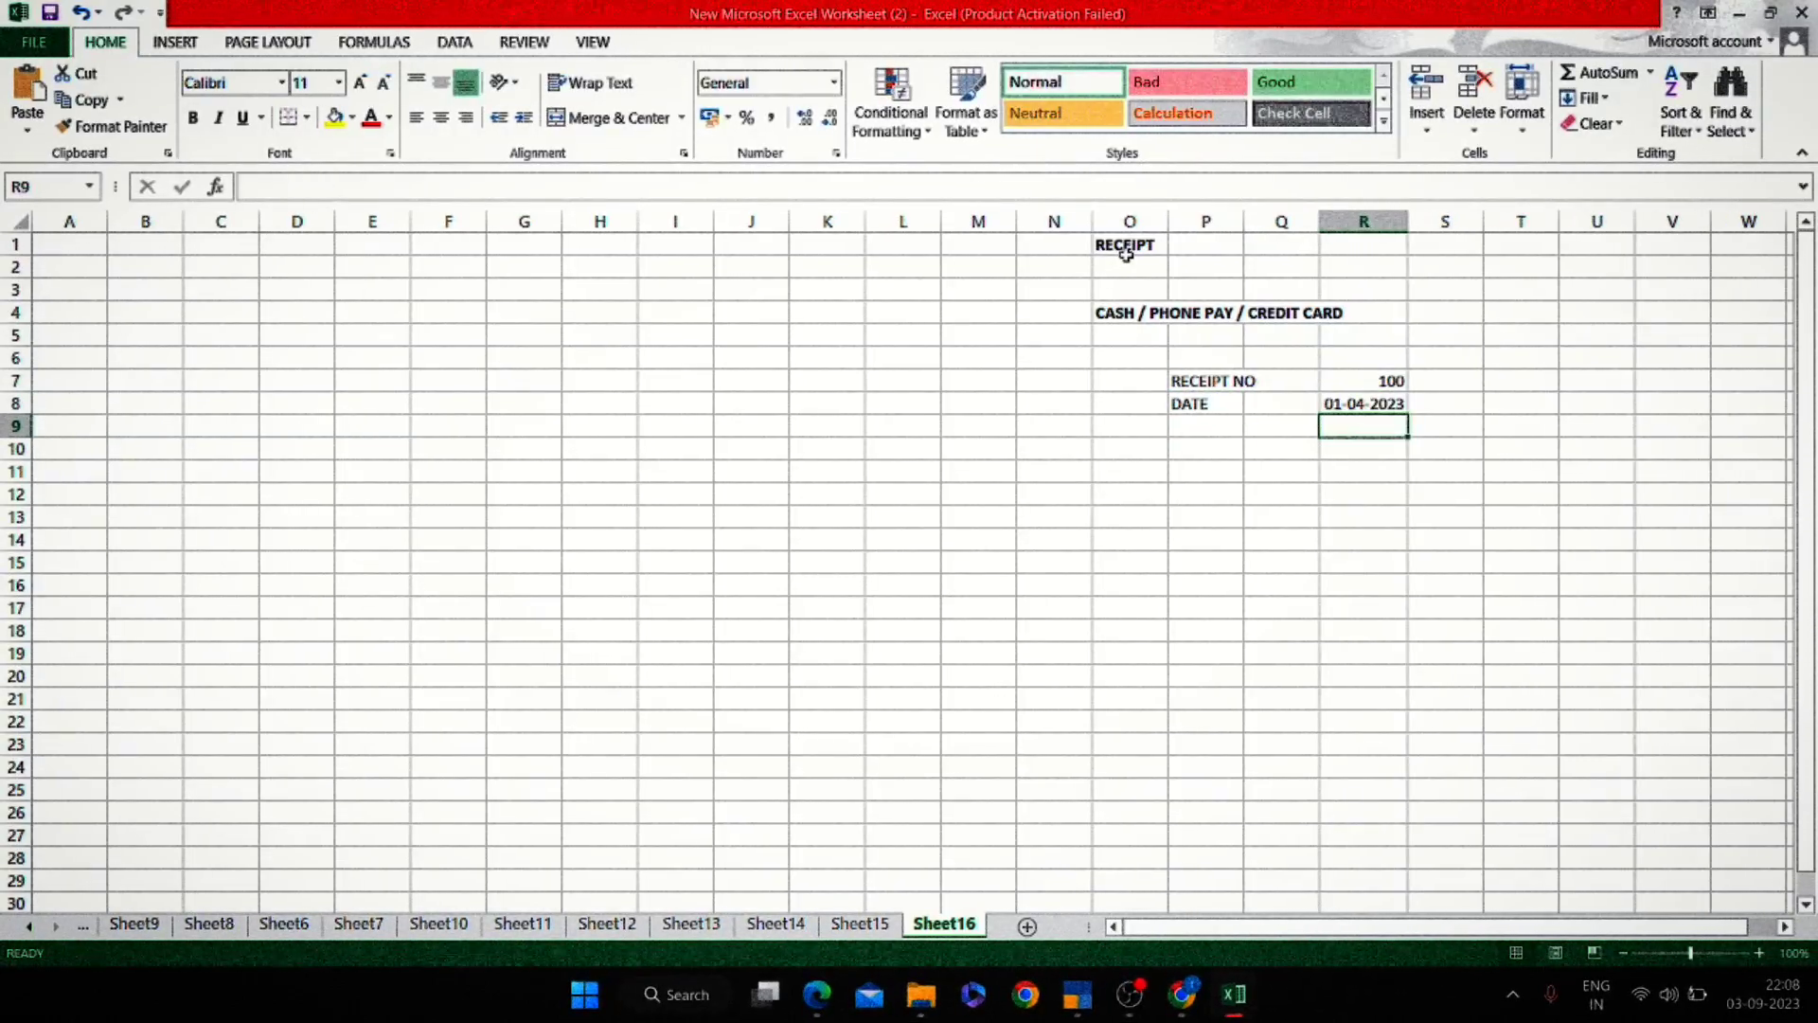
Label P9 'CUSTOMER NAME' and autofit column P to fit it.
{"action": "key", "text": "Left"}
{"action": "key", "text": "Left"}
{"action": "type", "text": "AMOUN"}
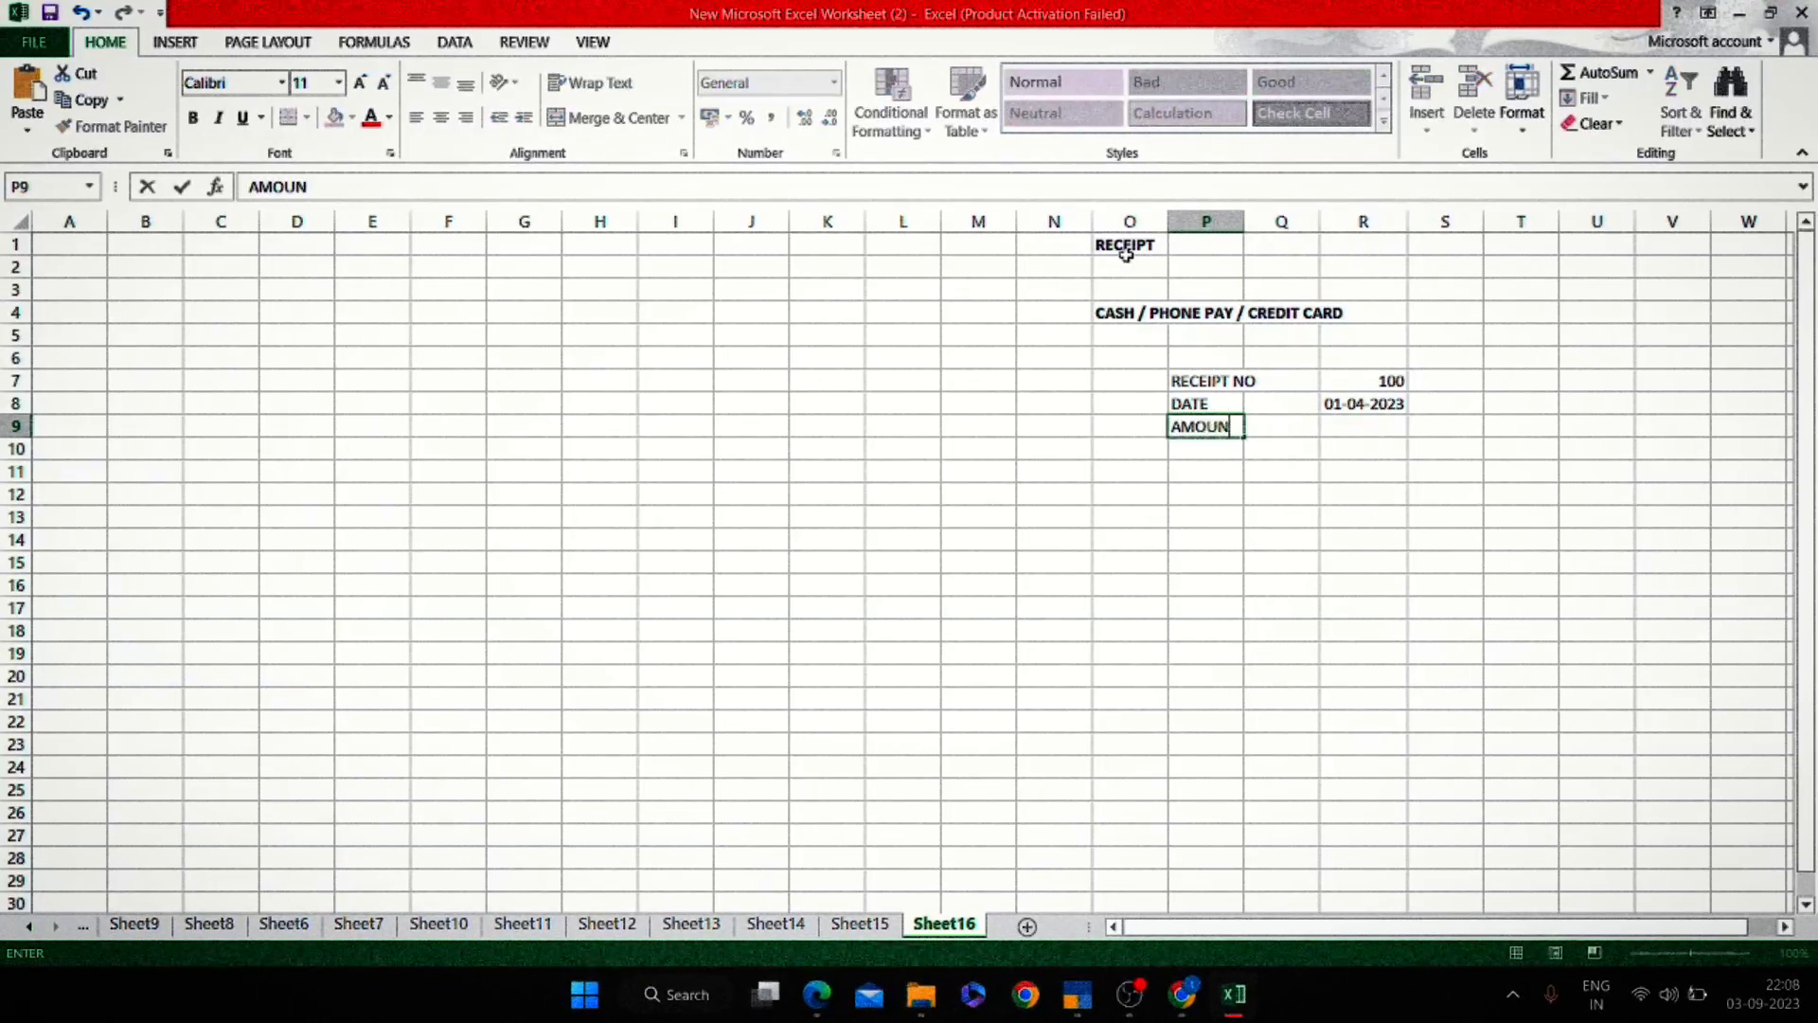
{"action": "key", "text": "Escape"}
{"action": "type", "text": "CUSTOMER NAME"}
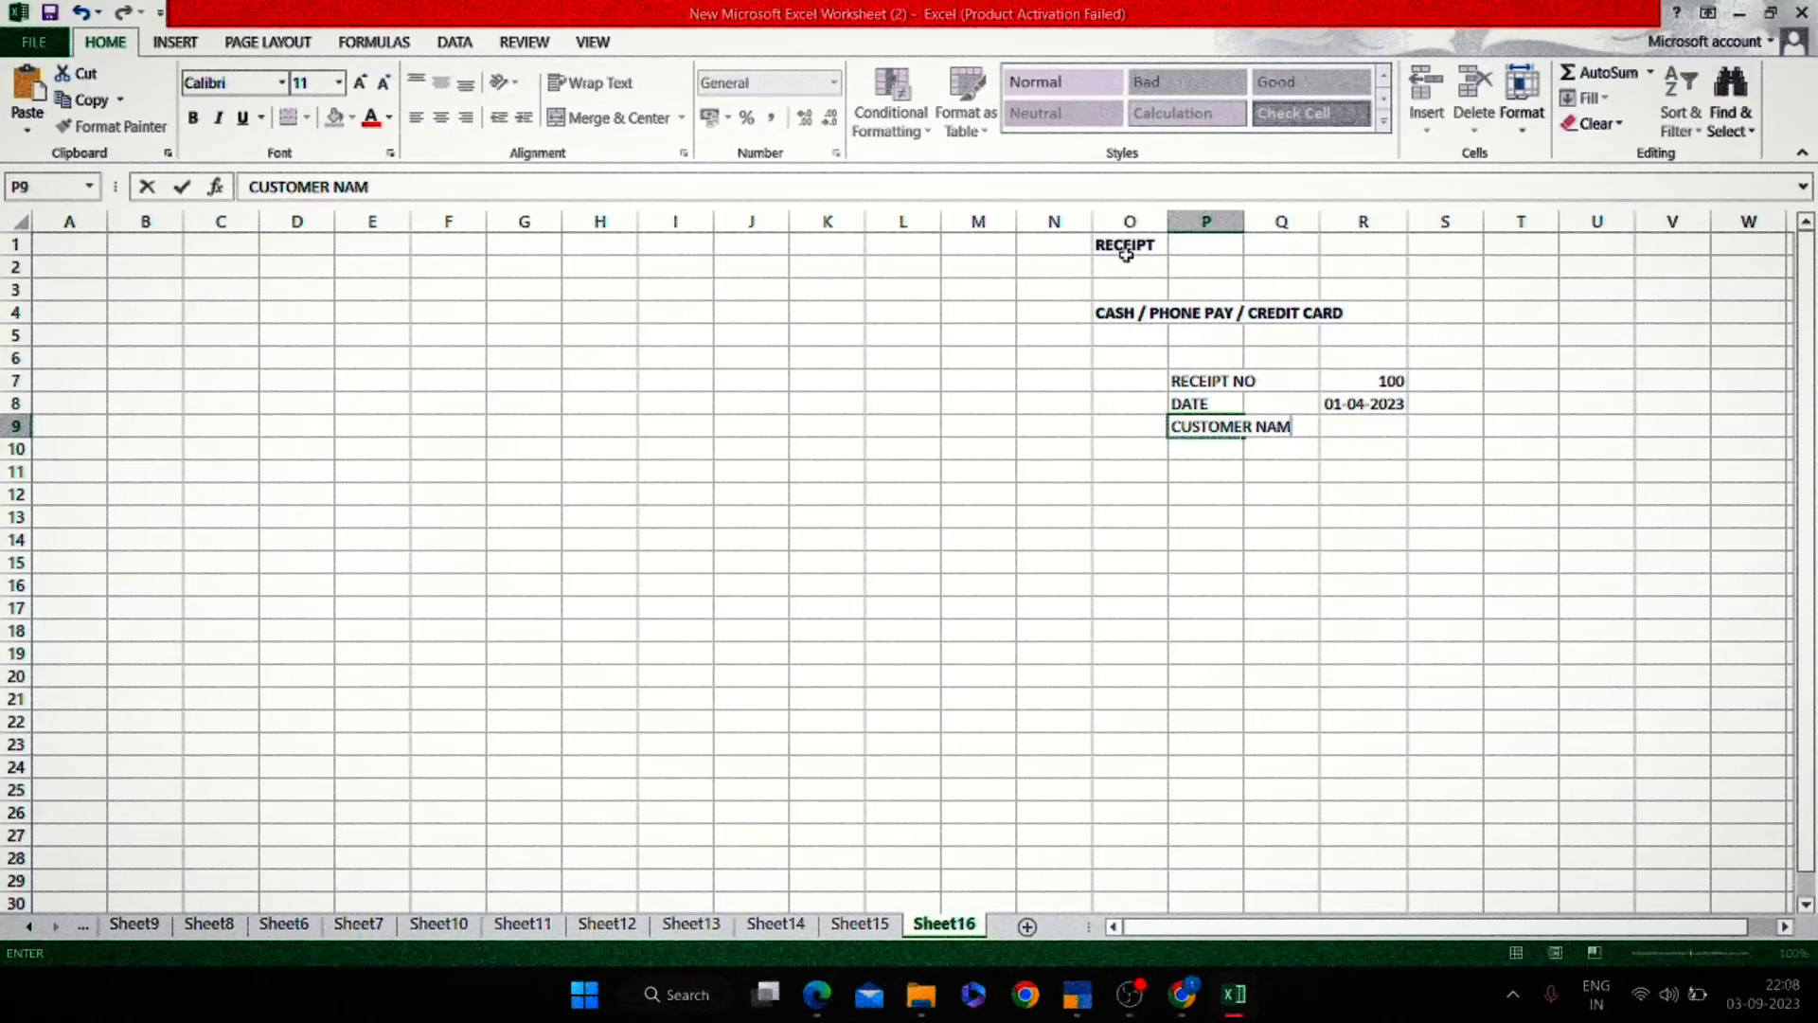
{"action": "key", "text": "Return"}
{"action": "key", "text": "Up"}
{"action": "key", "text": "alt"}
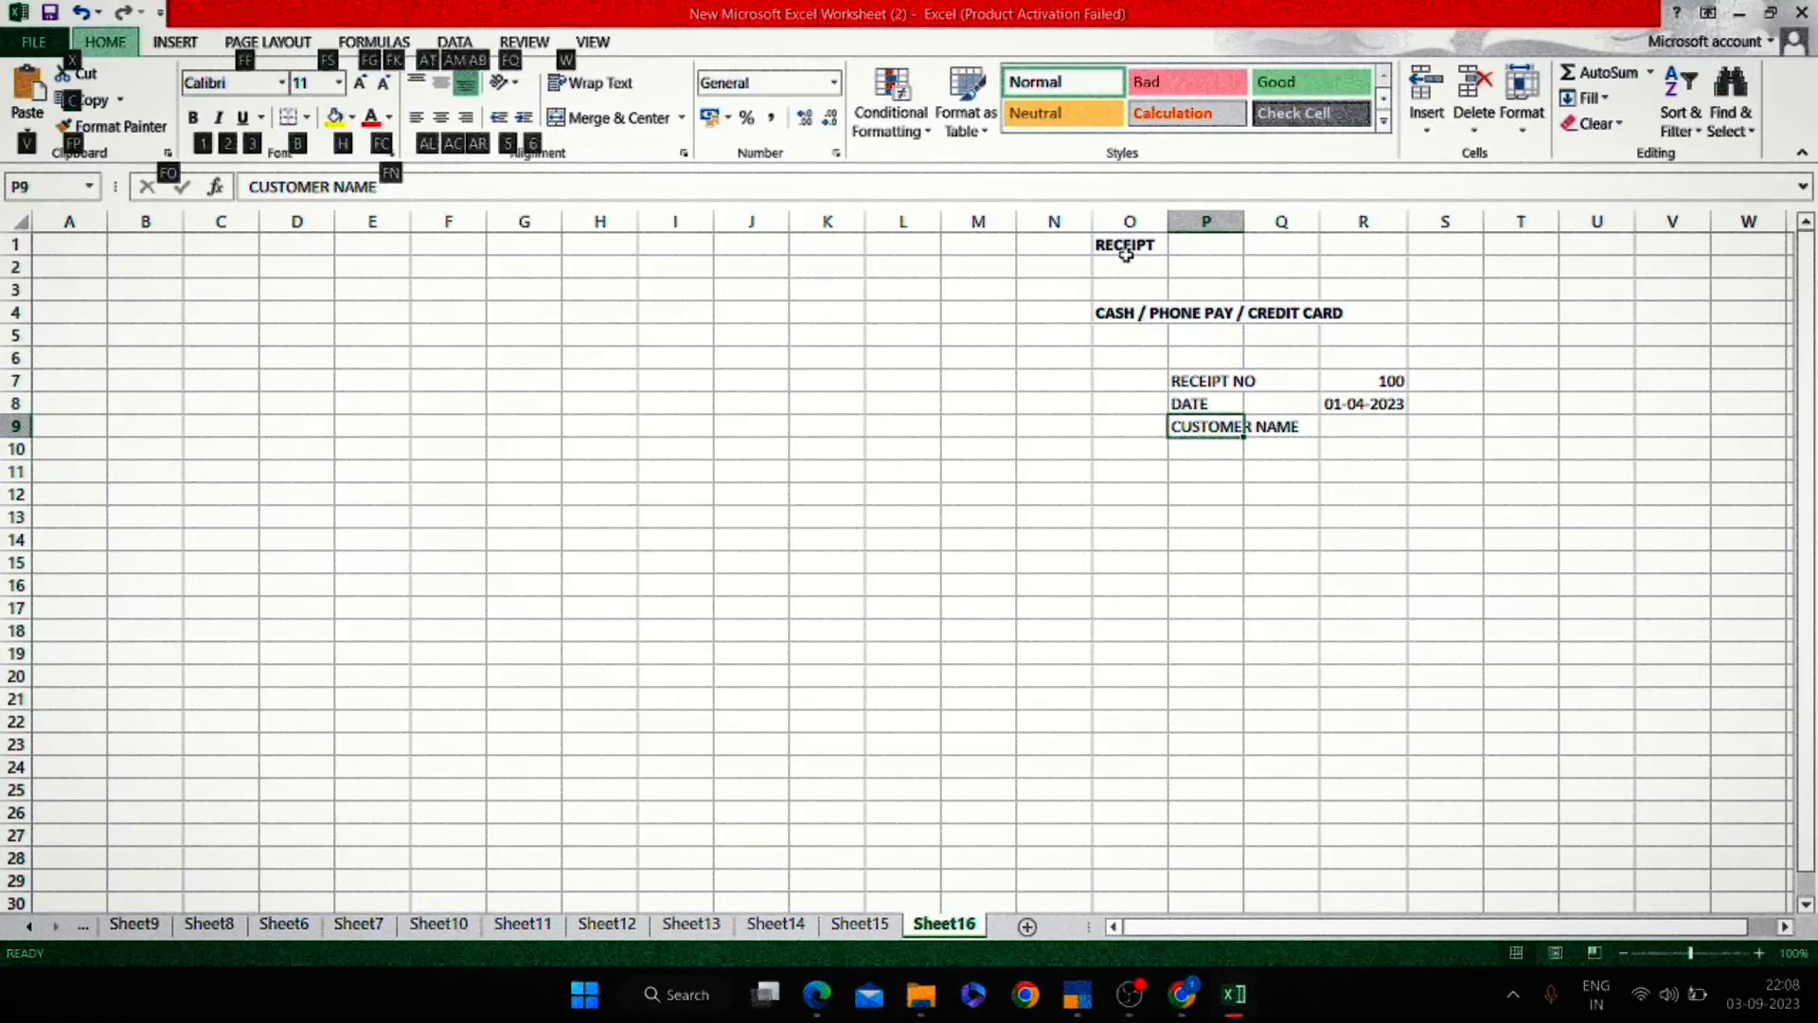
{"action": "key", "text": "h"}
{"action": "key", "text": "o"}
{"action": "key", "text": "i"}
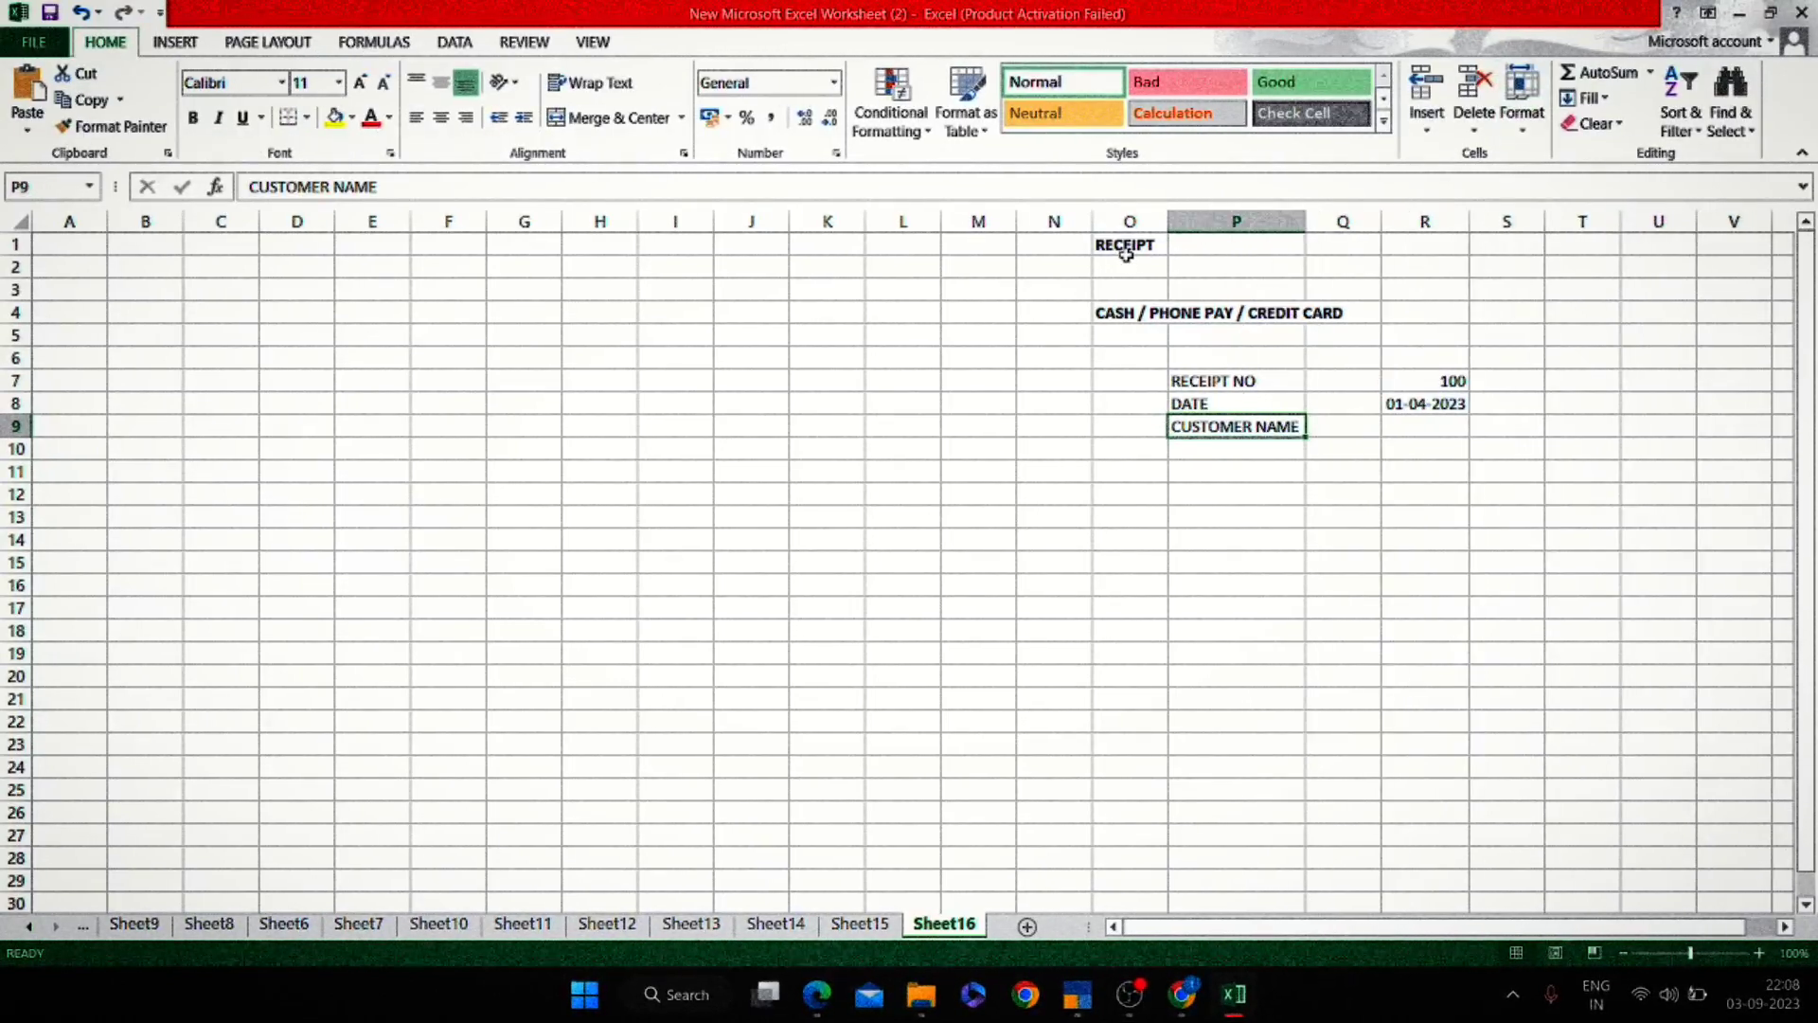
Enter the customer's full name in R9, correcting typos.
{"action": "key", "text": "Right"}
{"action": "key", "text": "Right"}
{"action": "type", "text": "100"}
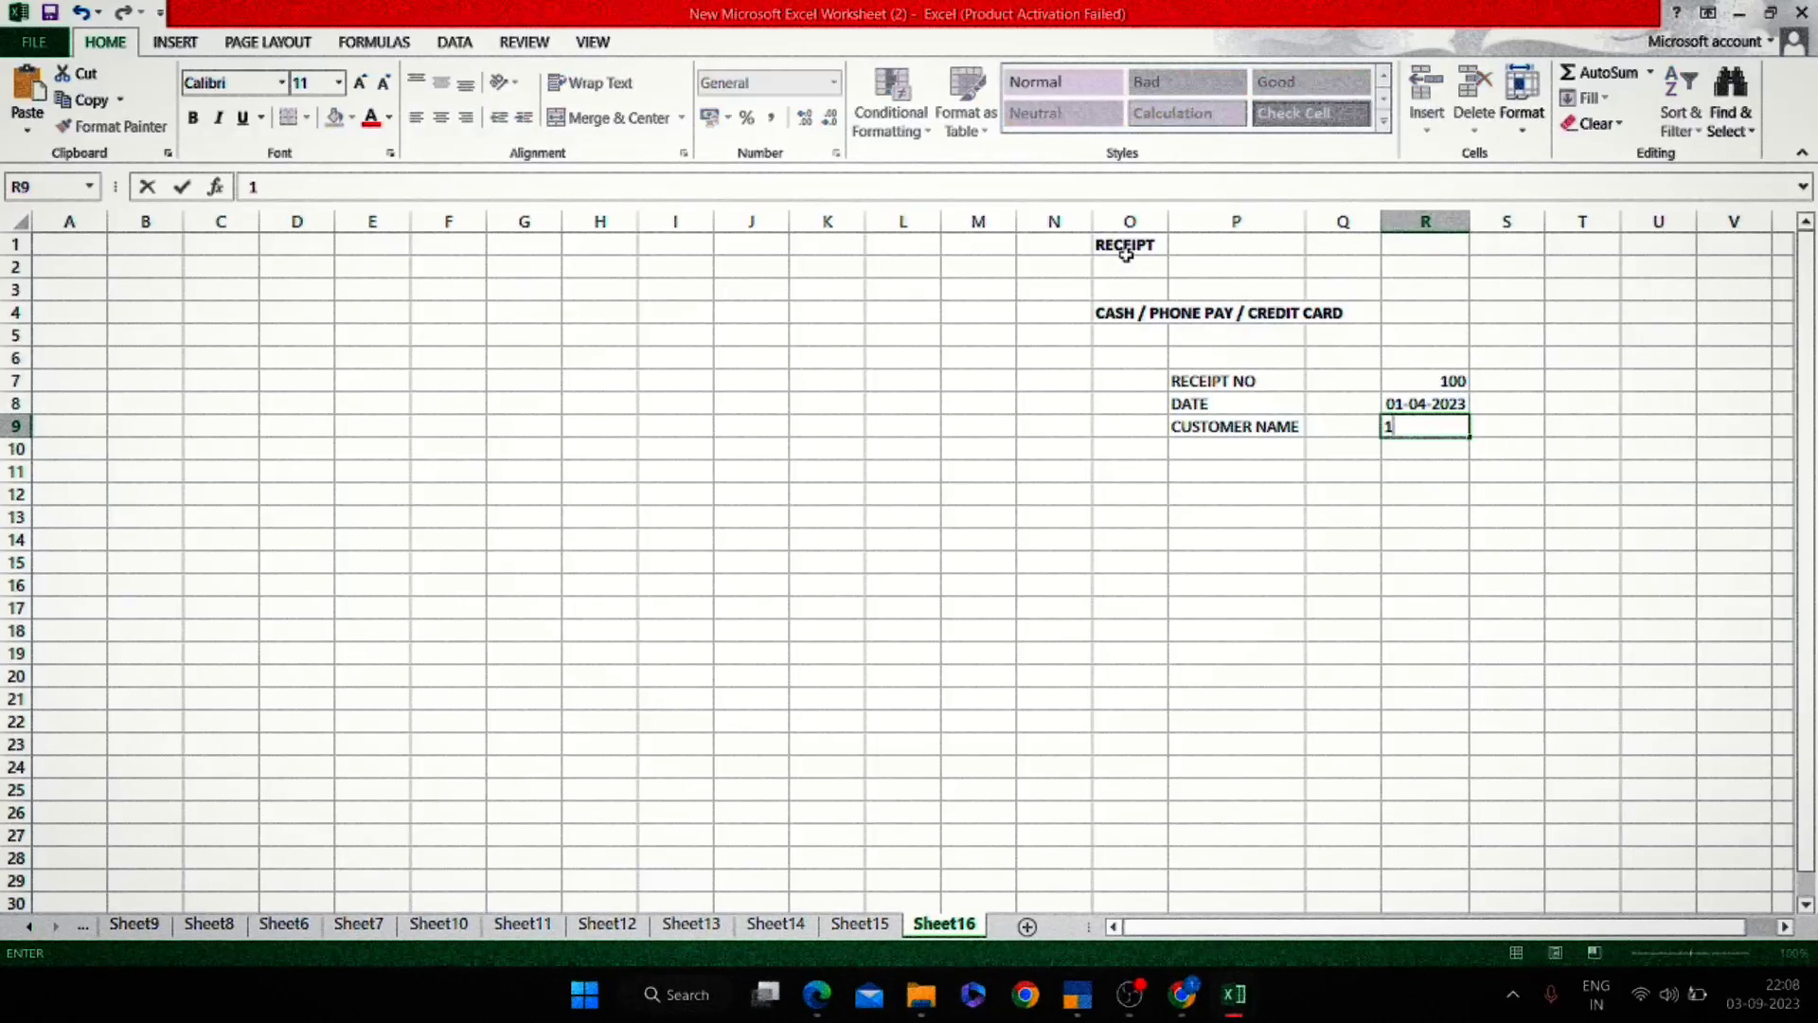
{"action": "key", "text": "Escape"}
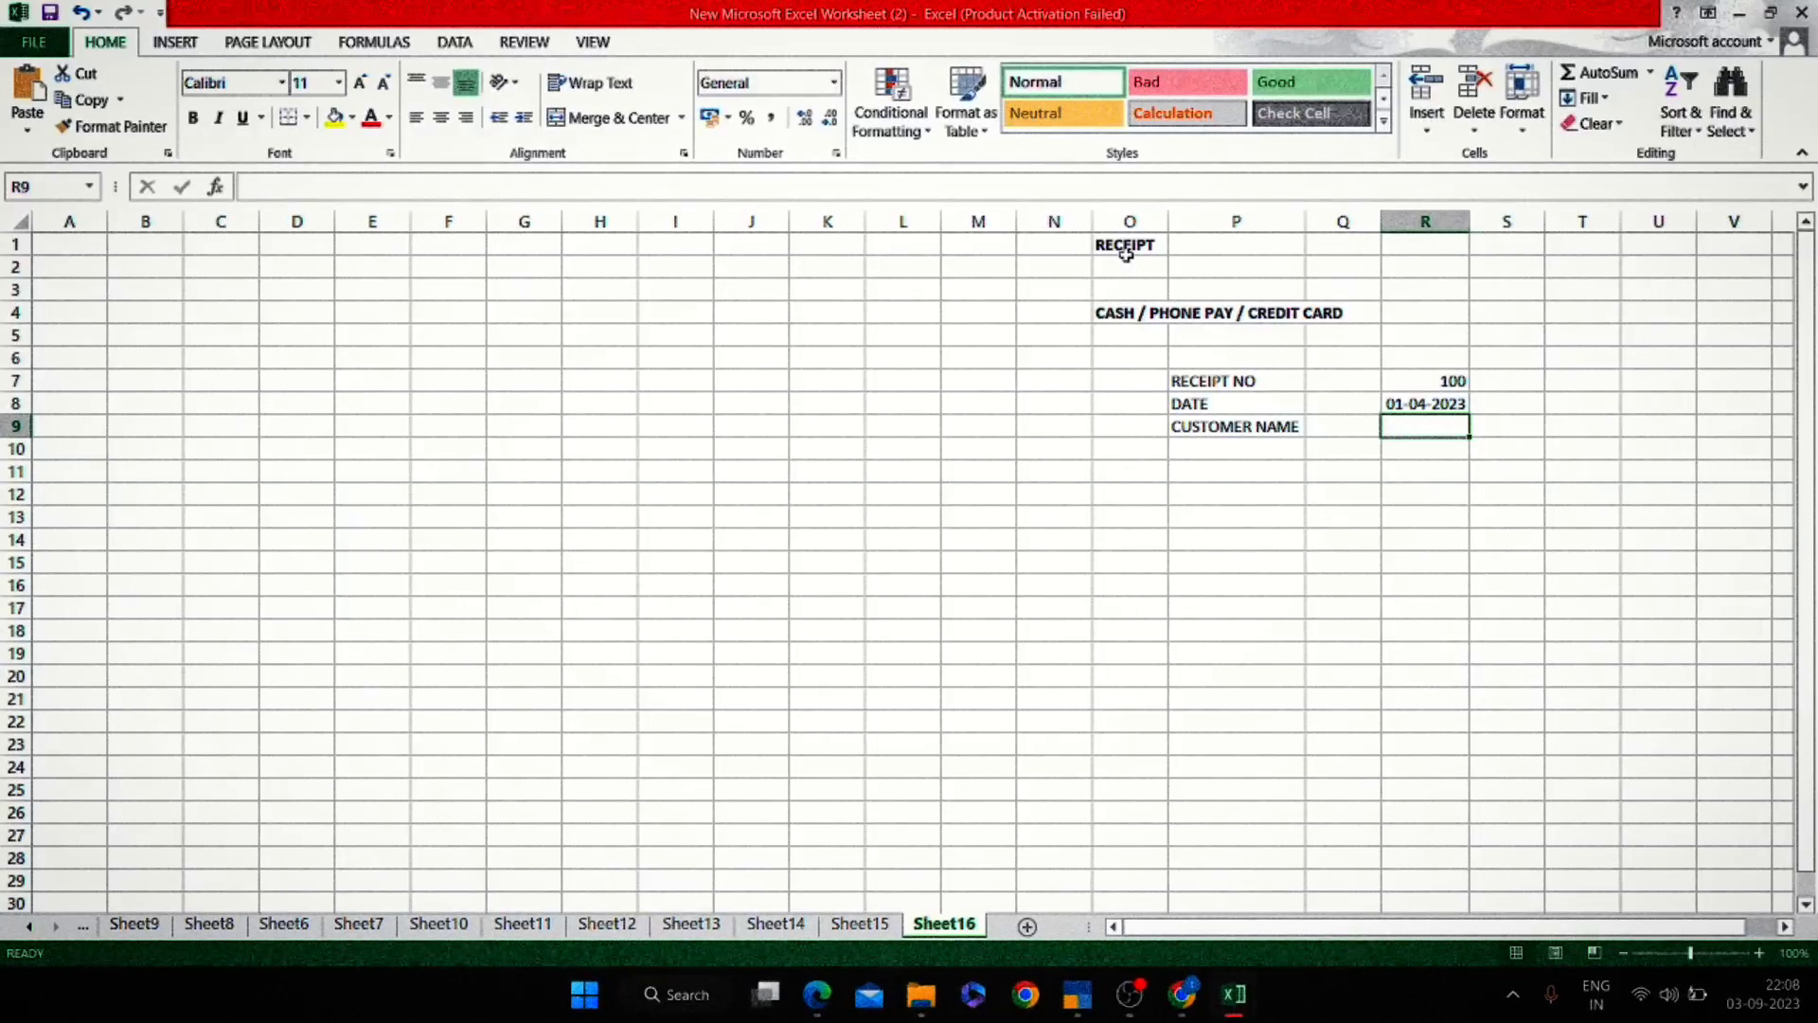
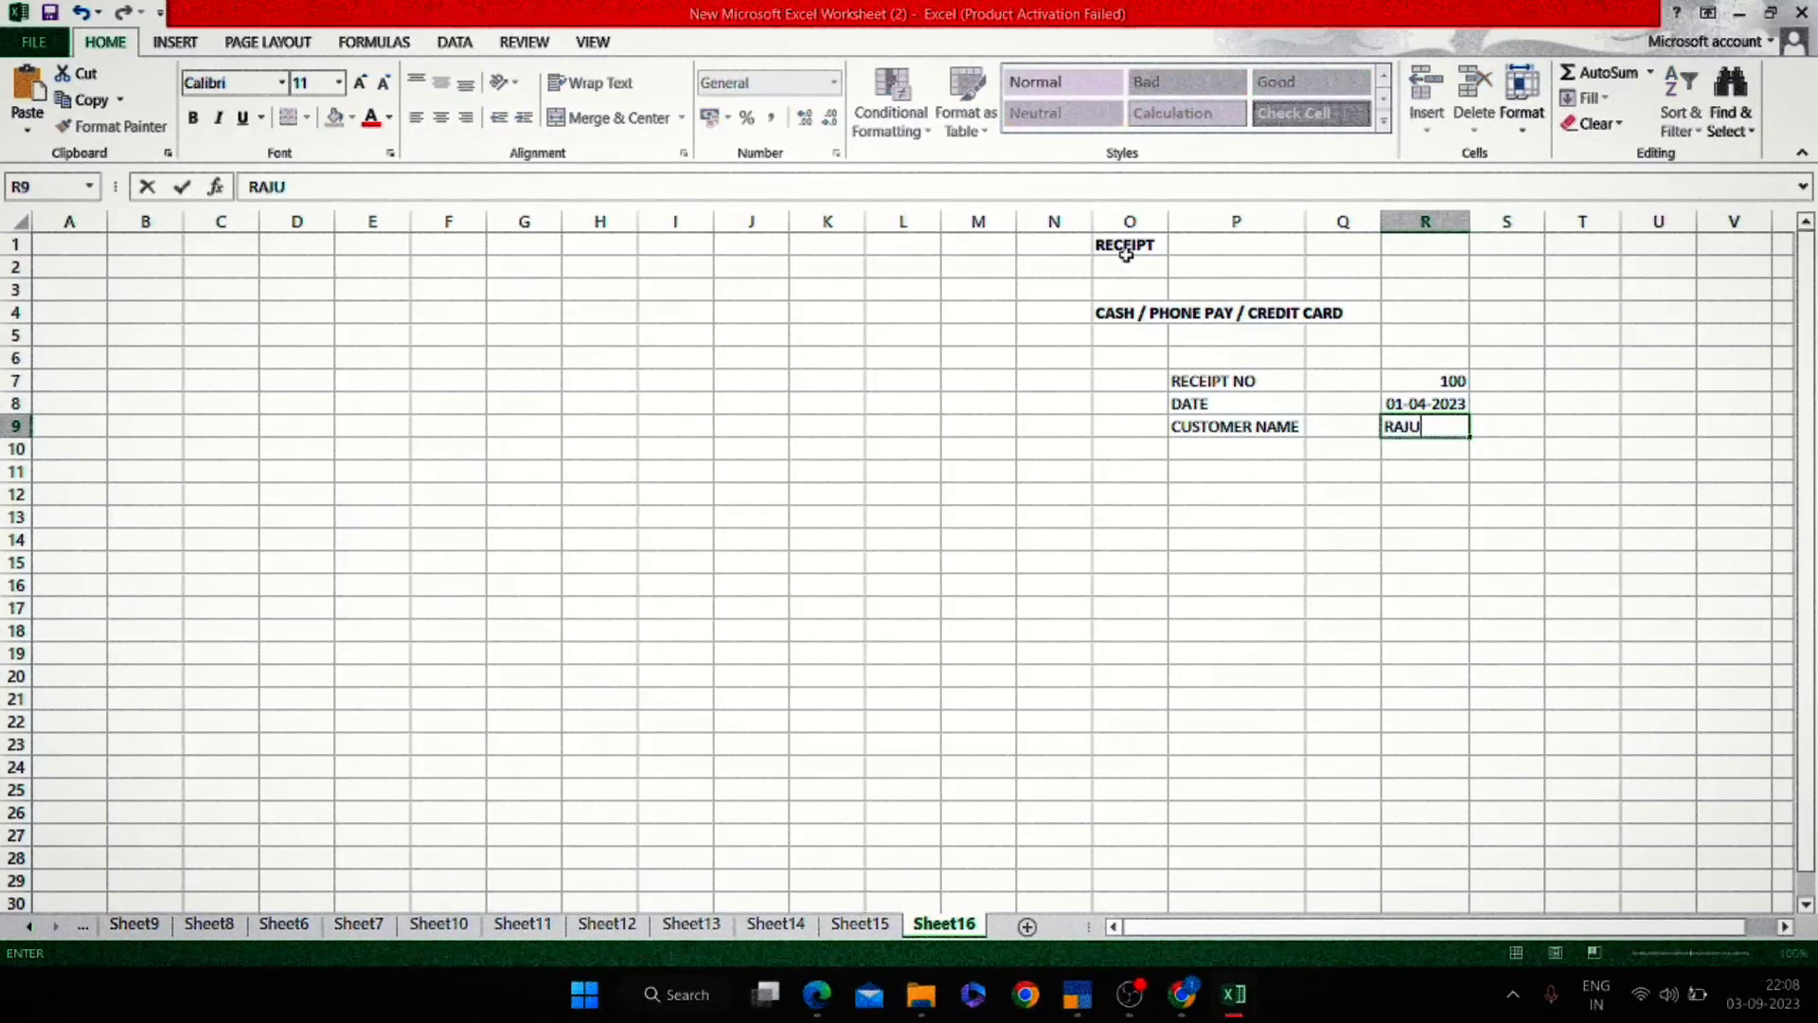
{"action": "key", "text": "Escape"}
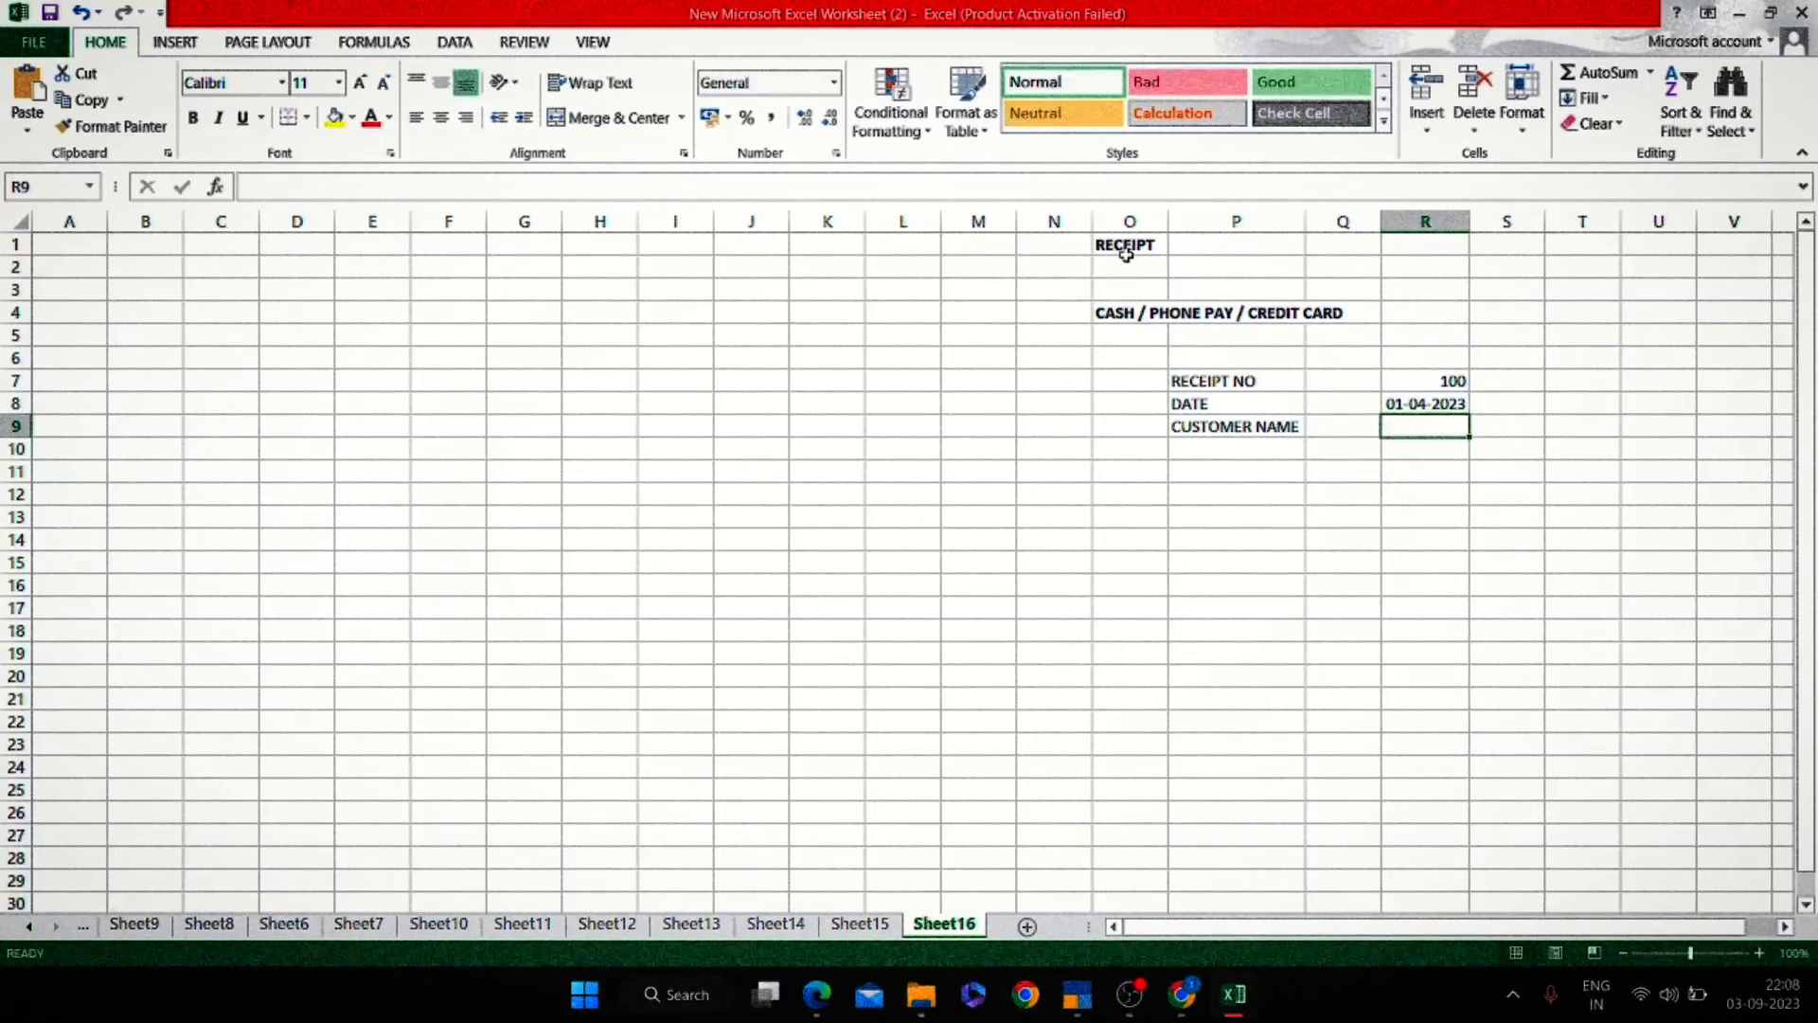
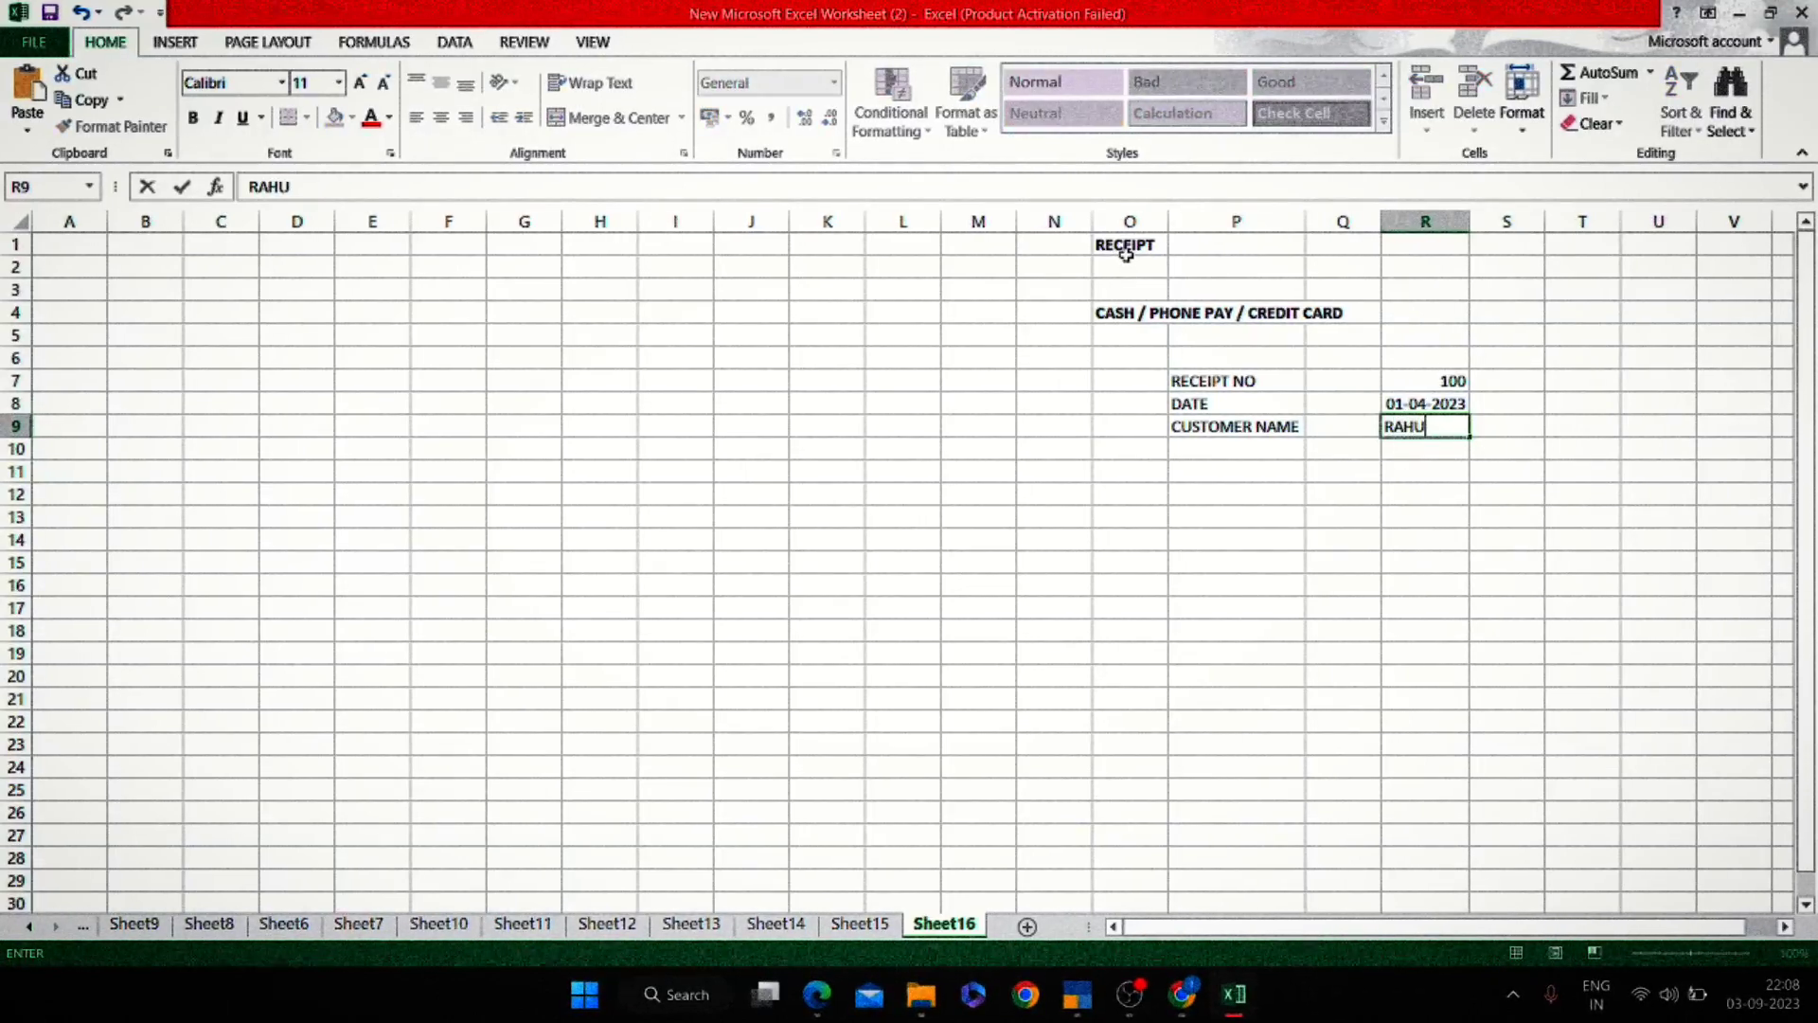
{"action": "key", "text": "Return"}
{"action": "key", "text": "Up"}
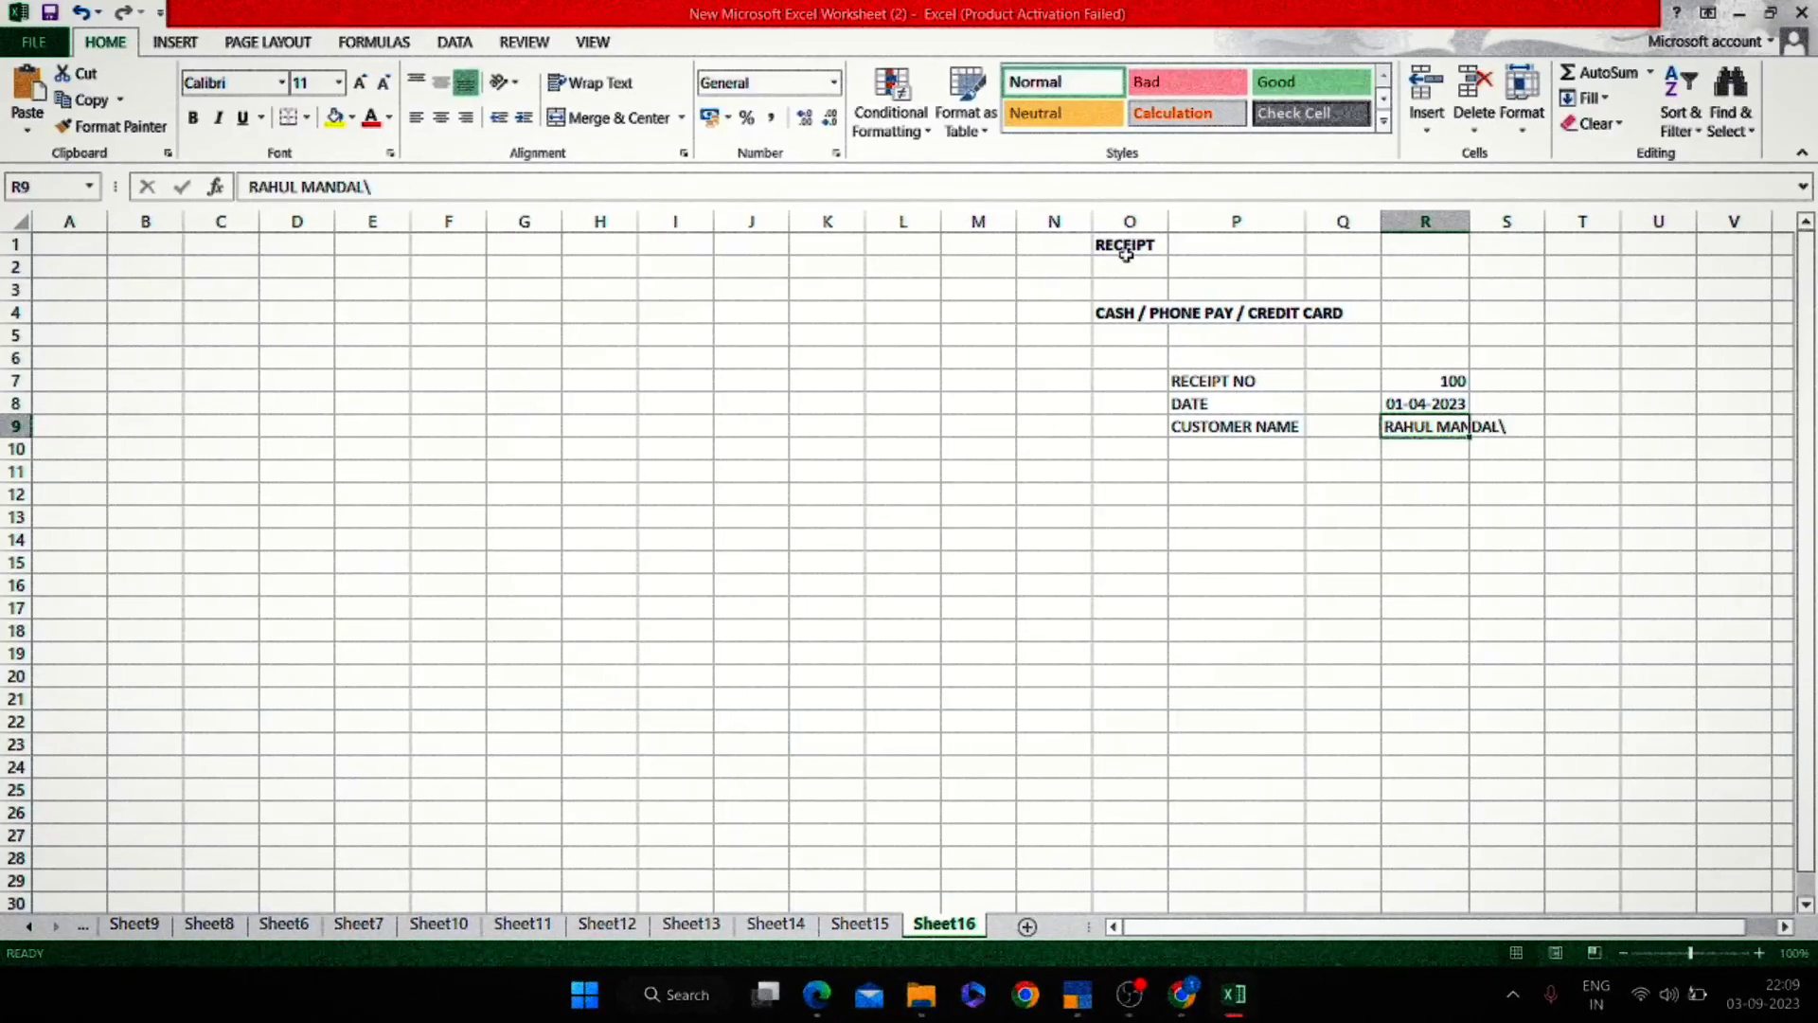
{"action": "key", "text": "Left"}
{"action": "key", "text": "Left"}
{"action": "key", "text": "Down"}
Enter the AMOUNT label with 10000/- in the value cell beside it.
{"action": "type", "text": "AMO"}
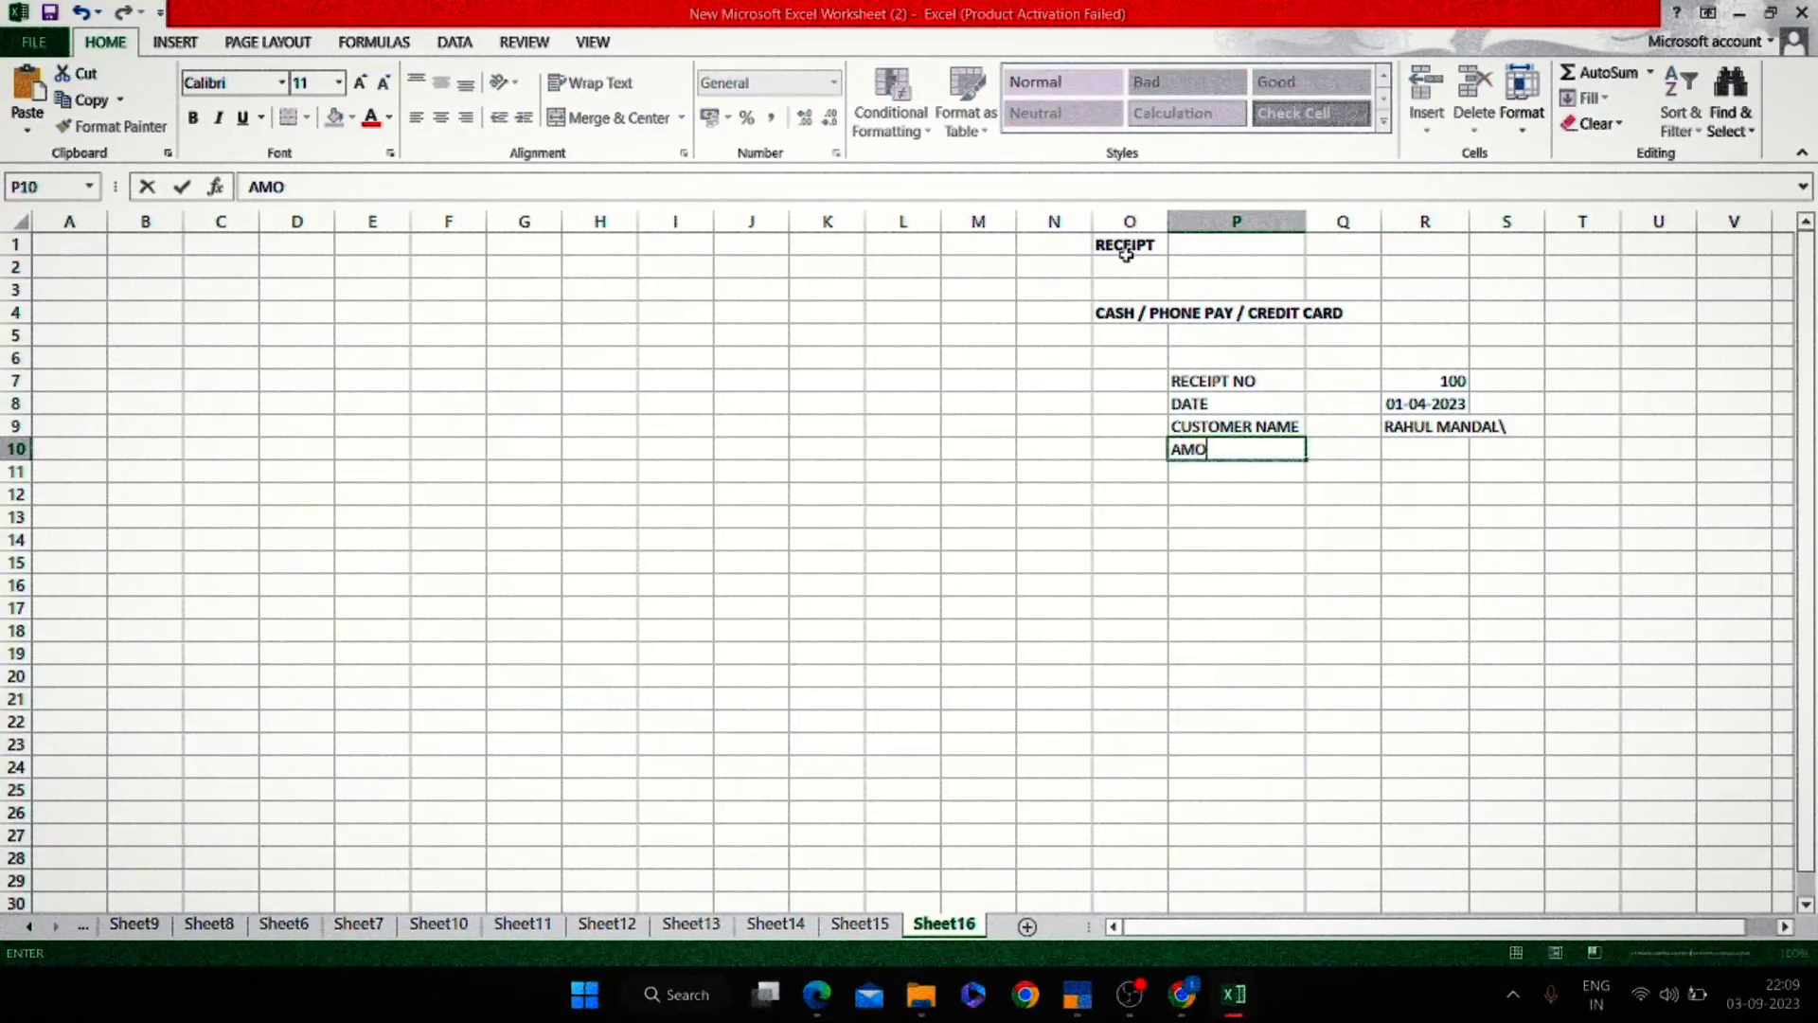
{"action": "type", "text": "UNT"}
{"action": "key", "text": "Return"}
{"action": "key", "text": "Up"}
{"action": "key", "text": "Right"}
{"action": "key", "text": "Right"}
{"action": "type", "text": "1"}
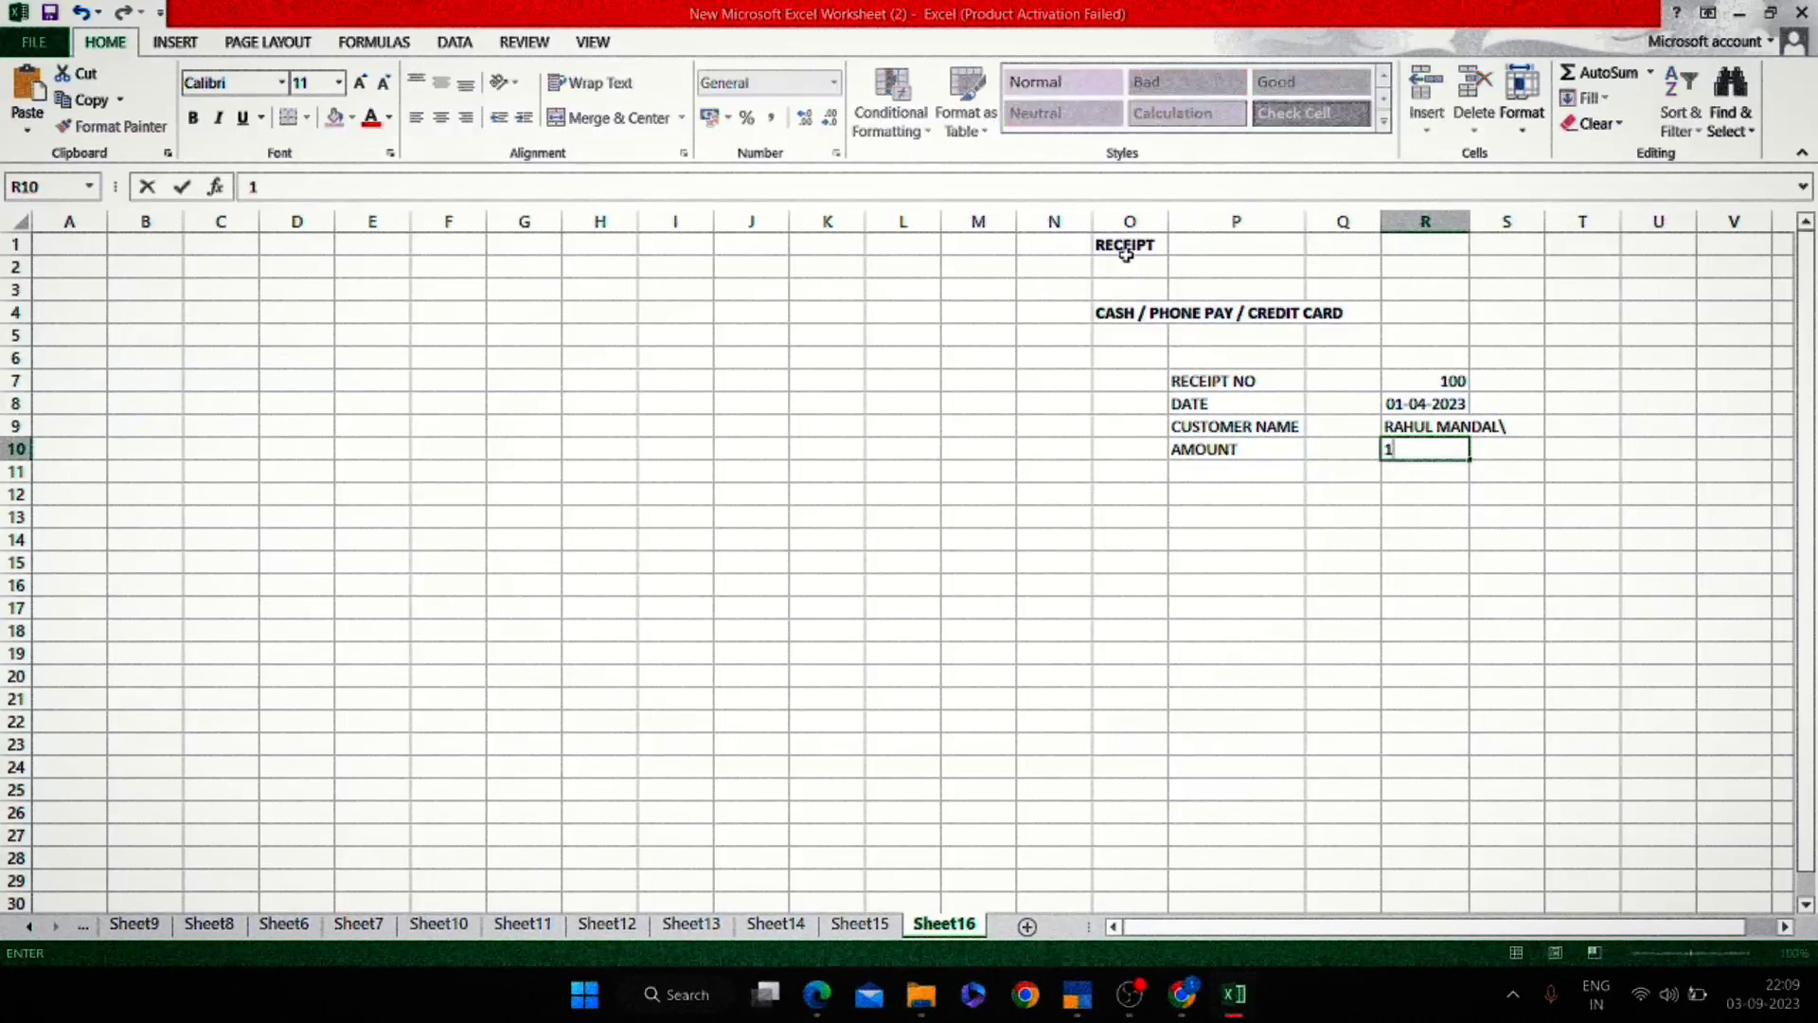
{"action": "type", "text": "0000/*"}
{"action": "key", "text": "Return"}
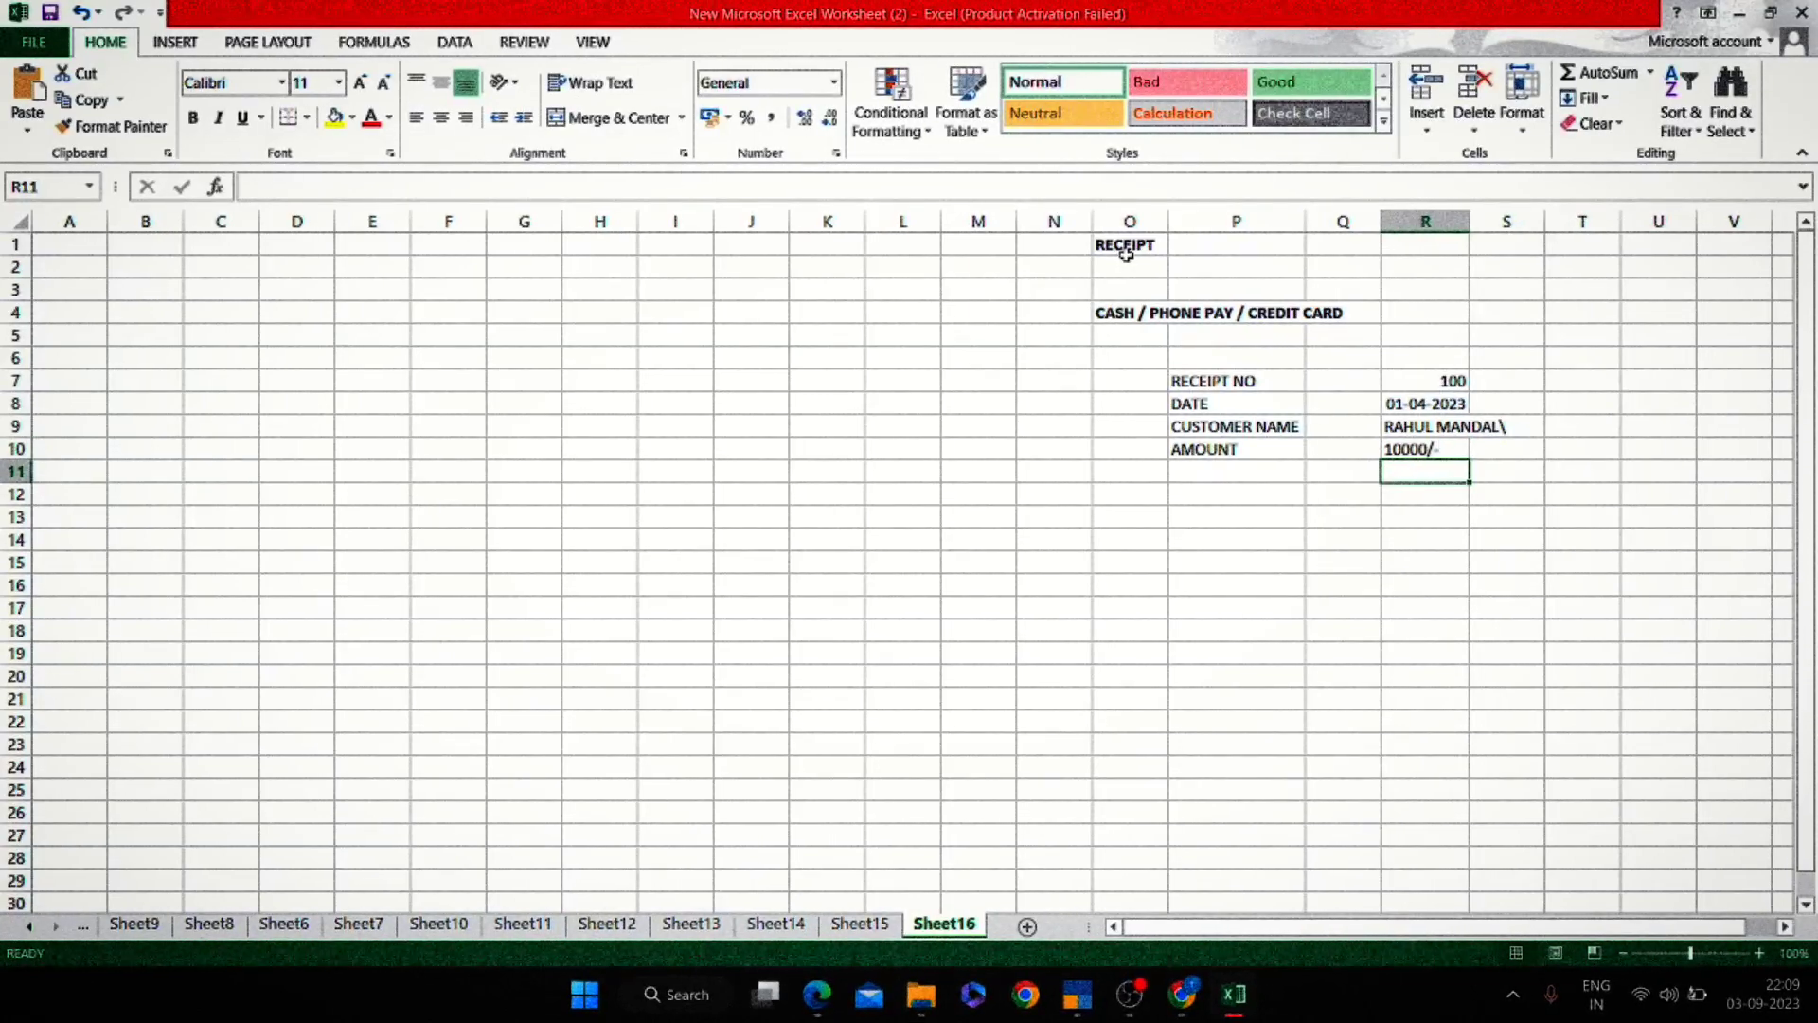
Add the BY CASH line below AMOUNT and return to TallyPrime's bank ledger.
{"action": "key", "text": "Left"}
{"action": "key", "text": "Left"}
{"action": "type", "text": "BY"}
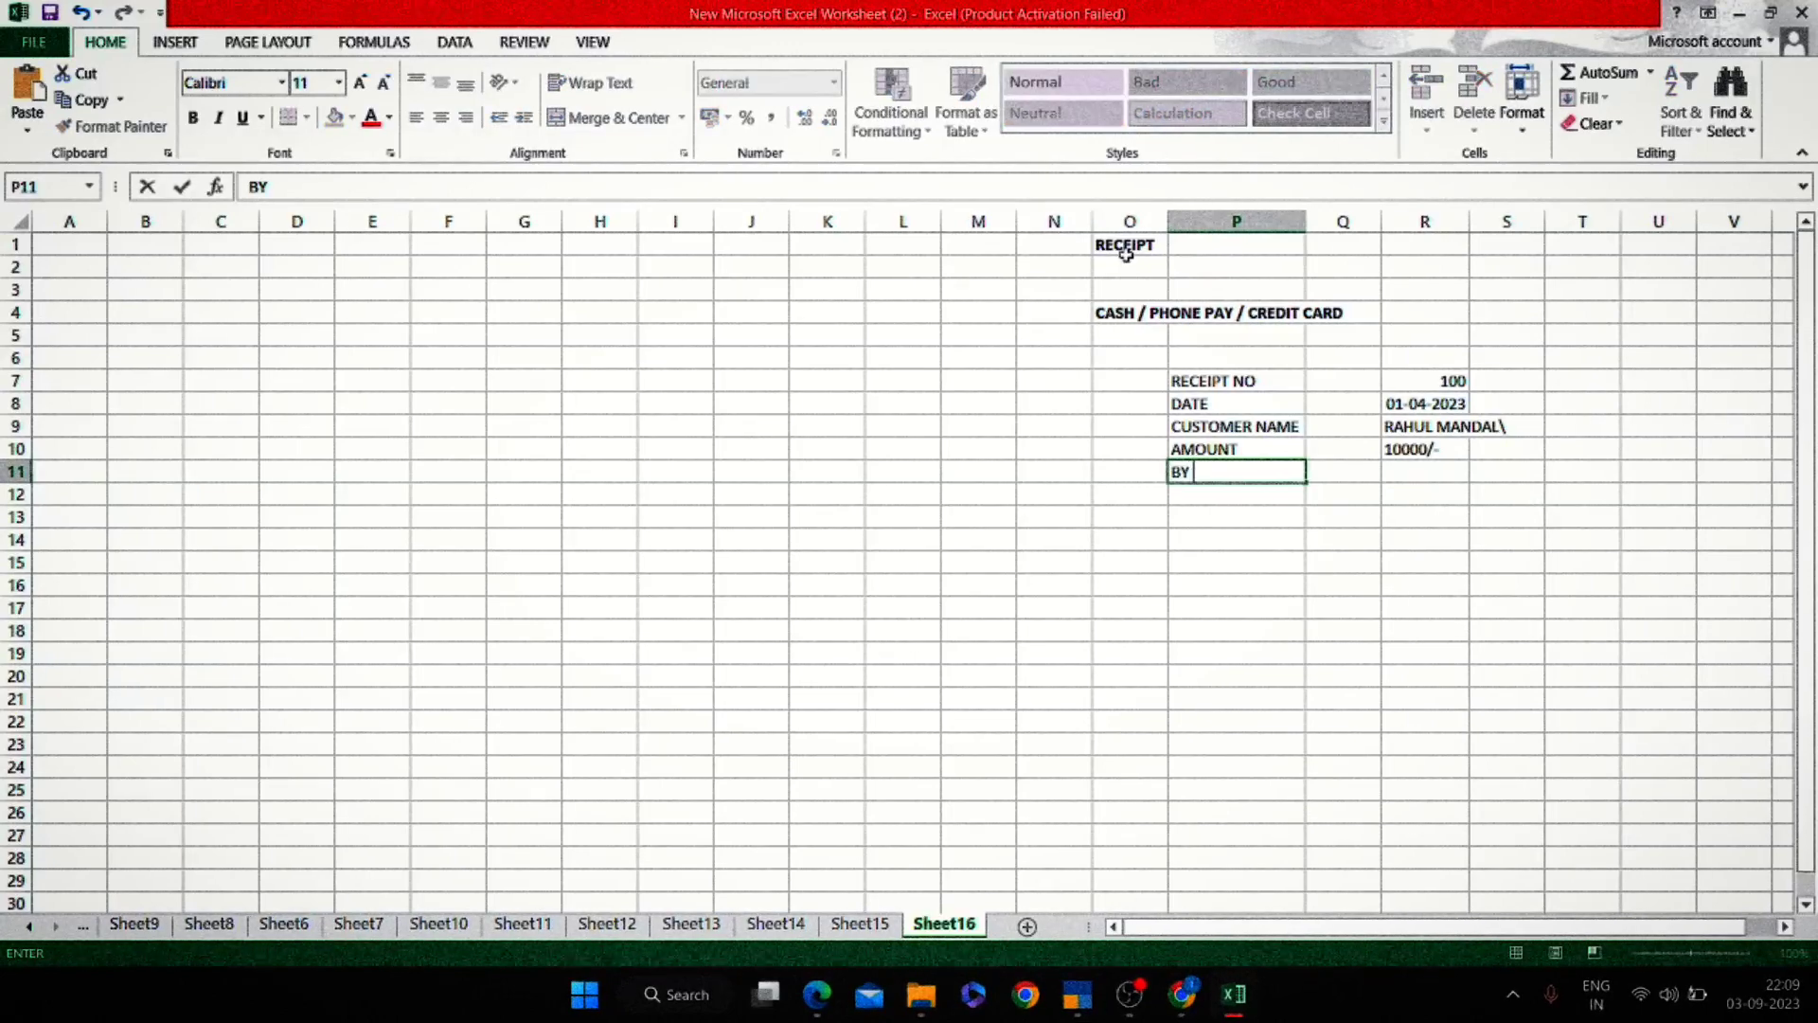
{"action": "key", "text": "Up"}
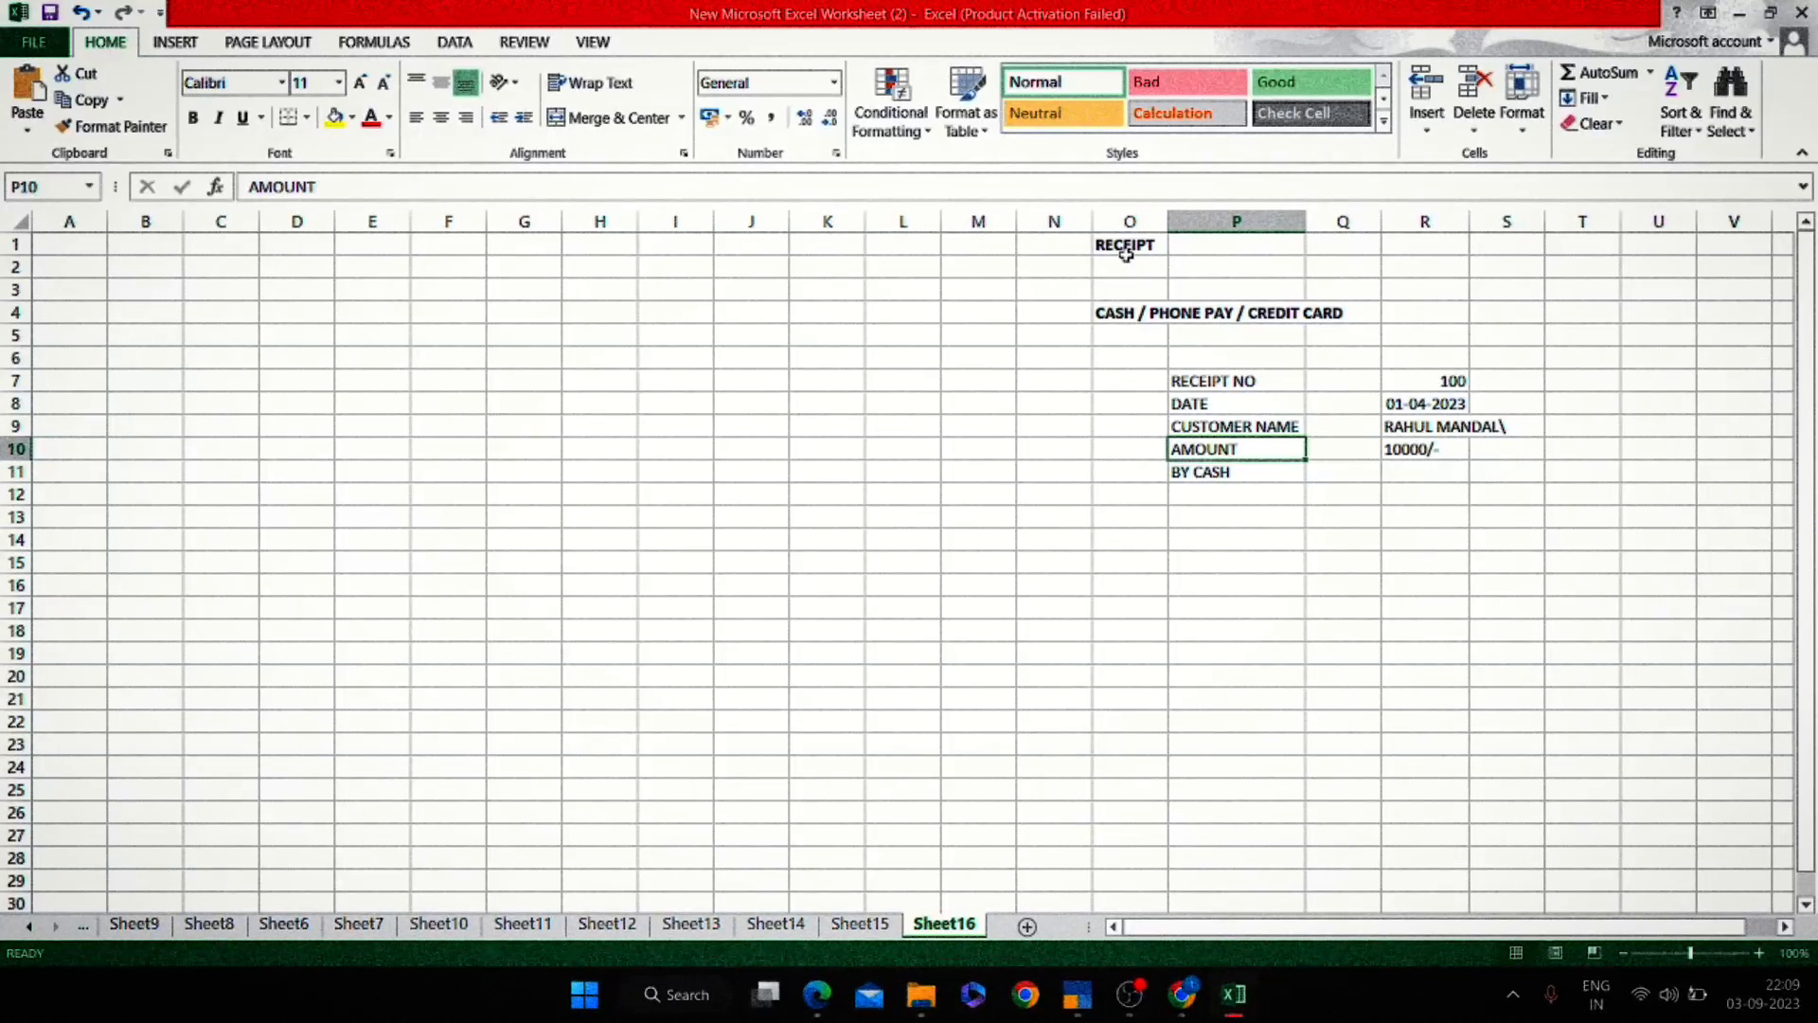
{"action": "key", "text": "Down"}
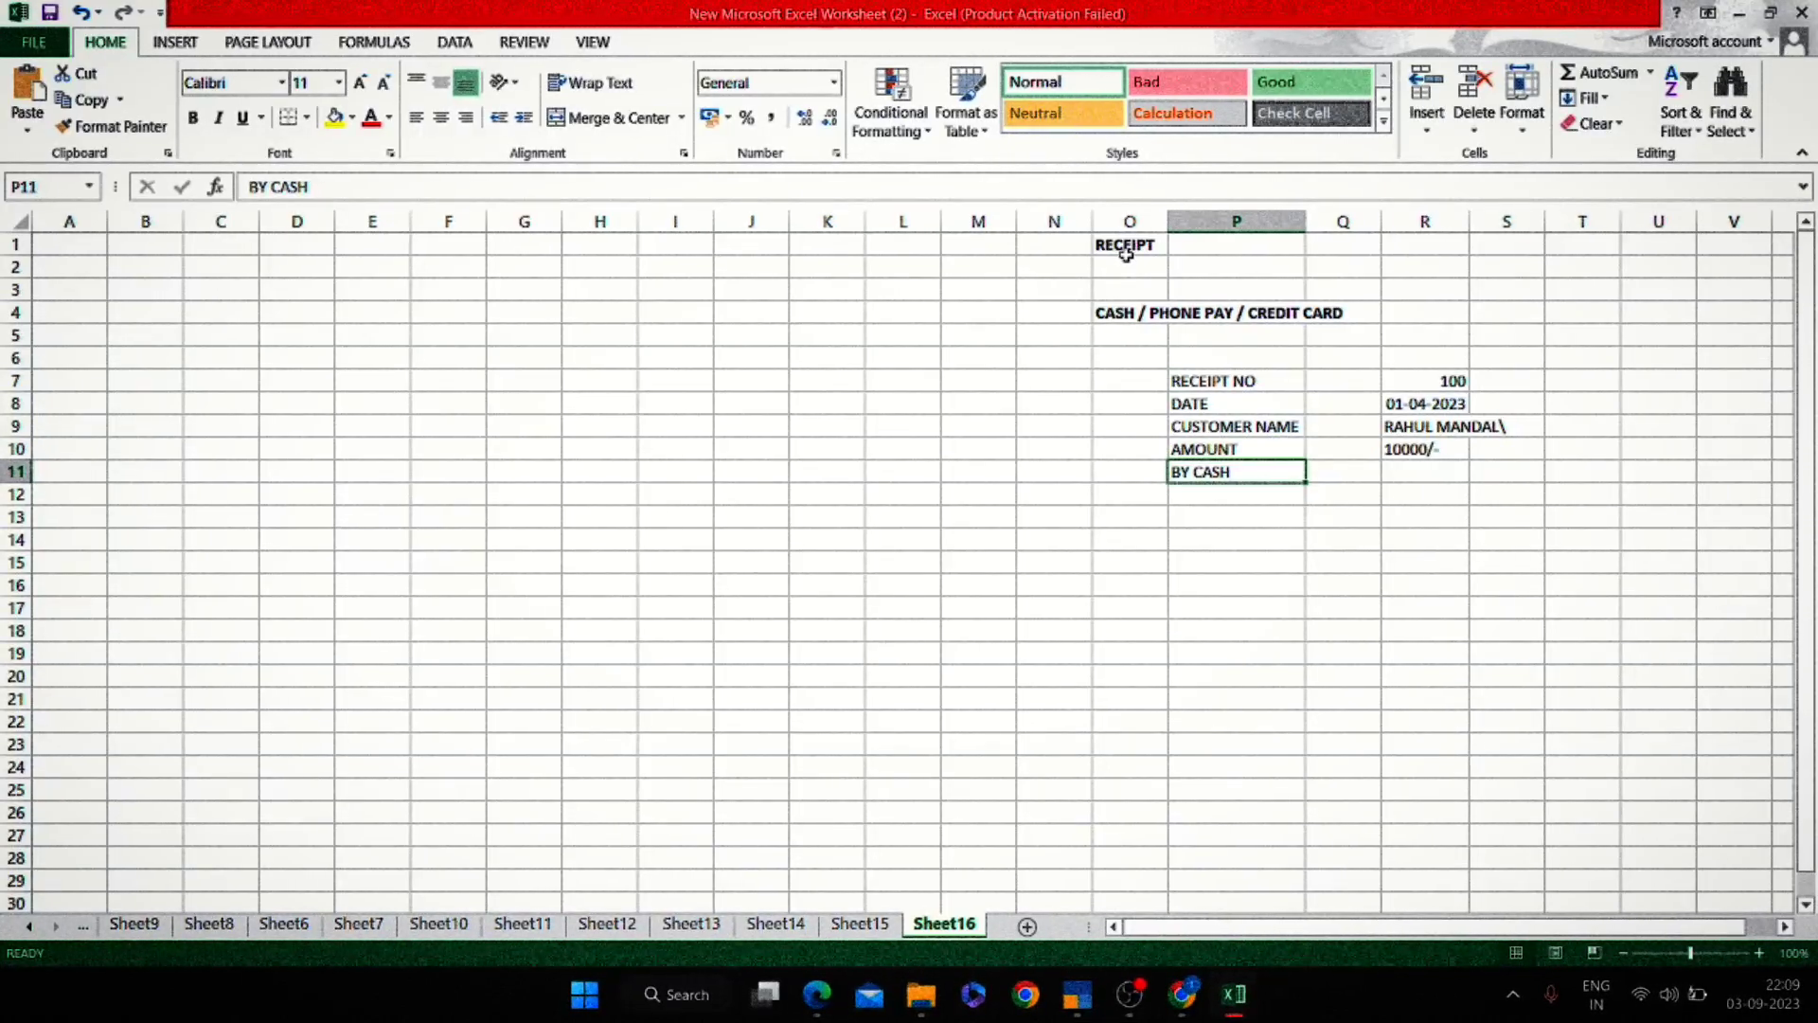
{"action": "key", "text": "alt+Tab"}
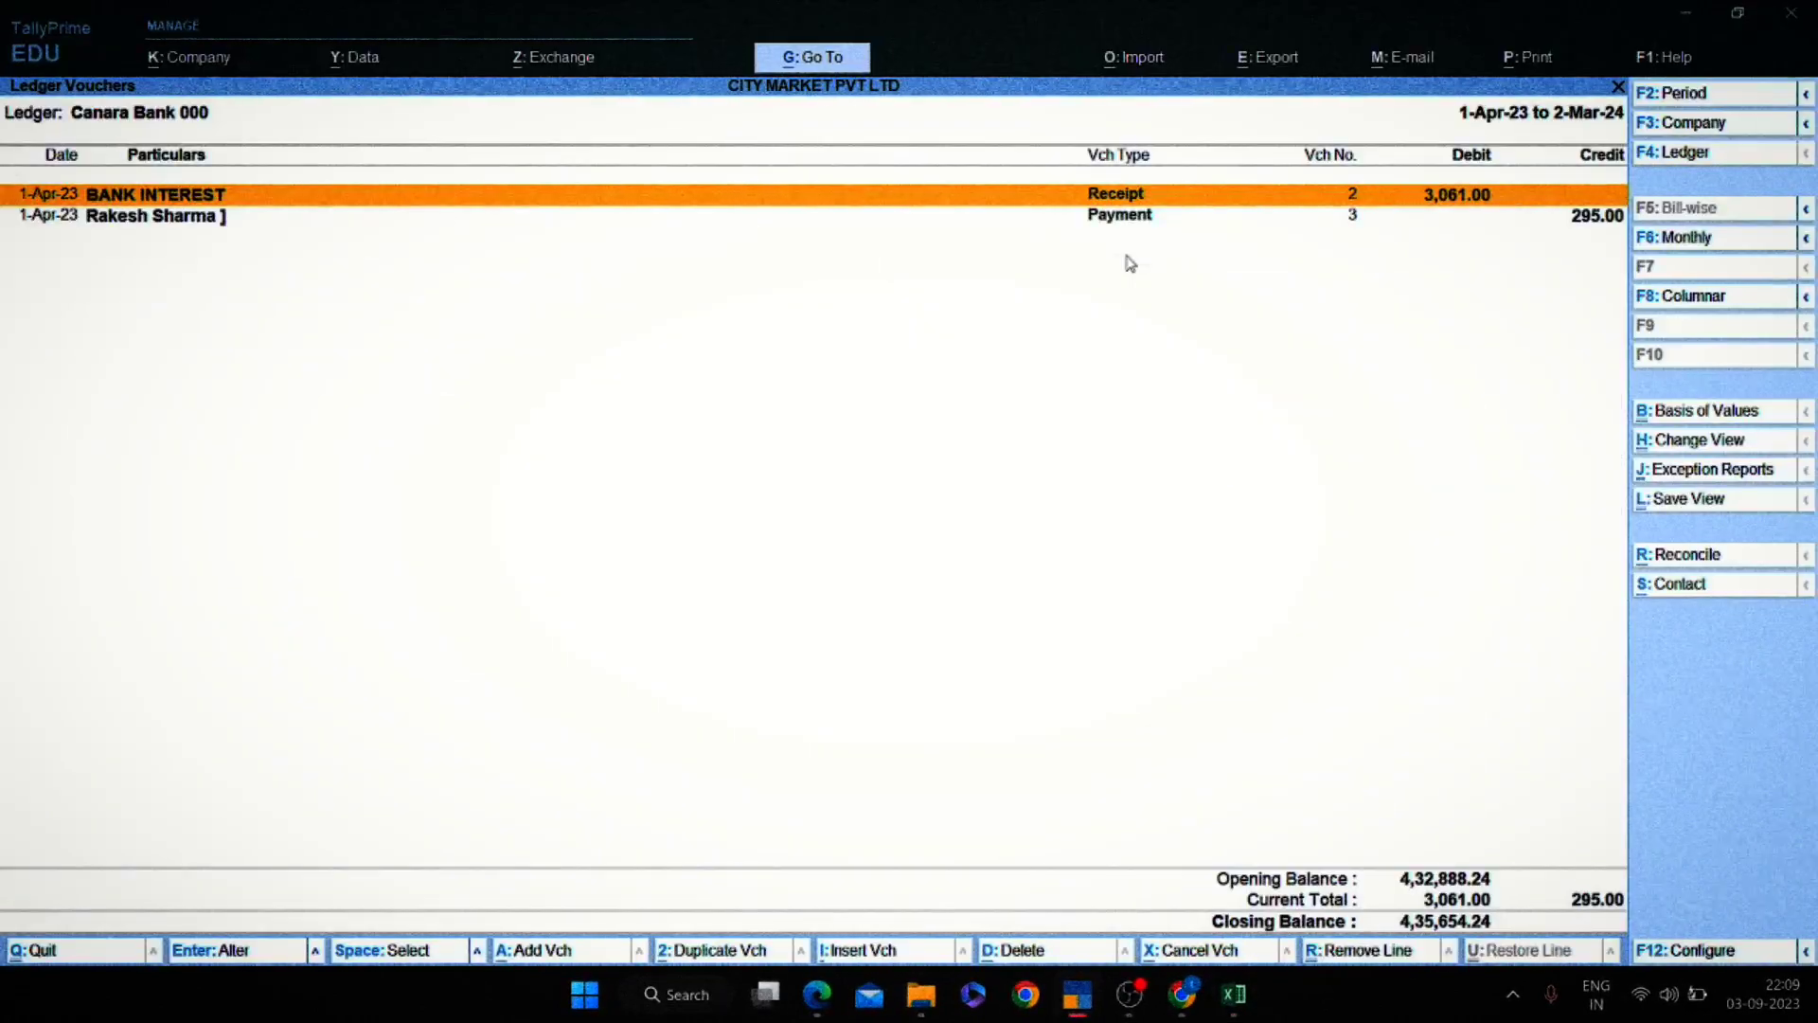
Leave the Canara Bank ledger vouchers and start a new receipt voucher.
{"action": "key", "text": "Down"}
{"action": "key", "text": "Up"}
{"action": "key", "text": "Down"}
{"action": "key", "text": "Up"}
{"action": "key", "text": "Escape"}
{"action": "key", "text": "Escape"}
{"action": "key", "text": "Escape"}
{"action": "key", "text": "Escape"}
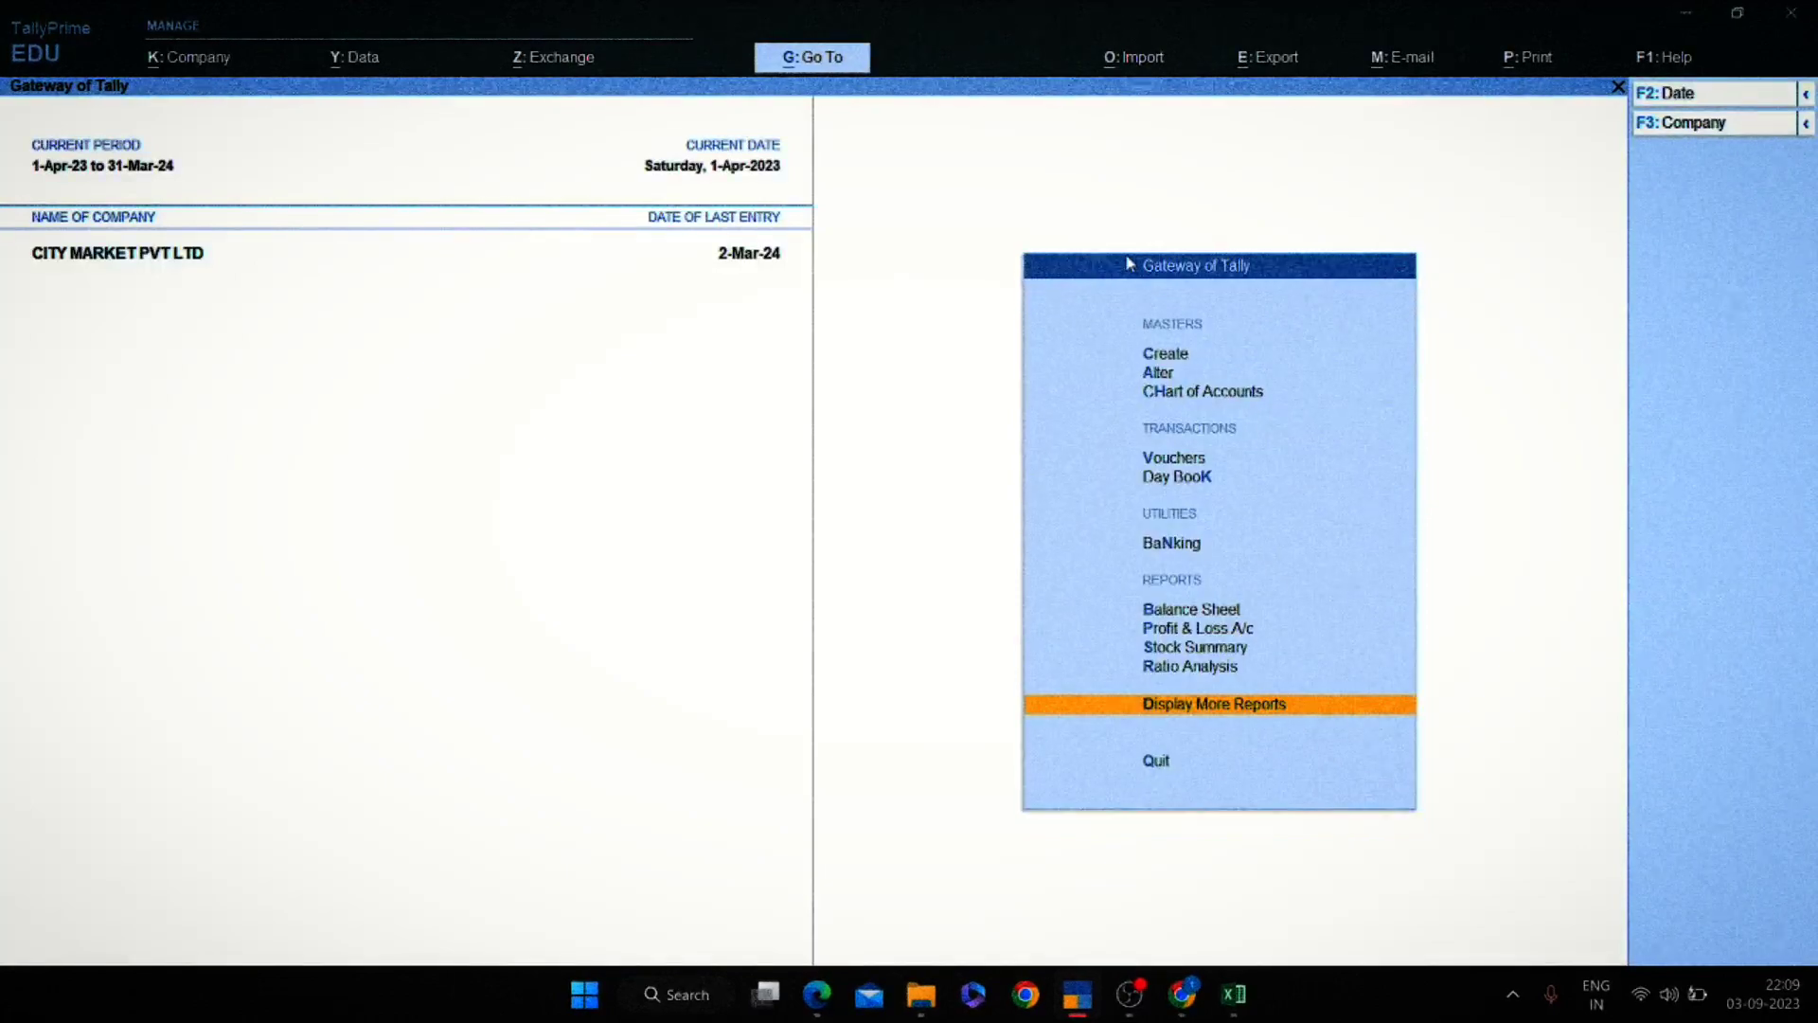
{"action": "key", "text": "Escape"}
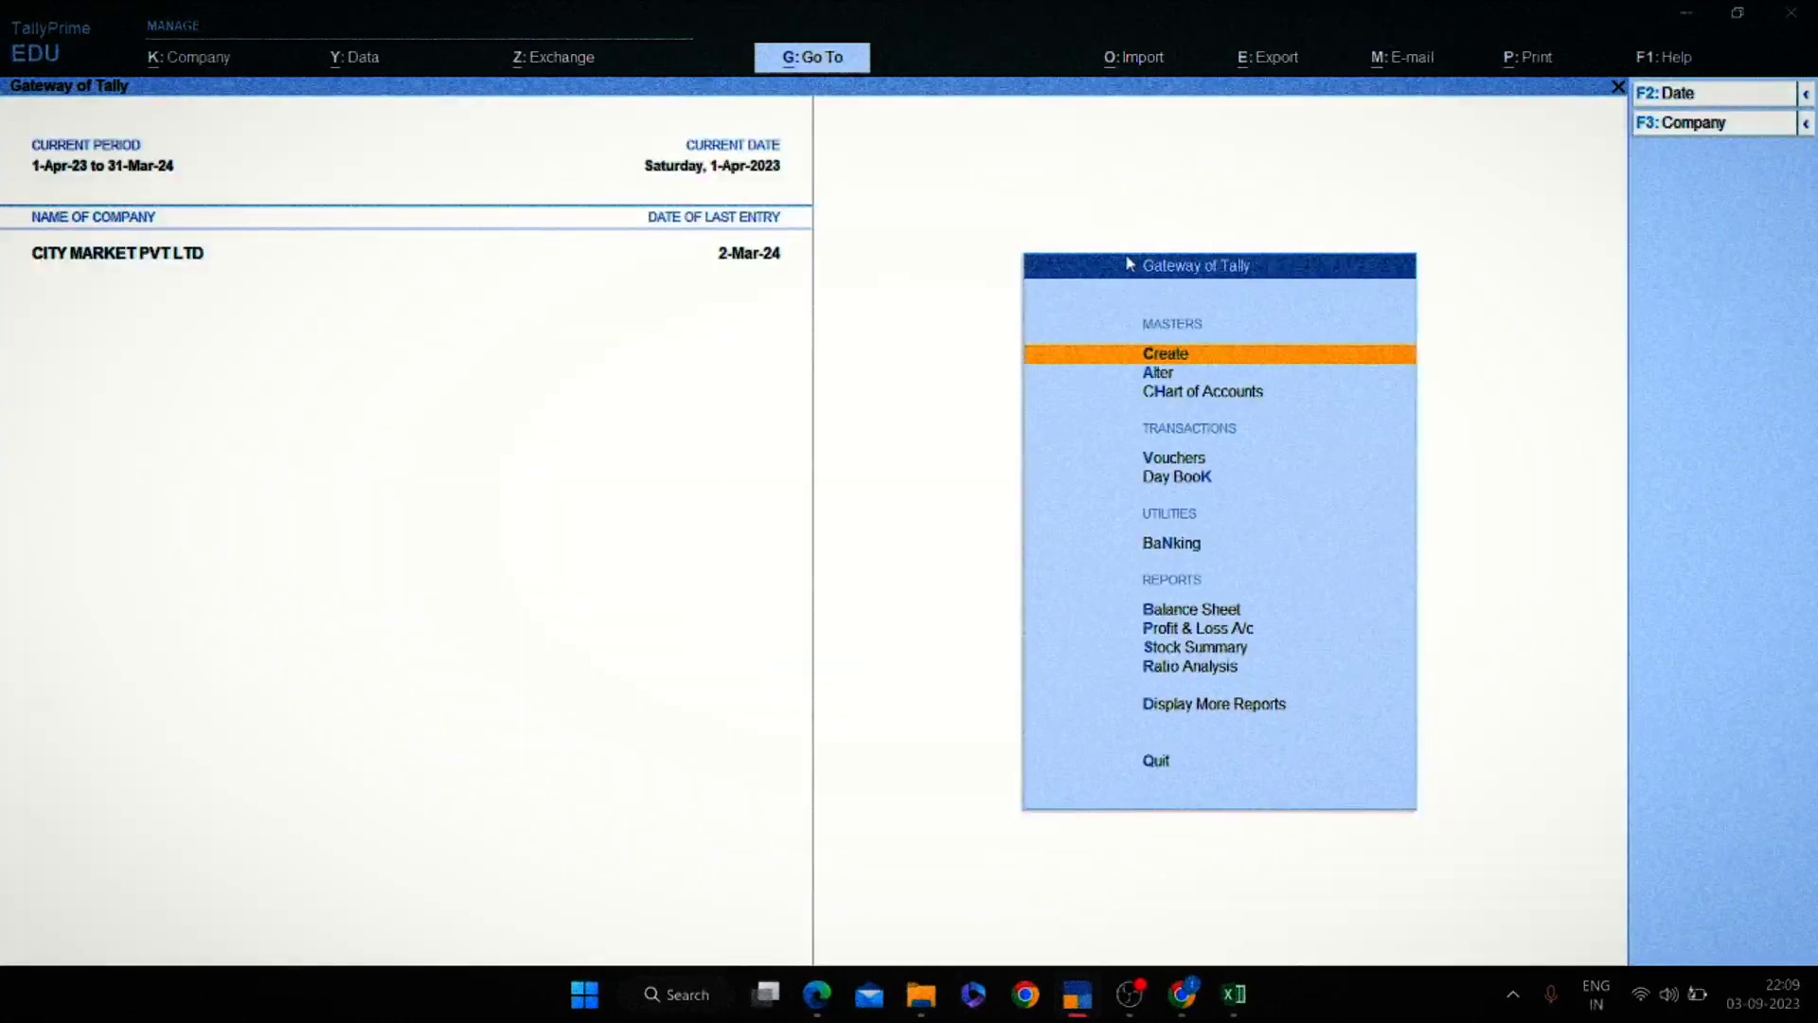
{"action": "left_click", "coordinate": [1156, 460]}
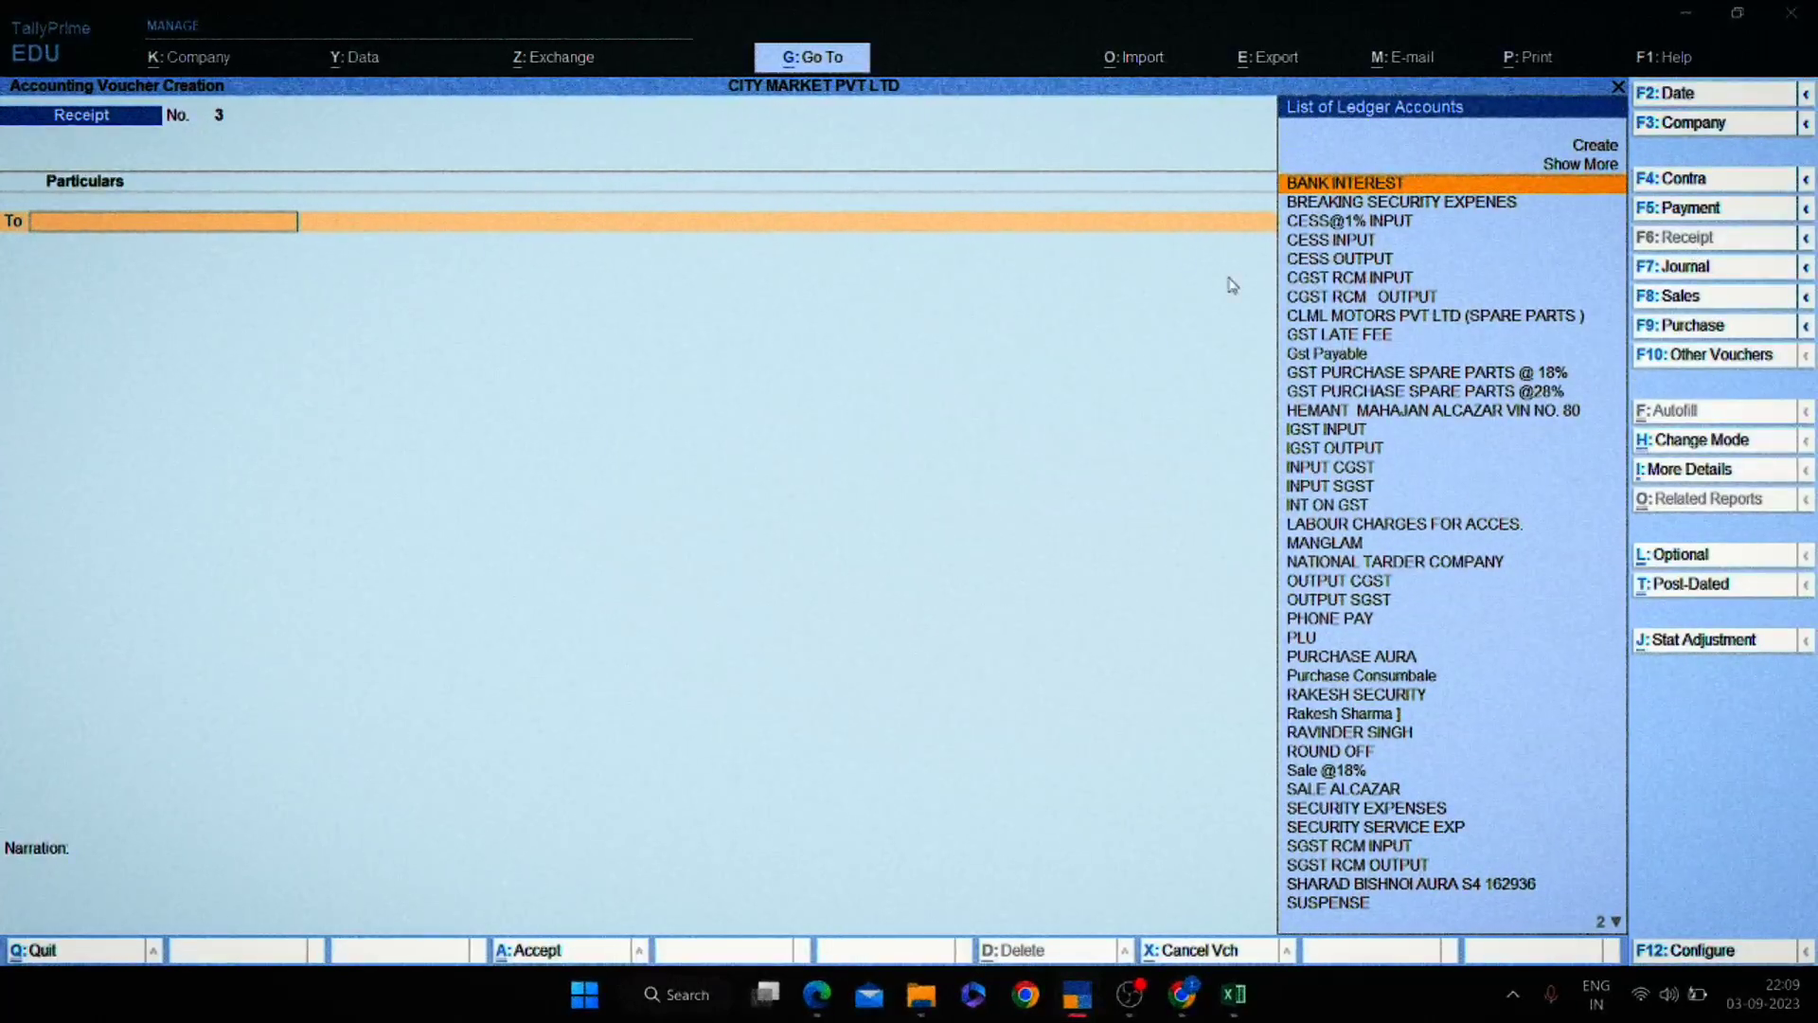
Date the receipt voucher 1-Apr-23 and move to cell P15 in Excel.
{"action": "key", "text": "alt+Tab"}
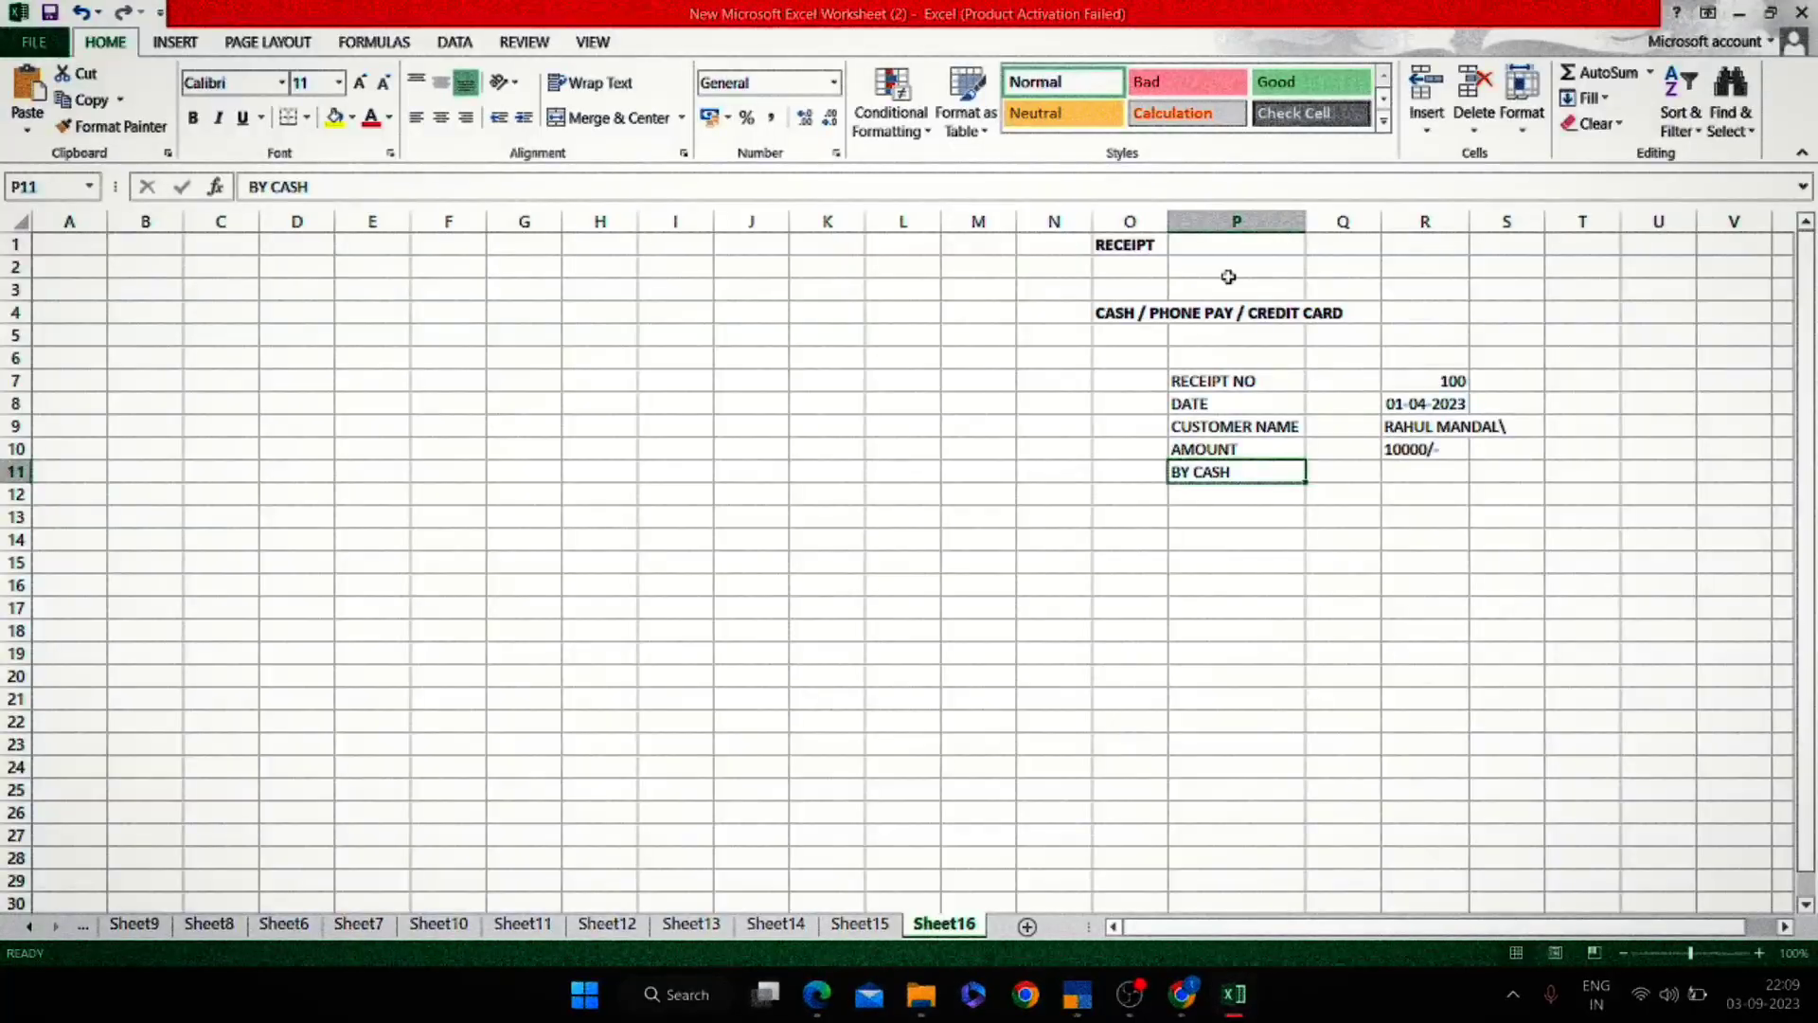
{"action": "key", "text": "Right"}
{"action": "key", "text": "Right"}
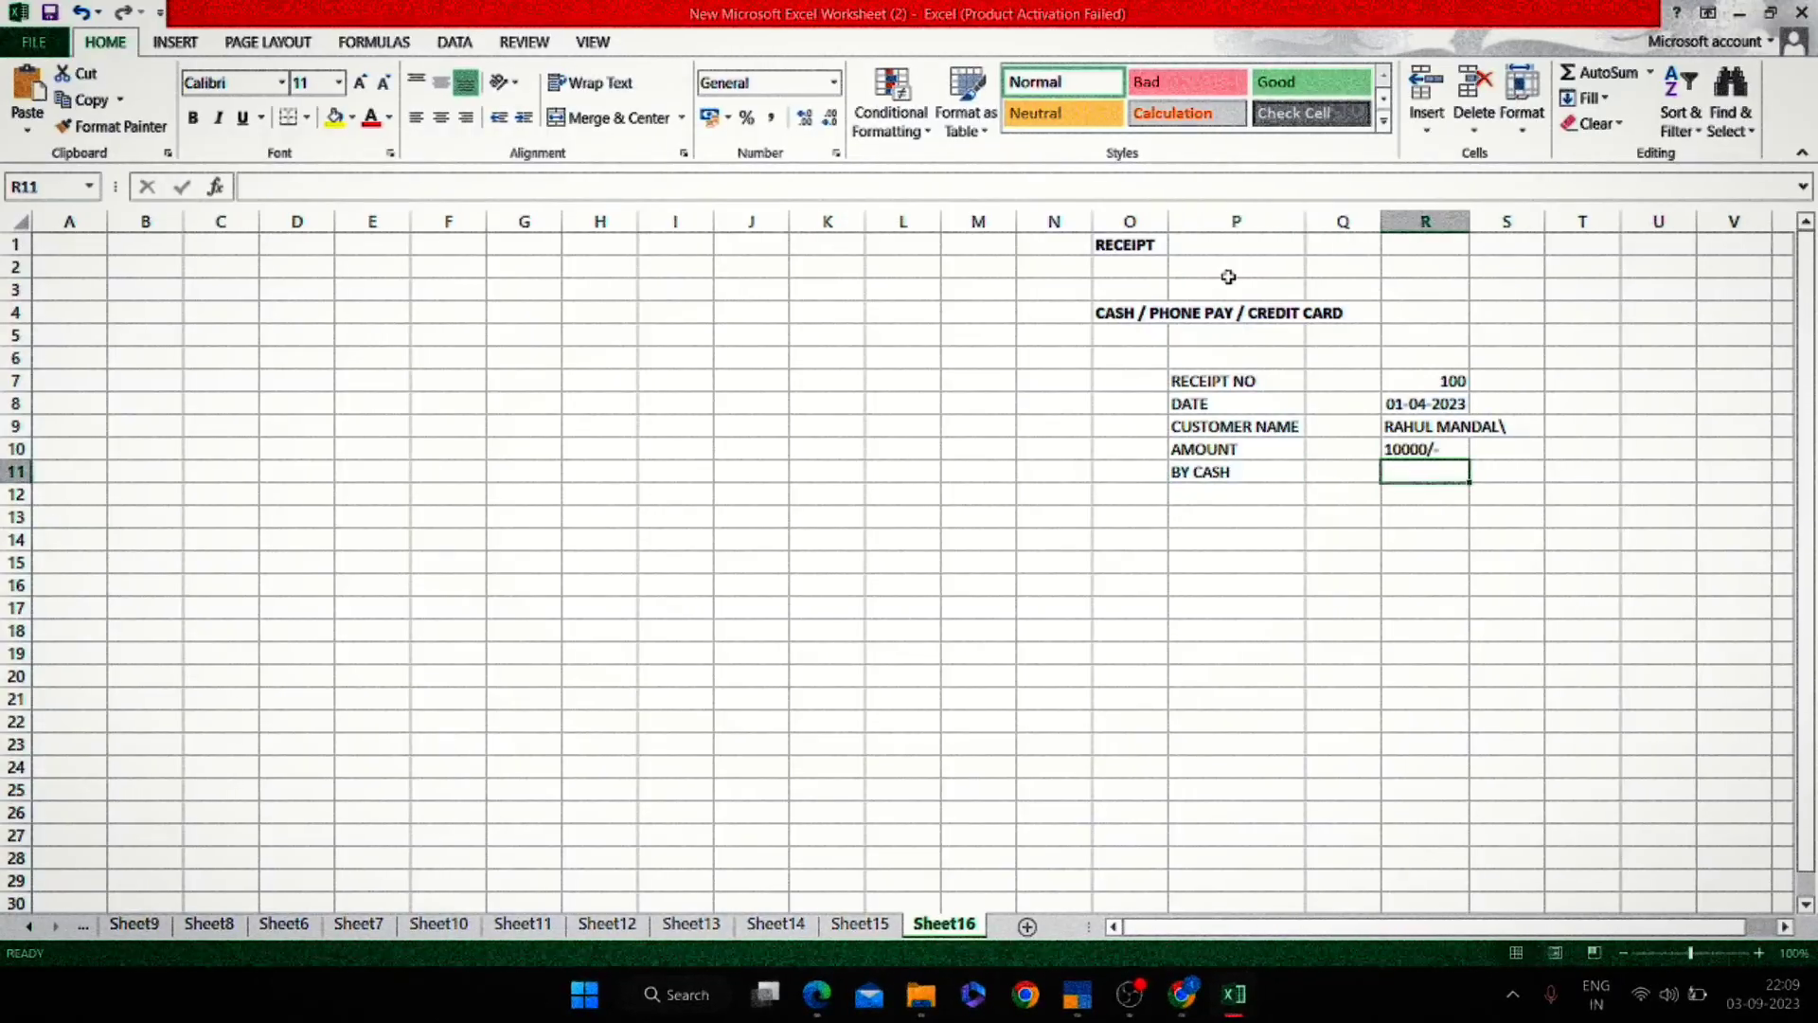
{"action": "key", "text": "alt+Tab"}
{"action": "key", "text": "F2"}
{"action": "type", "text": "1"}
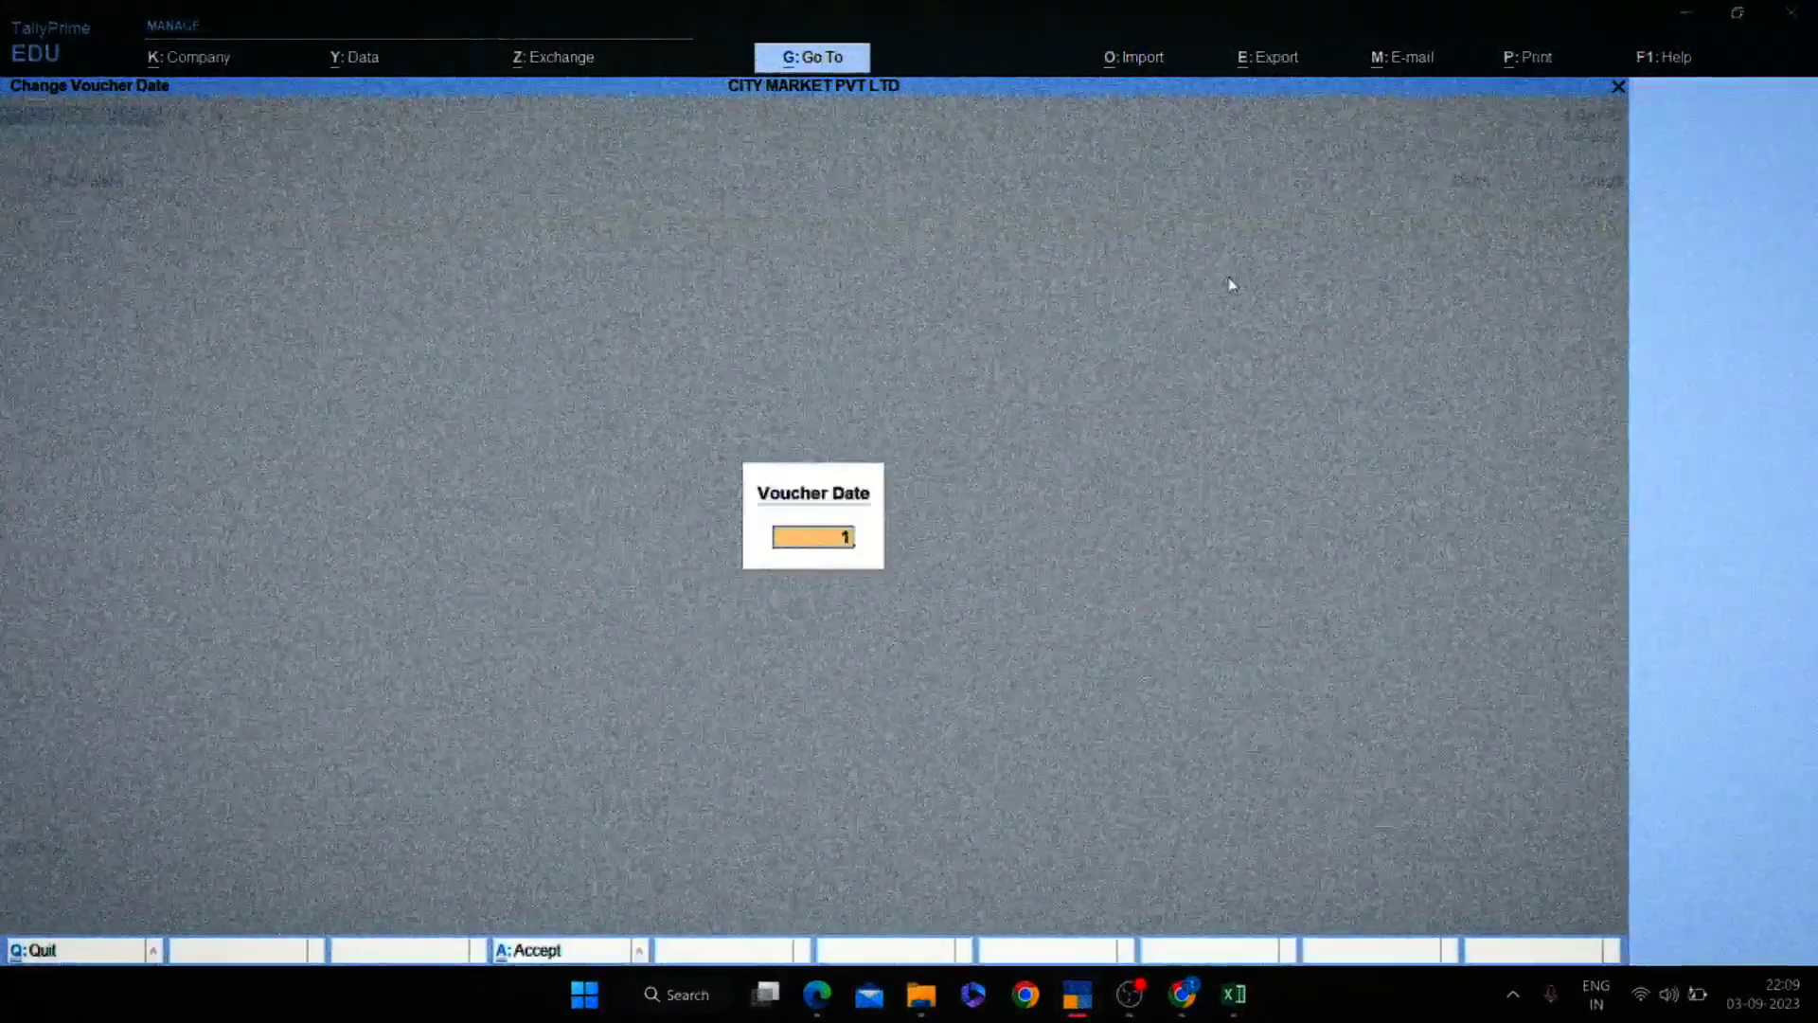
{"action": "type", "text": "-04"}
{"action": "key", "text": "Return"}
{"action": "key", "text": "Return"}
{"action": "key", "text": "alt+Tab"}
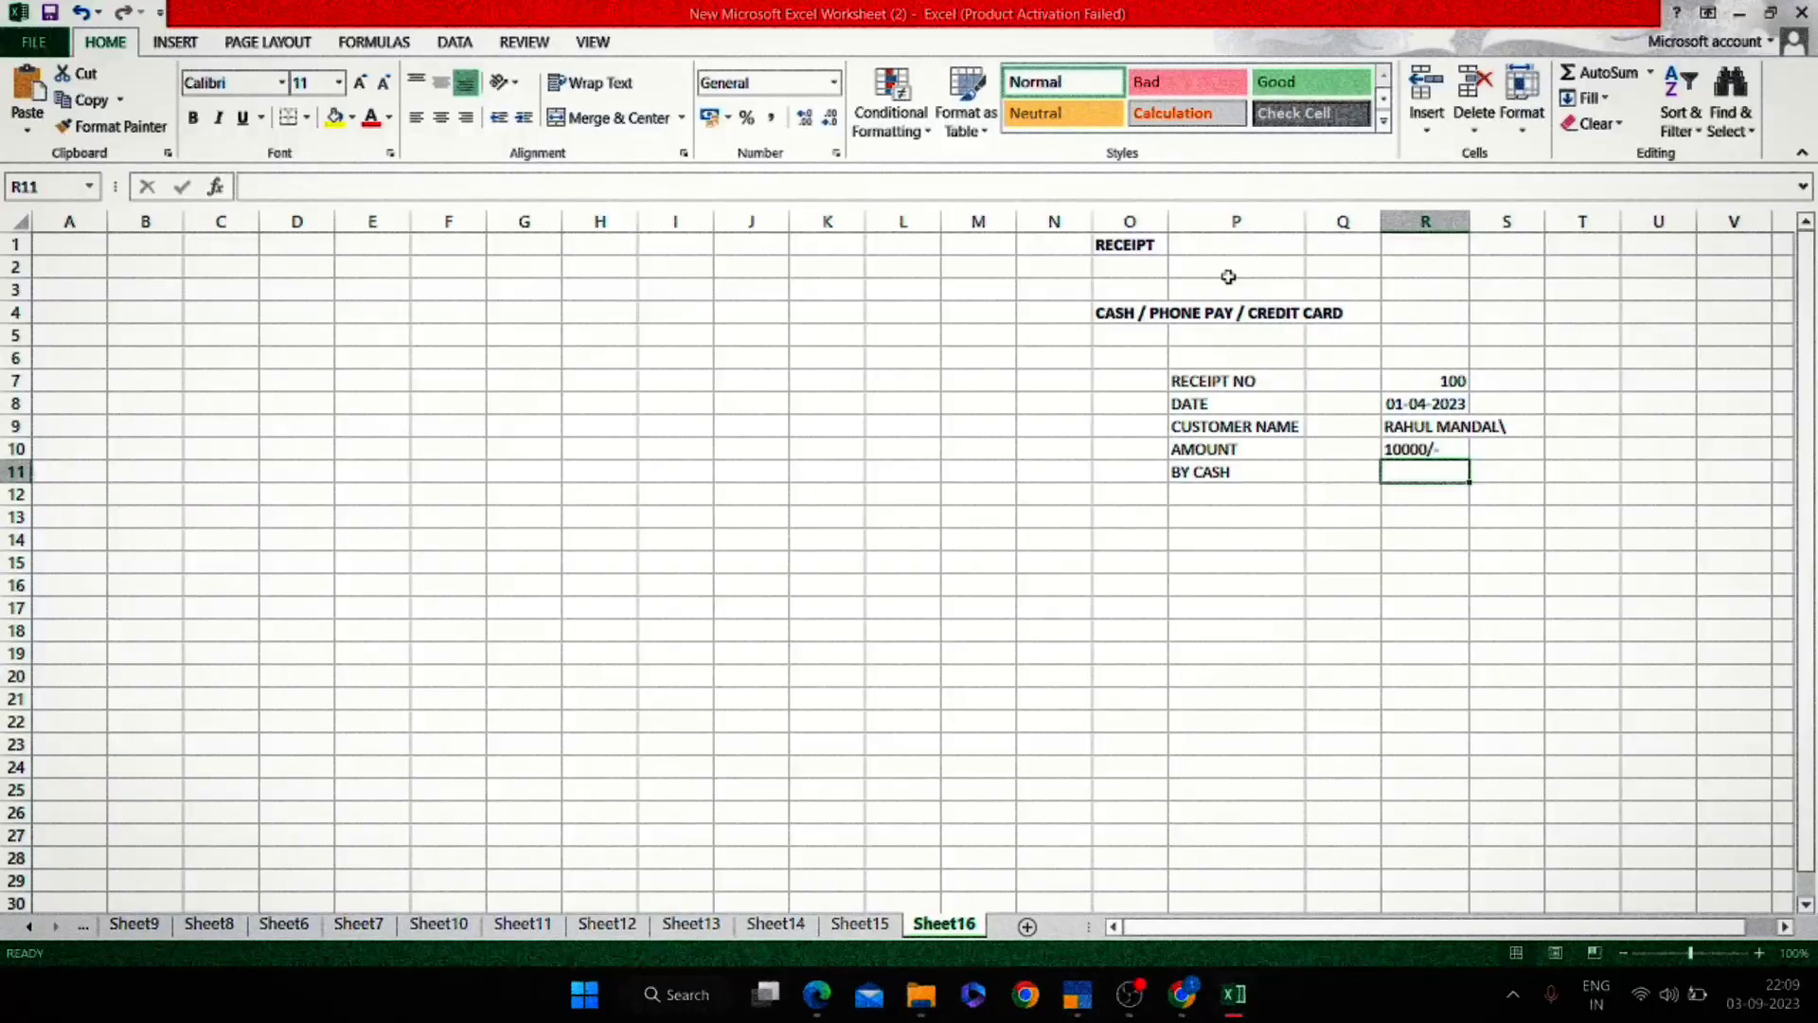
{"action": "key", "text": "Left"}
{"action": "key", "text": "Left"}
{"action": "key", "text": "Down"}
{"action": "key", "text": "Down"}
{"action": "key", "text": "Down"}
{"action": "key", "text": "Down"}
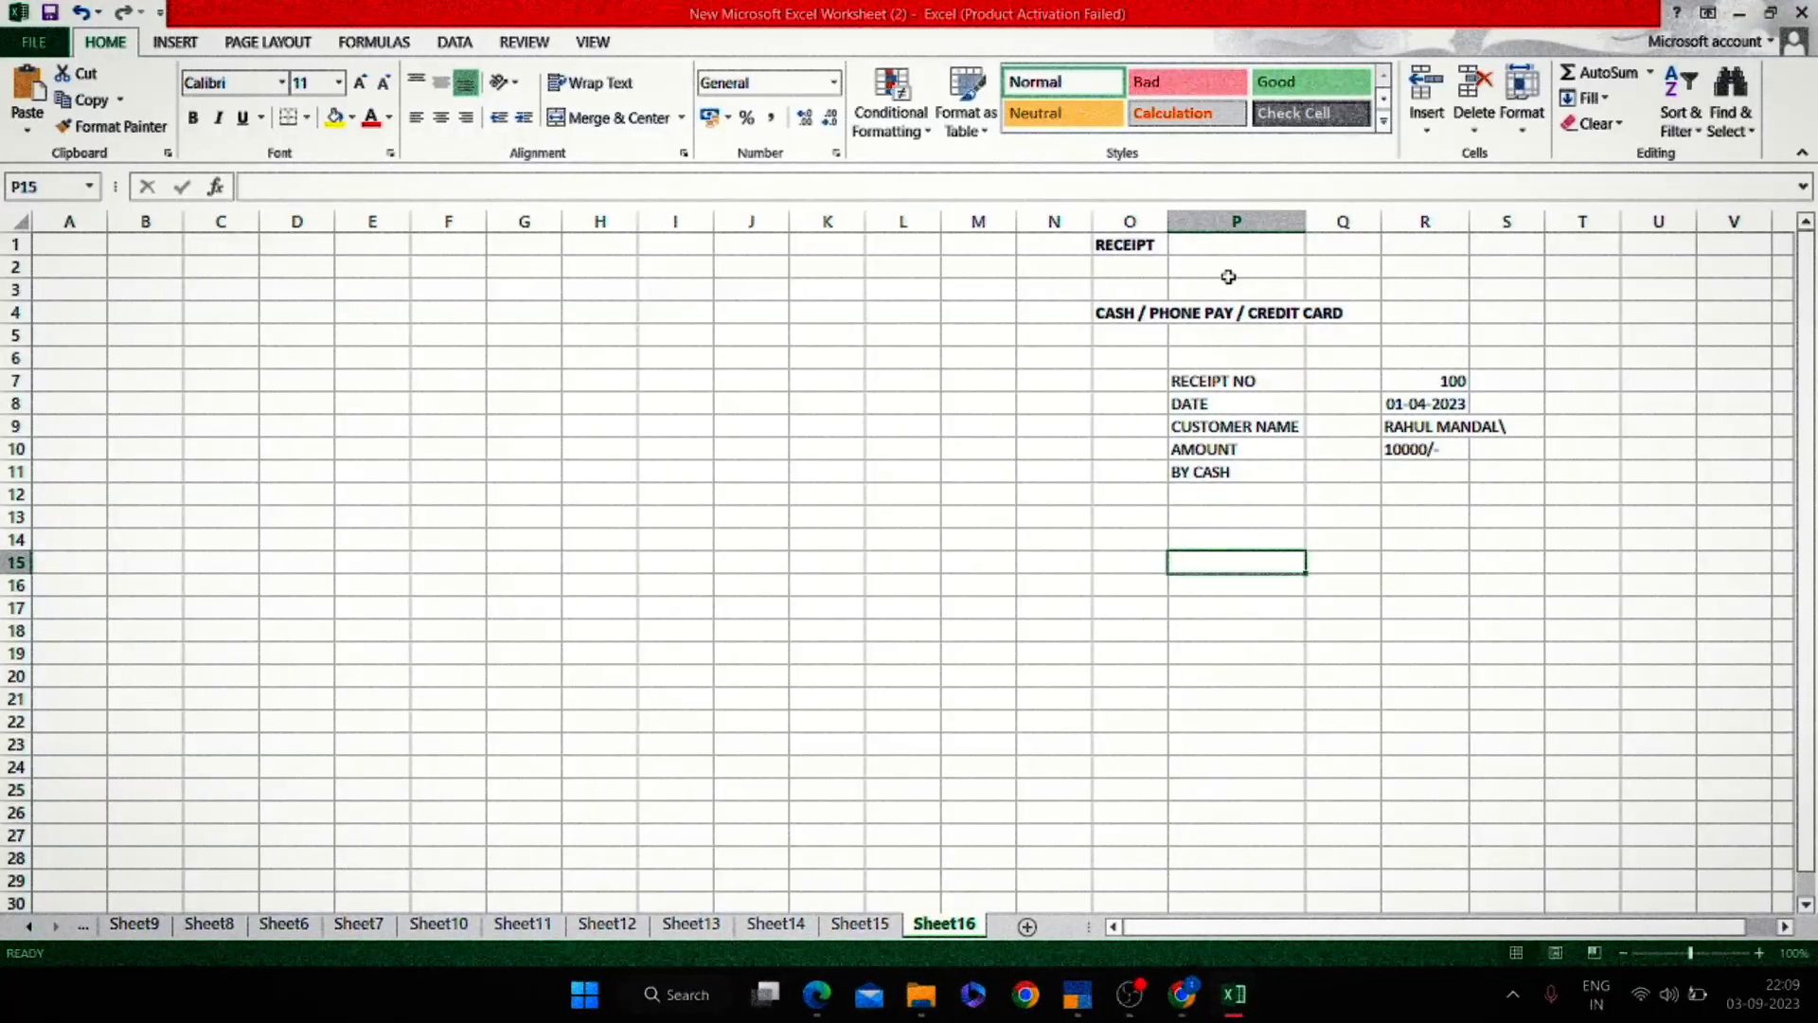
Enter the TO CUSTOMER label in P15 and DR BANK in P16.
{"action": "type", "text": "TO"}
{"action": "key", "text": "Return"}
{"action": "key", "text": "Right"}
{"action": "key", "text": "Right"}
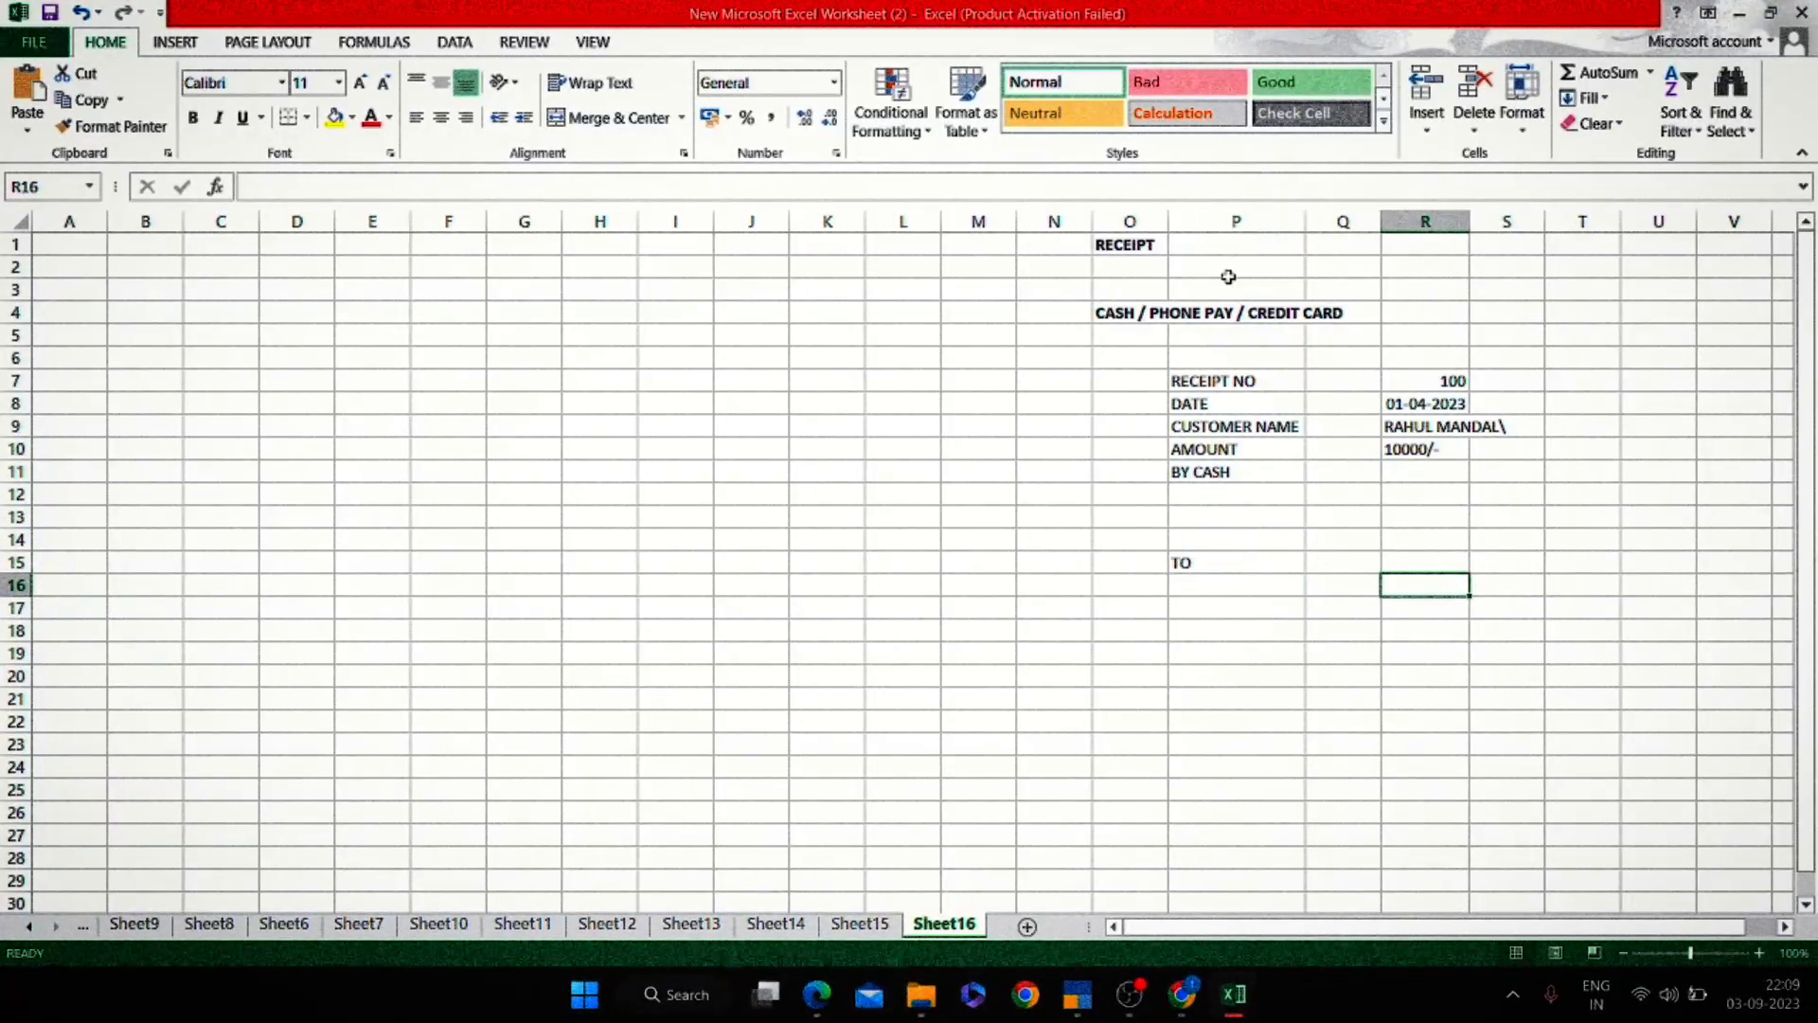
{"action": "key", "text": "Up"}
{"action": "key", "text": "Left"}
{"action": "key", "text": "Left"}
{"action": "key", "text": "F2"}
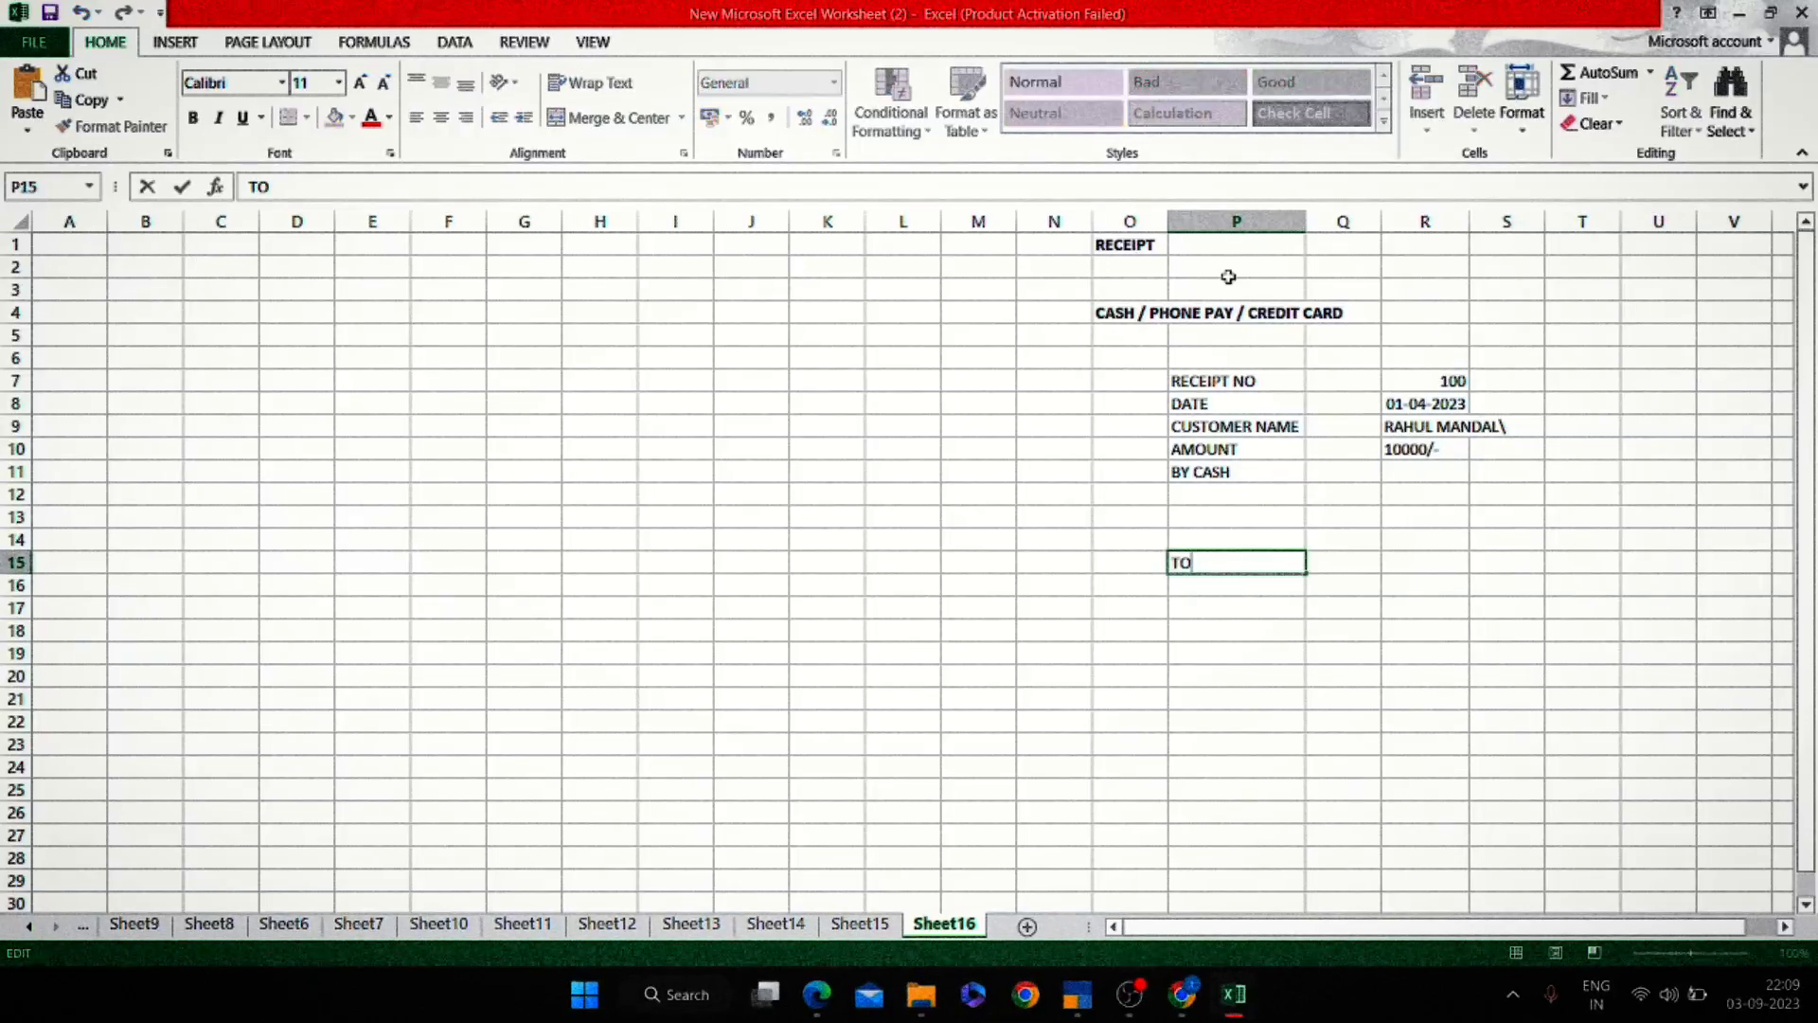
{"action": "type", "text": "CUSTOMER"}
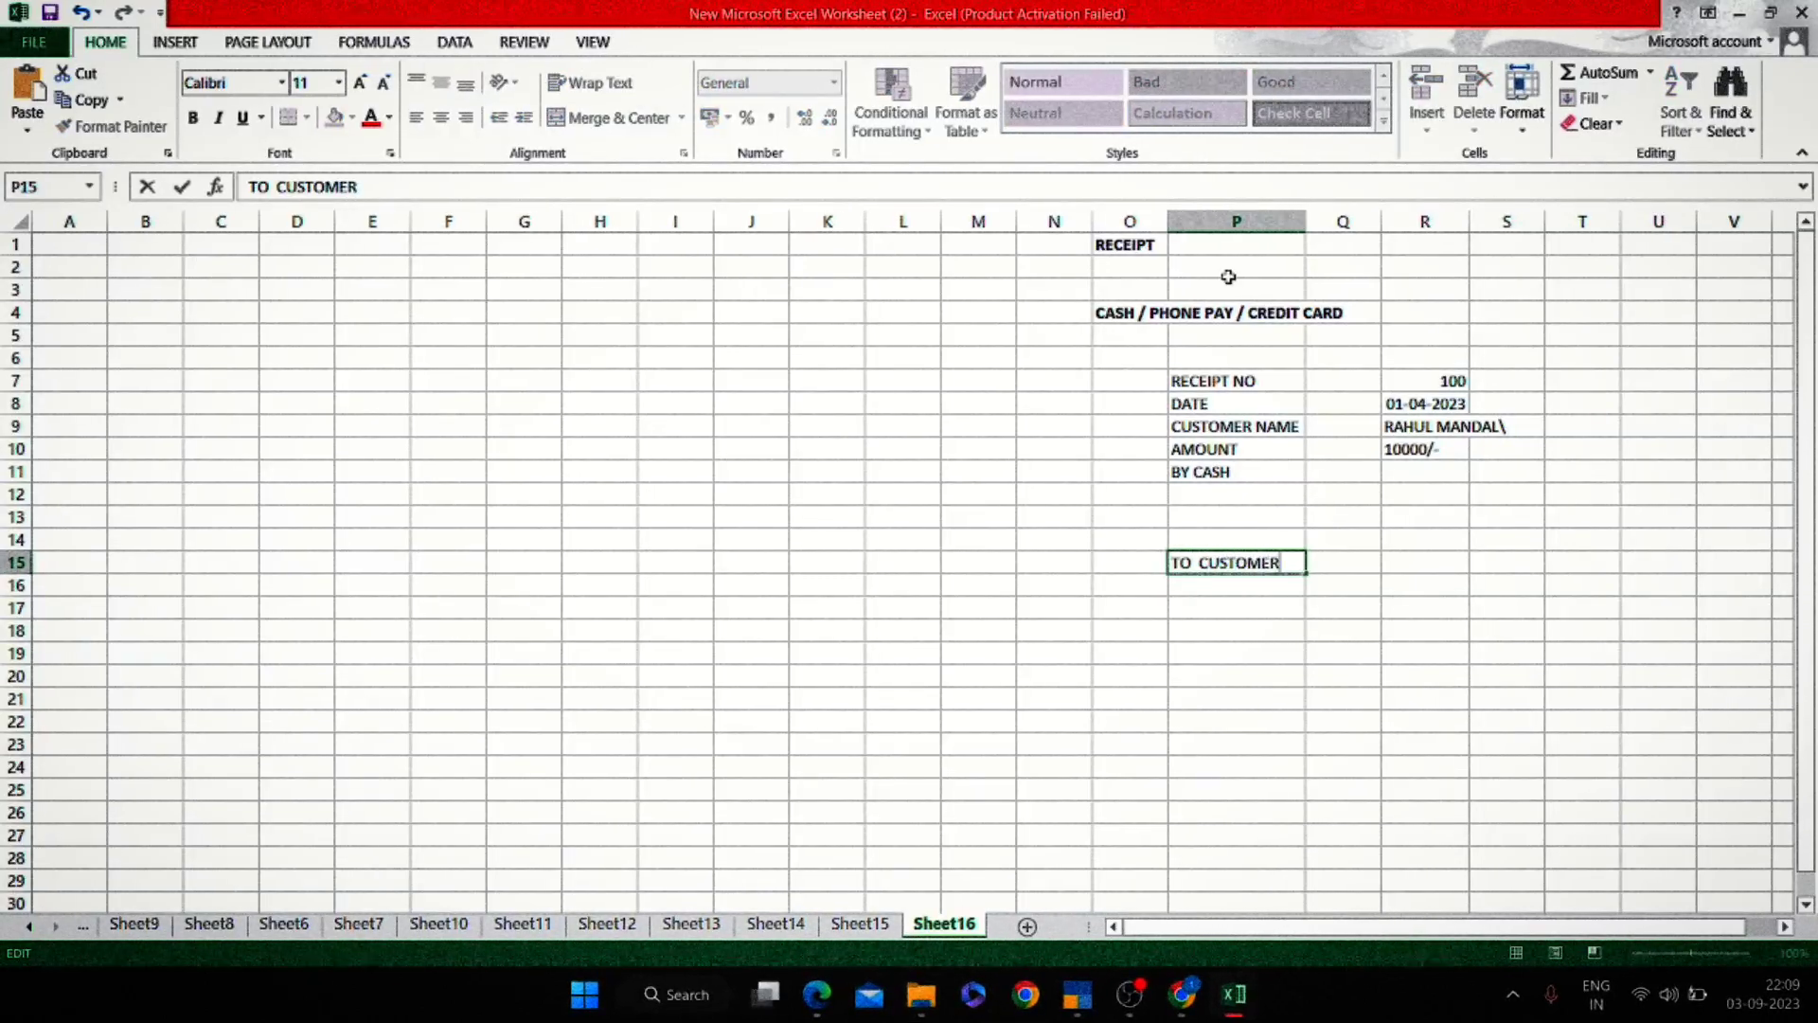
{"action": "key", "text": "Return"}
{"action": "type", "text": "DR"}
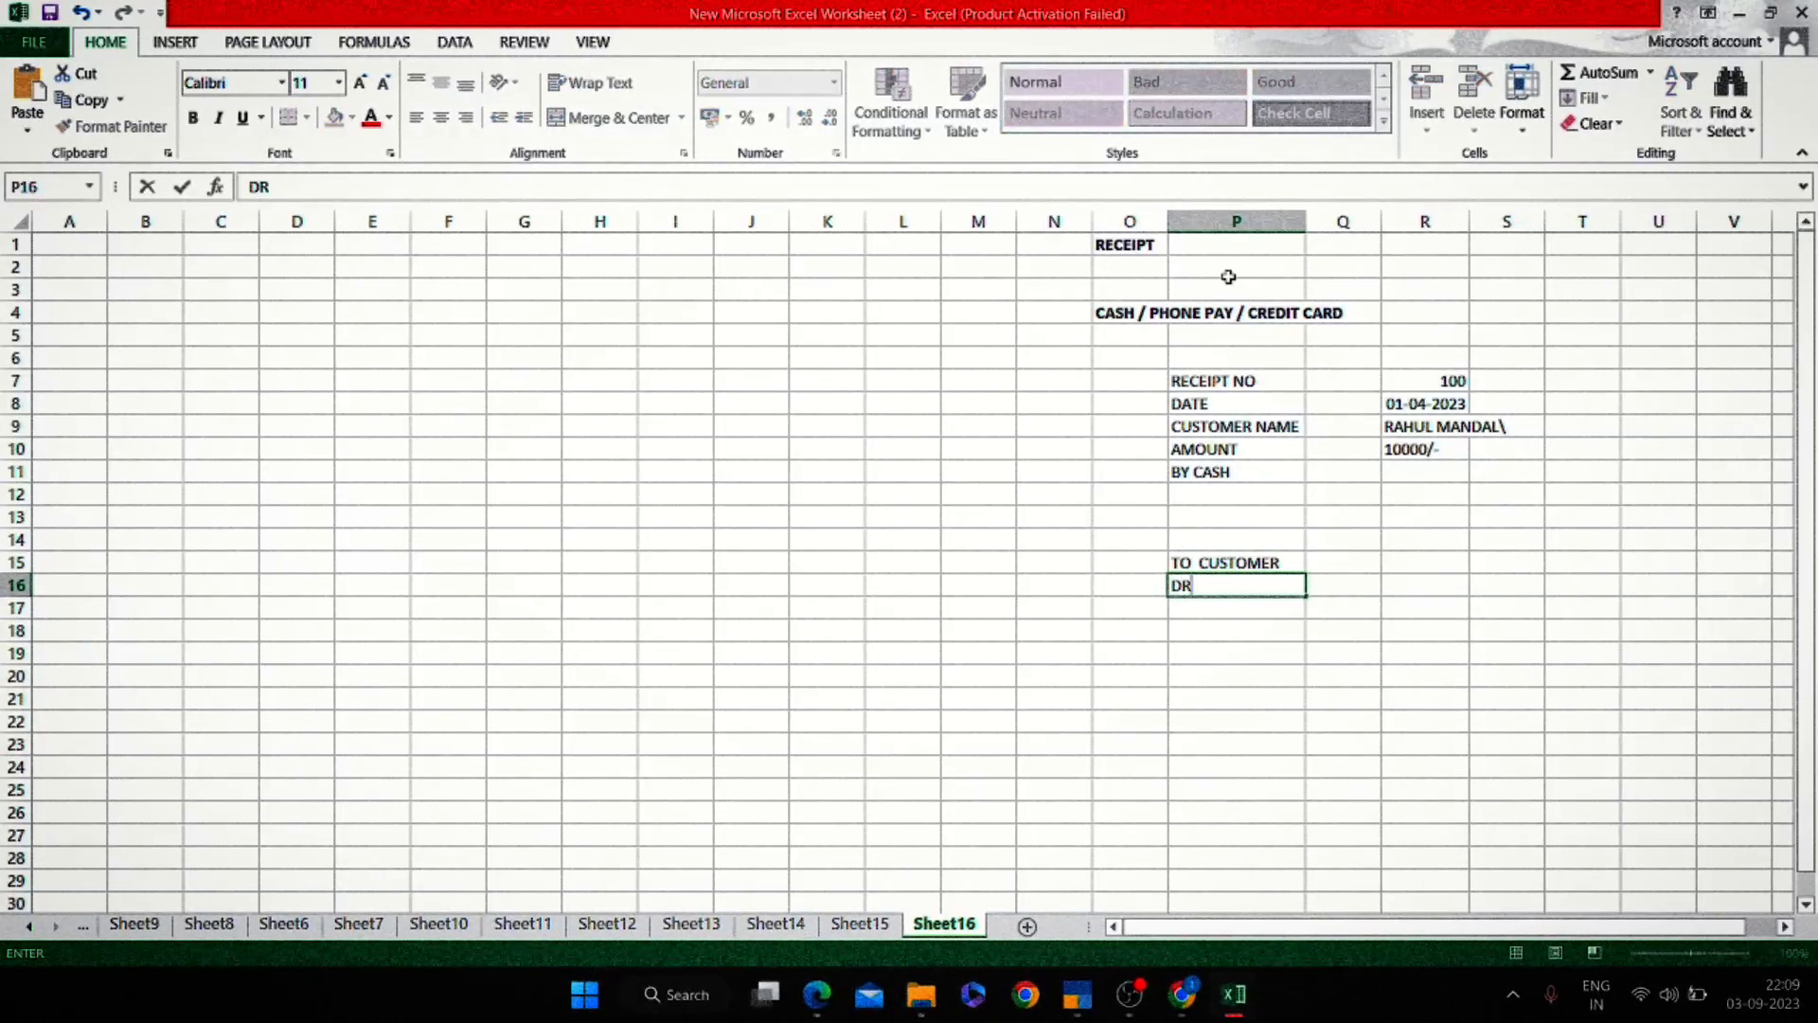
{"action": "type", "text": " BANK"}
{"action": "key", "text": "Return"}
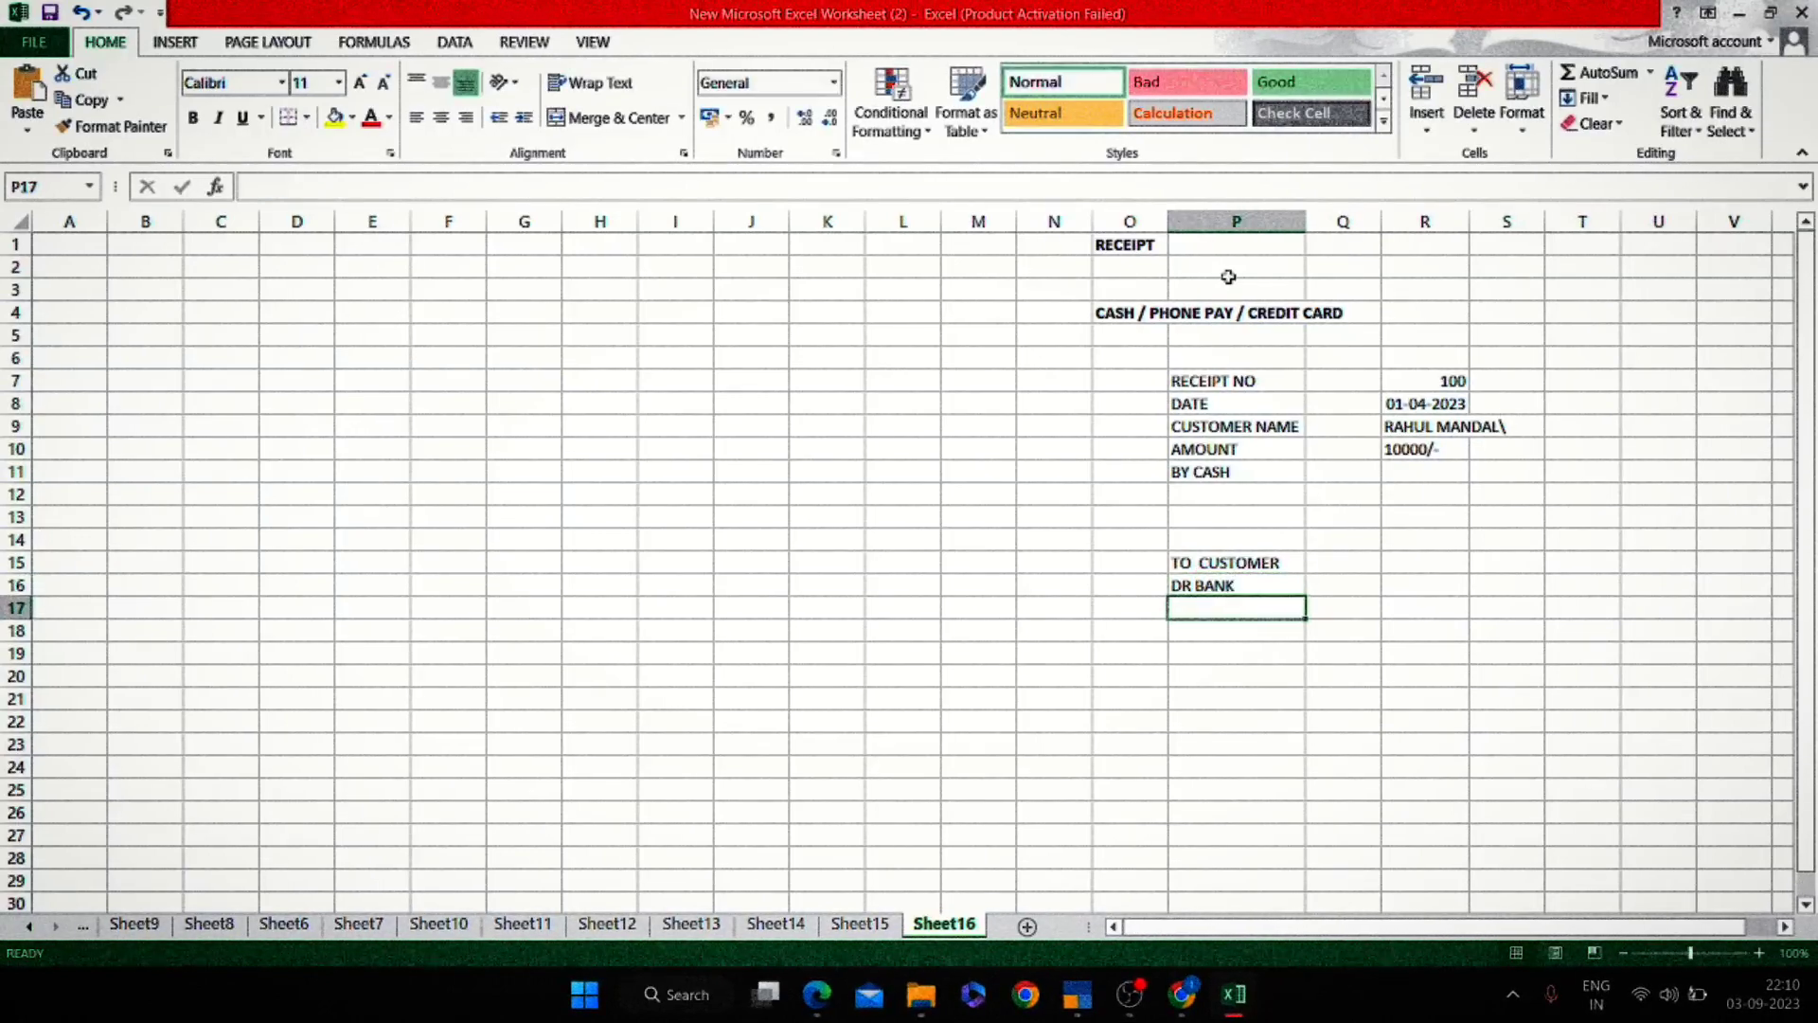
Enter 100 beside TO CUSTOMER and DR BANK and make the block bold.
{"action": "key", "text": "Up"}
{"action": "key", "text": "Right"}
{"action": "type", "text": "100"}
{"action": "key", "text": "Return"}
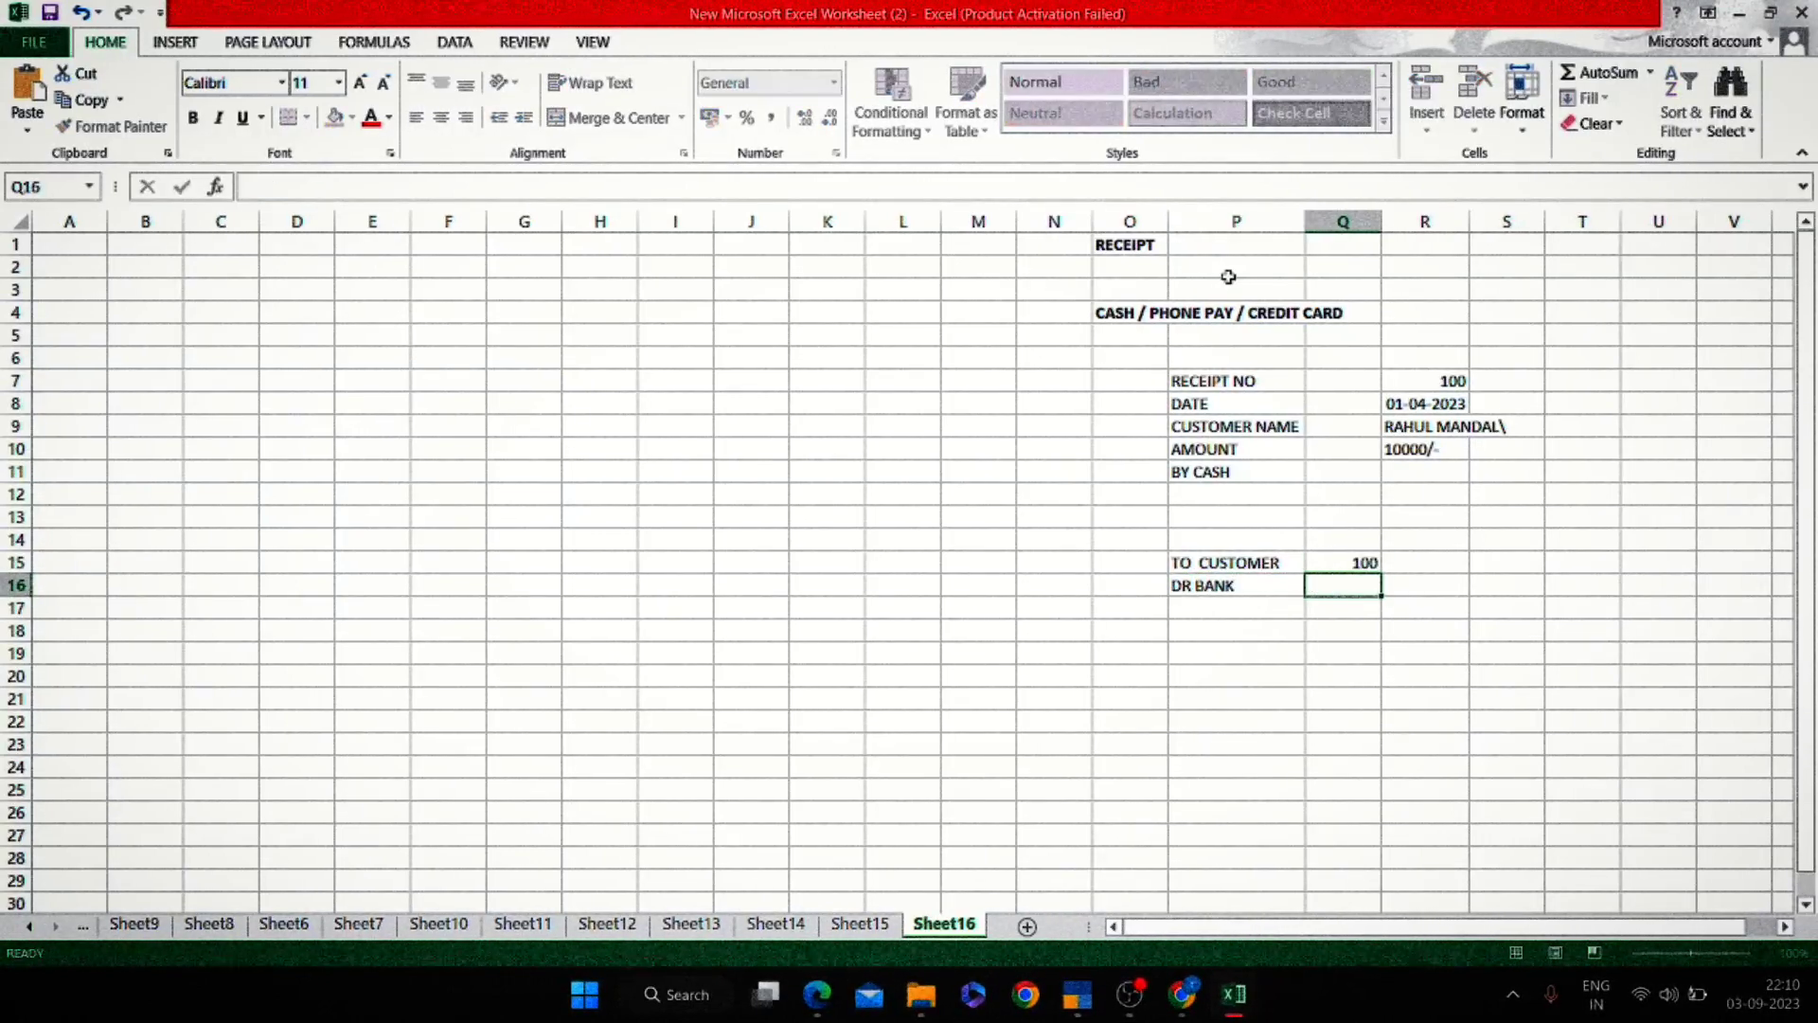
{"action": "type", "text": "100"}
{"action": "key", "text": "Return"}
{"action": "key", "text": "shift+Up"}
{"action": "key", "text": "shift+Up"}
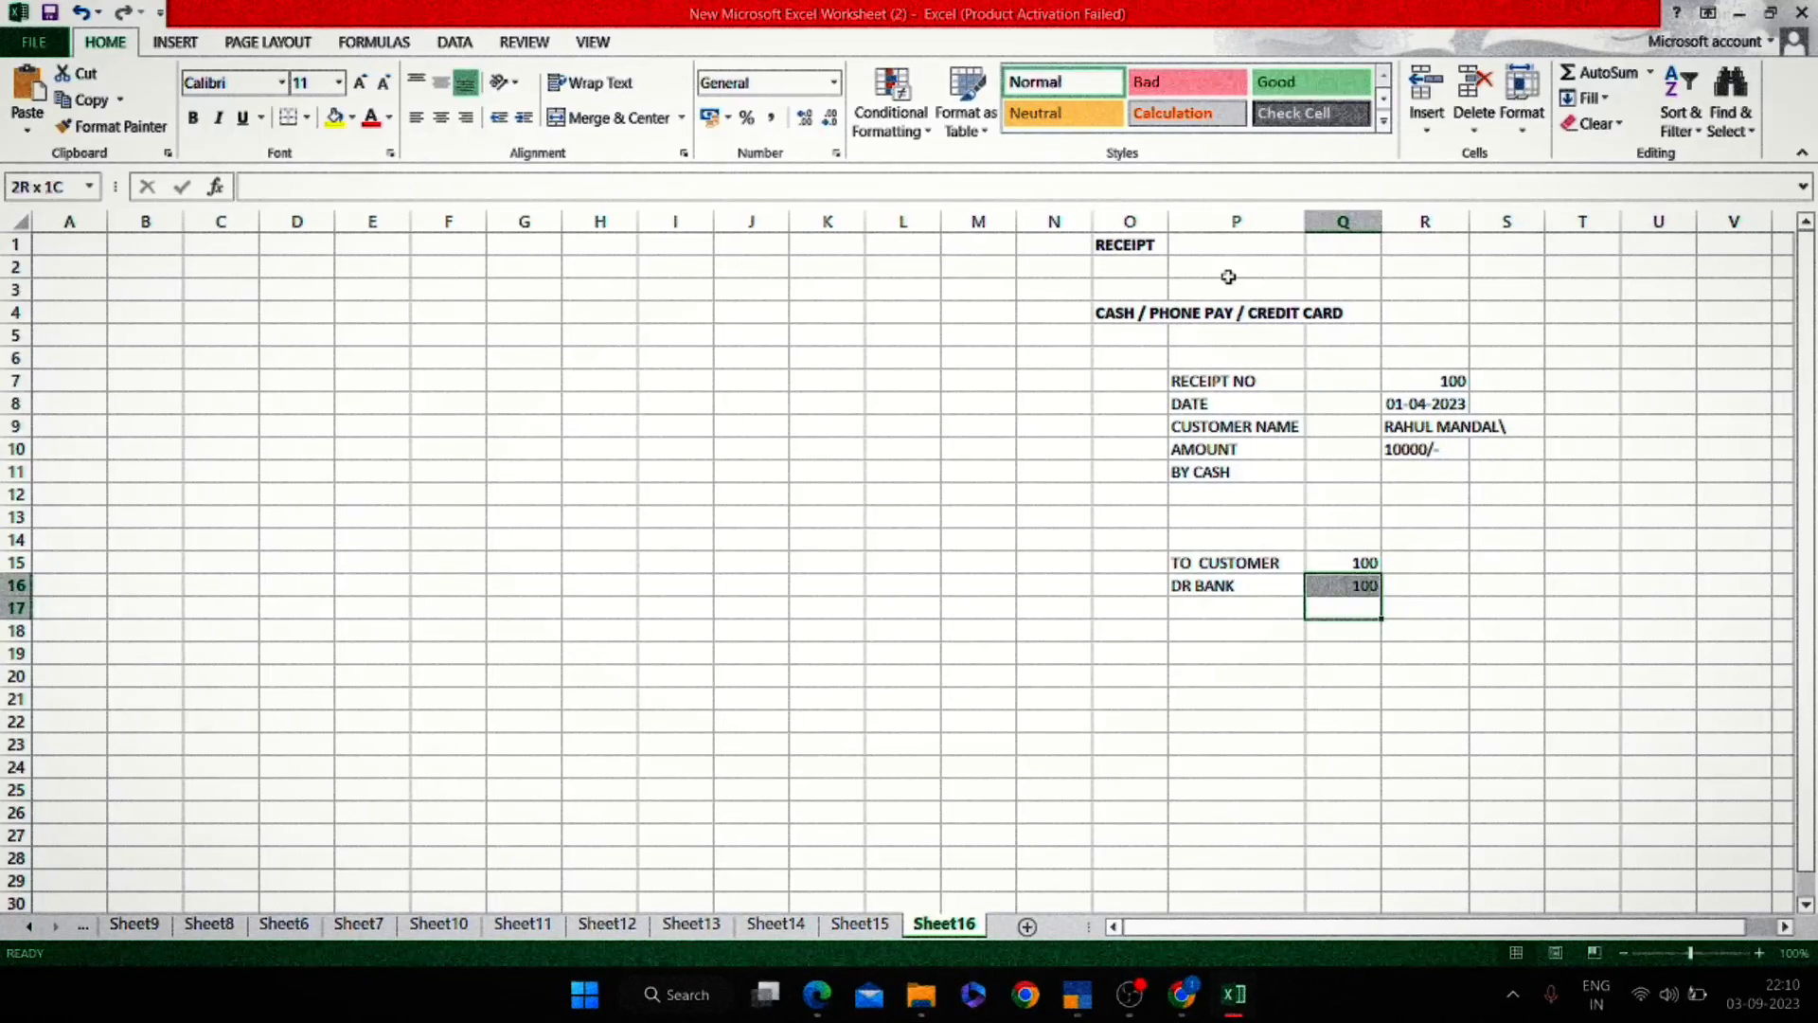
{"action": "key", "text": "shift+Left"}
{"action": "key", "text": "shift+Left"}
{"action": "key", "text": "ctrl+b"}
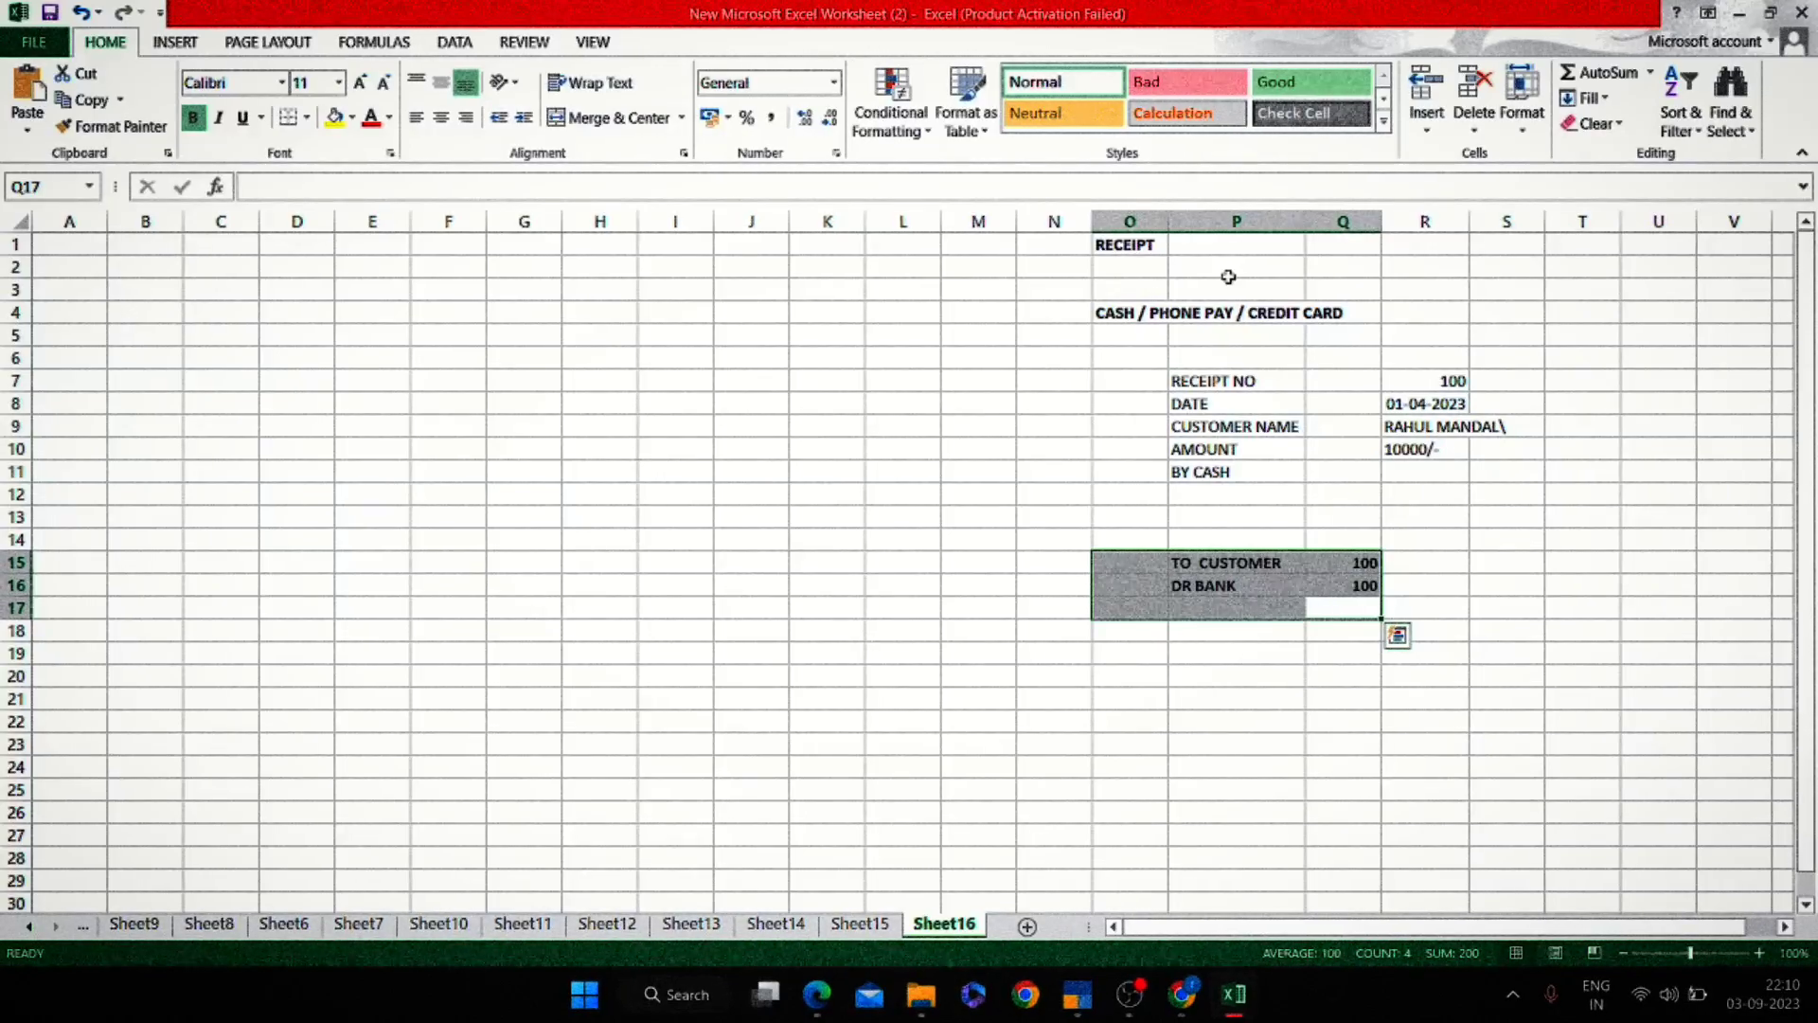
{"action": "key", "text": "alt+Tab"}
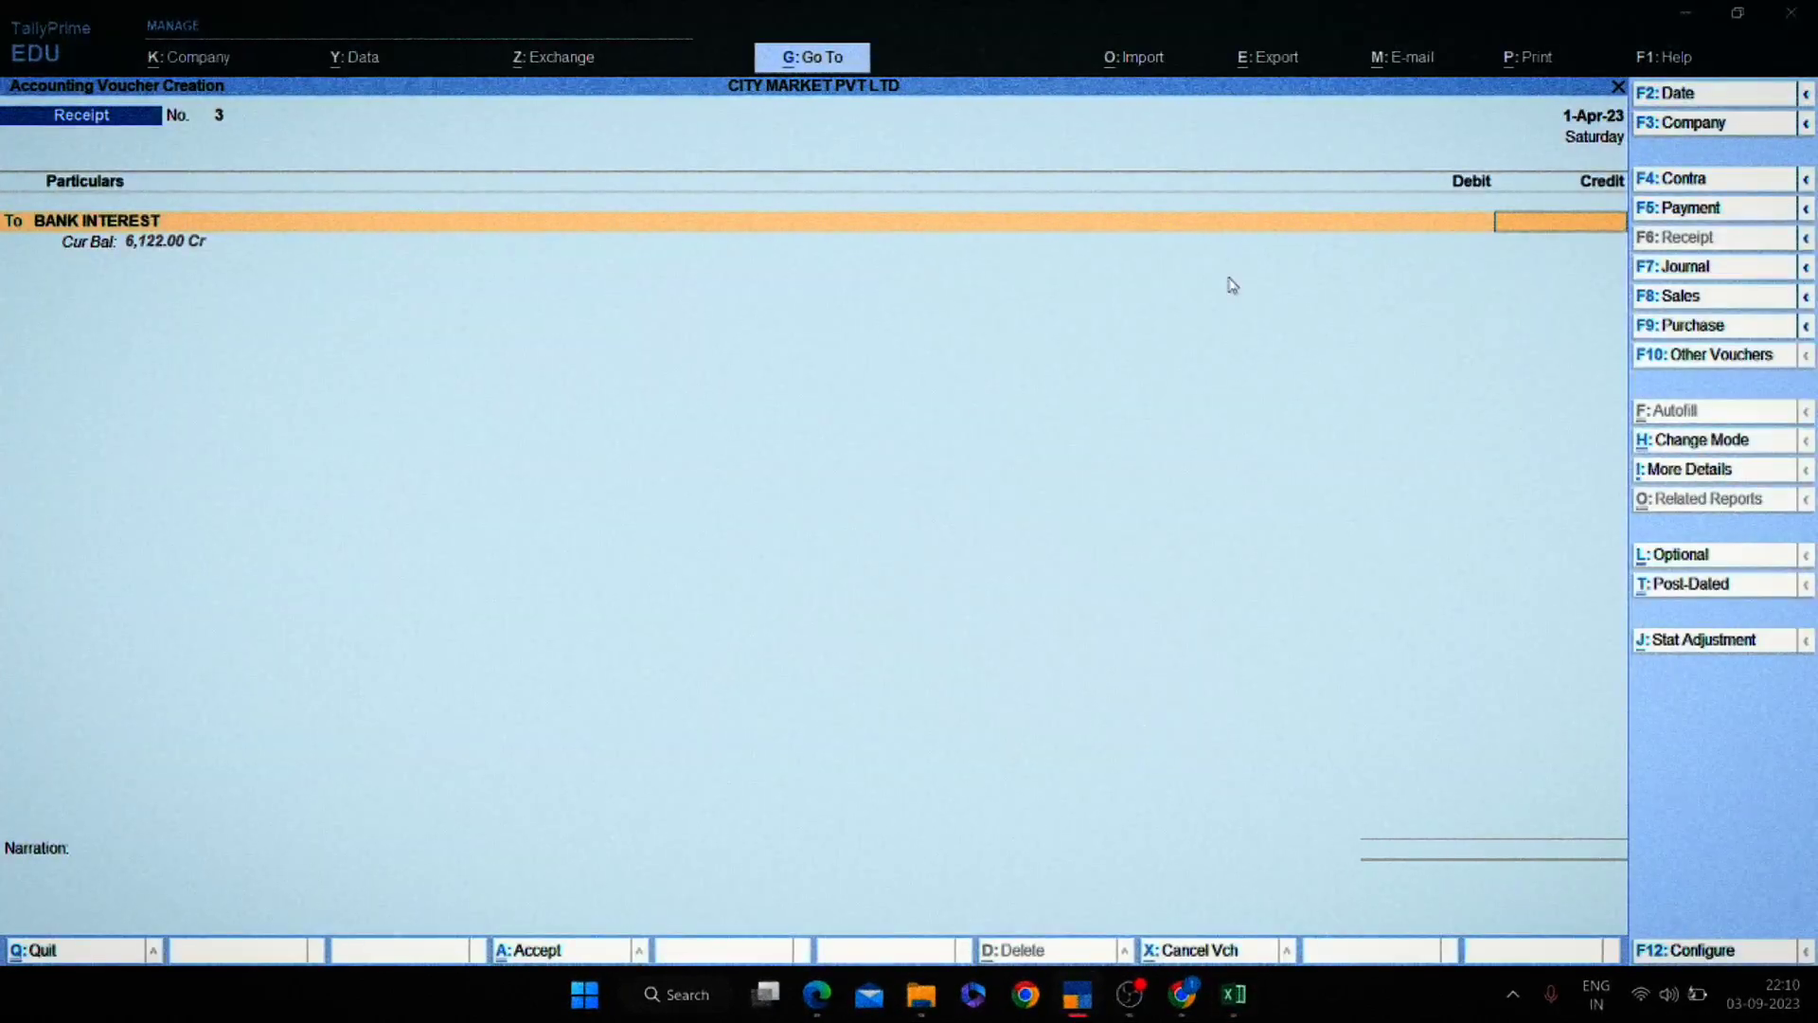
Create the customer's ledger under Sundry Debtors from within the receipt voucher.
{"action": "key", "text": "BackSpace"}
{"action": "key", "text": "alt+c"}
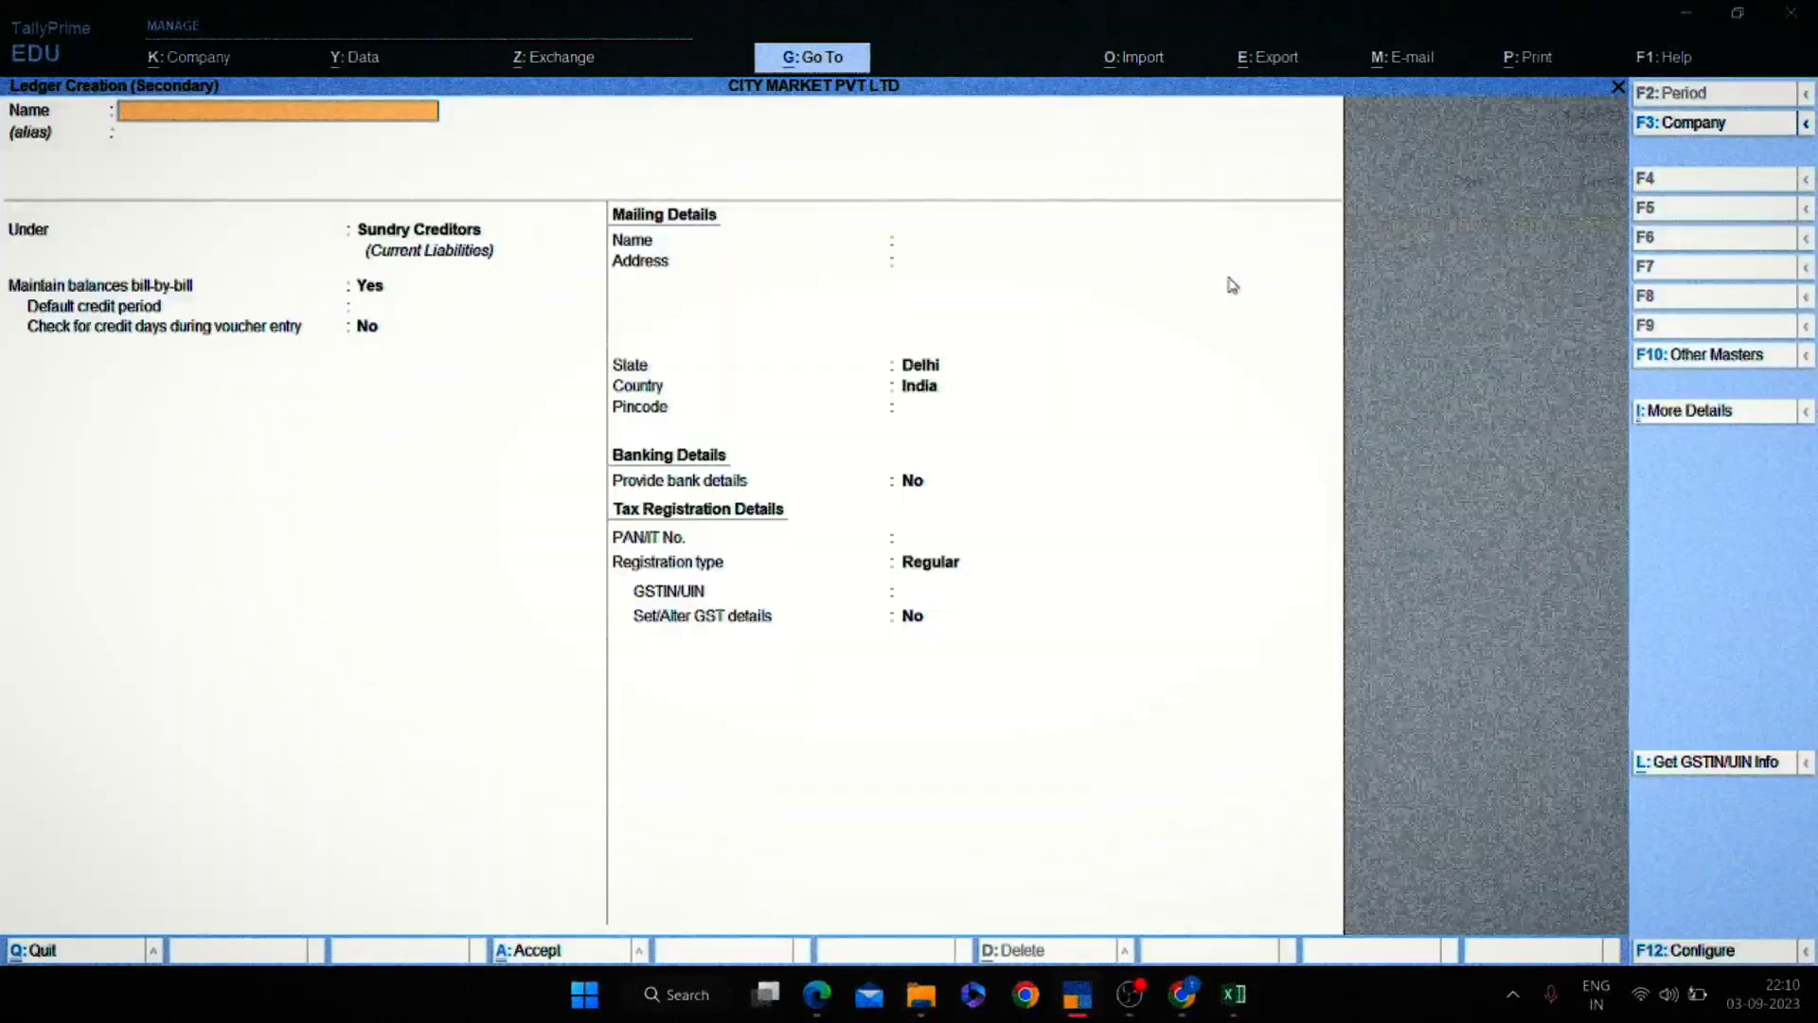
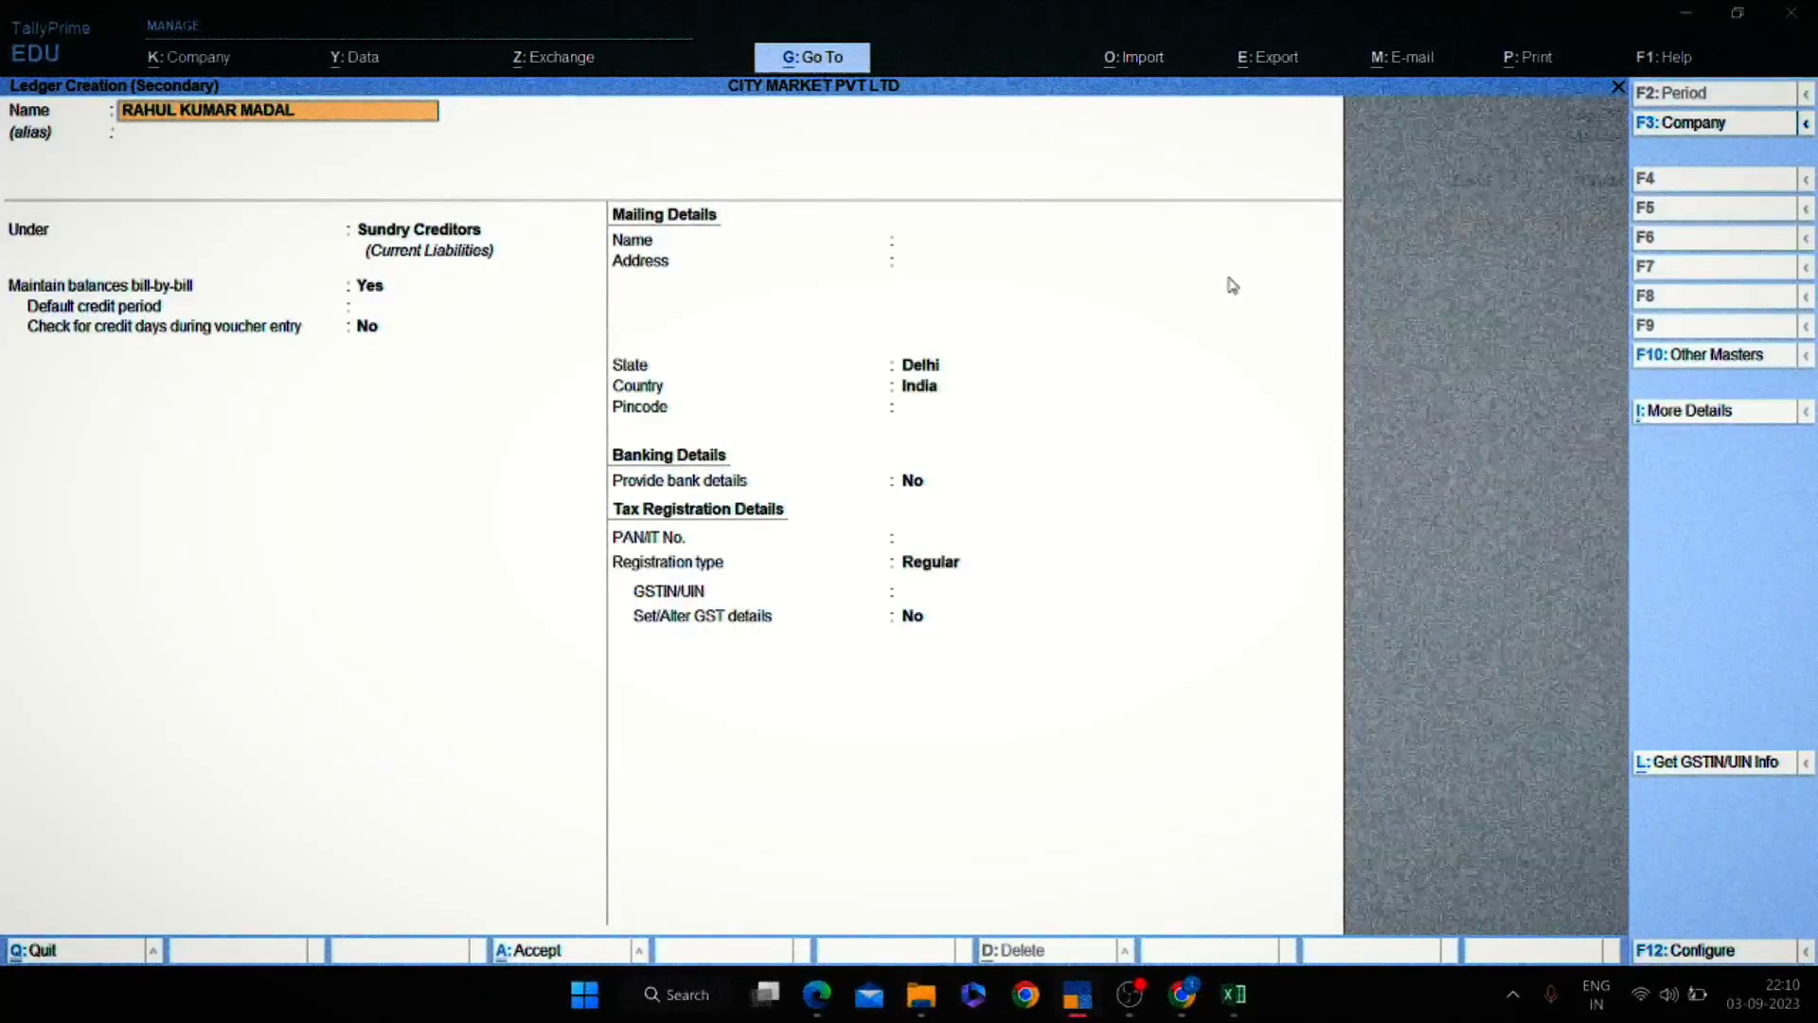
{"action": "key", "text": "Return"}
{"action": "type", "text": "SUND"}
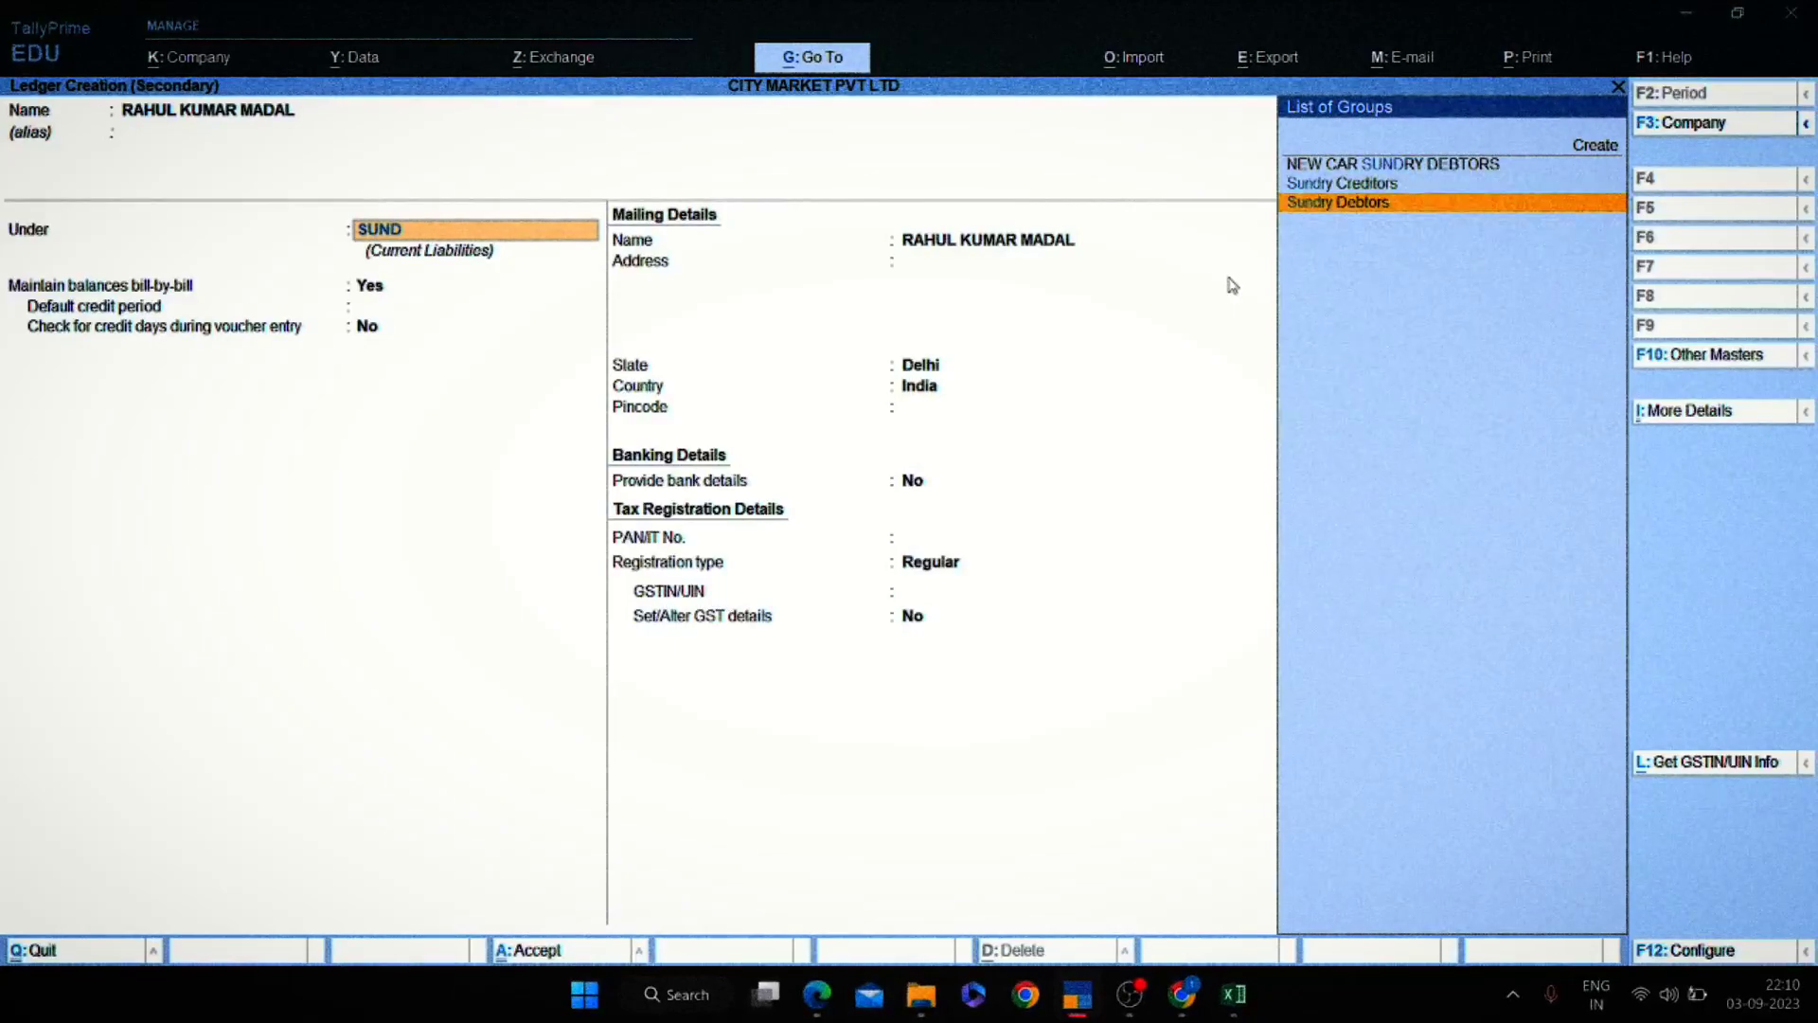
{"action": "key", "text": "Return"}
{"action": "key", "text": "ctrl+a"}
Credit the customer 10,000 on account, debit Cash, and save receipt No. 3.
{"action": "key", "text": "alt+Tab"}
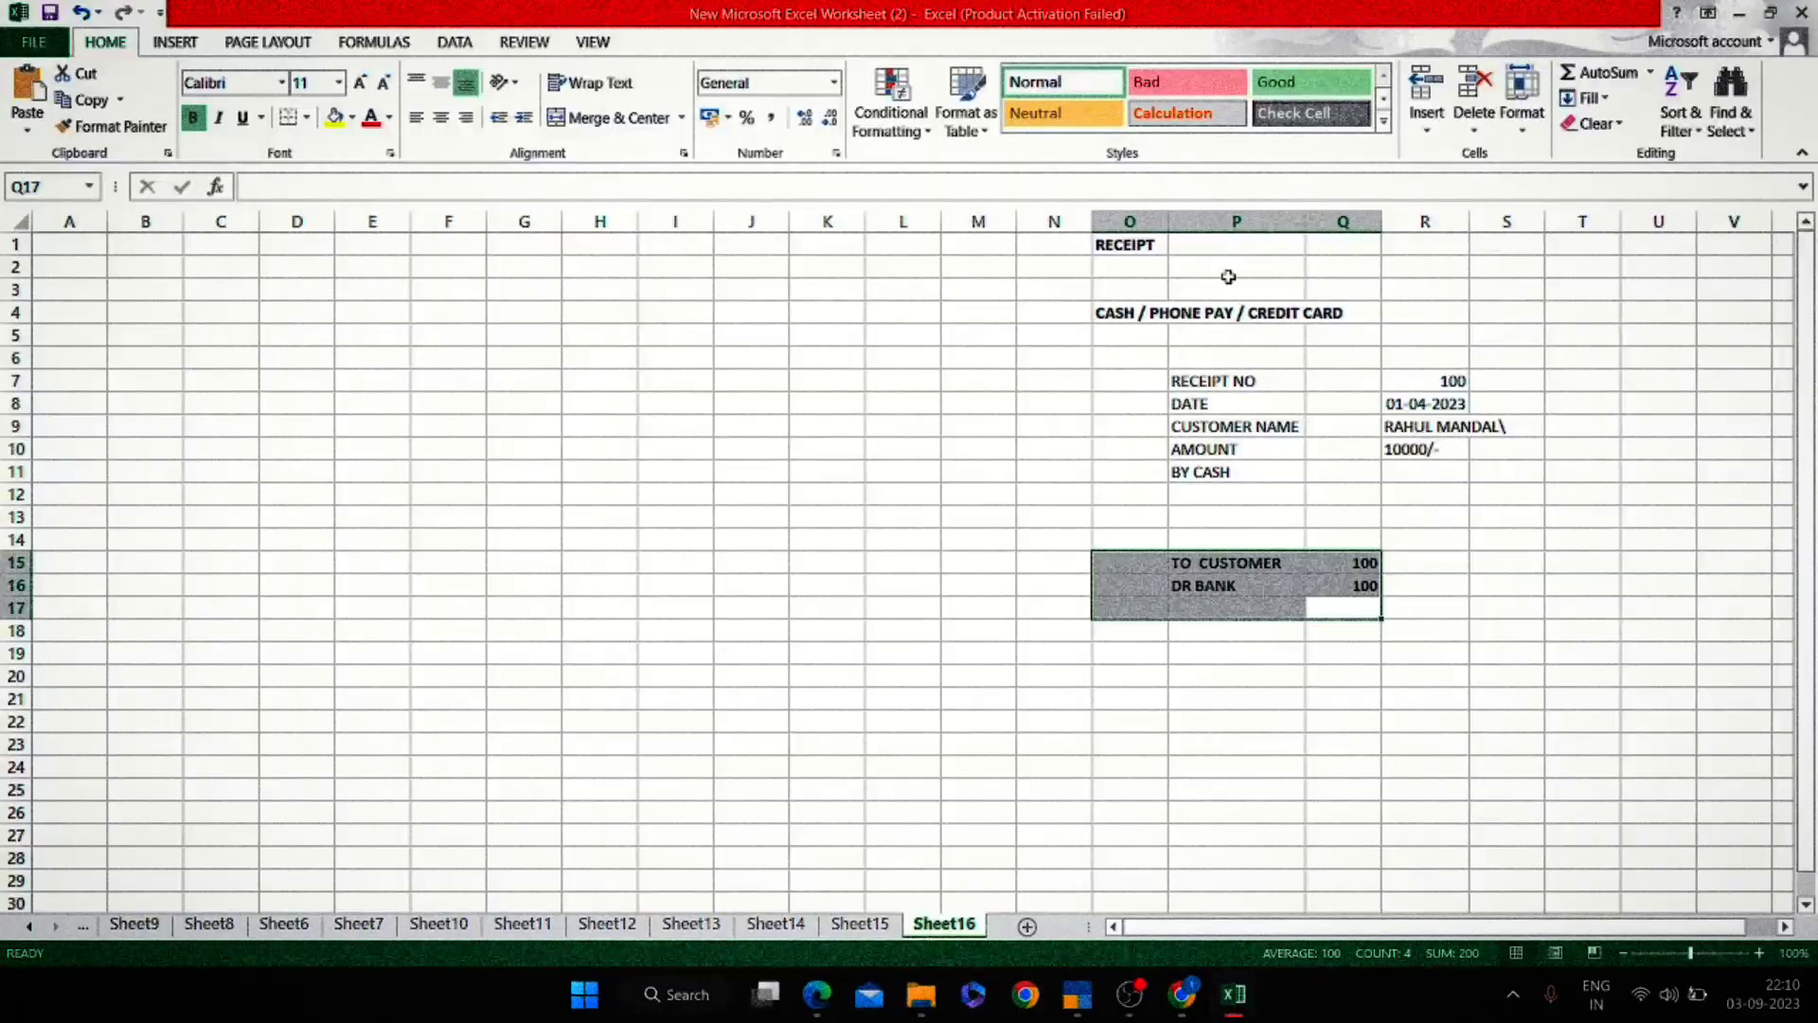
{"action": "key", "text": "Right"}
{"action": "key", "text": "Up"}
{"action": "key", "text": "Up"}
{"action": "key", "text": "Up"}
{"action": "key", "text": "Up"}
{"action": "key", "text": "Up"}
{"action": "key", "text": "Up"}
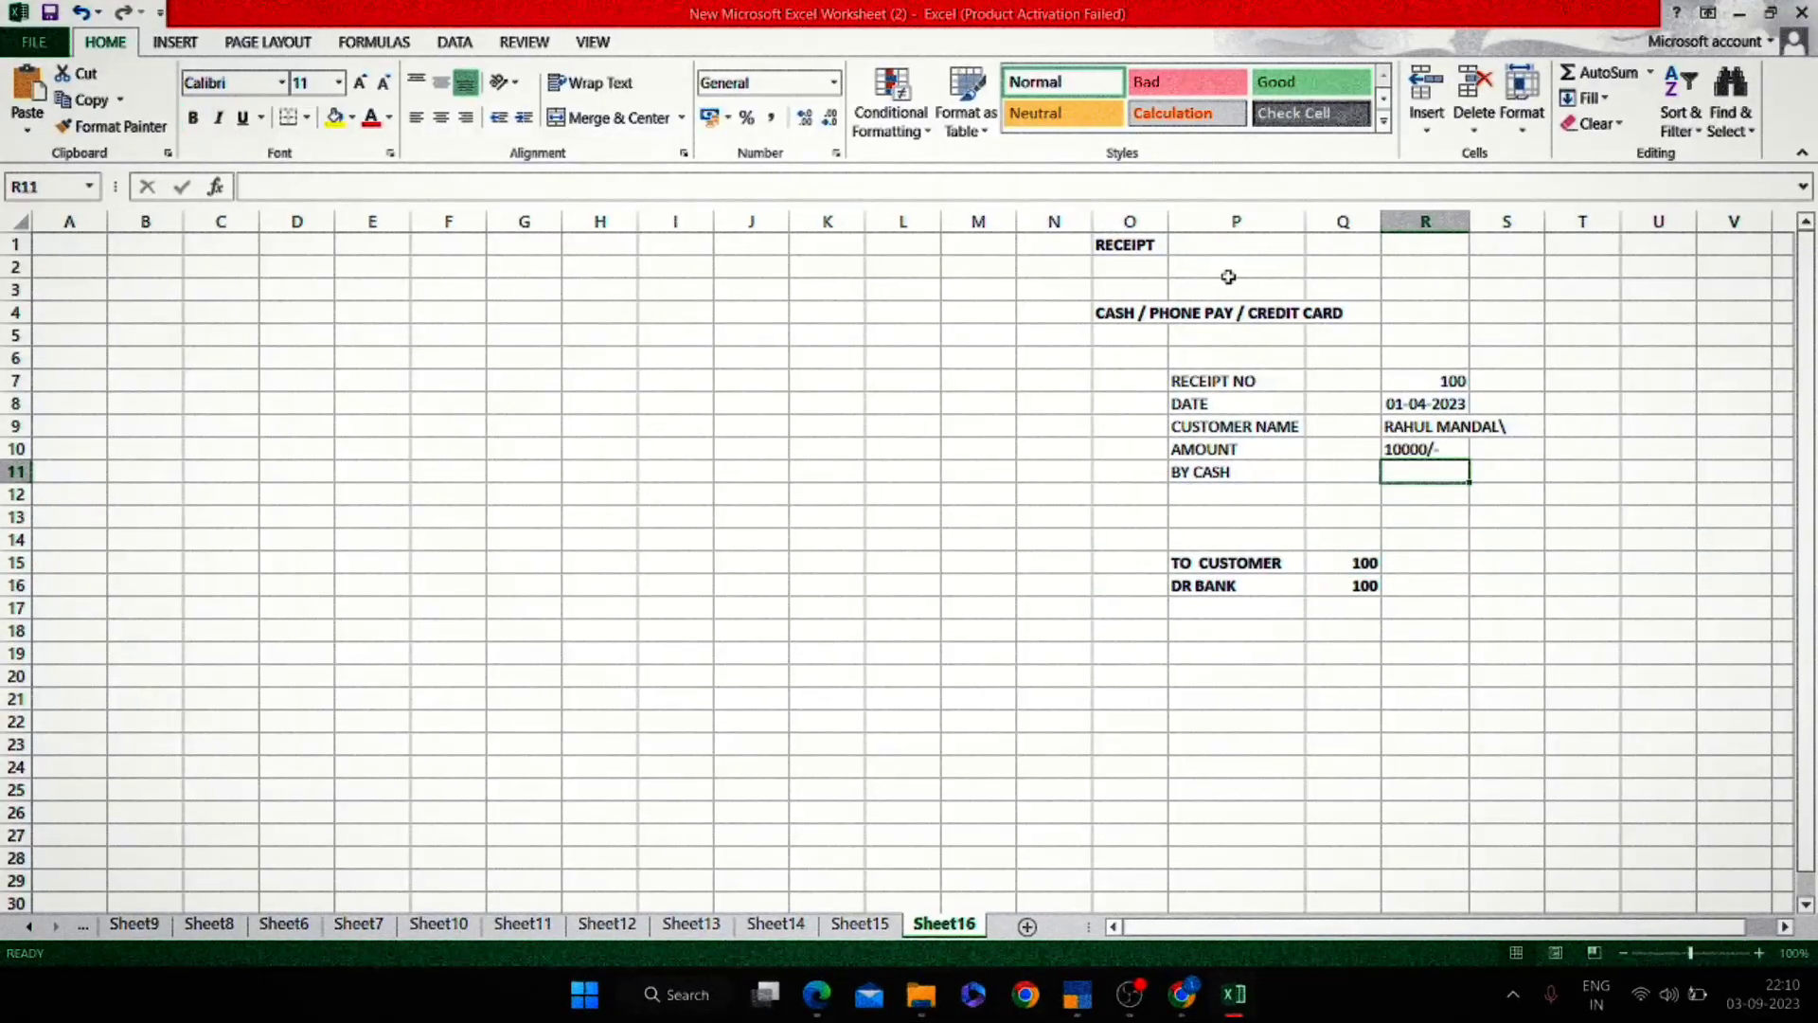
{"action": "key", "text": "alt+Tab"}
{"action": "type", "text": "1"}
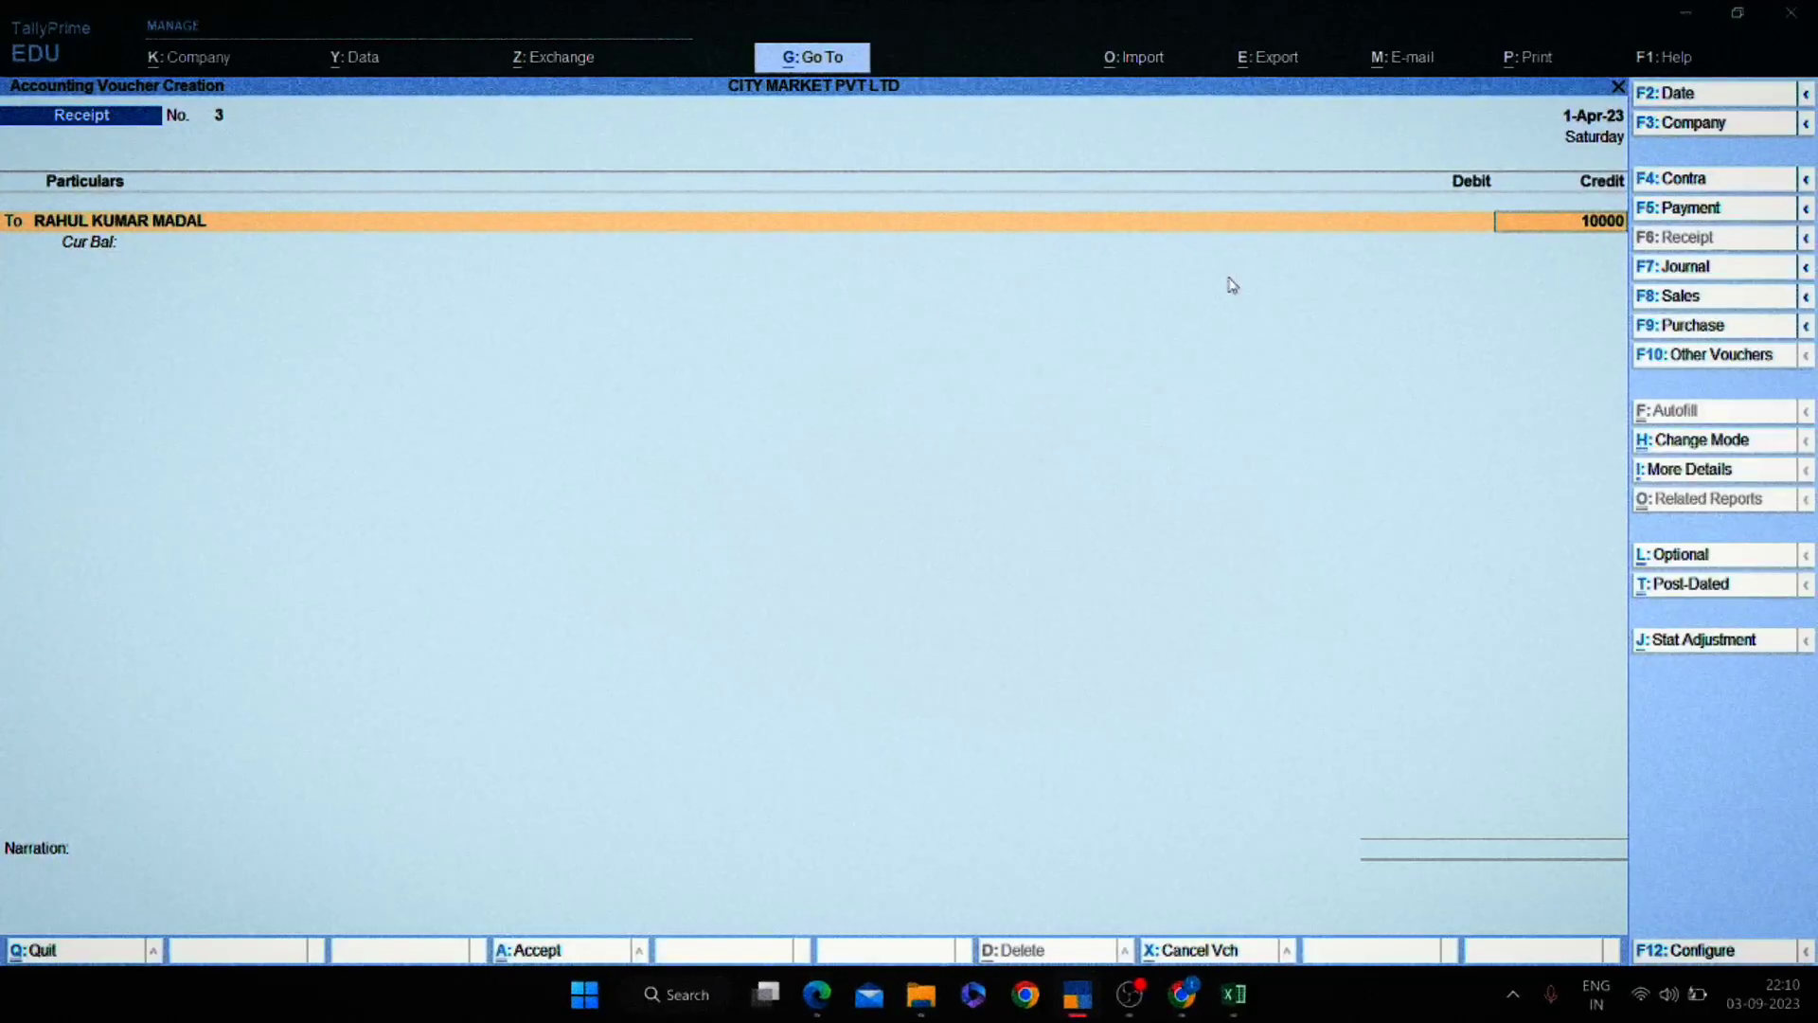
{"action": "key", "text": "Return"}
{"action": "key", "text": "Return"}
{"action": "key", "text": "Return"}
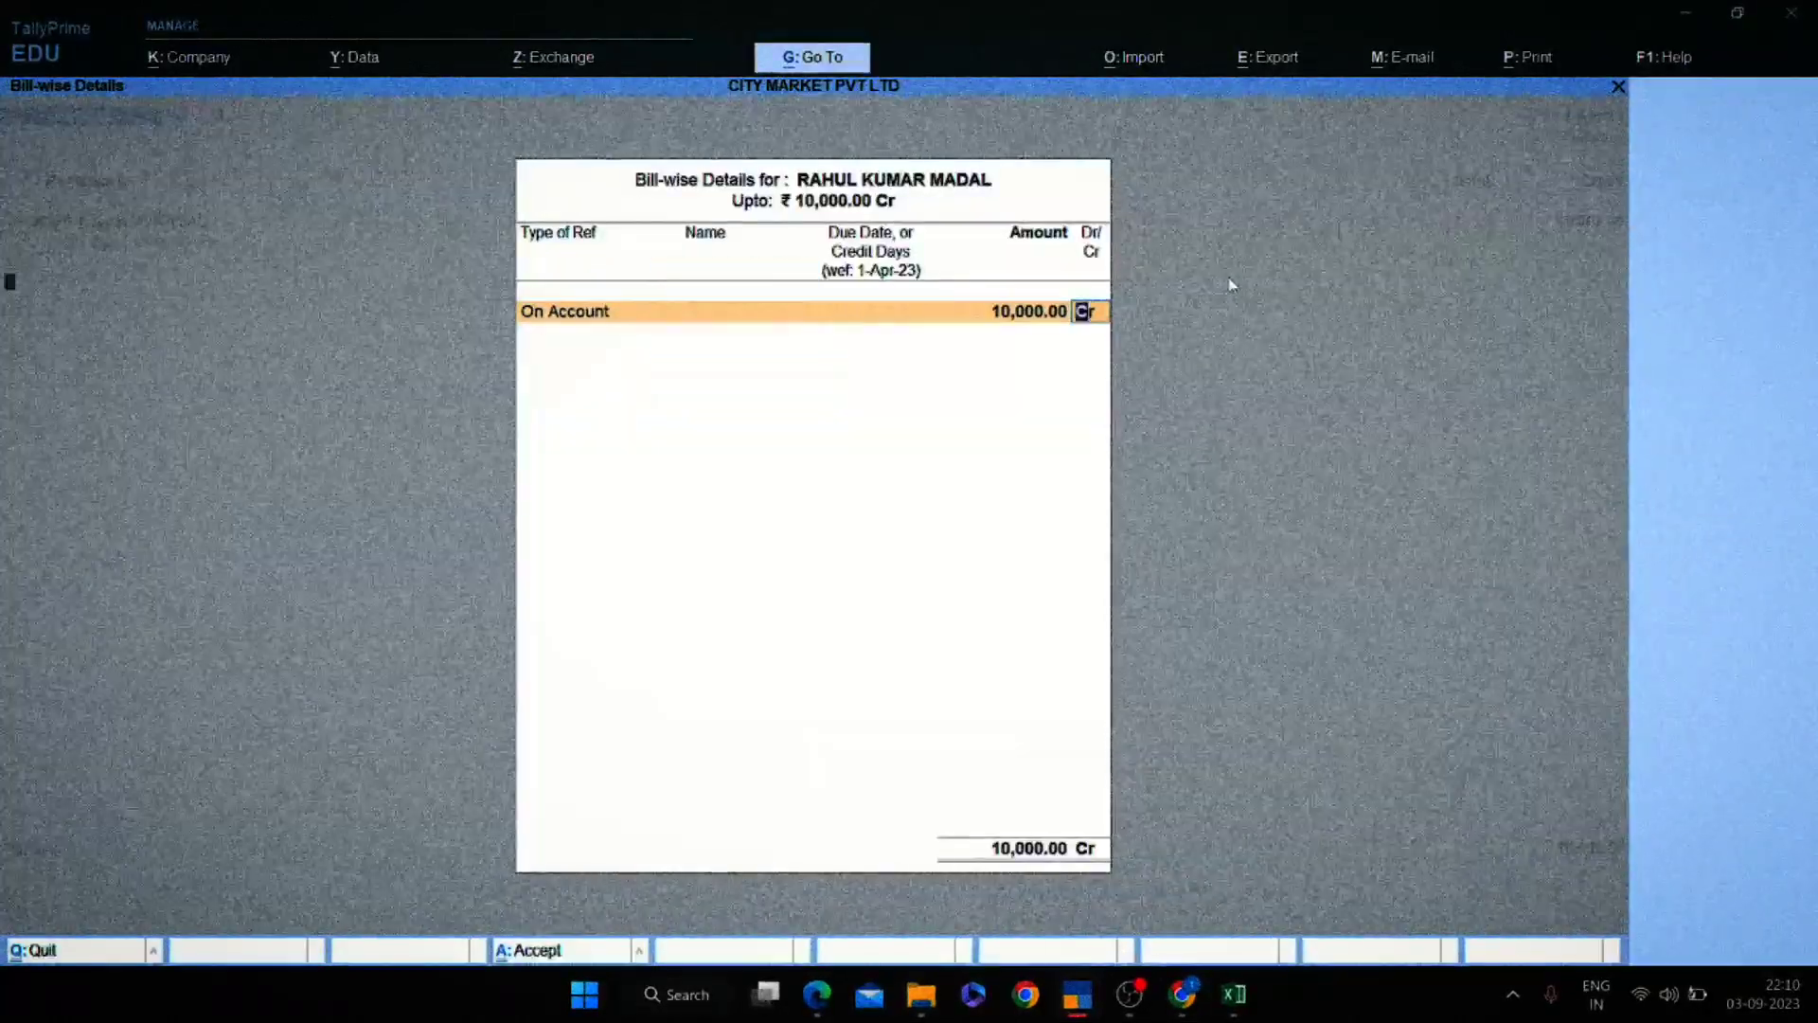
{"action": "key", "text": "Return"}
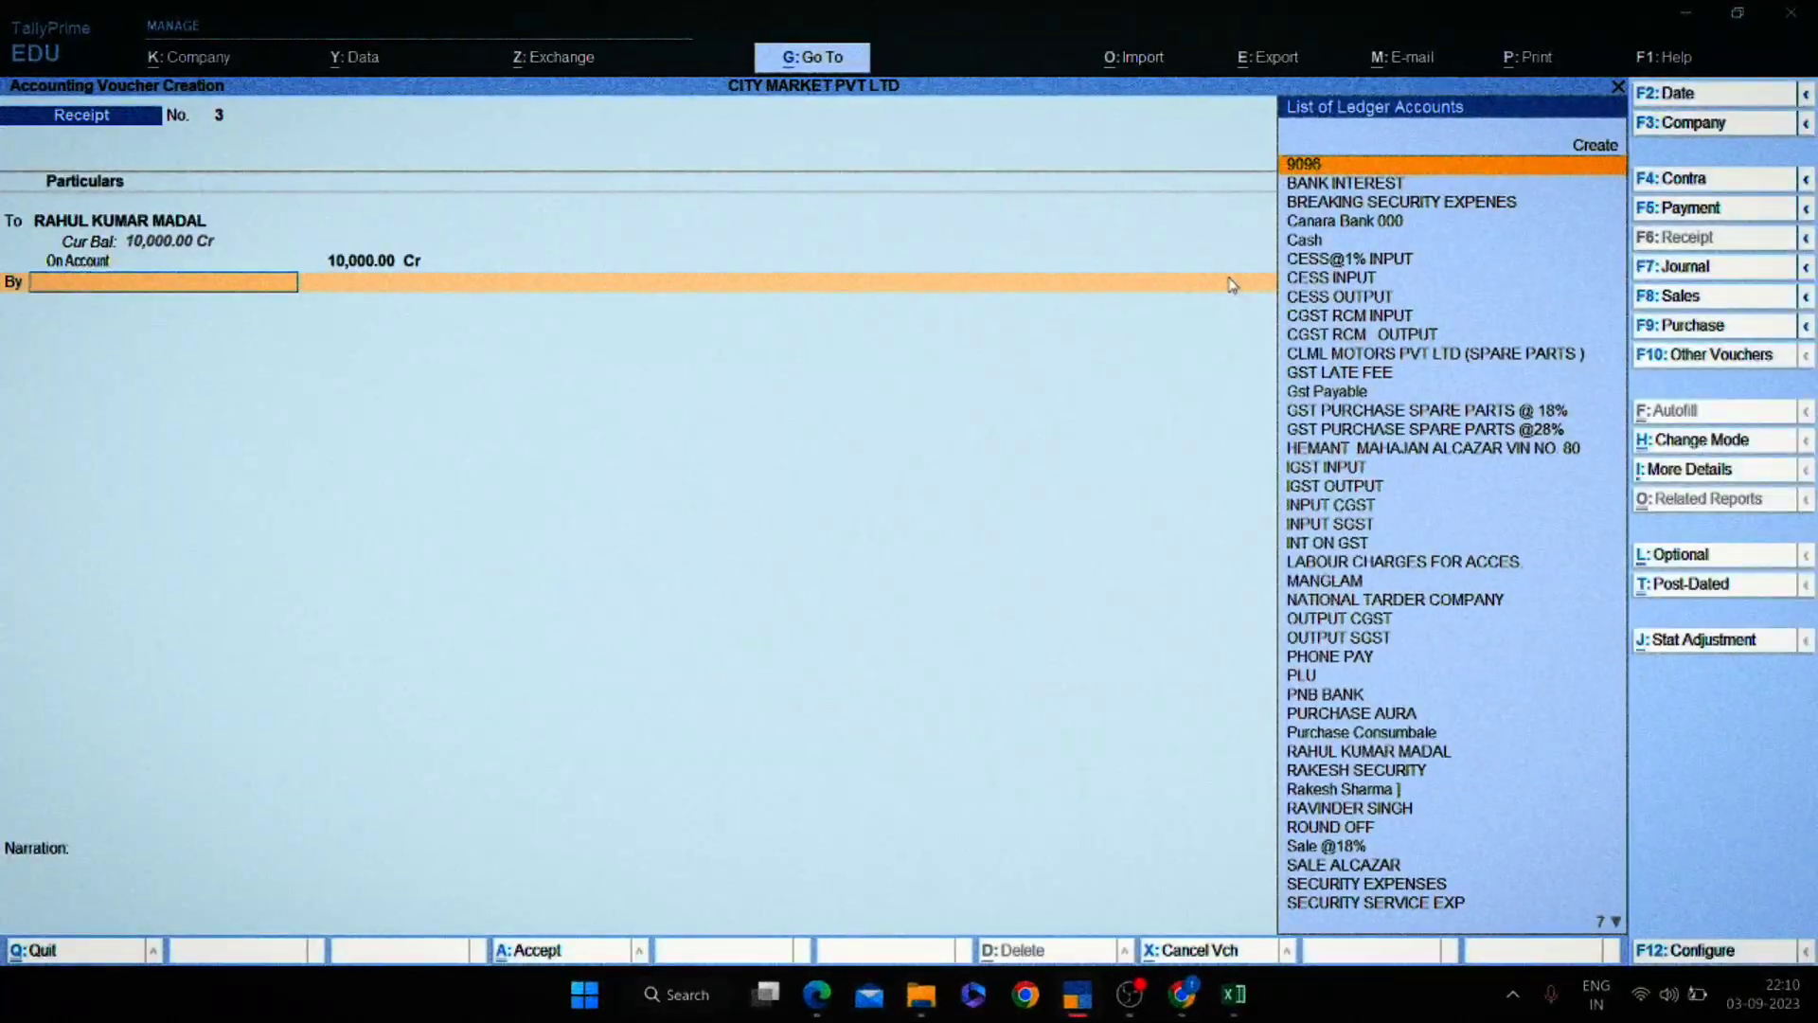
{"action": "key", "text": "alt+Tab"}
{"action": "key", "text": "alt+Tab"}
{"action": "type", "text": "CA"}
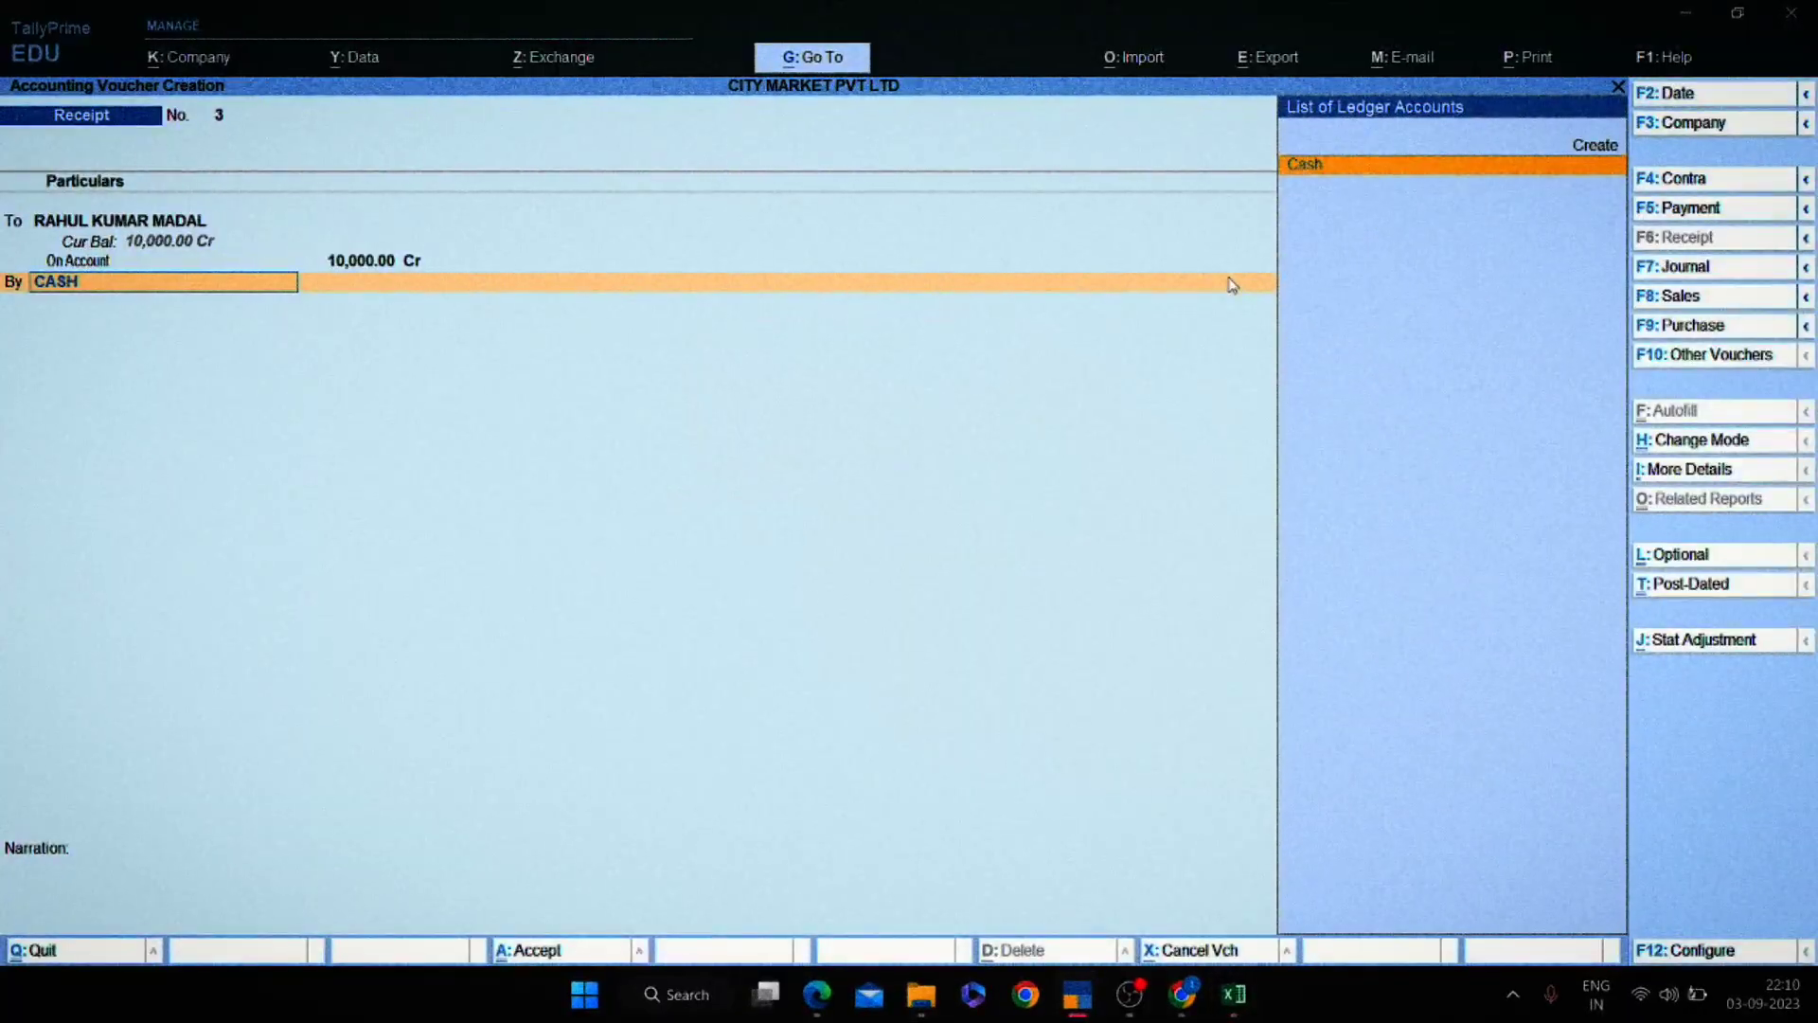
{"action": "key", "text": "Return"}
{"action": "key", "text": "Return"}
{"action": "key", "text": "Return"}
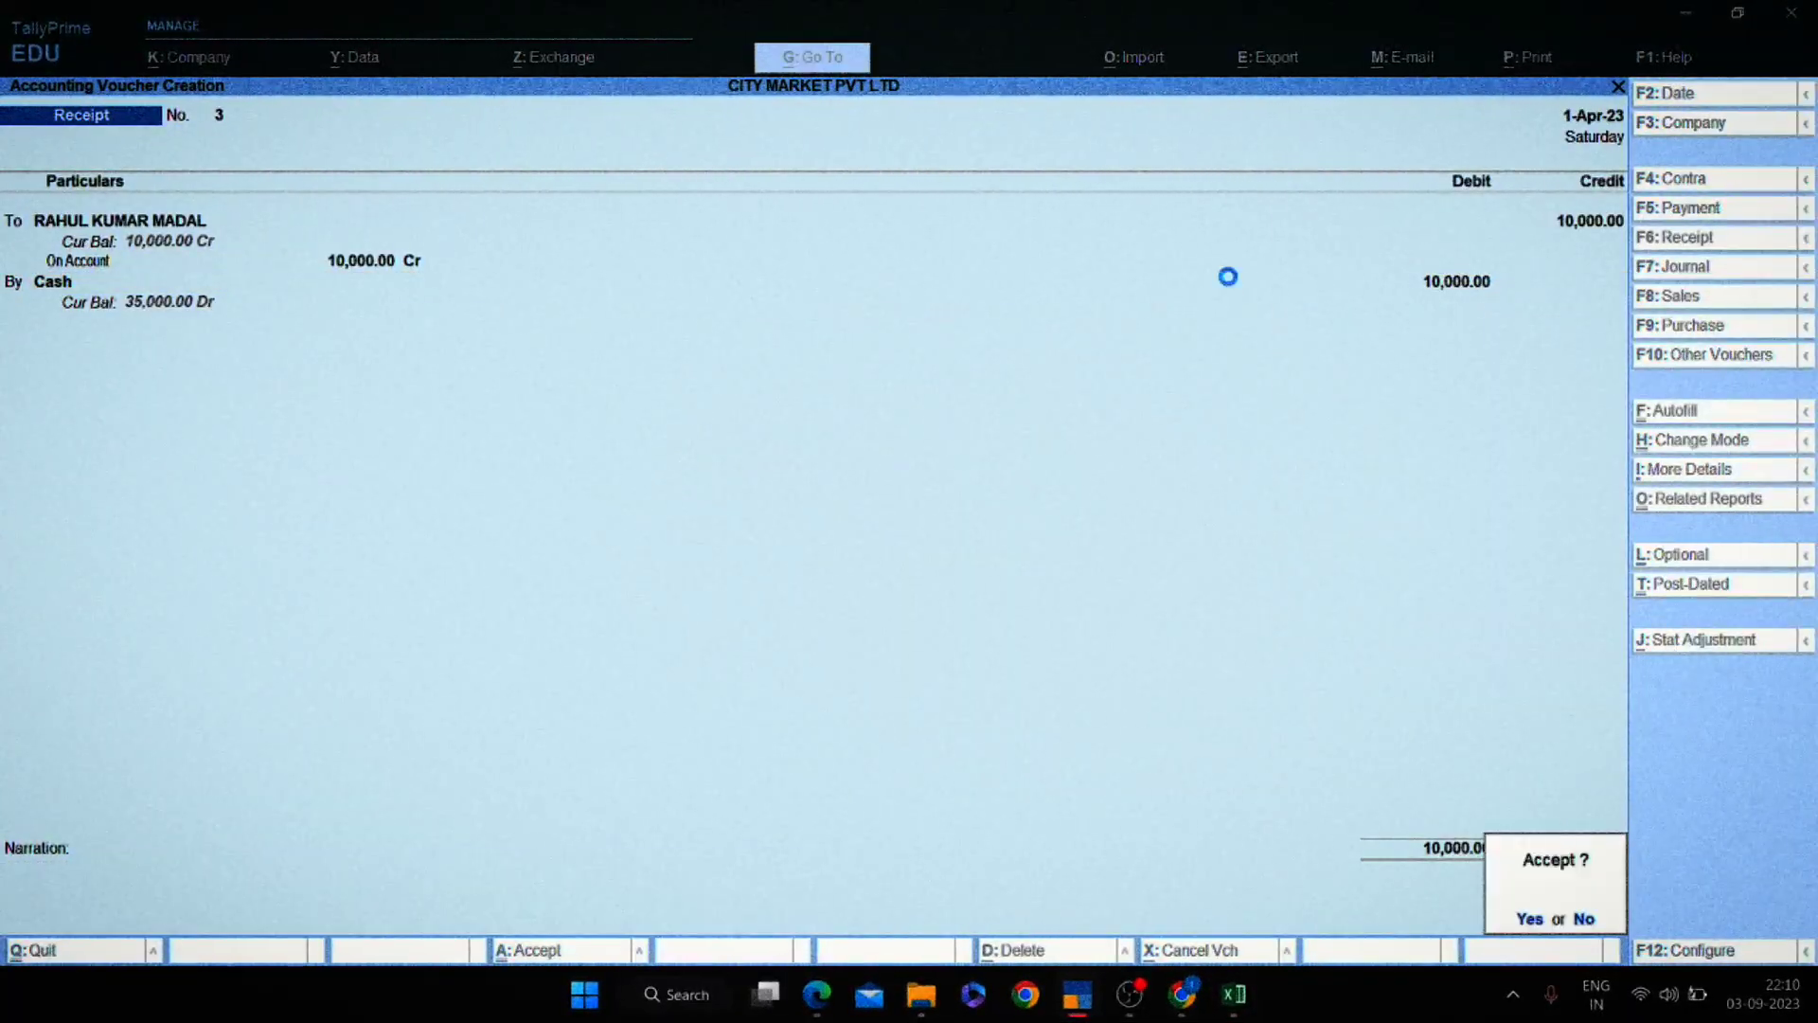
{"action": "key", "text": "Return"}
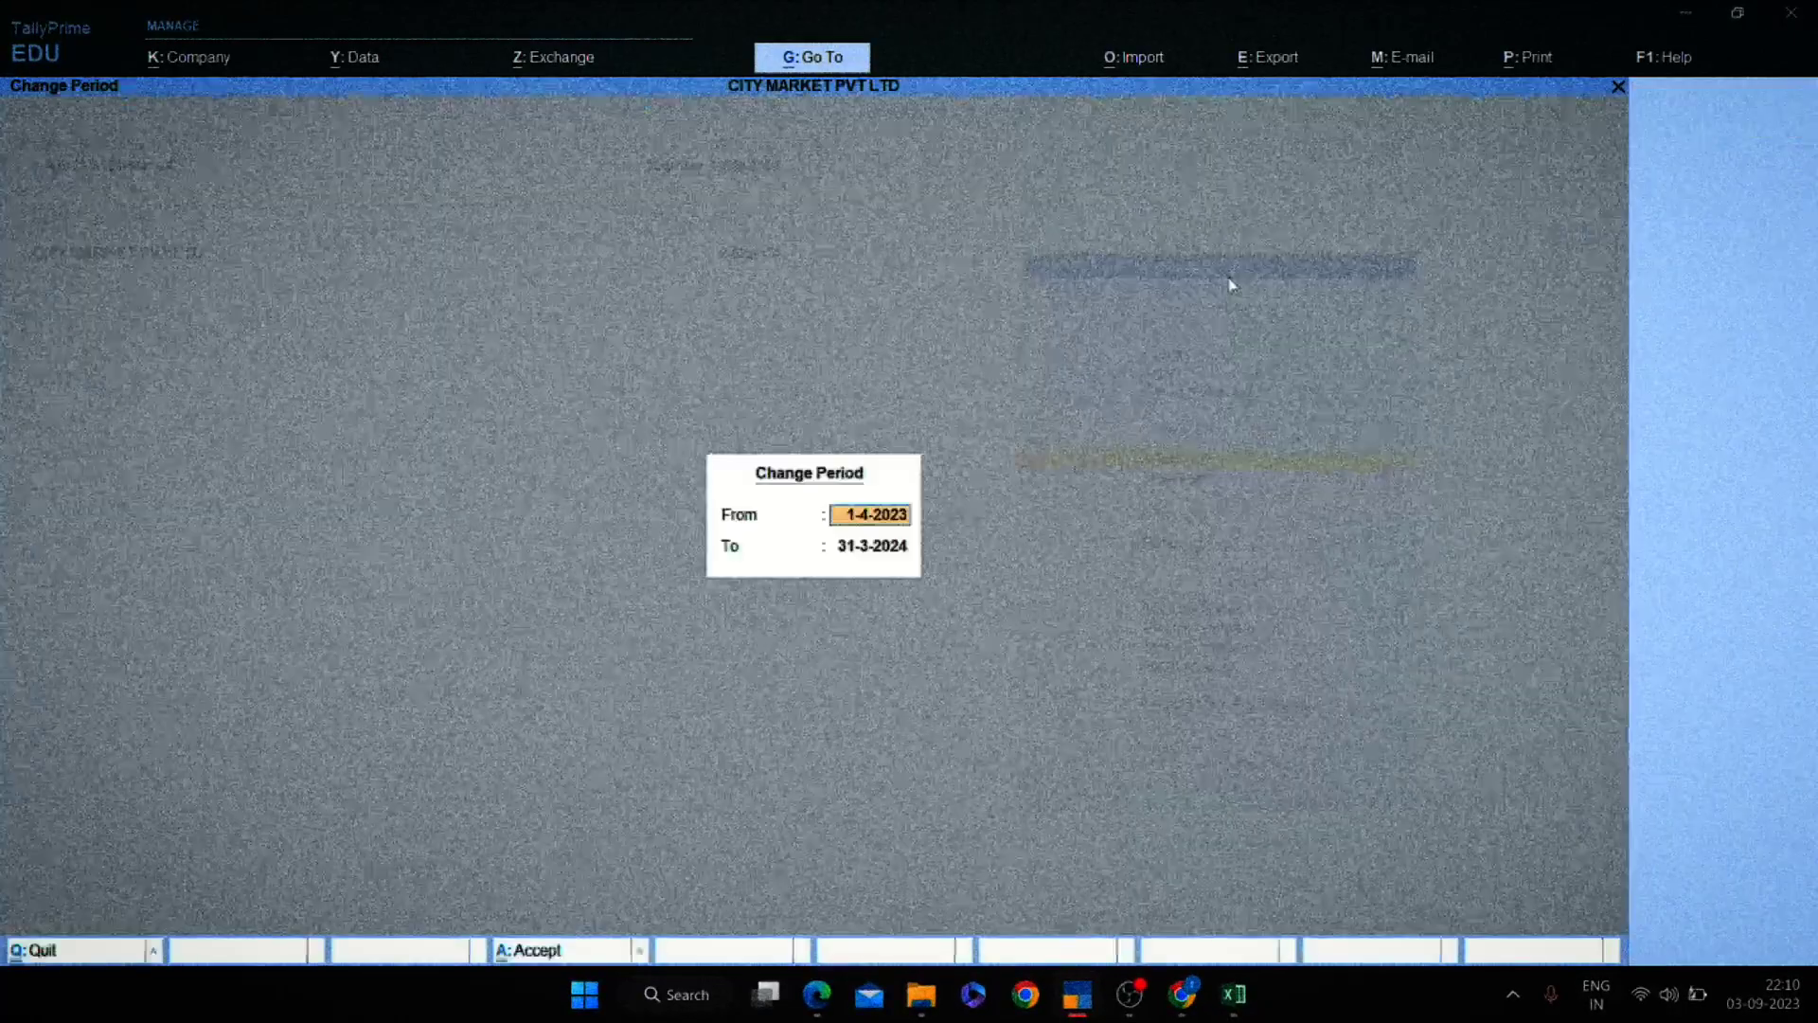
{"action": "key", "text": "Return"}
{"action": "key", "text": "Return"}
{"action": "key", "text": "alt+Tab"}
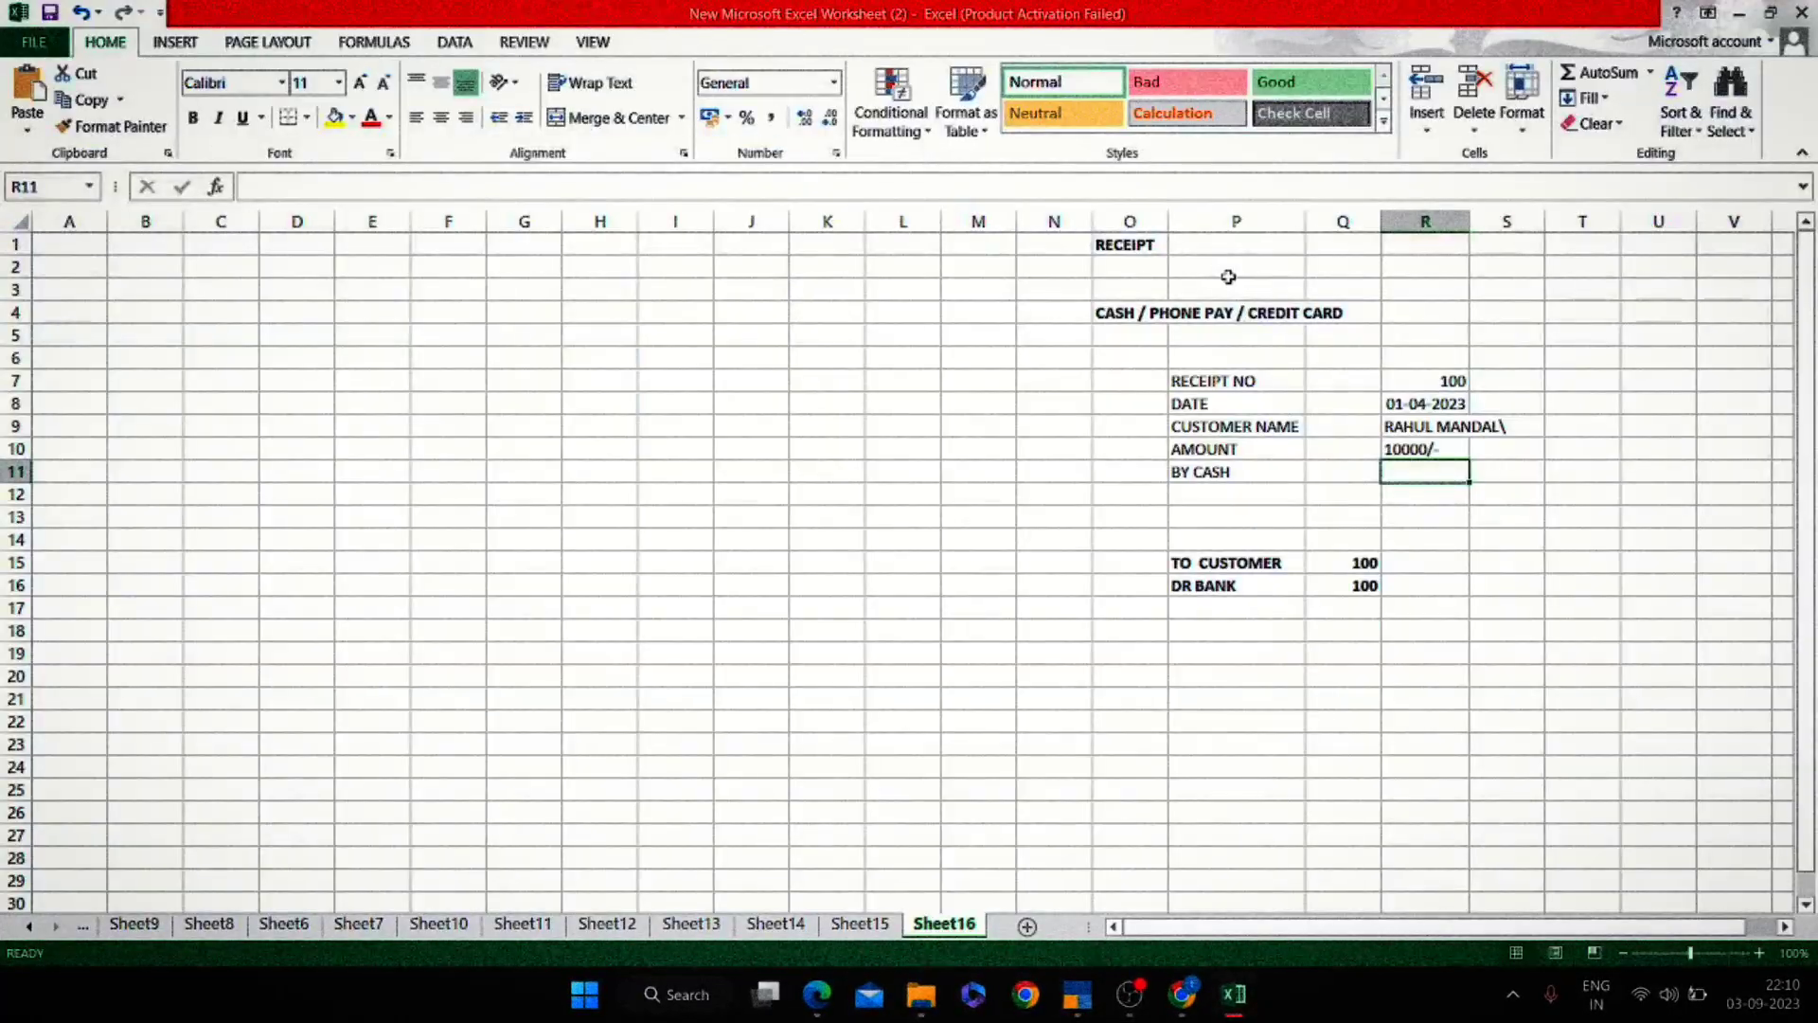
Relabel Excel cell P11 as PHONE PAY.
{"action": "key", "text": "Left"}
{"action": "key", "text": "Left"}
{"action": "key", "text": "Left"}
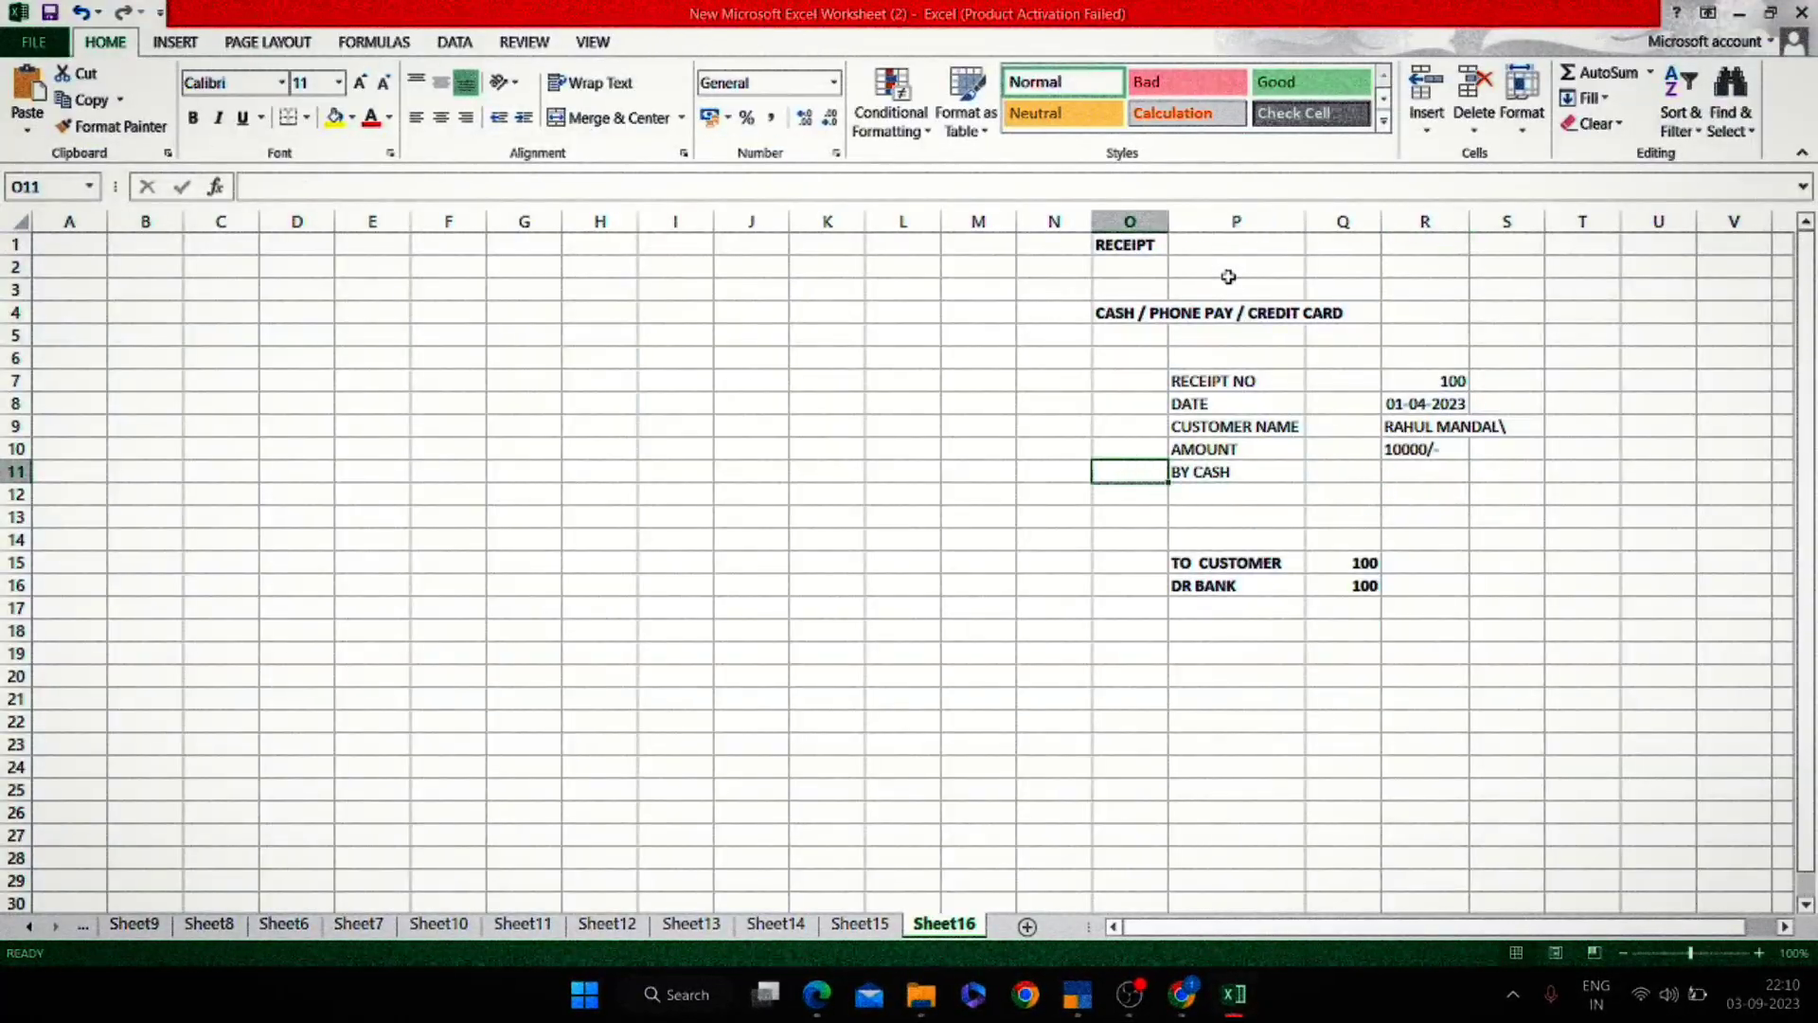
{"action": "key", "text": "Right"}
{"action": "type", "text": "PHONE"}
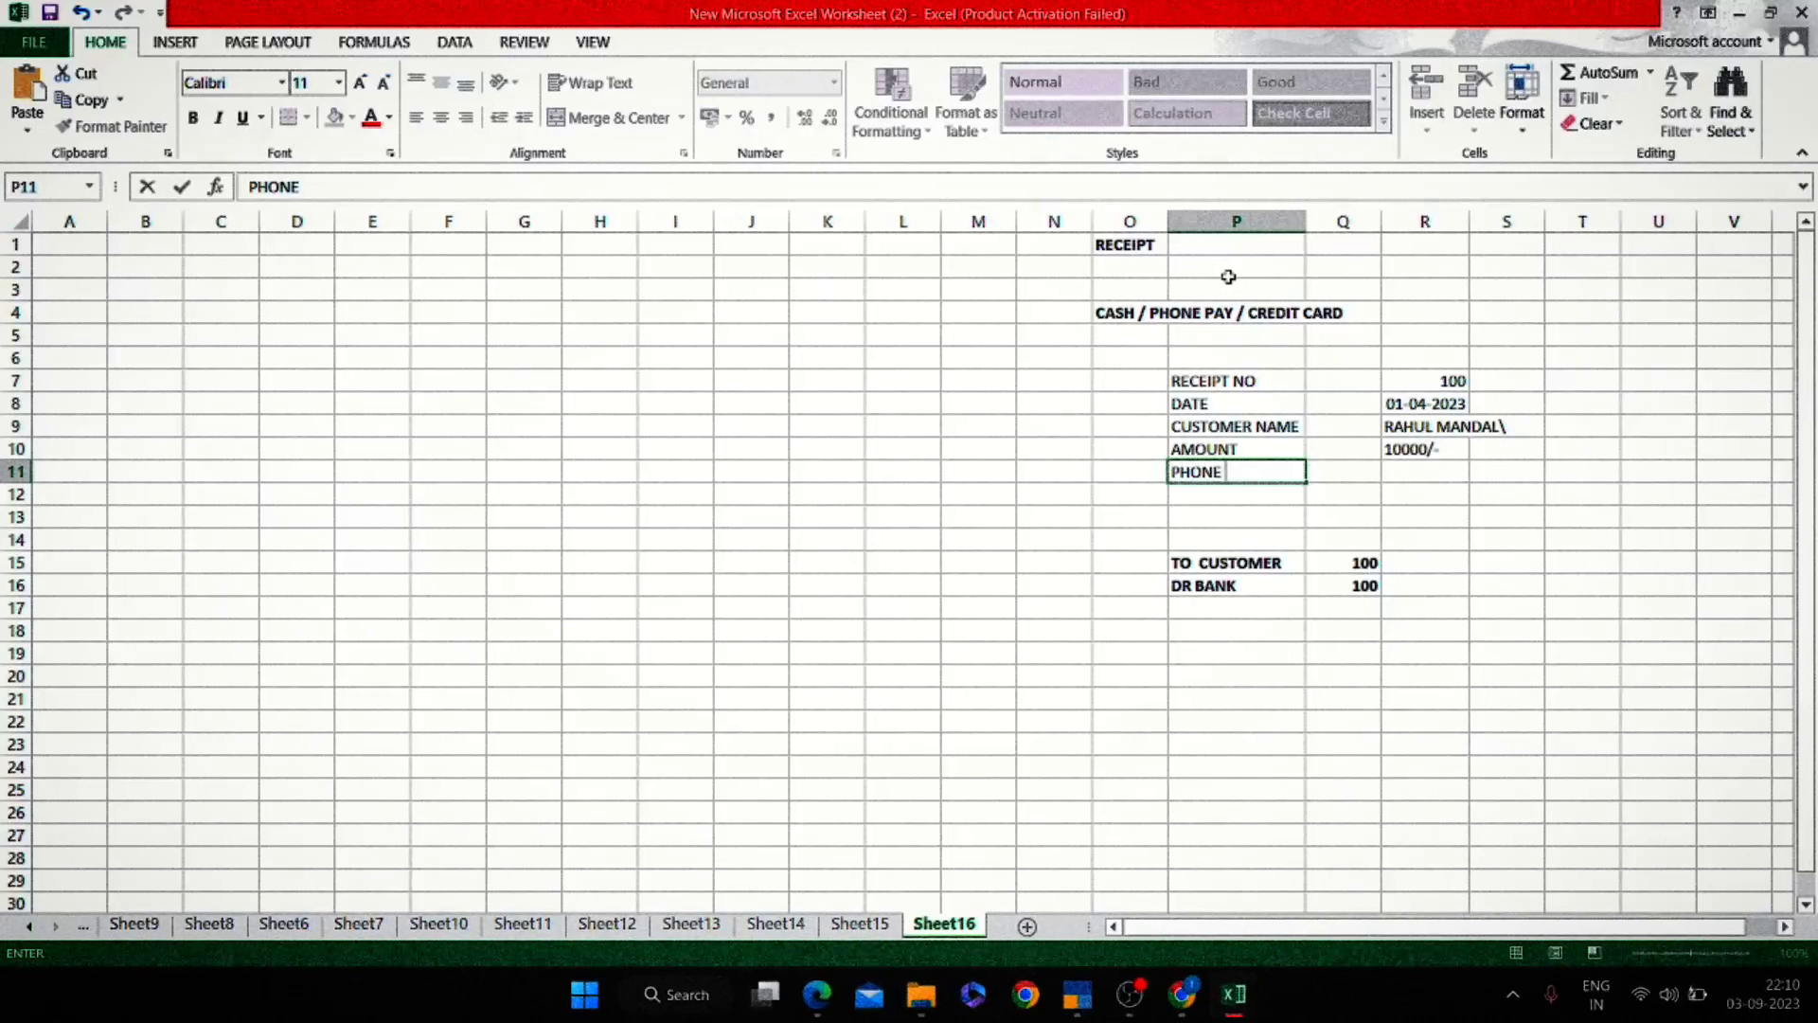
{"action": "type", "text": " PAY"}
{"action": "key", "text": "Return"}
{"action": "key", "text": "alt+Tab"}
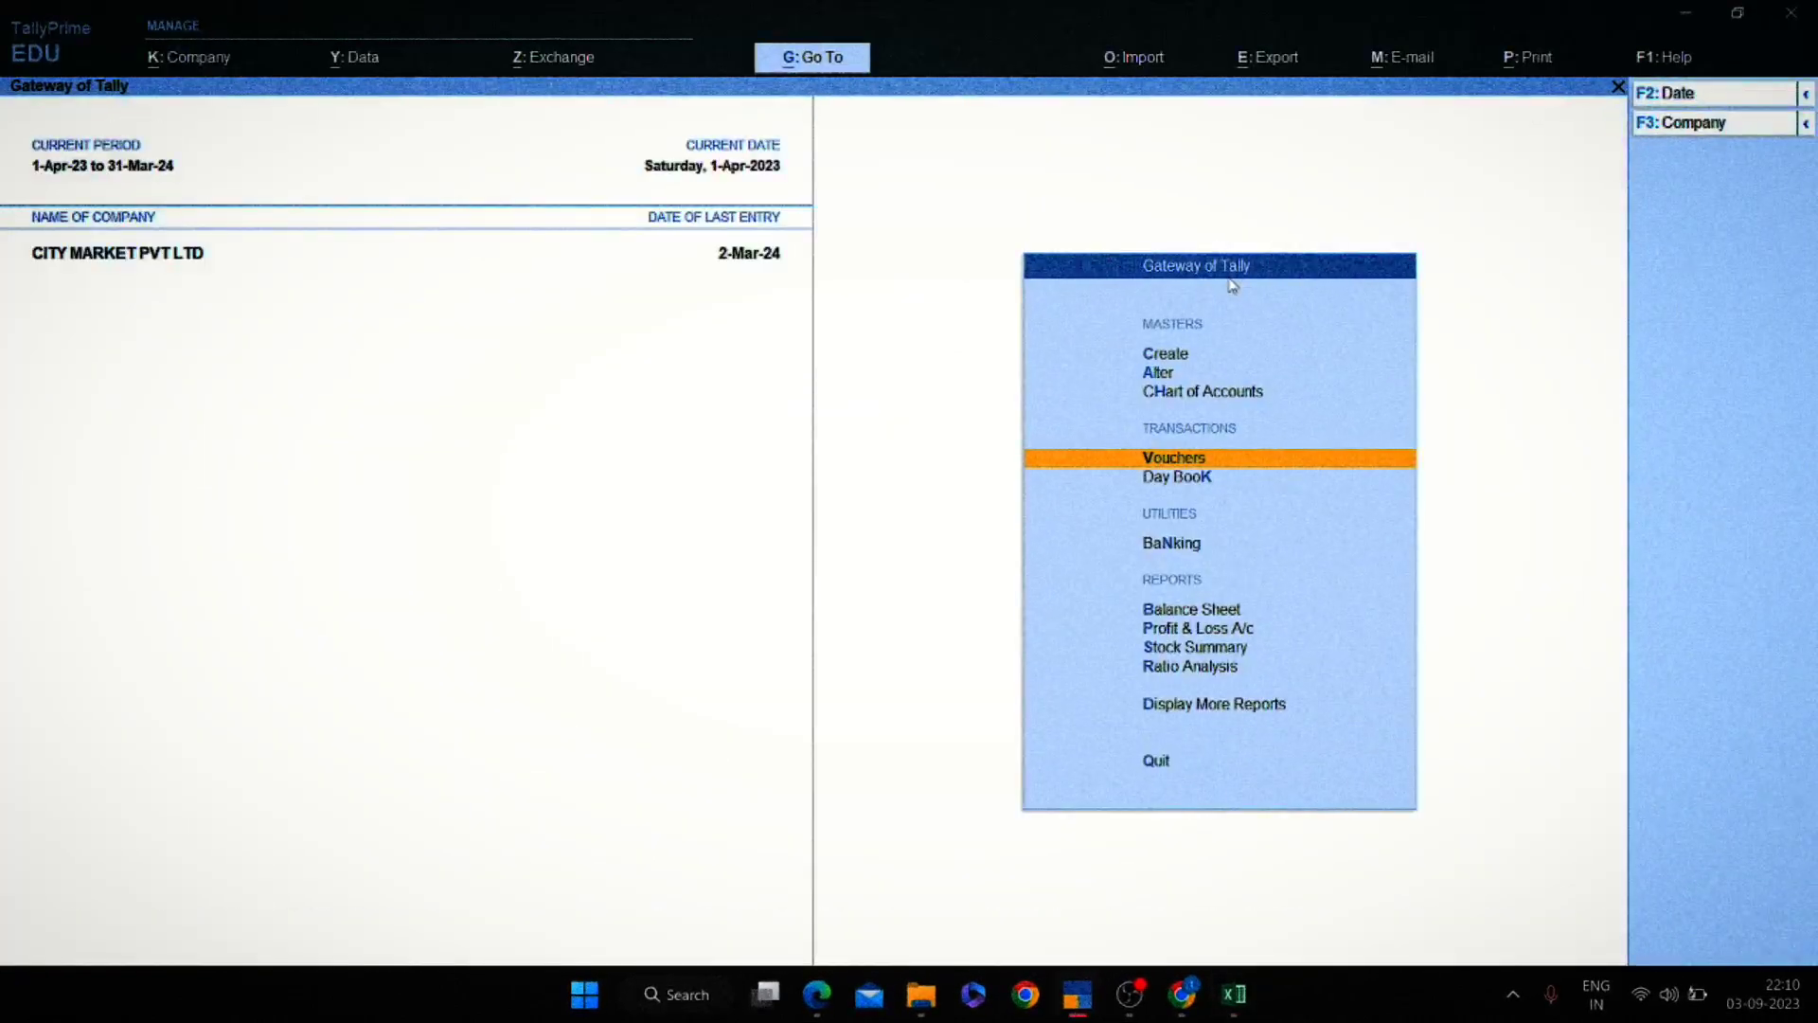
Start a new receipt voucher in TallyPrime dated 1-Apr-23.
{"action": "key", "text": "d"}
{"action": "key", "text": "a"}
{"action": "key", "text": "l"}
{"action": "key", "text": "Escape"}
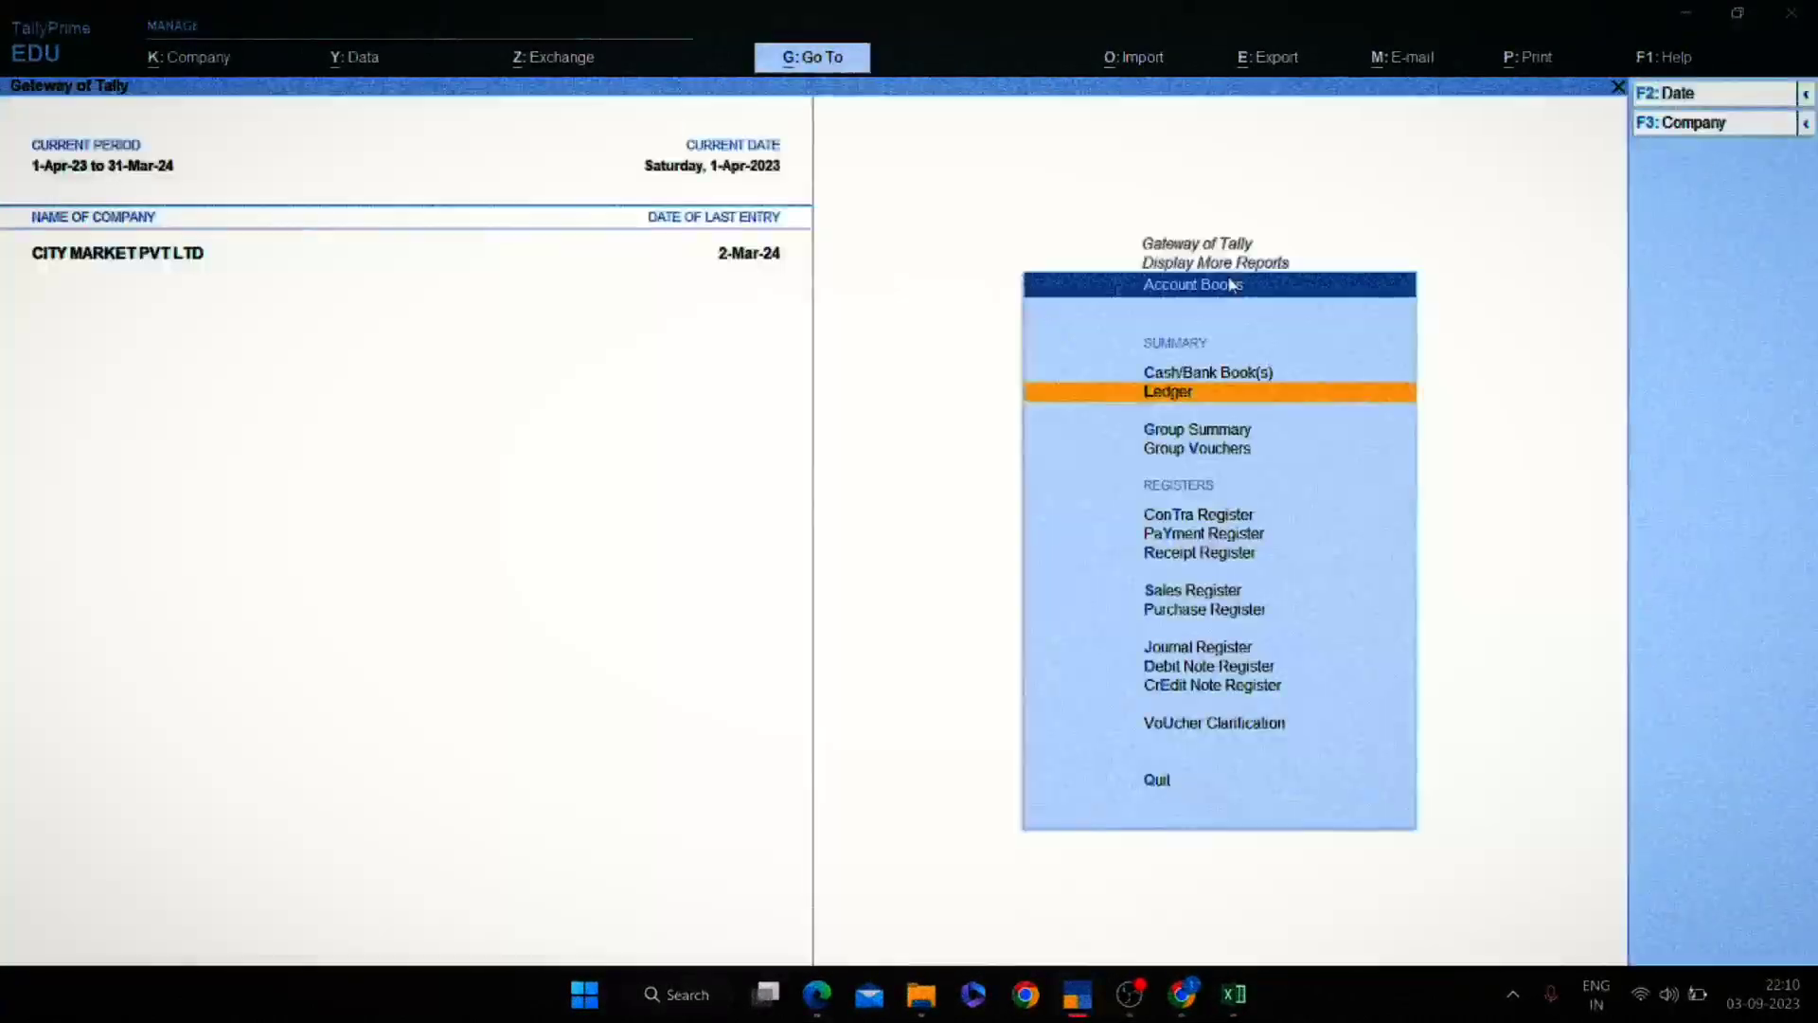
{"action": "key", "text": "Escape"}
{"action": "key", "text": "Escape"}
{"action": "key", "text": "v"}
{"action": "key", "text": "F6"}
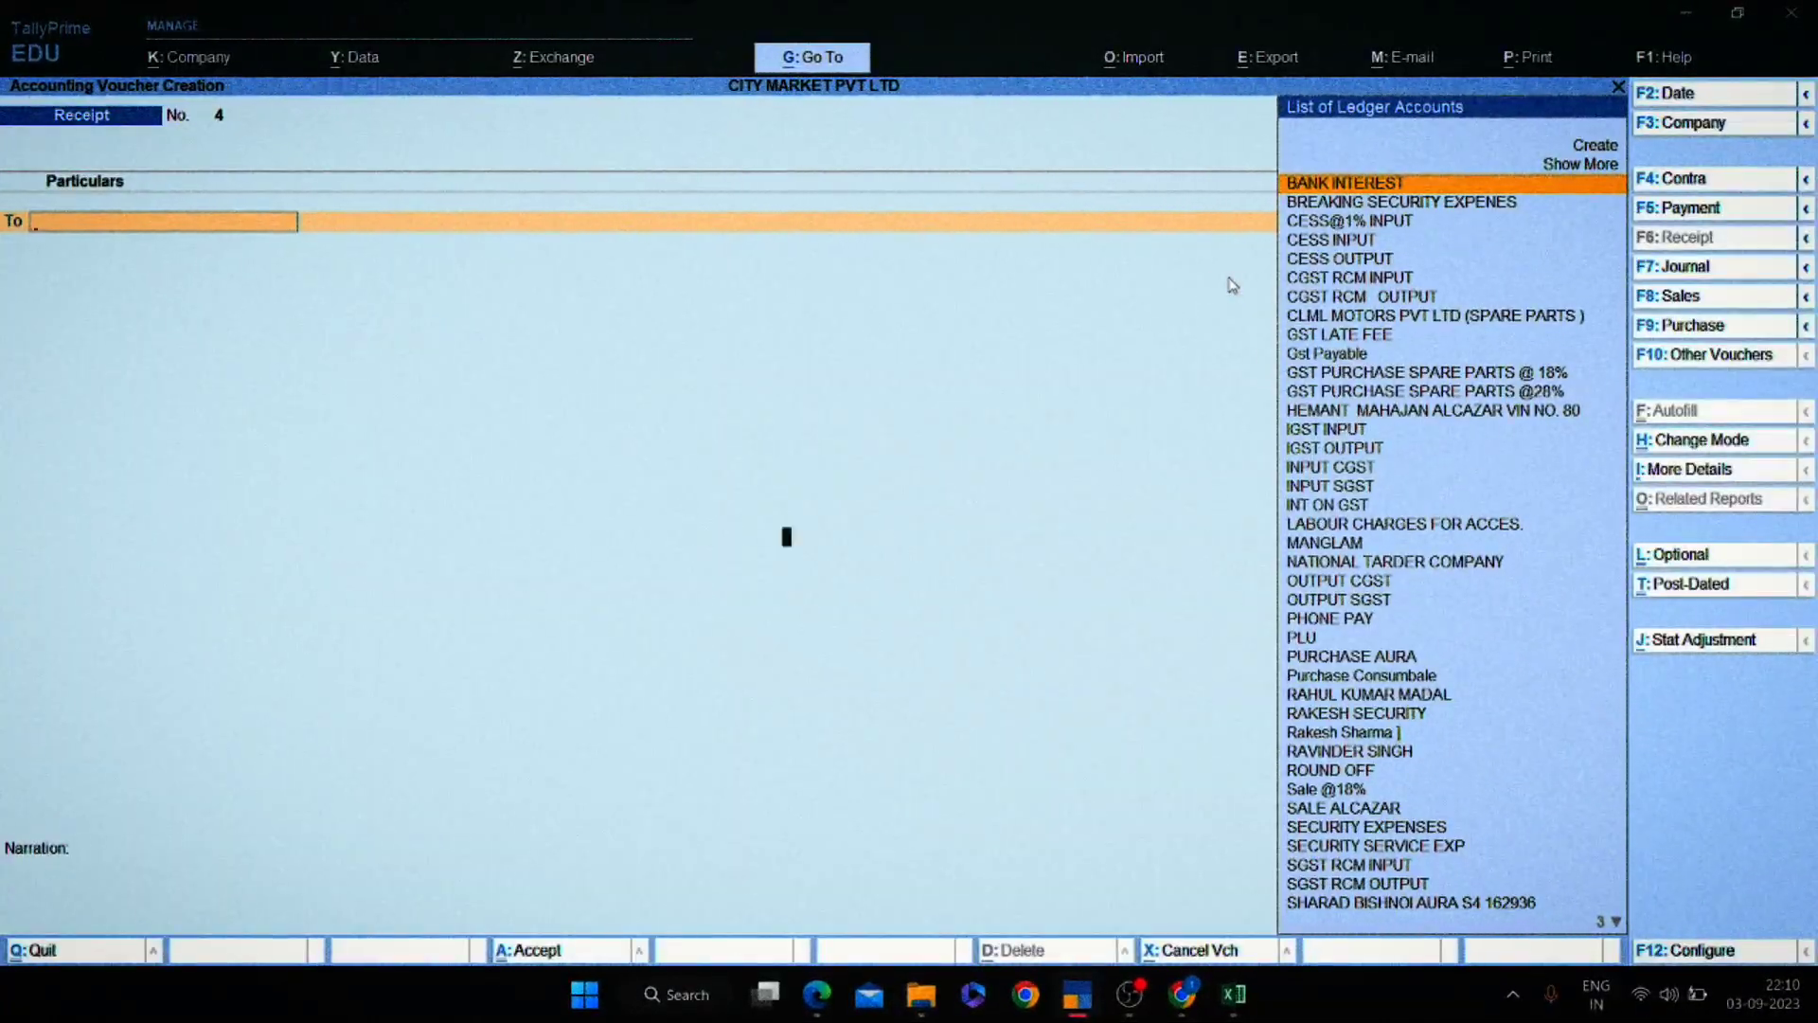
{"action": "key", "text": "F2"}
{"action": "type", "text": "1-4"}
{"action": "key", "text": "Return"}
Credit the customer's ledger 10,000 on account and debit PHONE PAY 10,000.
{"action": "type", "text": "RAHU"}
{"action": "key", "text": "Return"}
{"action": "key", "text": "alt+Tab"}
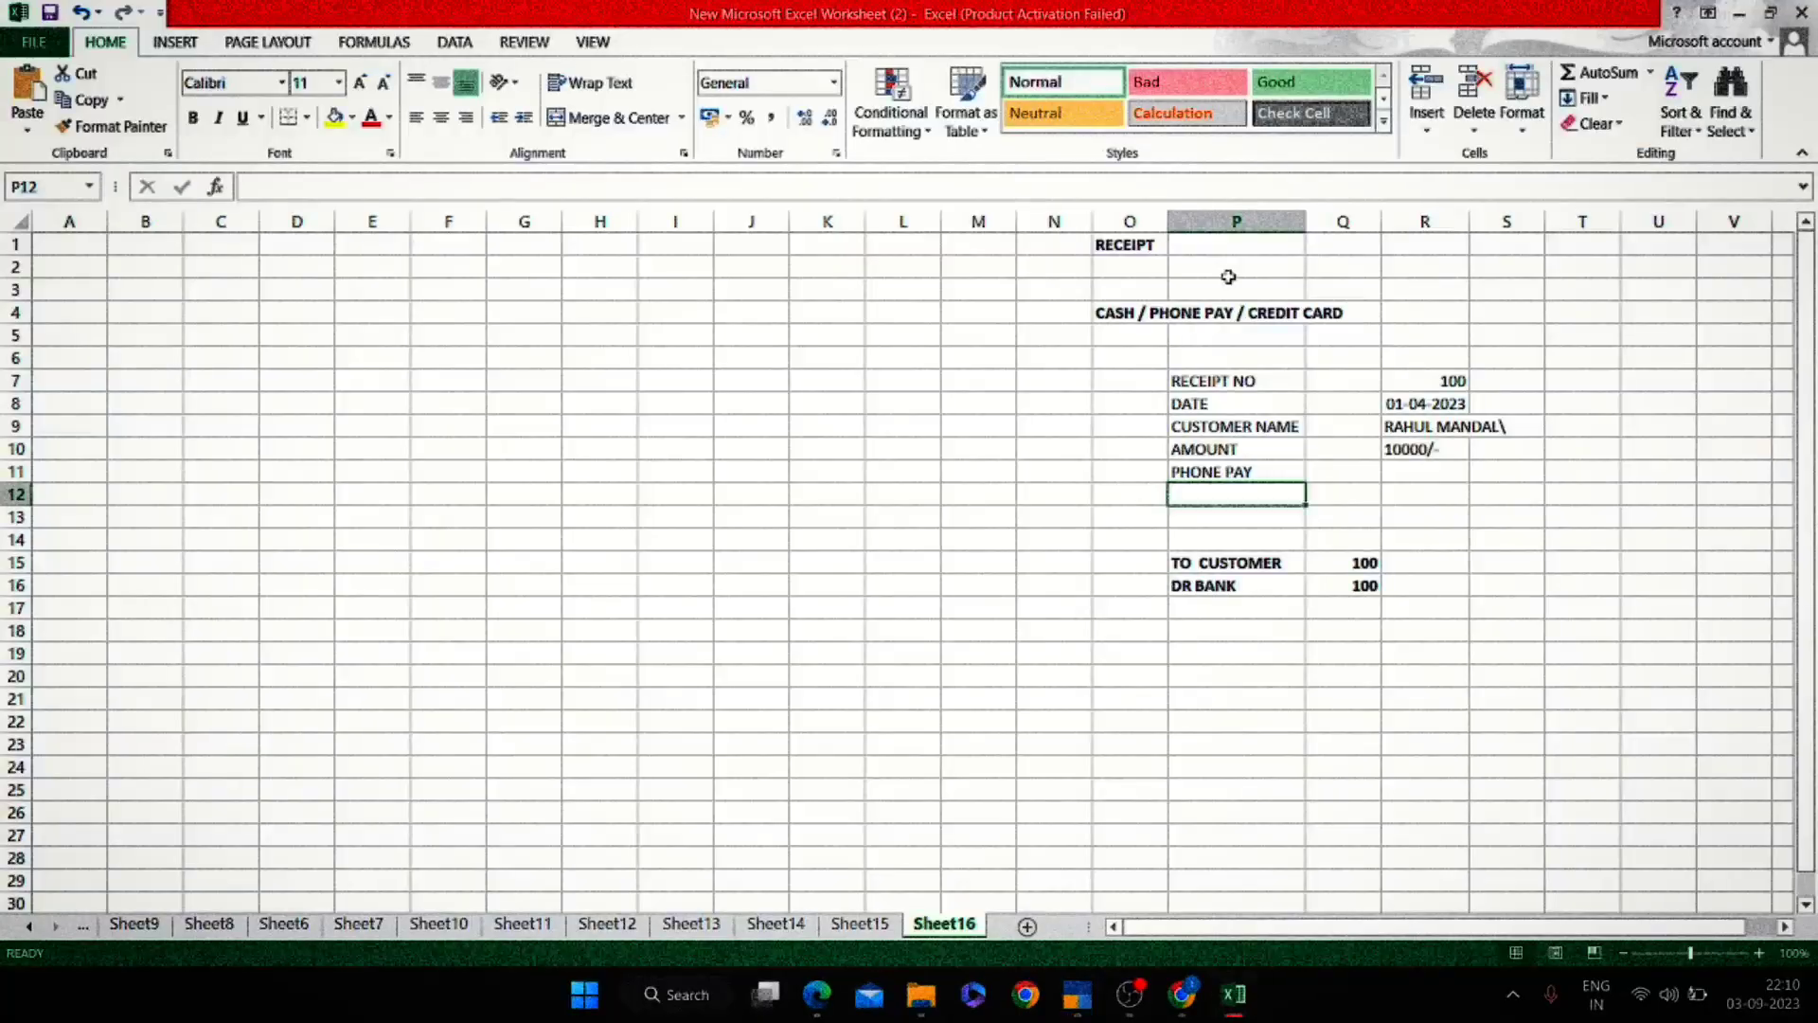
{"action": "key", "text": "alt+Tab"}
{"action": "type", "text": "10"}
{"action": "key", "text": "Return"}
{"action": "key", "text": "Return"}
{"action": "key", "text": "Return"}
{"action": "key", "text": "Return"}
{"action": "key", "text": "Return"}
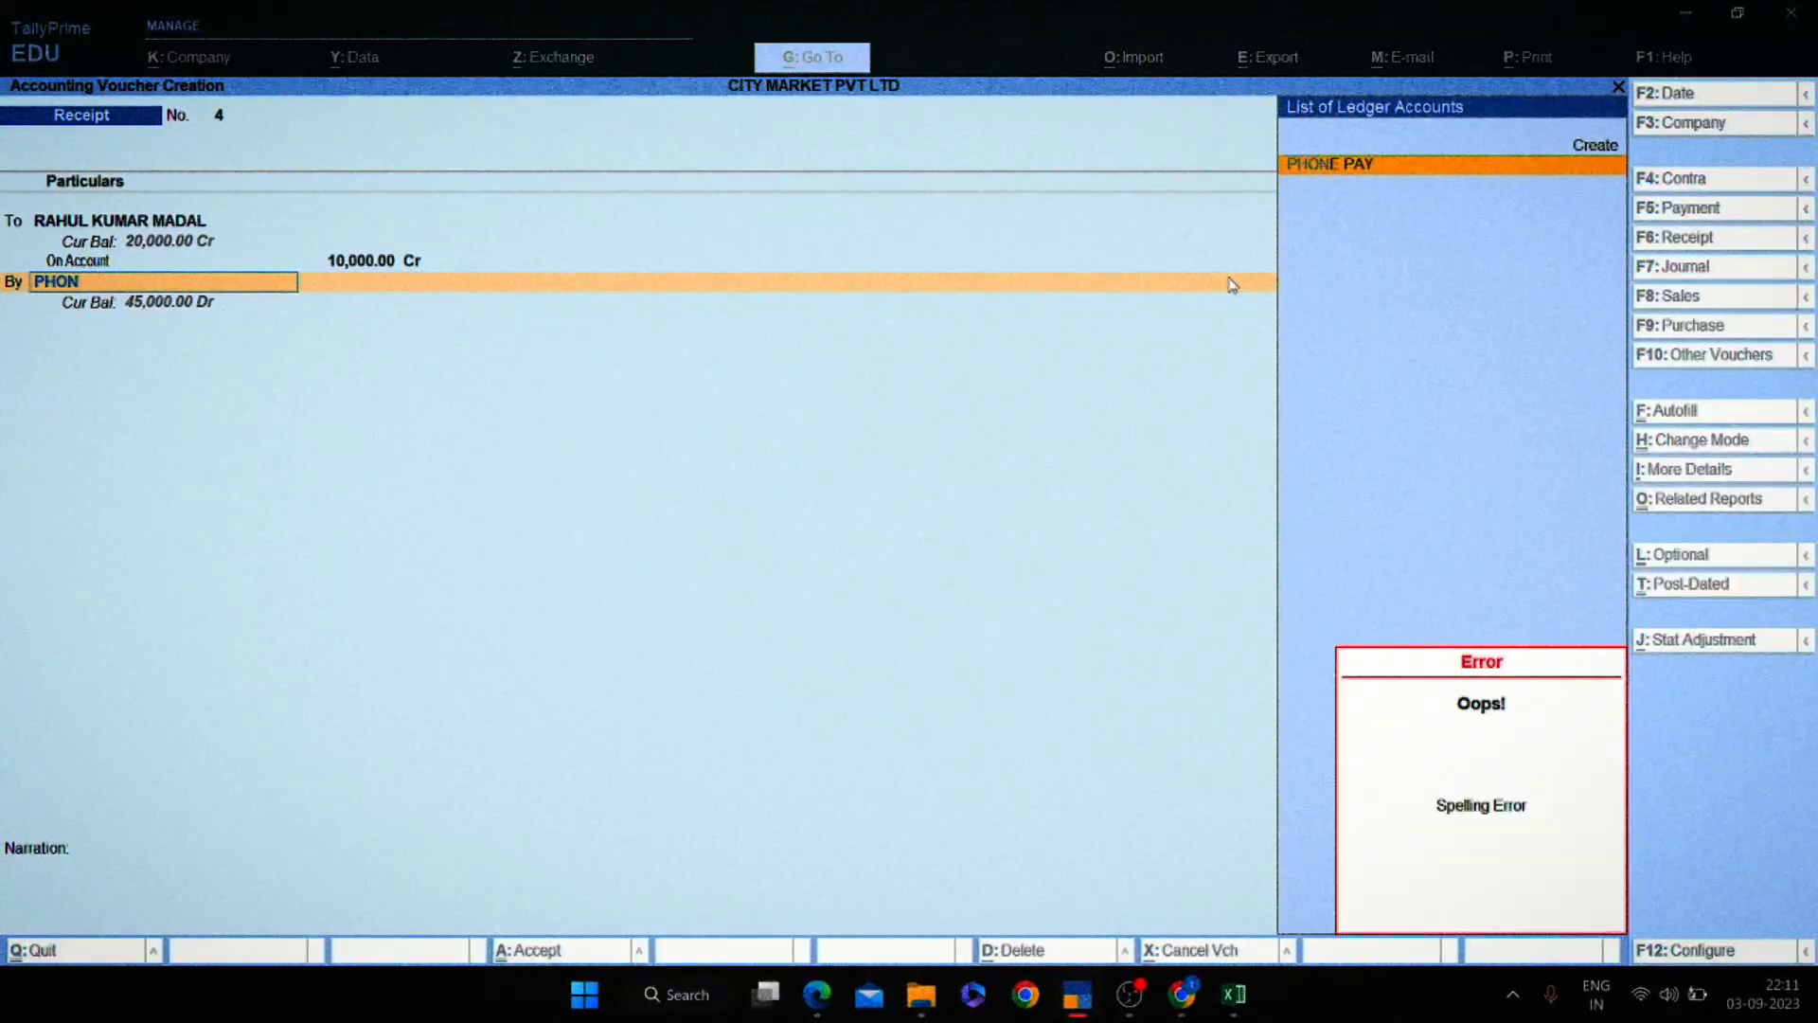
{"action": "key", "text": "Return"}
{"action": "key", "text": "Return"}
{"action": "key", "text": "Return"}
{"action": "key", "text": "Return"}
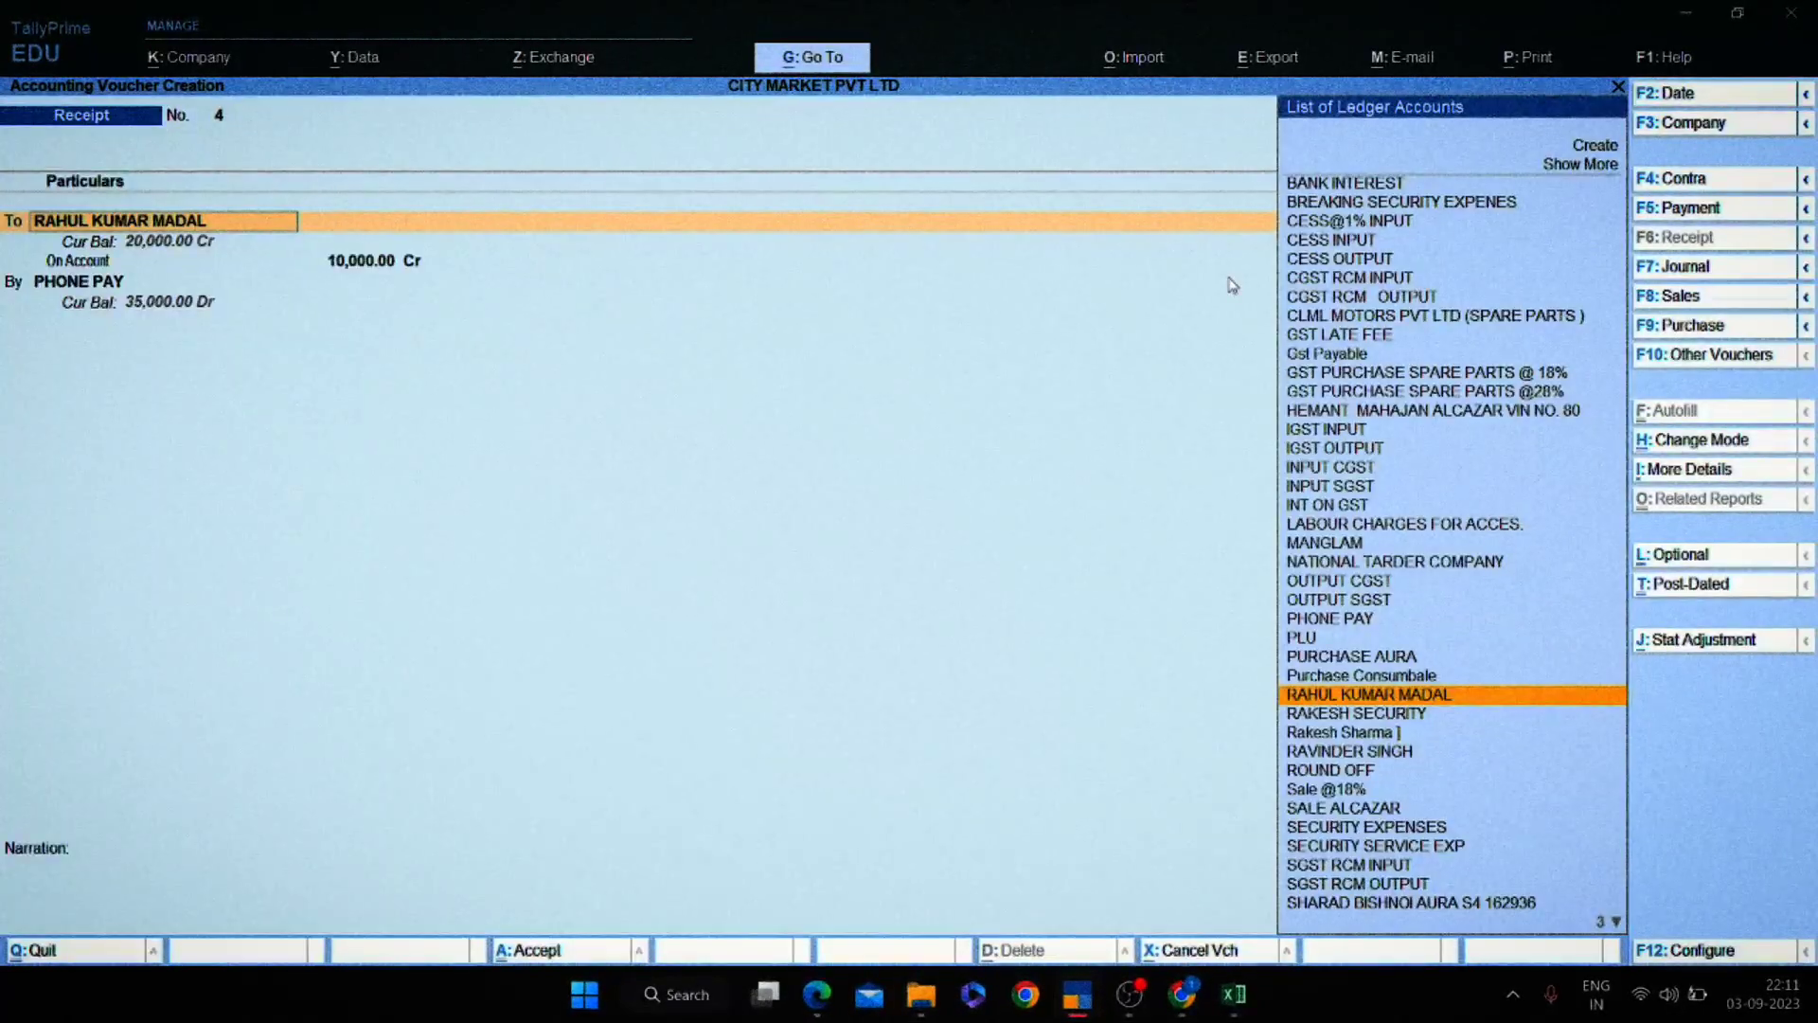
{"action": "key", "text": "Return"}
{"action": "key", "text": "Return"}
{"action": "key", "text": "Return"}
{"action": "key", "text": "Return"}
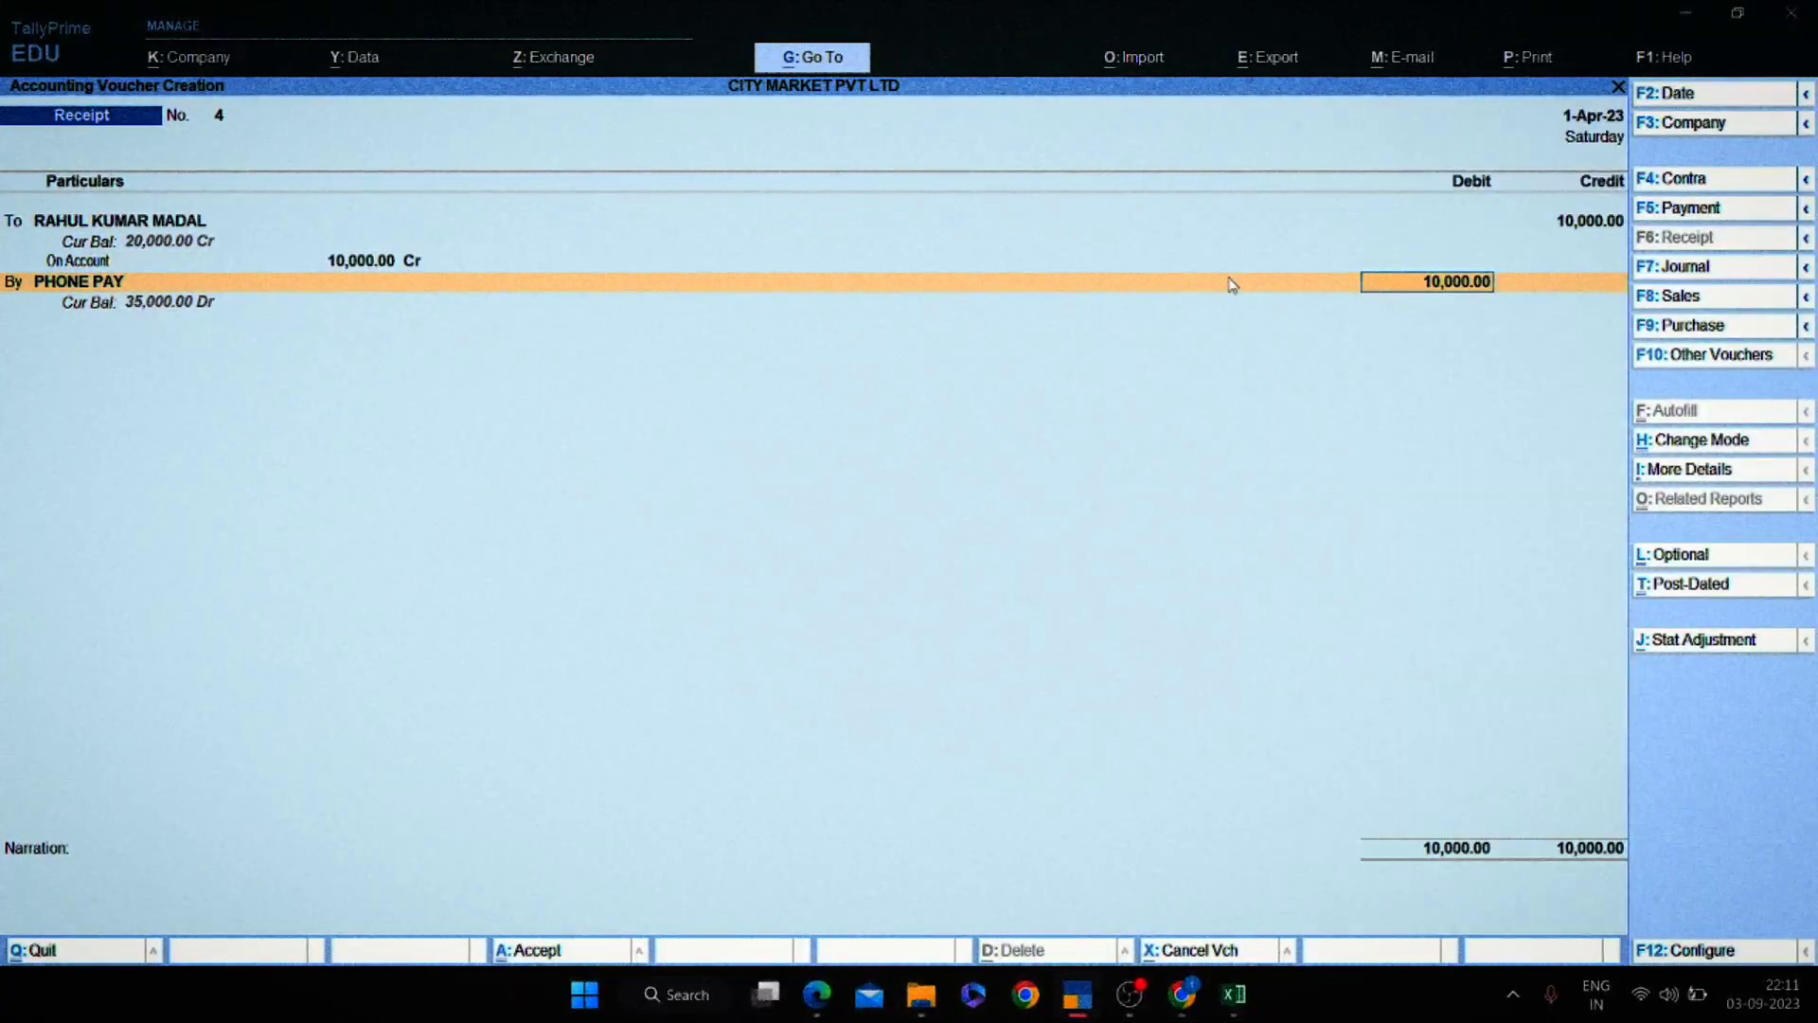
{"action": "key", "text": "Return"}
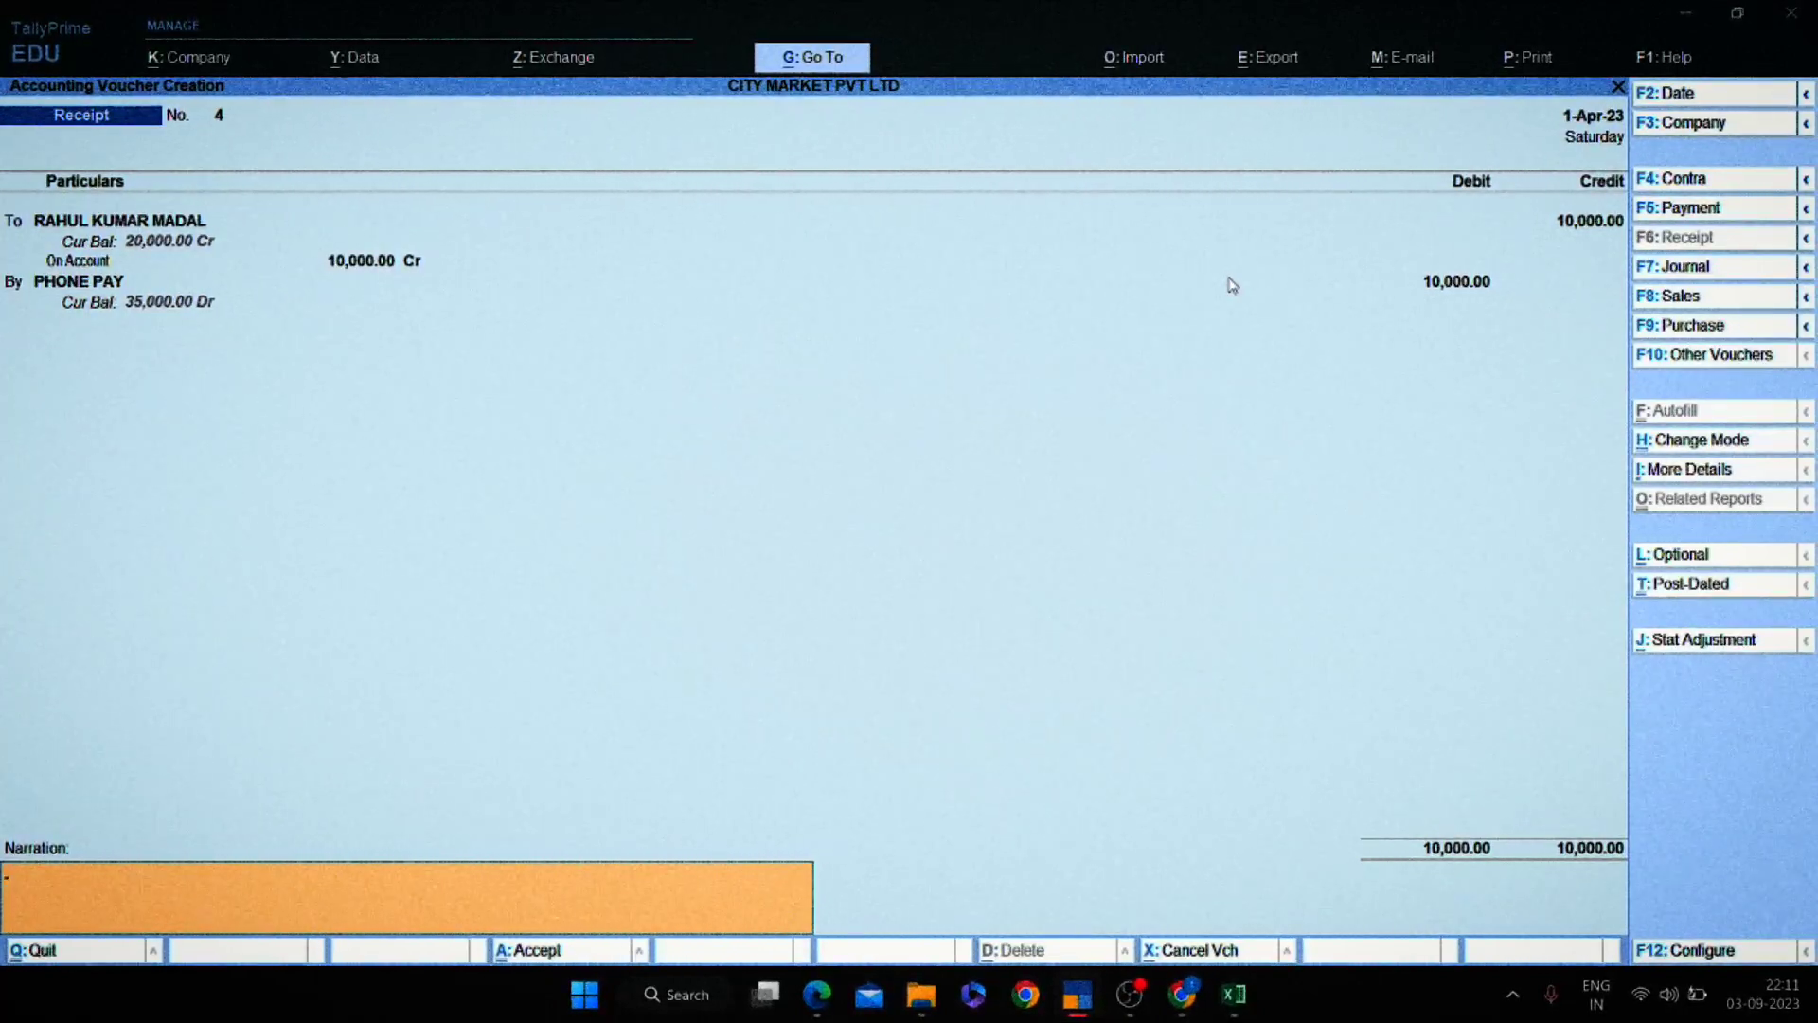
{"action": "key", "text": "F7"}
Discard the muddled journal entry and open a fresh journal voucher.
{"action": "key", "text": "Return"}
{"action": "key", "text": "Return"}
{"action": "key", "text": "Return"}
{"action": "key", "text": "Return"}
{"action": "key", "text": "Return"}
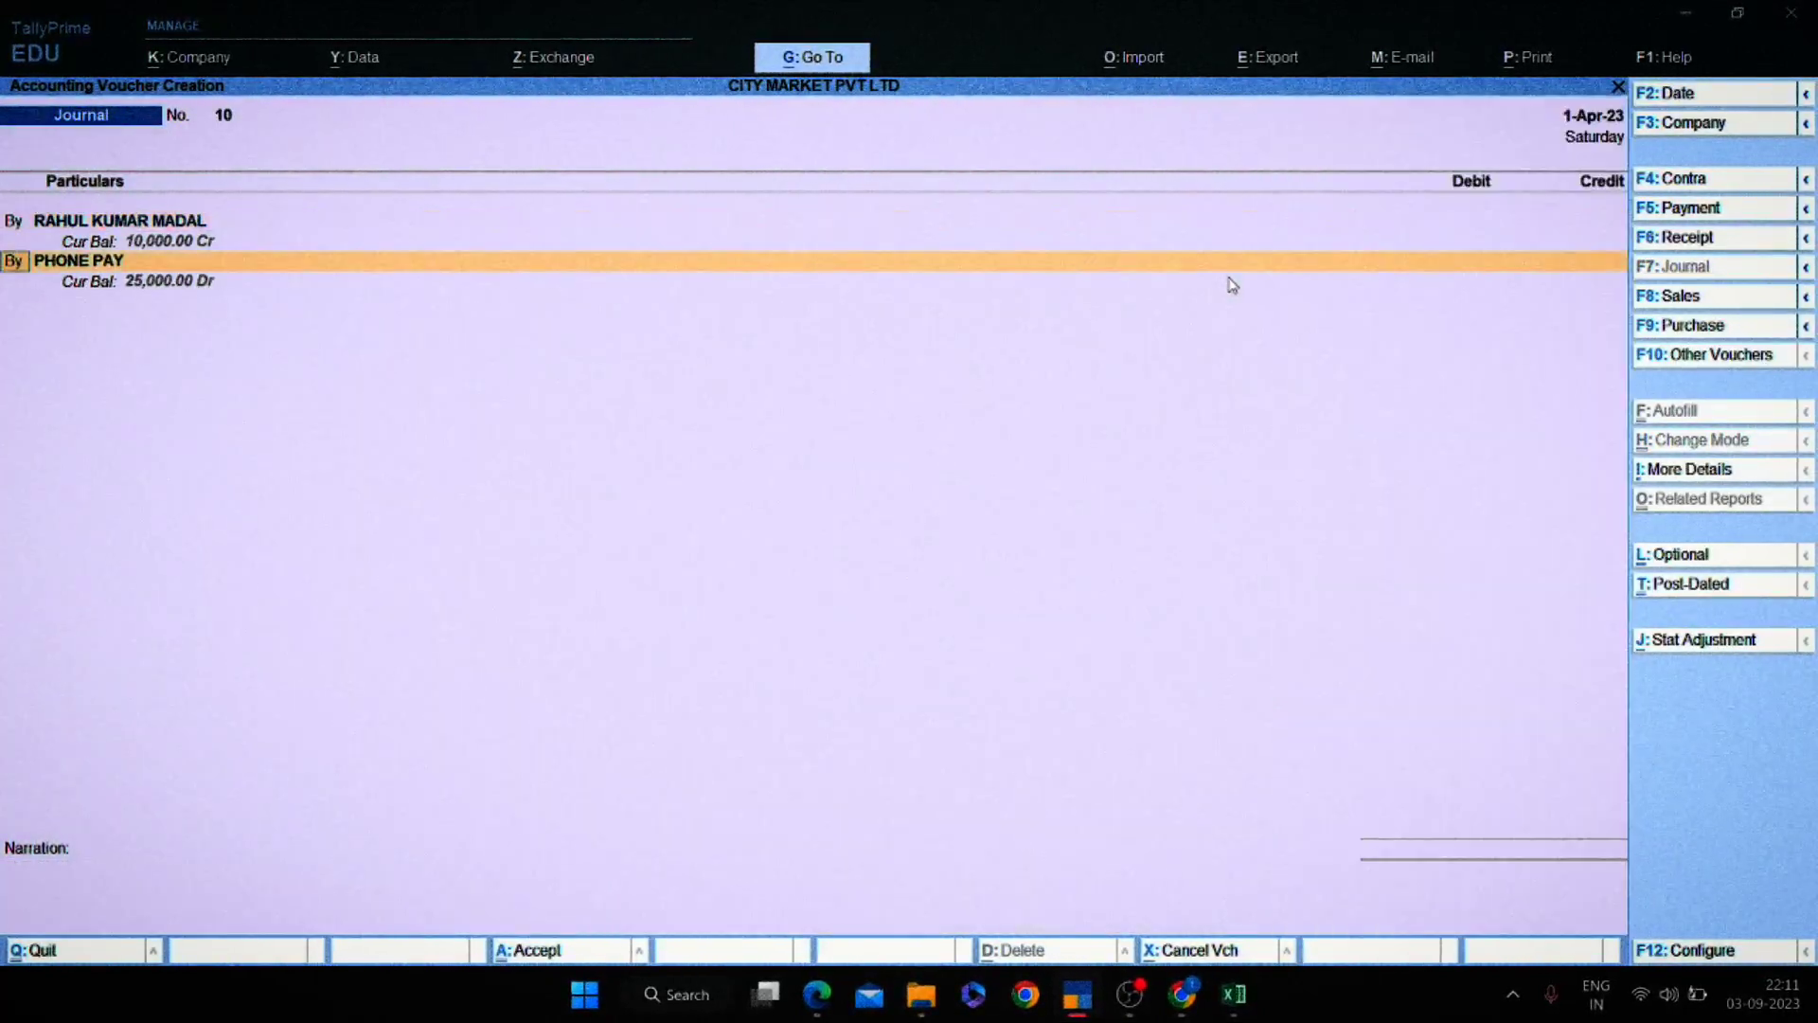
{"action": "key", "text": "BackSpace"}
{"action": "key", "text": "BackSpace"}
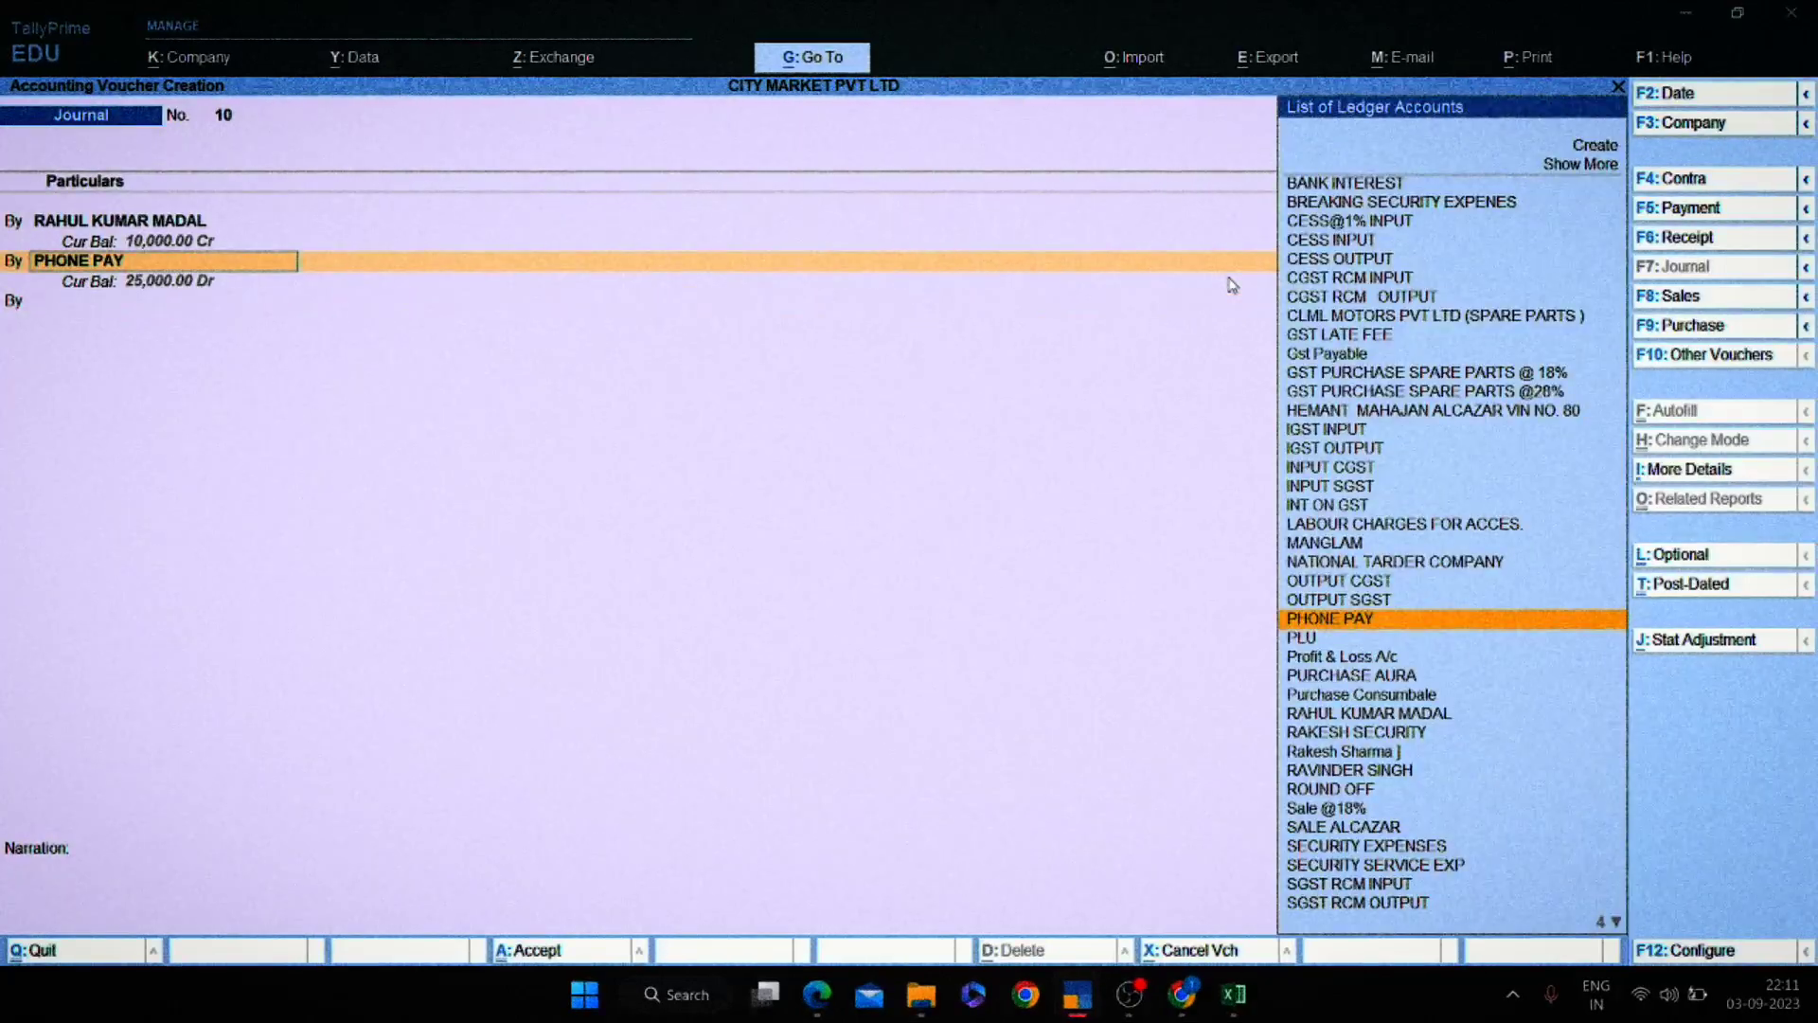
{"action": "key", "text": "BackSpace"}
{"action": "key", "text": "BackSpace"}
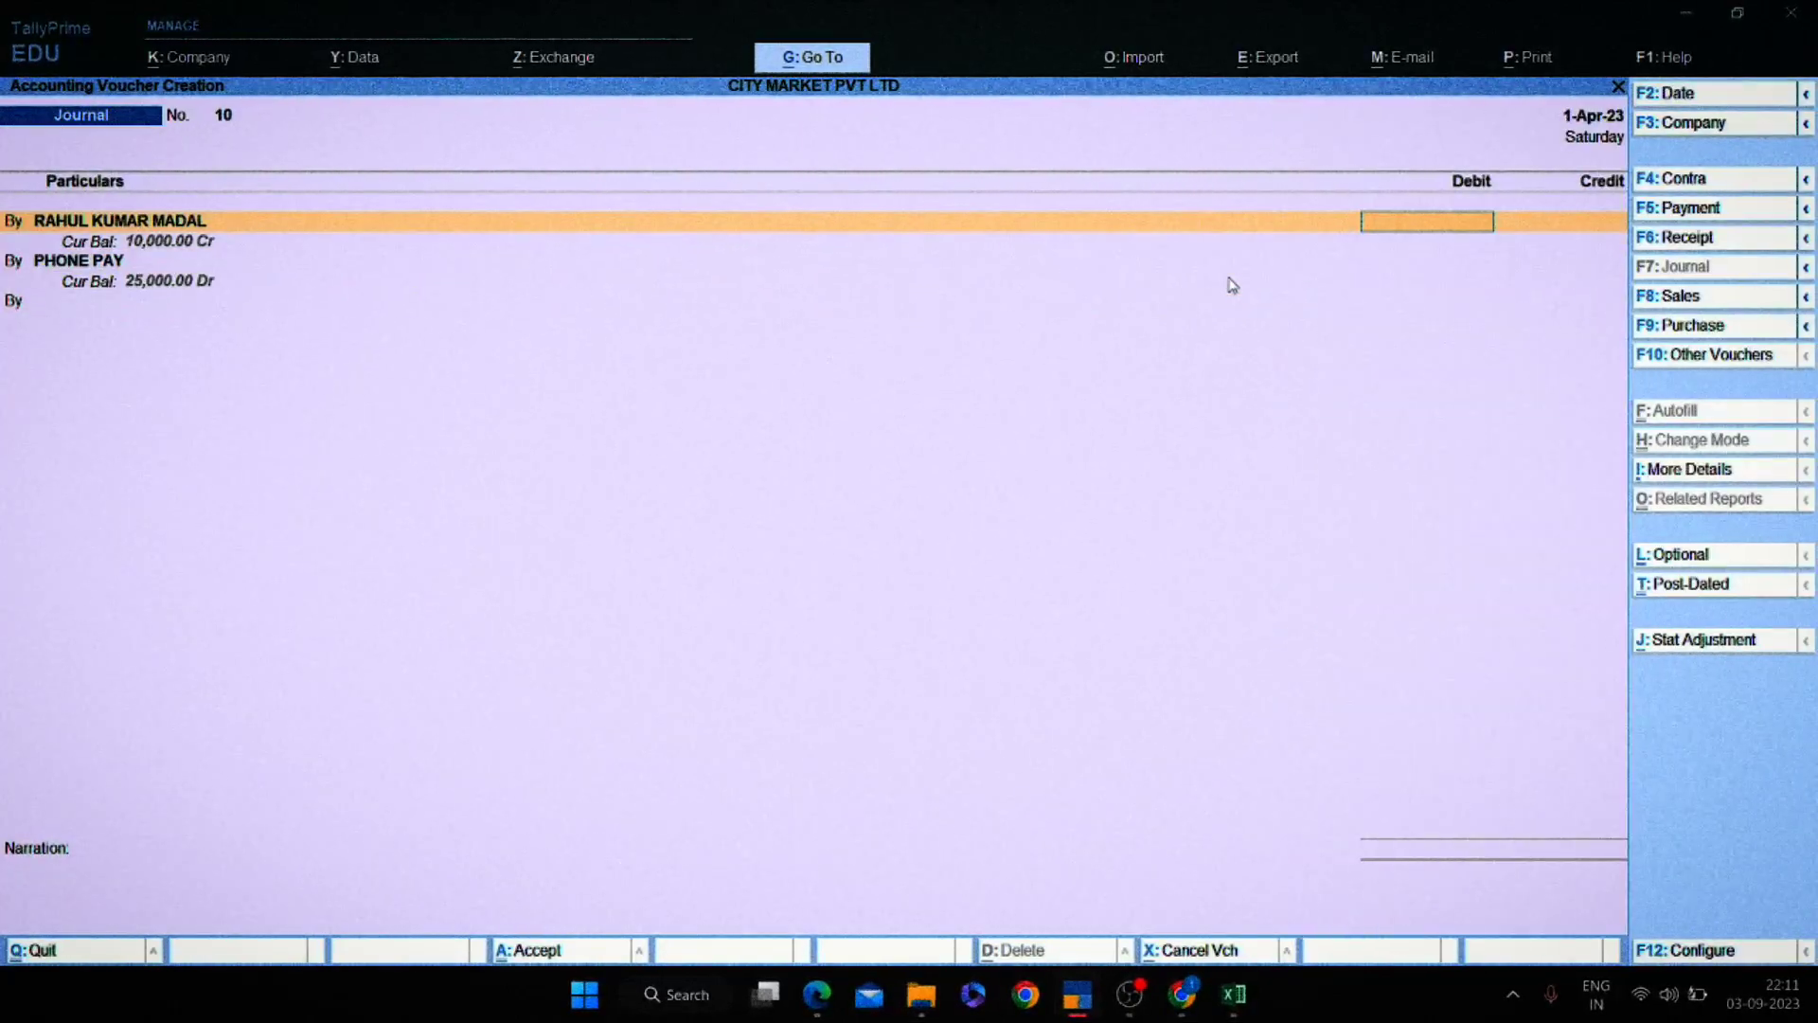
{"action": "key", "text": "Return"}
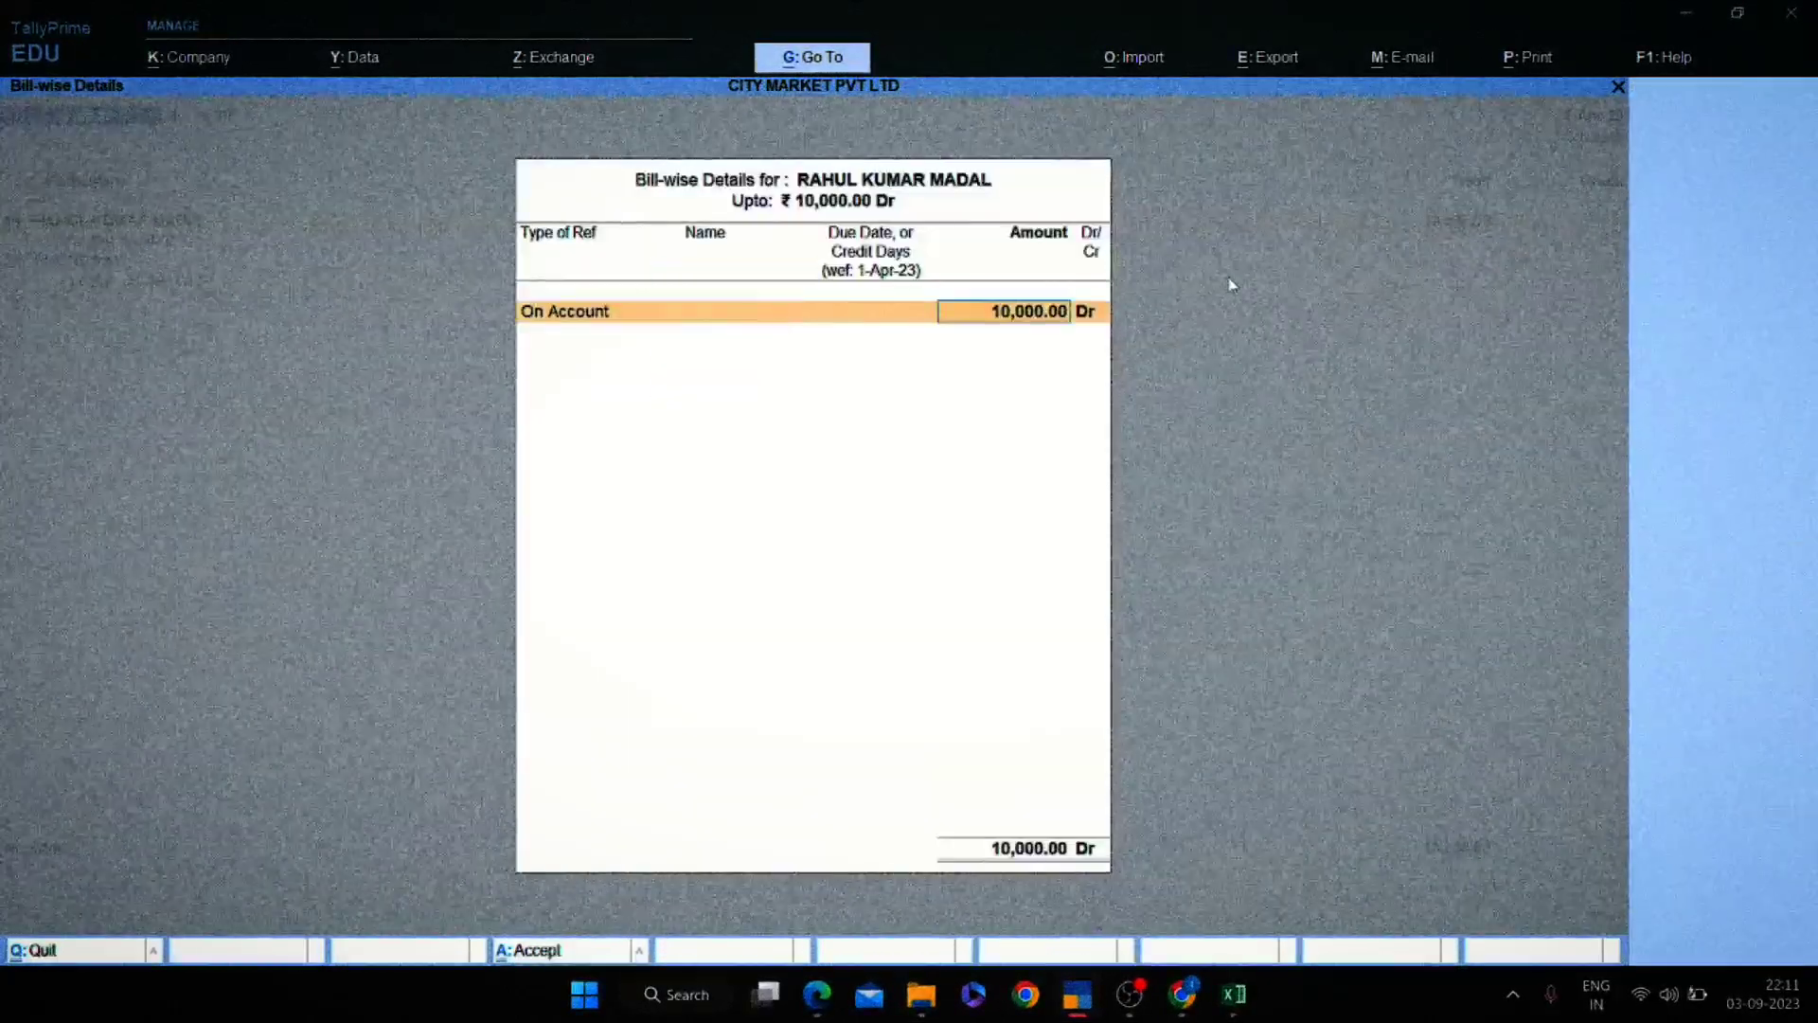
{"action": "key", "text": "Return"}
{"action": "key", "text": "BackSpace"}
{"action": "key", "text": "BackSpace"}
{"action": "key", "text": "BackSpace"}
{"action": "key", "text": "BackSpace"}
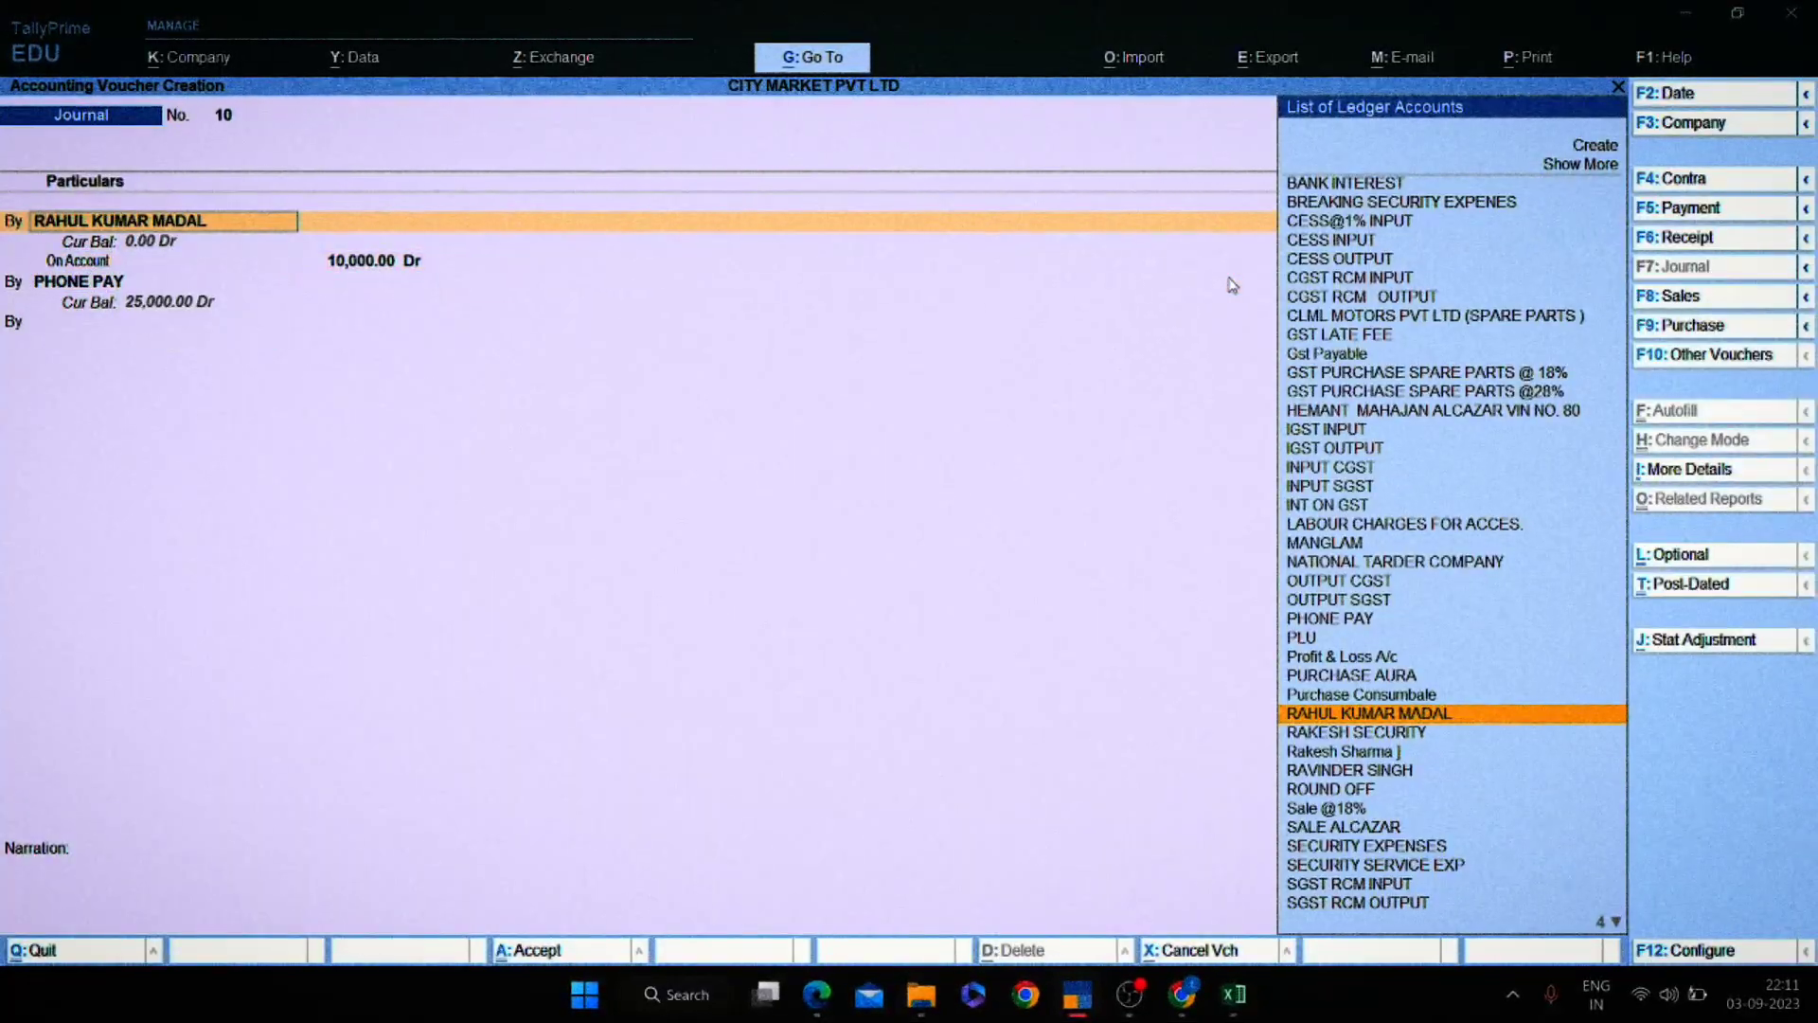
{"action": "key", "text": "Escape"}
{"action": "key", "text": "Escape"}
{"action": "key", "text": "Return"}
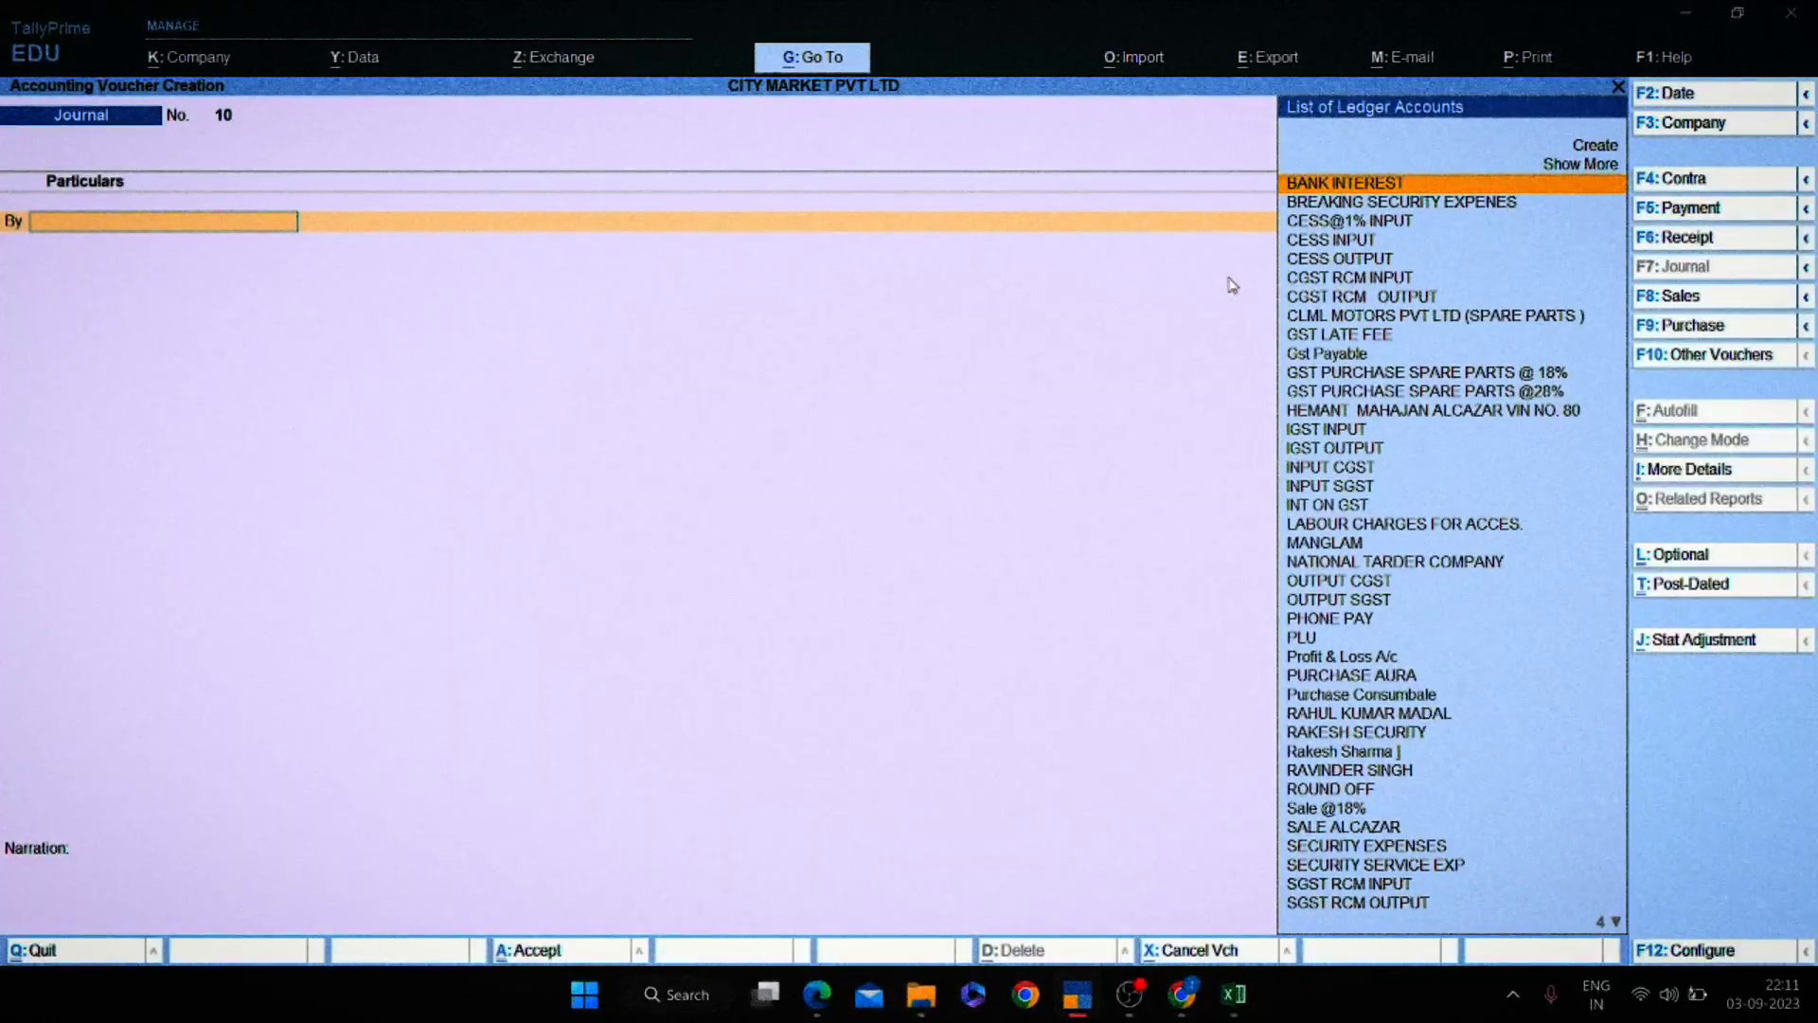
Debit PHONE PAY 10,000 and credit the customer's ledger in journal No. 10.
{"action": "type", "text": "PHONE "}
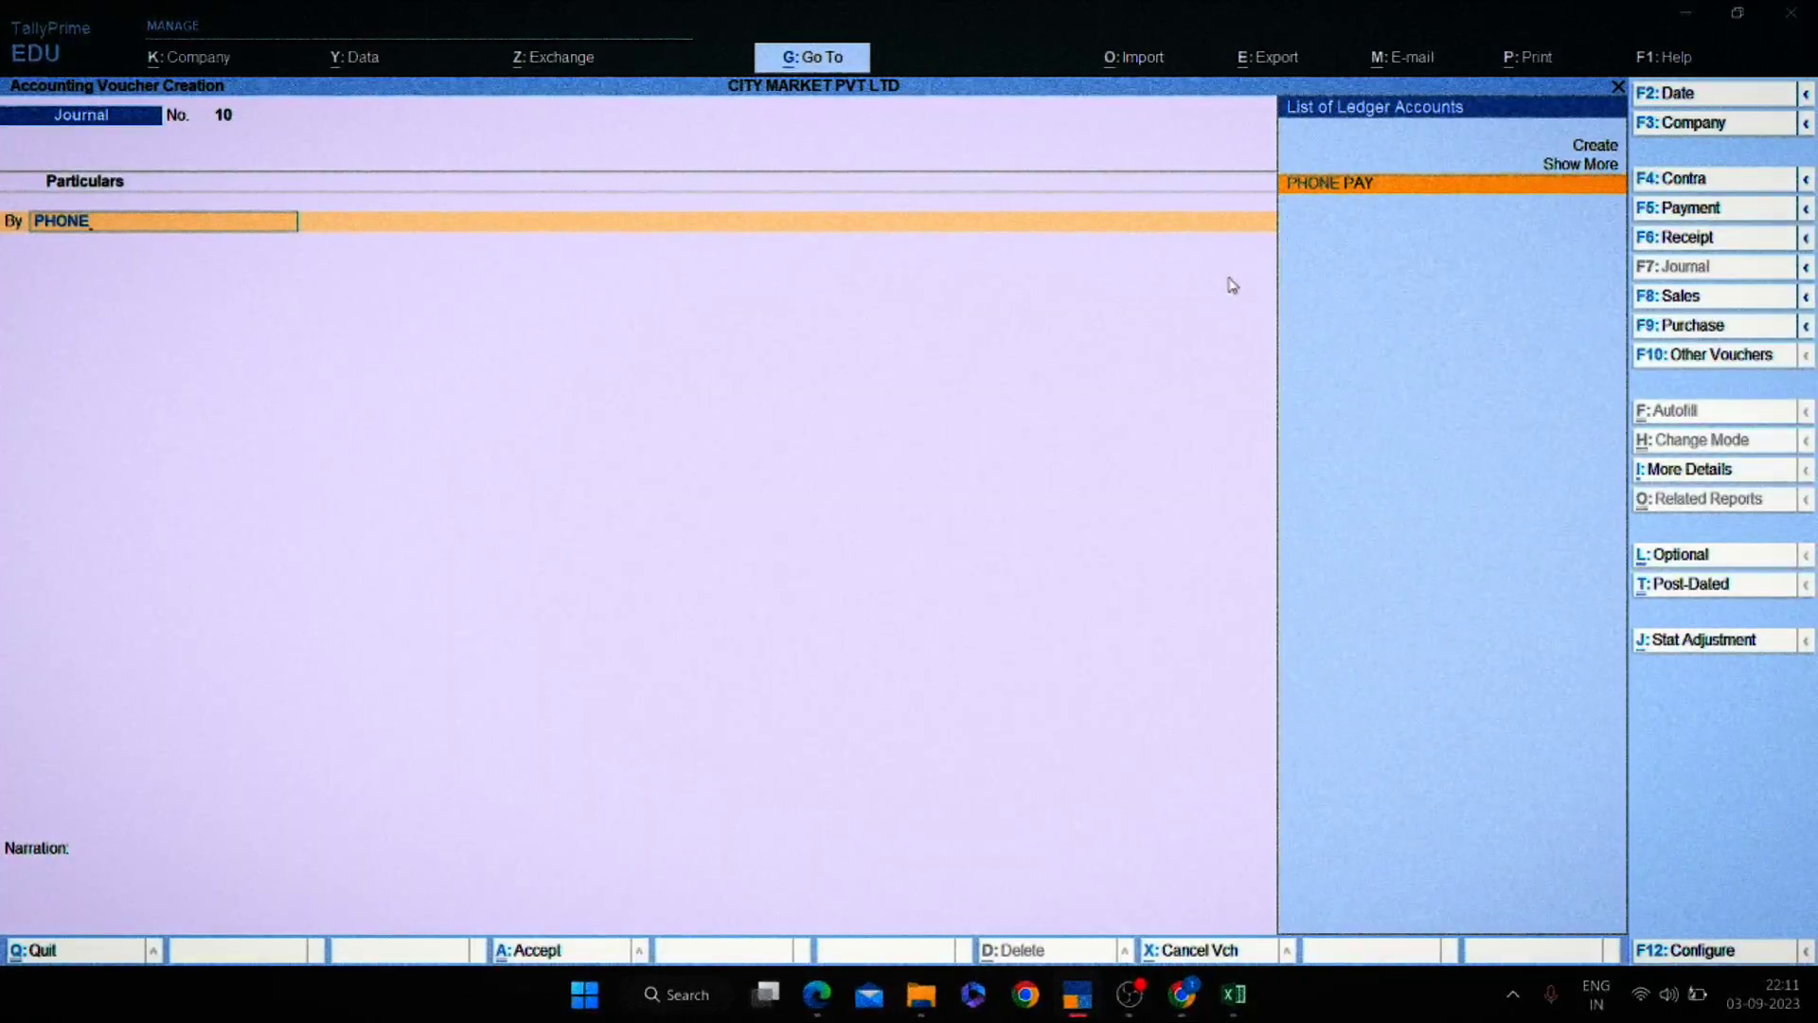
{"action": "type", "text": "P"}
{"action": "key", "text": "Return"}
{"action": "type", "text": "01"}
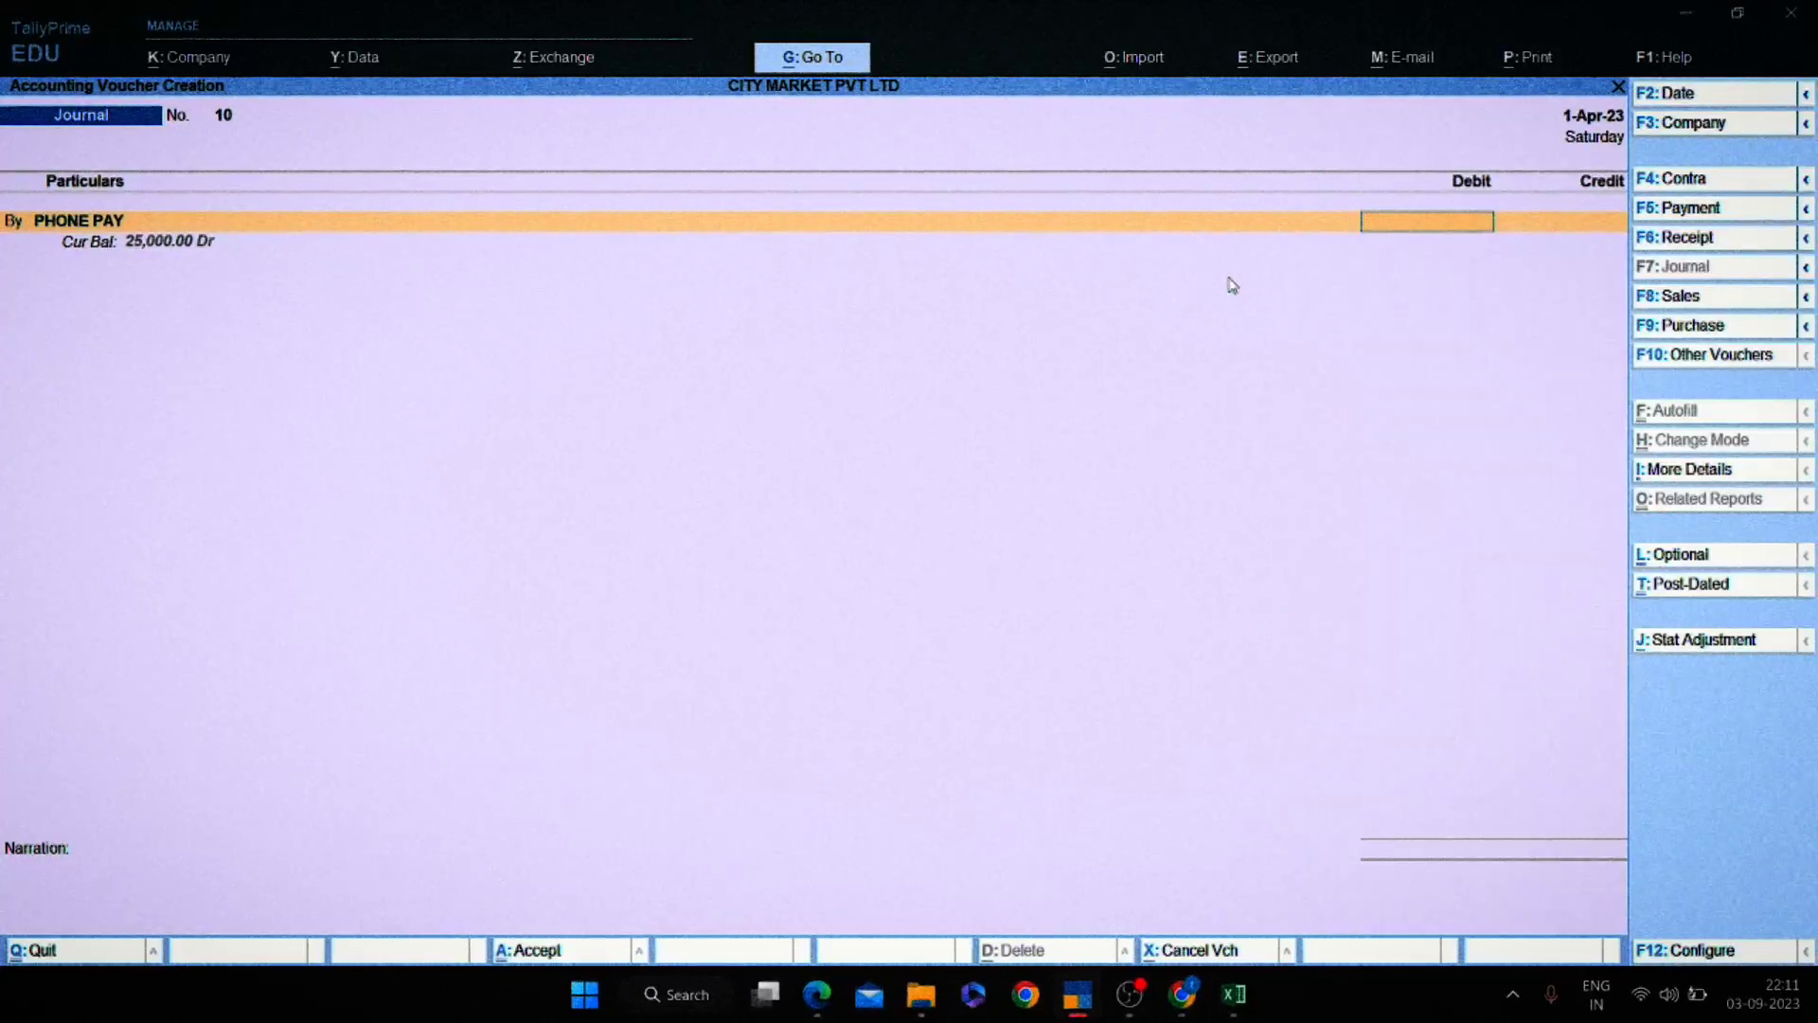
{"action": "type", "text": "000"}
{"action": "key", "text": "Return"}
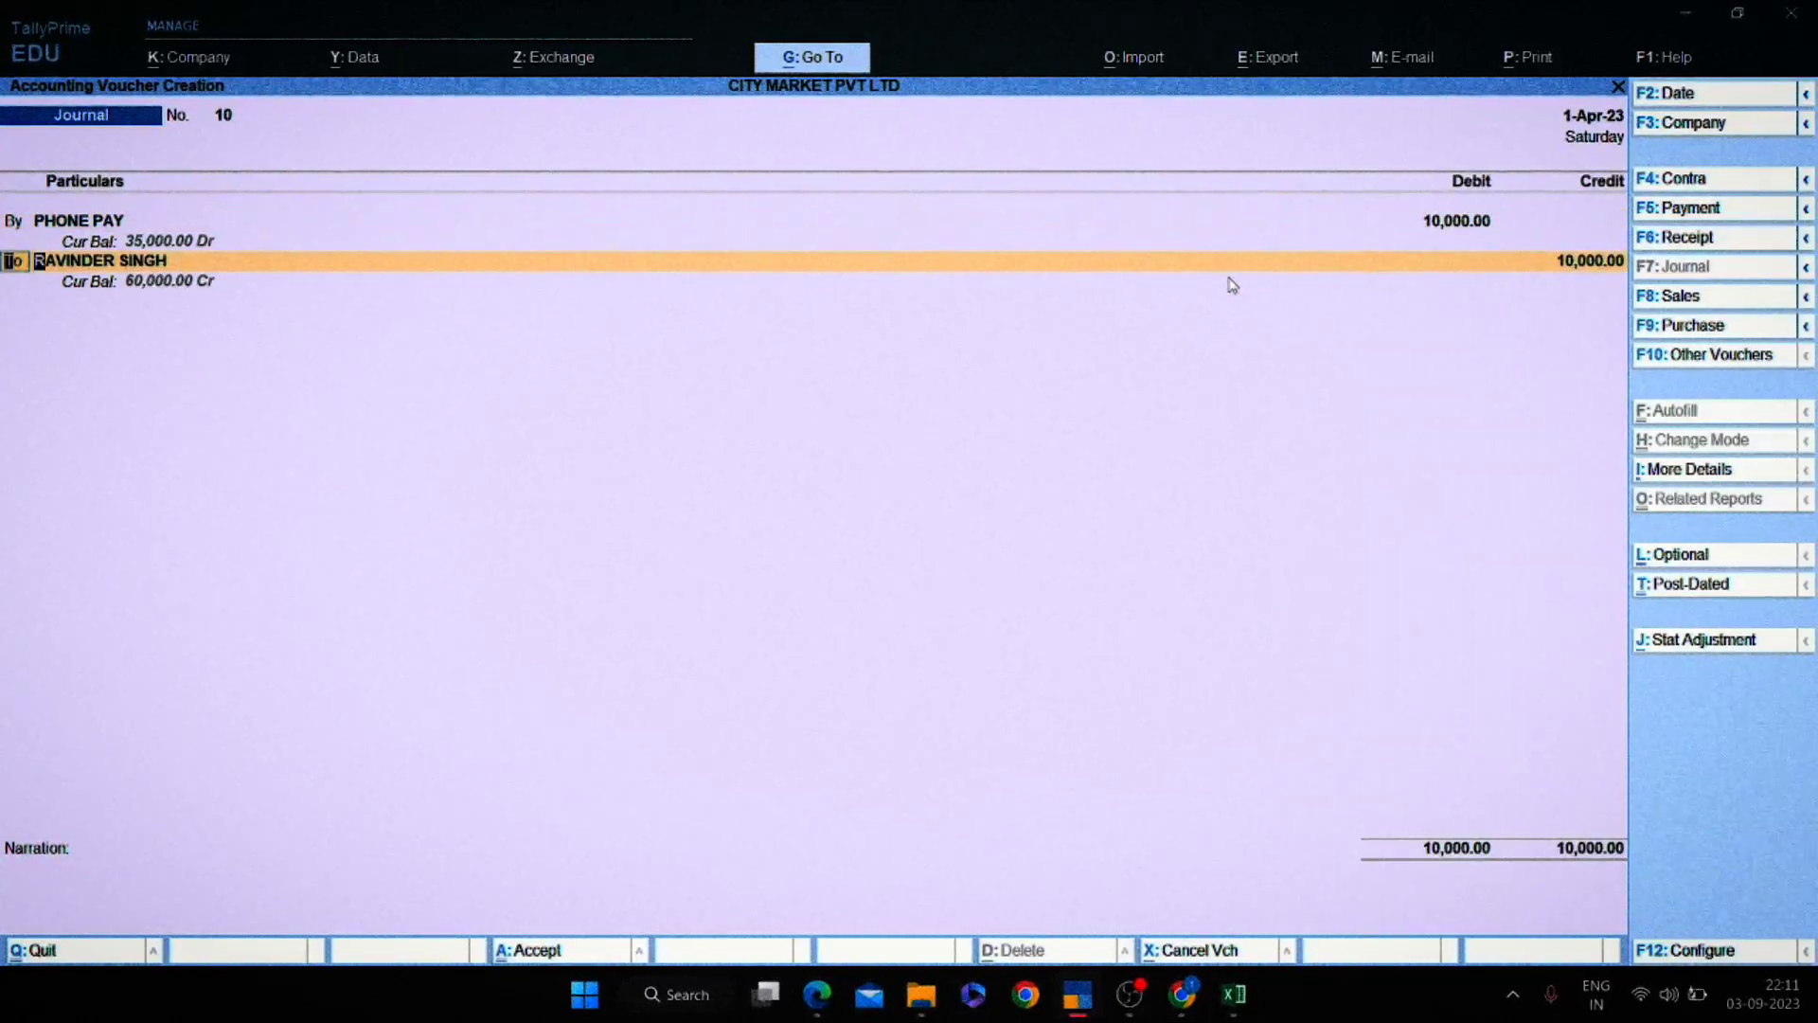
{"action": "type", "text": "RAHUL"}
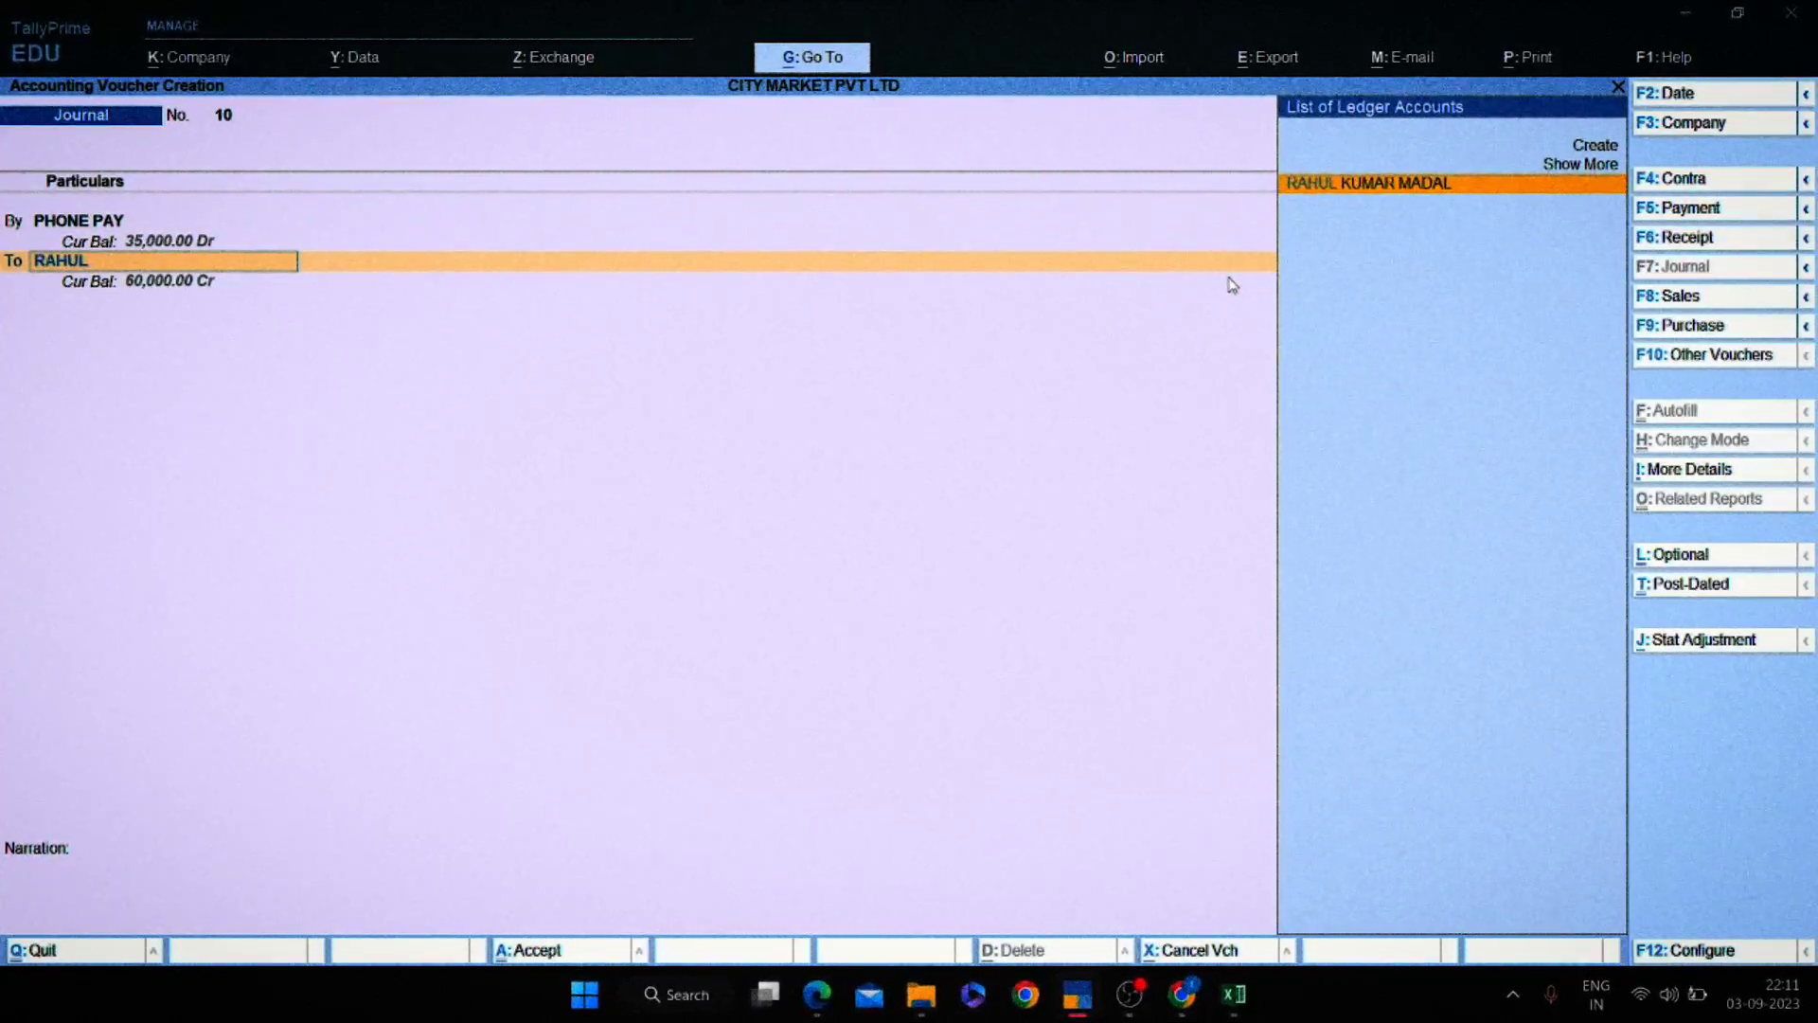
{"action": "key", "text": "Return"}
{"action": "key", "text": "Return"}
{"action": "key", "text": "Return"}
{"action": "key", "text": "Return"}
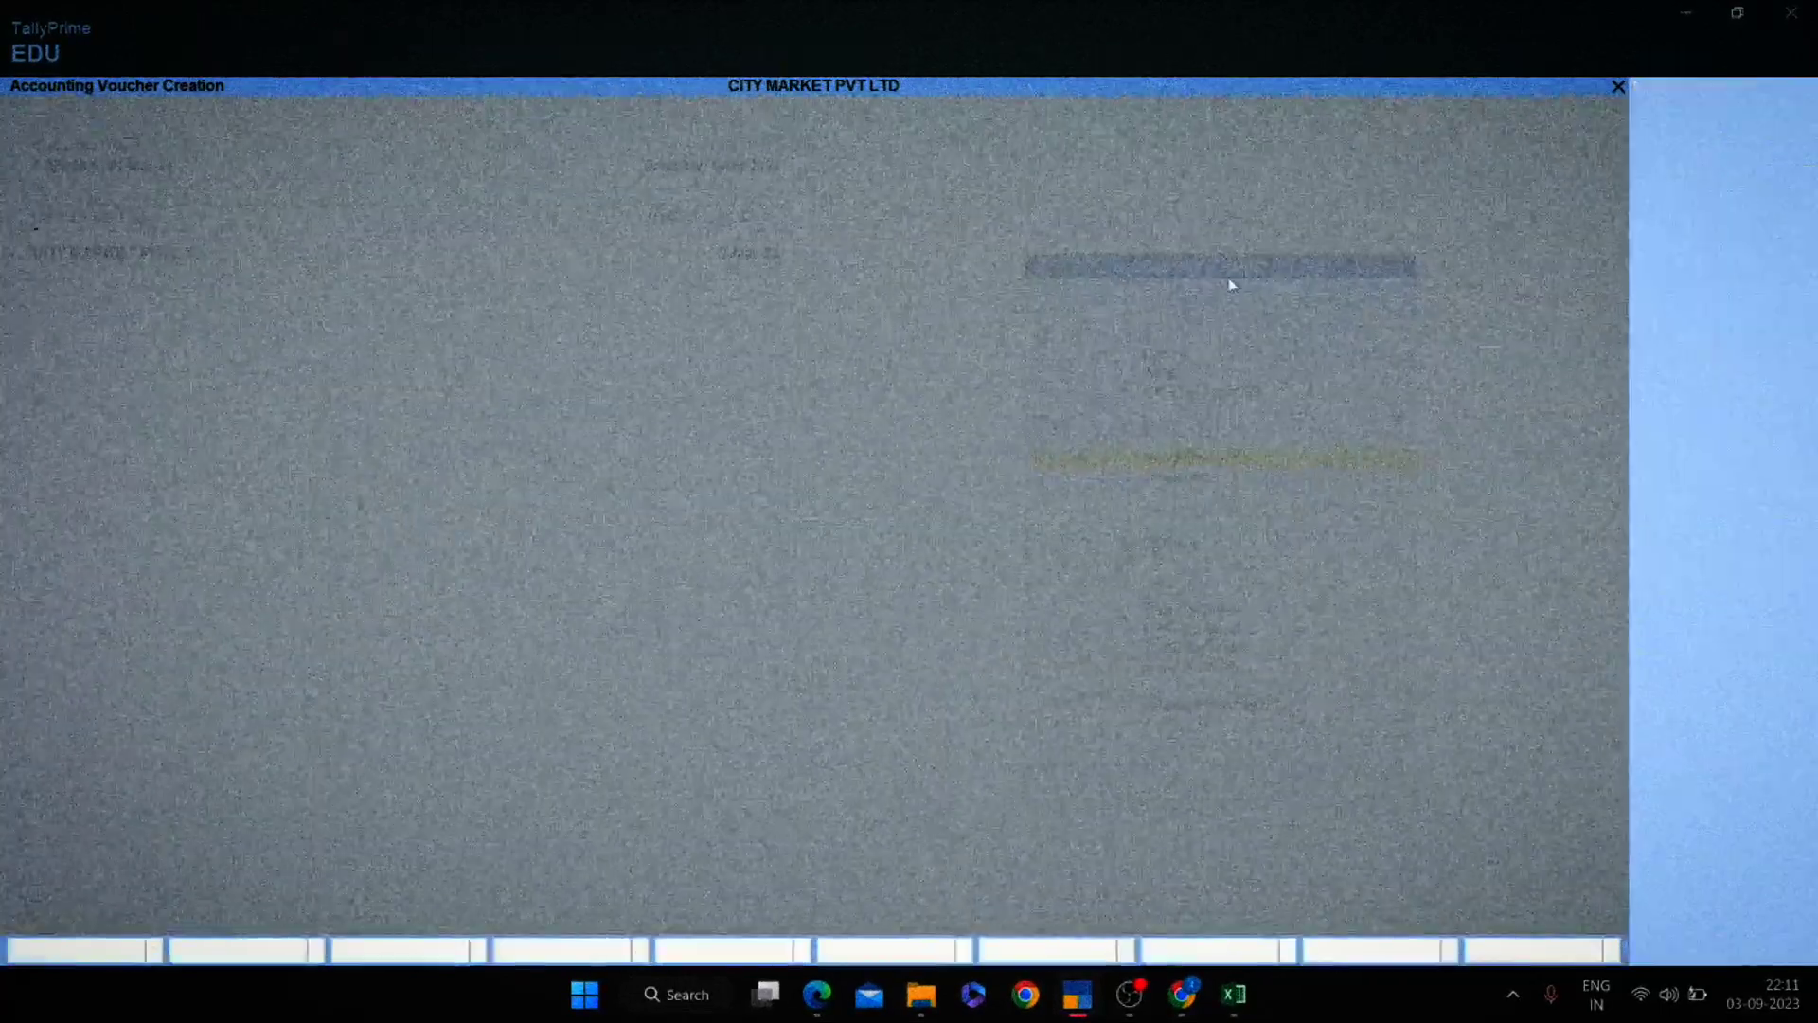
{"action": "key", "text": "alt+Tab"}
Replace PHONE PAY in cell P11 with CREDIT CARD in bold.
{"action": "key", "text": "Up"}
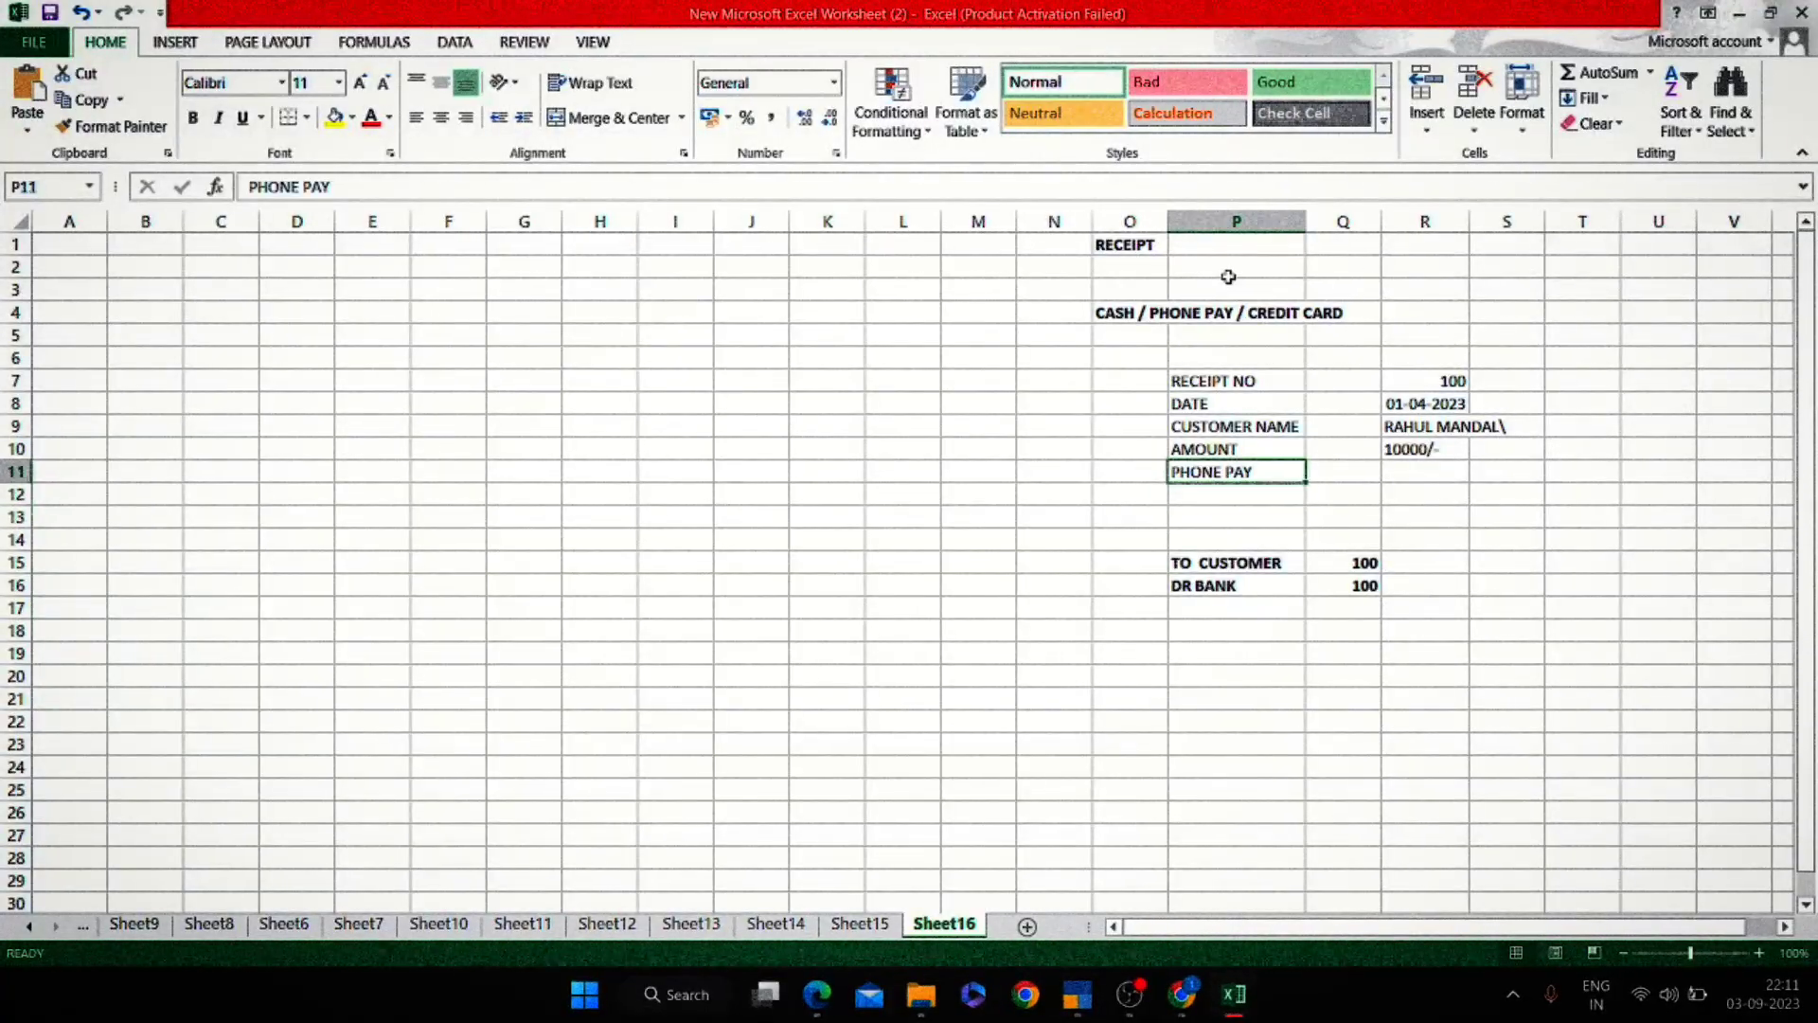
{"action": "type", "text": "CREDI"}
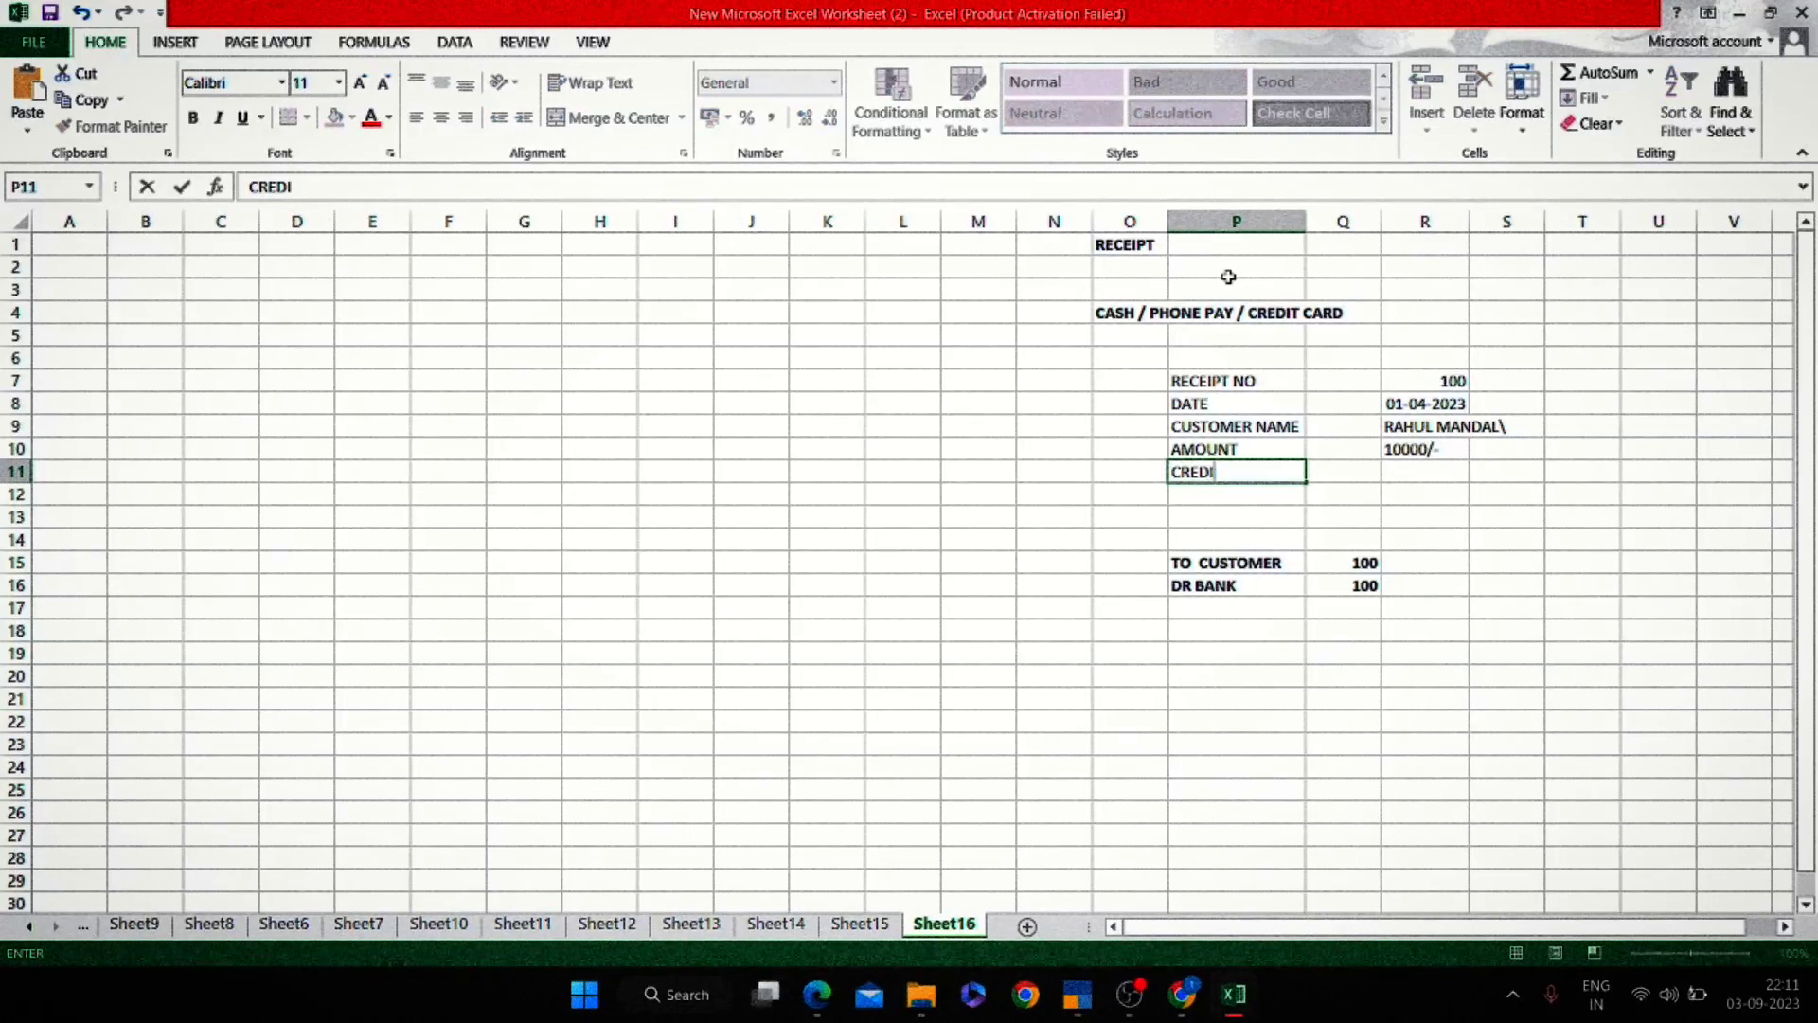
{"action": "type", "text": "T CARD"}
{"action": "key", "text": "Return"}
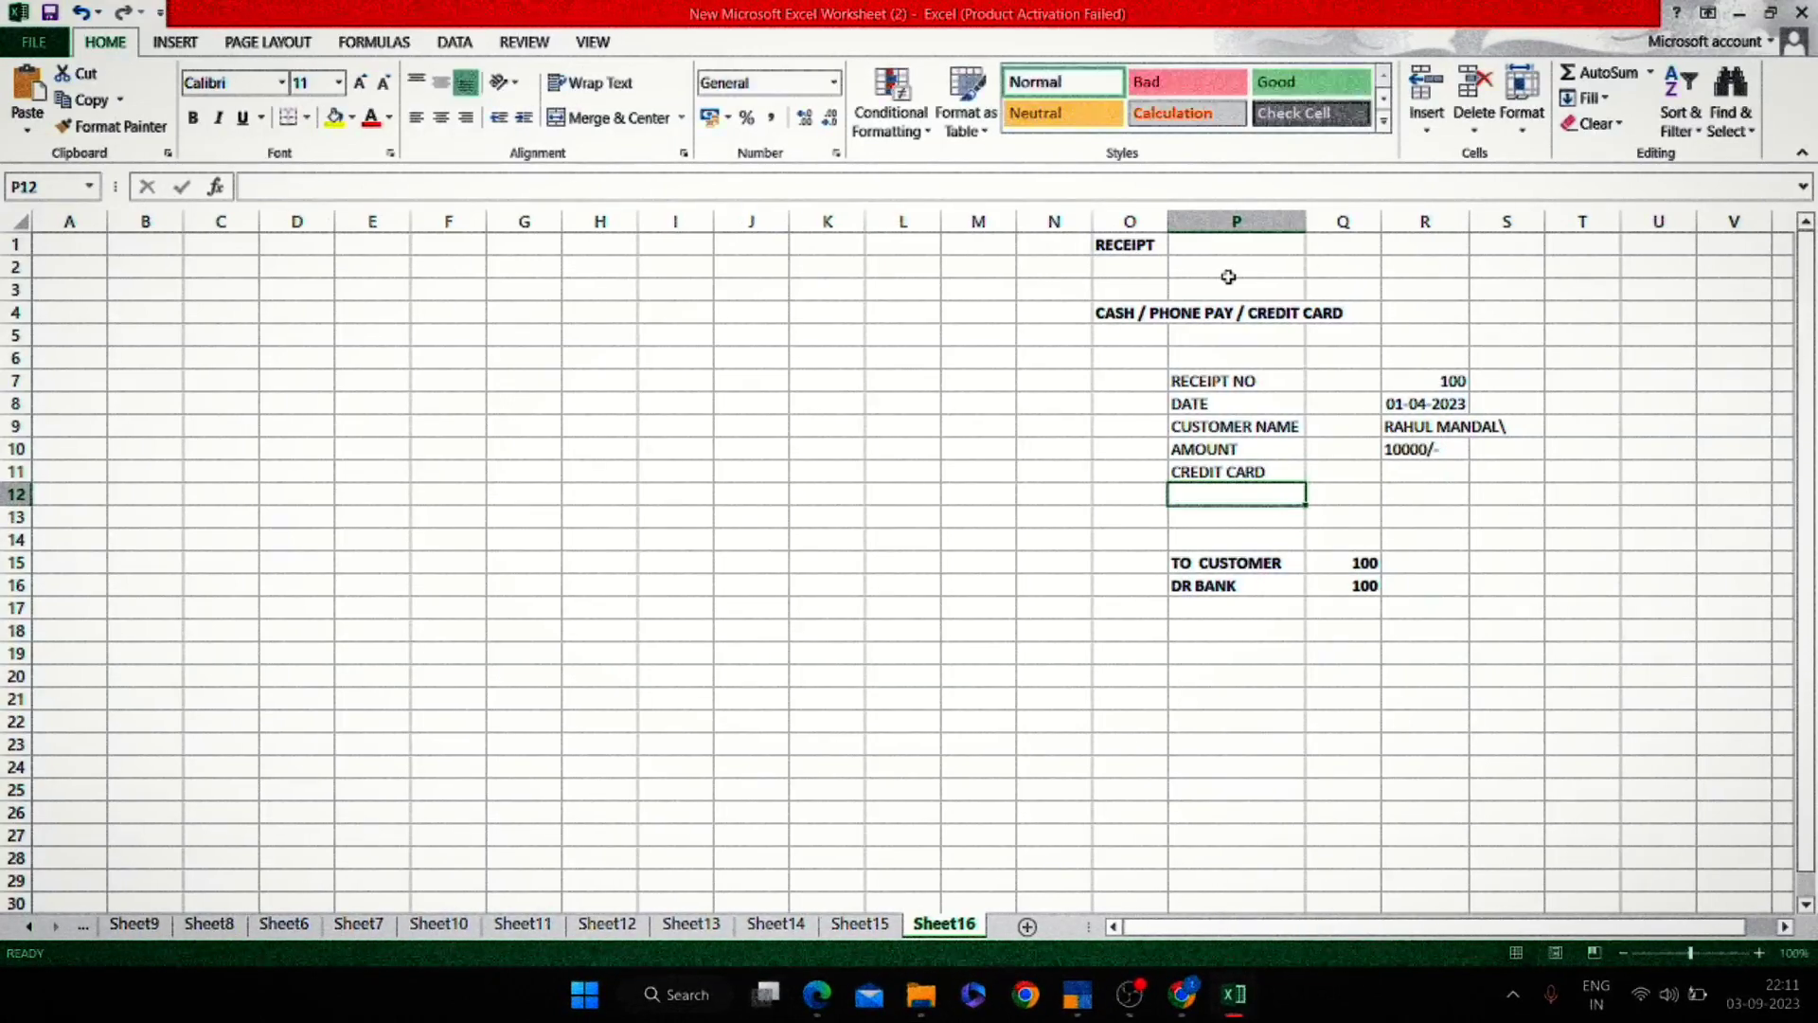
{"action": "key", "text": "Up"}
{"action": "key", "text": "ctrl+v"}
{"action": "key", "text": "ctrl+z"}
{"action": "key", "text": "ctrl+b"}
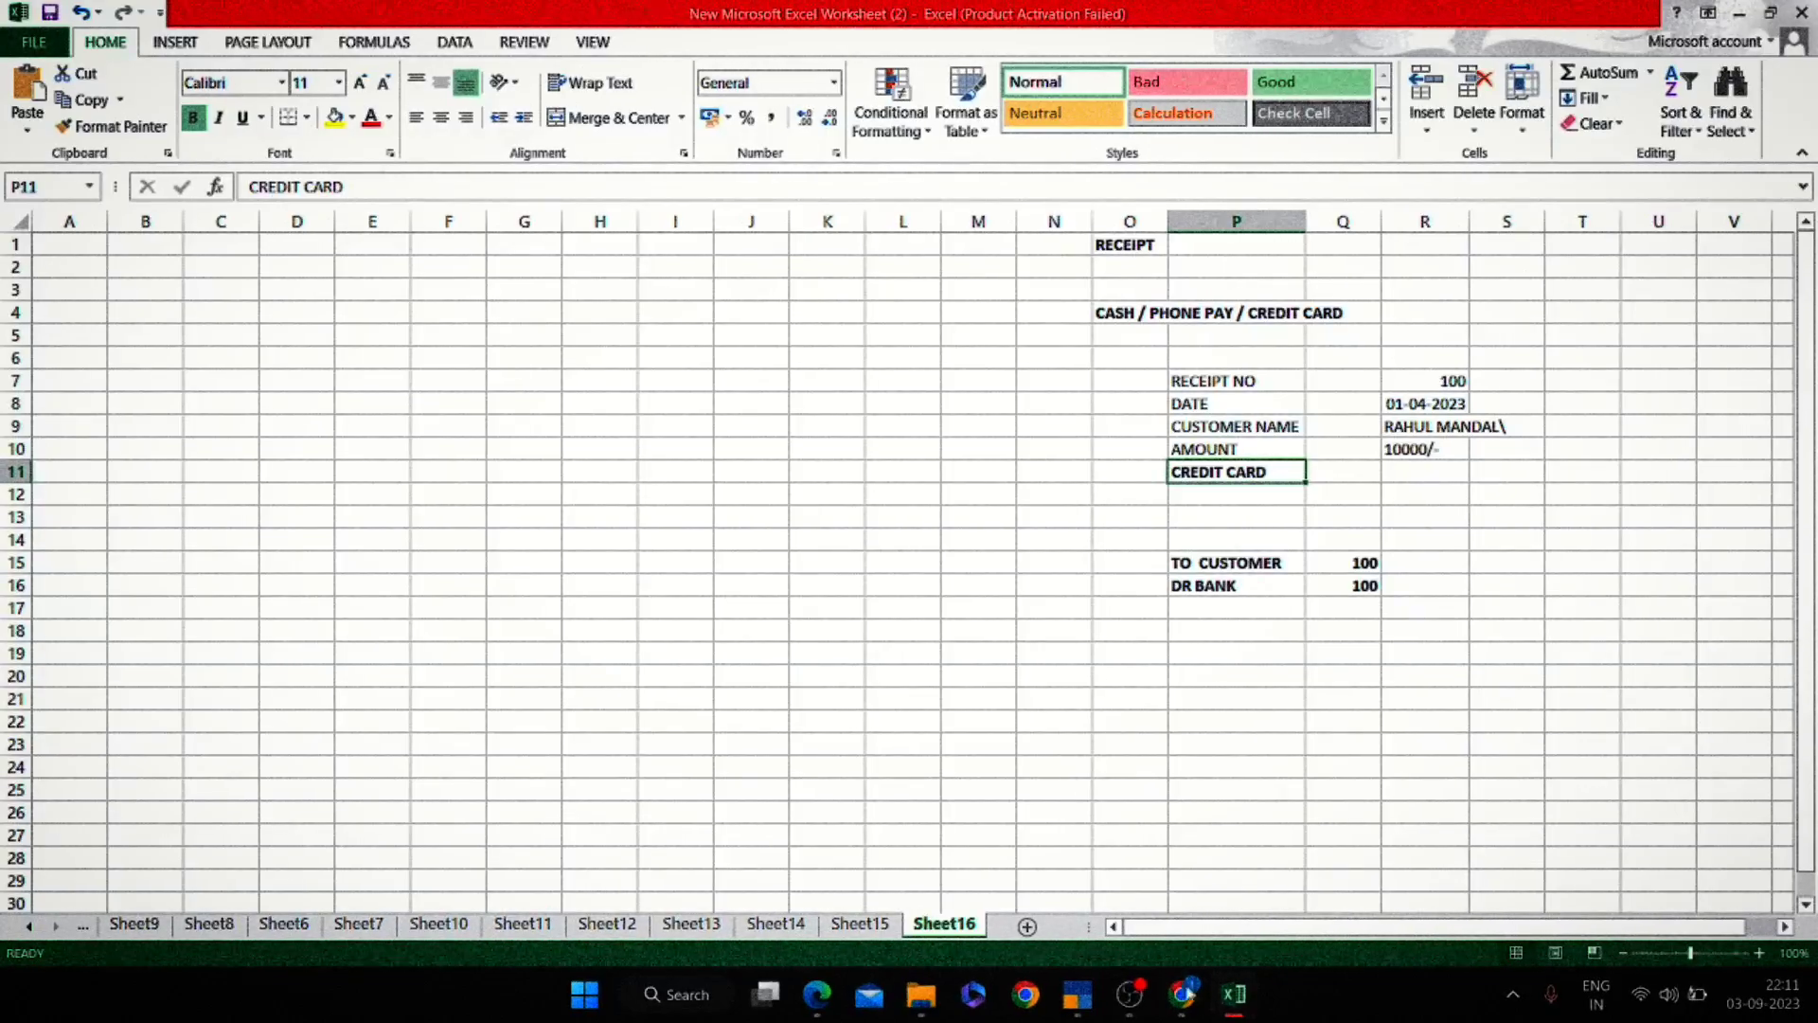
{"action": "key", "text": "alt+Tab"}
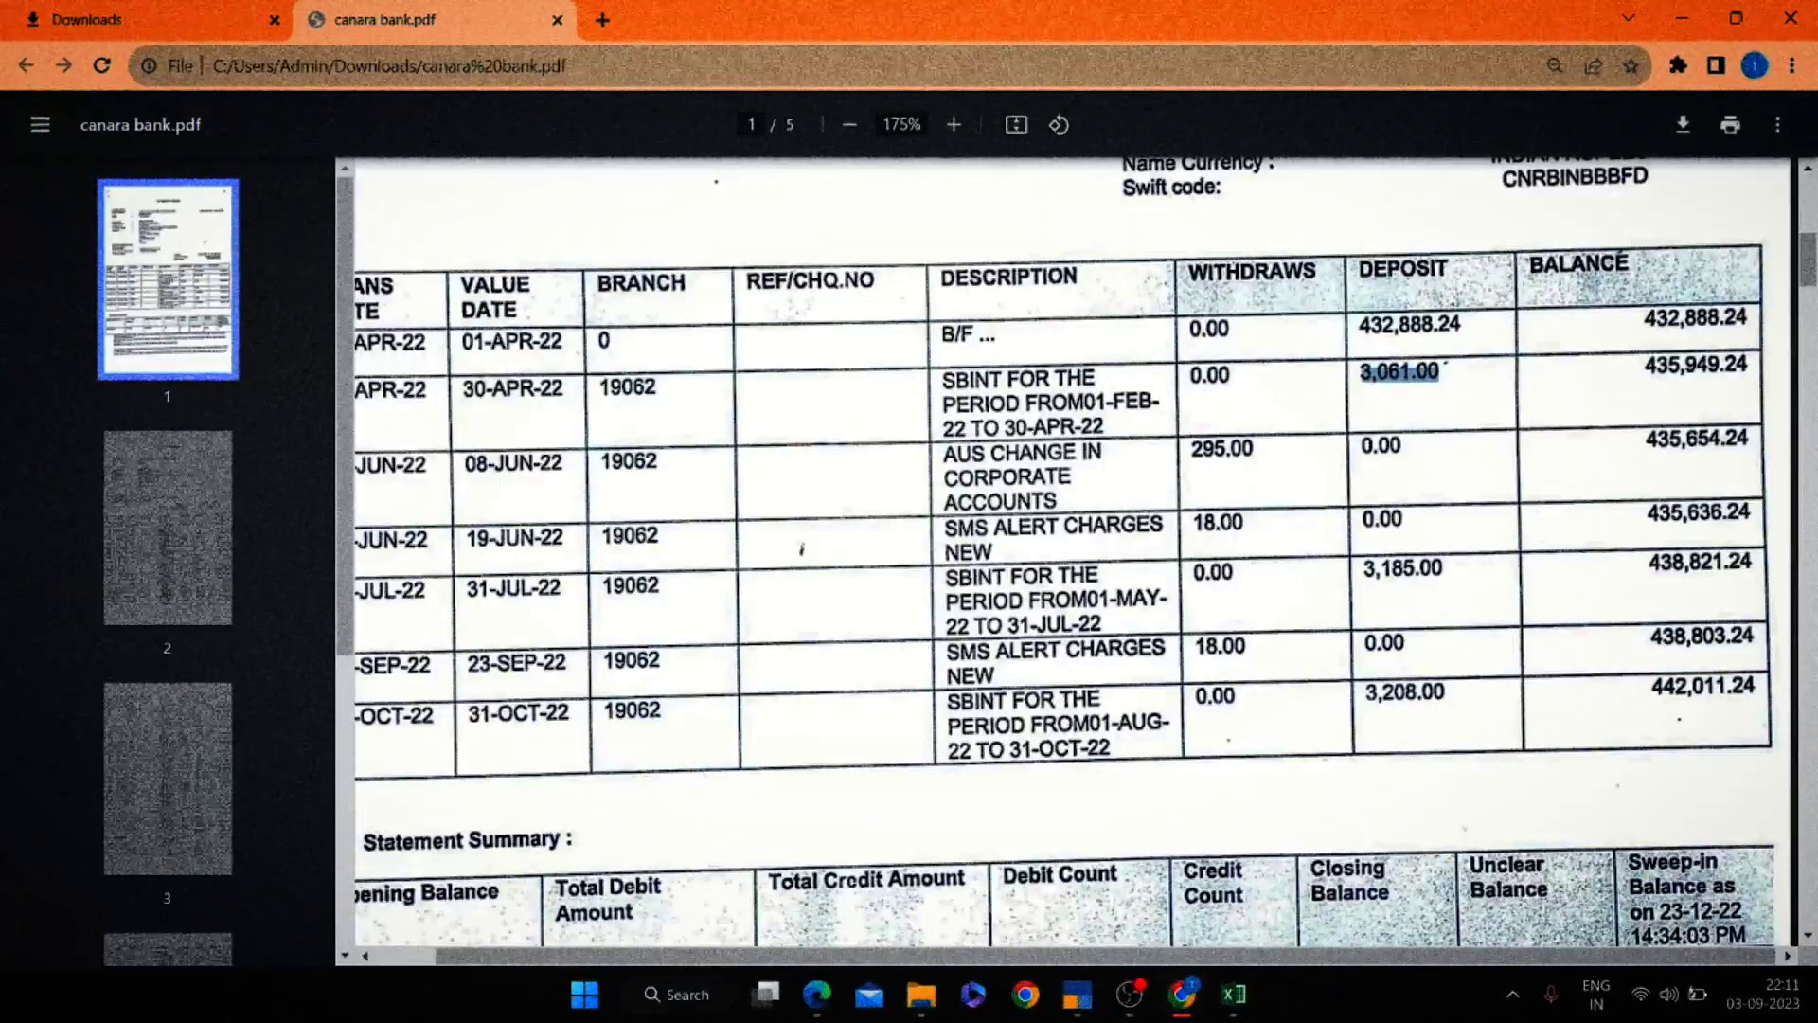
Load YouTube in a new tab and view your channel's full videos list.
{"action": "left_click", "coordinate": [602, 19]}
{"action": "type", "text": "youtube.com"}
{"action": "key", "text": "Return"}
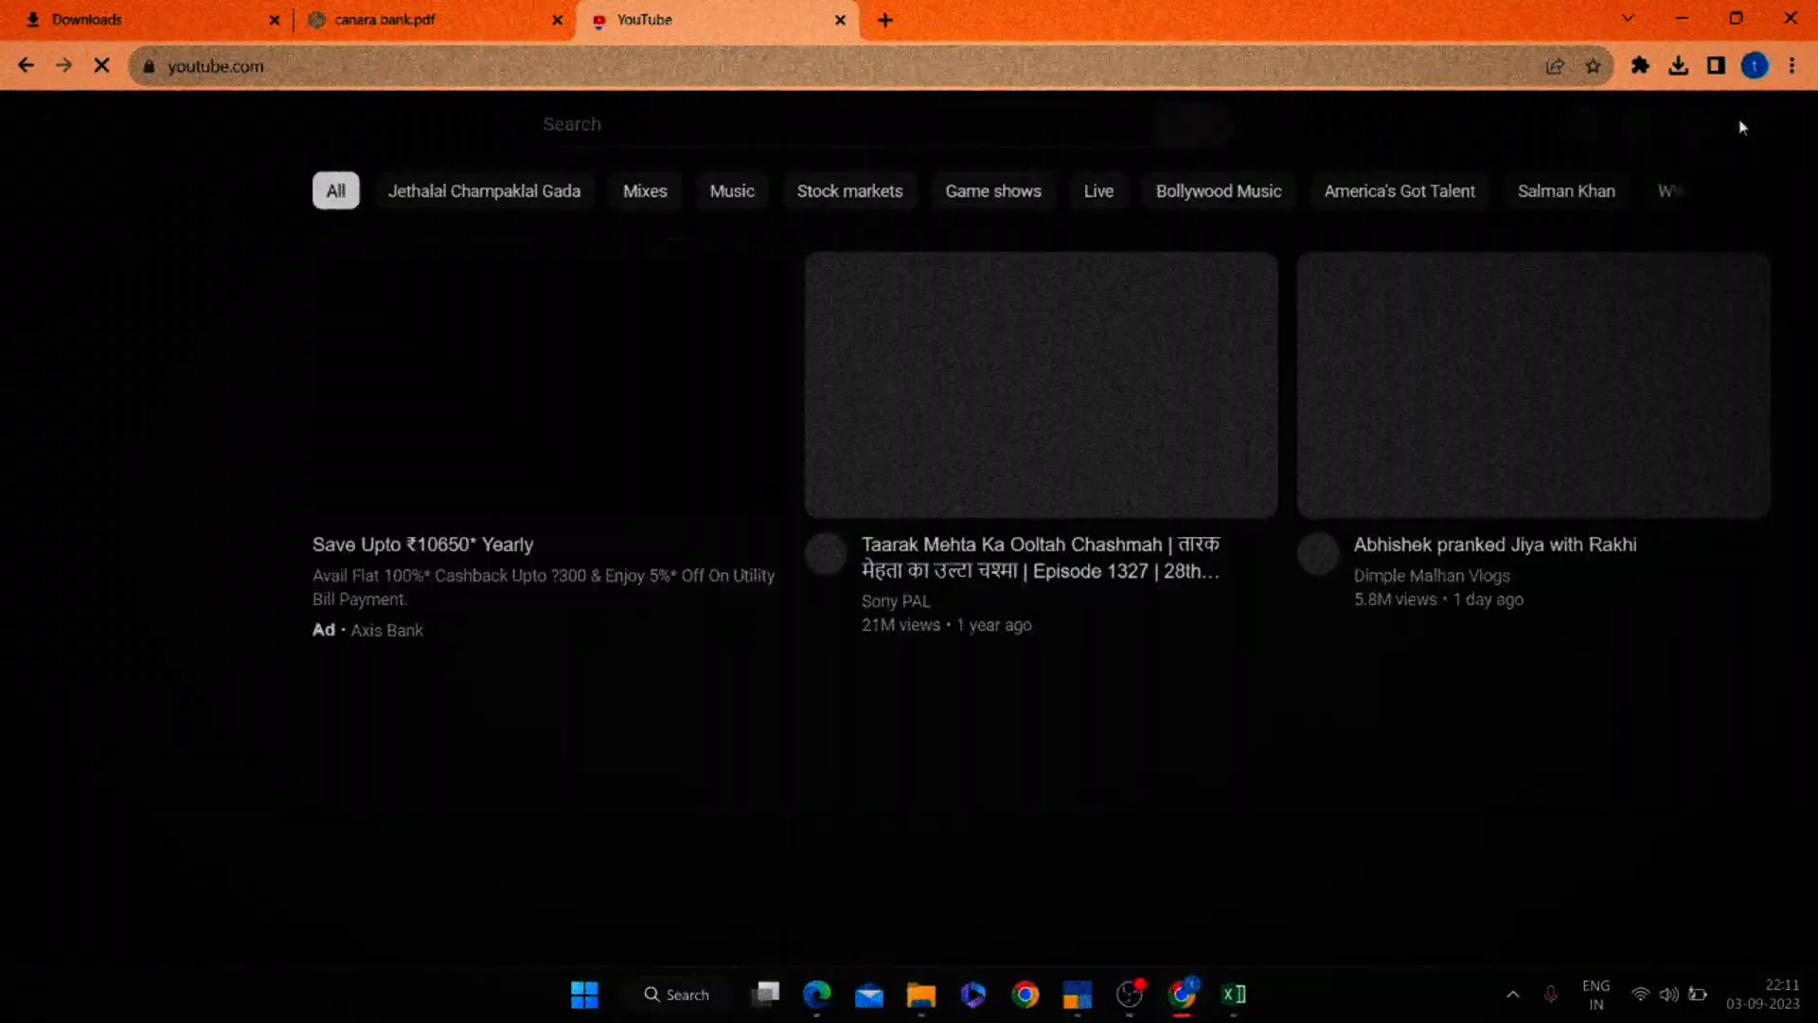
{"action": "left_click", "coordinate": [1744, 126]}
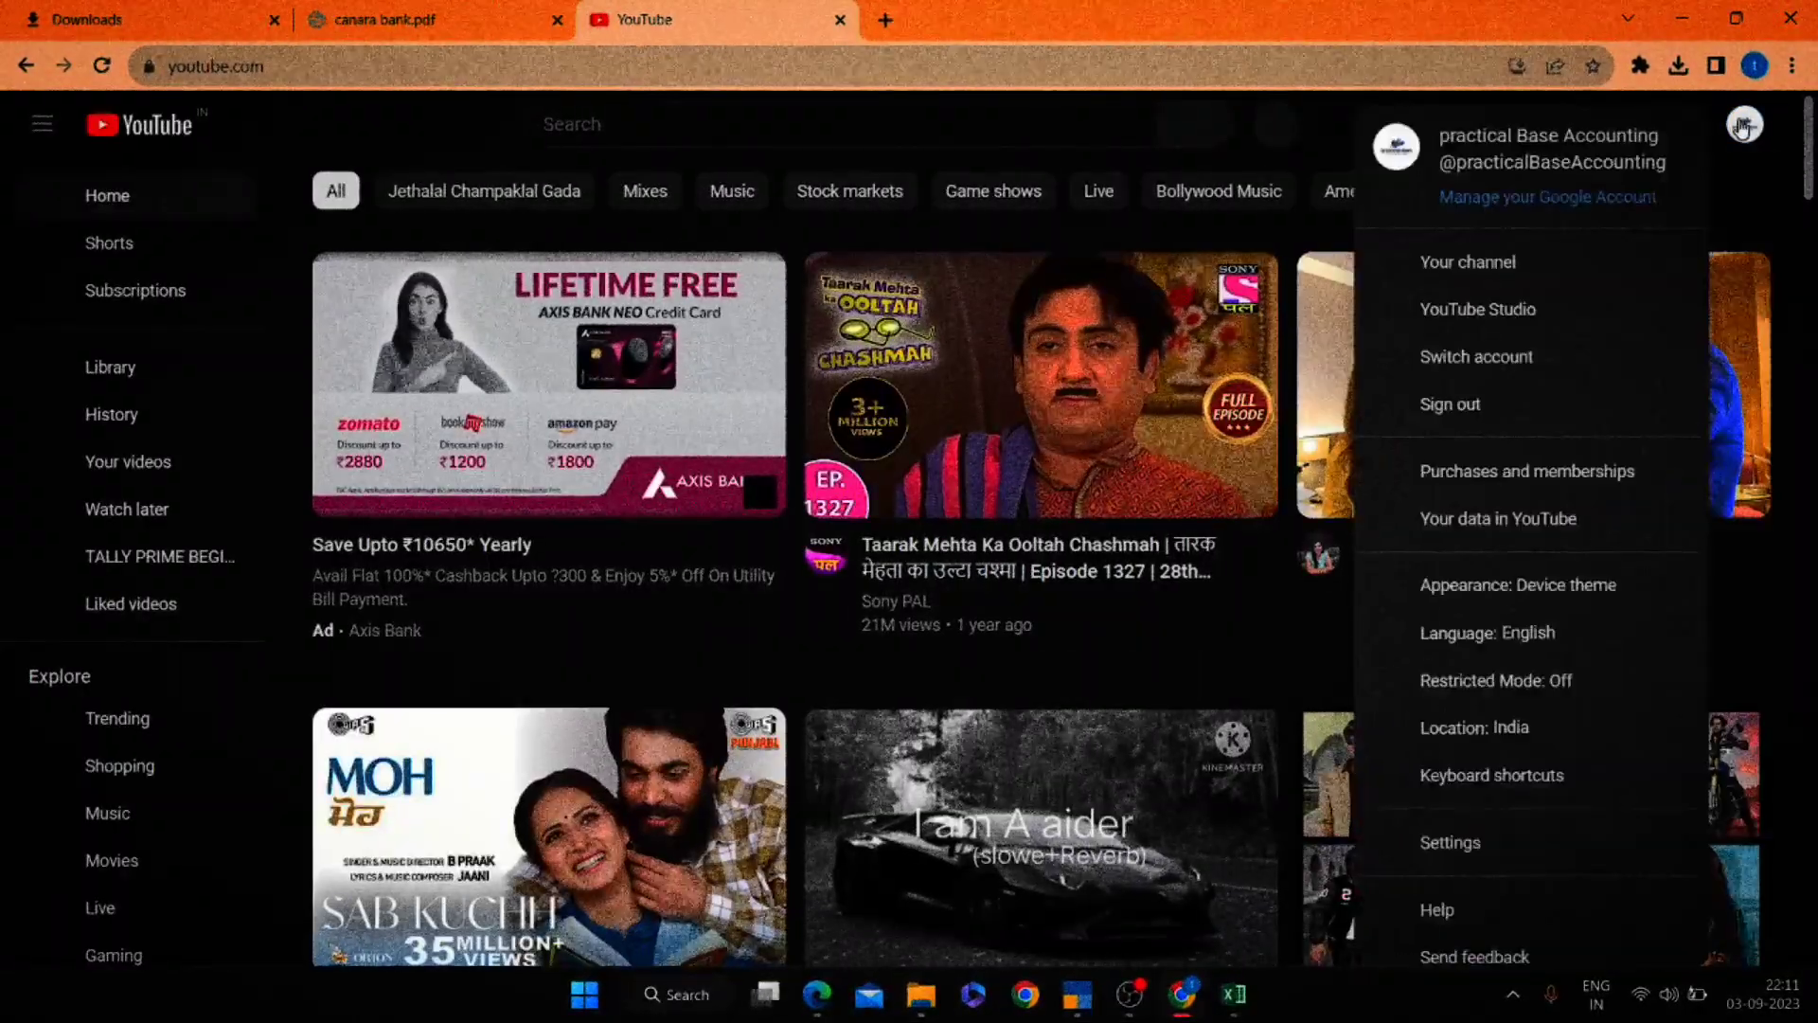
{"action": "left_click_drag", "start_coordinate": [1598, 254], "coordinate": [1575, 272]}
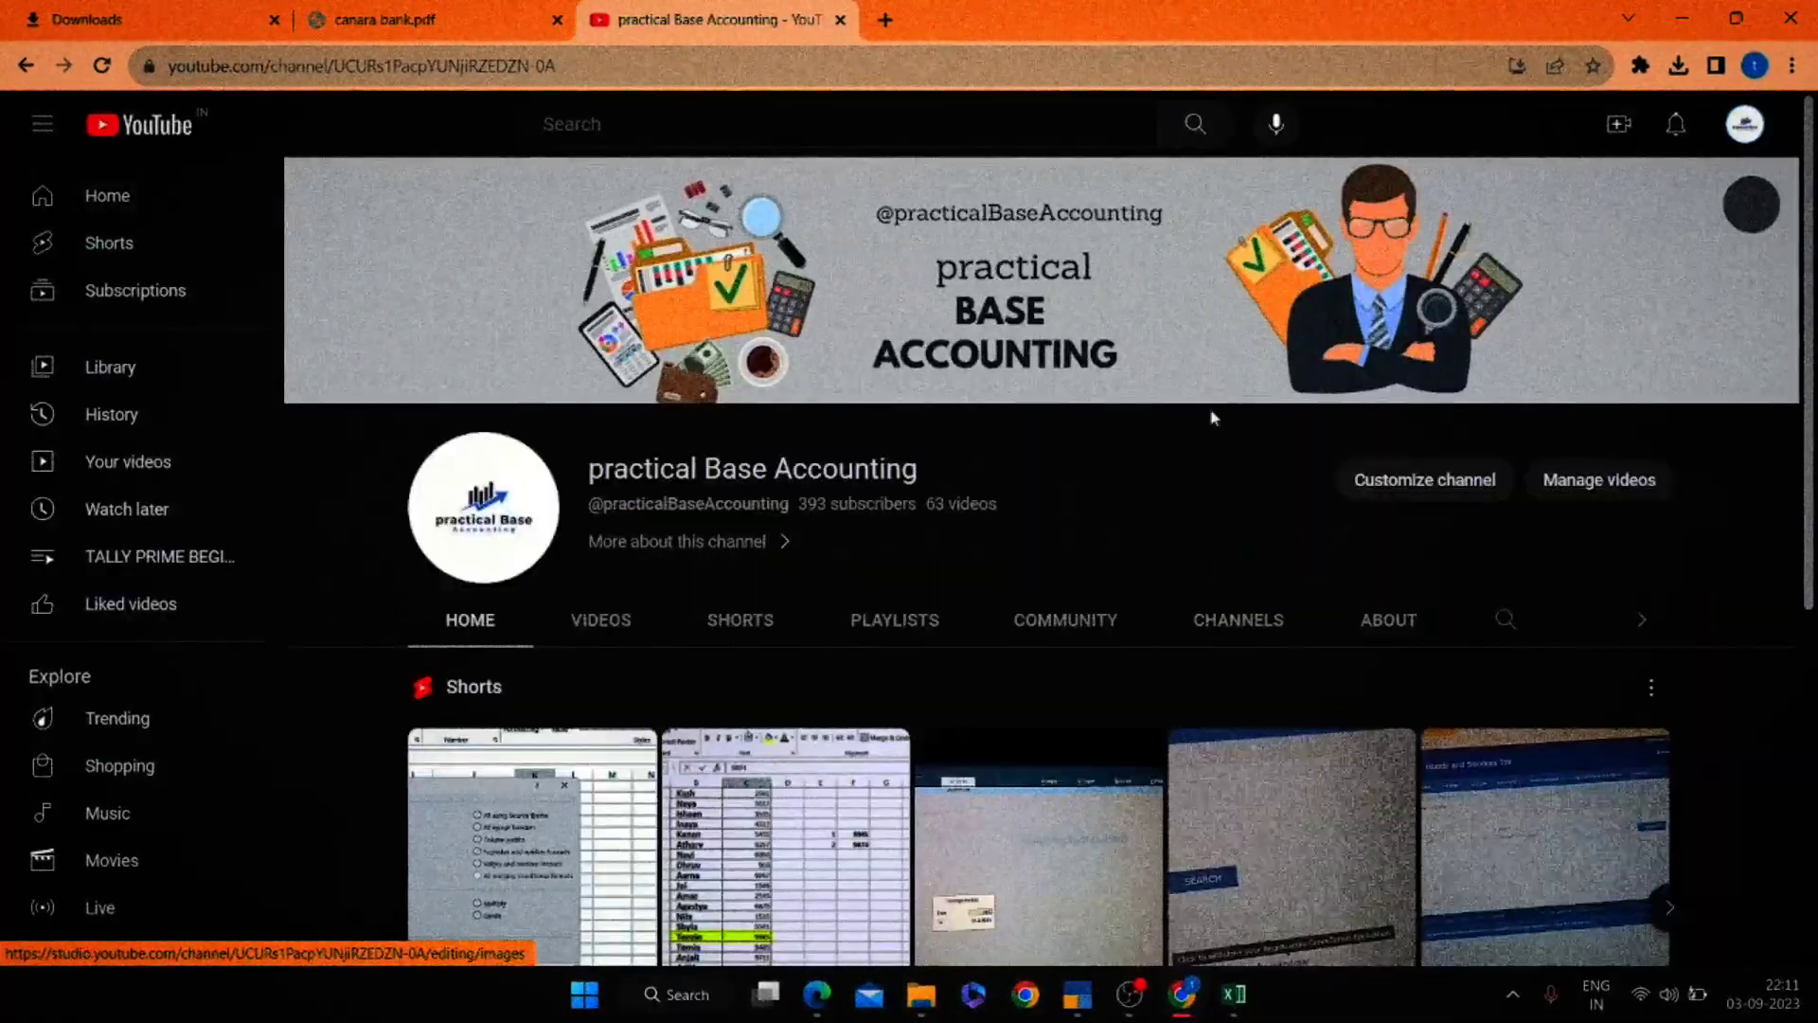
{"action": "scroll", "coordinate": [732, 394], "scroll_direction": "down", "scroll_amount": 2}
{"action": "left_click", "coordinate": [598, 398]}
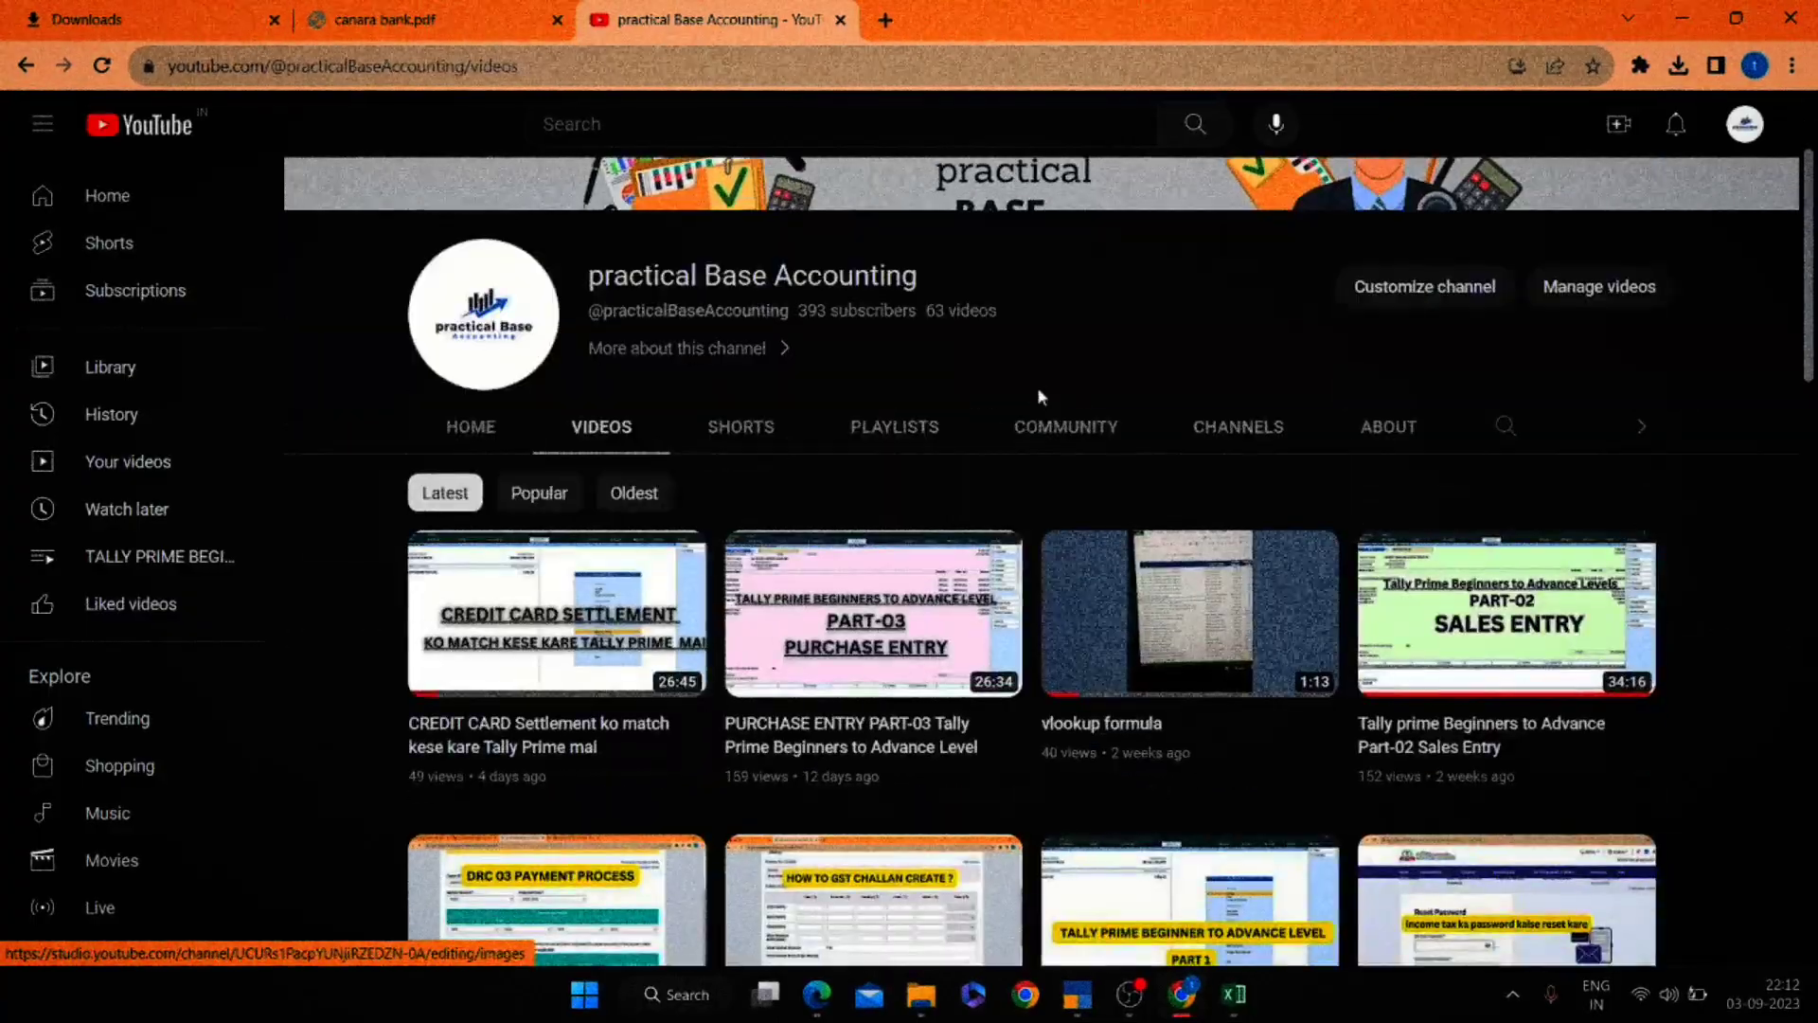
{"action": "mouse_move", "coordinate": [579, 604]}
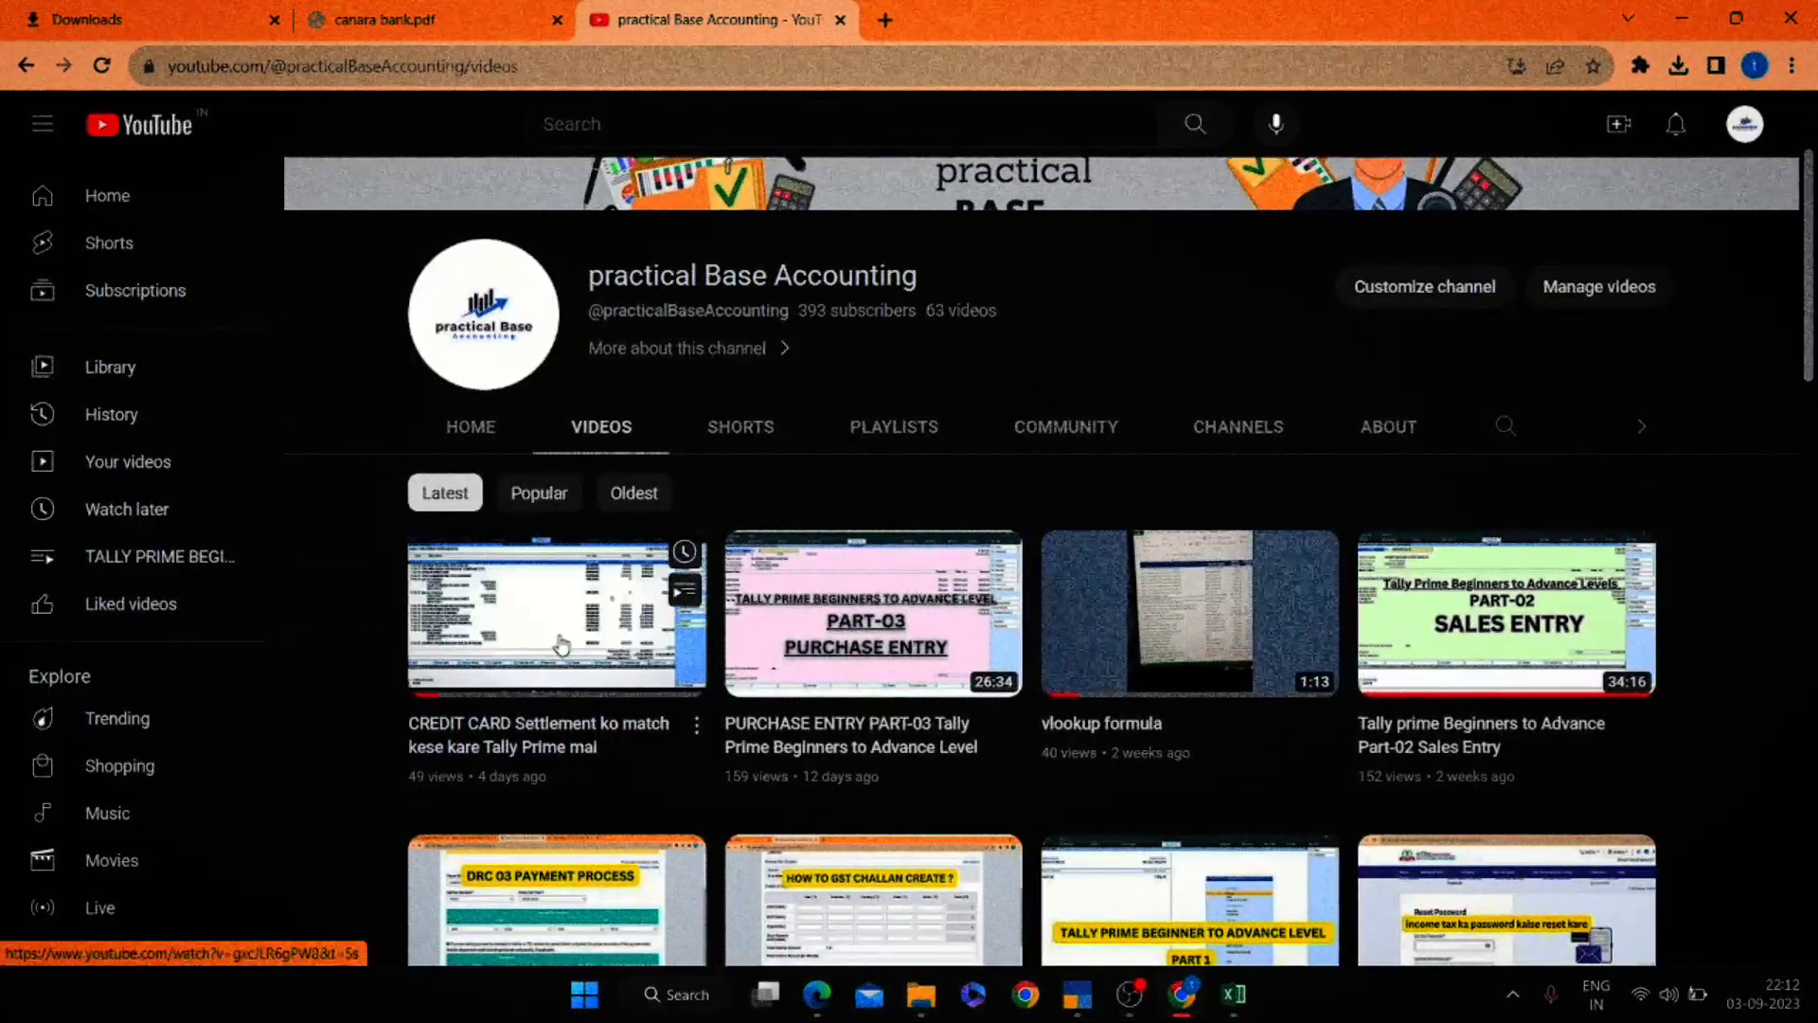
{"action": "key", "text": "alt+Tab"}
{"action": "key", "text": "Up"}
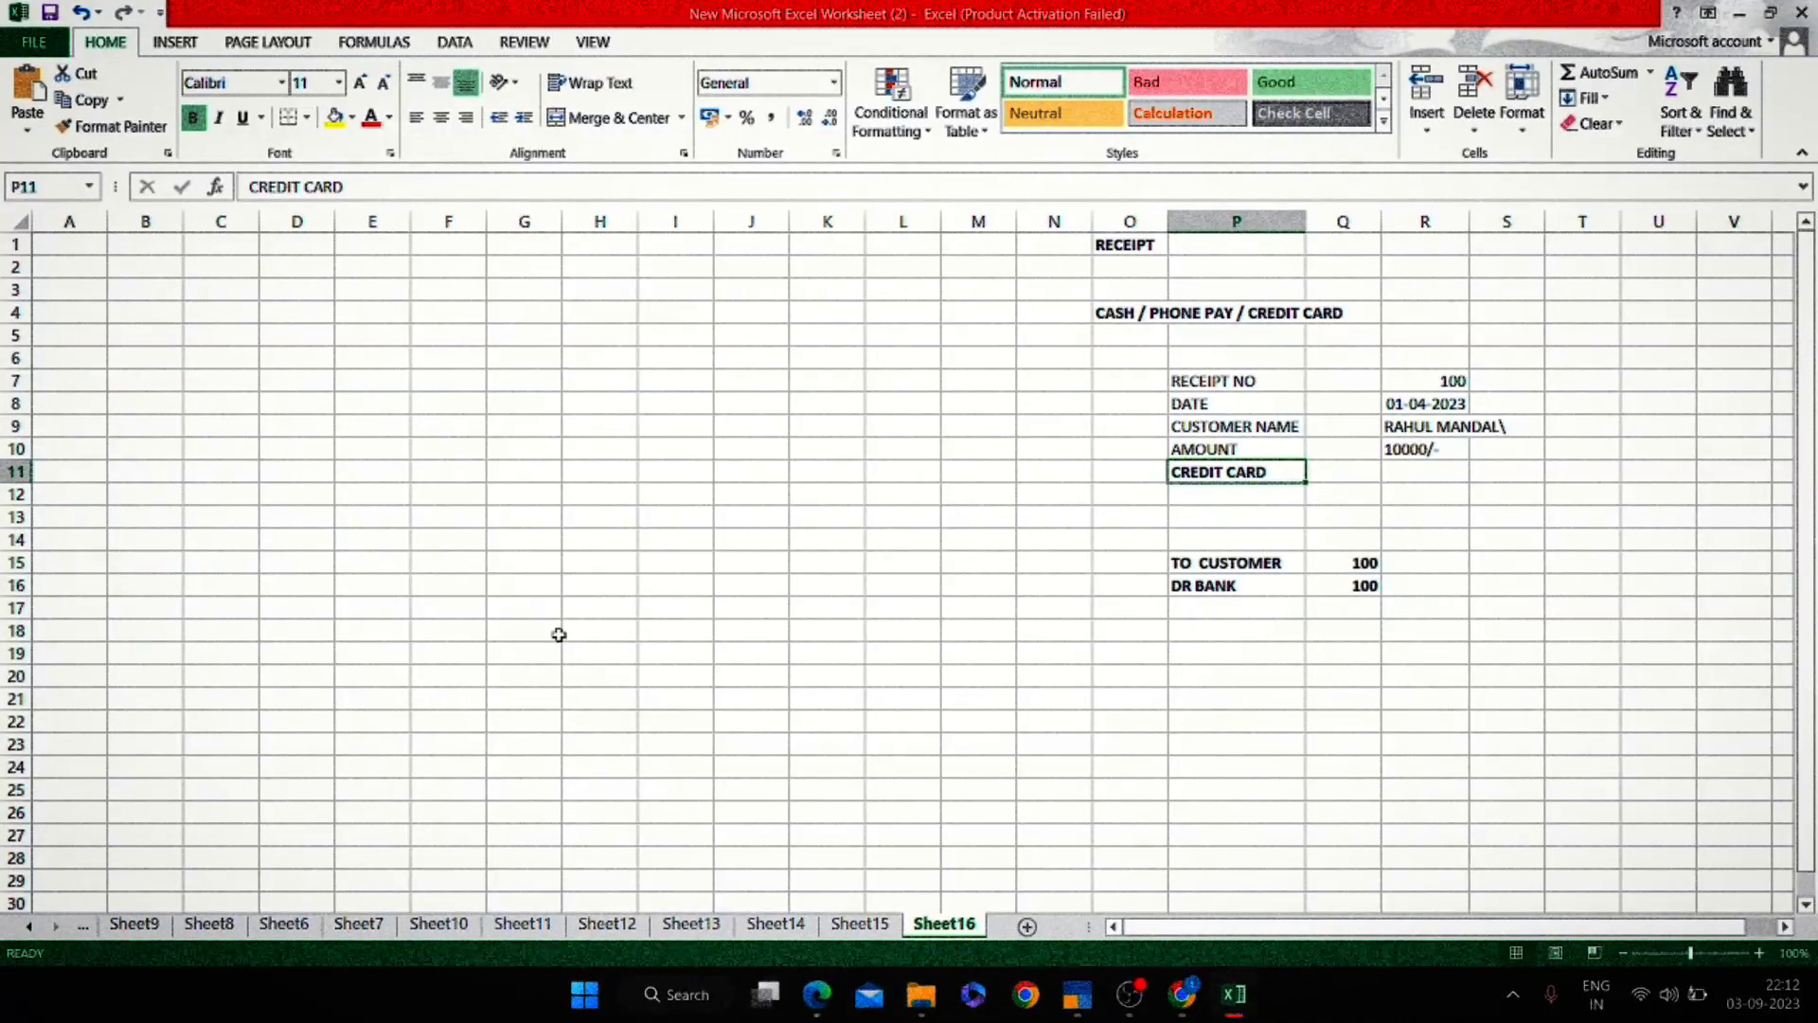
In TallyPrime, open the Ledger report for the customer's ledger and show its vouchers.
{"action": "key", "text": "Down"}
{"action": "key", "text": "Down"}
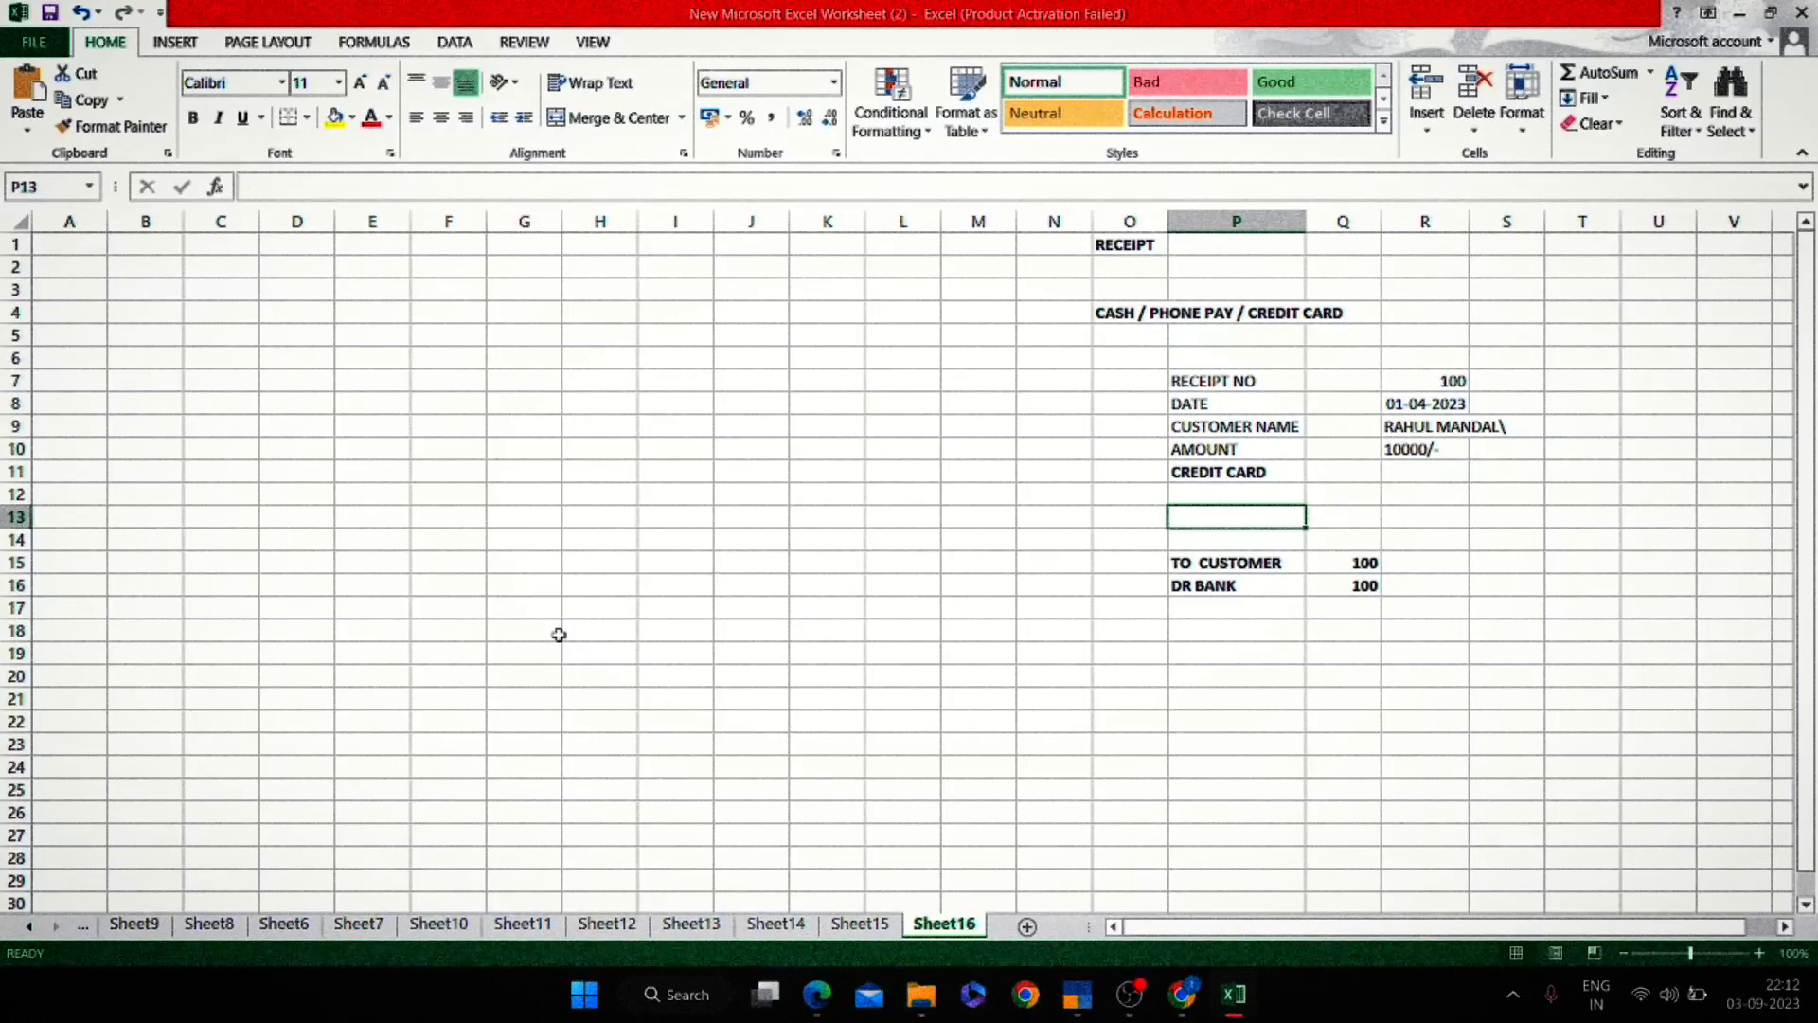
{"action": "key", "text": "Up"}
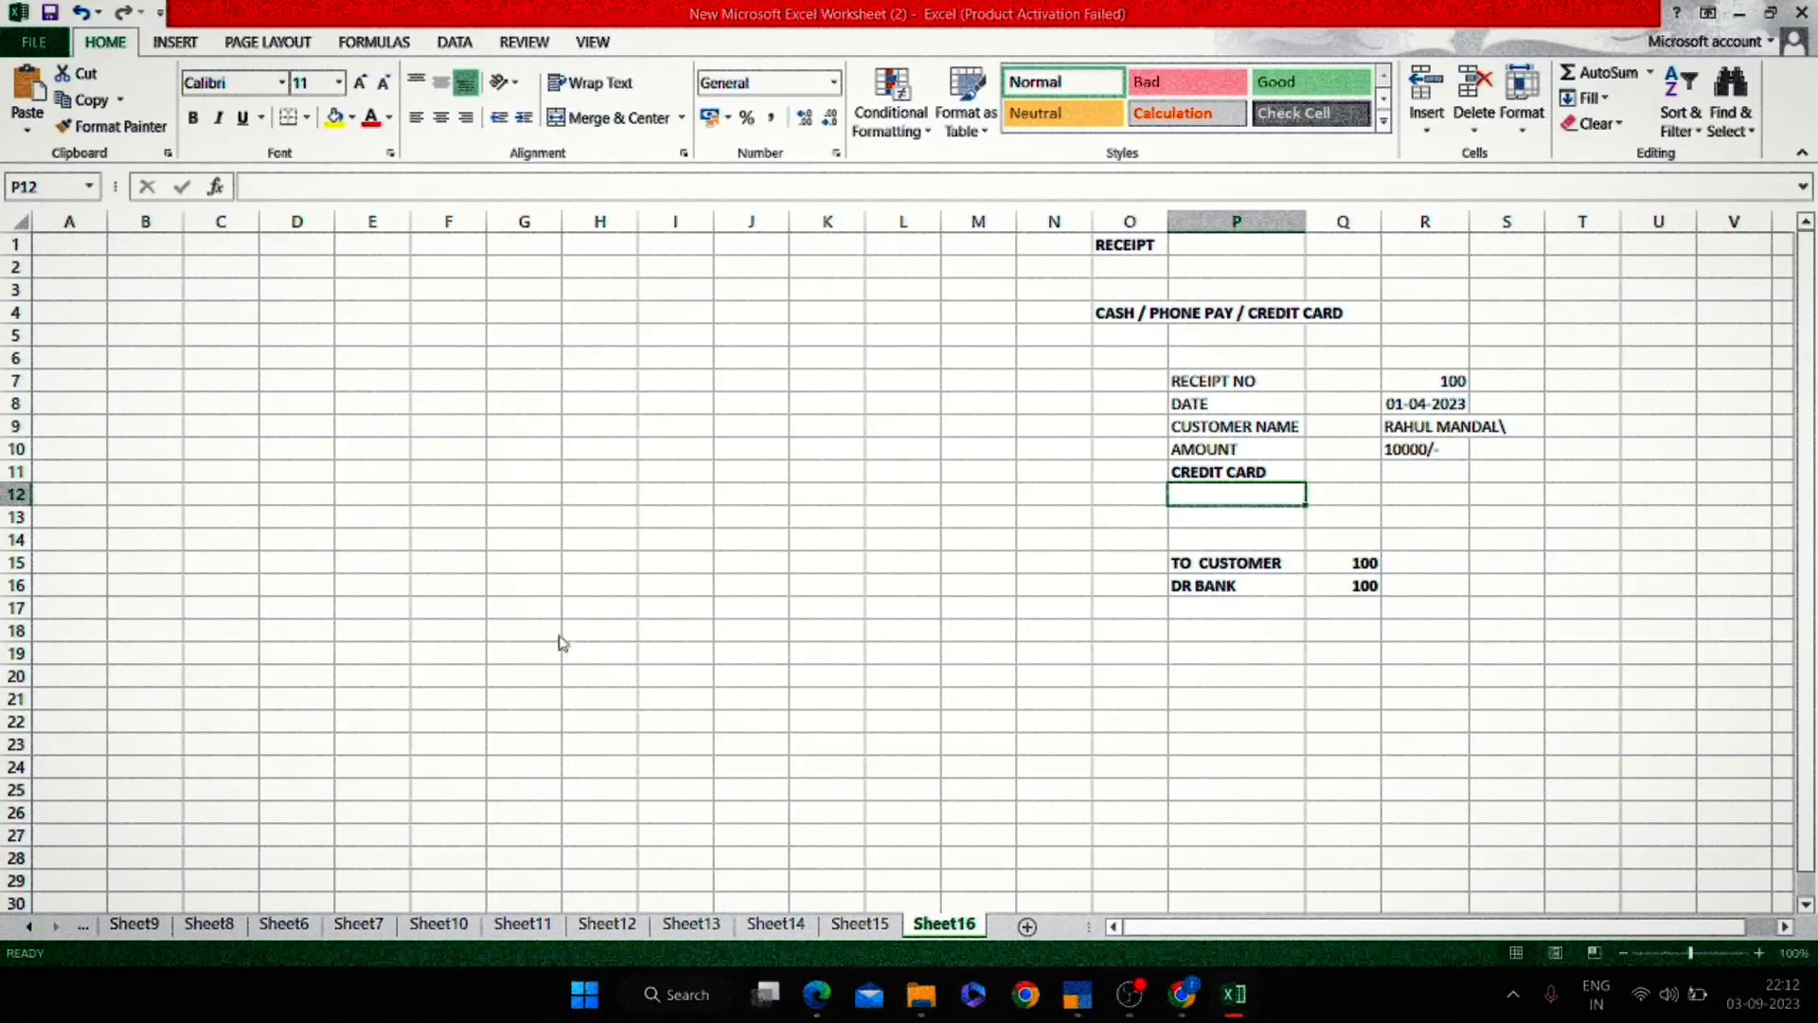
{"action": "key", "text": "alt+Tab"}
{"action": "key", "text": "alt+Tab"}
{"action": "key", "text": "Escape"}
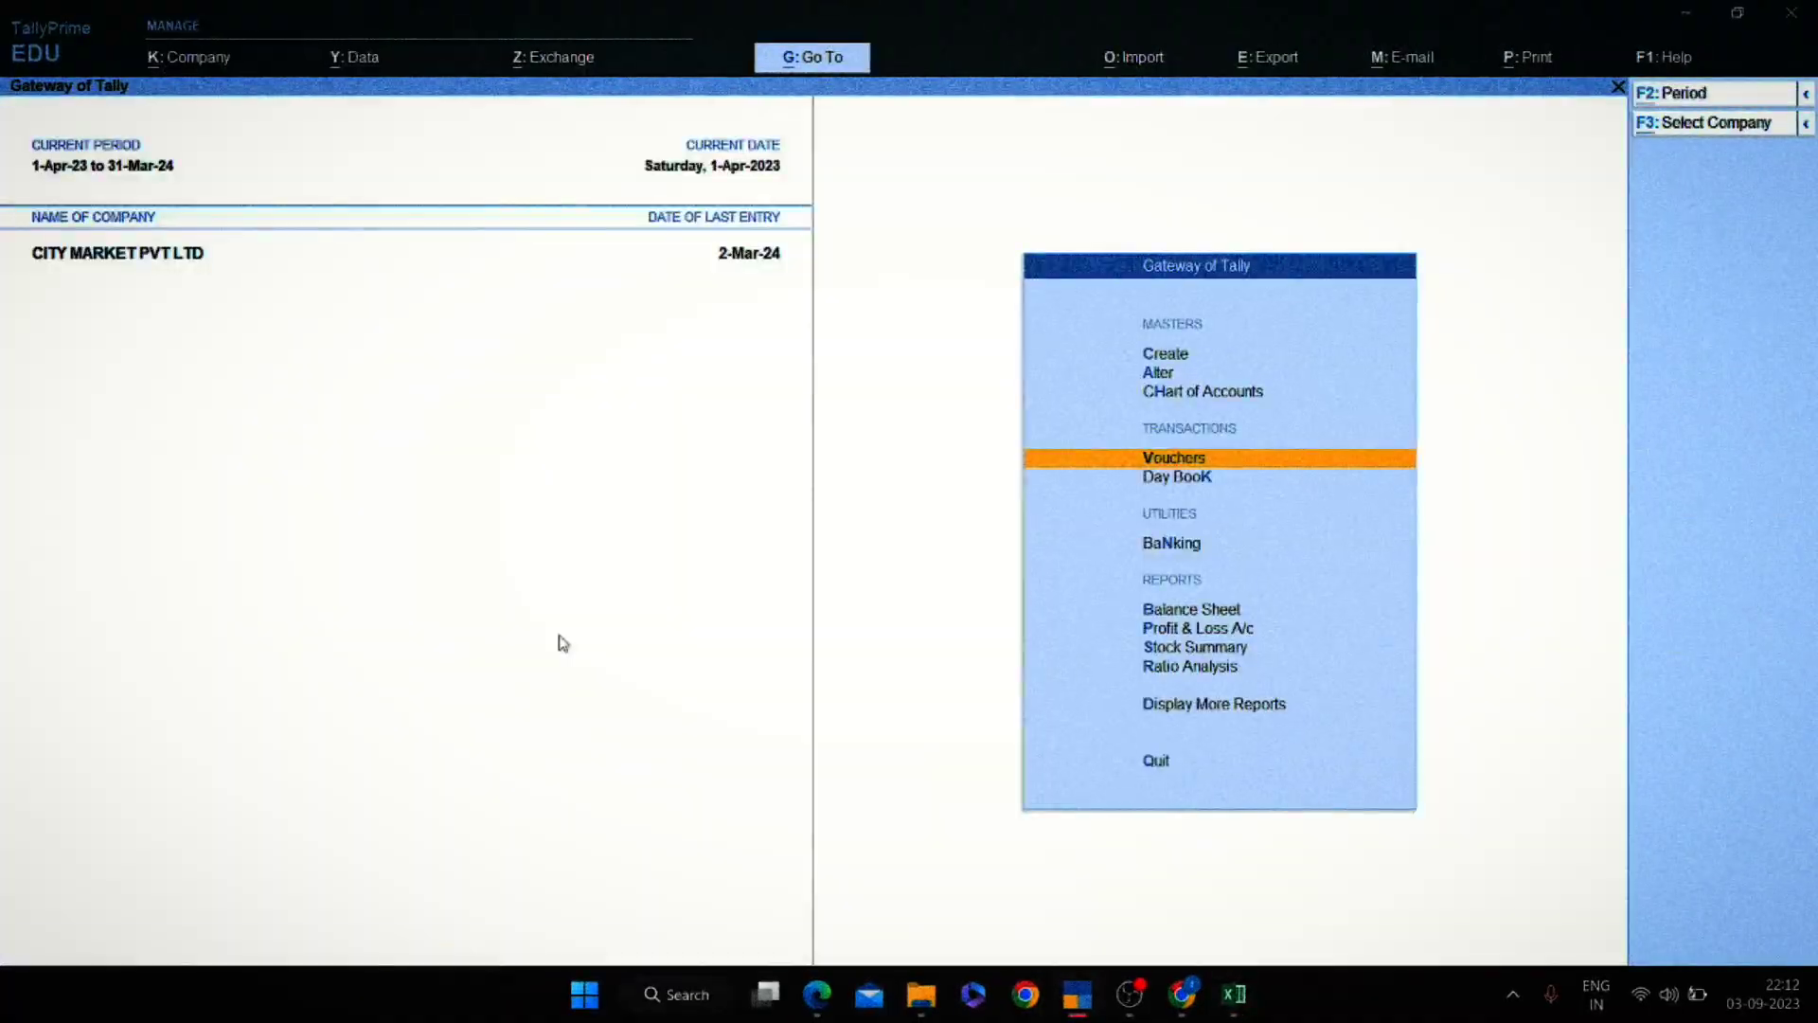
{"action": "key", "text": "alt+F2"}
{"action": "key", "text": "Return"}
{"action": "key", "text": "Return"}
{"action": "type", "text": "dalrahul"}
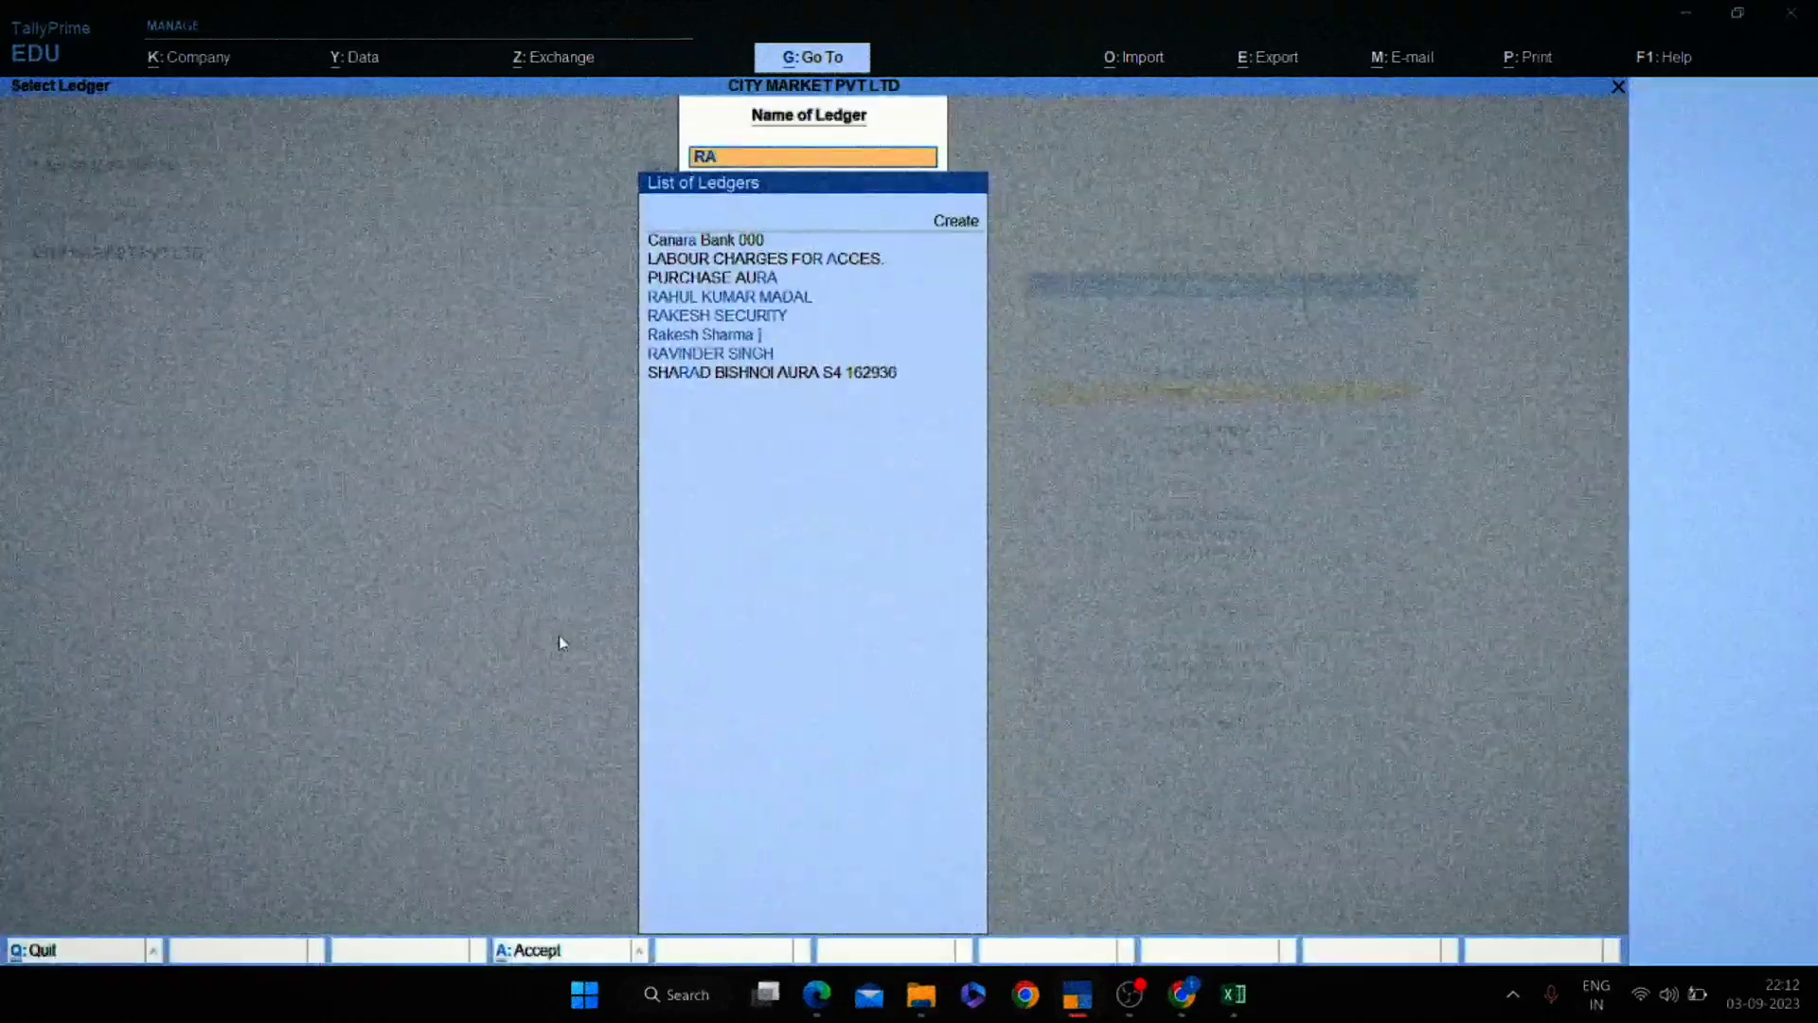
{"action": "key", "text": "Return"}
{"action": "key", "text": "alt+F2"}
{"action": "key", "text": "Return"}
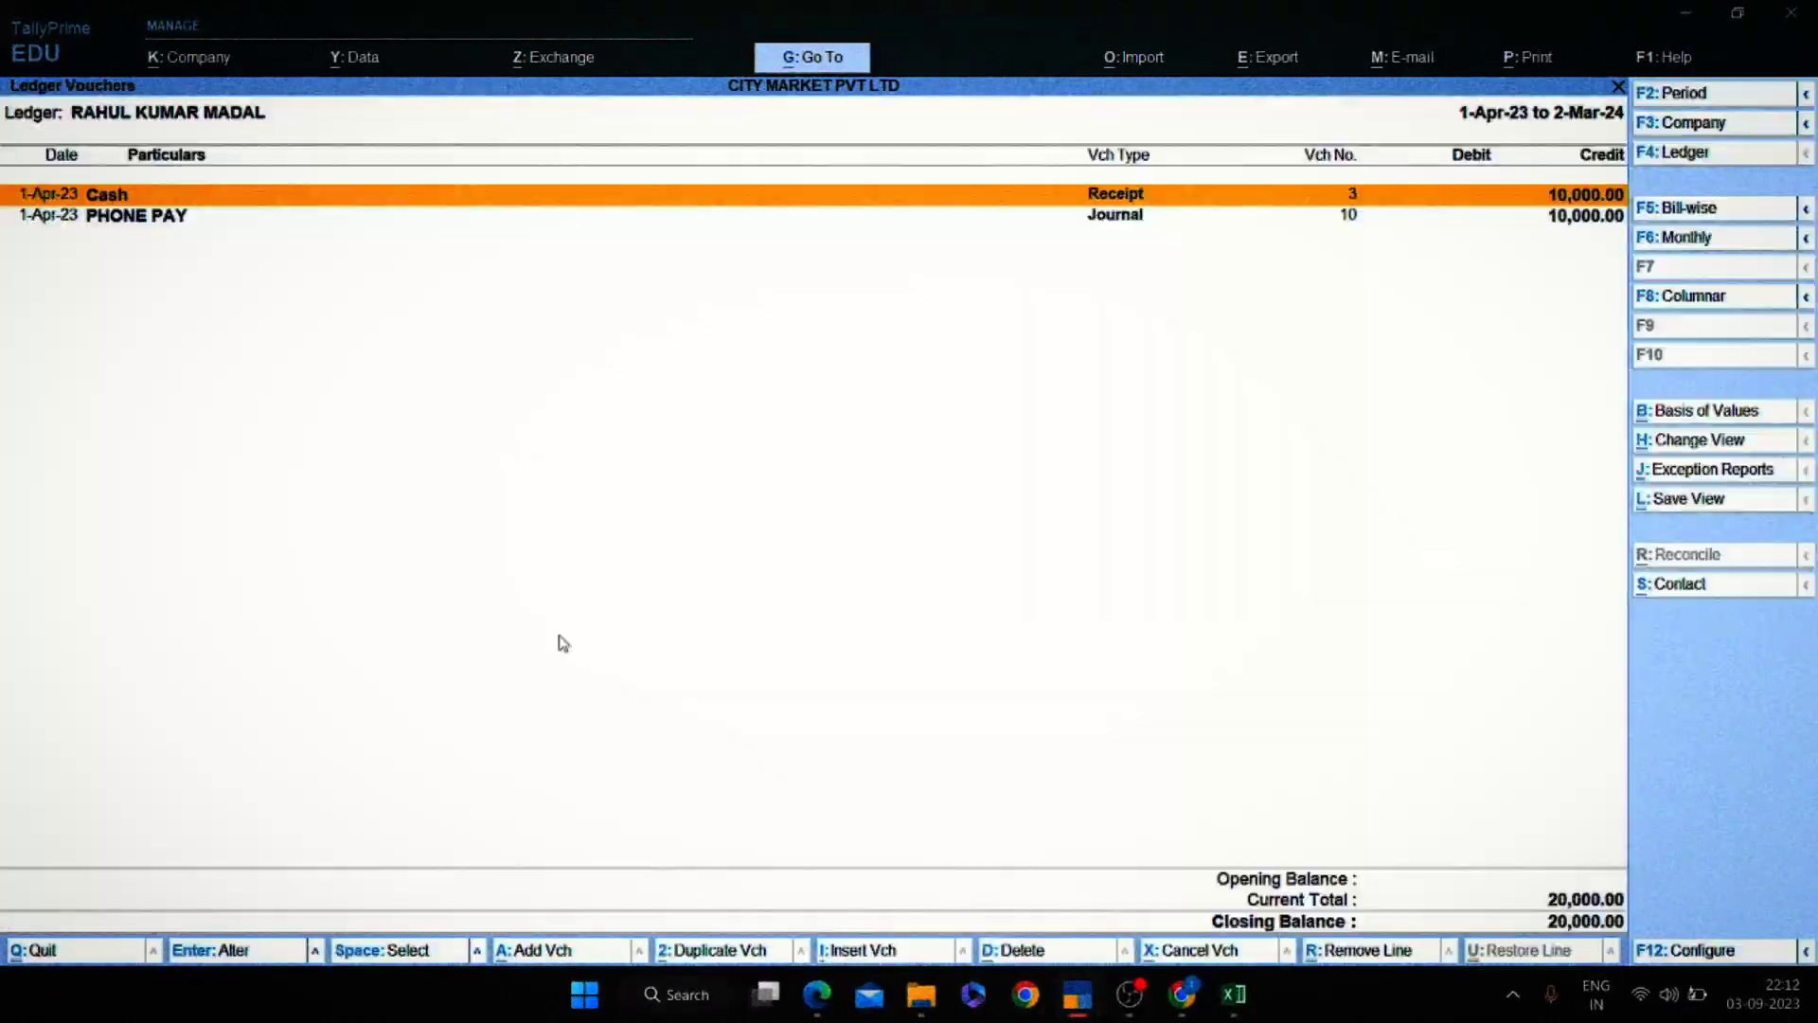
Inspect Cash receipt voucher No. 3 and PHONE PAY journal voucher No. 10 in the ledger.
{"action": "key", "text": "Return"}
{"action": "key", "text": "Escape"}
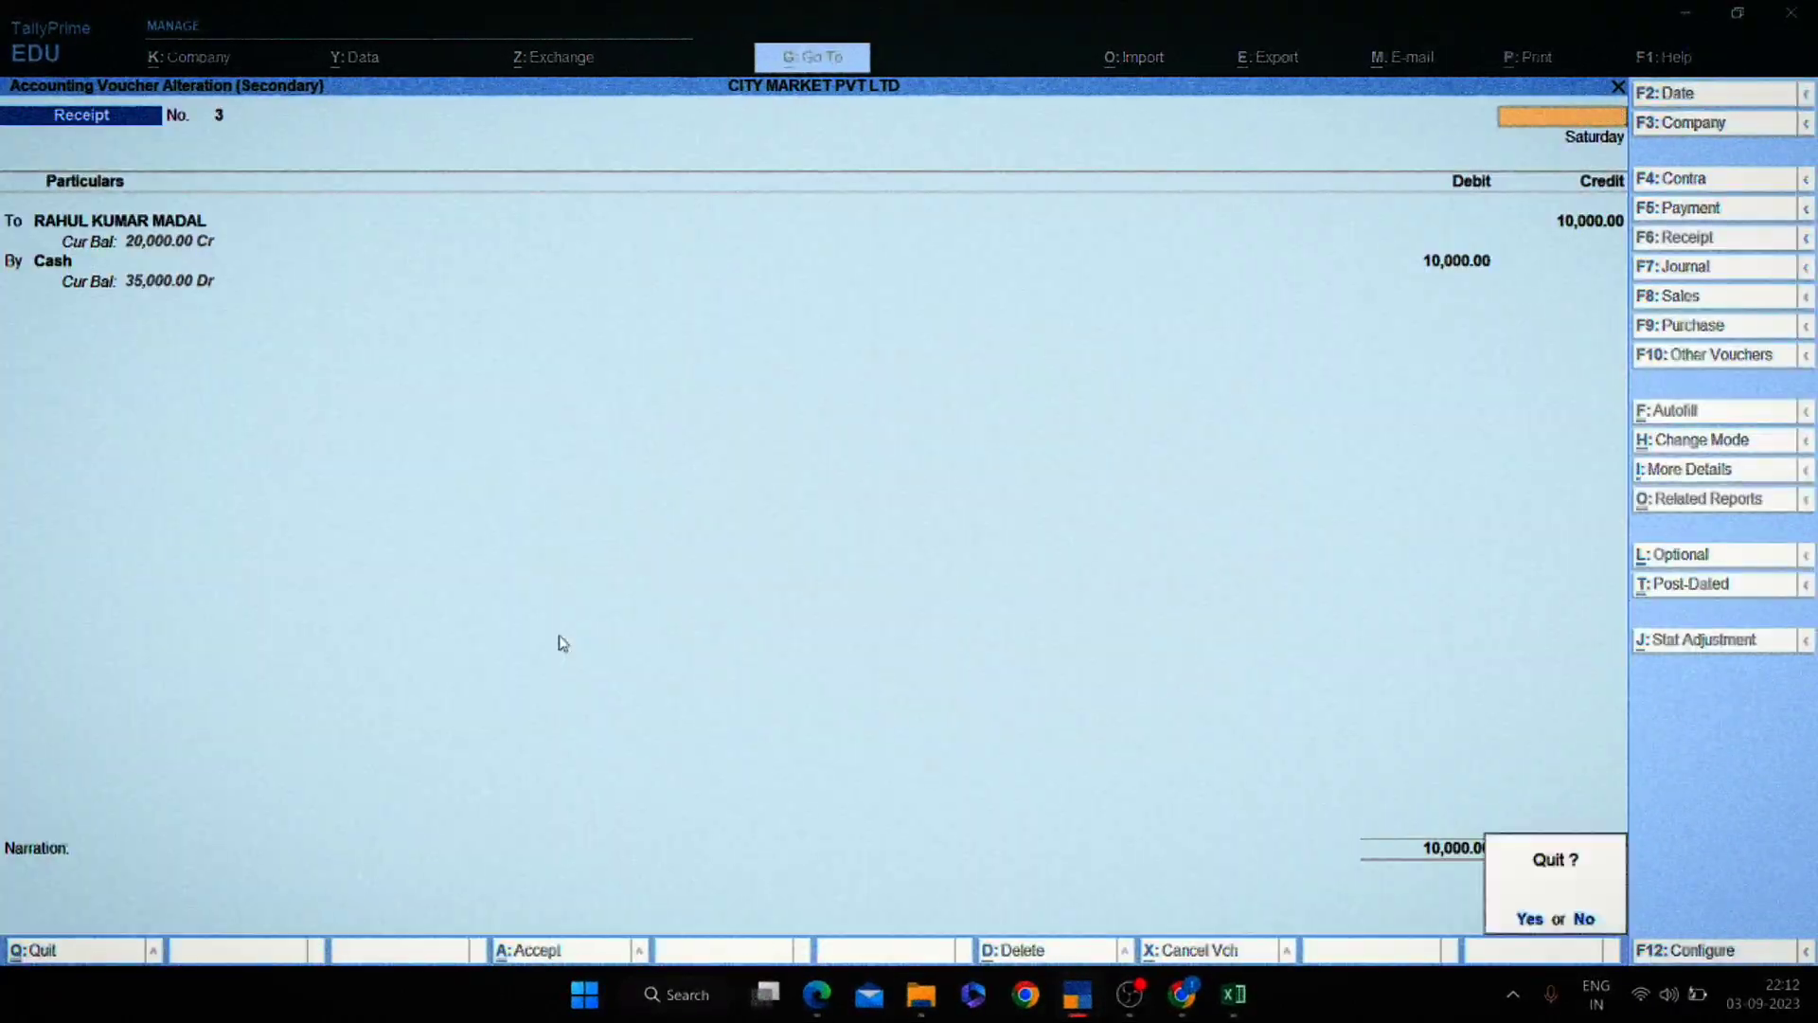
{"action": "key", "text": "Return"}
{"action": "key", "text": "Down"}
{"action": "key", "text": "Return"}
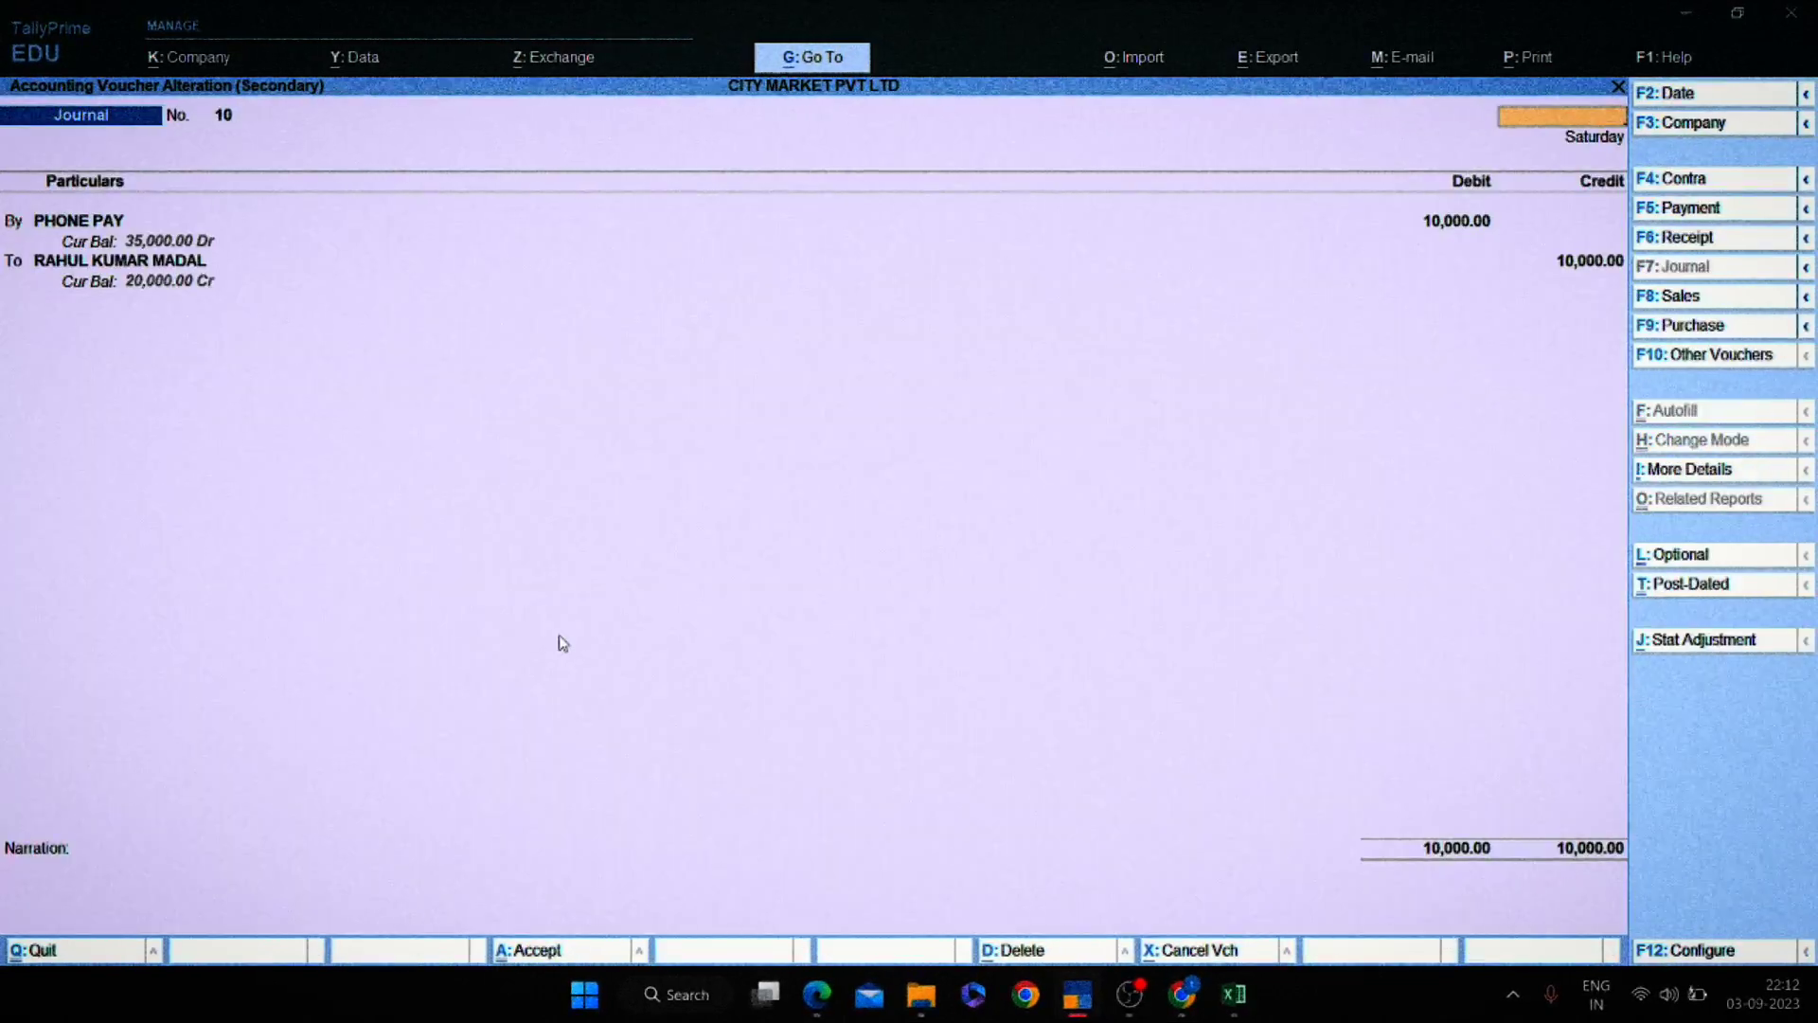
{"action": "key", "text": "Escape"}
{"action": "key", "text": "Return"}
{"action": "key", "text": "Escape"}
{"action": "key", "text": "Return"}
{"action": "key", "text": "F2"}
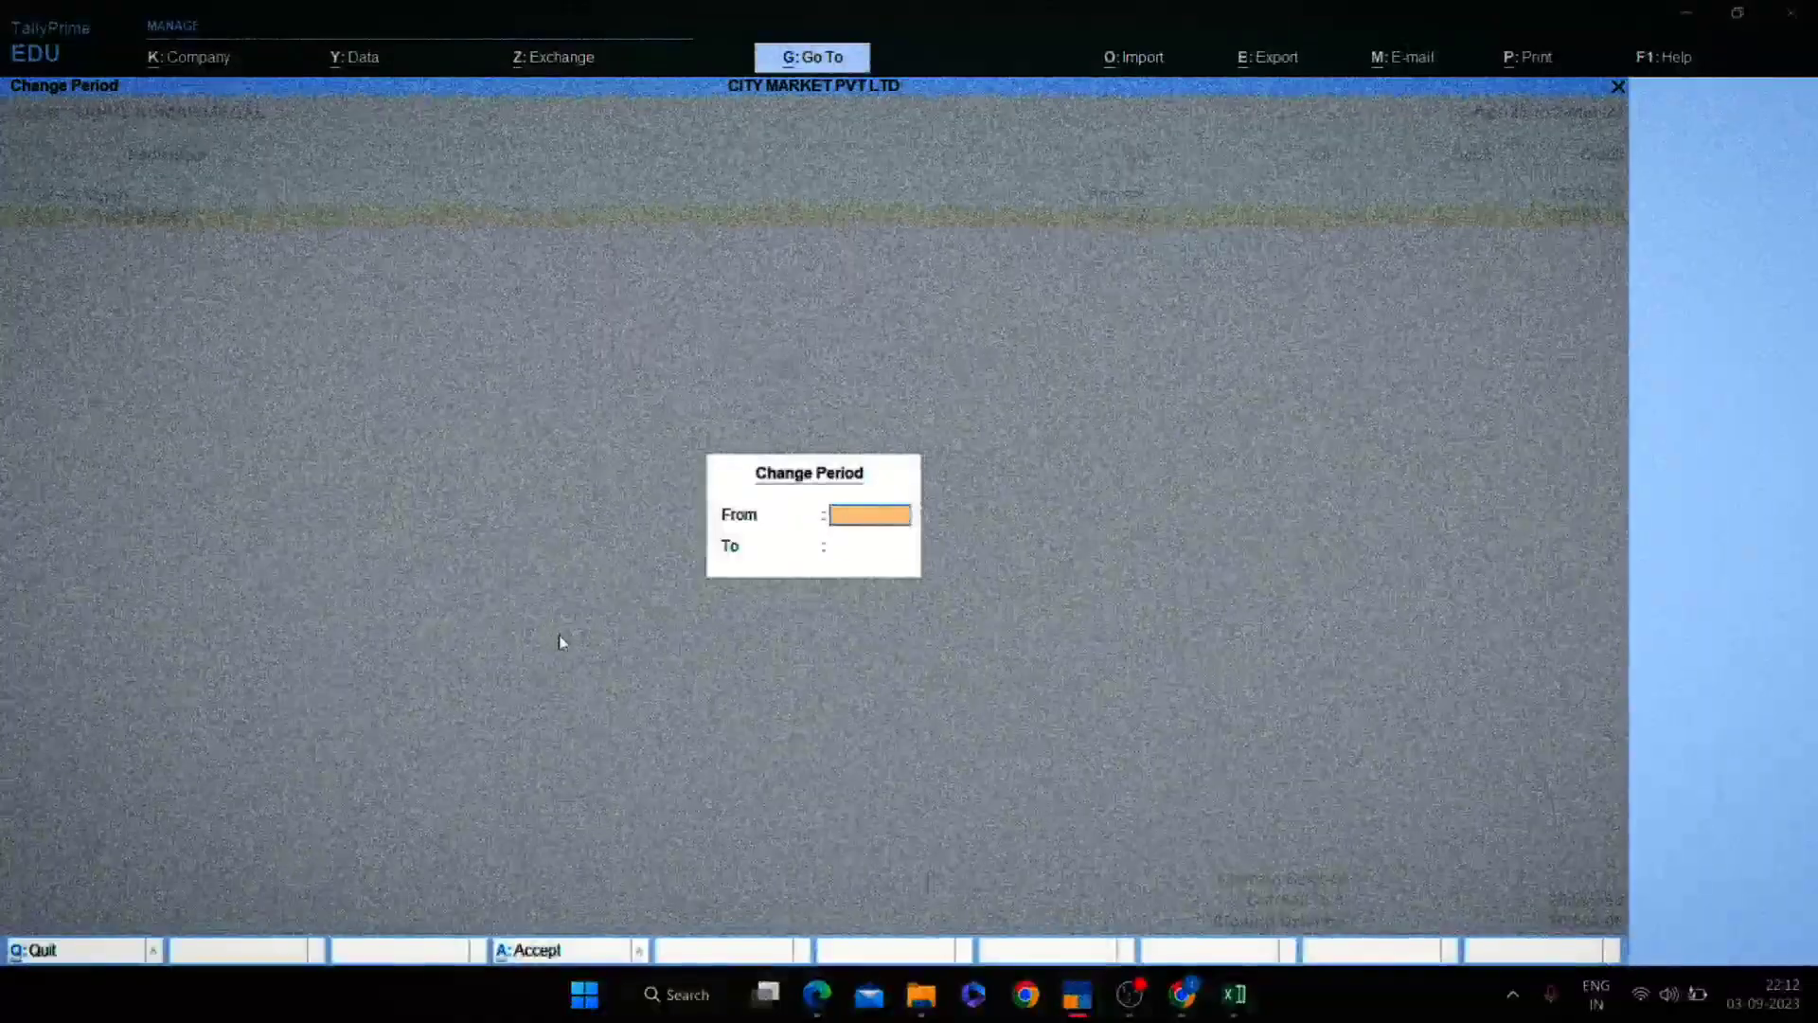
{"action": "key", "text": "Escape"}
{"action": "key", "text": "space"}
{"action": "key", "text": "space"}
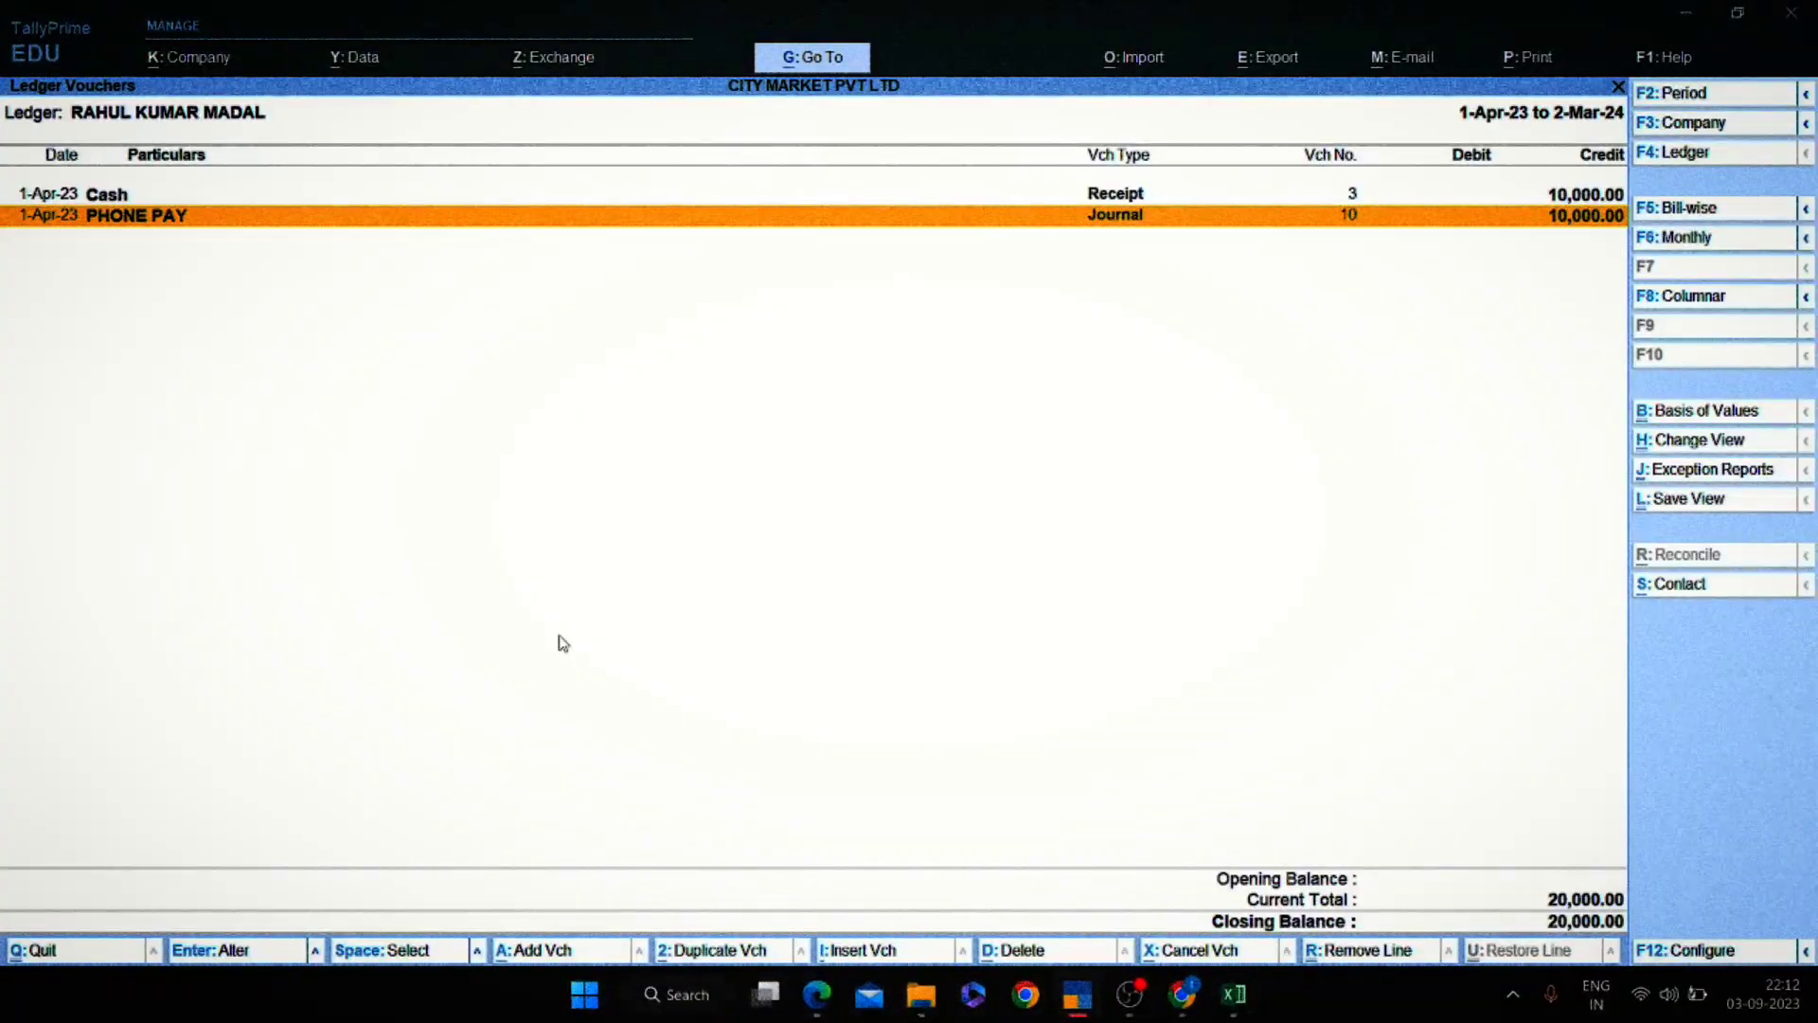
{"action": "key", "text": "alt+Tab"}
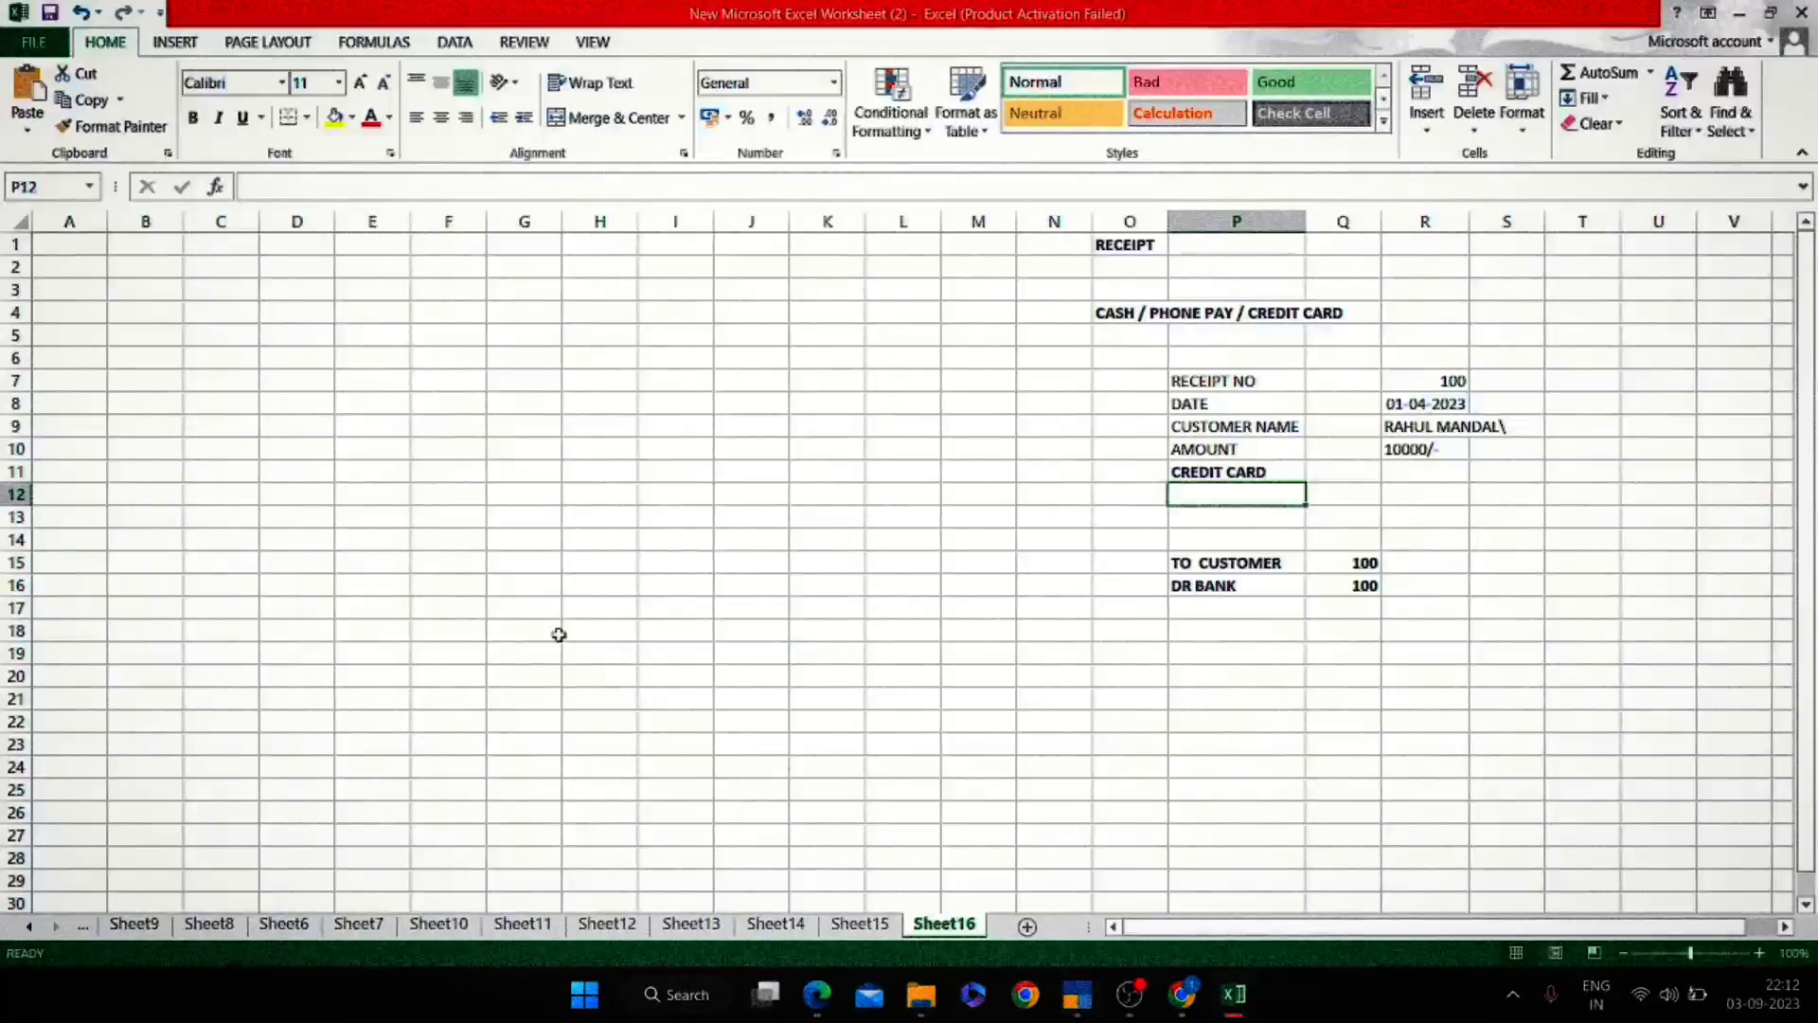
{"action": "key", "text": "alt+Tab"}
Switch the ledger report to PHONE PAY, mark its entries, then return to Excel.
{"action": "key", "text": "F4"}
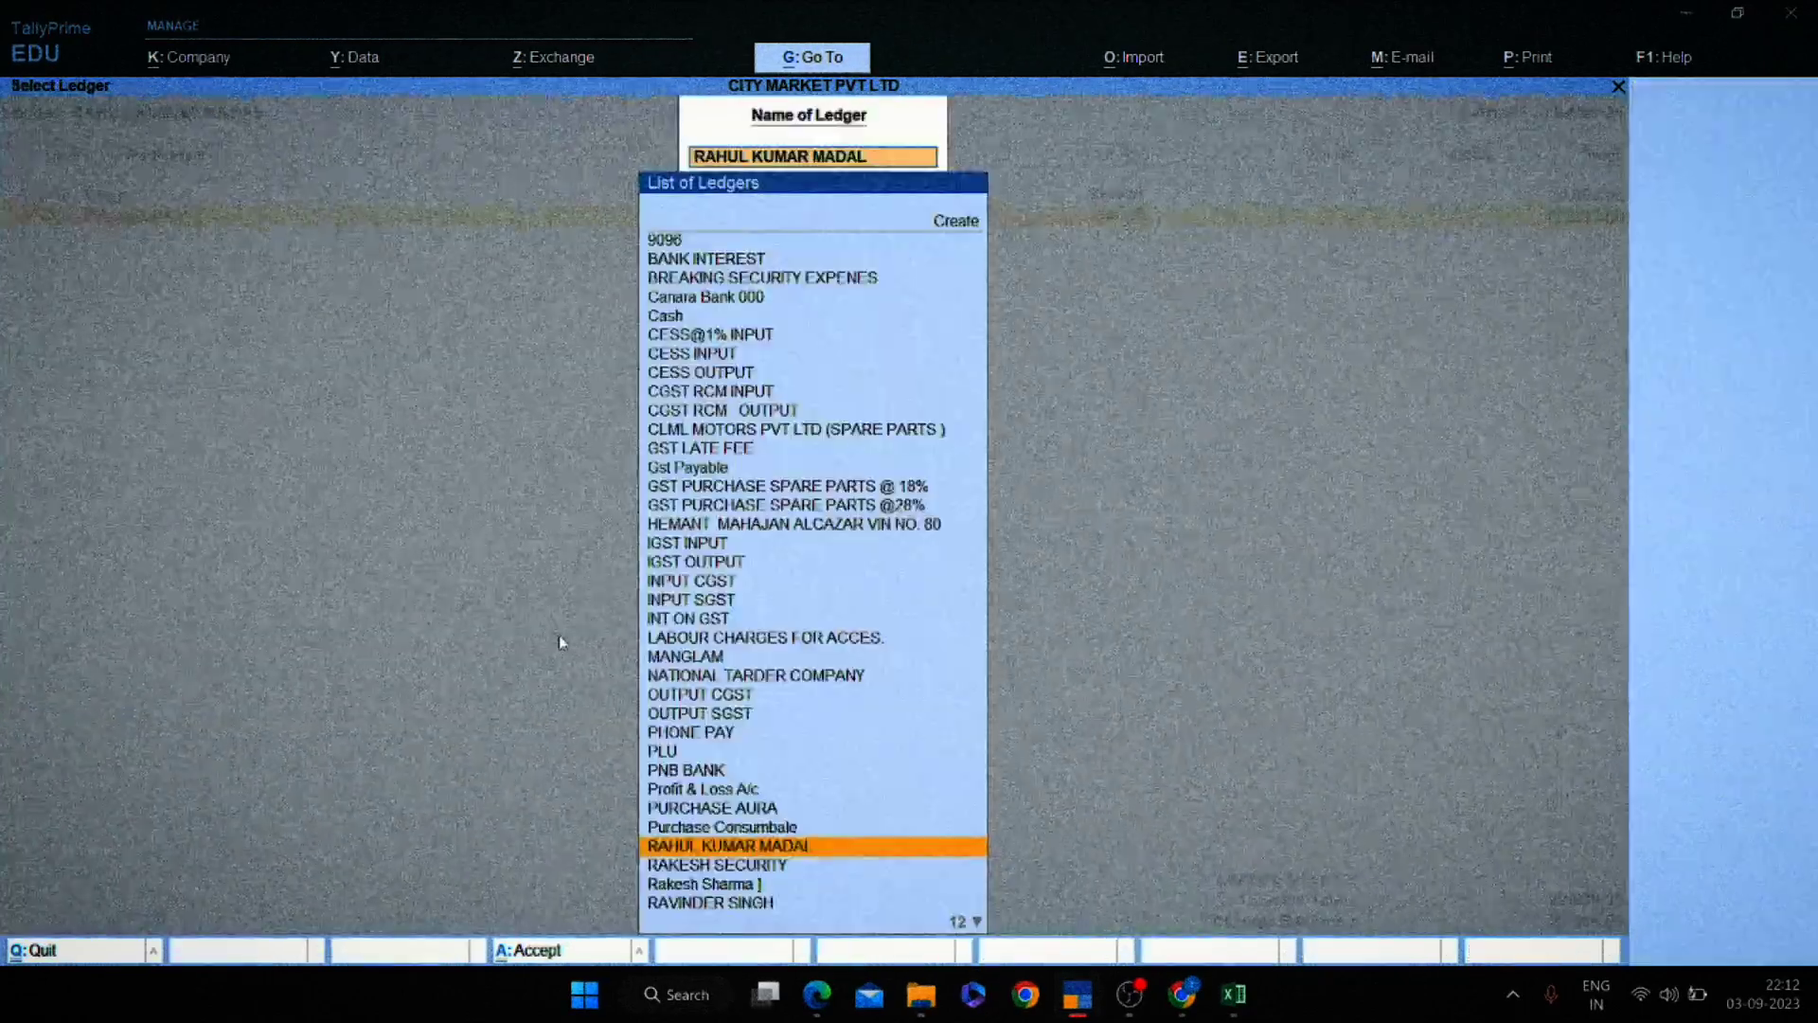
{"action": "type", "text": "PHONE"}
{"action": "key", "text": "Return"}
{"action": "key", "text": "F2"}
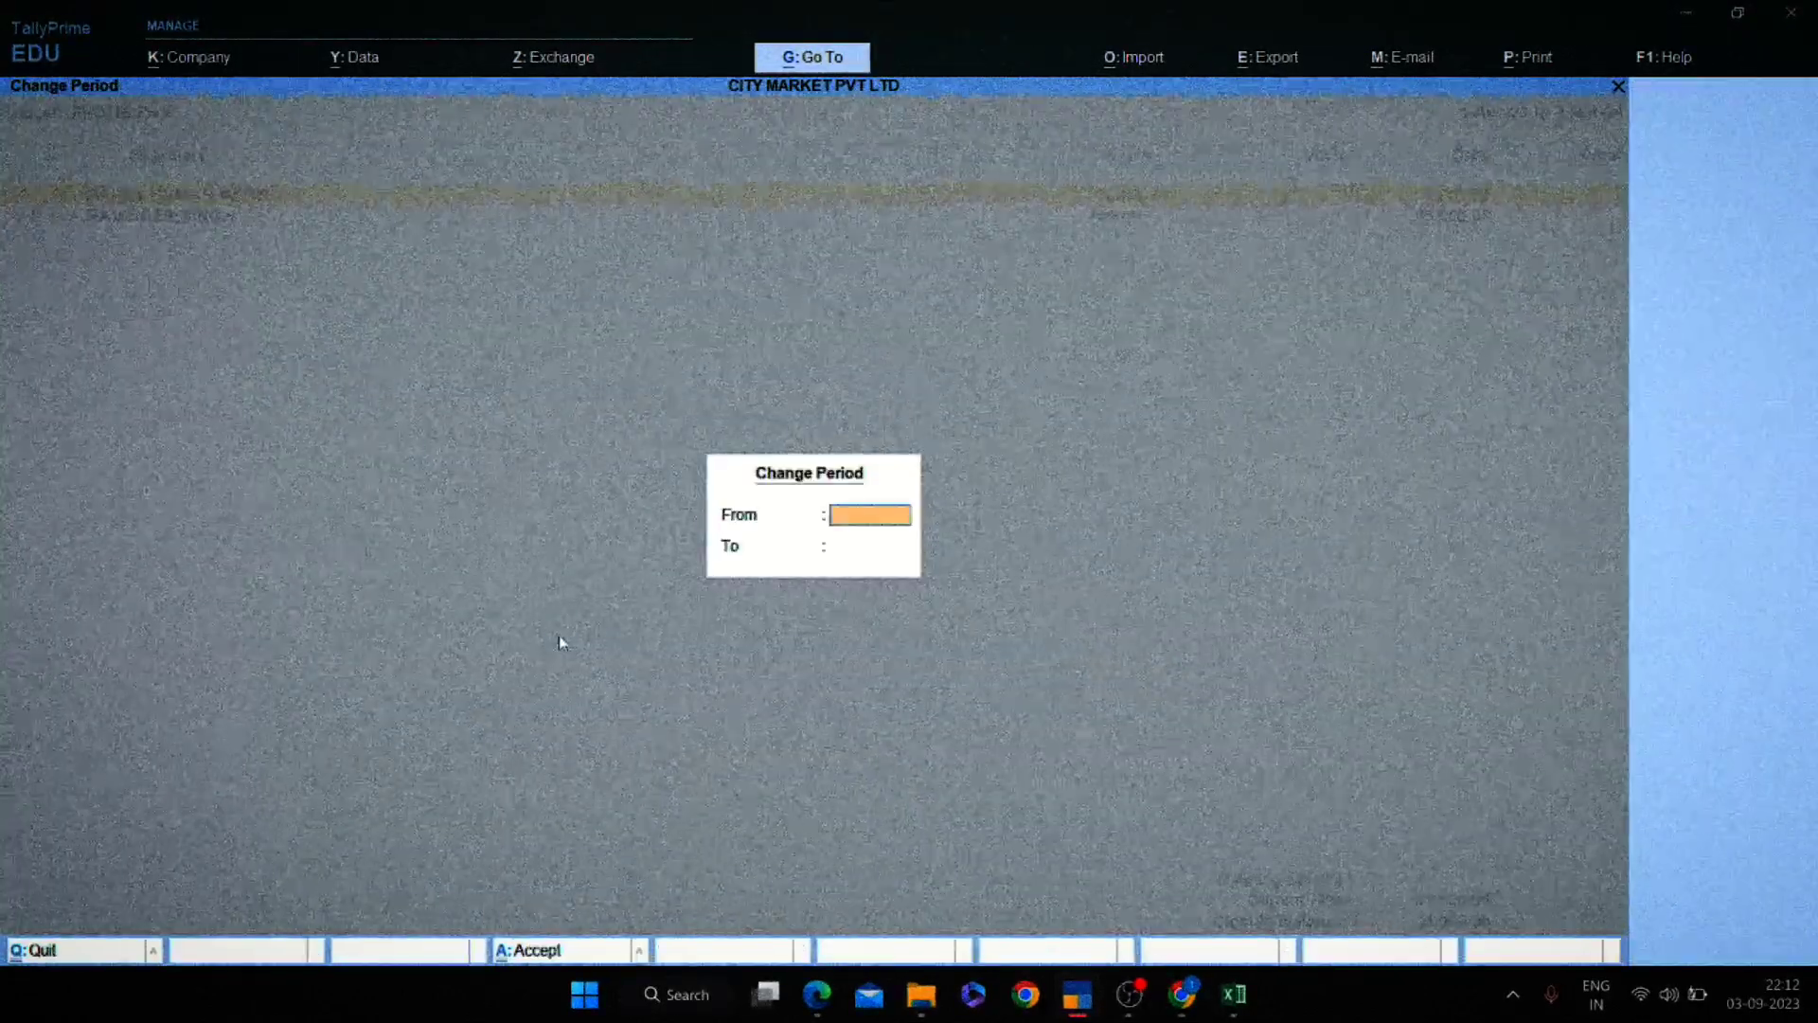
{"action": "key", "text": "Escape"}
{"action": "key", "text": "space"}
{"action": "key", "text": "space"}
{"action": "key", "text": "Up"}
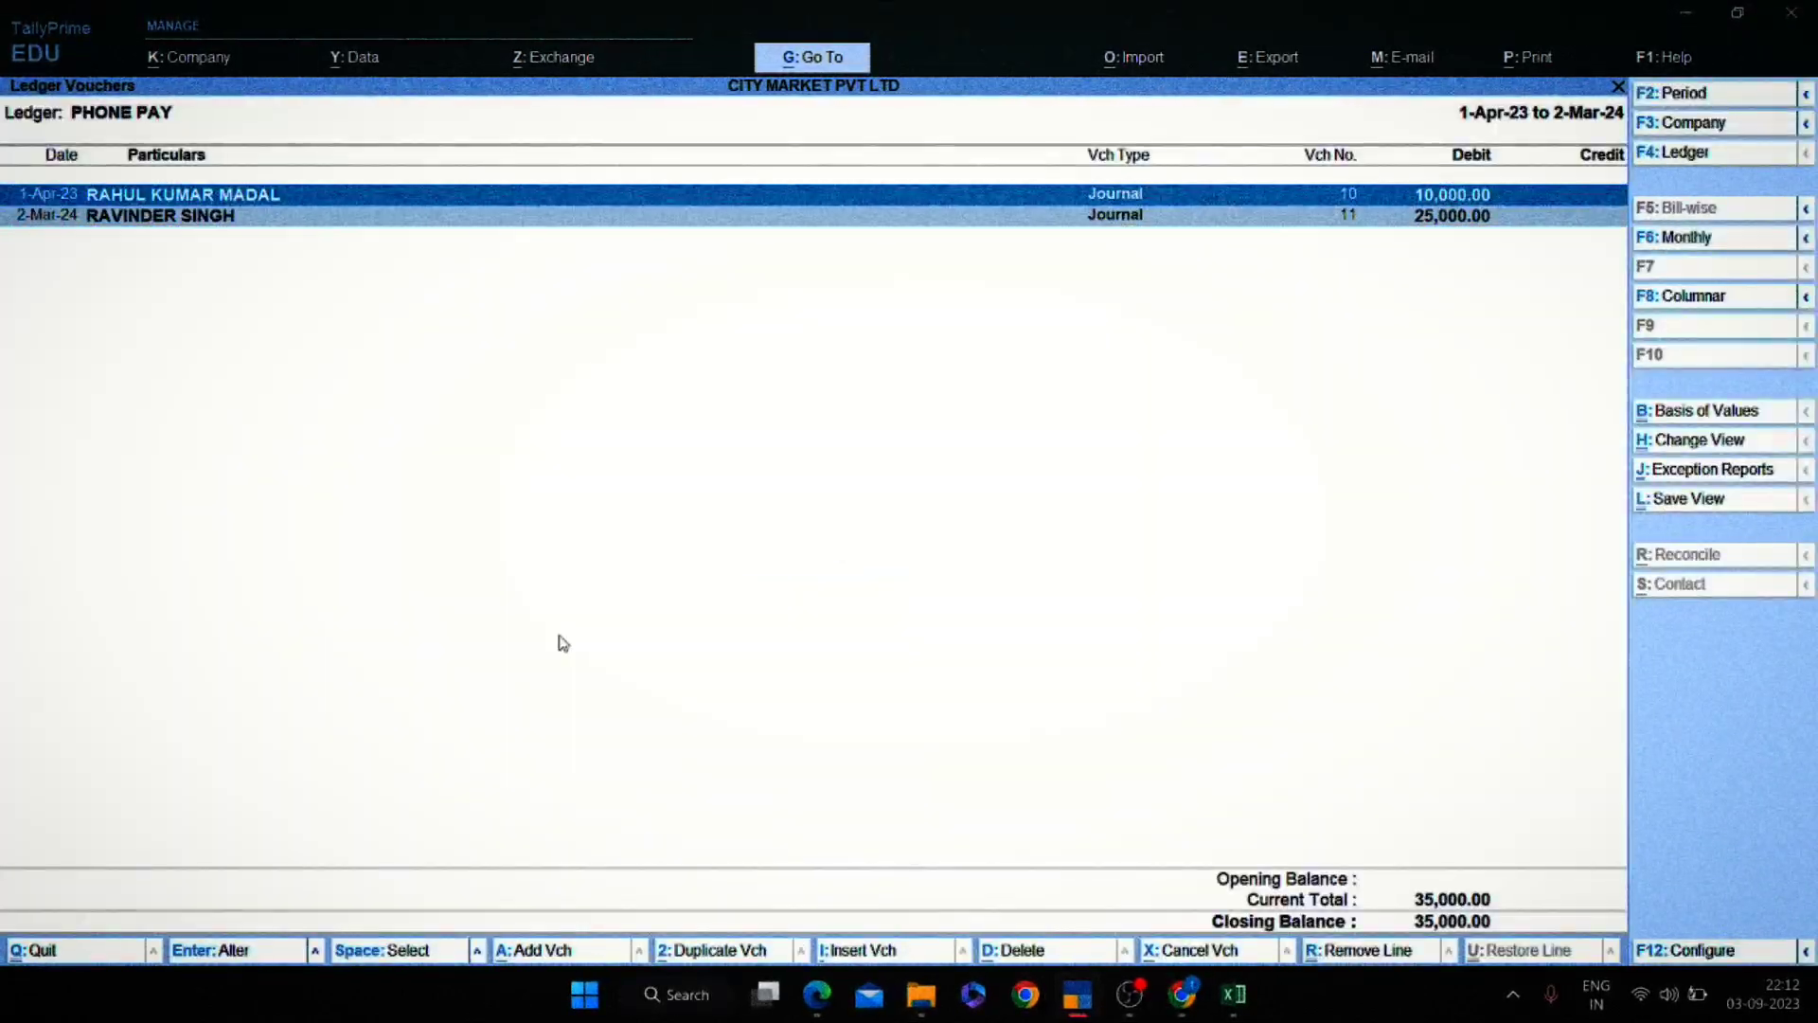
{"action": "key", "text": "space"}
{"action": "key", "text": "space"}
{"action": "key", "text": "alt+Tab"}
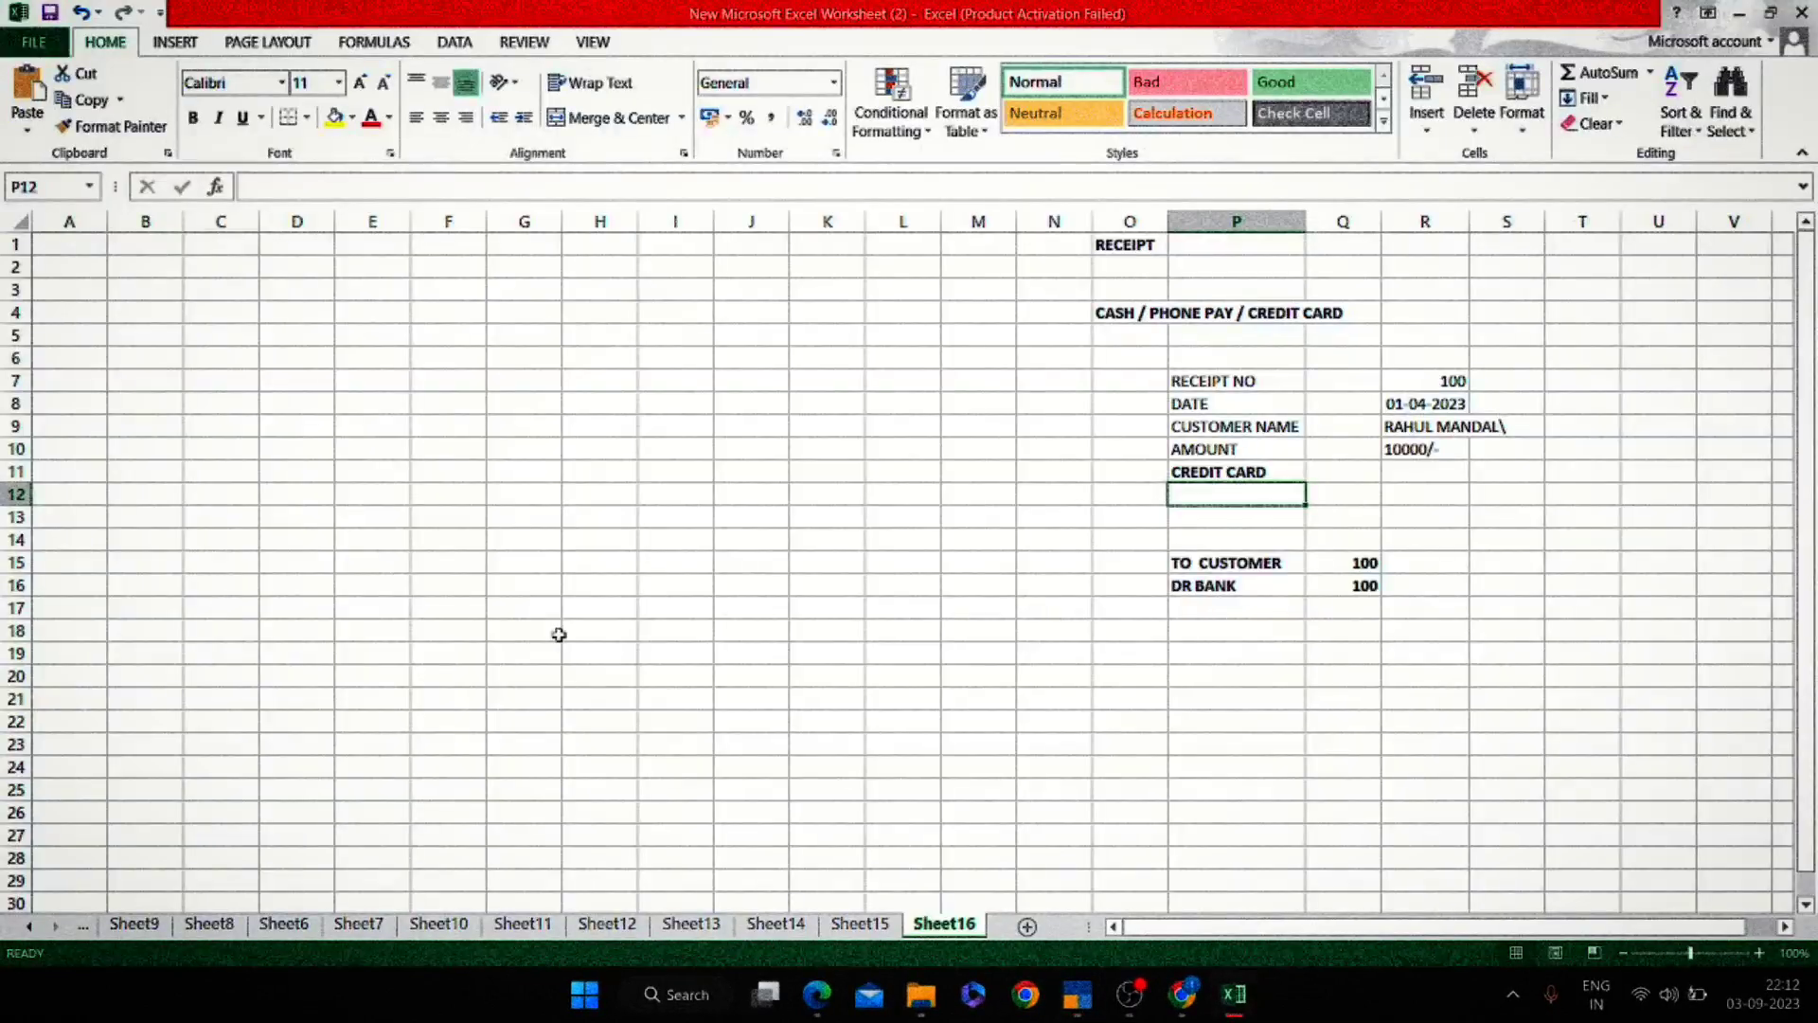
Enter a bold PAYMENT heading in cell H2 of Sheet16, then return to TallyPrime.
{"action": "left_click", "coordinate": [1282, 719]}
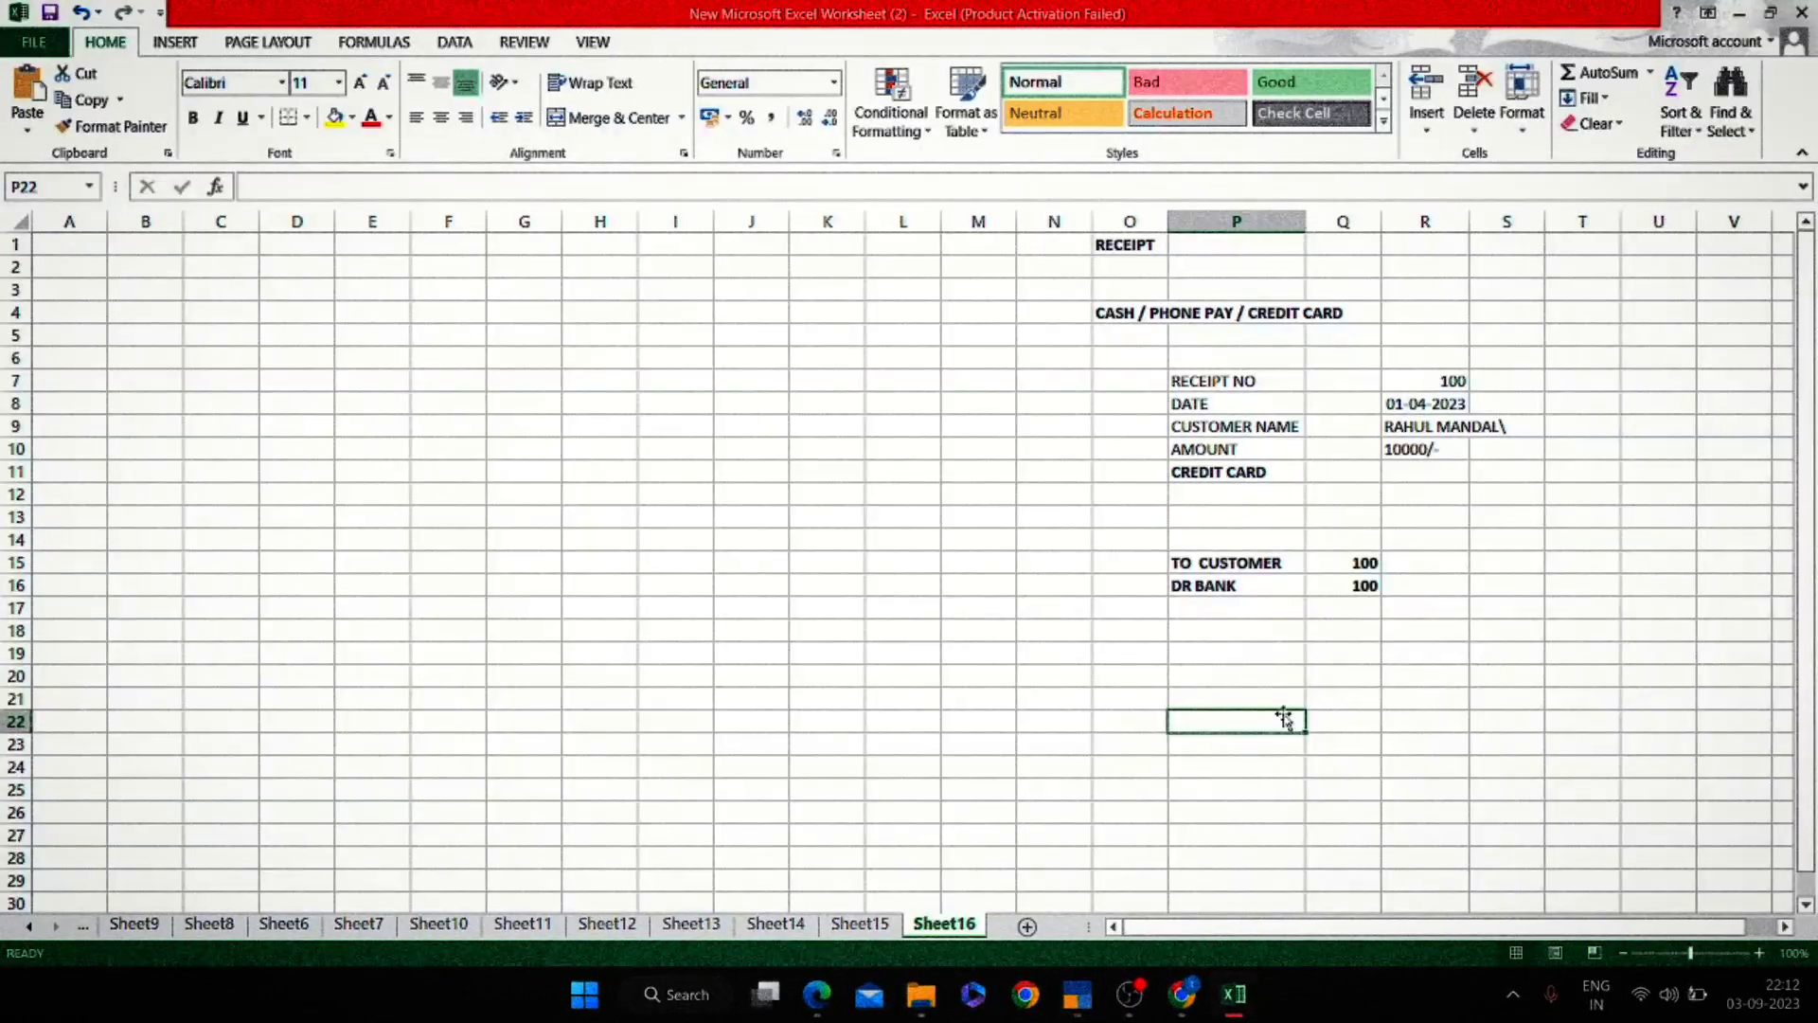
{"action": "left_click", "coordinate": [567, 264]}
{"action": "type", "text": "PAYMENT"}
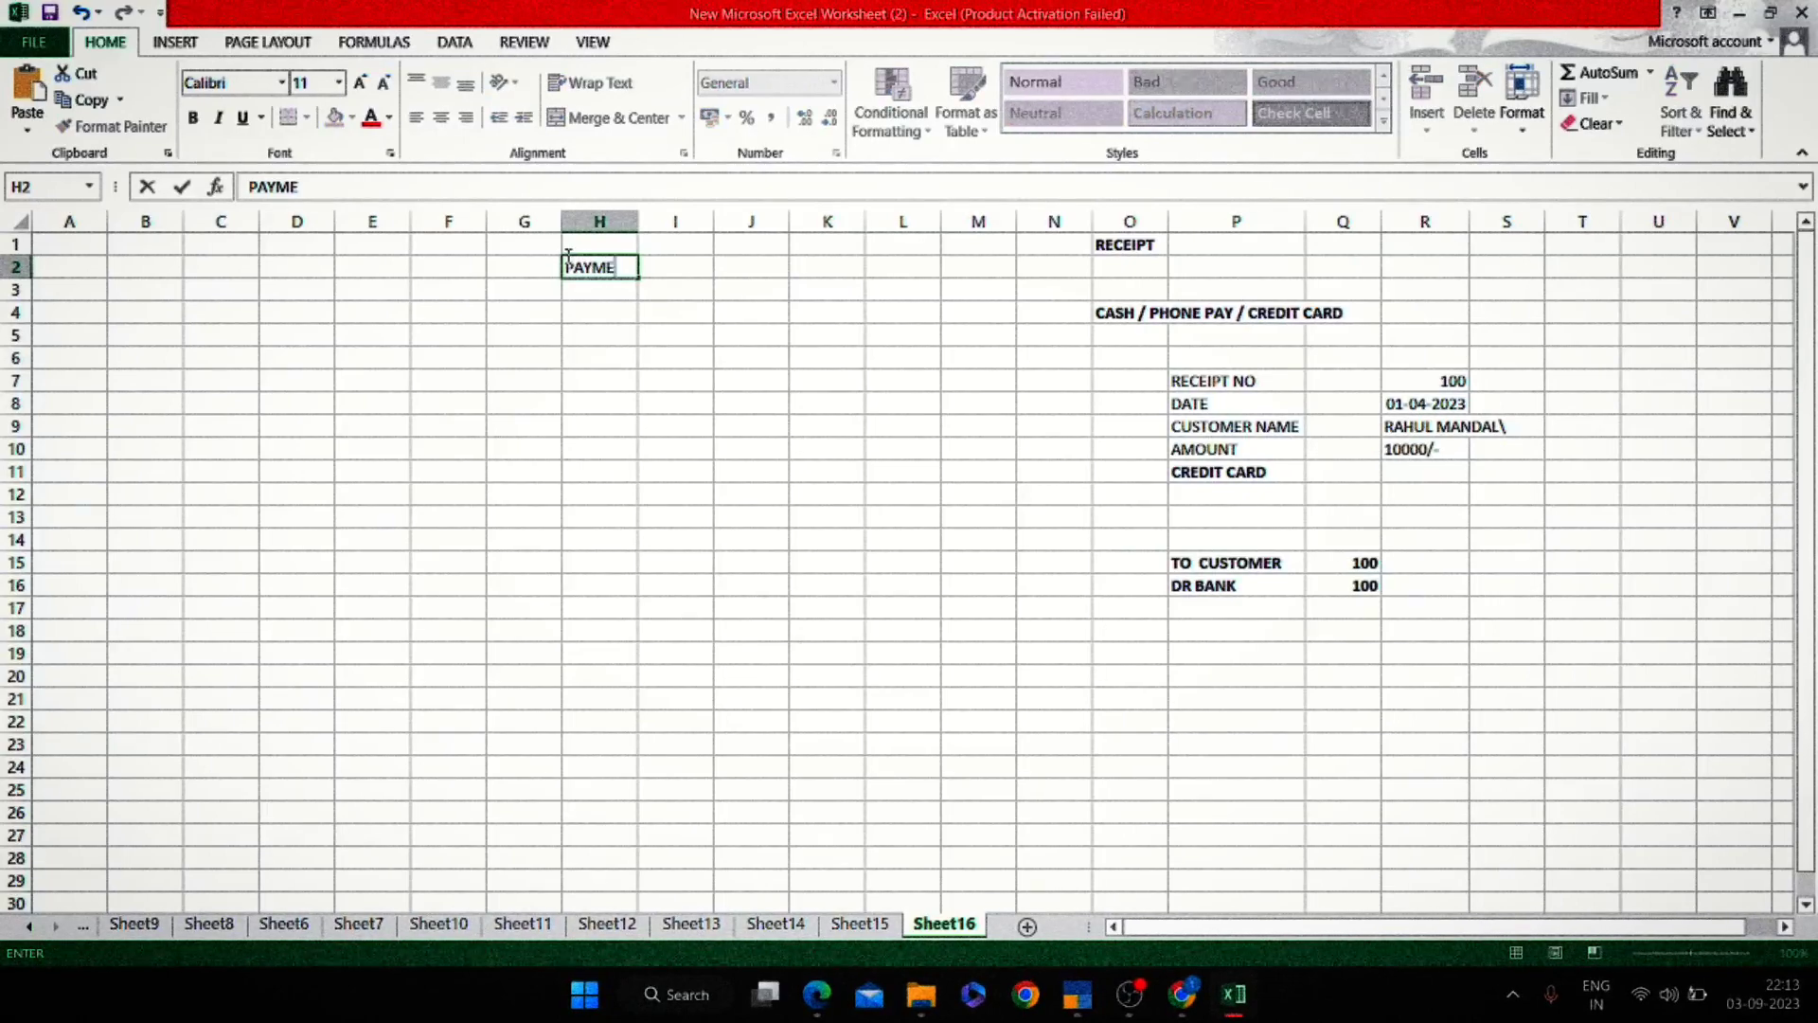
{"action": "key", "text": "Return"}
{"action": "left_click", "coordinate": [567, 263]}
{"action": "key", "text": "ctrl+b"}
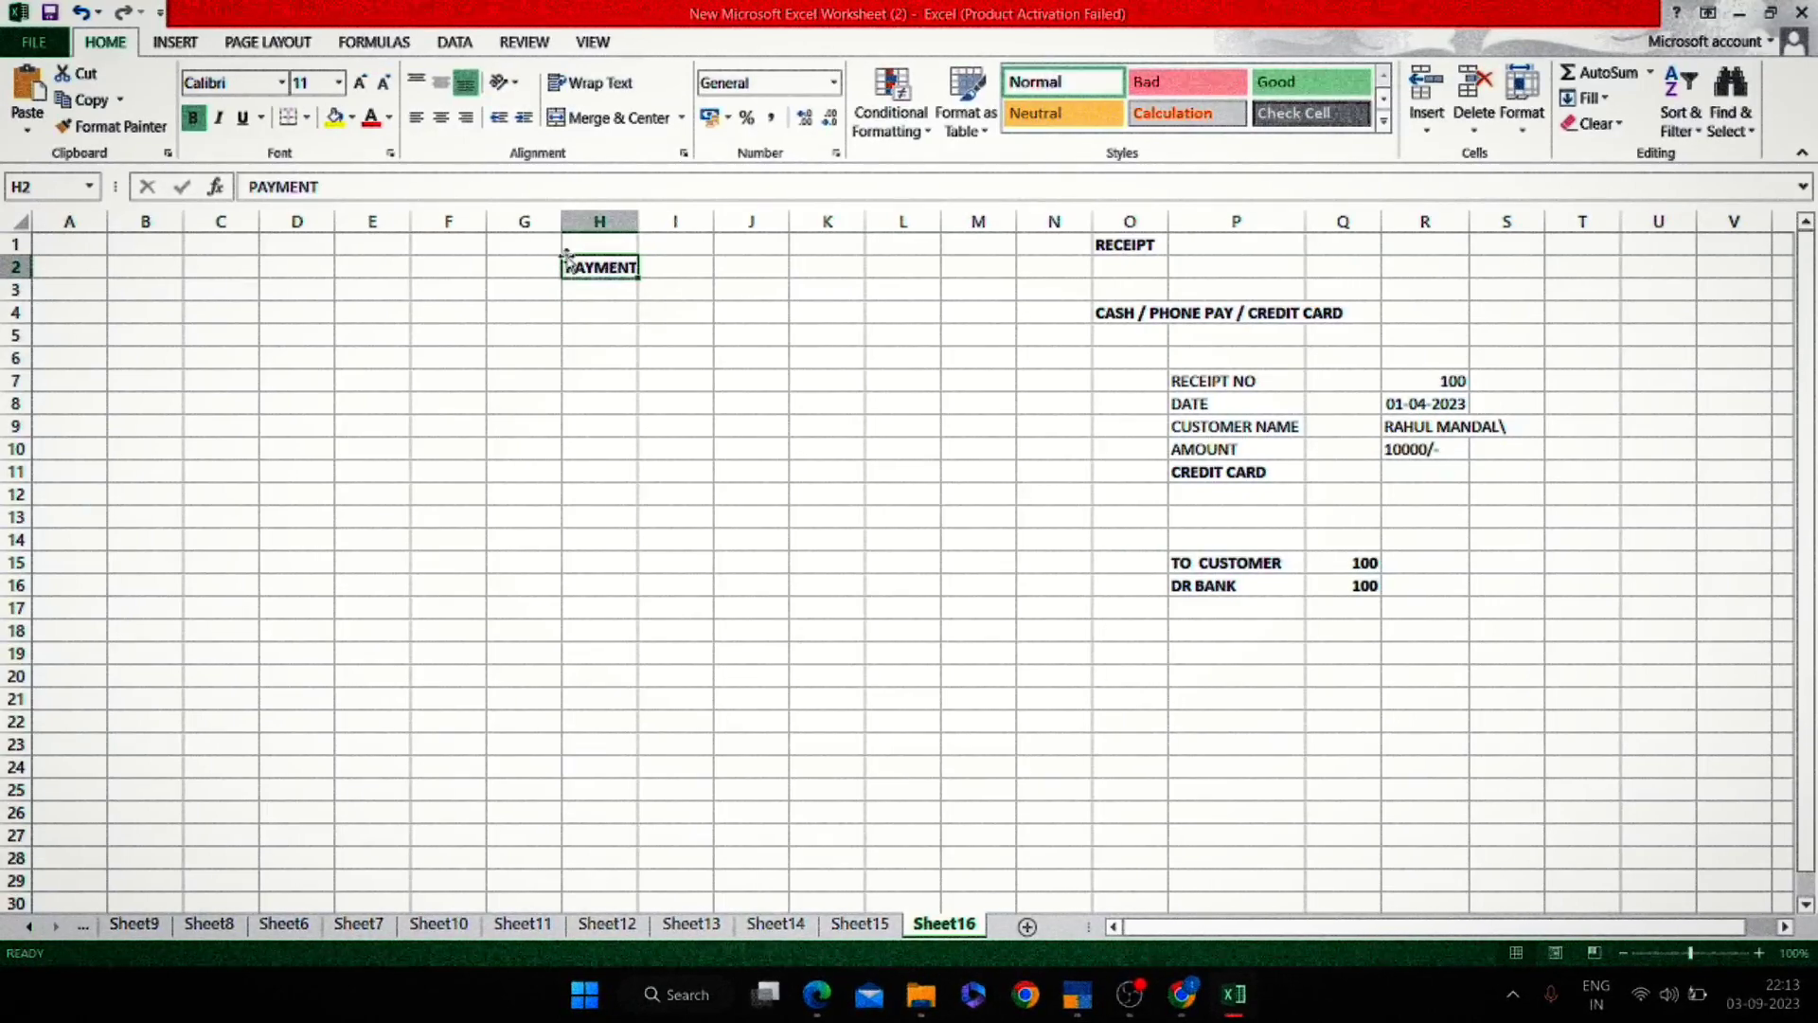
{"action": "key", "text": "Down"}
{"action": "key", "text": "Down"}
{"action": "key", "text": "alt+Tab"}
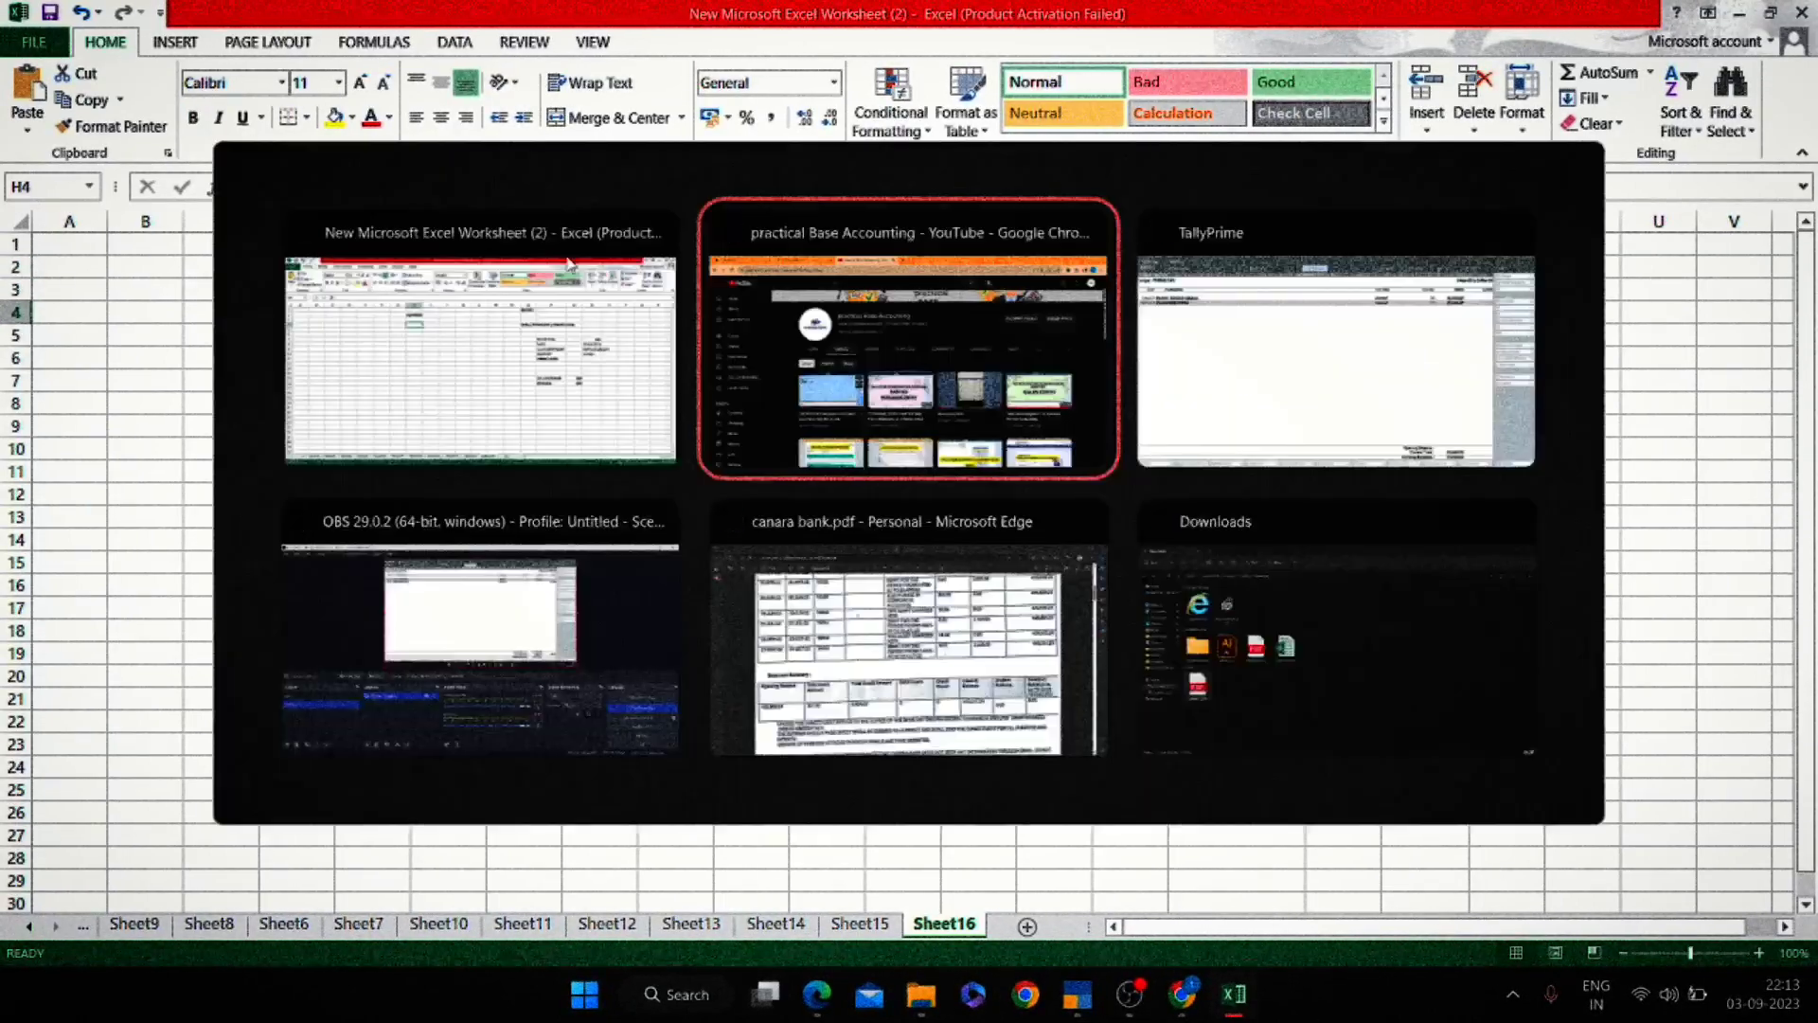
{"action": "key", "text": "alt+Tab"}
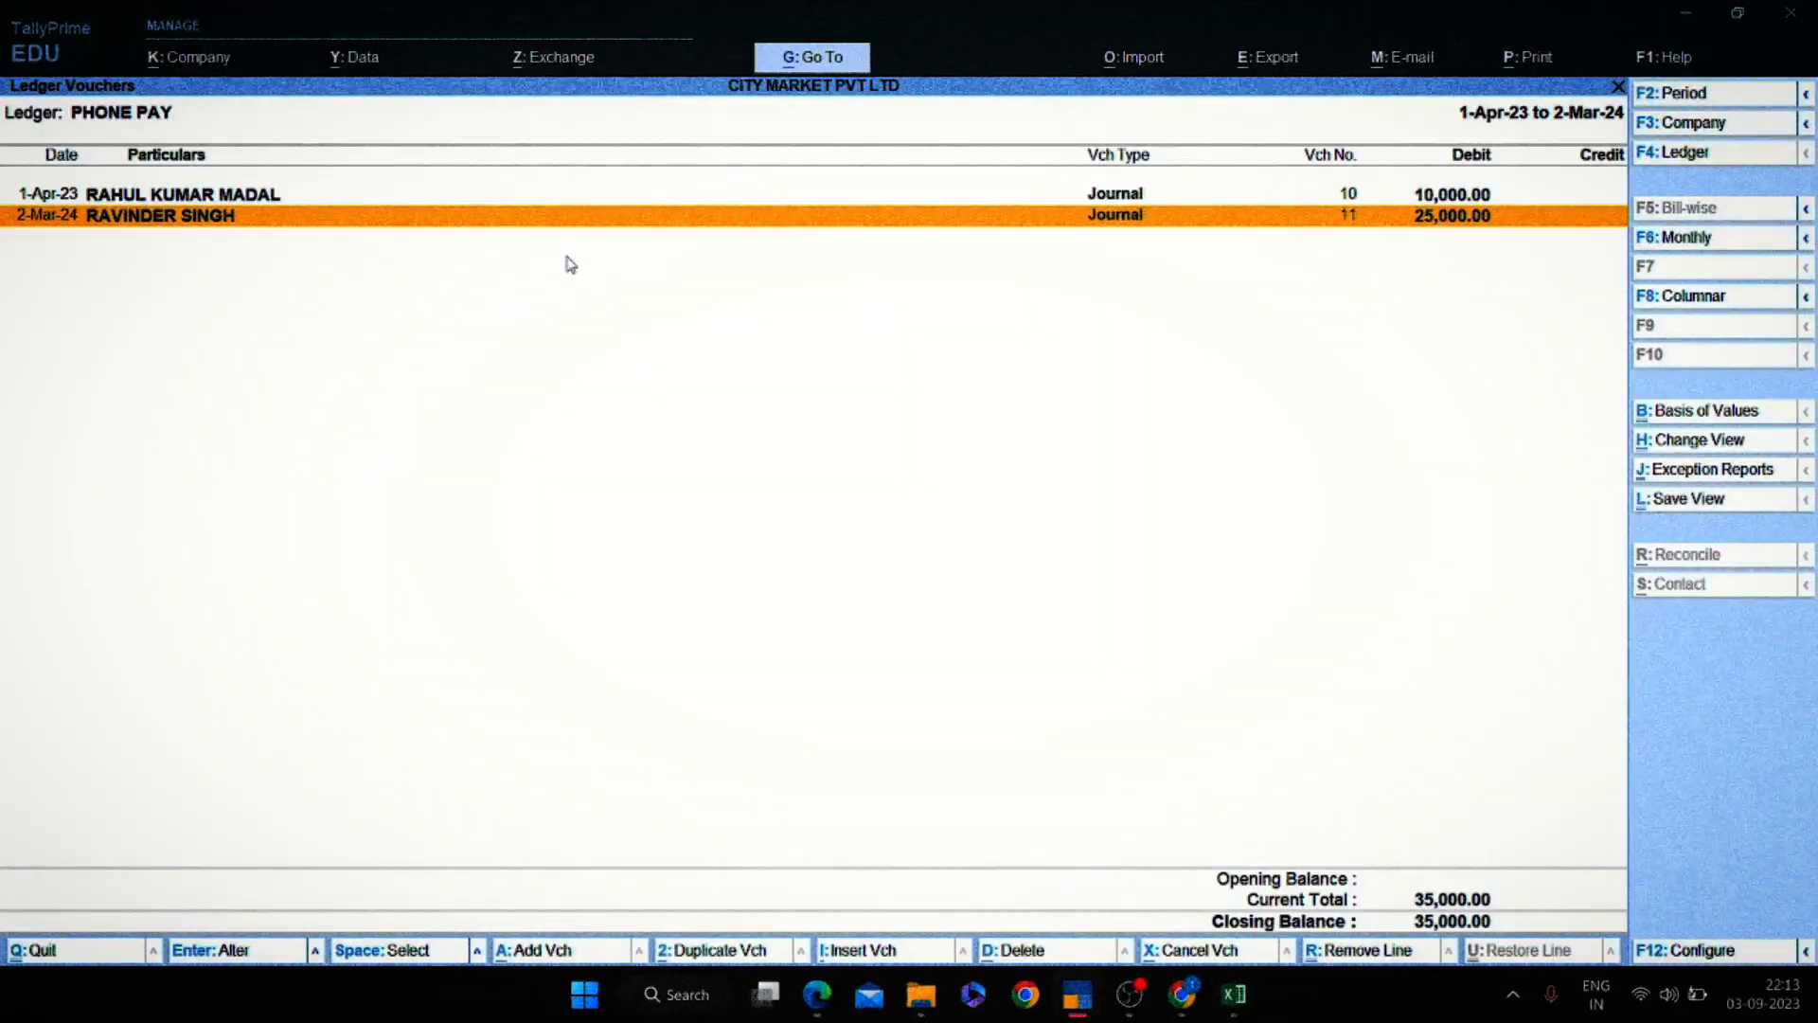
Start a new accounting voucher from the Gateway of Tally and switch it to Payment.
{"action": "key", "text": "Escape"}
{"action": "key", "text": "Escape"}
{"action": "key", "text": "Escape"}
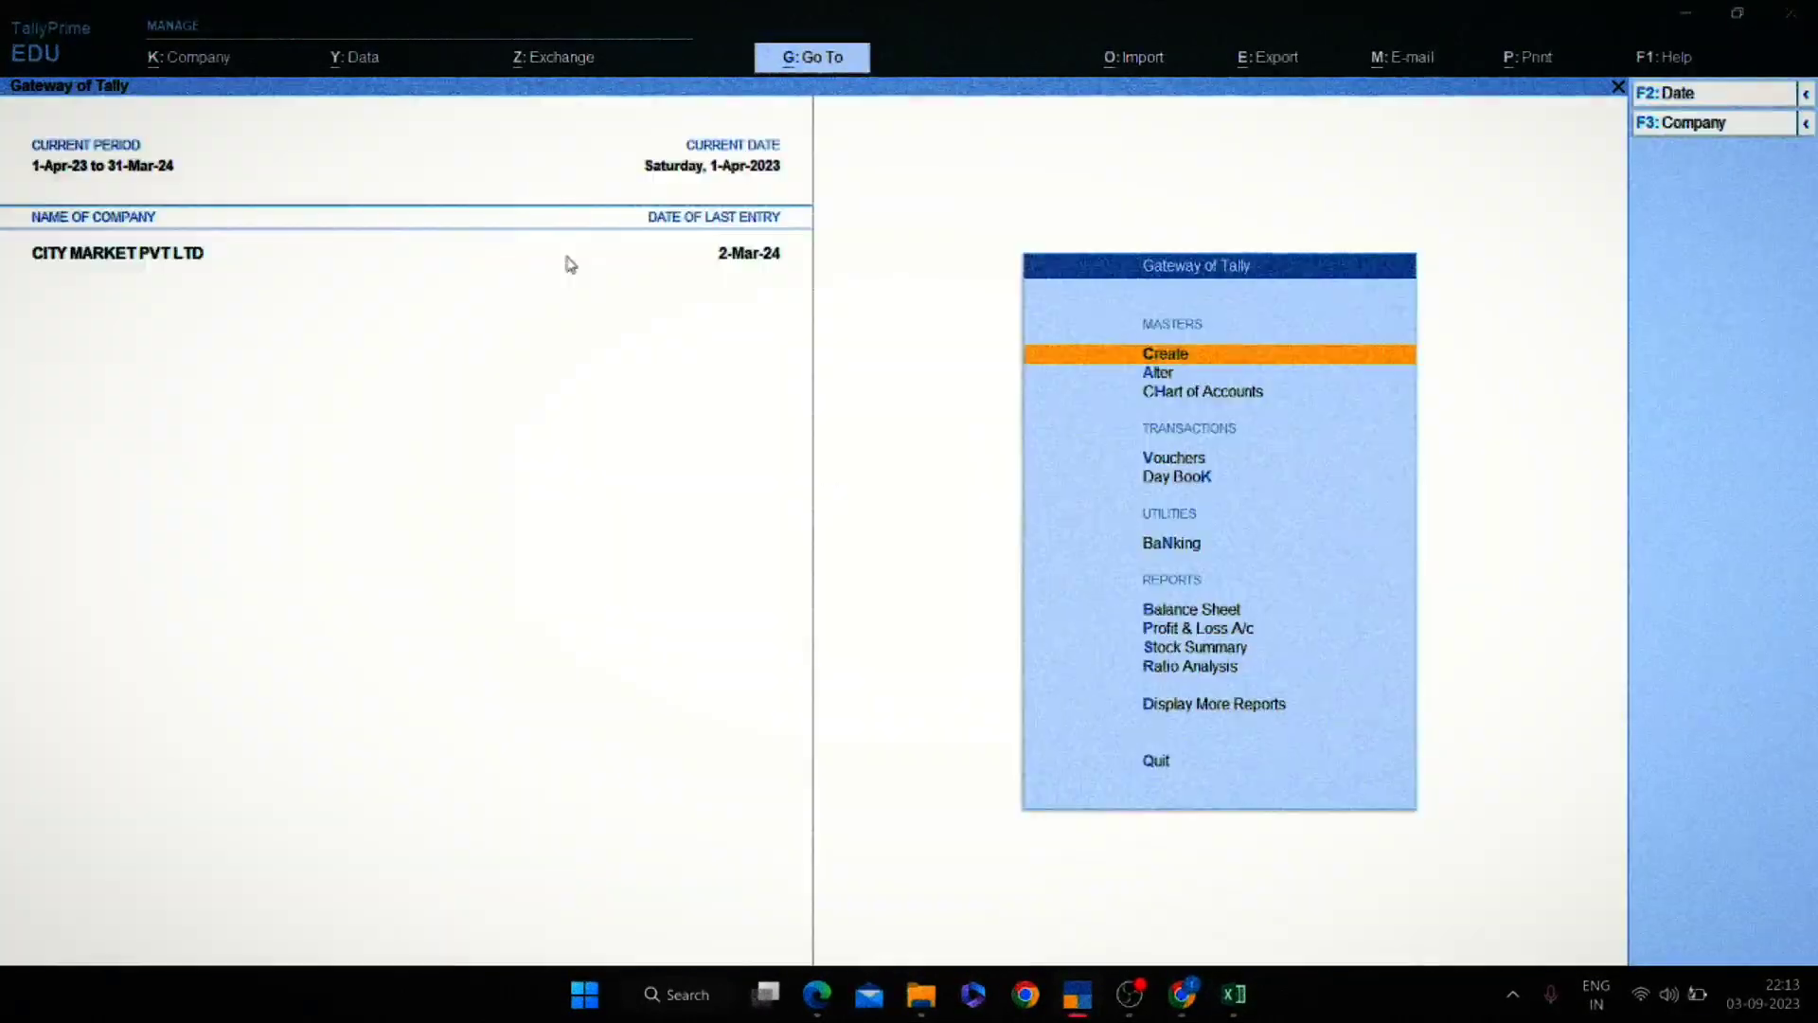
{"action": "key", "text": "v"}
{"action": "key", "text": "alt+Tab"}
{"action": "key", "text": "alt+Tab"}
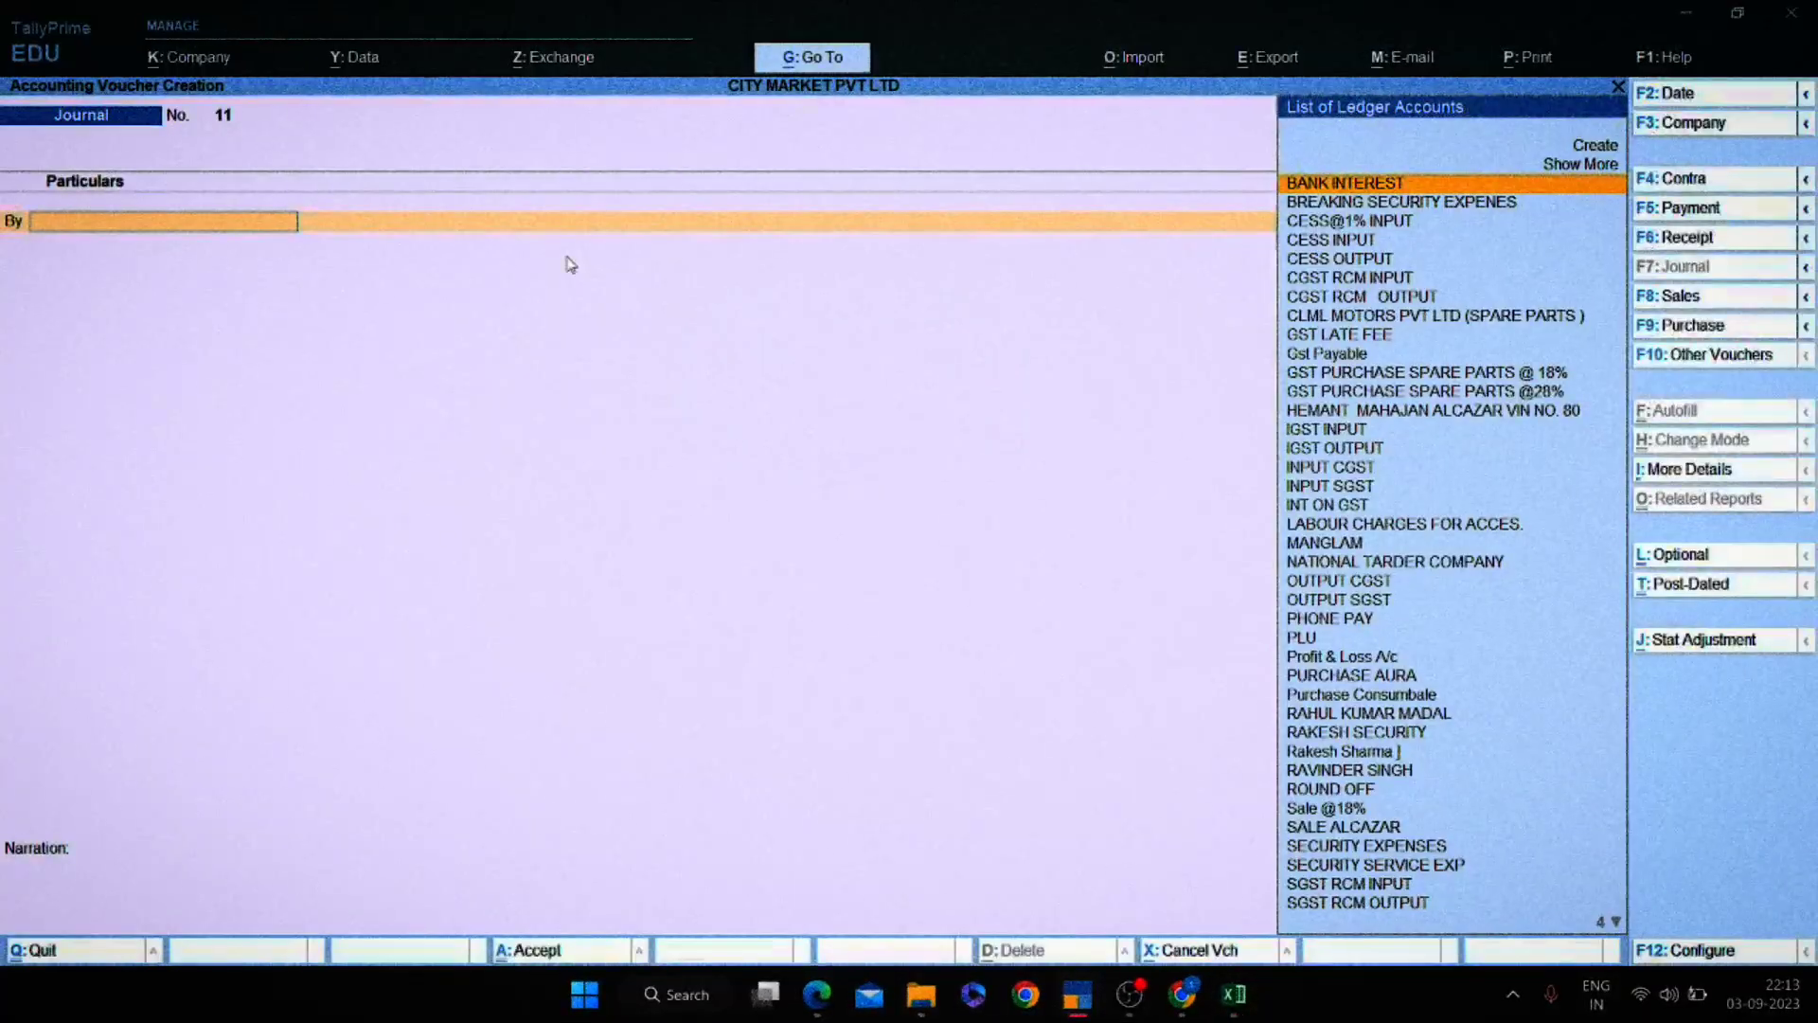
{"action": "key", "text": "F5"}
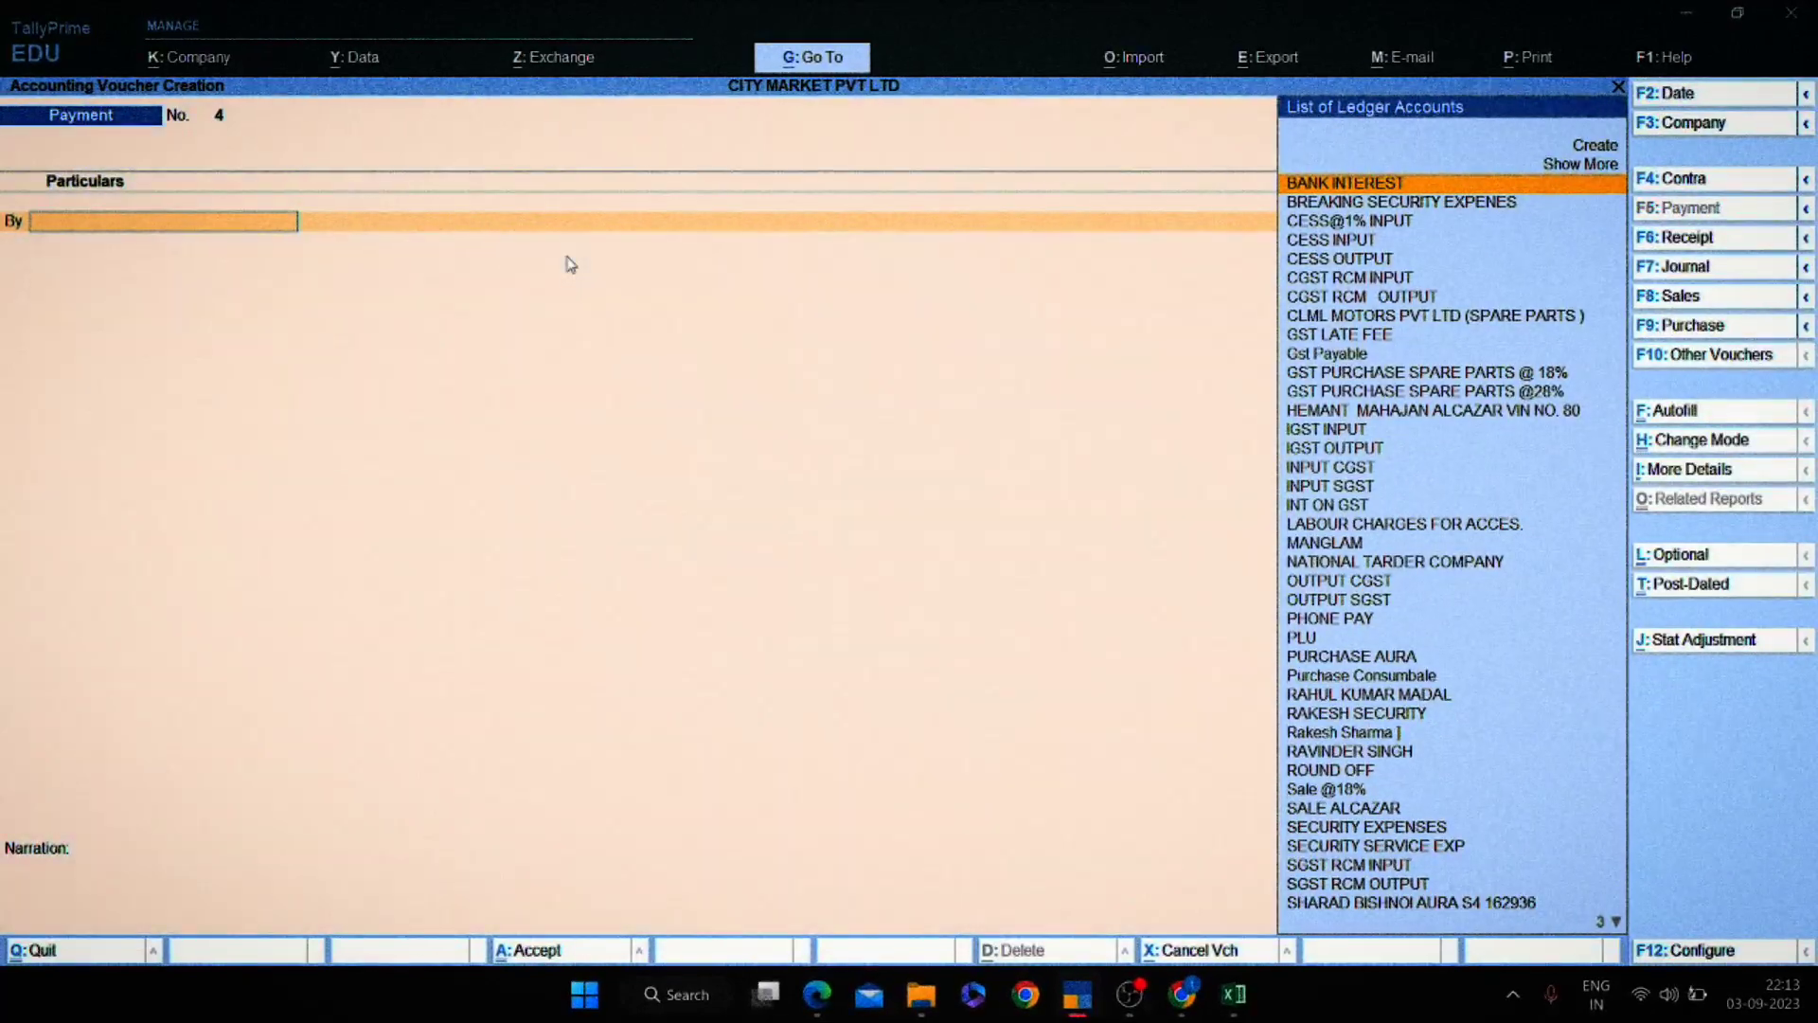
{"action": "key", "text": "alt+Tab"}
{"action": "key", "text": "alt+Tab"}
Debit the party's ledger 10,000 on account, credit Canara Bank 000, and save voucher 4.
{"action": "type", "text": "RAK"}
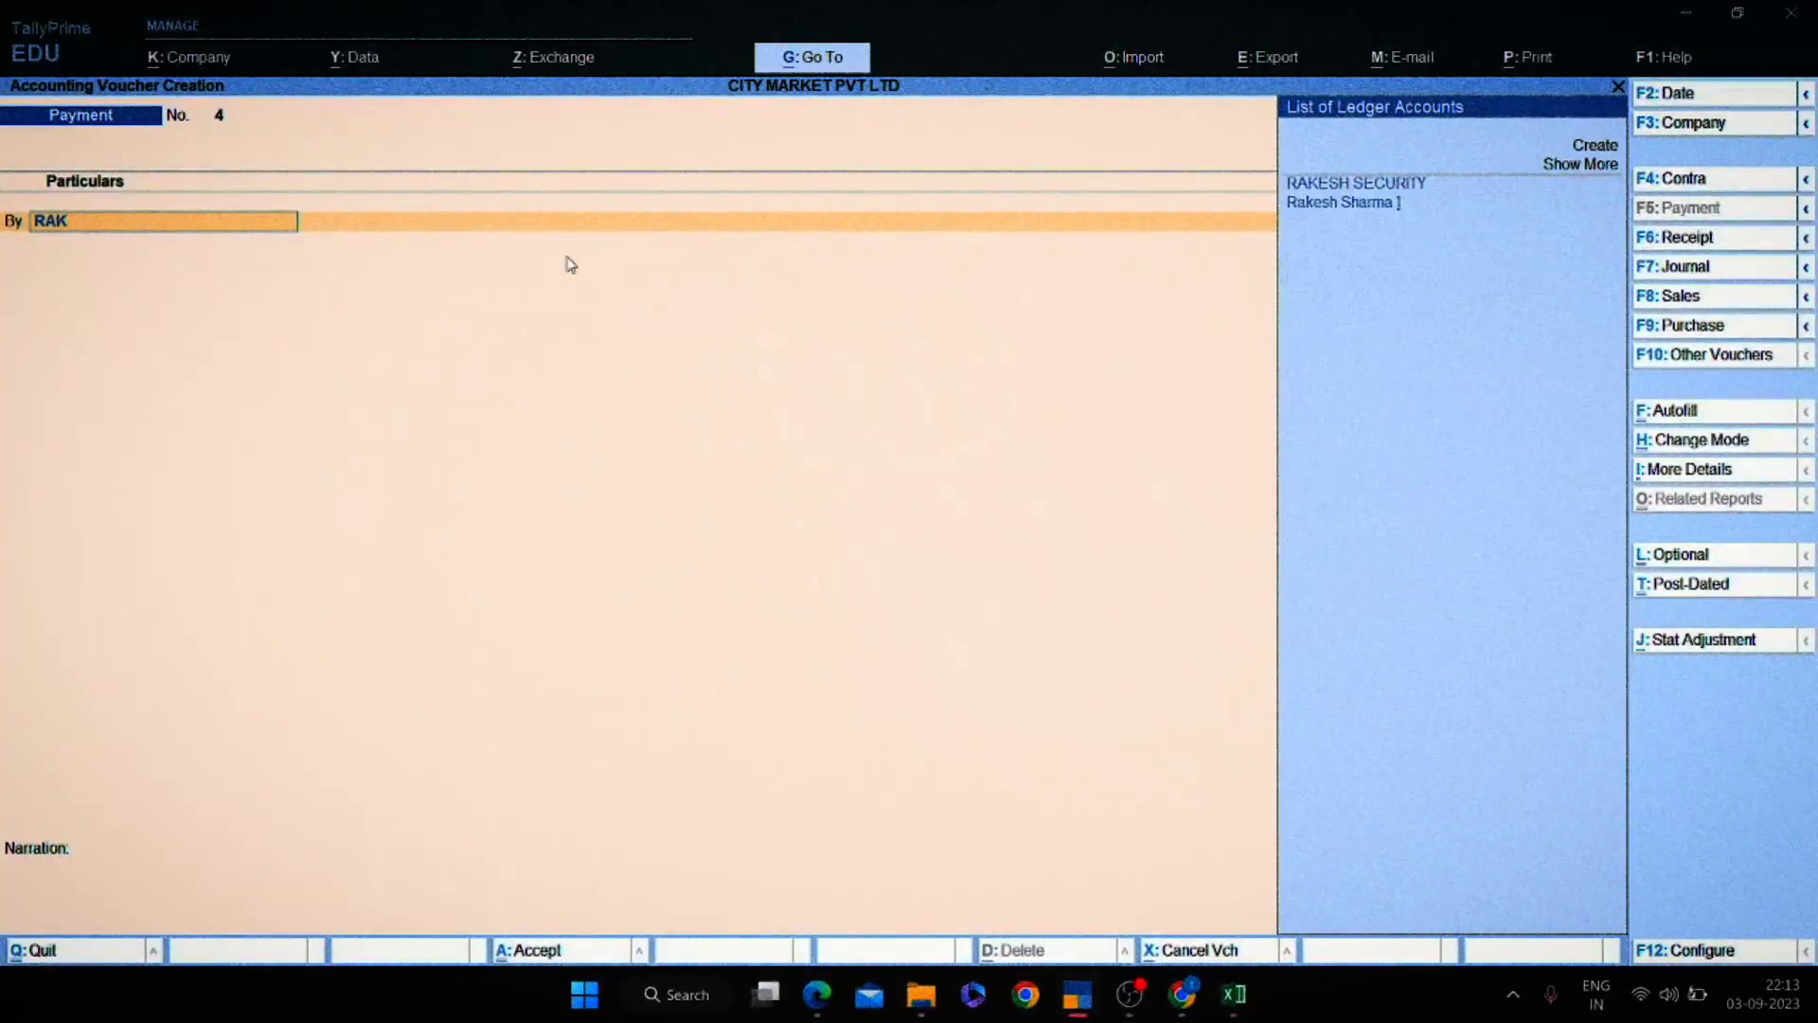
{"action": "key", "text": "Return"}
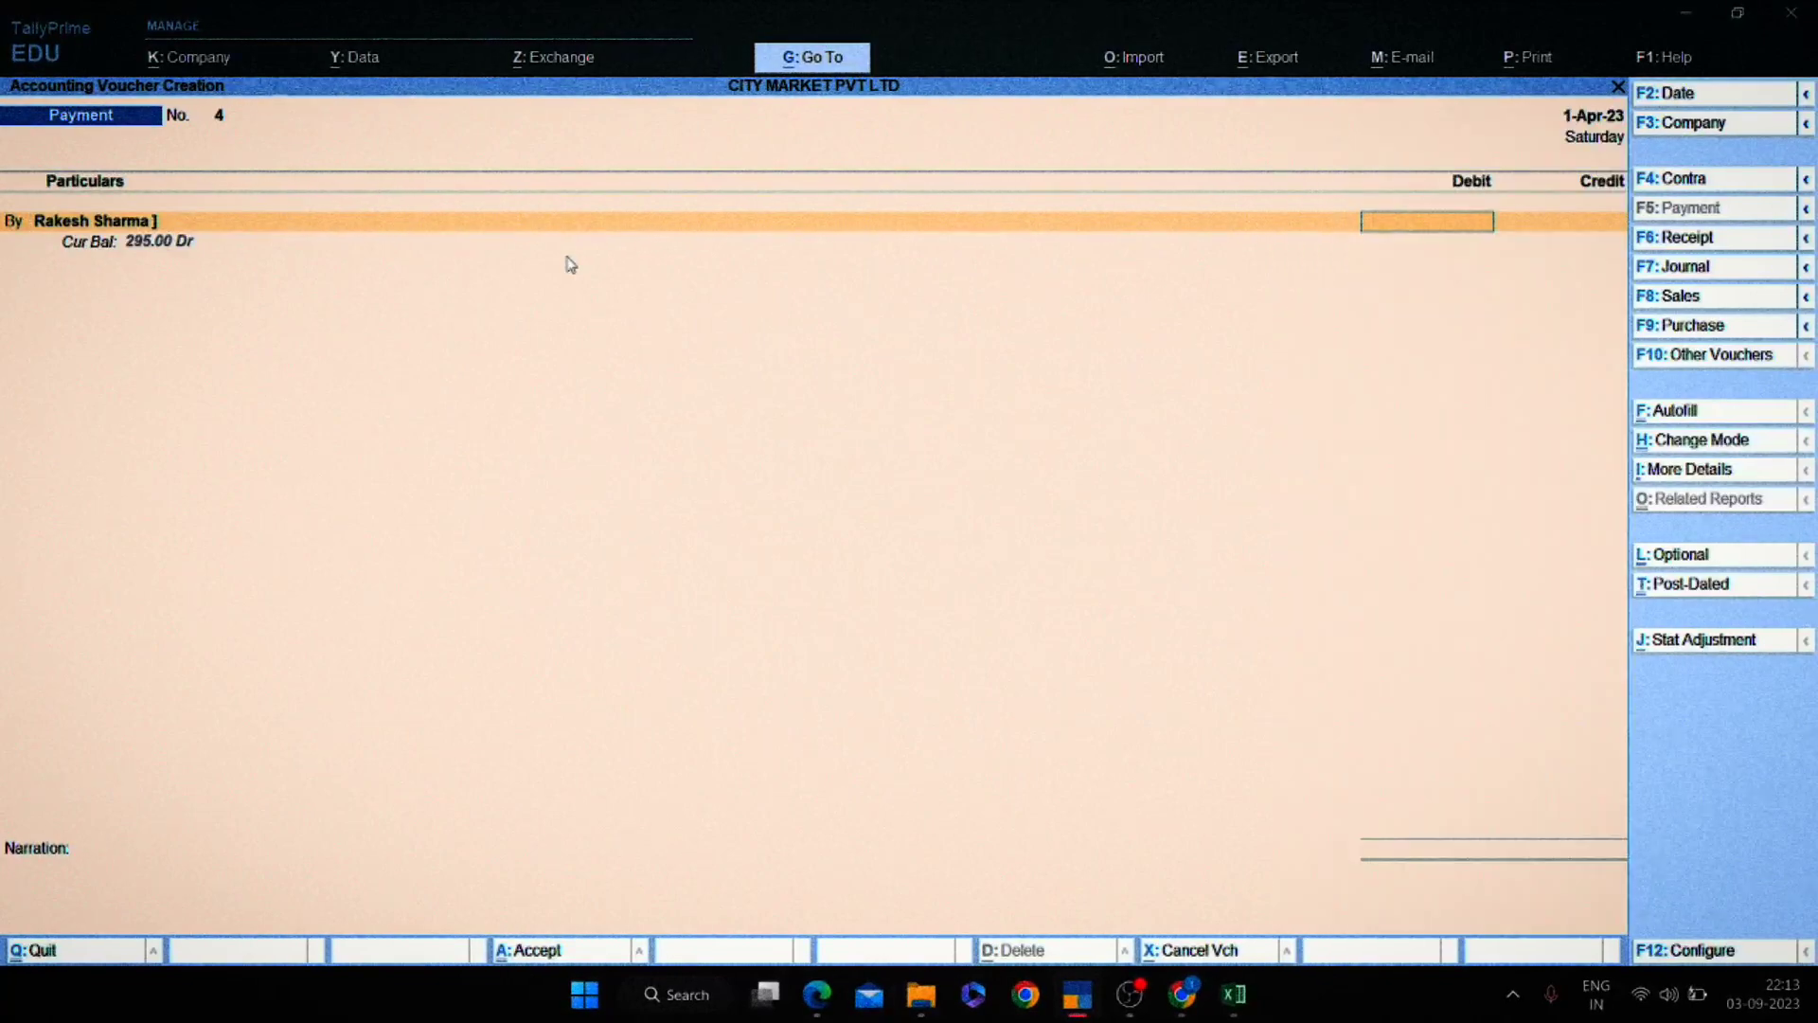
{"action": "key", "text": "alt+Tab"}
{"action": "key", "text": "alt+Tab"}
{"action": "type", "text": "1"}
{"action": "key", "text": "Return"}
{"action": "key", "text": "Return"}
{"action": "key", "text": "Return"}
{"action": "key", "text": "Return"}
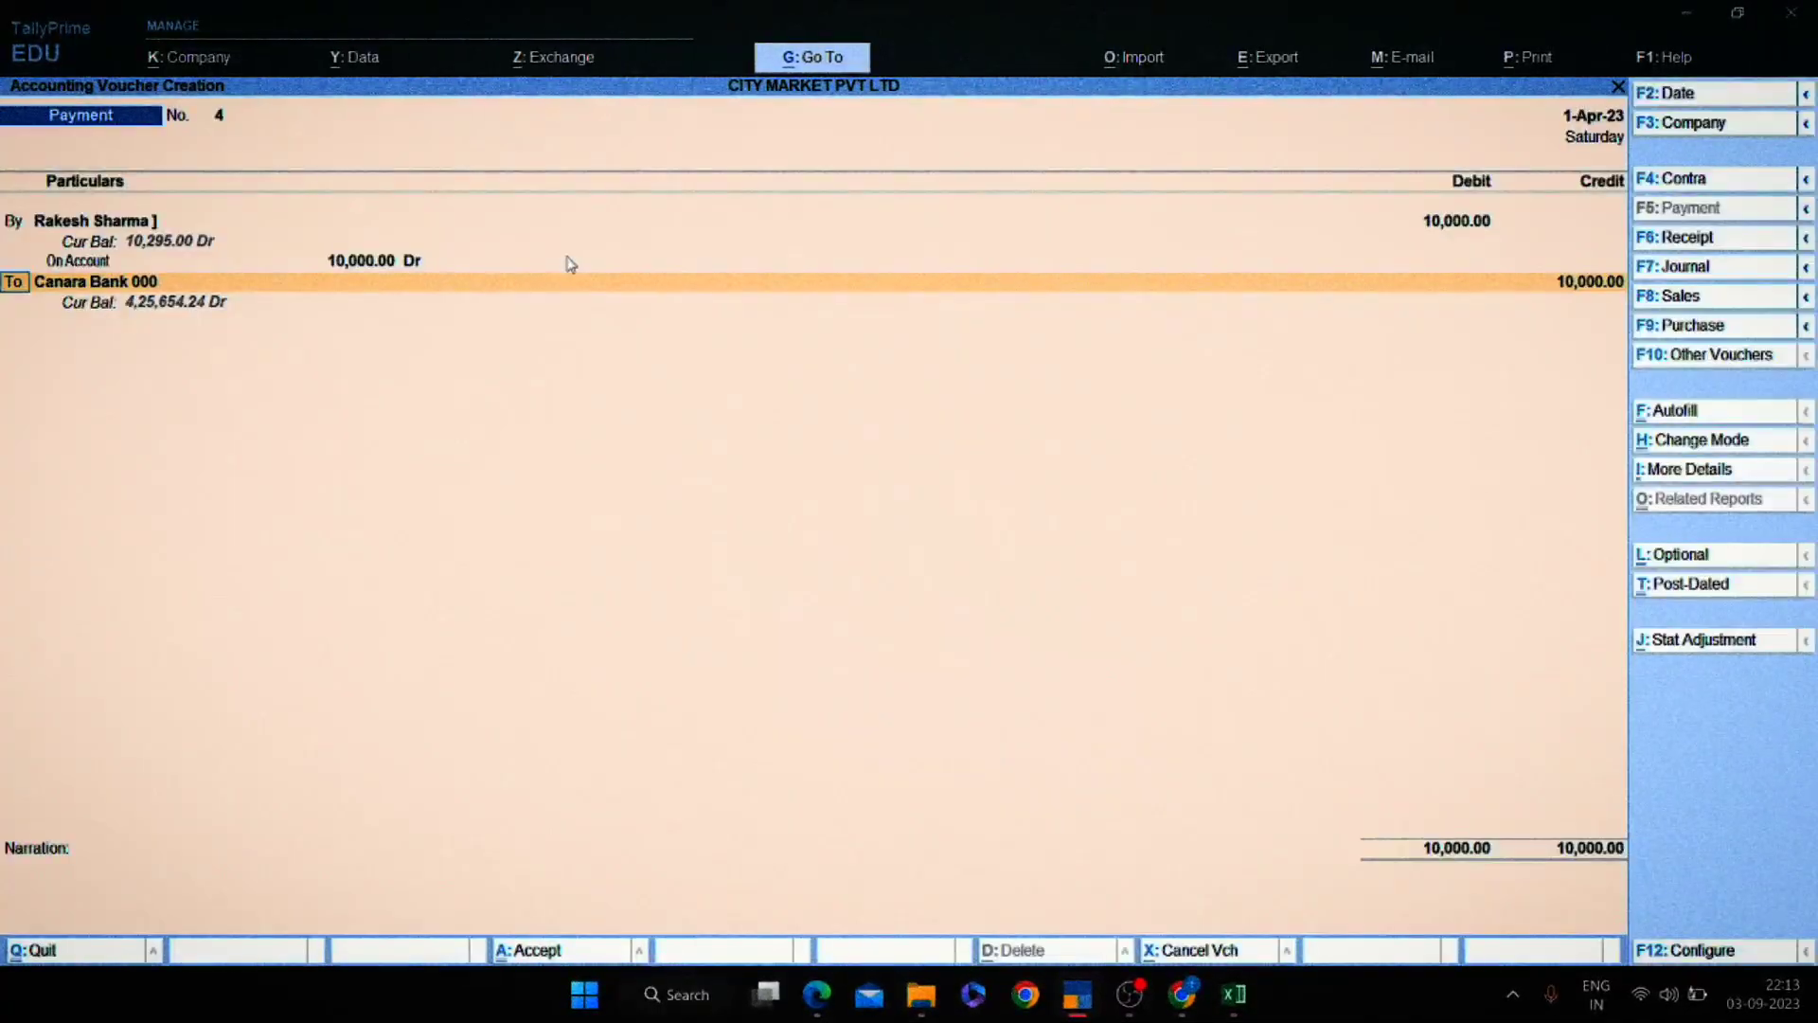
{"action": "key", "text": "Return"}
{"action": "key", "text": "Return"}
{"action": "key", "text": "Return"}
{"action": "key", "text": "Return"}
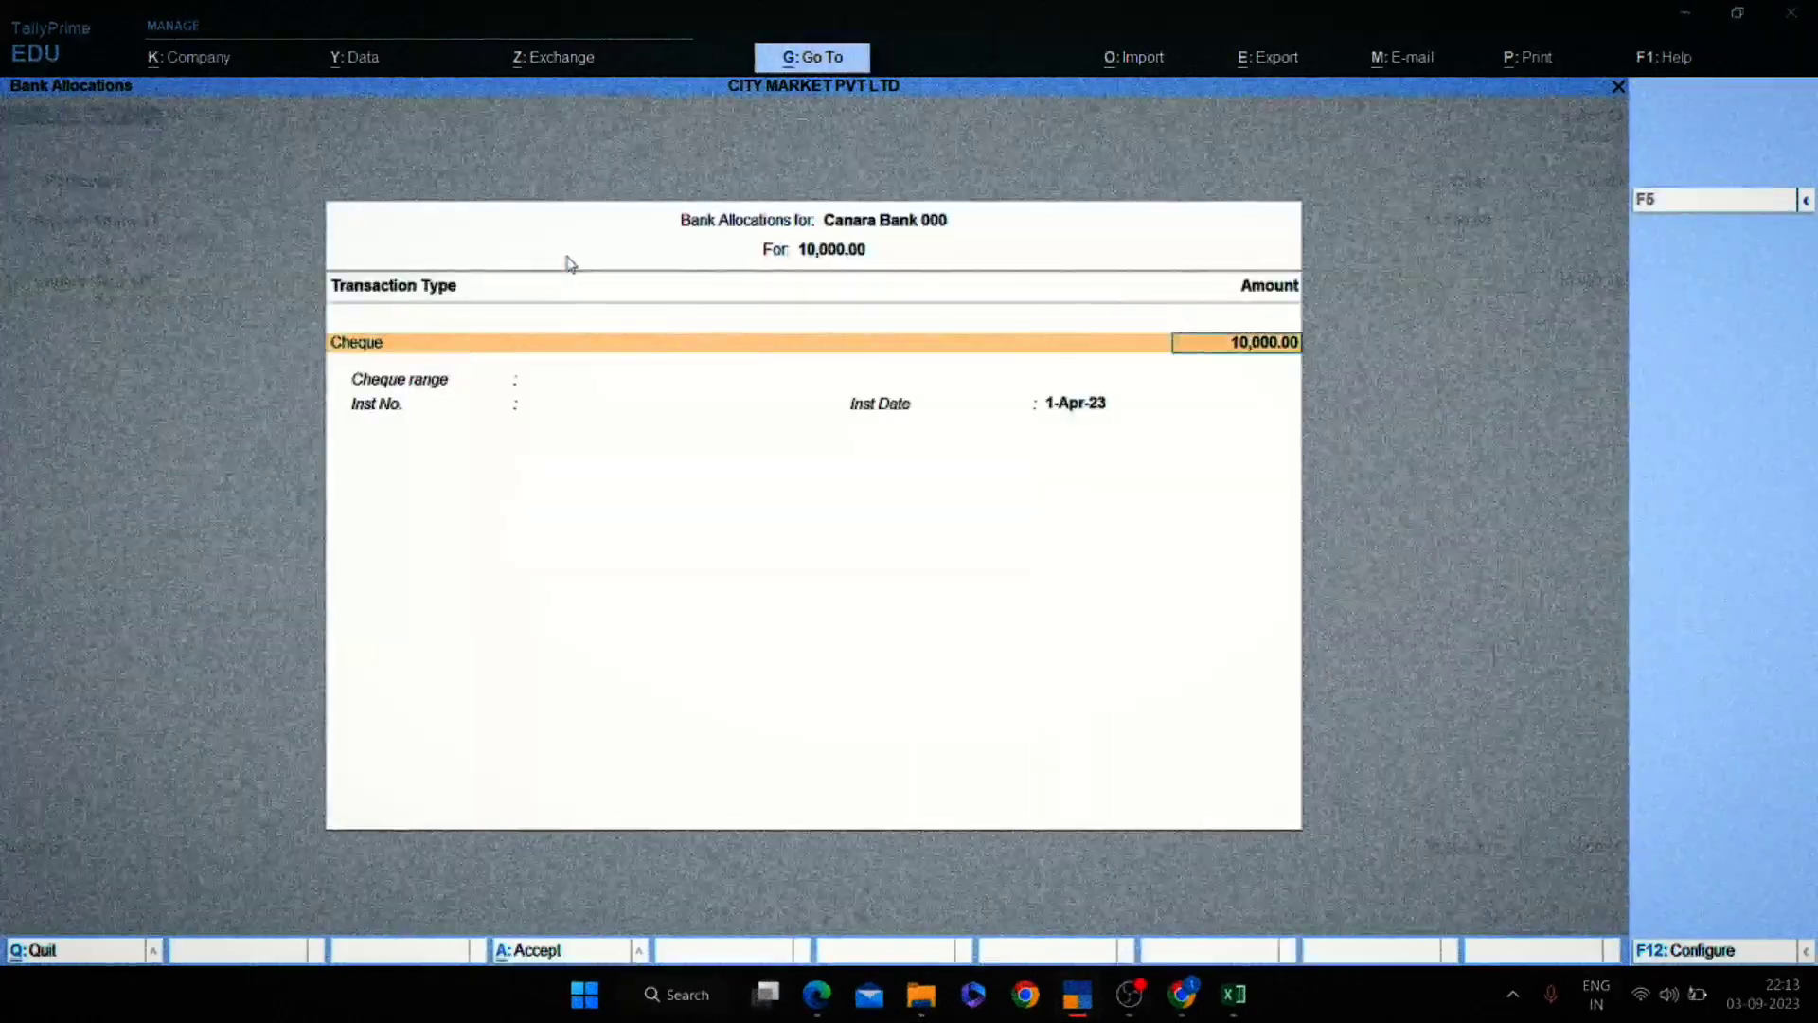
{"action": "key", "text": "Return"}
{"action": "key", "text": "Return"}
{"action": "key", "text": "Return"}
{"action": "key", "text": "Return"}
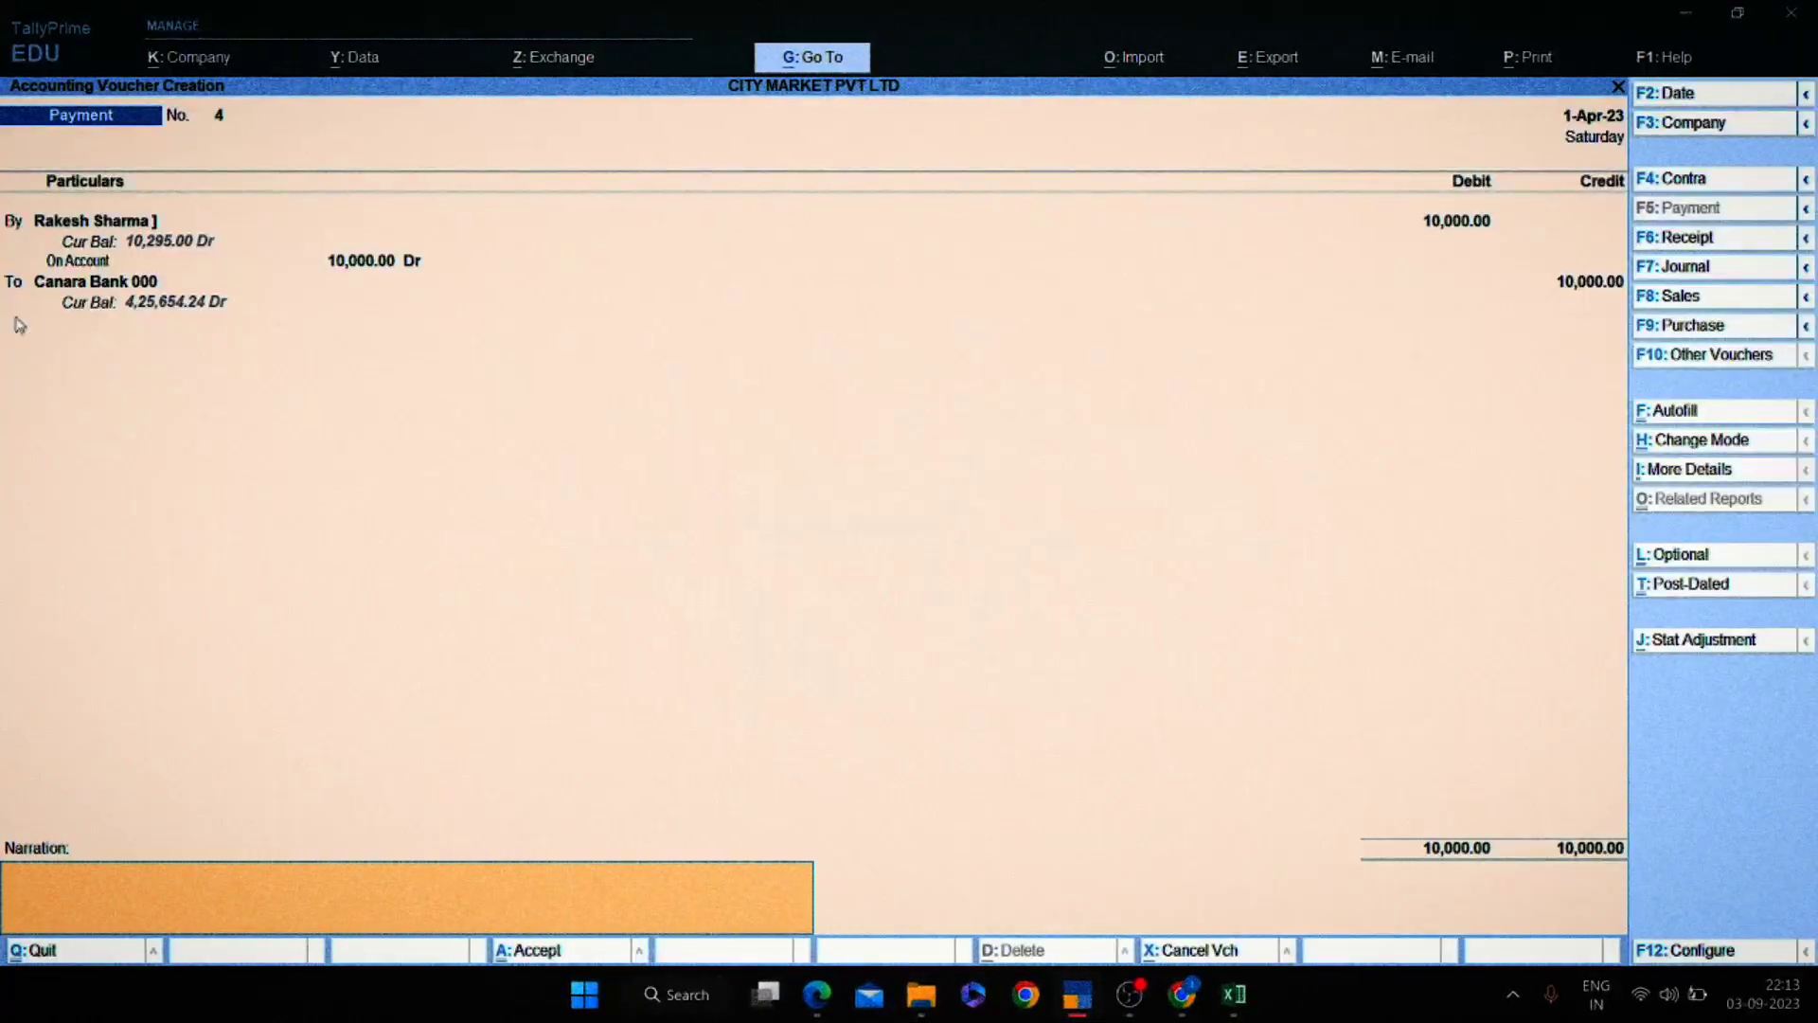
{"action": "key", "text": "Return"}
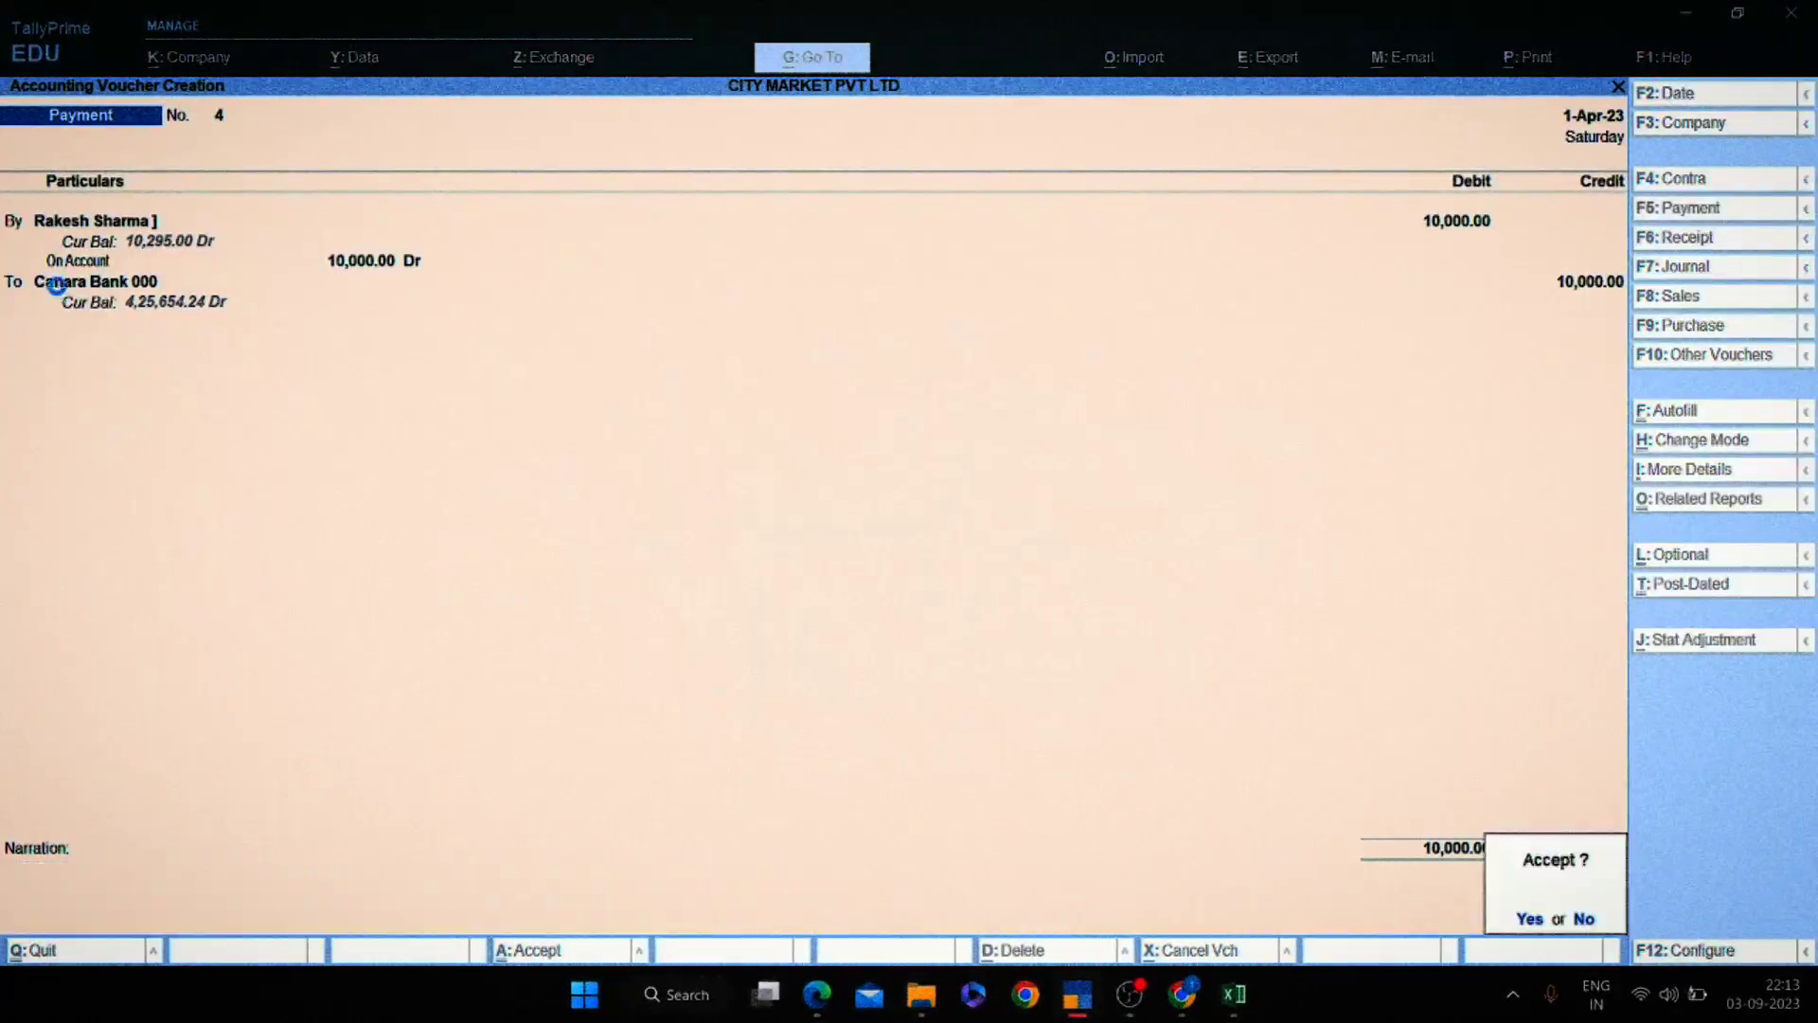
{"action": "key", "text": "Return"}
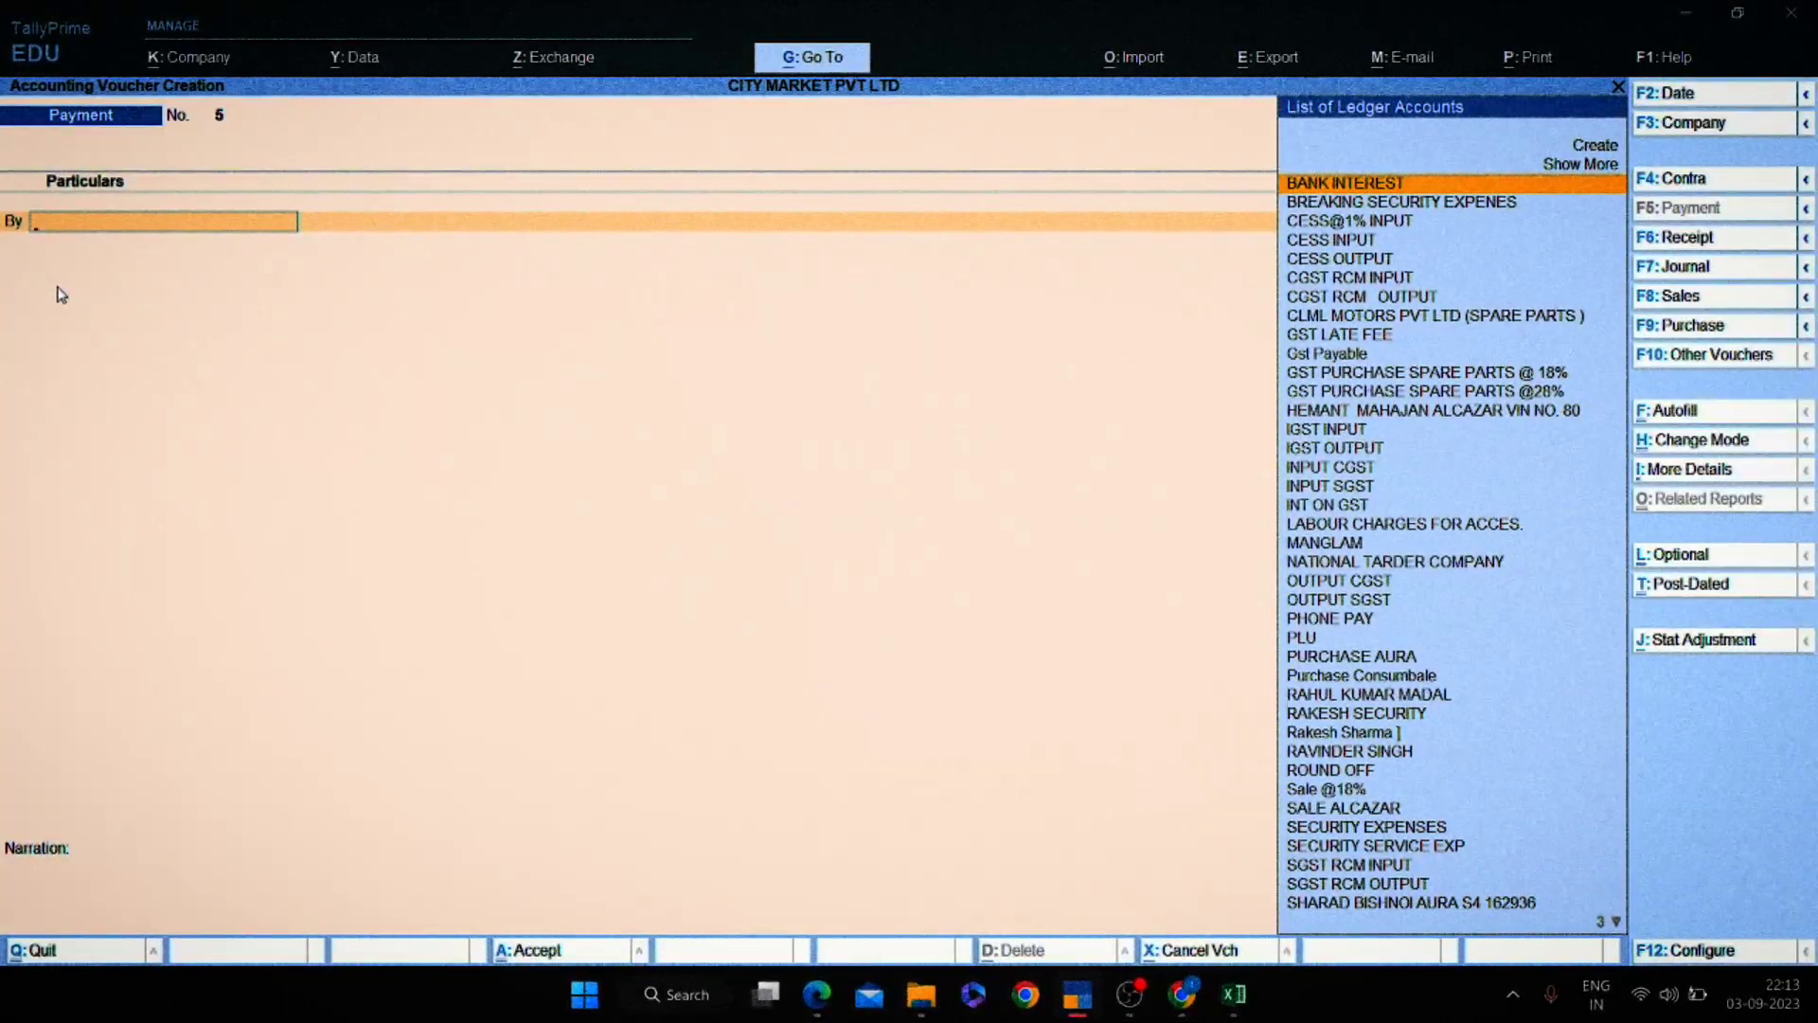
Create a new ledger BANK CAHRGES under Indirect Expenses from the voucher's By field.
{"action": "type", "text": "REA"}
{"action": "key", "text": "BackSpace"}
{"action": "key", "text": "BackSpace"}
{"action": "key", "text": "BackSpace"}
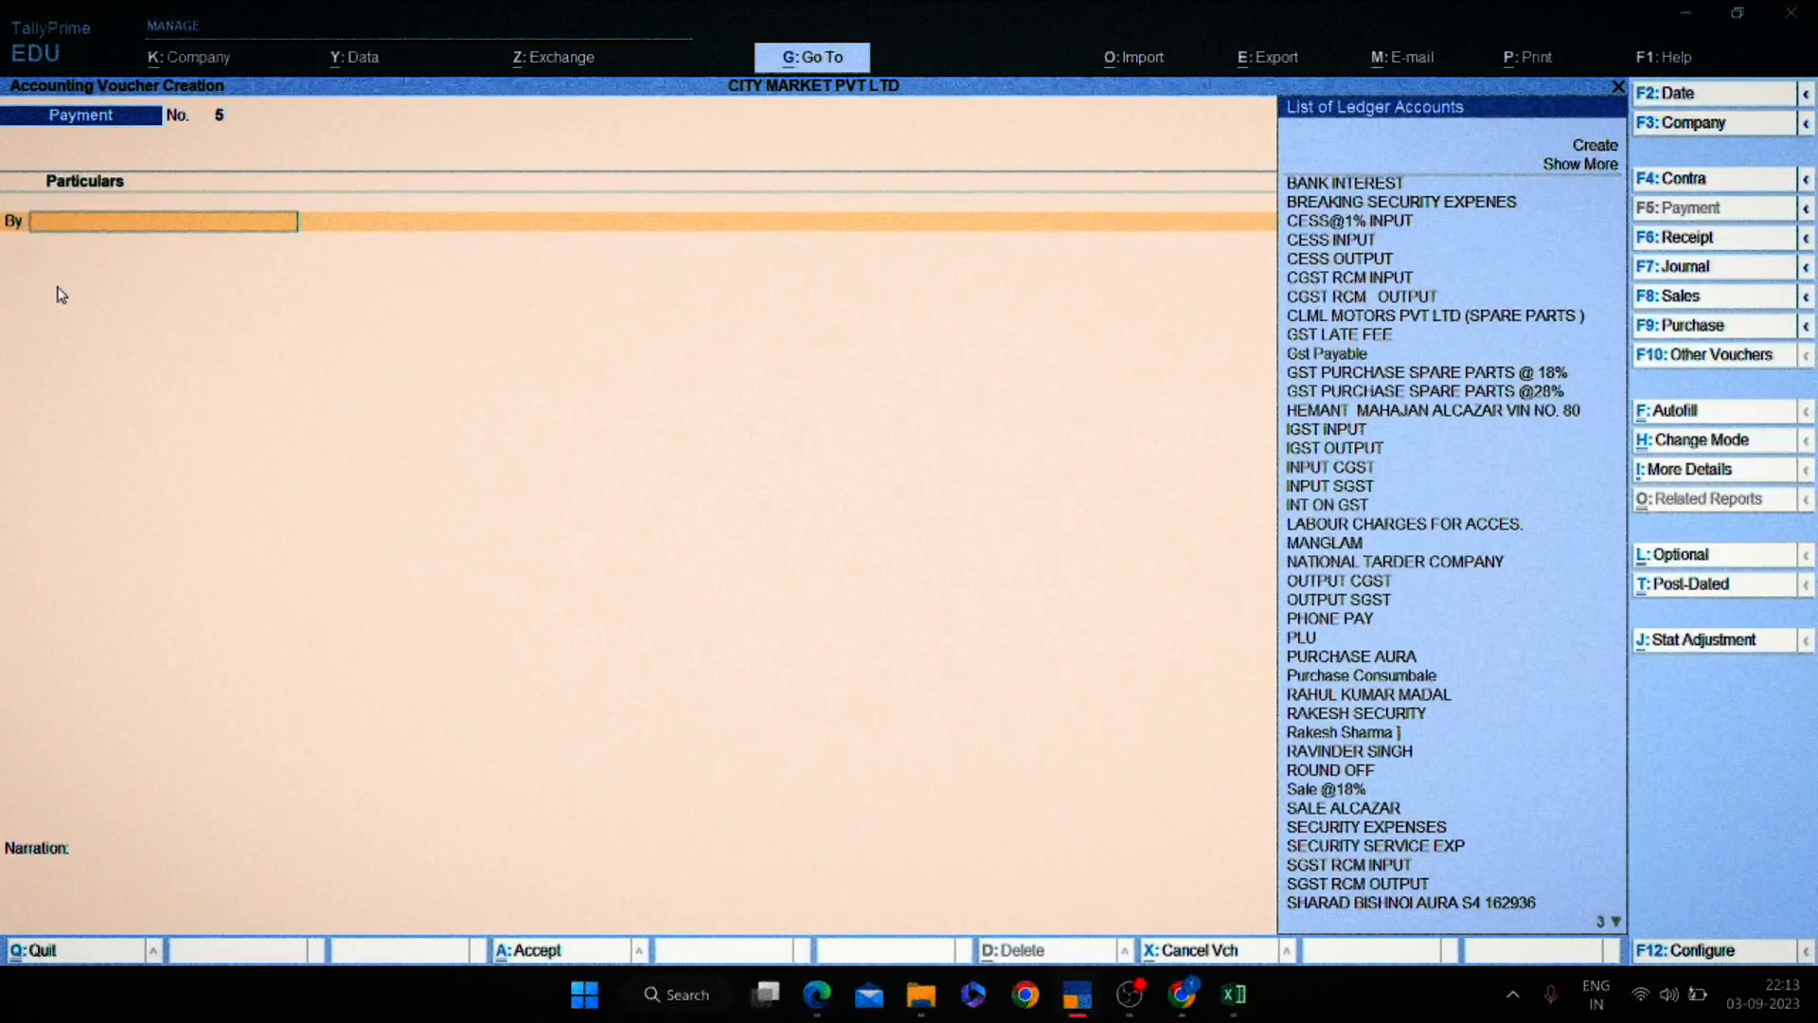
{"action": "type", "text": "REP"}
{"action": "key", "text": "BackSpace"}
{"action": "key", "text": "BackSpace"}
{"action": "key", "text": "BackSpace"}
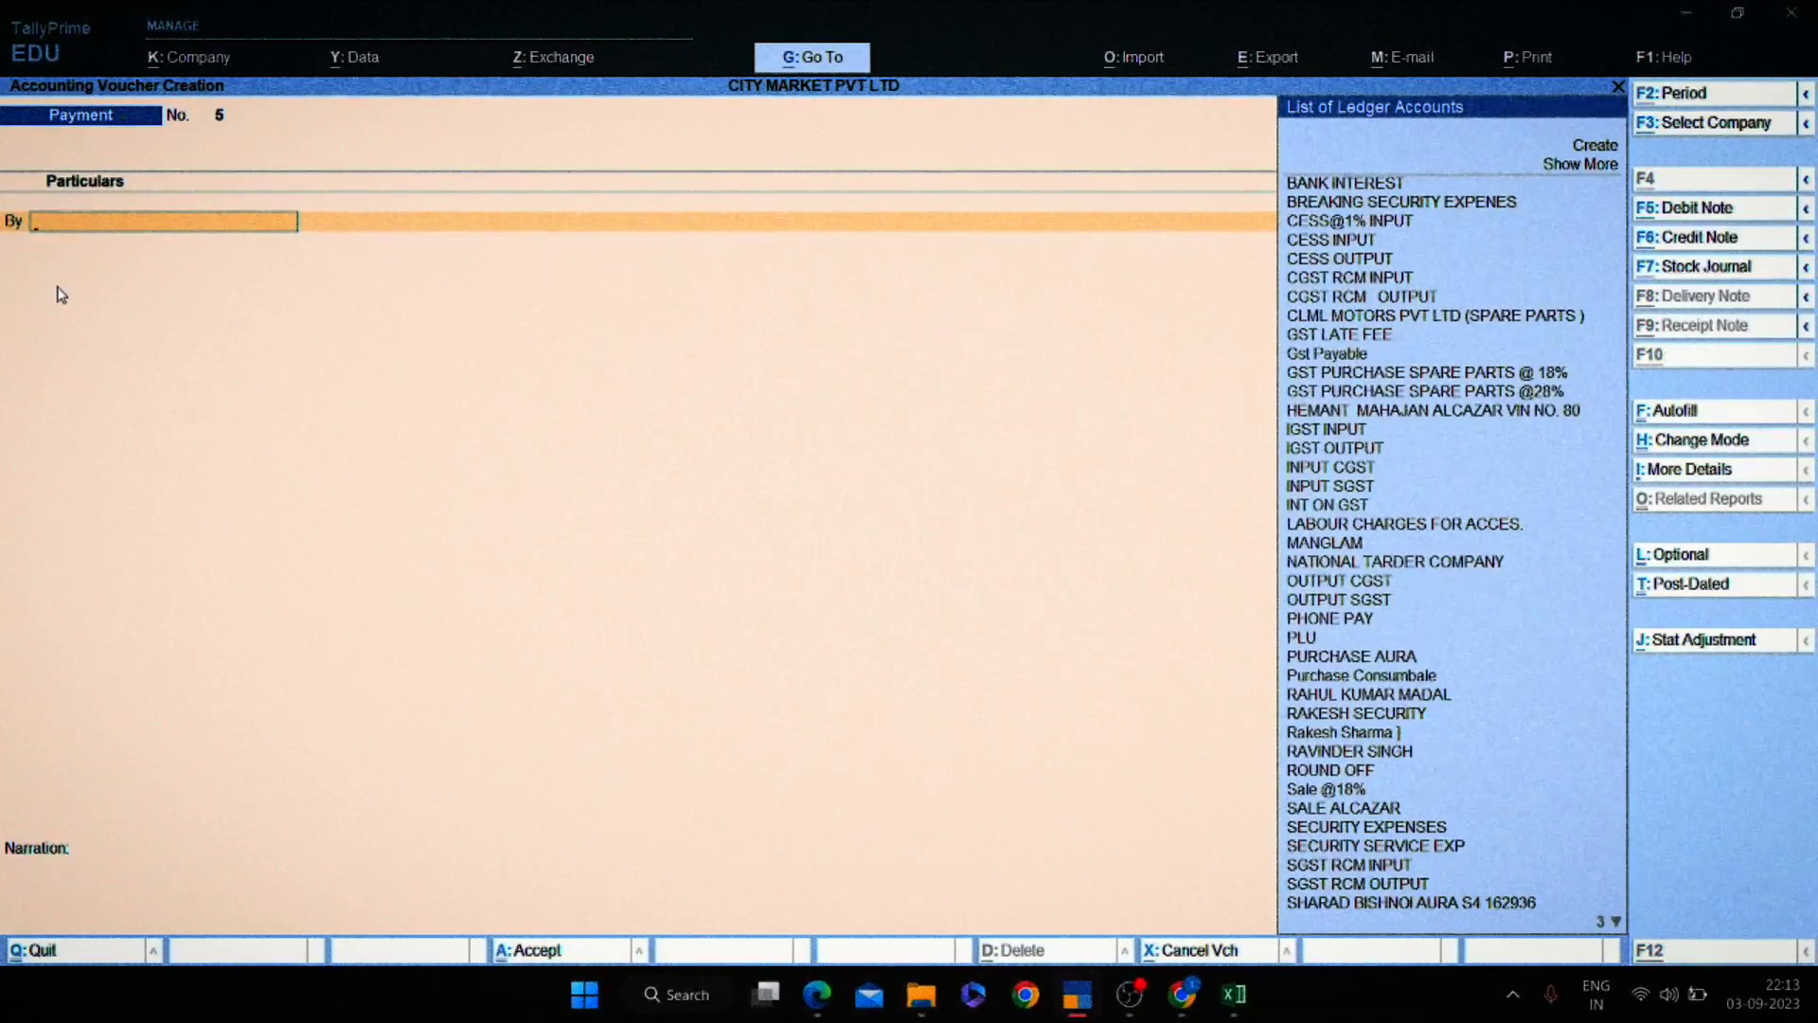
{"action": "key", "text": "alt+c"}
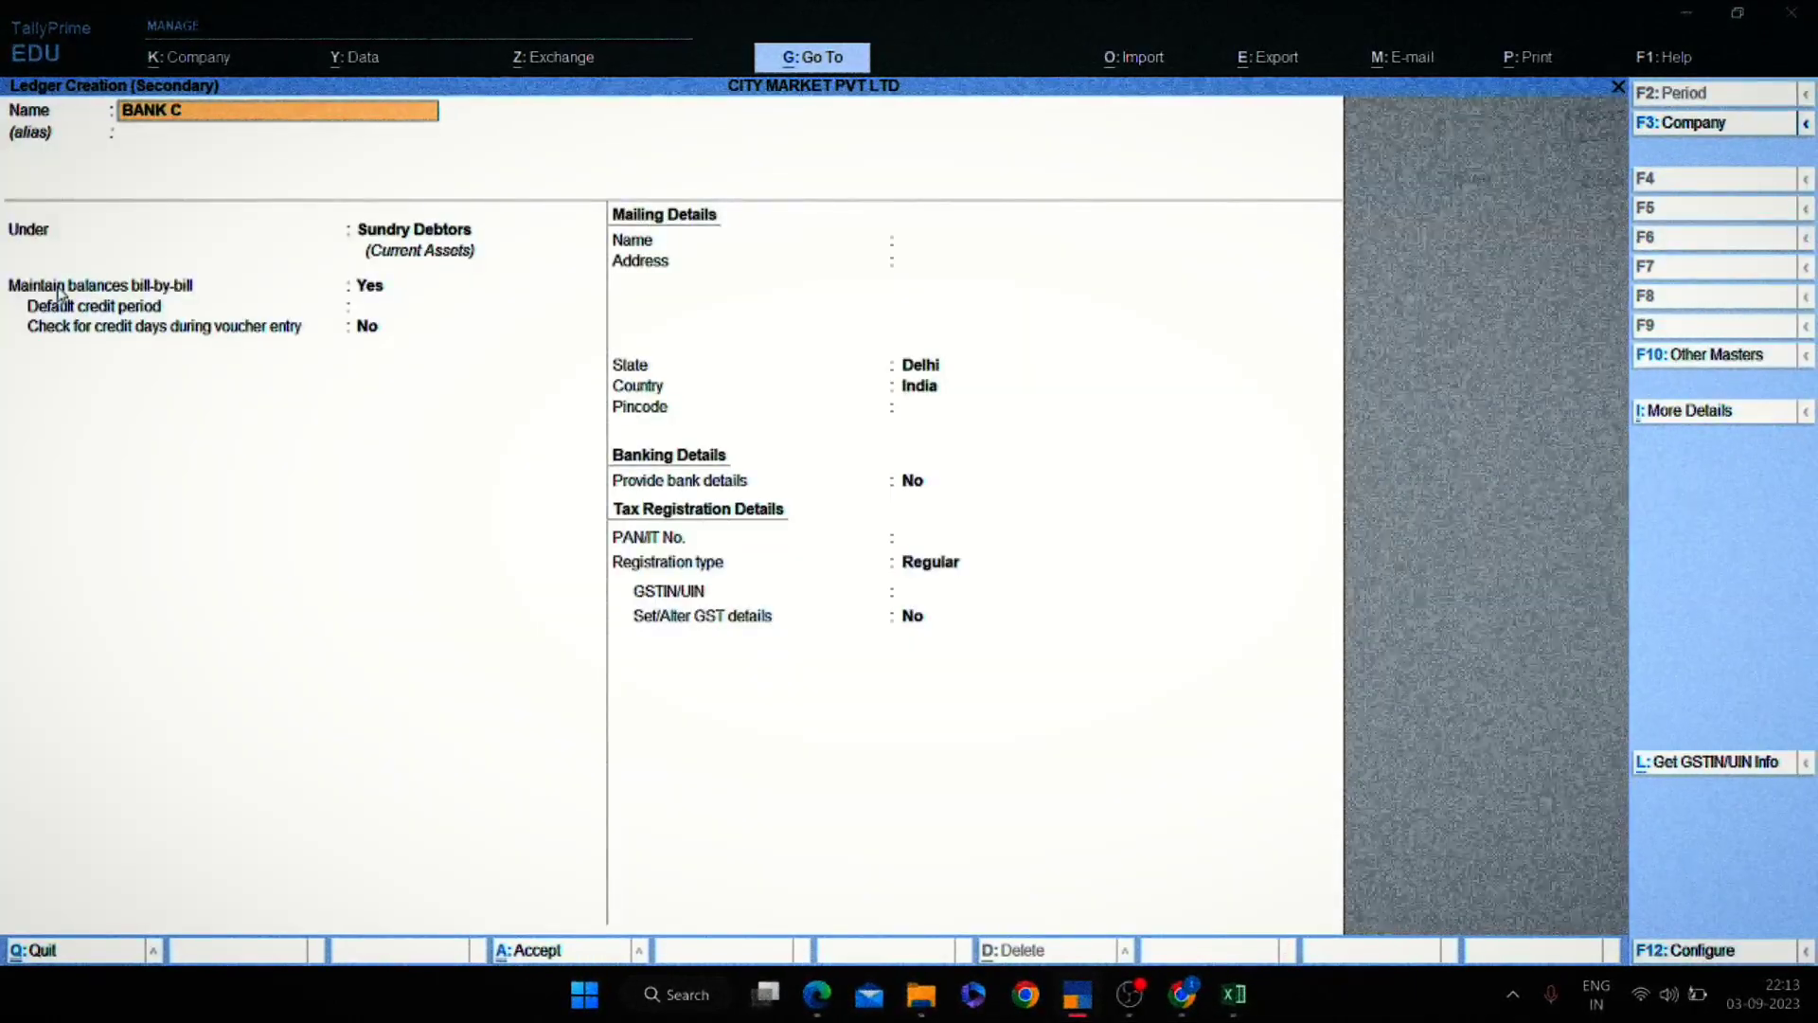
{"action": "key", "text": "Return"}
{"action": "key", "text": "Return"}
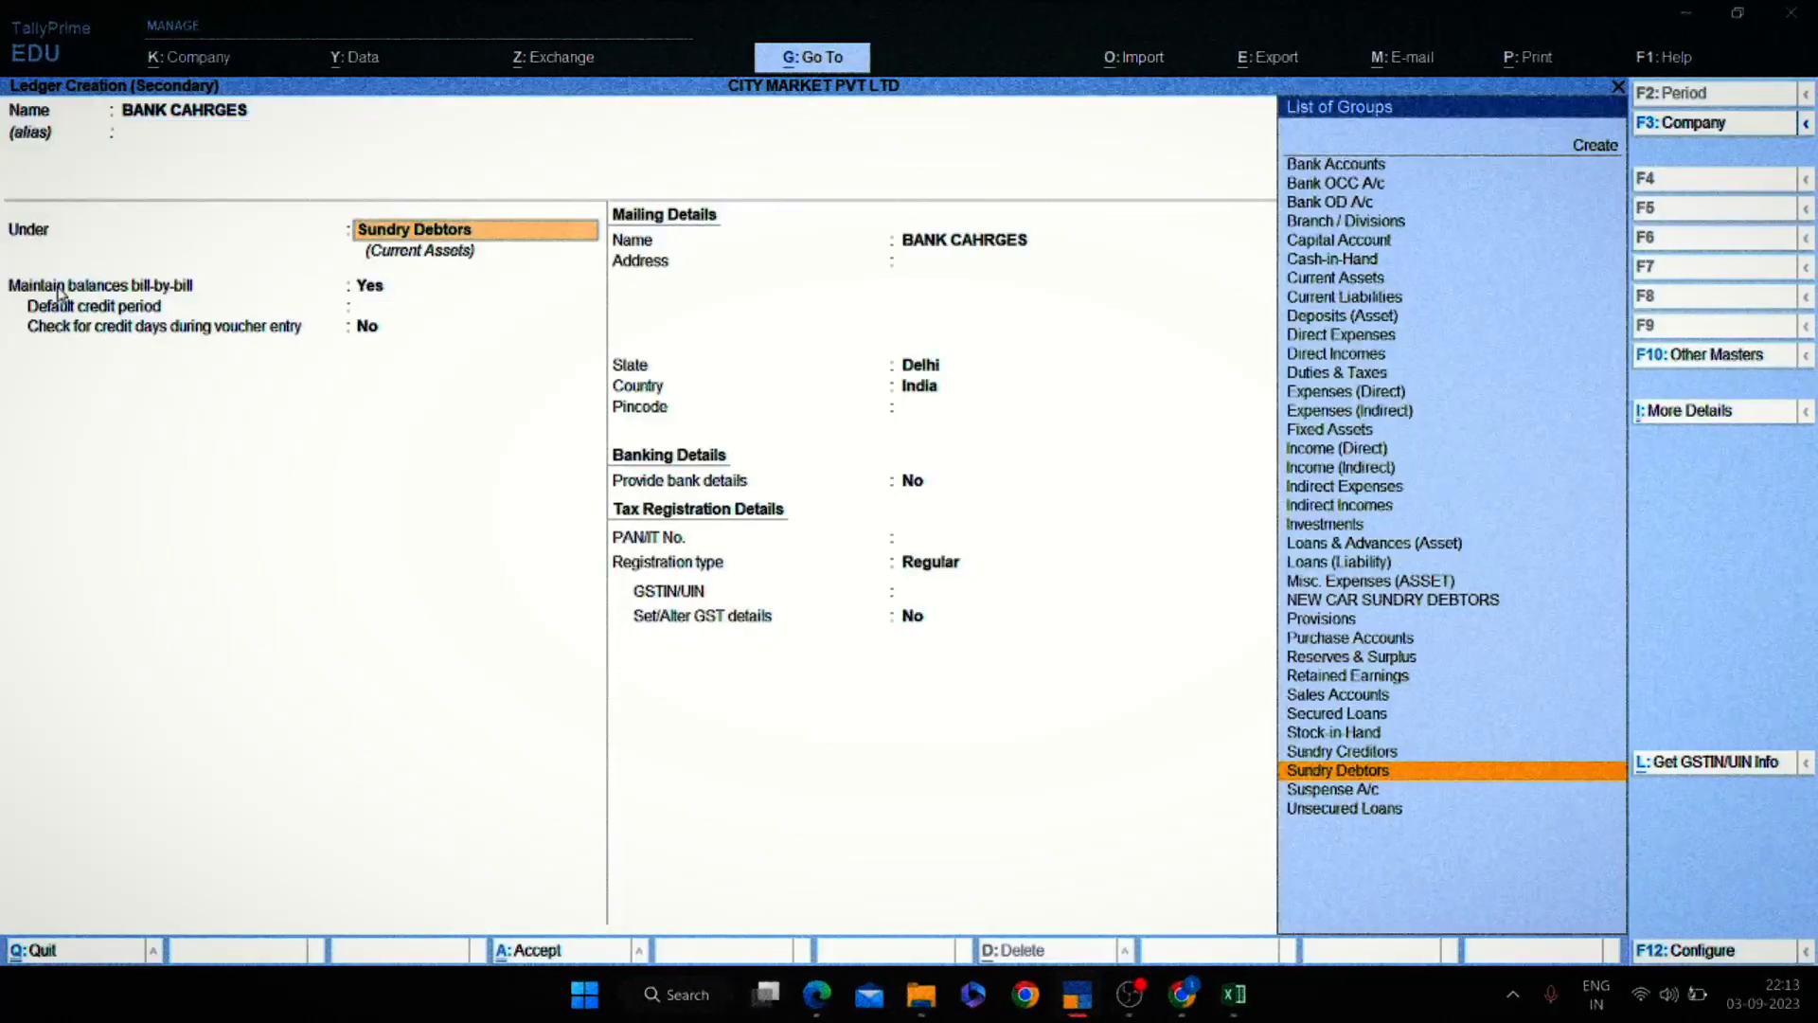
{"action": "type", "text": "IND"}
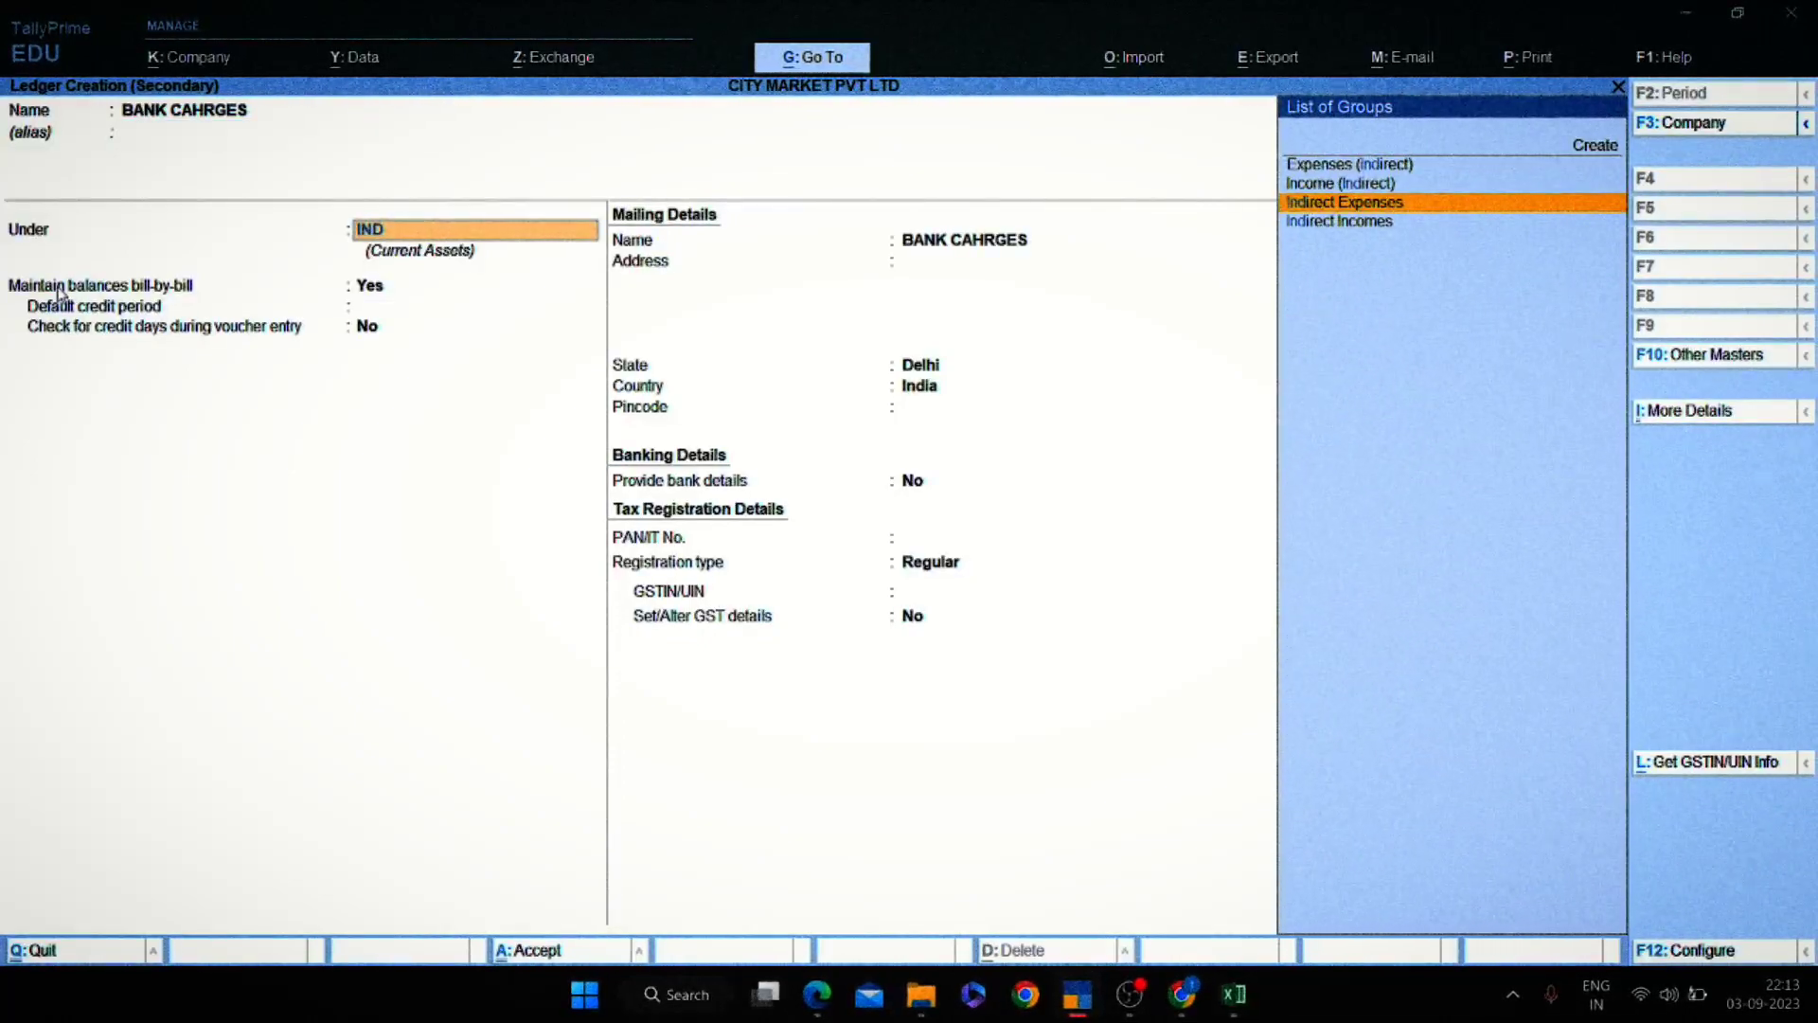
{"action": "key", "text": "Return"}
{"action": "key", "text": "ctrl+a"}
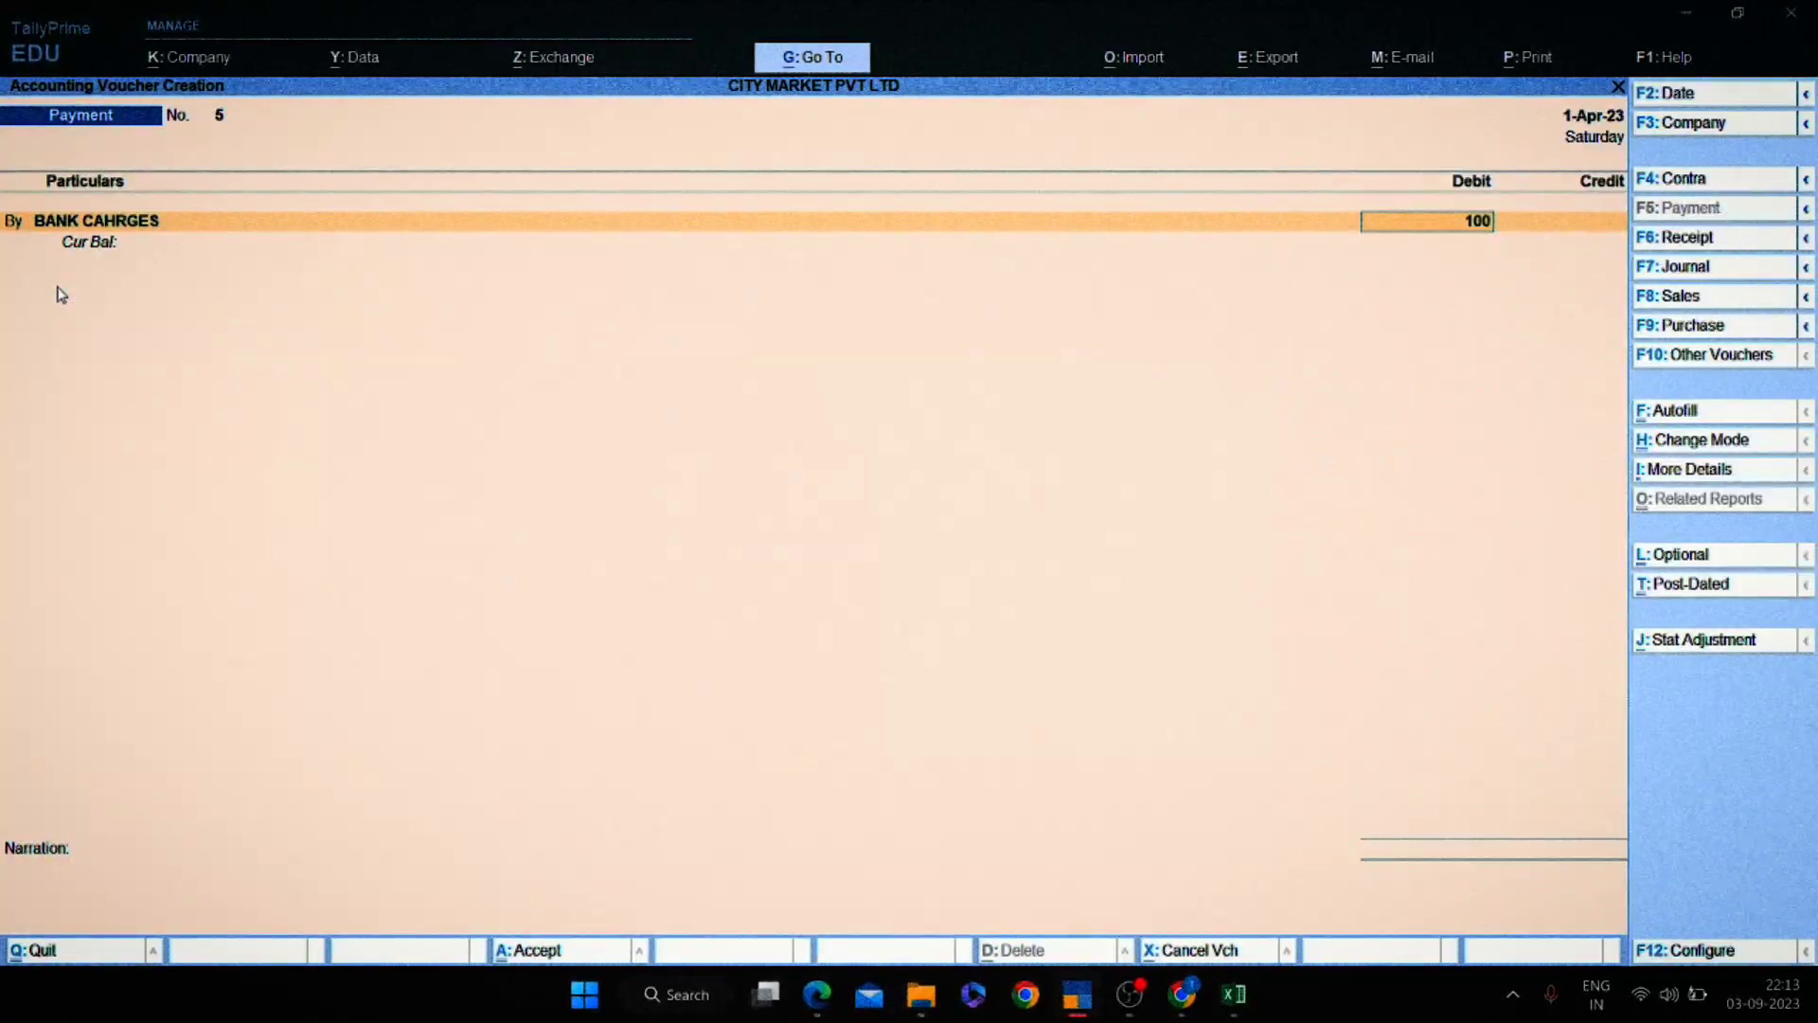
Debit BANK CAHRGES 100, credit Canara Bank 000, and save payment voucher 5.
{"action": "key", "text": "Return"}
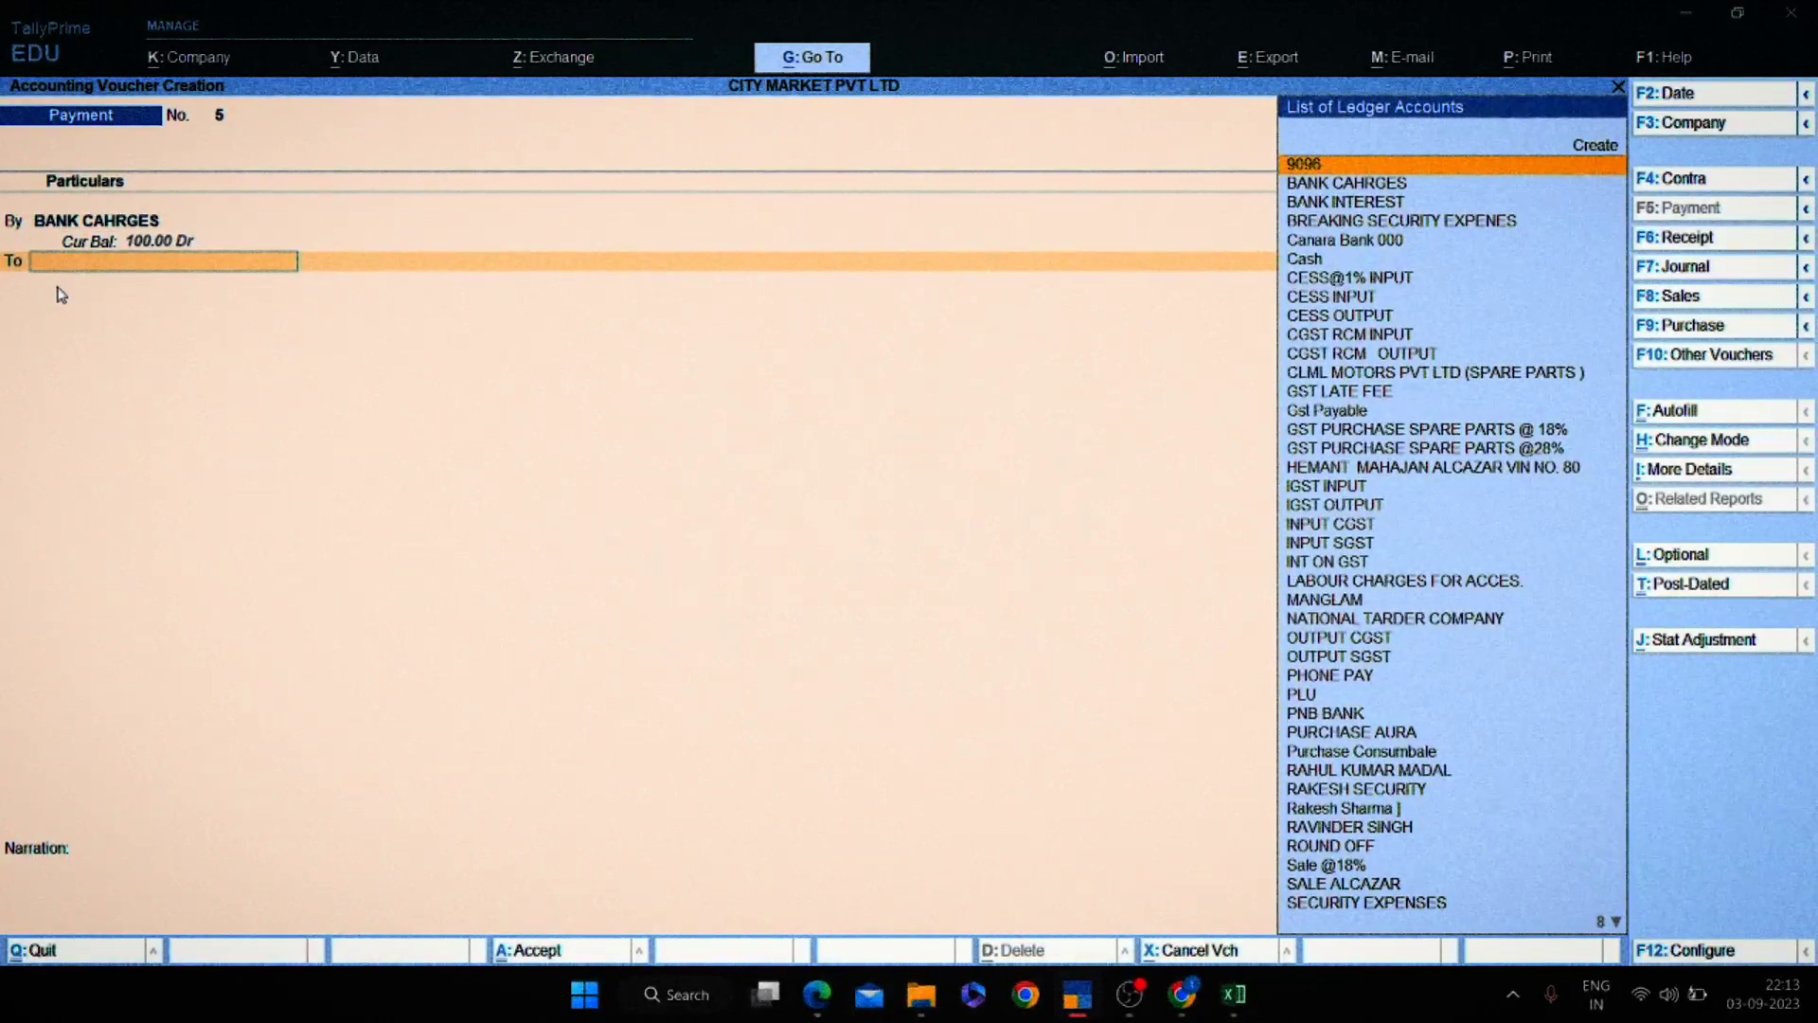
{"action": "type", "text": "CANA"}
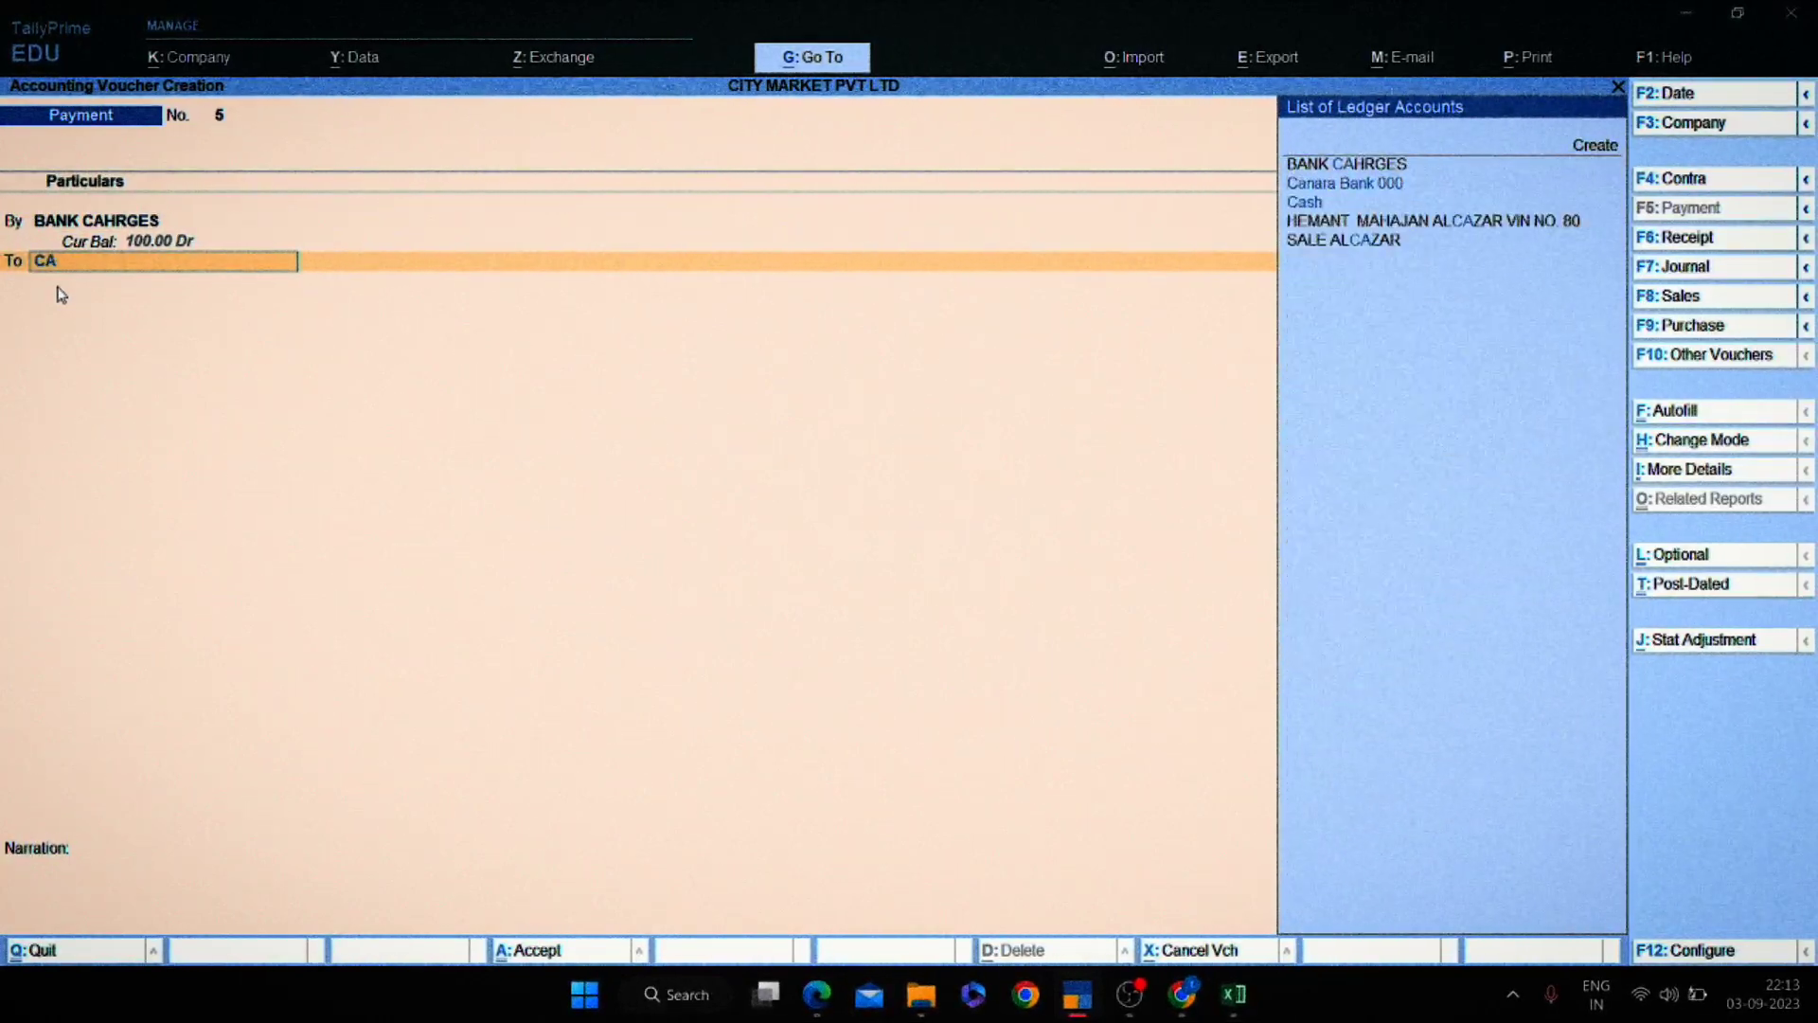
{"action": "key", "text": "Return"}
{"action": "key", "text": "Return"}
{"action": "key", "text": "Return"}
{"action": "key", "text": "Return"}
{"action": "key", "text": "Return"}
{"action": "key", "text": "Return"}
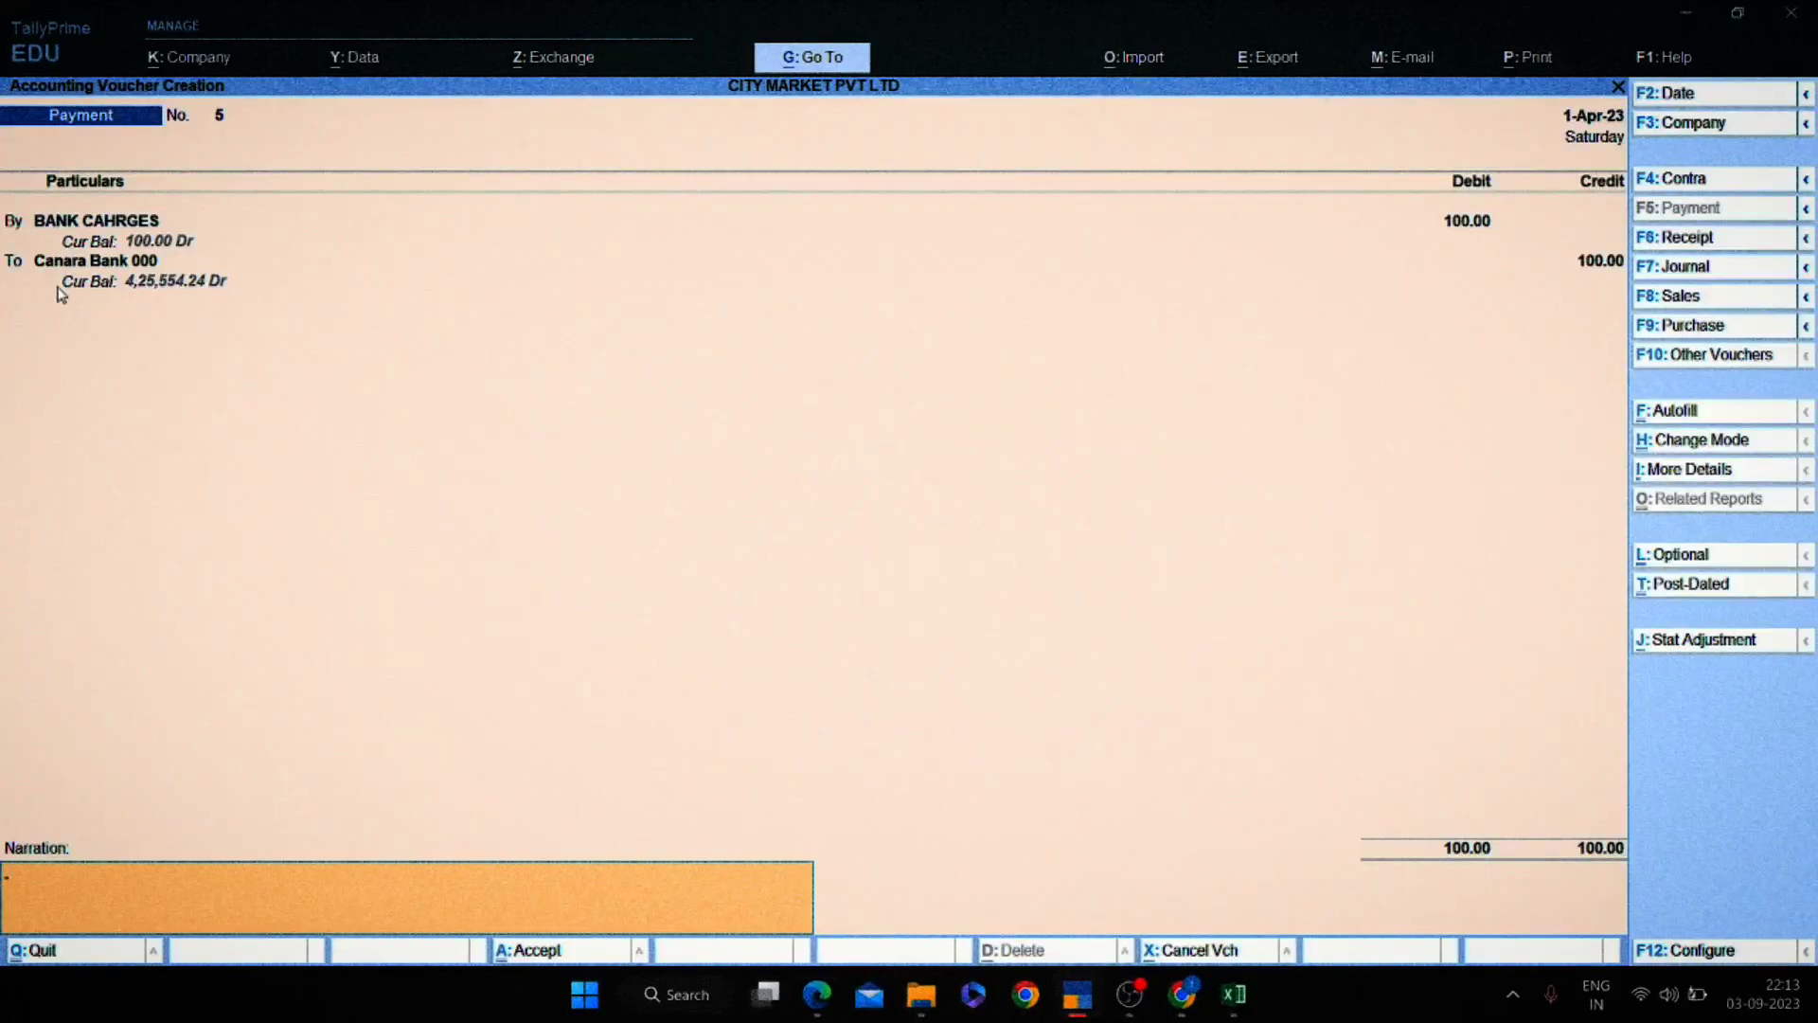
{"action": "key", "text": "Return"}
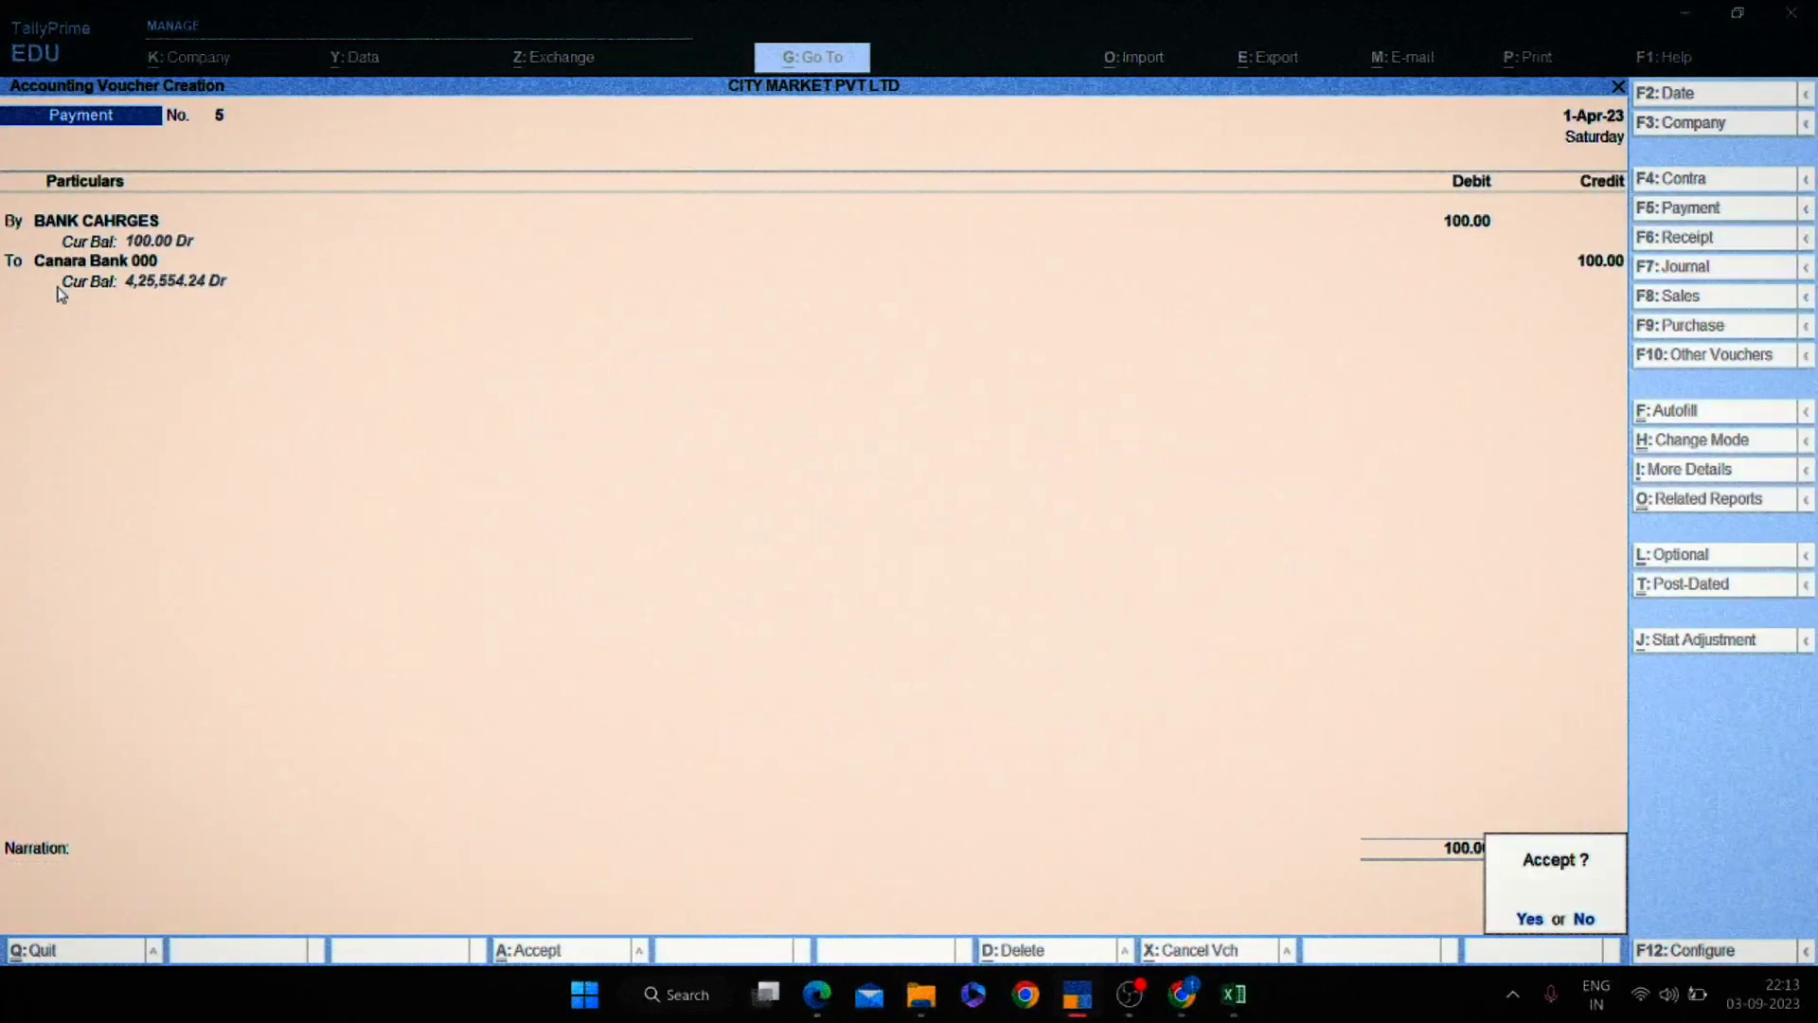
{"action": "key", "text": "y"}
{"action": "key", "text": "Escape"}
{"action": "key", "text": "Escape"}
{"action": "key", "text": "Escape"}
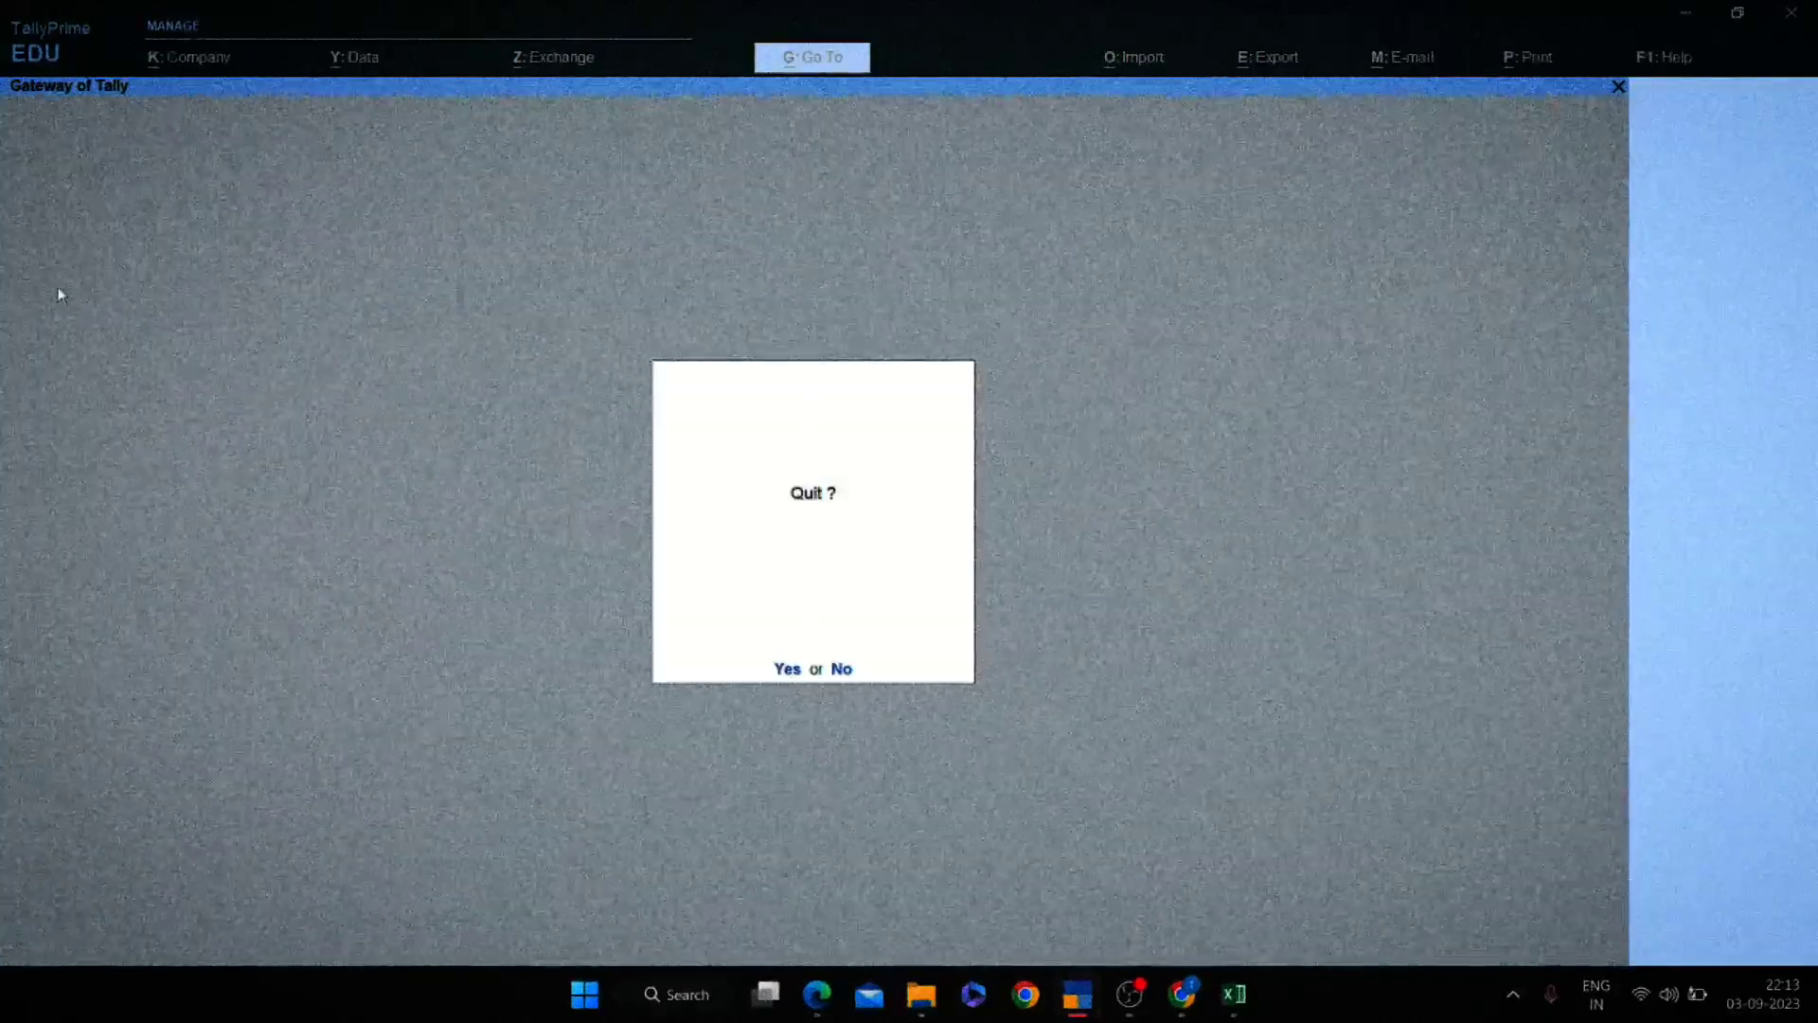
In payment voucher 6, debit the party's ledger 100 on account and credit Cash.
{"action": "type", "text": "nvV"}
{"action": "key", "text": "BackSpace"}
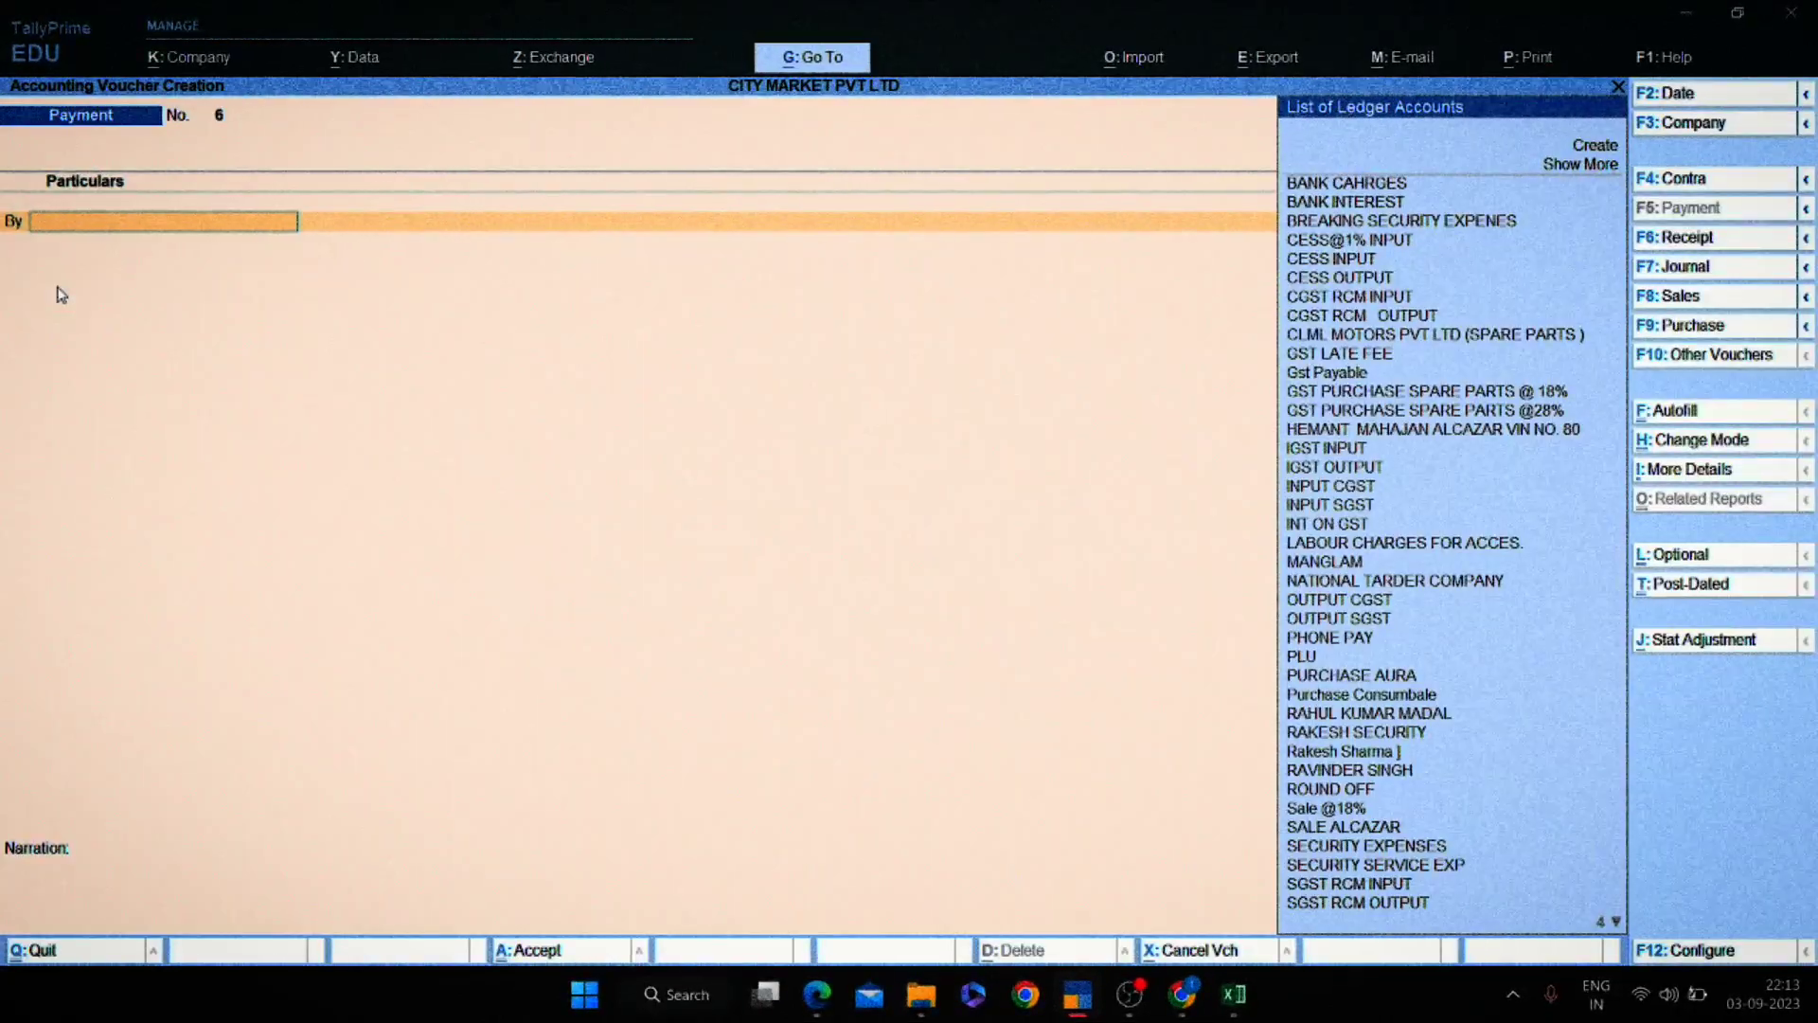
{"action": "type", "text": "RAKESH"}
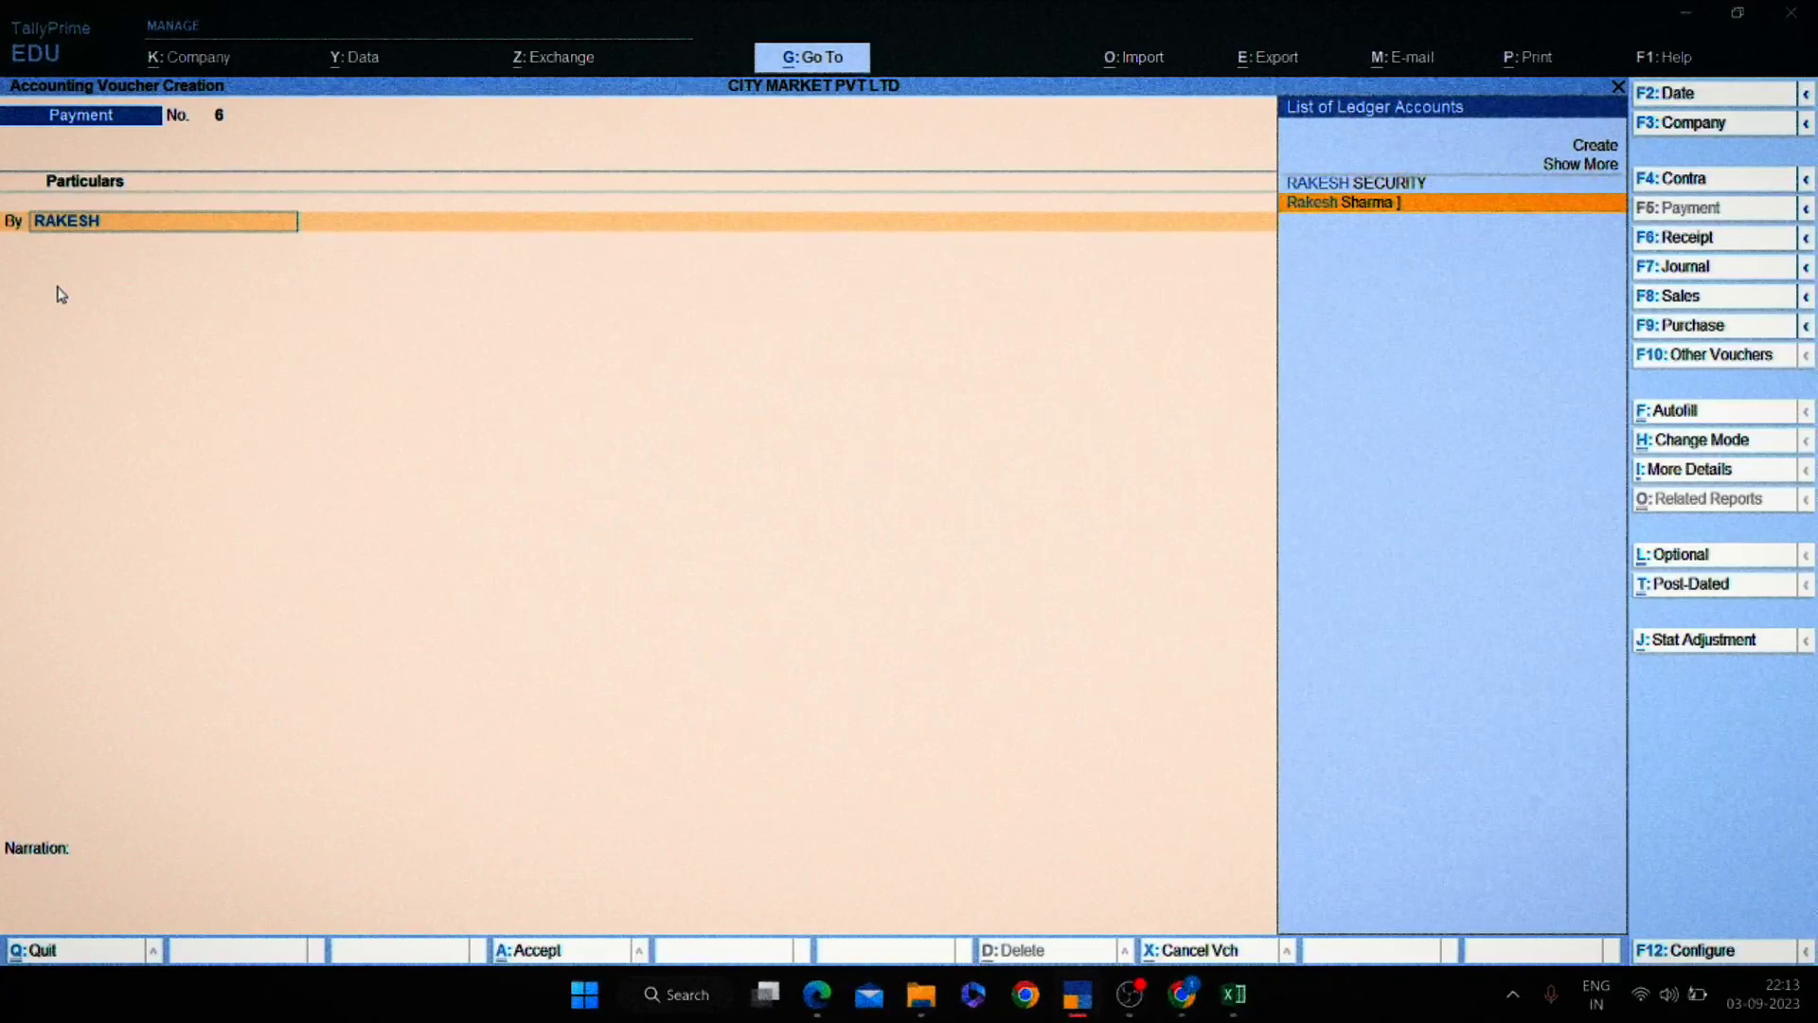
{"action": "key", "text": "Return"}
{"action": "type", "text": "0100"}
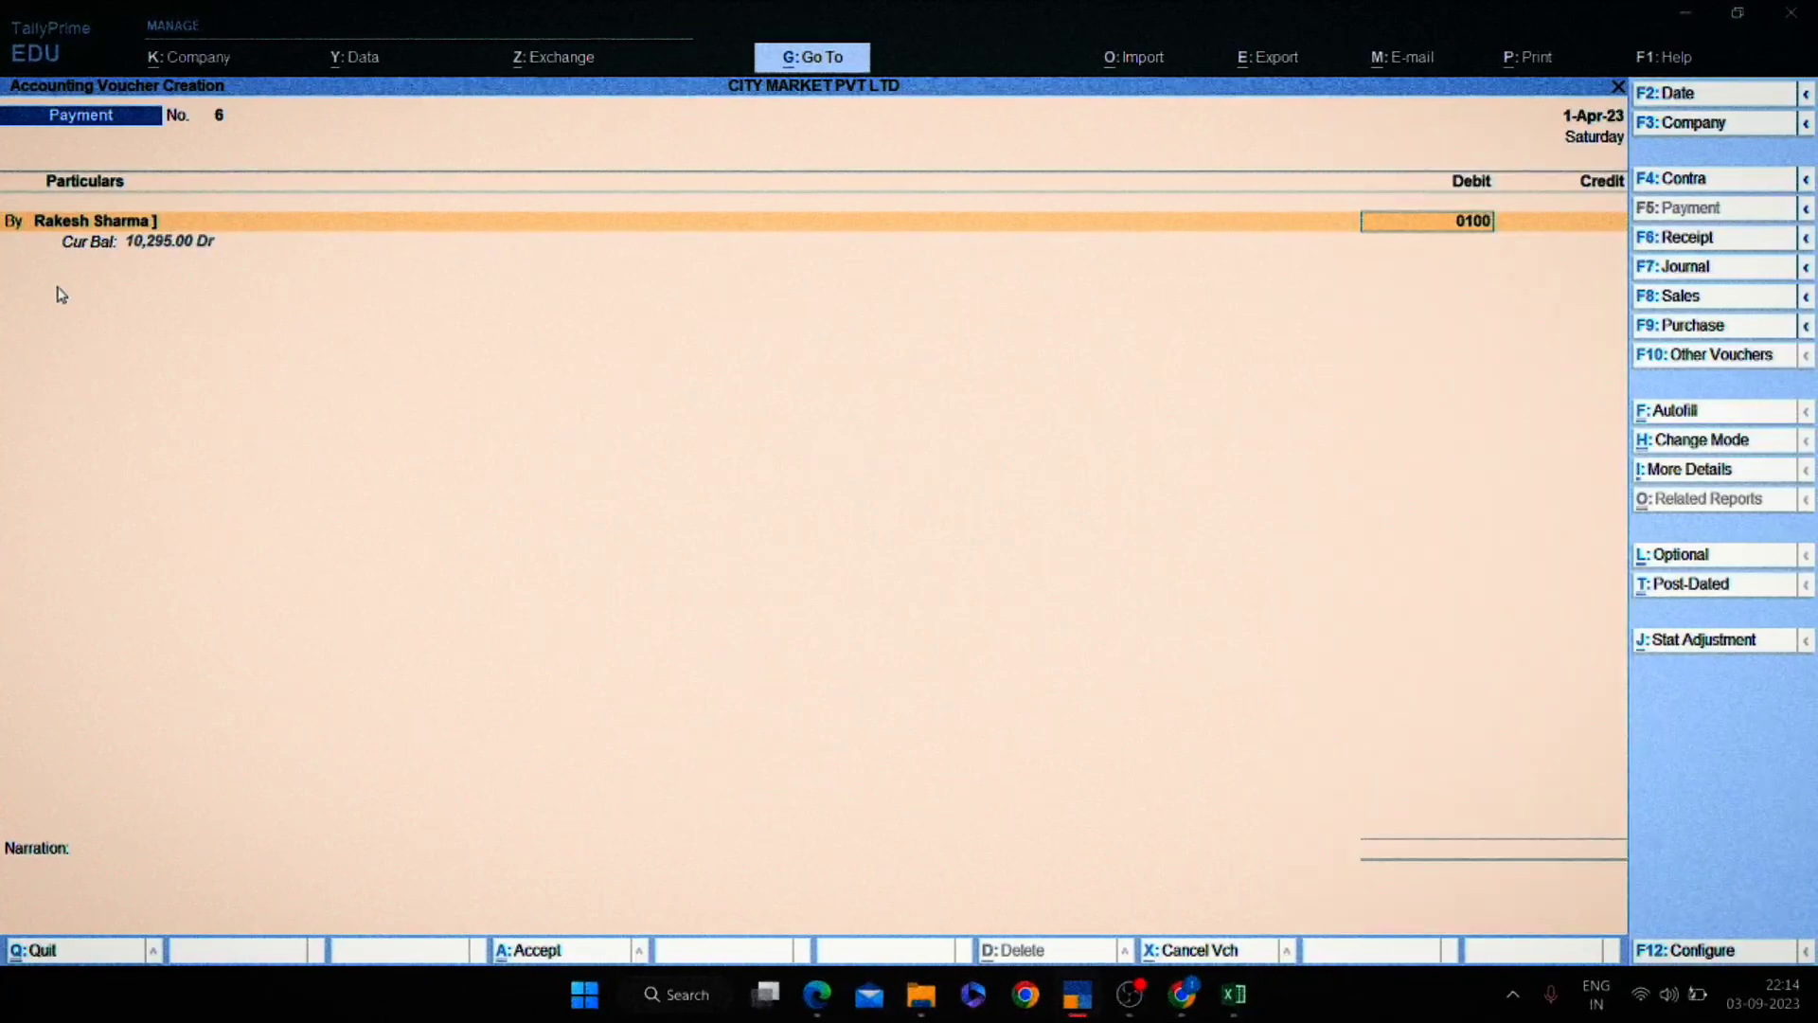
{"action": "key", "text": "Return"}
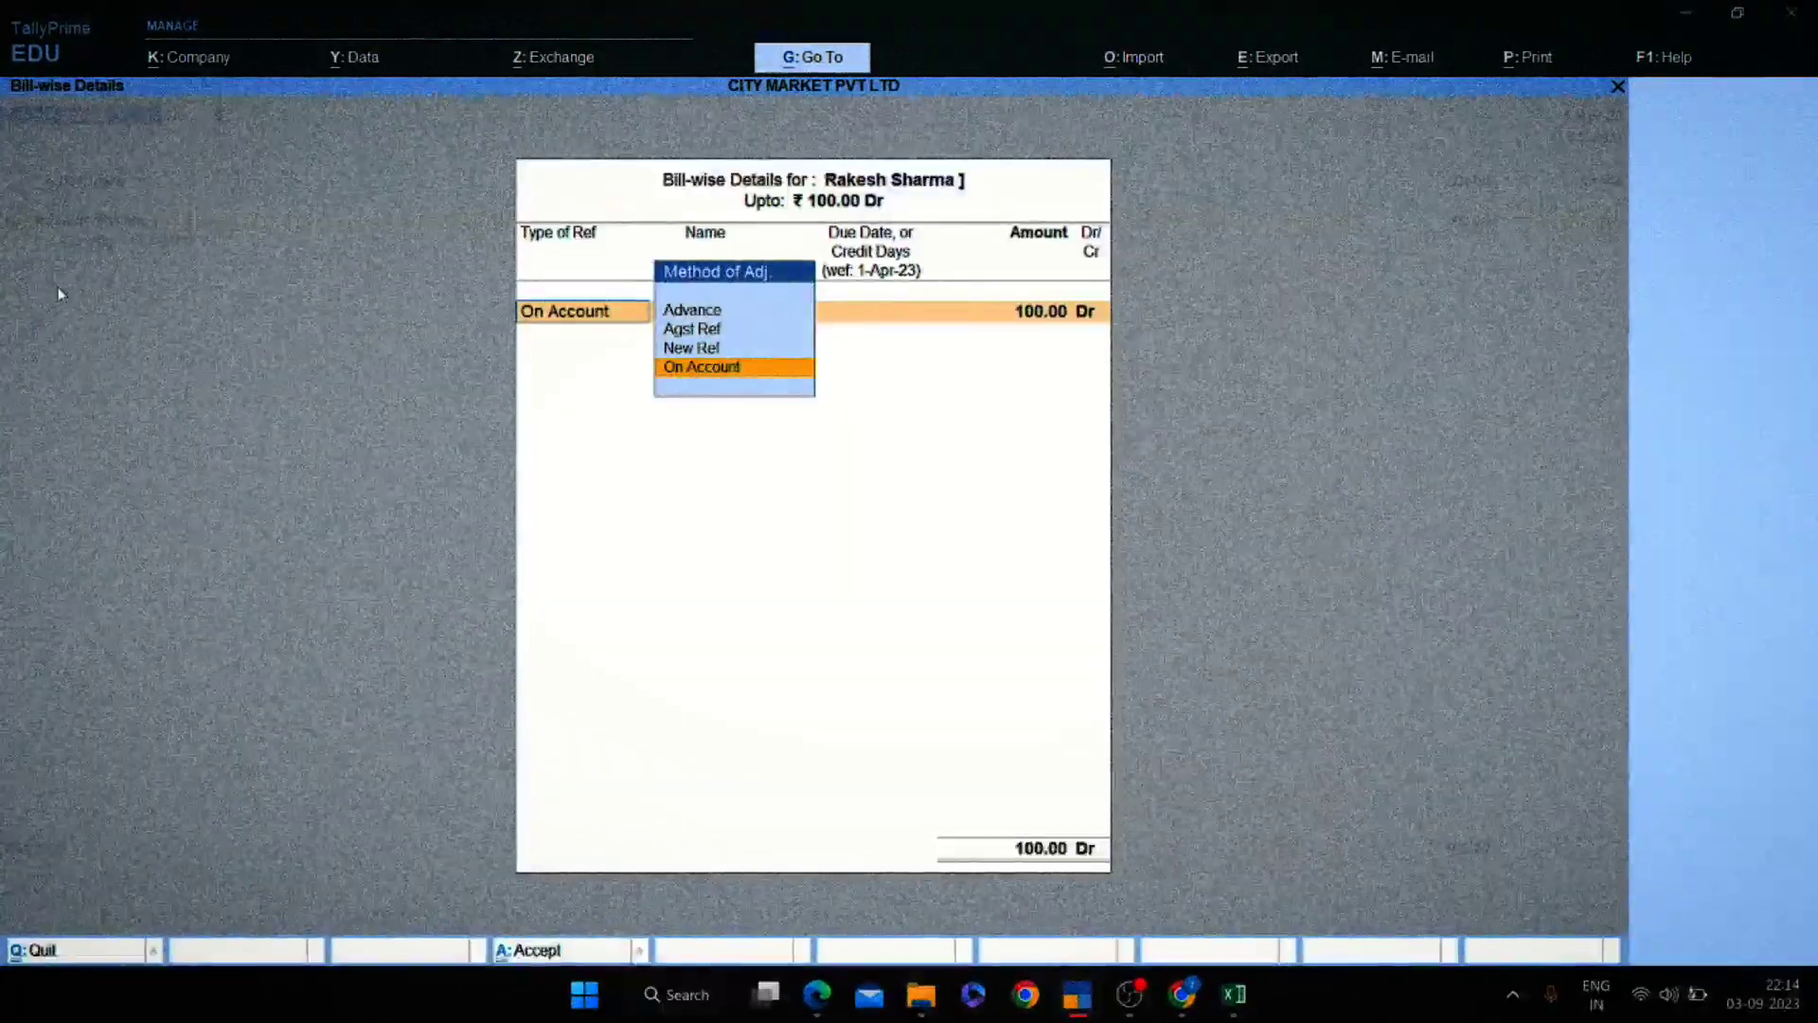
{"action": "key", "text": "Return"}
{"action": "key", "text": "Return"}
{"action": "key", "text": "Return"}
{"action": "type", "text": "CASH"}
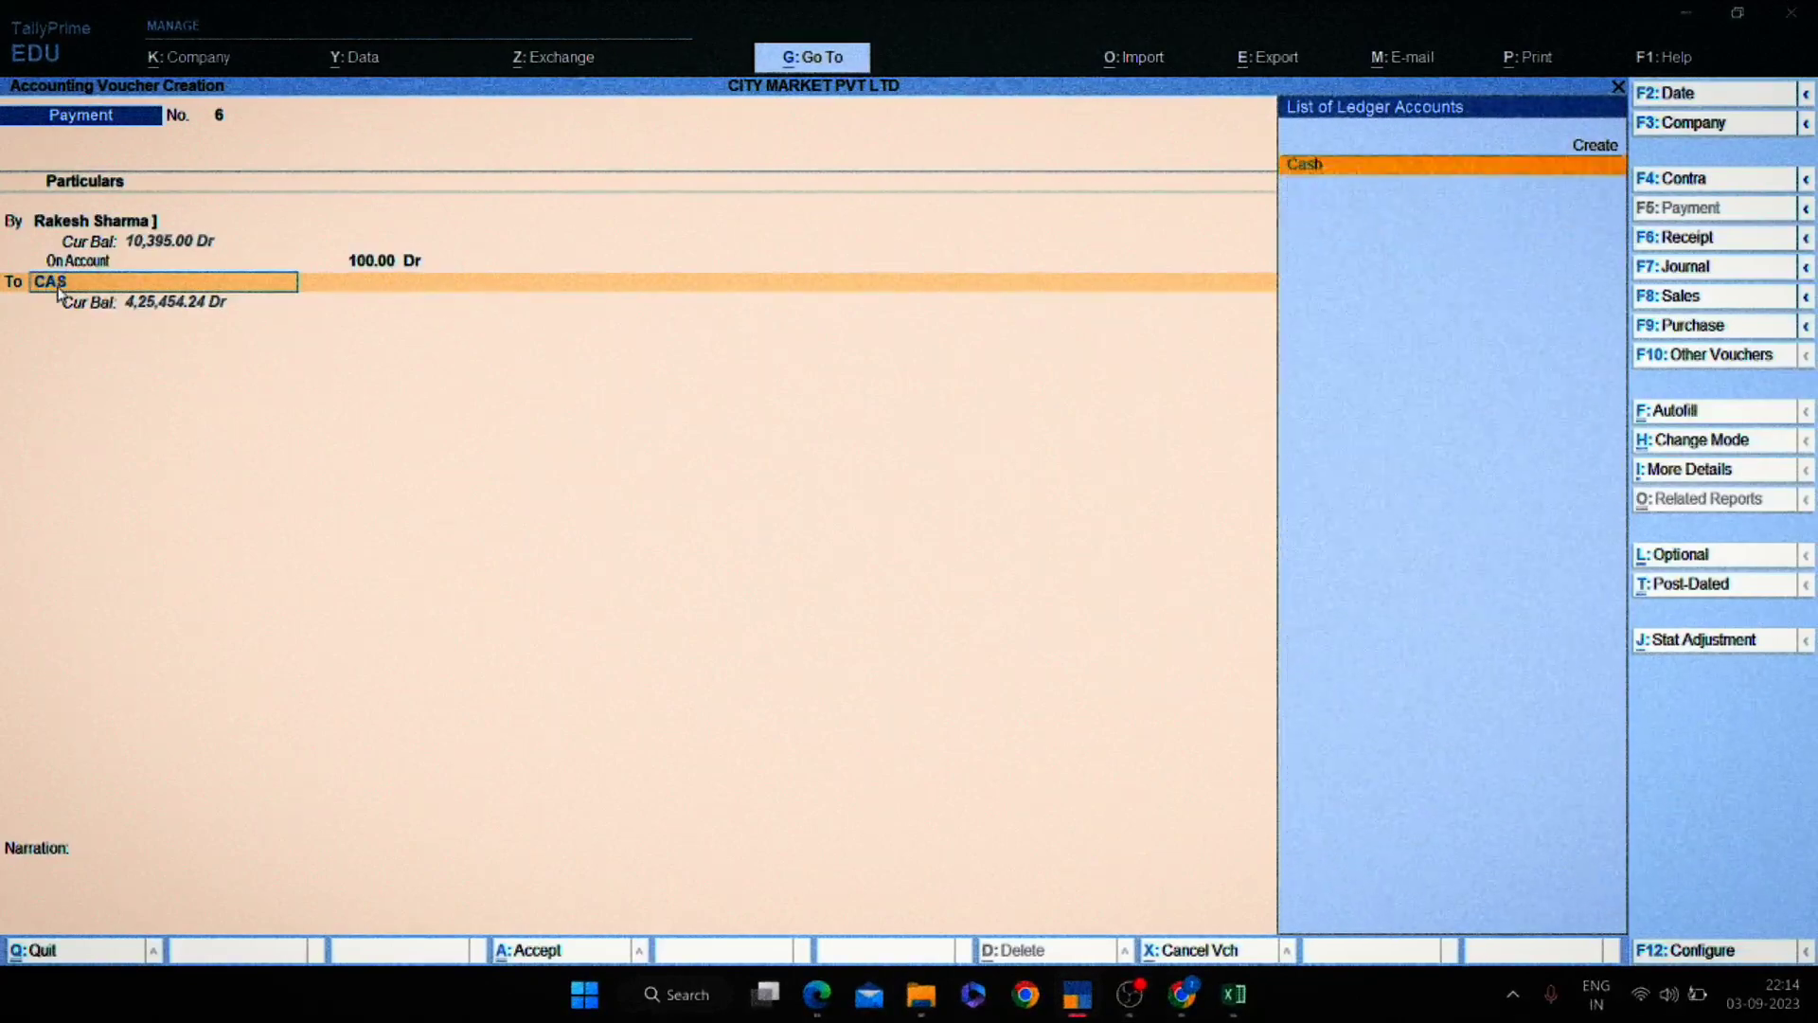
{"action": "key", "text": "Return"}
{"action": "key", "text": "Return"}
{"action": "key", "text": "Return"}
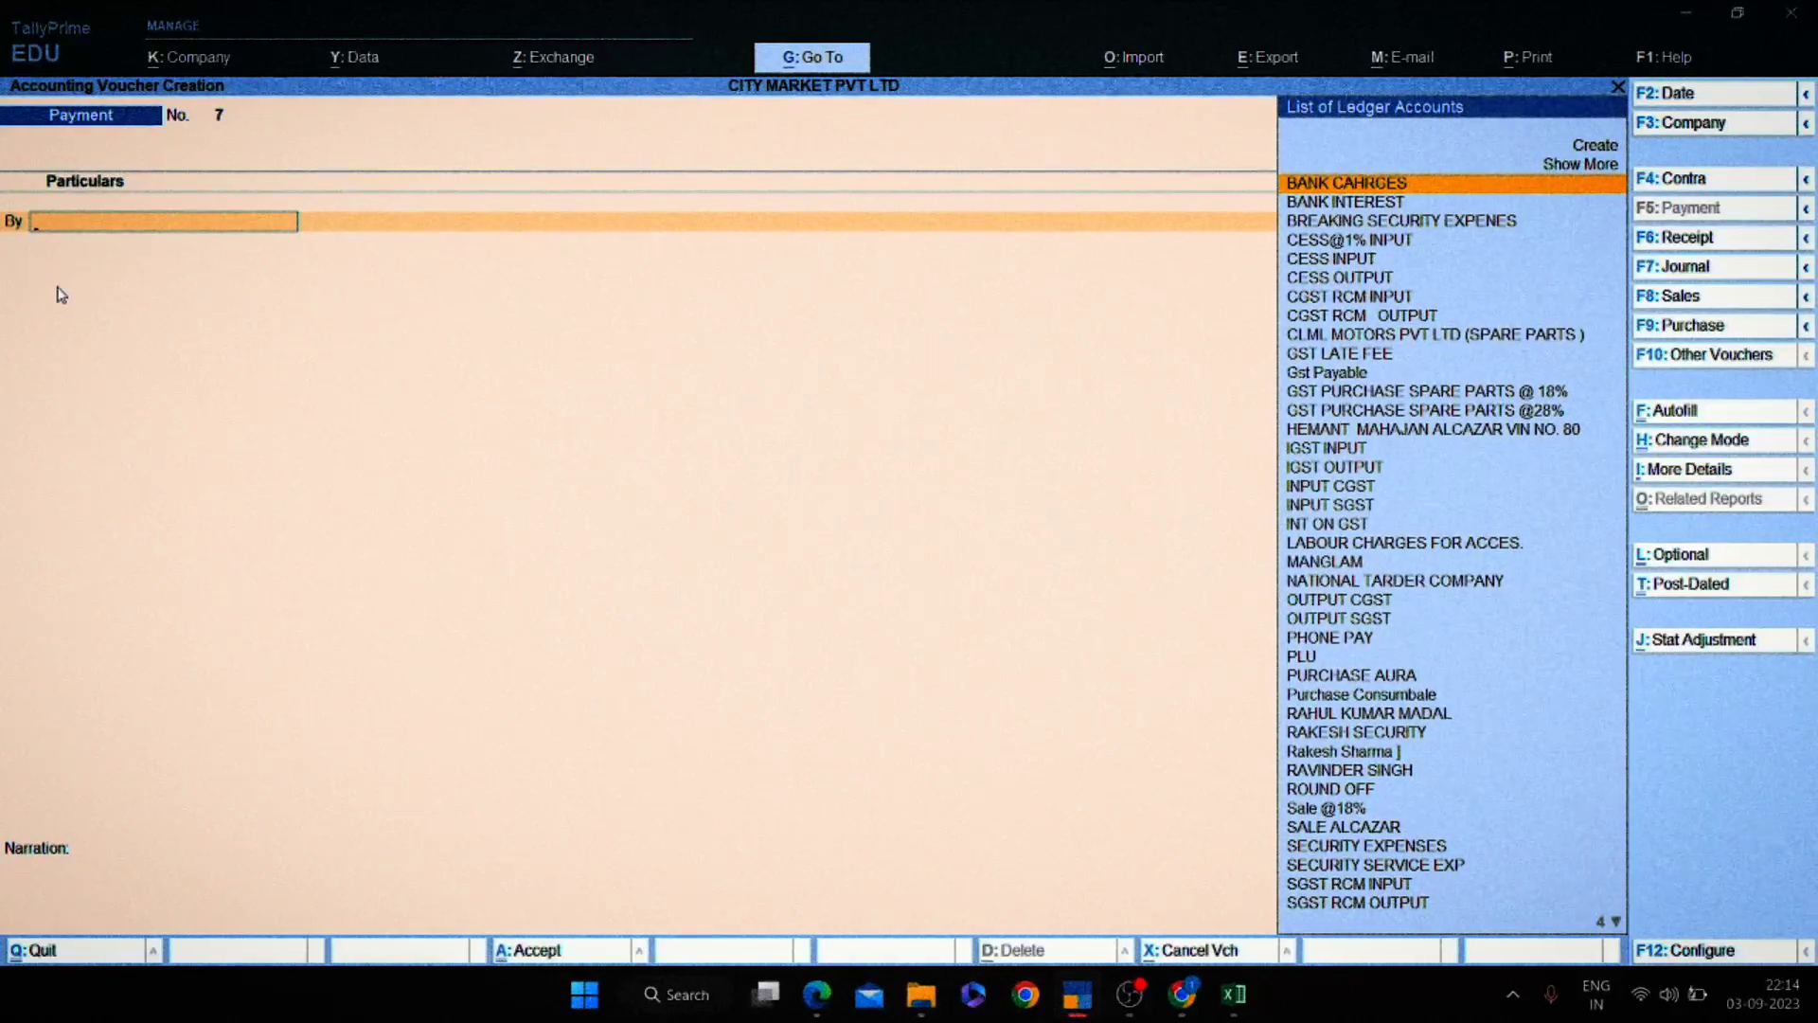
In receipt voucher 4, credit the customer's ledger 100 on account against Cash.
{"action": "left_click", "coordinate": [1681, 239]}
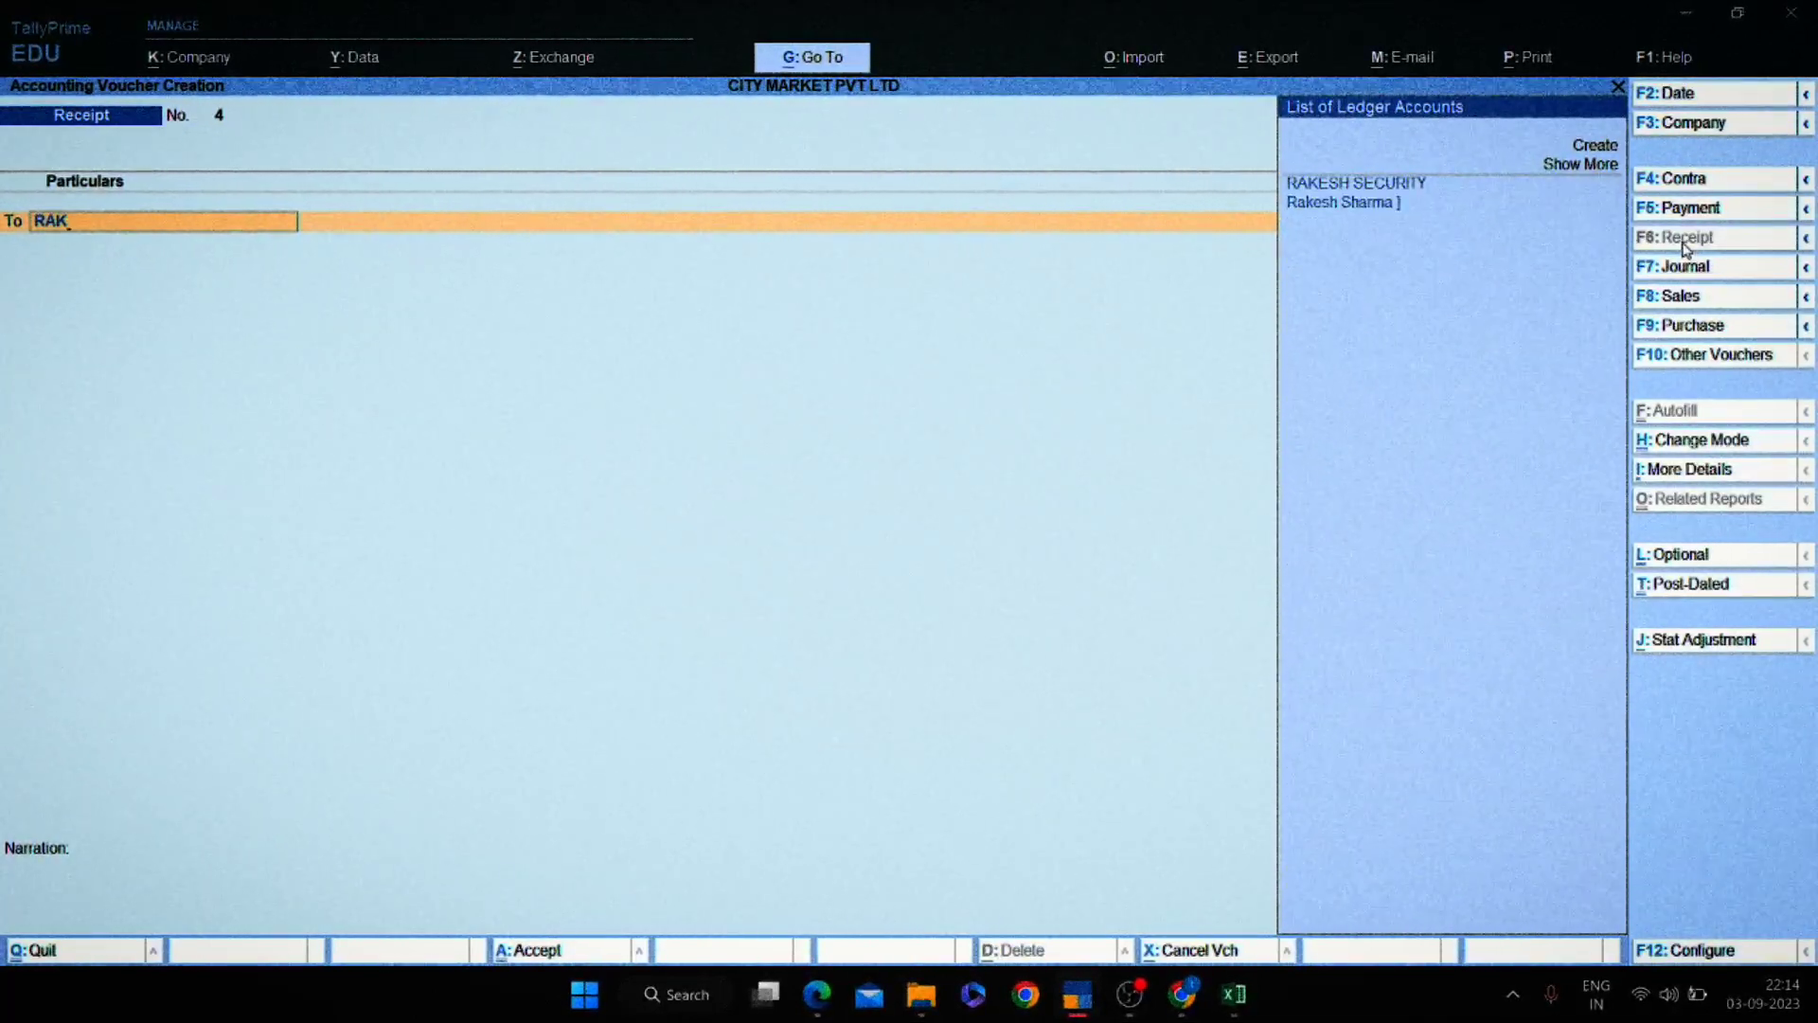
{"action": "key", "text": "Return"}
{"action": "type", "text": "01"}
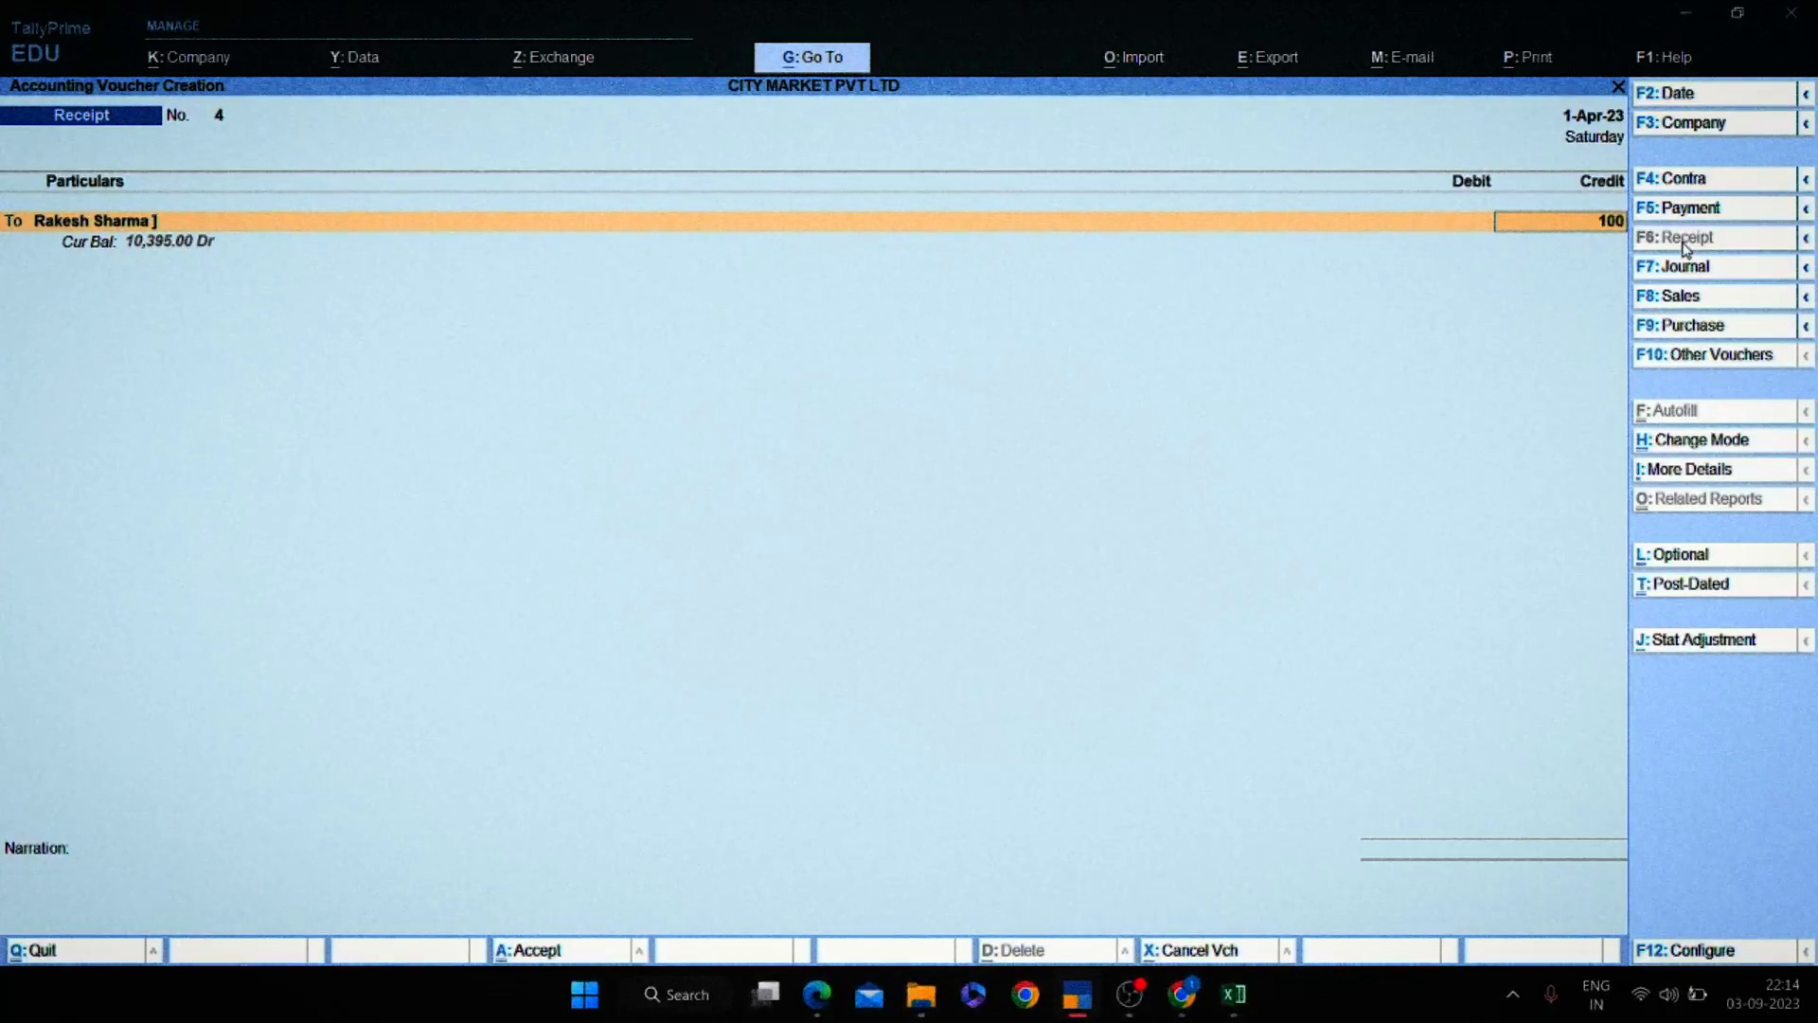
{"action": "key", "text": "Return"}
{"action": "key", "text": "Return"}
{"action": "key", "text": "Return"}
{"action": "key", "text": "Return"}
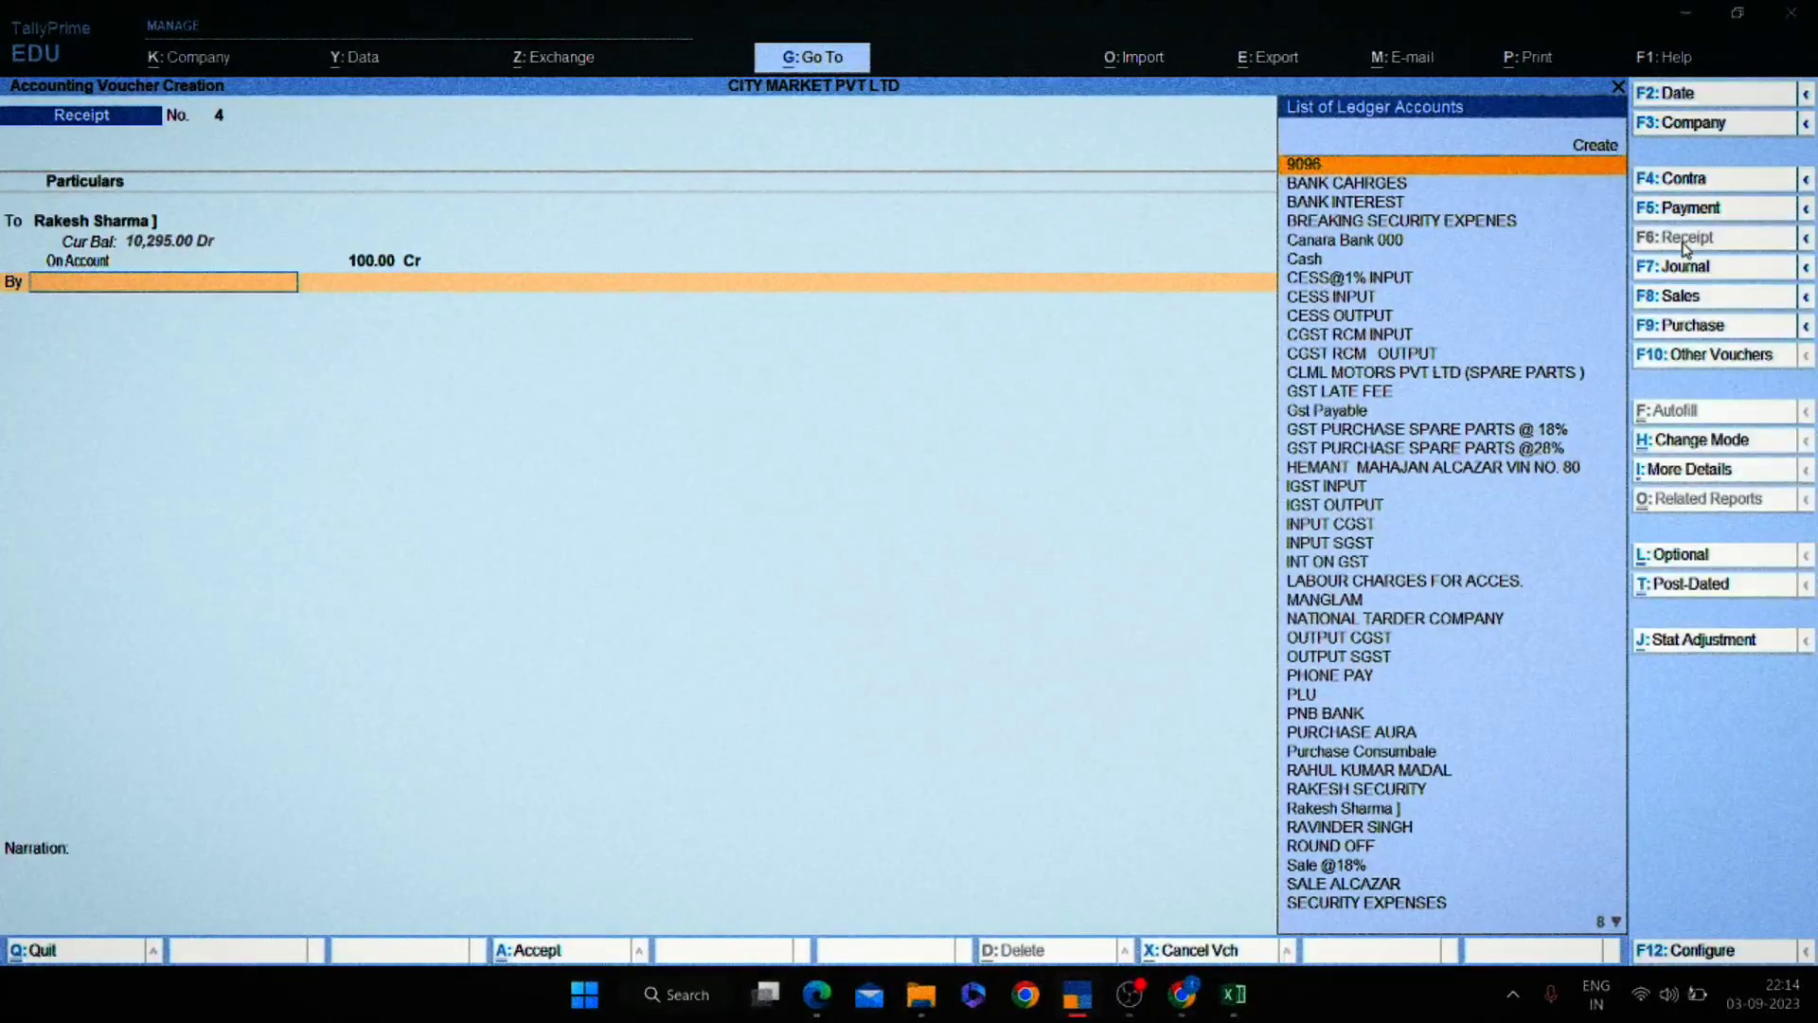
{"action": "key", "text": "Return"}
{"action": "key", "text": "Return"}
{"action": "key", "text": "Return"}
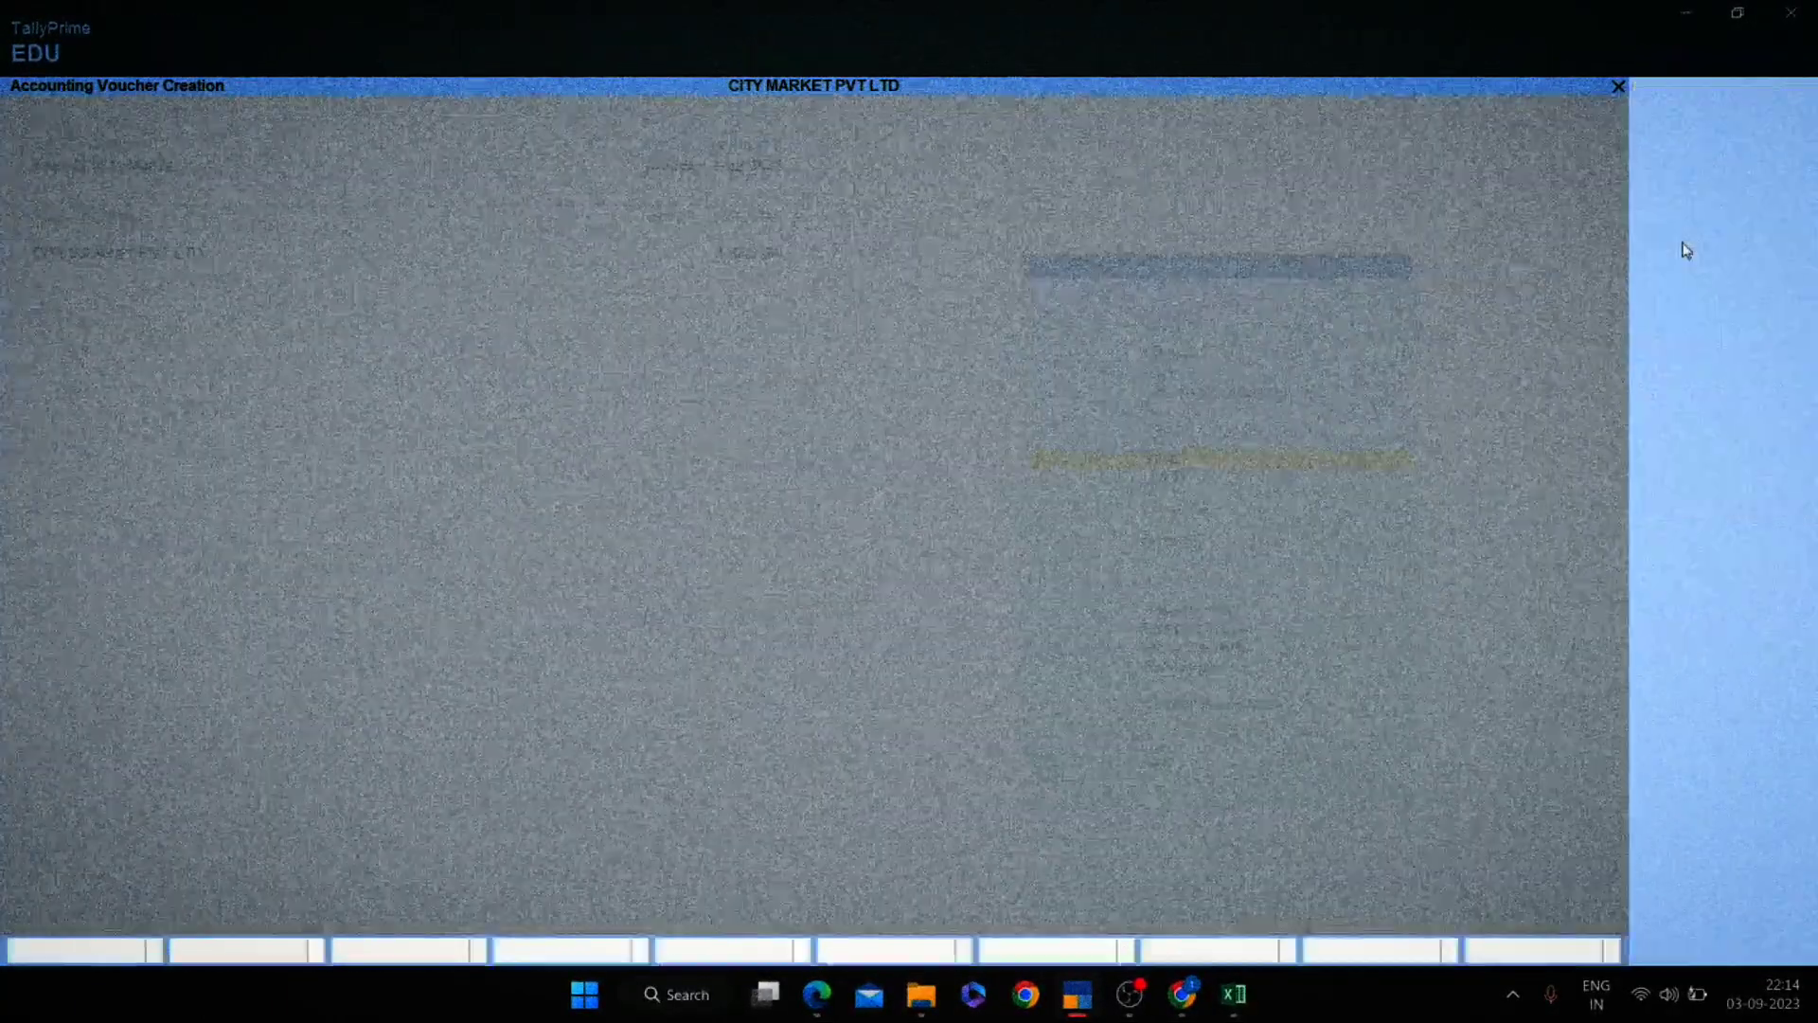
Save the receipt and open the customer's ledger vouchers report.
{"action": "key", "text": "Escape"}
{"action": "type", "text": "dal"}
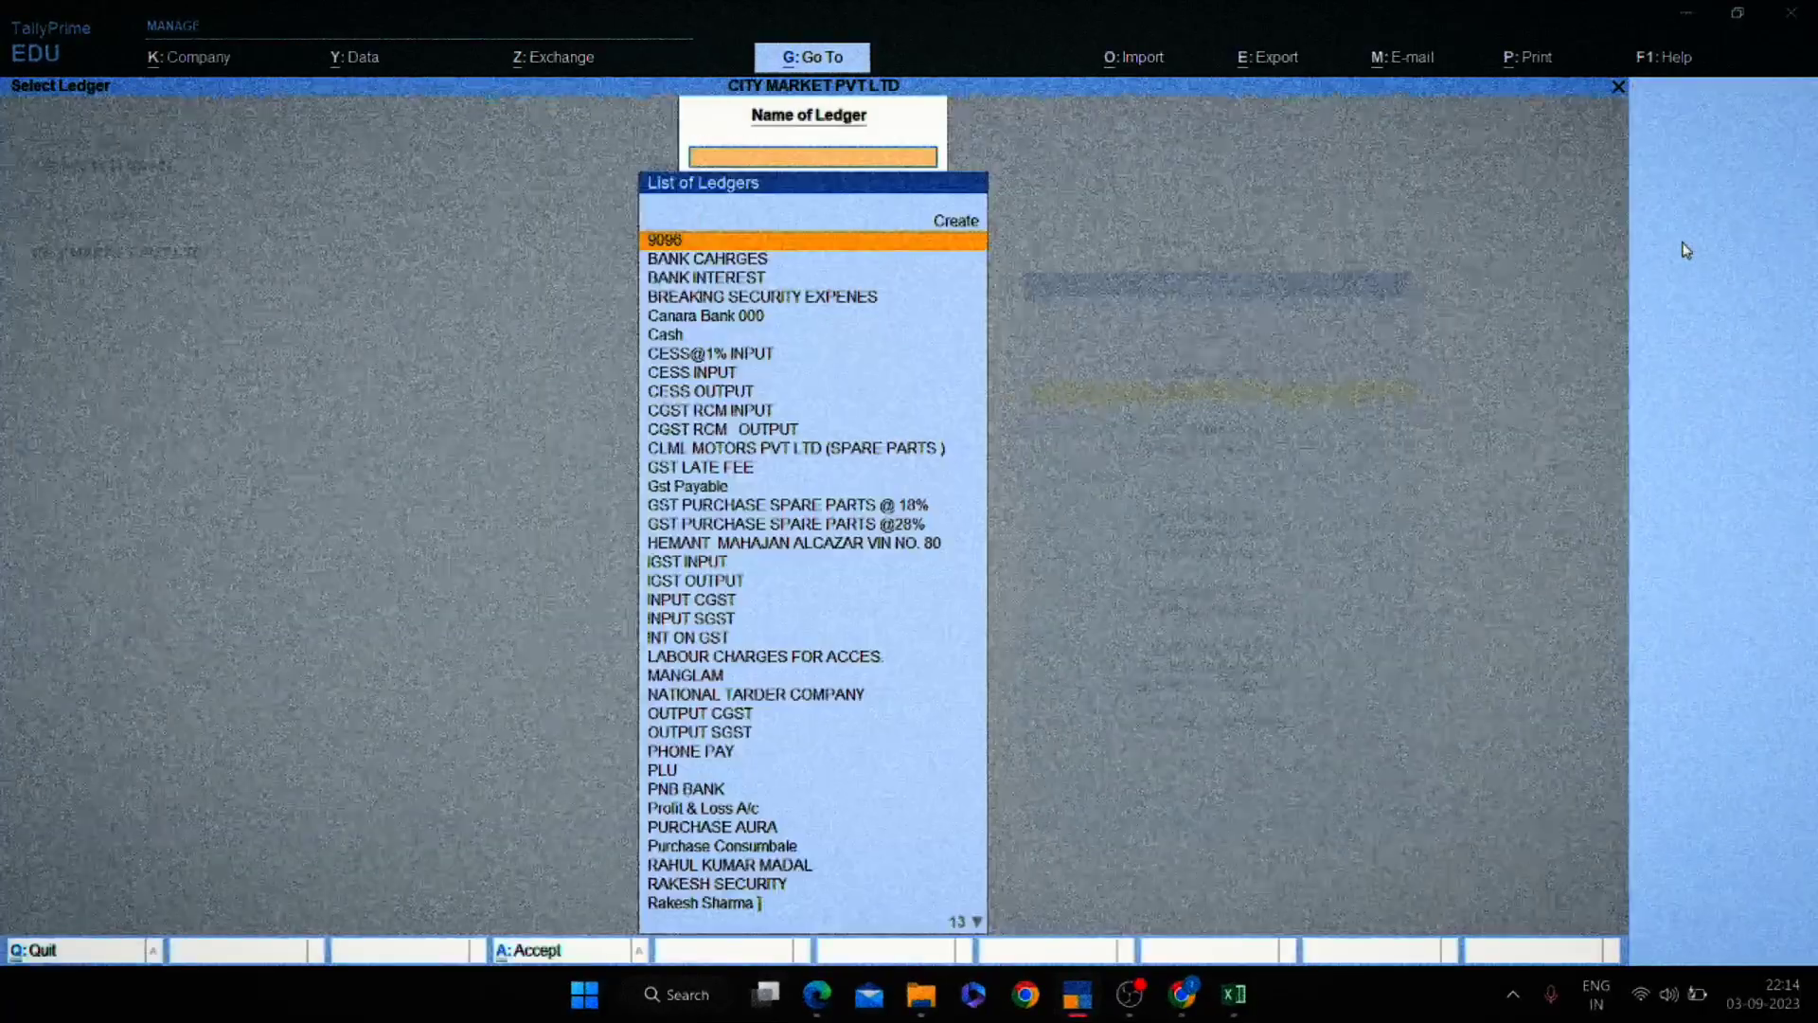
{"action": "type", "text": "RAKES"}
{"action": "key", "text": "Down"}
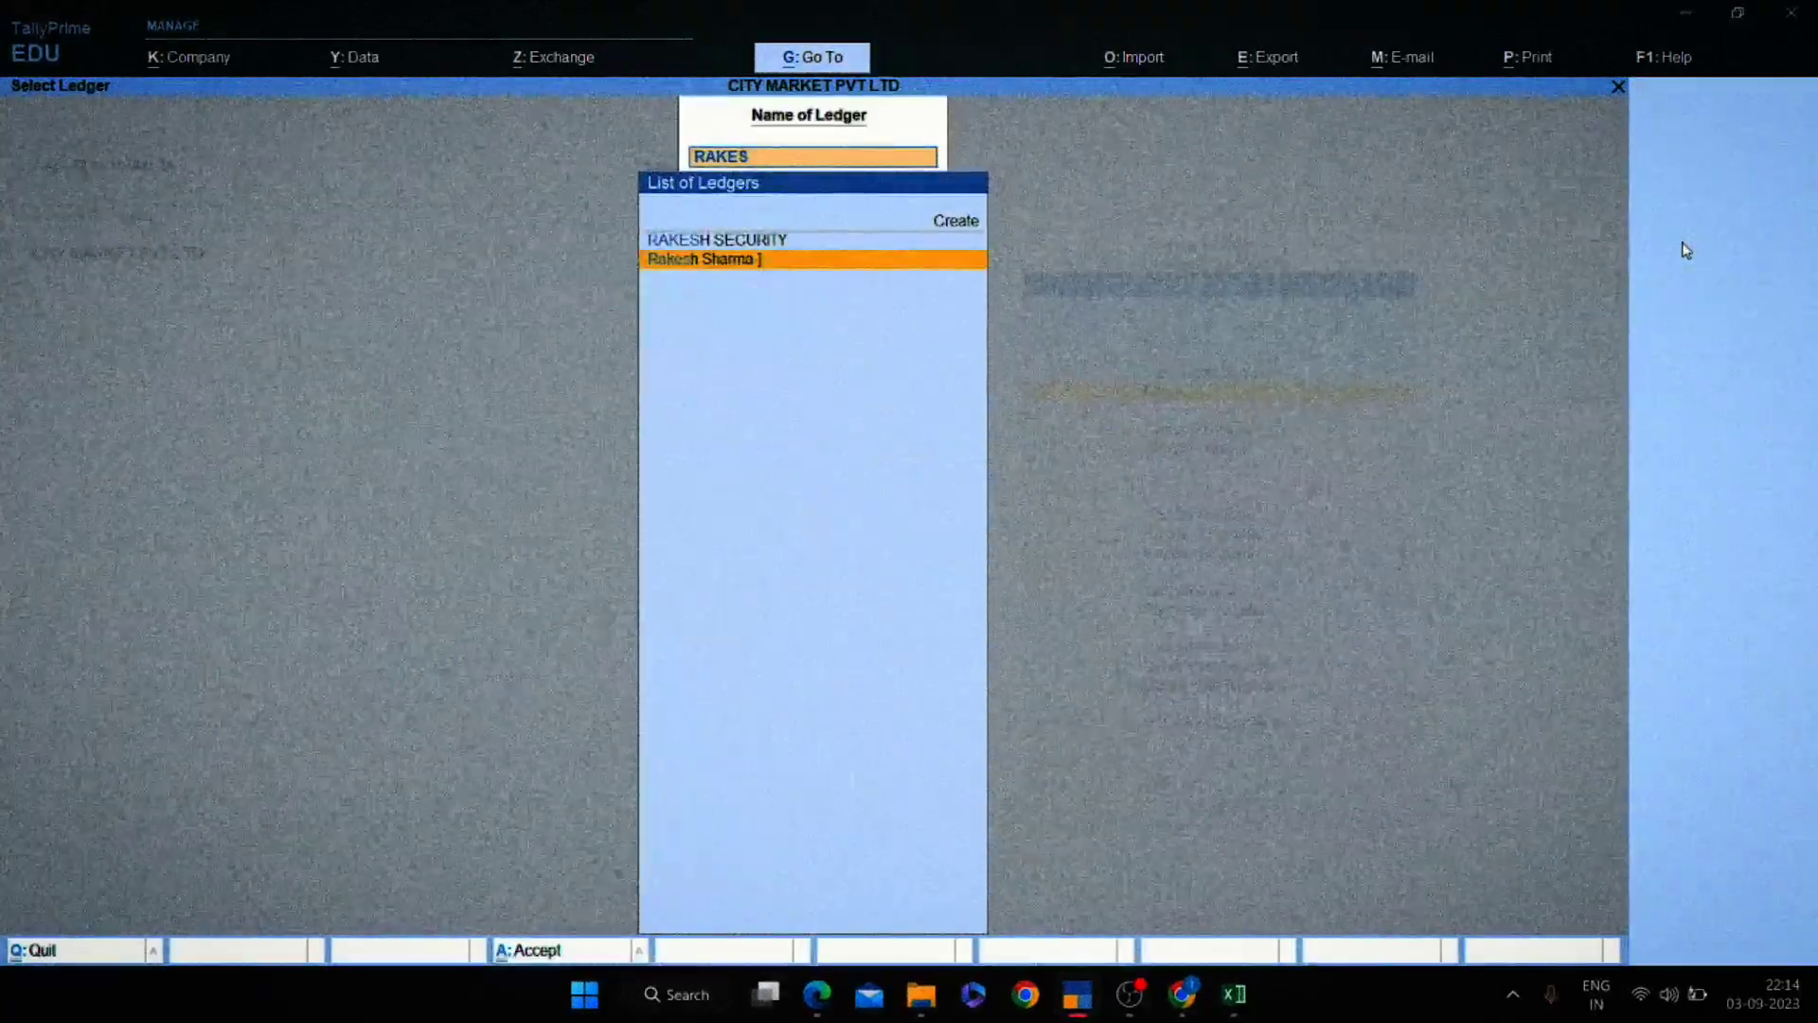
{"action": "key", "text": "Return"}
Review cash receipt 4 and cash payment 6 from the customer's ledger report.
{"action": "key", "text": "Down"}
{"action": "key", "text": "Down"}
{"action": "key", "text": "space"}
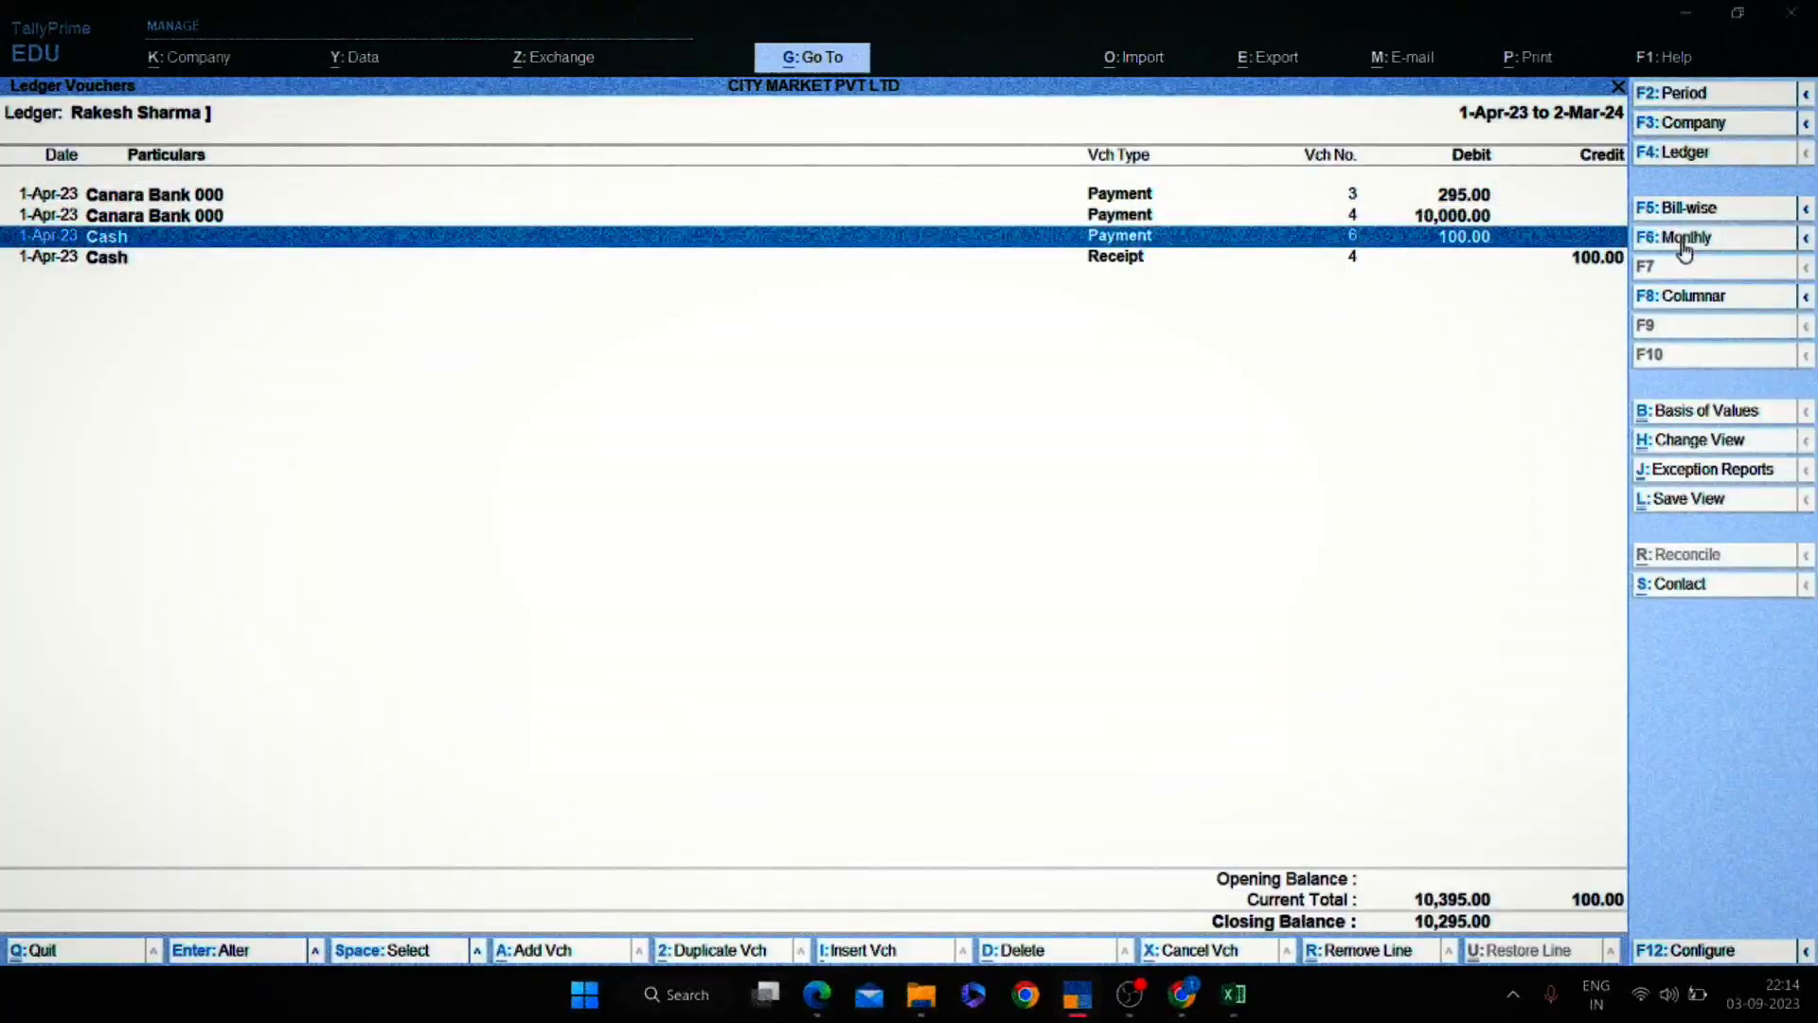
{"action": "key", "text": "Down"}
{"action": "key", "text": "Return"}
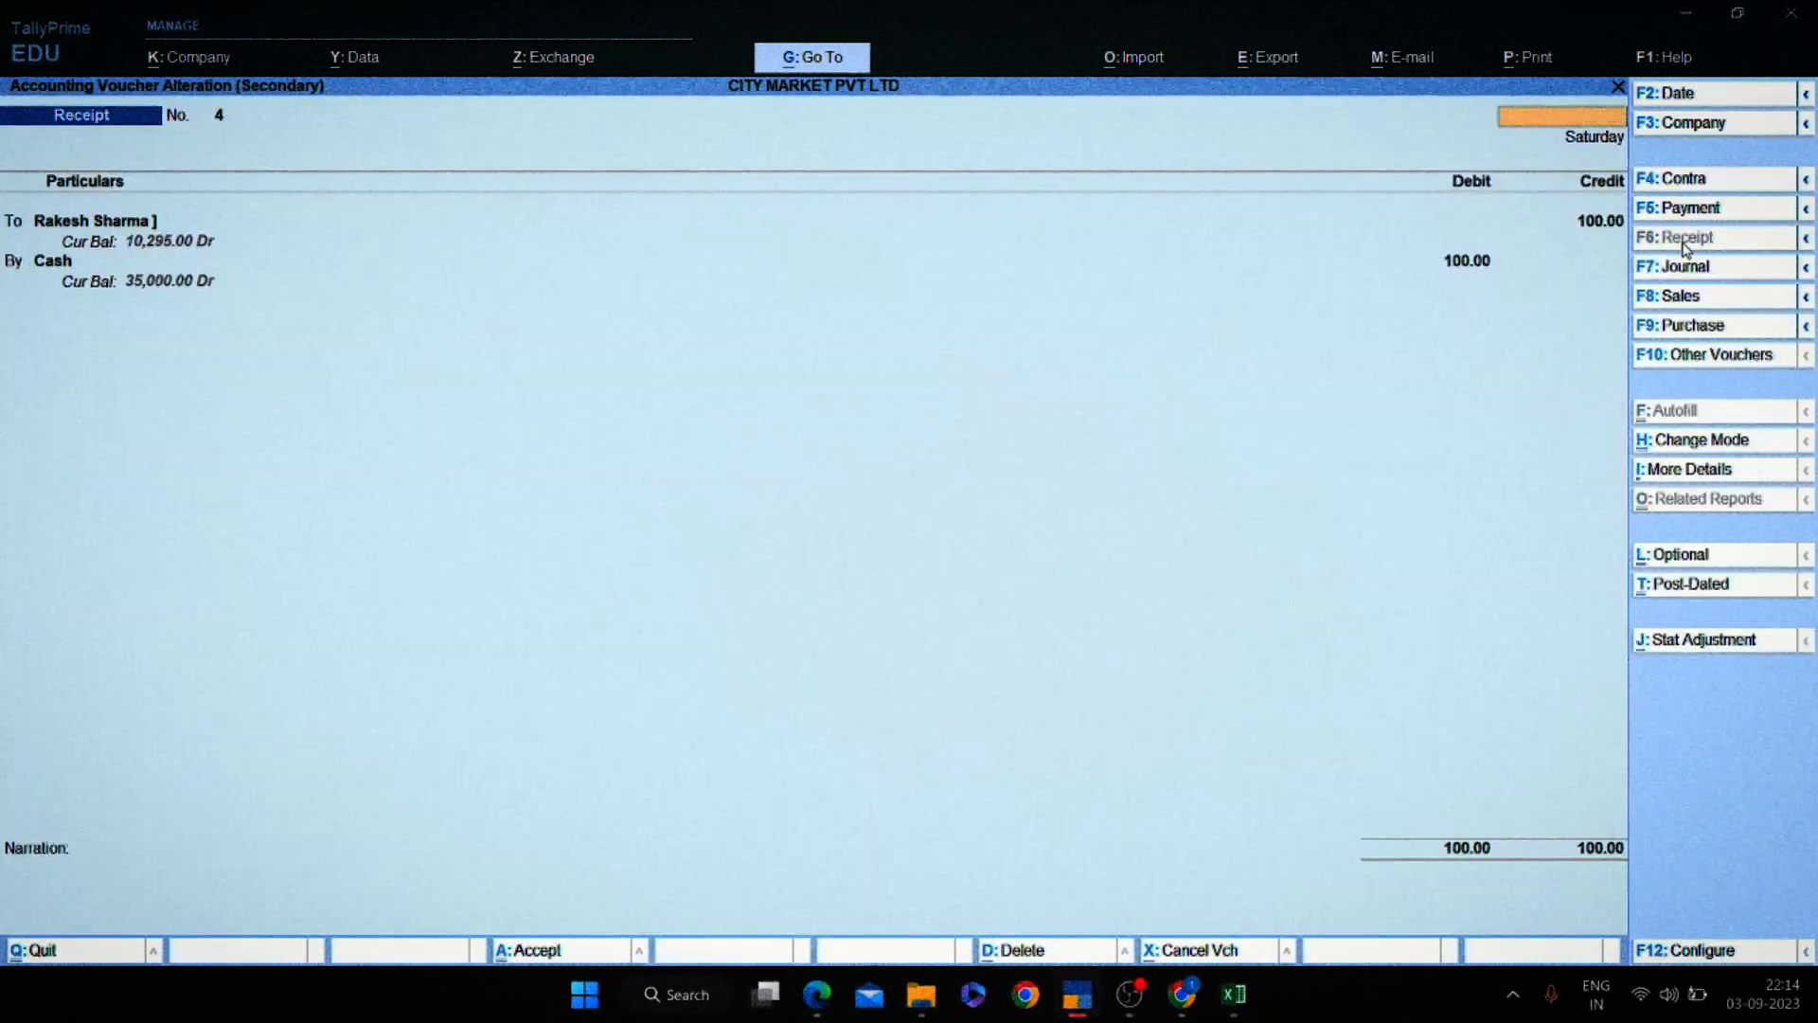
{"action": "key", "text": "Escape"}
{"action": "key", "text": "Up"}
{"action": "key", "text": "Return"}
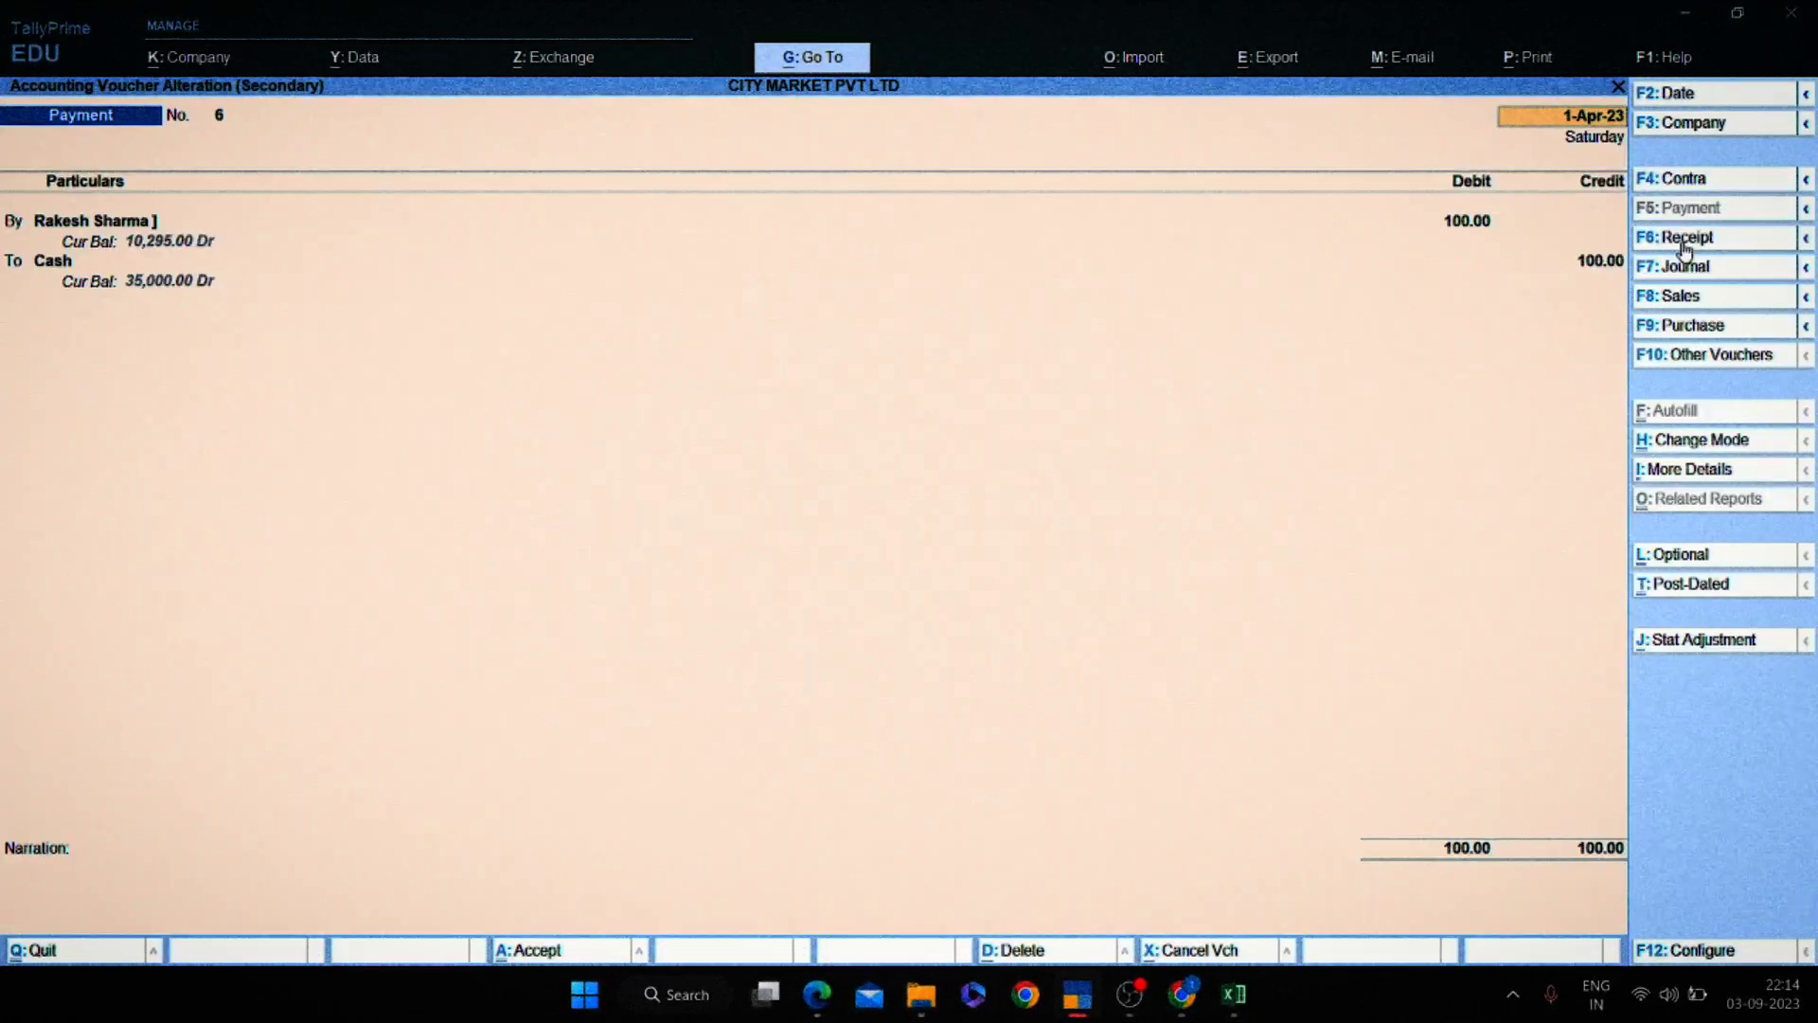
{"action": "key", "text": "Escape"}
{"action": "key", "text": "Down"}
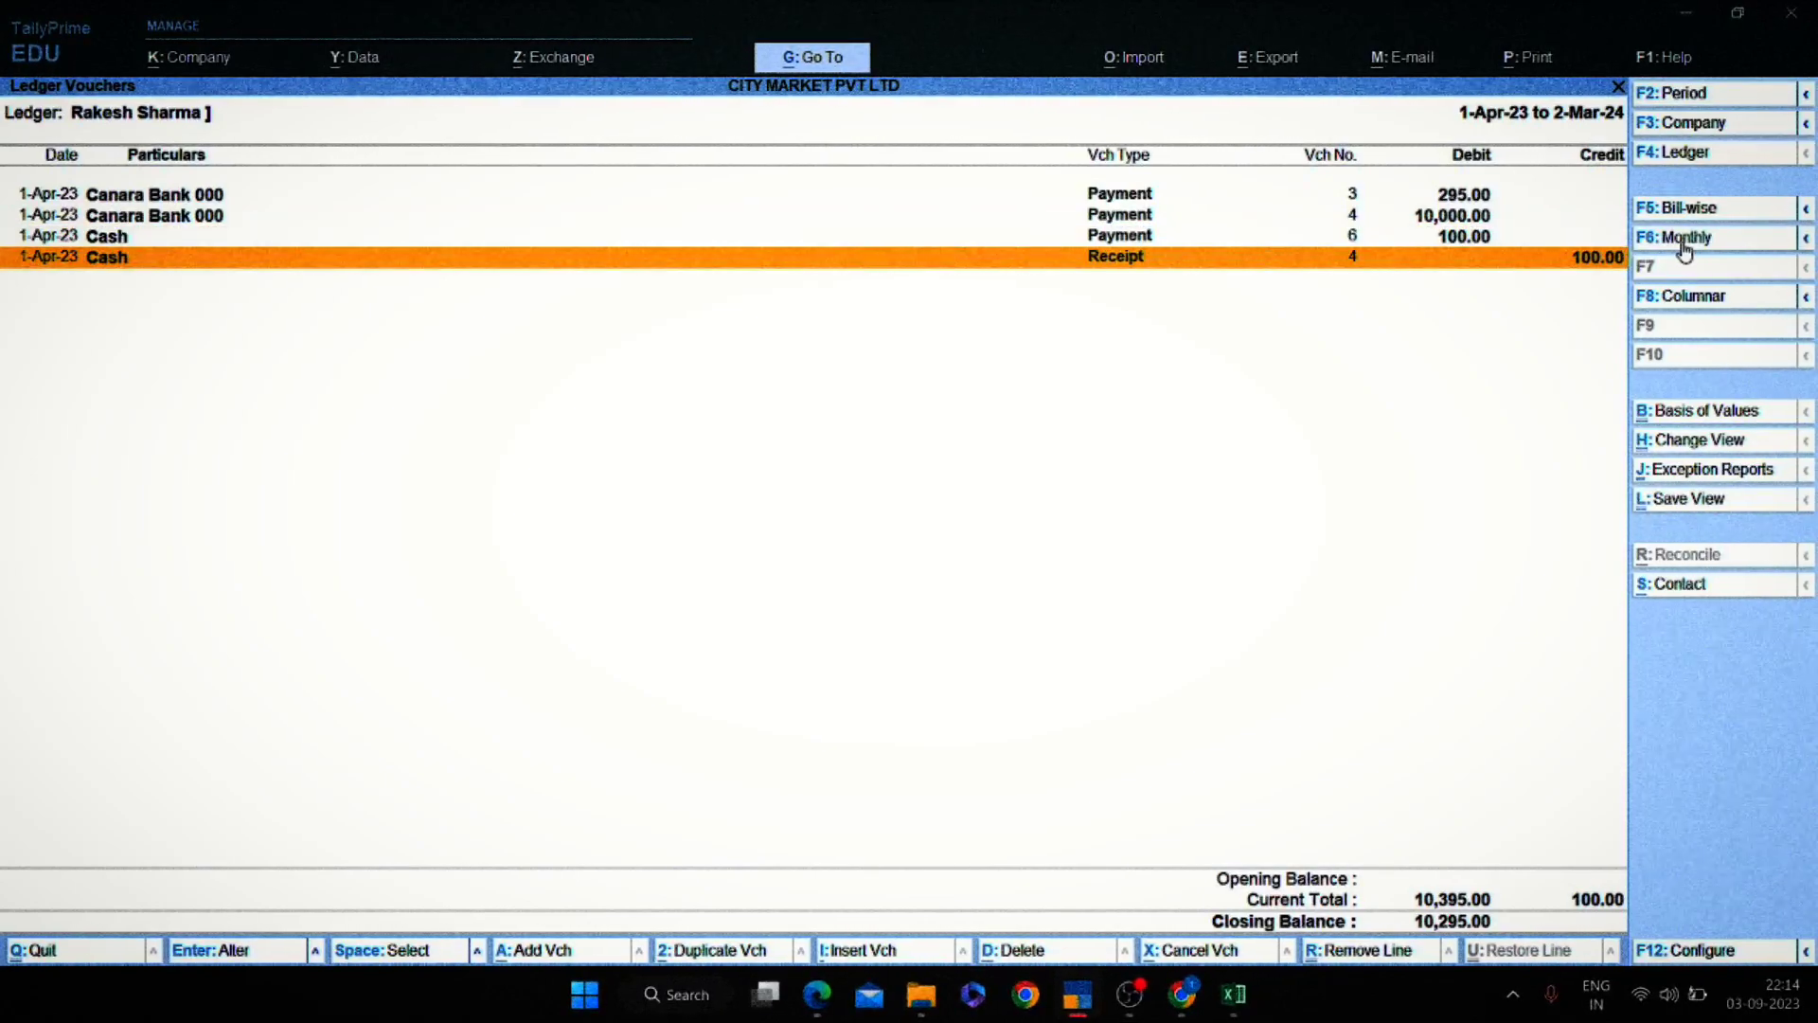
Glance at the Excel notes, then return to the Gateway, start a new payment voucher, and go back to Excel.
{"action": "key", "text": "alt+Tab"}
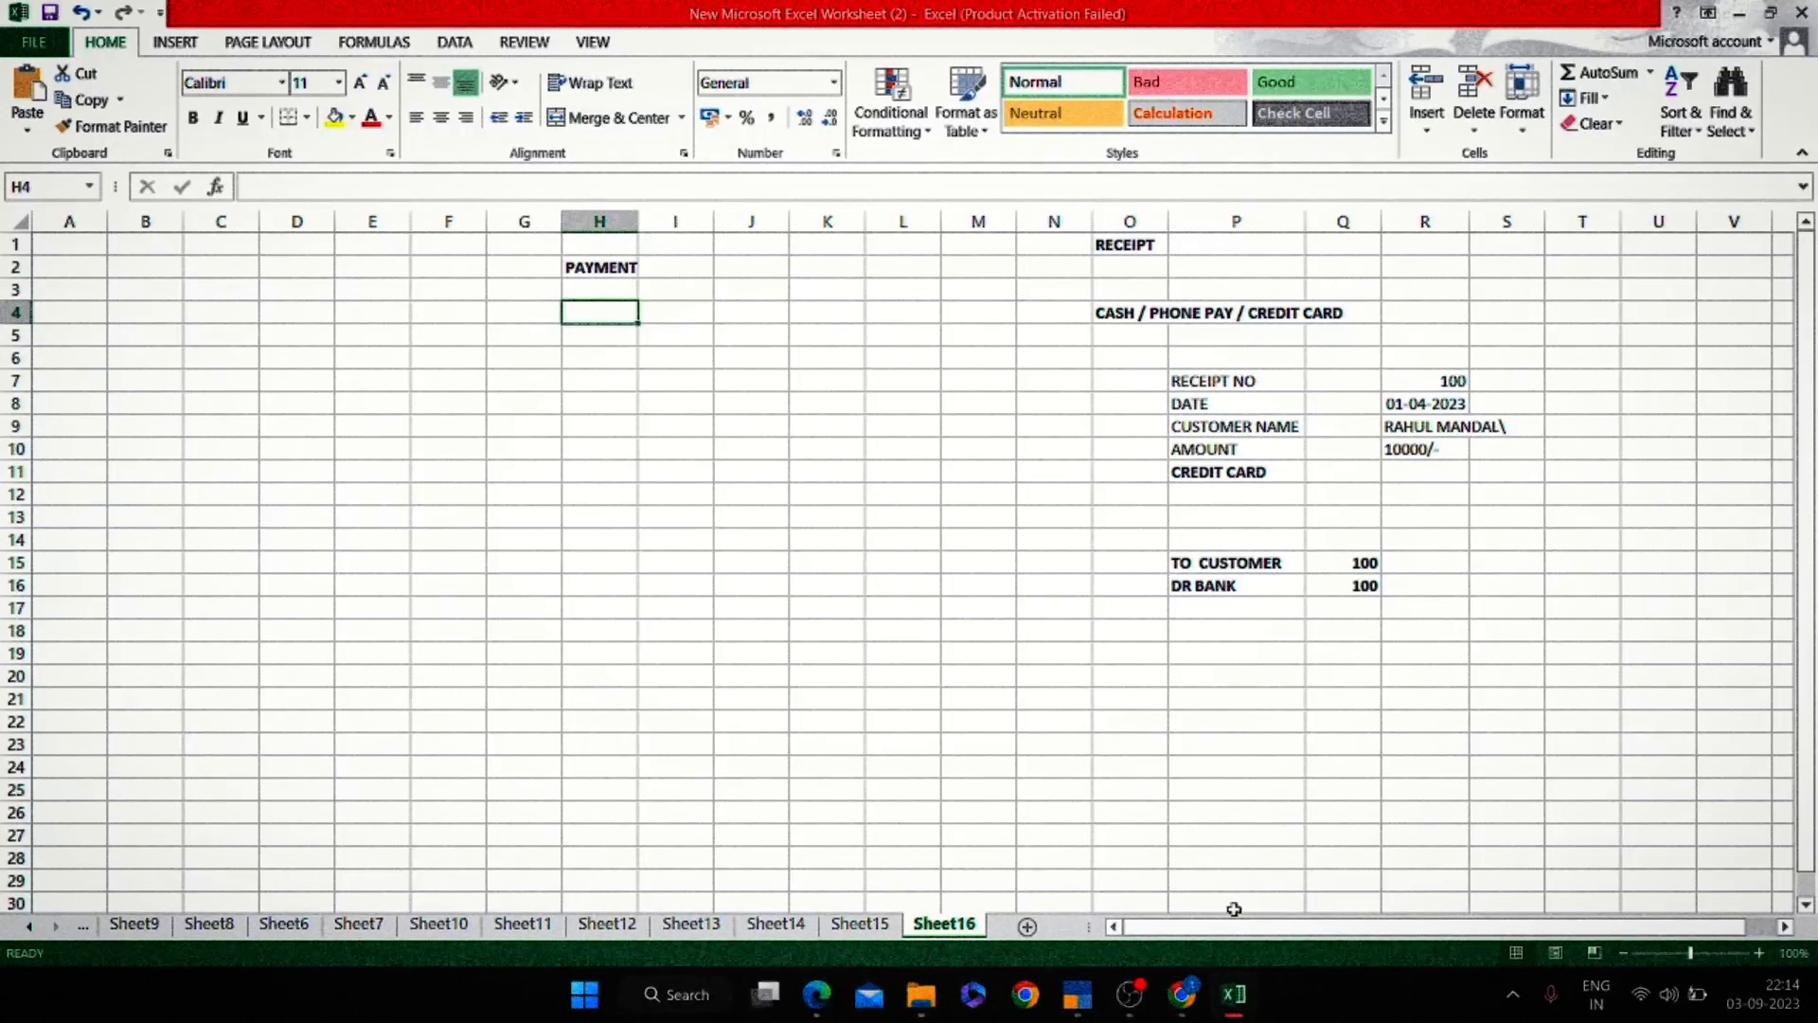
{"action": "key", "text": "alt+Tab"}
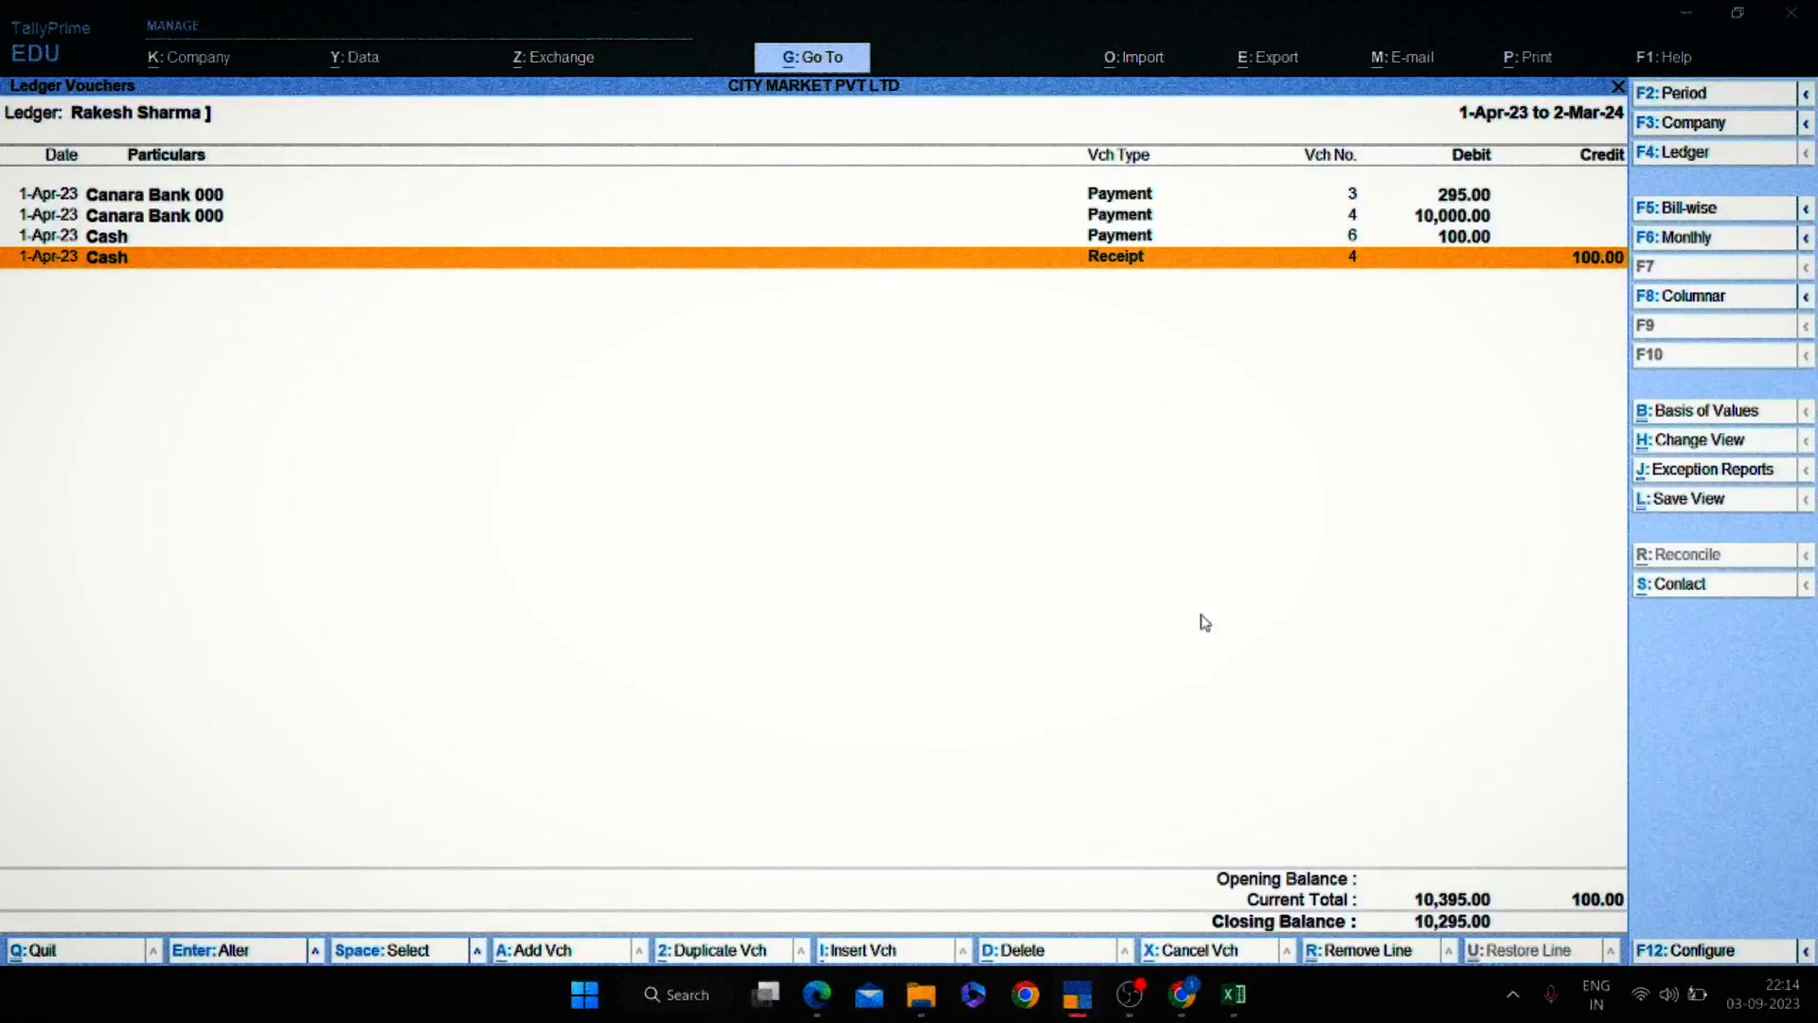
{"action": "key", "text": "Escape"}
{"action": "key", "text": "Escape"}
{"action": "key", "text": "Escape"}
{"action": "key", "text": "Escape"}
{"action": "key", "text": "Escape"}
{"action": "key", "text": "Escape"}
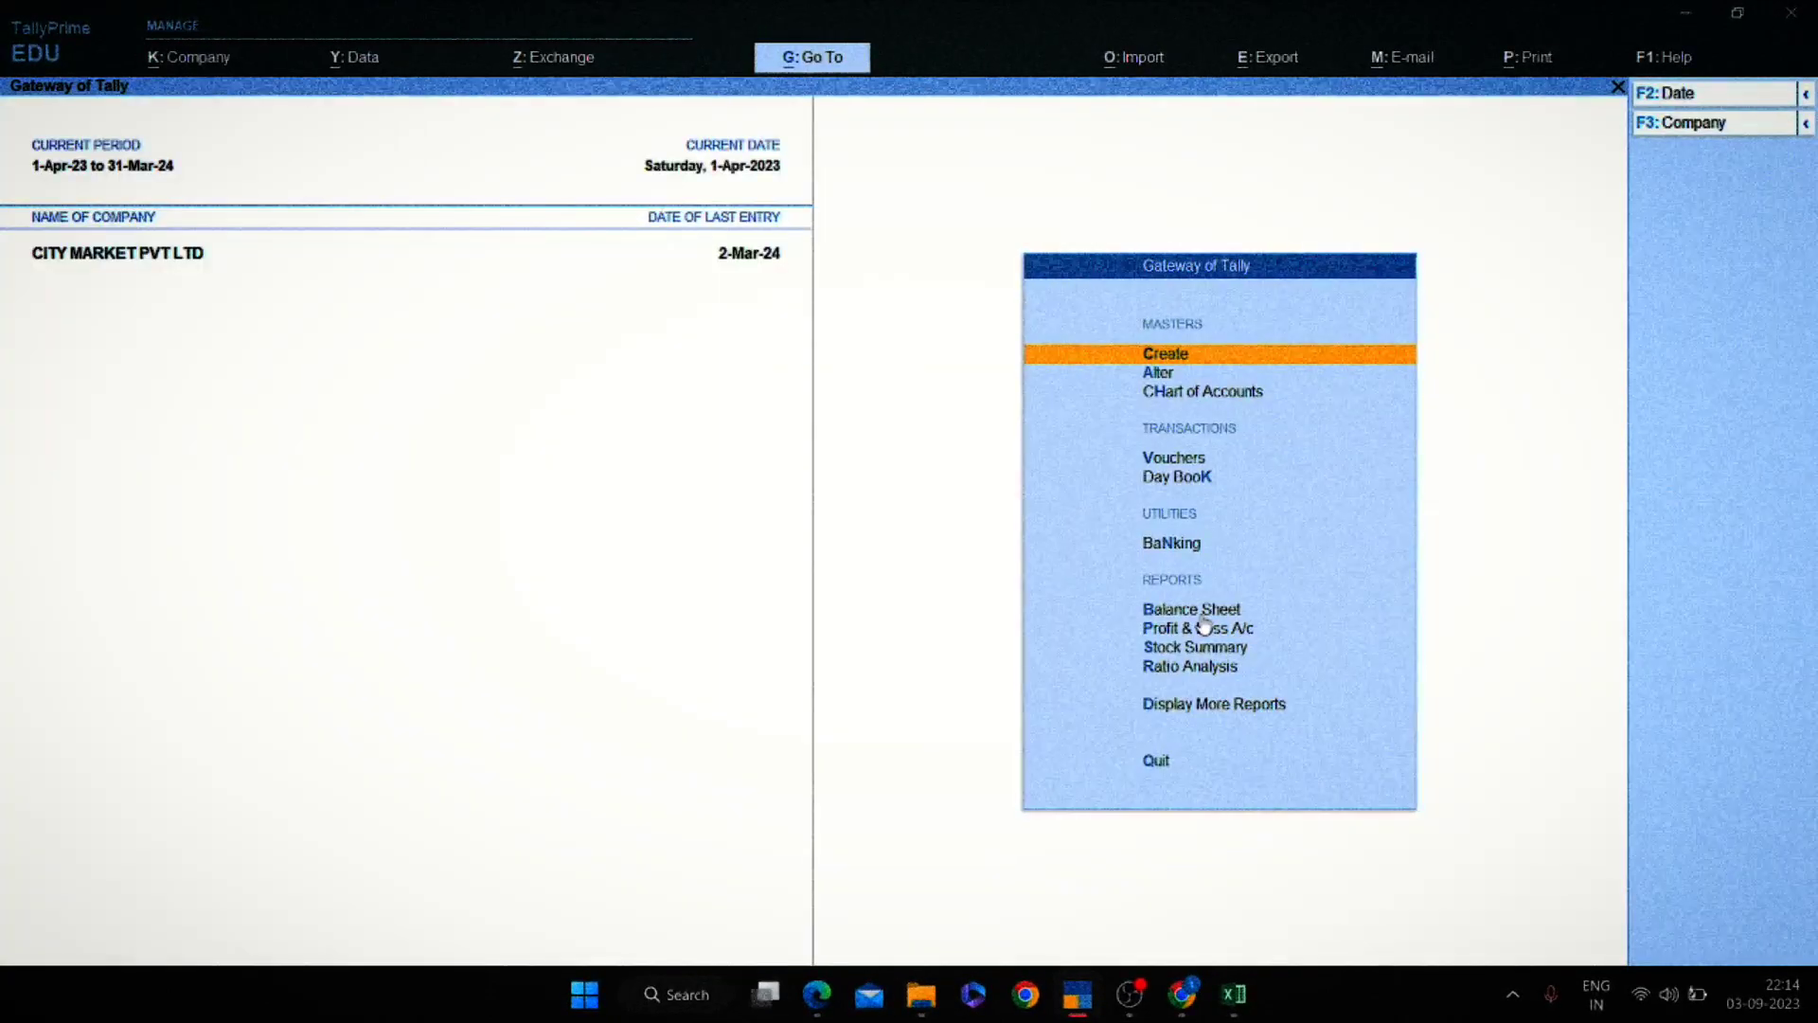
{"action": "key", "text": "v"}
{"action": "key", "text": "Escape"}
{"action": "key", "text": "Escape"}
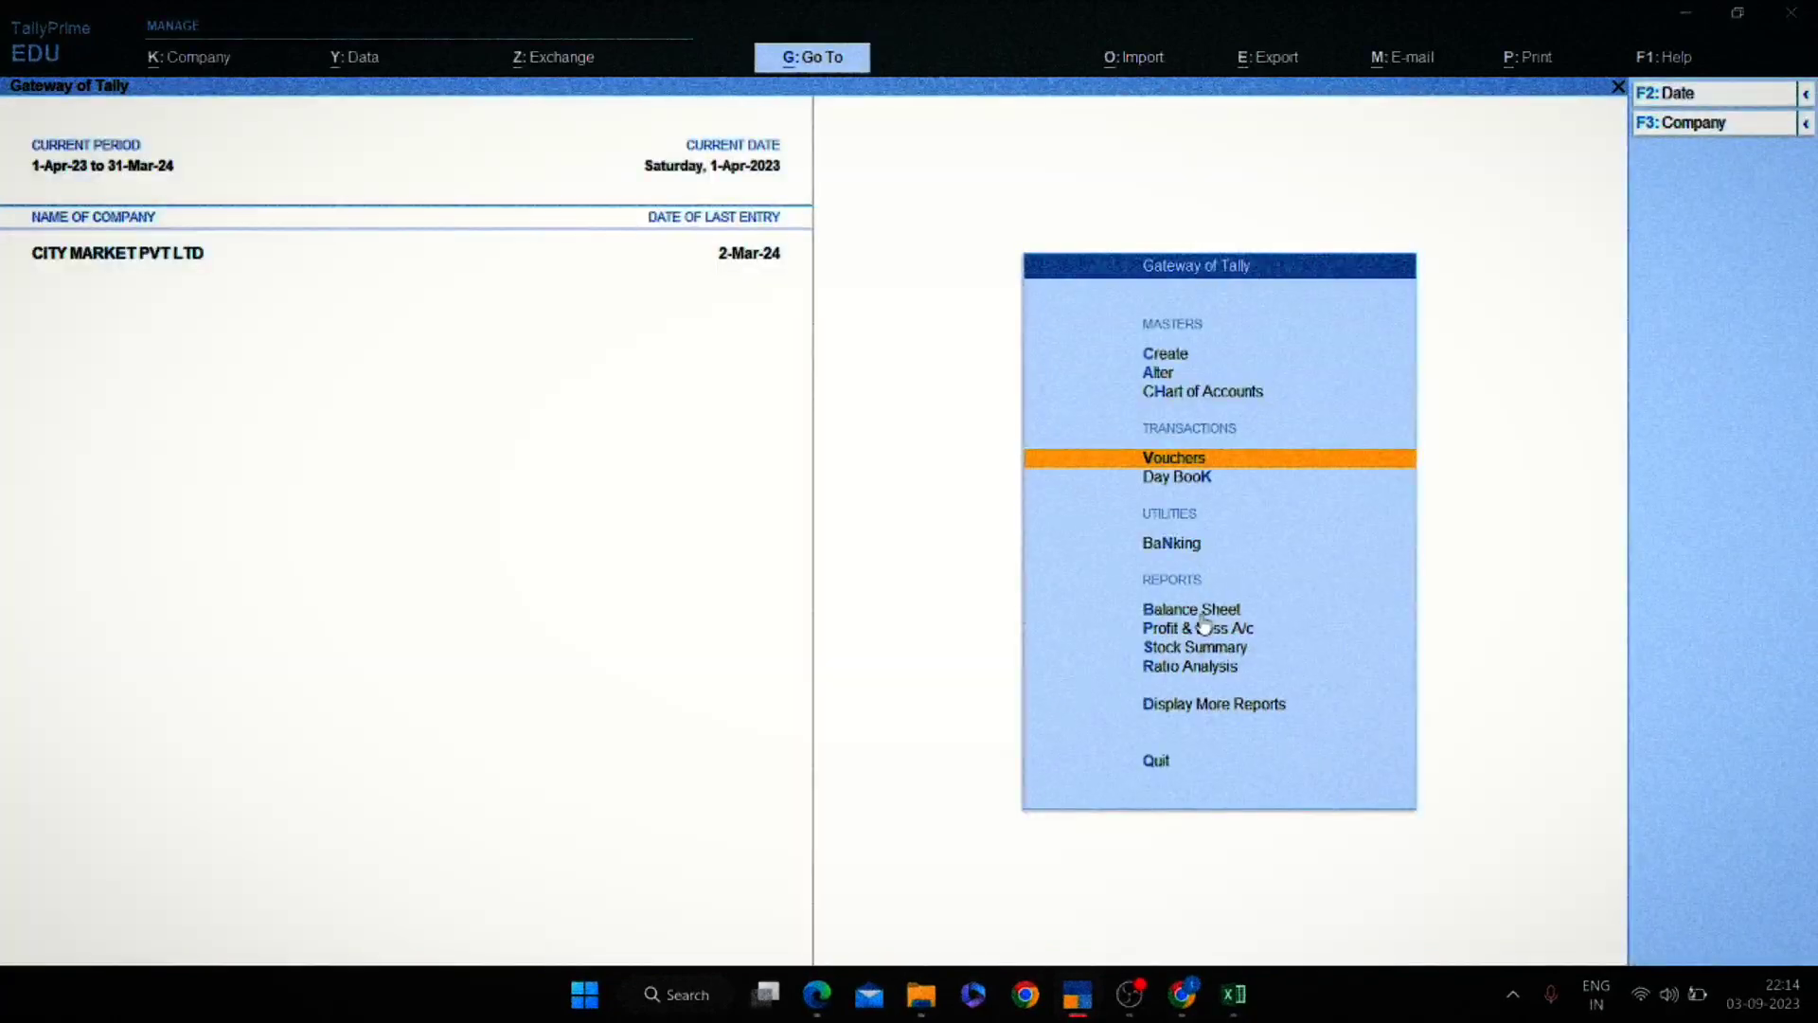
{"action": "key", "text": "Return"}
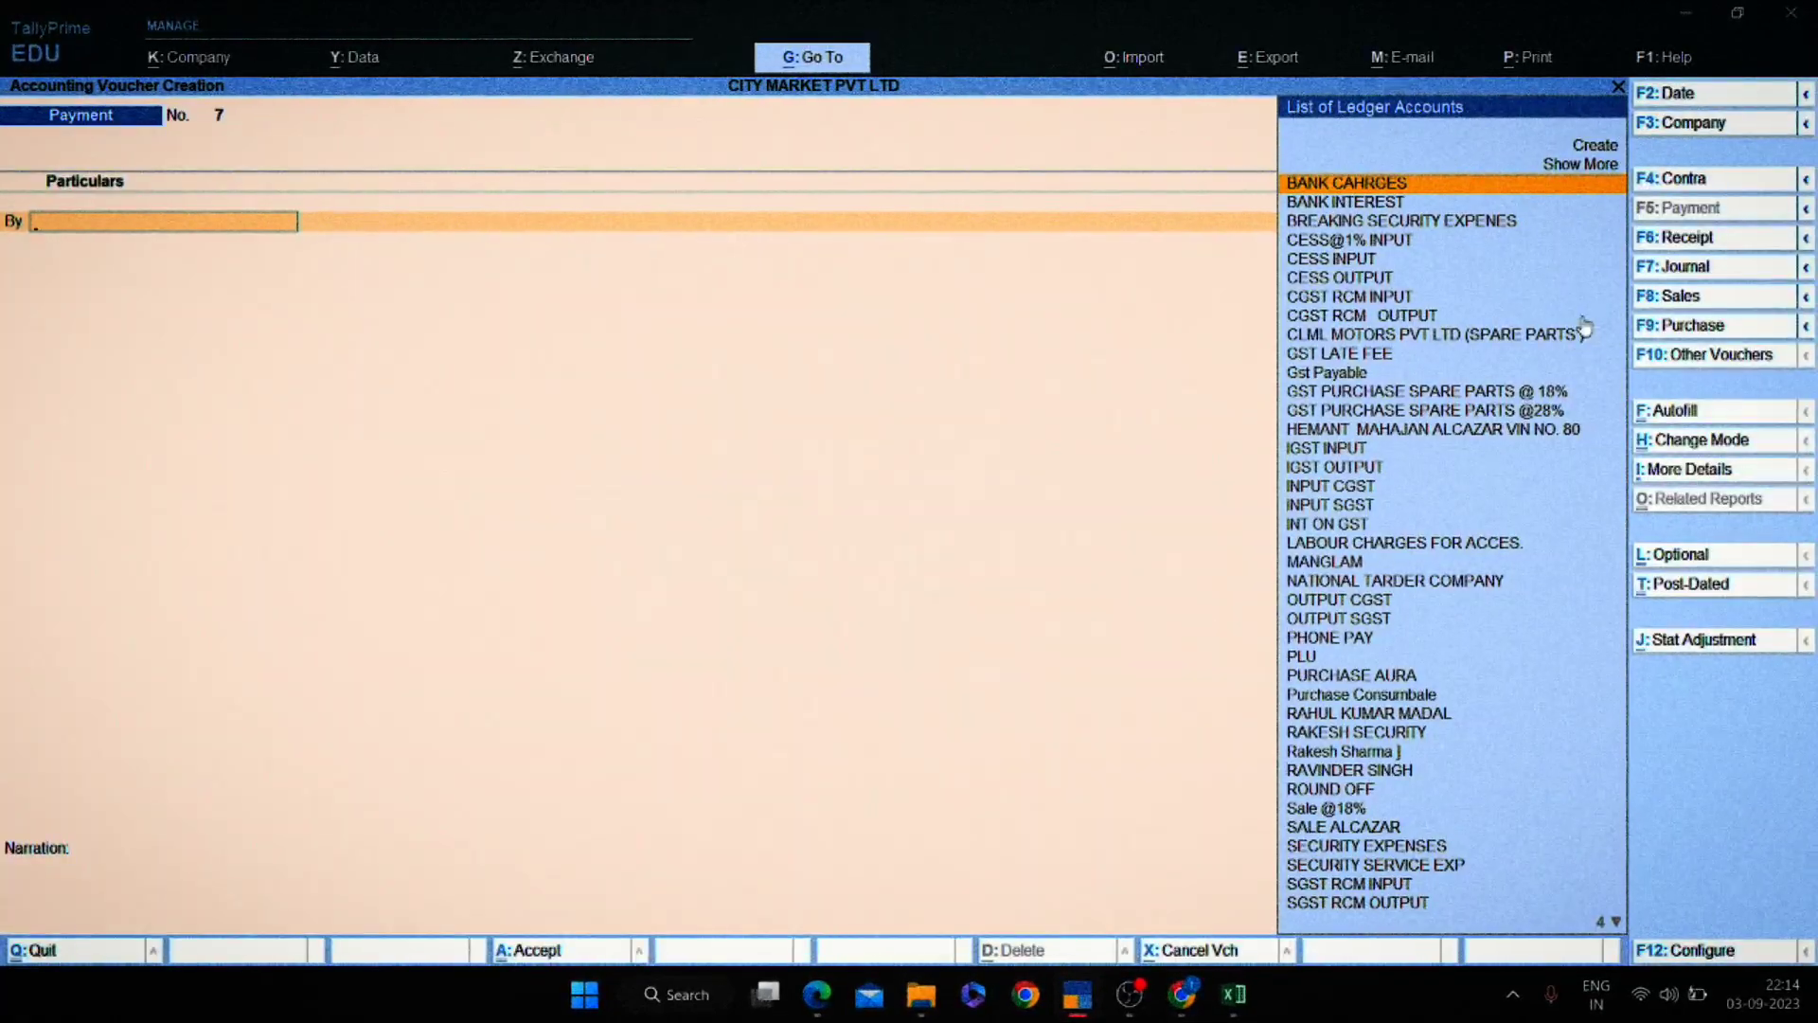
{"action": "key", "text": "alt+Tab"}
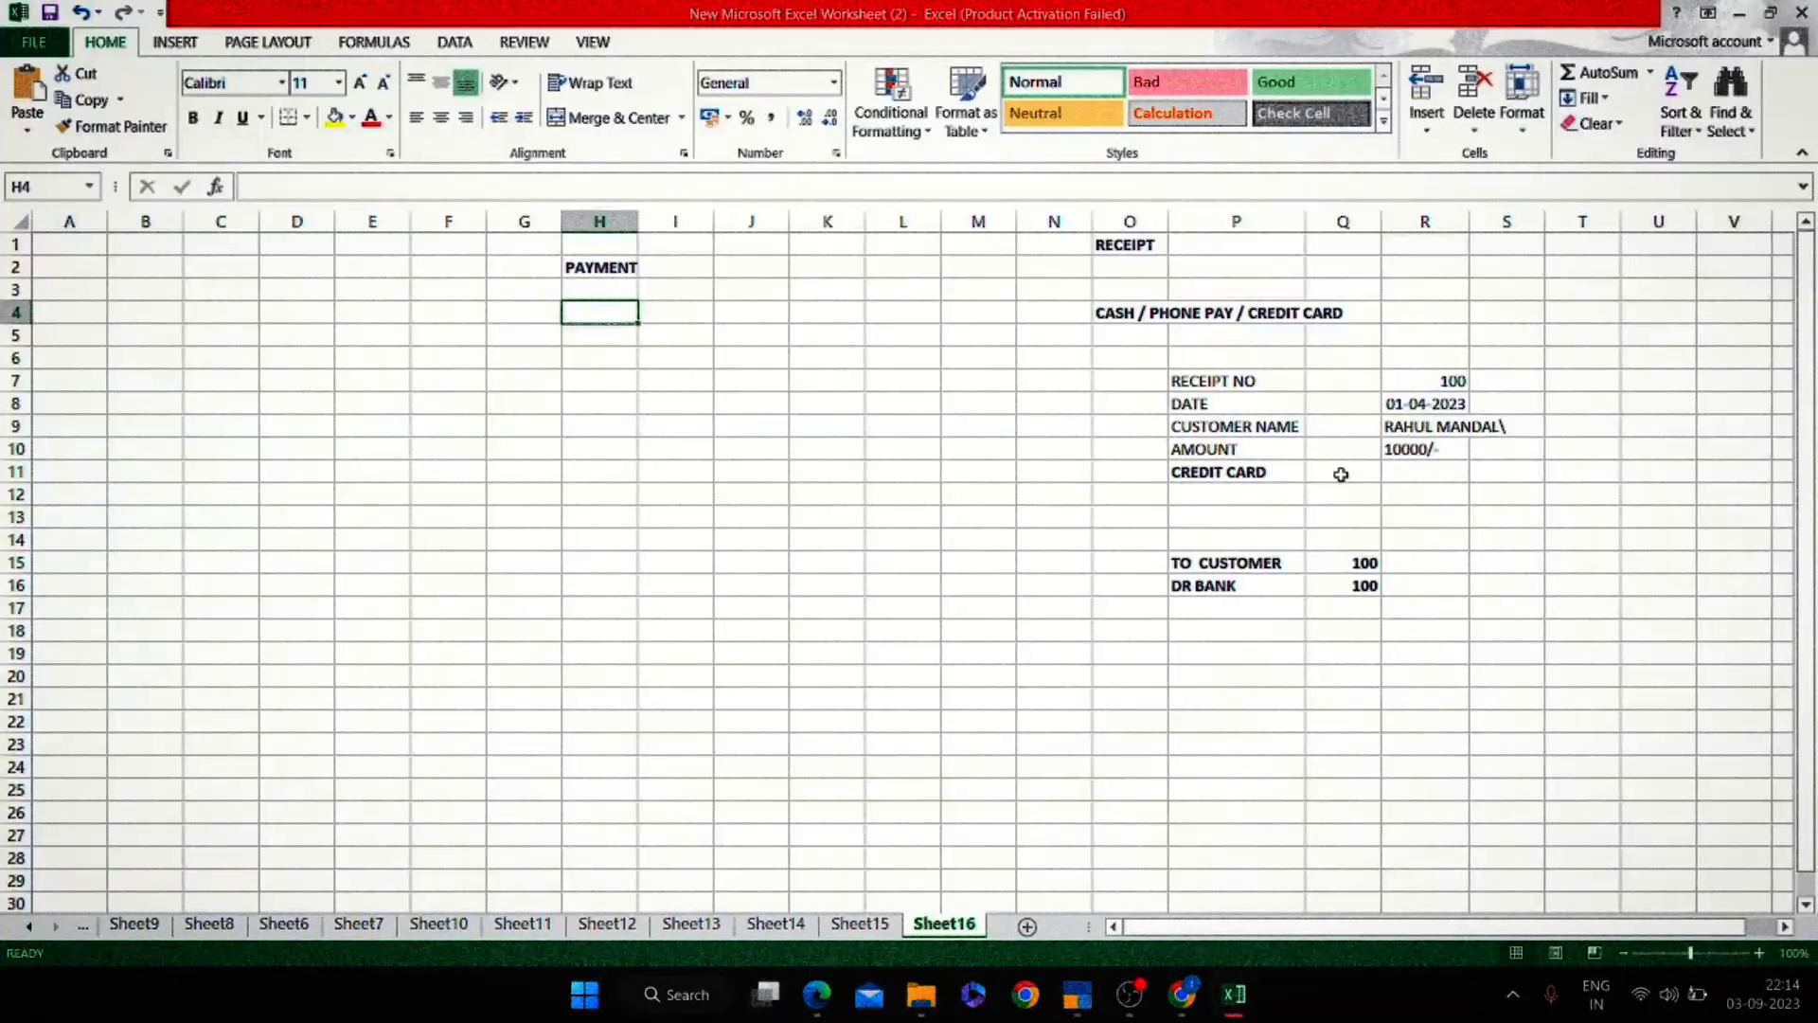
Enter 'DR EXPENESE /' in cell H10 under the PAYMENT heading.
{"action": "left_click", "coordinate": [1341, 471]}
{"action": "left_click", "coordinate": [1174, 583]}
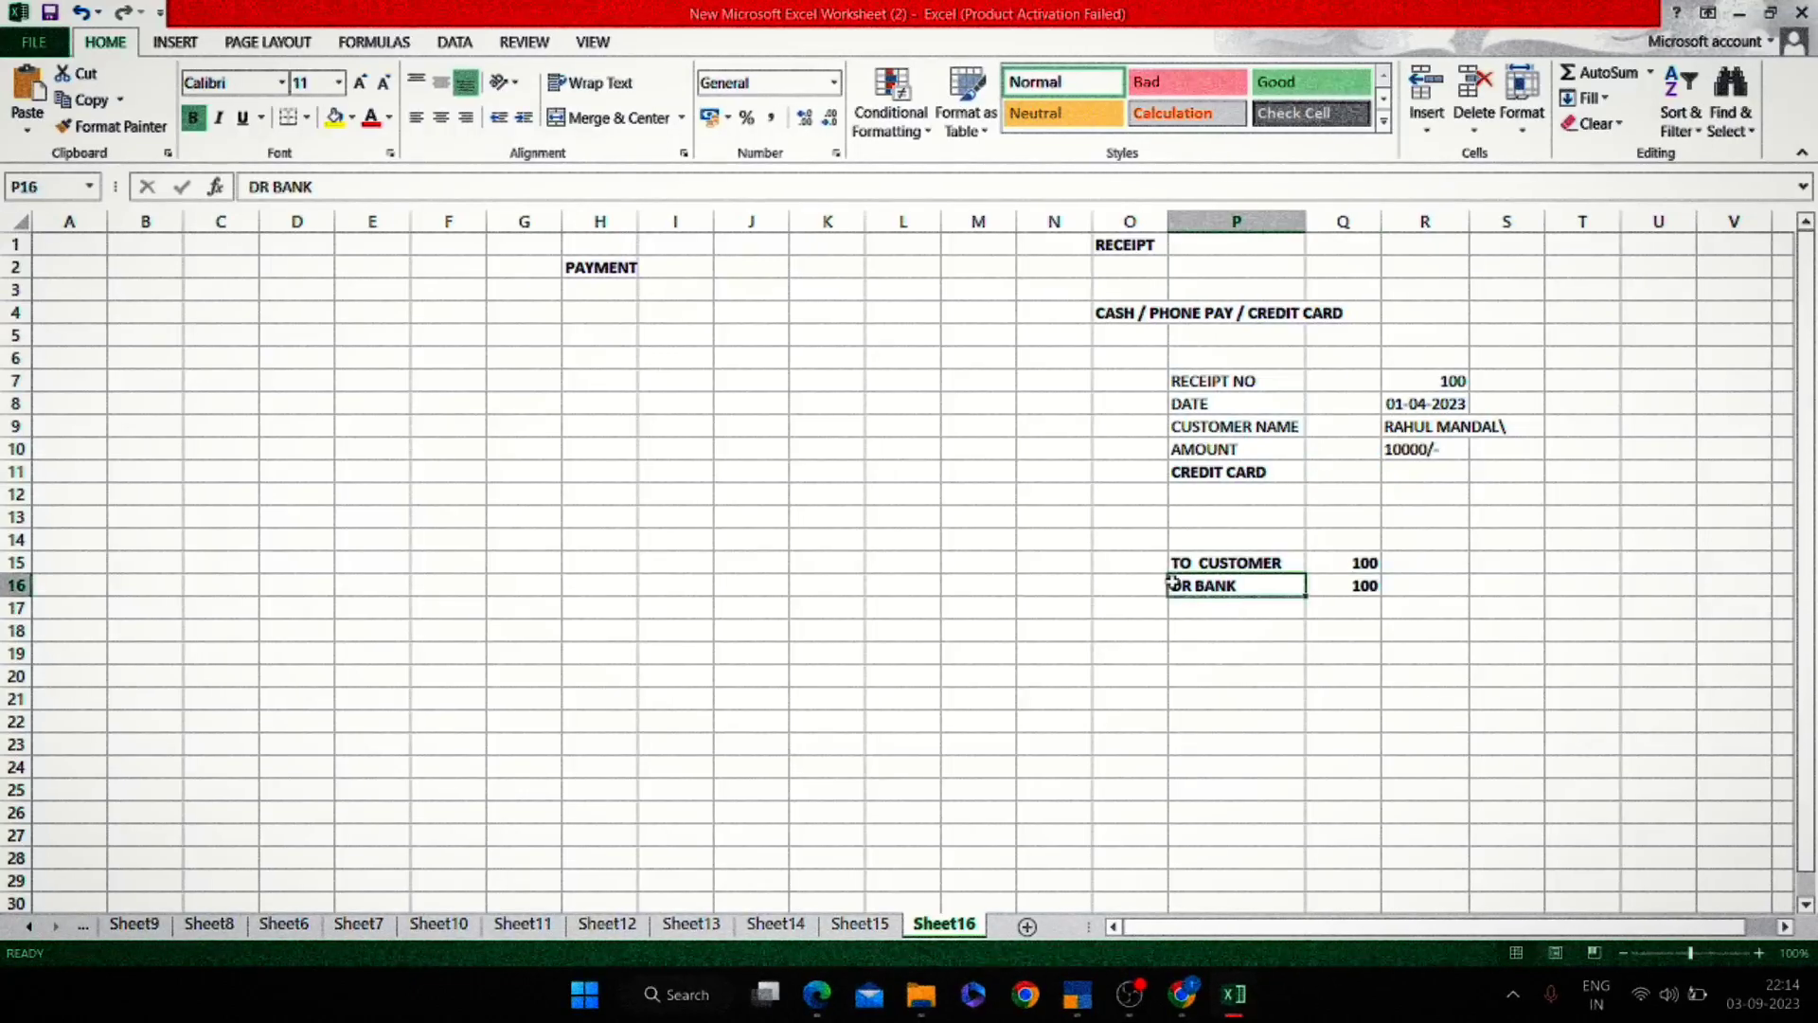
{"action": "left_click", "coordinate": [619, 445]}
{"action": "type", "text": "D"}
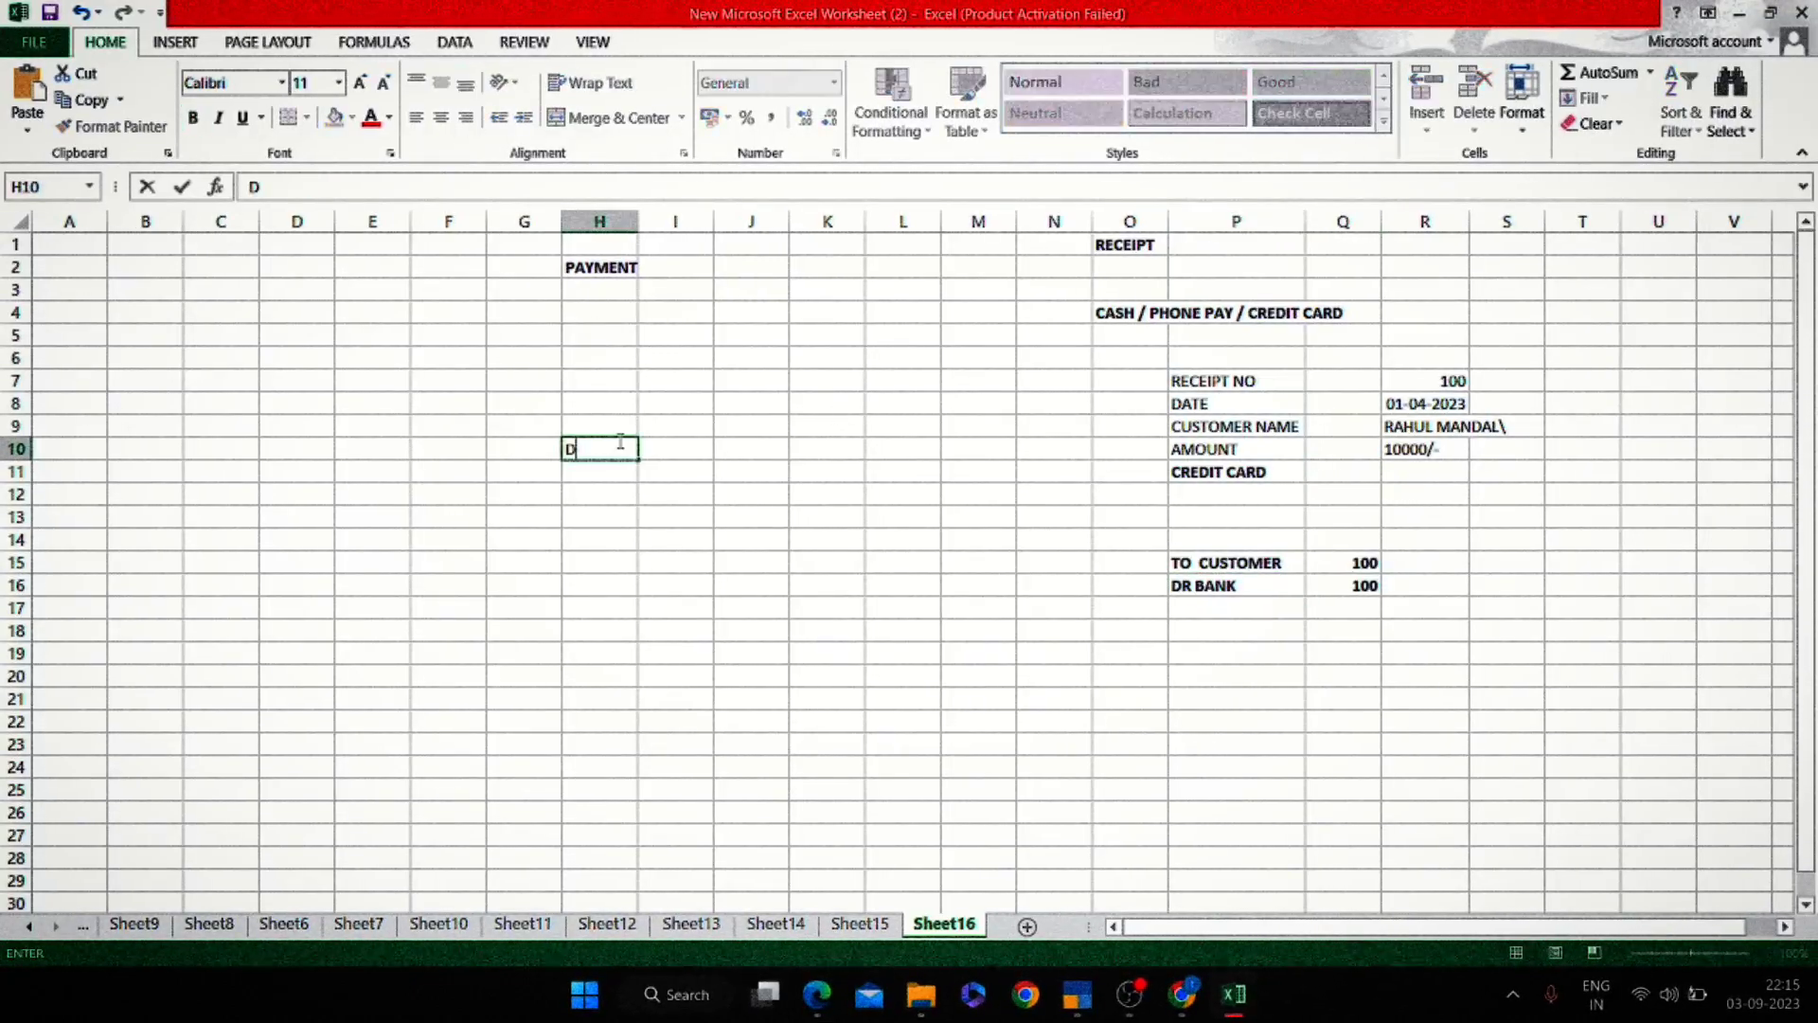
{"action": "type", "text": "R EXPENSE"}
{"action": "key", "text": "BackSpace"}
{"action": "key", "text": "BackSpace"}
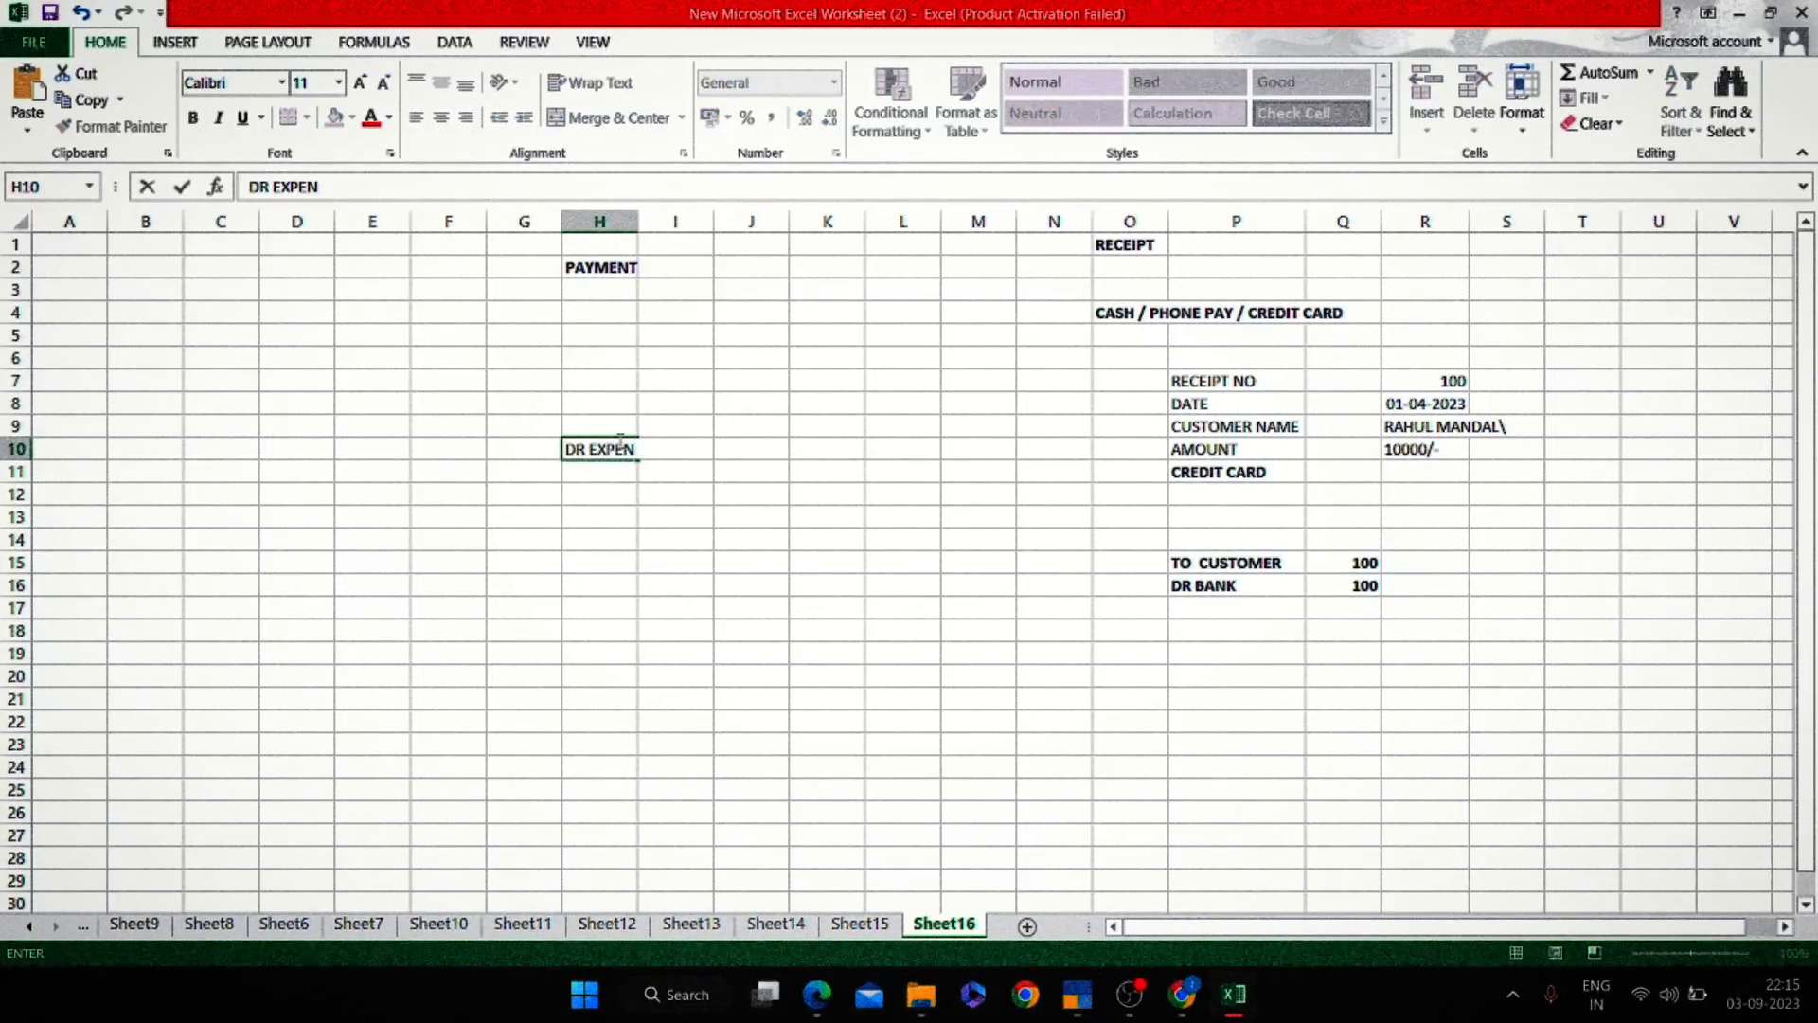
{"action": "type", "text": "ESE /"}
{"action": "key", "text": "Return"}
{"action": "key", "text": "Return"}
Add 'TO BANK CASH' in H12, then clear it again.
{"action": "type", "text": "TO BA"}
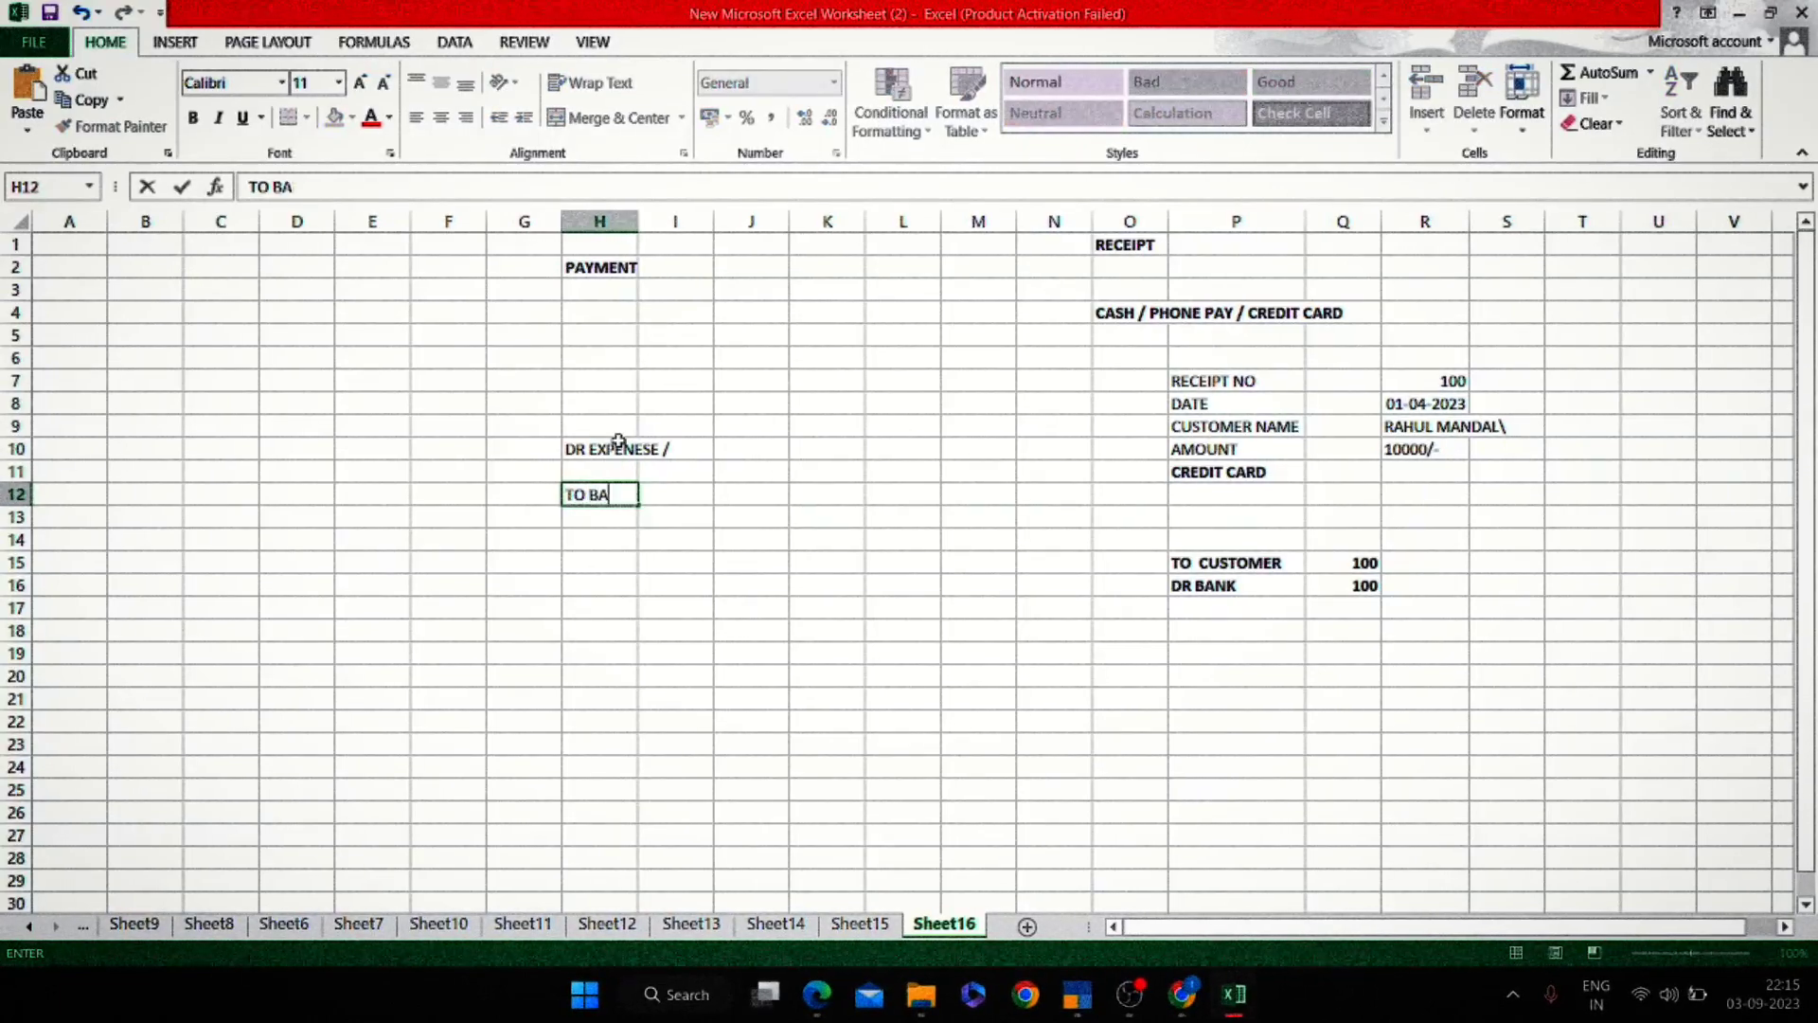
{"action": "type", "text": "NK CASH\\"}
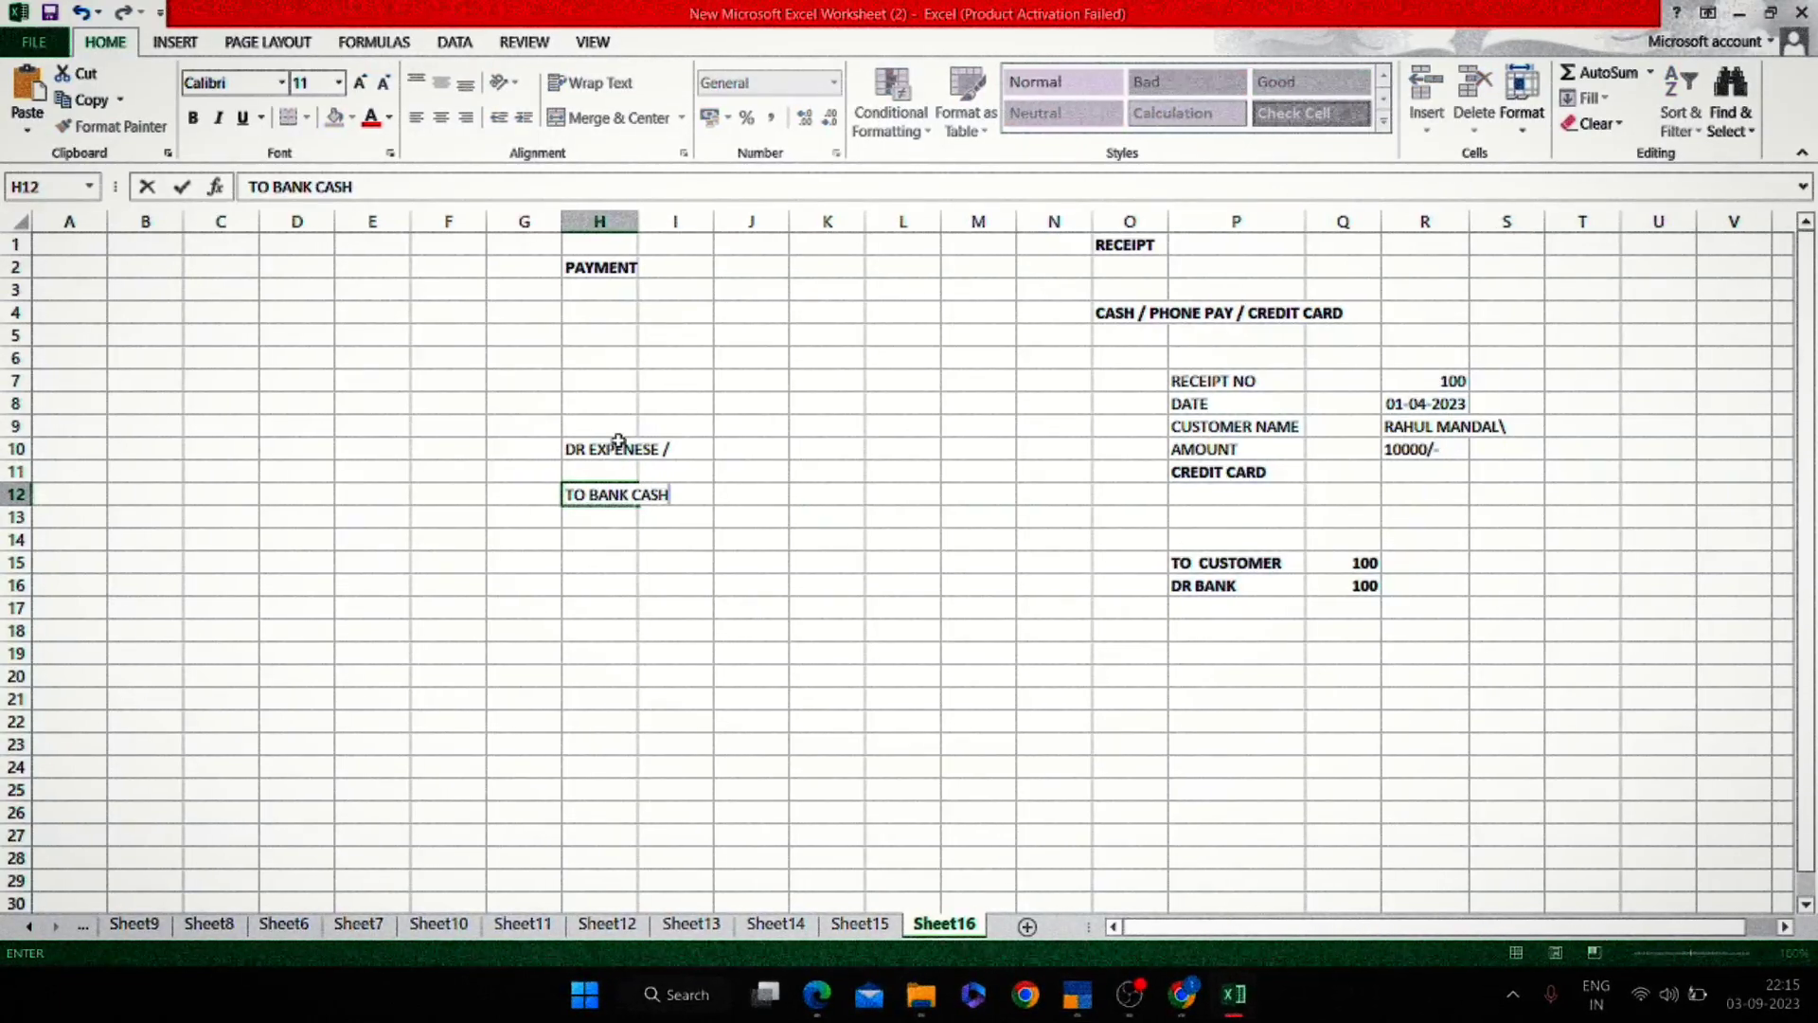
{"action": "key", "text": "Return"}
{"action": "key", "text": "Up"}
{"action": "key", "text": "BackSpace"}
{"action": "key", "text": "Up"}
{"action": "key", "text": "Up"}
{"action": "key", "text": "Up"}
{"action": "key", "text": "BackSpace"}
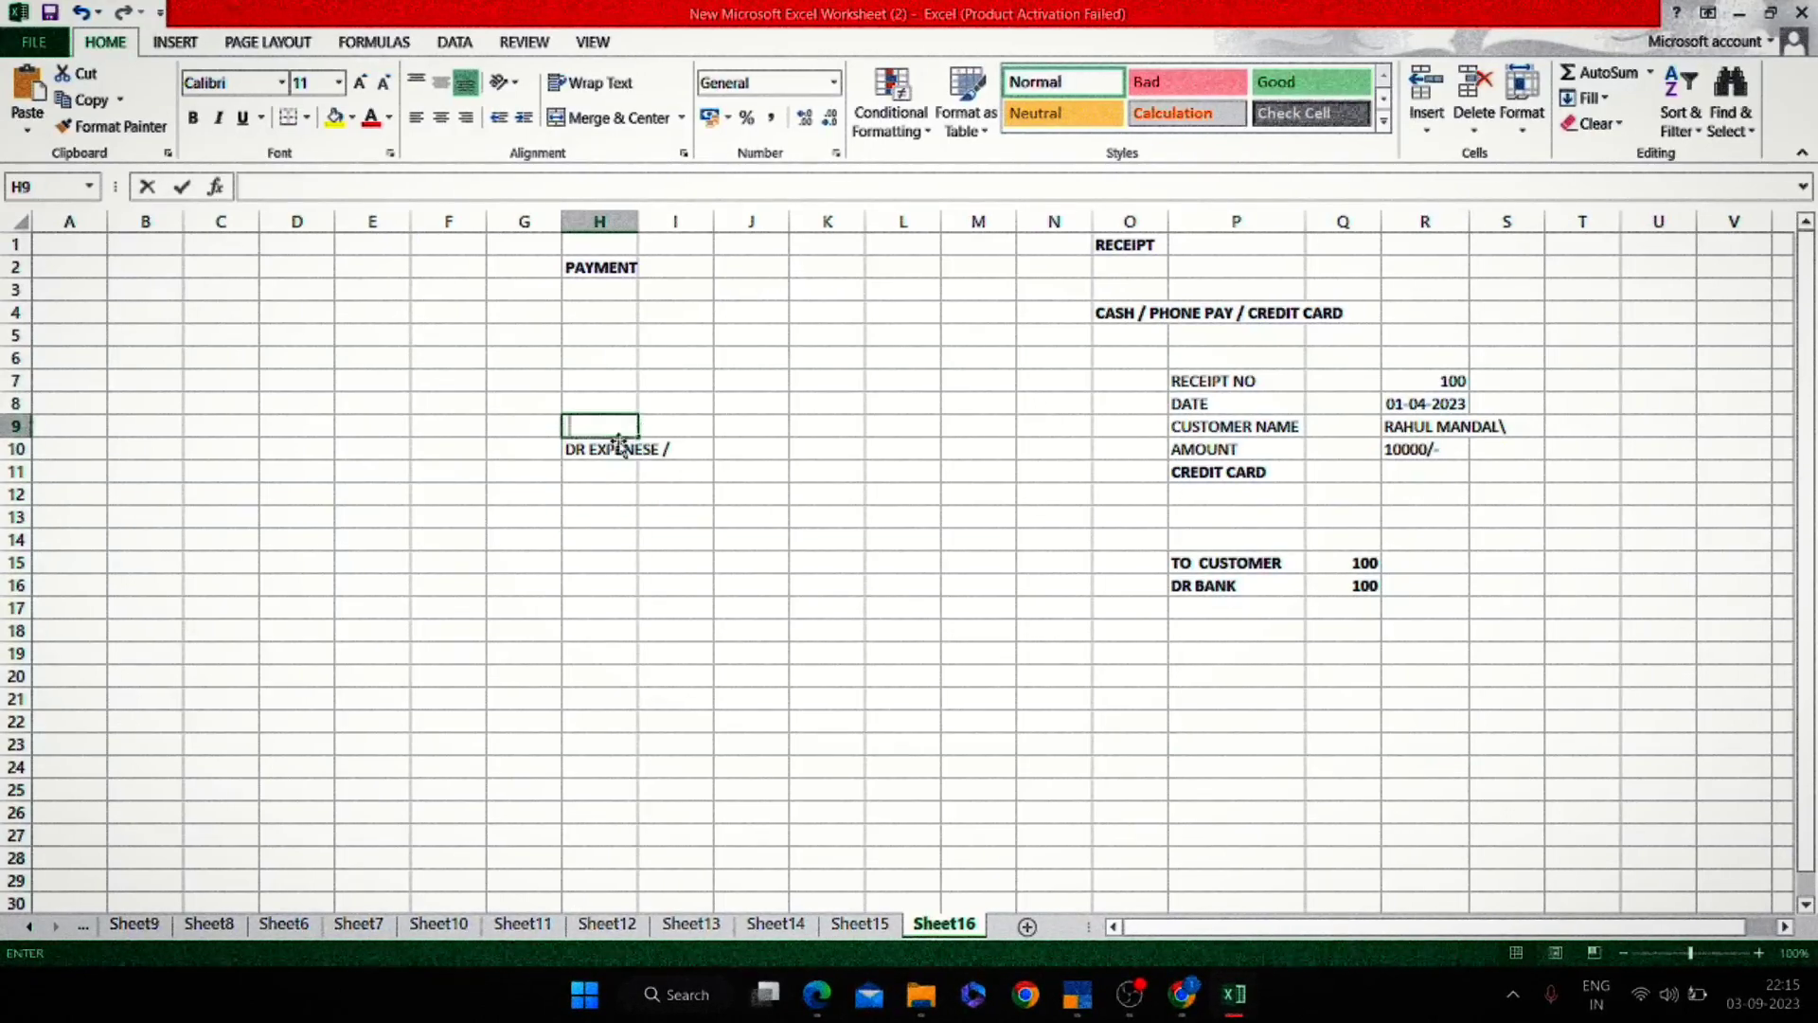
Clear the expense note in H10 and enter 'TO BANK' in H7.
{"action": "key", "text": "Down"}
{"action": "key", "text": "BackSpace"}
{"action": "key", "text": "Up"}
{"action": "key", "text": "Up"}
{"action": "key", "text": "Up"}
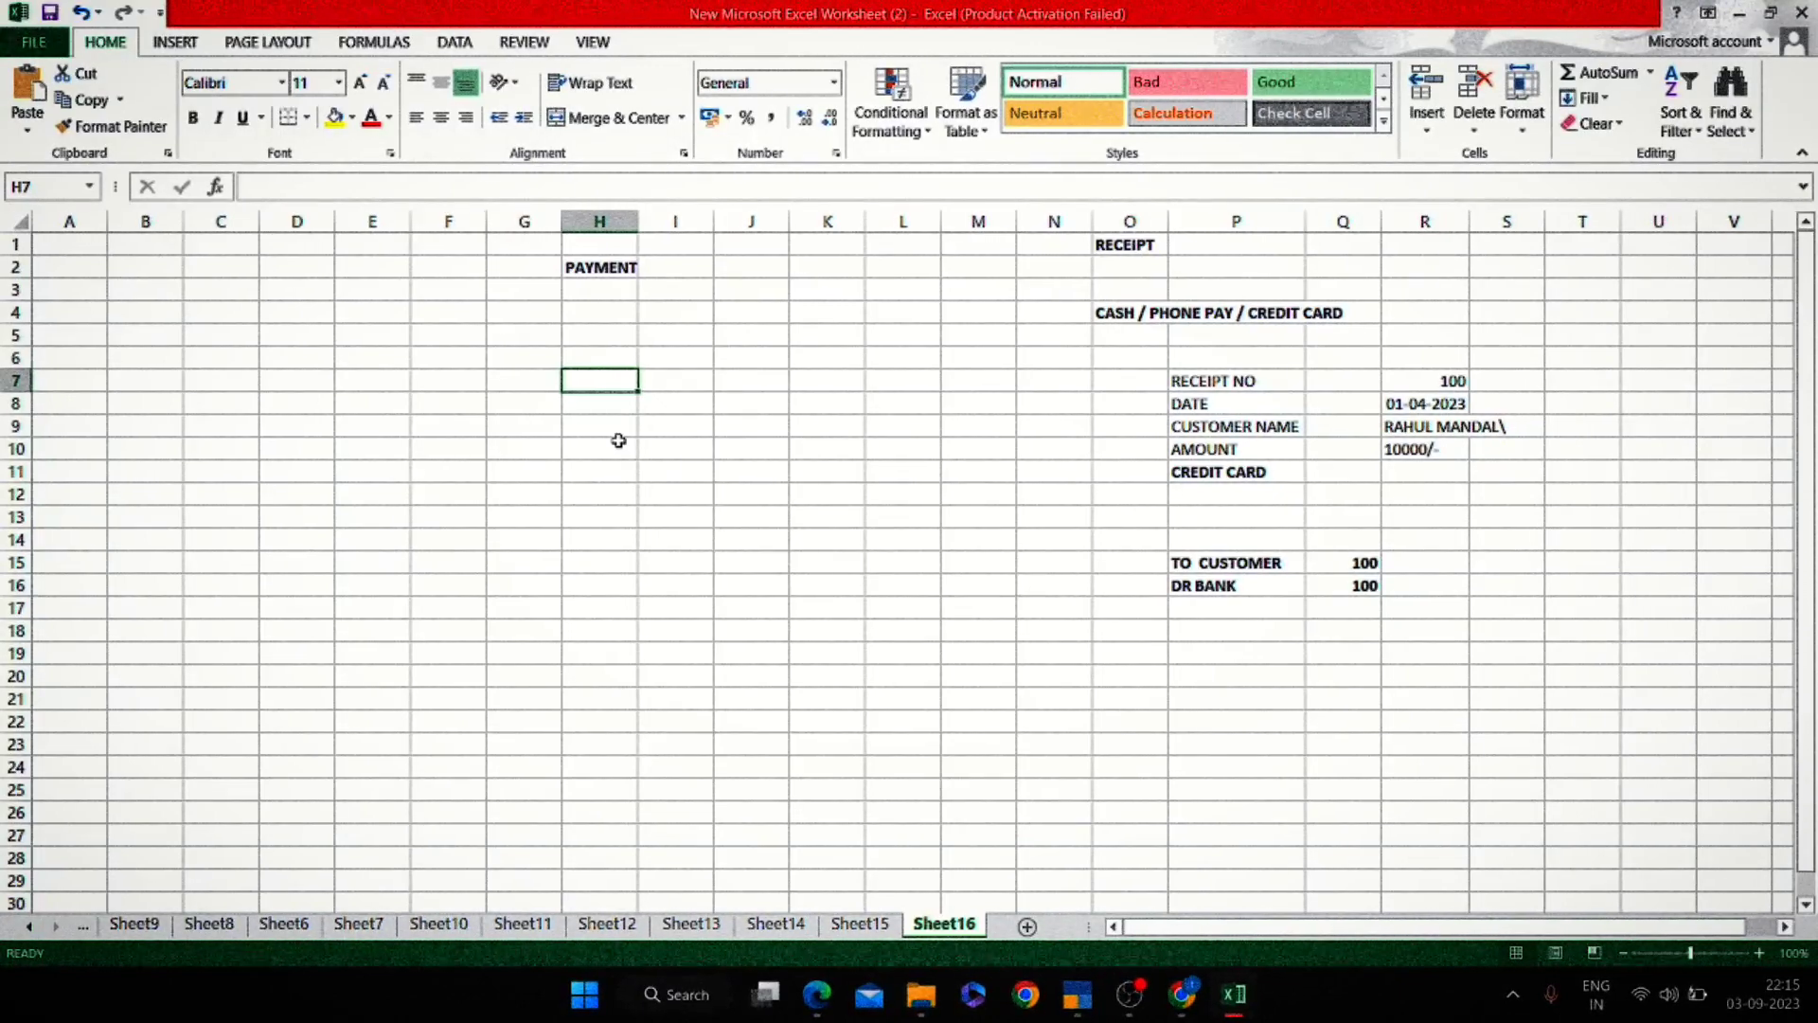
{"action": "type", "text": "DR"}
{"action": "key", "text": "Escape"}
{"action": "type", "text": "TO BANK"}
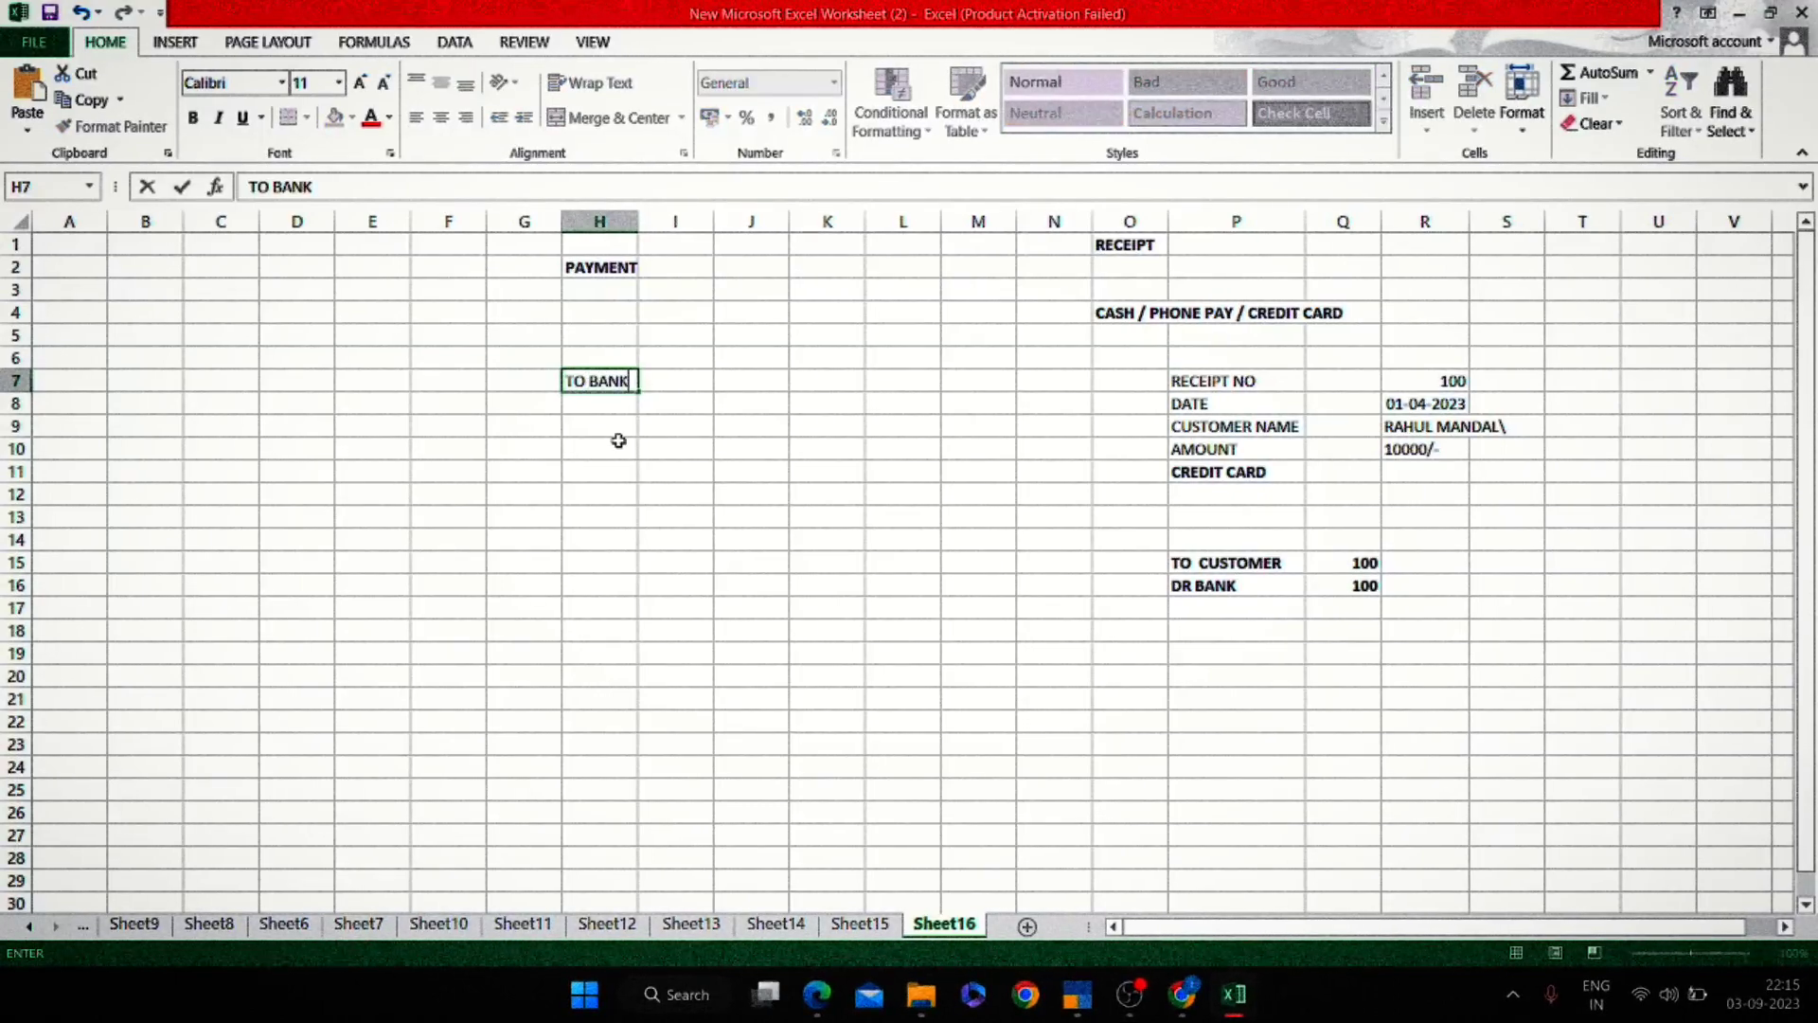
{"action": "key", "text": "Return"}
Enter 'CASH' in I7 and begin the note 'AGAR HUM KISIKO AGAR PAYMENT KAR RE HAI TOH' in G11.
{"action": "key", "text": "Up"}
{"action": "key", "text": "Right"}
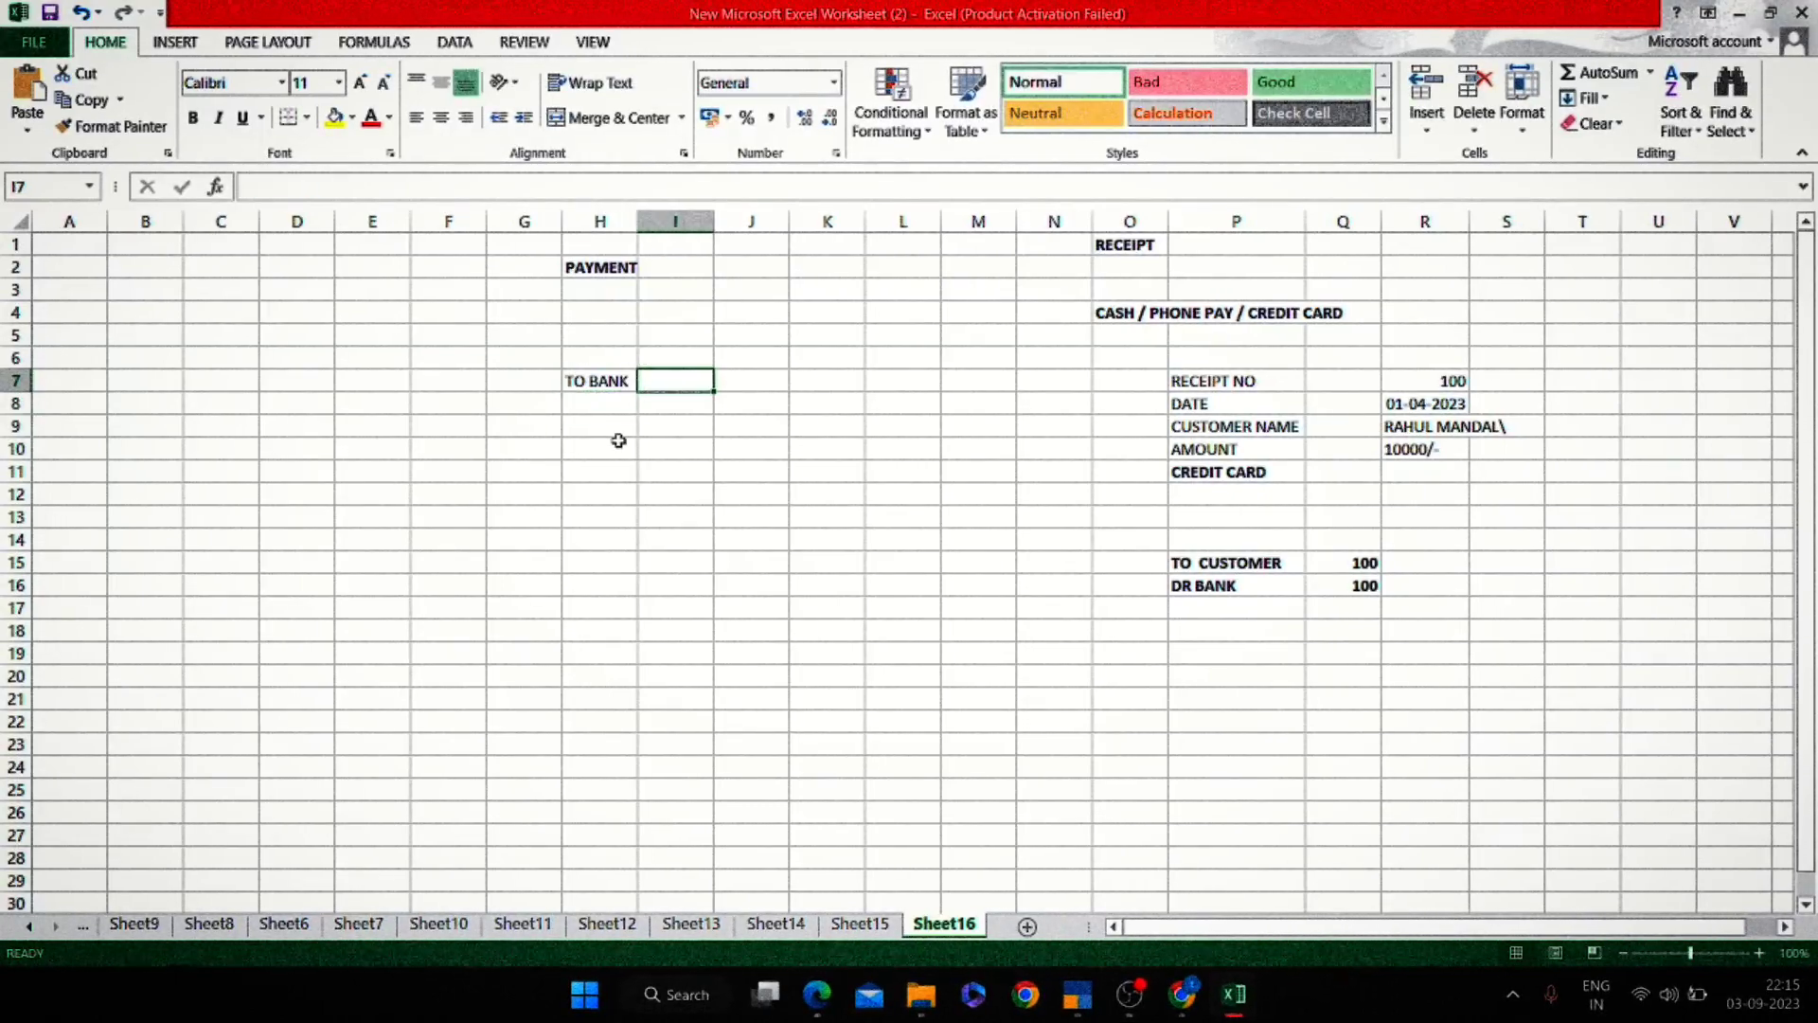
{"action": "type", "text": "CASH"}
{"action": "key", "text": "Return"}
{"action": "key", "text": "Up"}
{"action": "key", "text": "shift+Left"}
{"action": "key", "text": "shift+Left"}
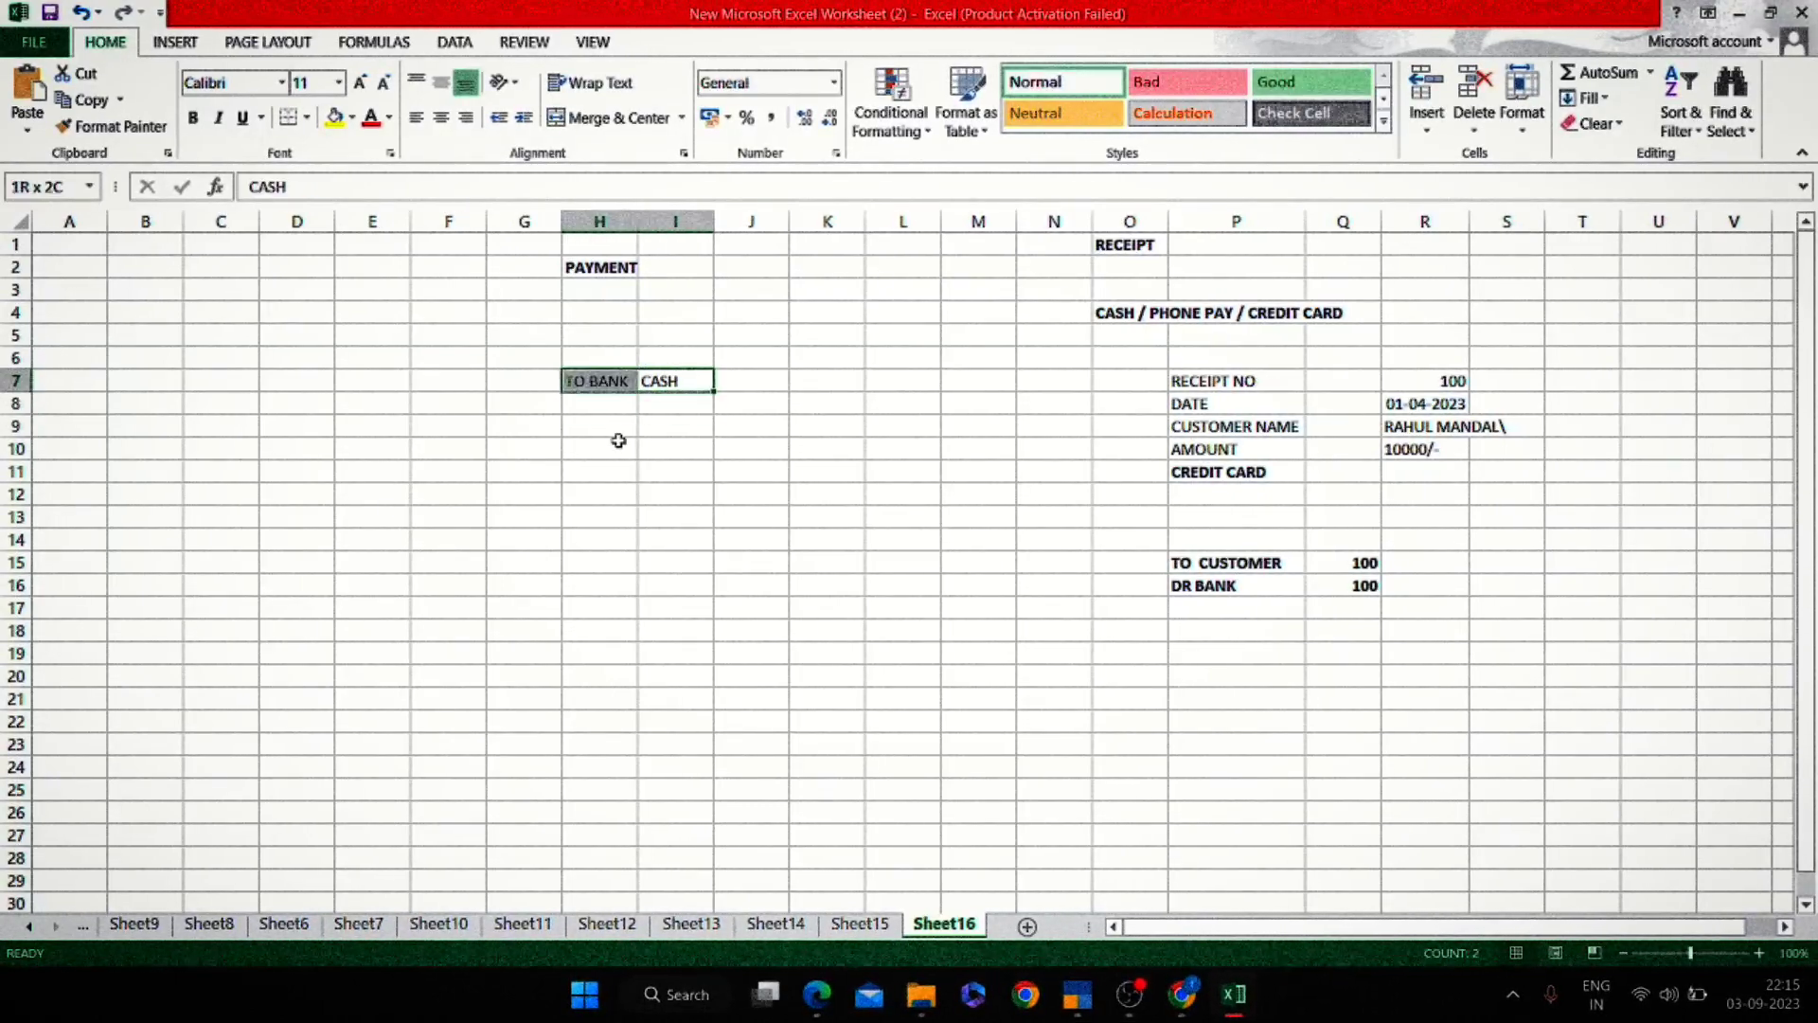
{"action": "key", "text": "Down"}
{"action": "key", "text": "Left"}
{"action": "key", "text": "Left"}
{"action": "key", "text": "Down"}
{"action": "key", "text": "Down"}
{"action": "key", "text": "Down"}
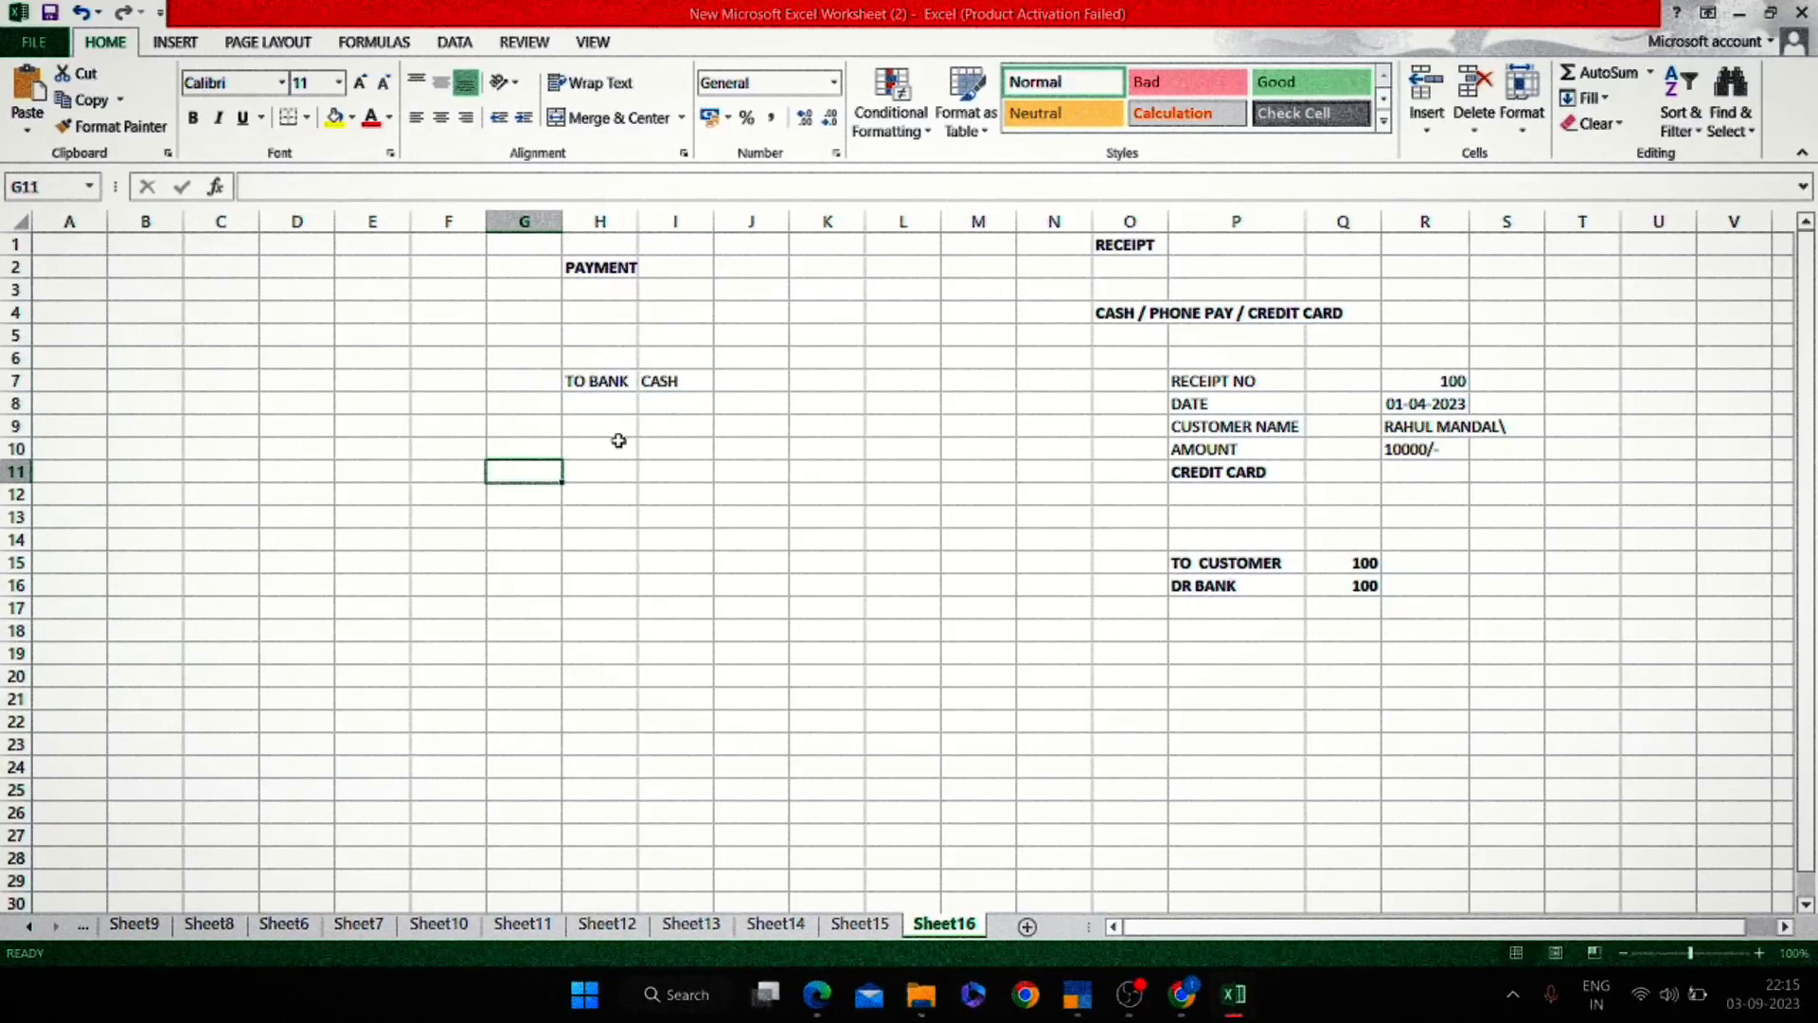
{"action": "type", "text": "AGAR HUM "}
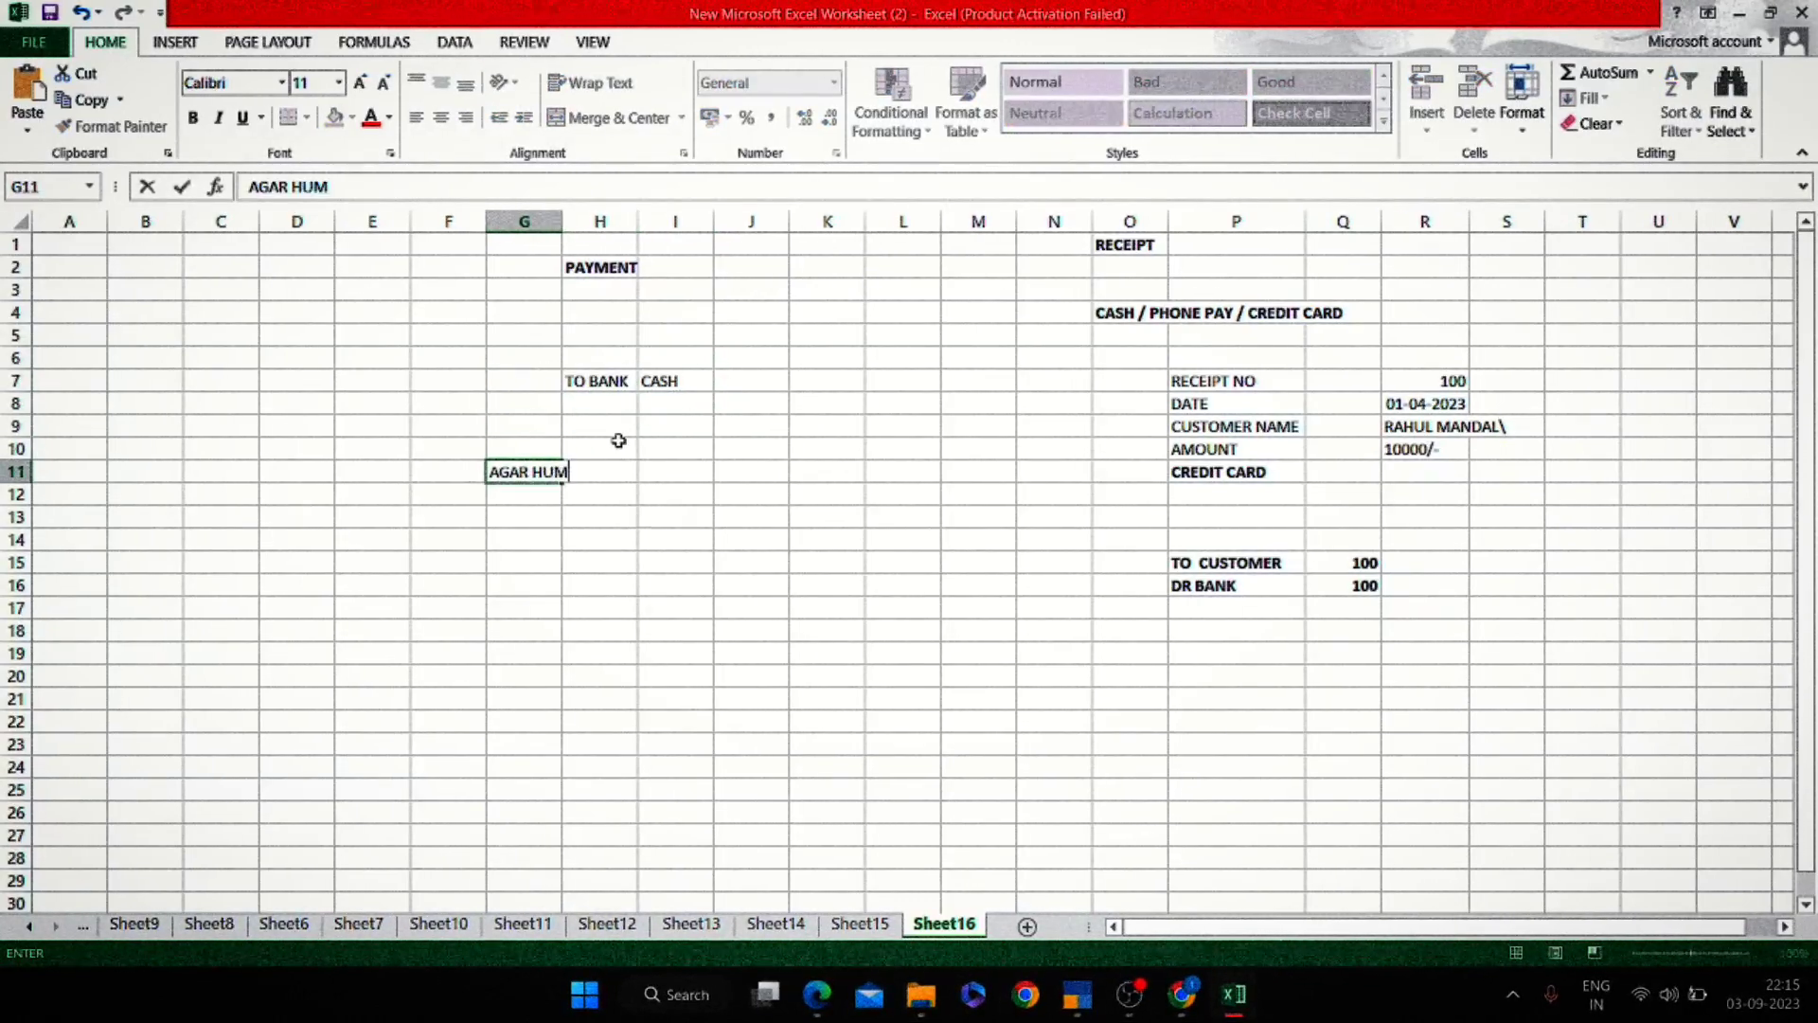
{"action": "type", "text": "KISIKO AGAR PAY"}
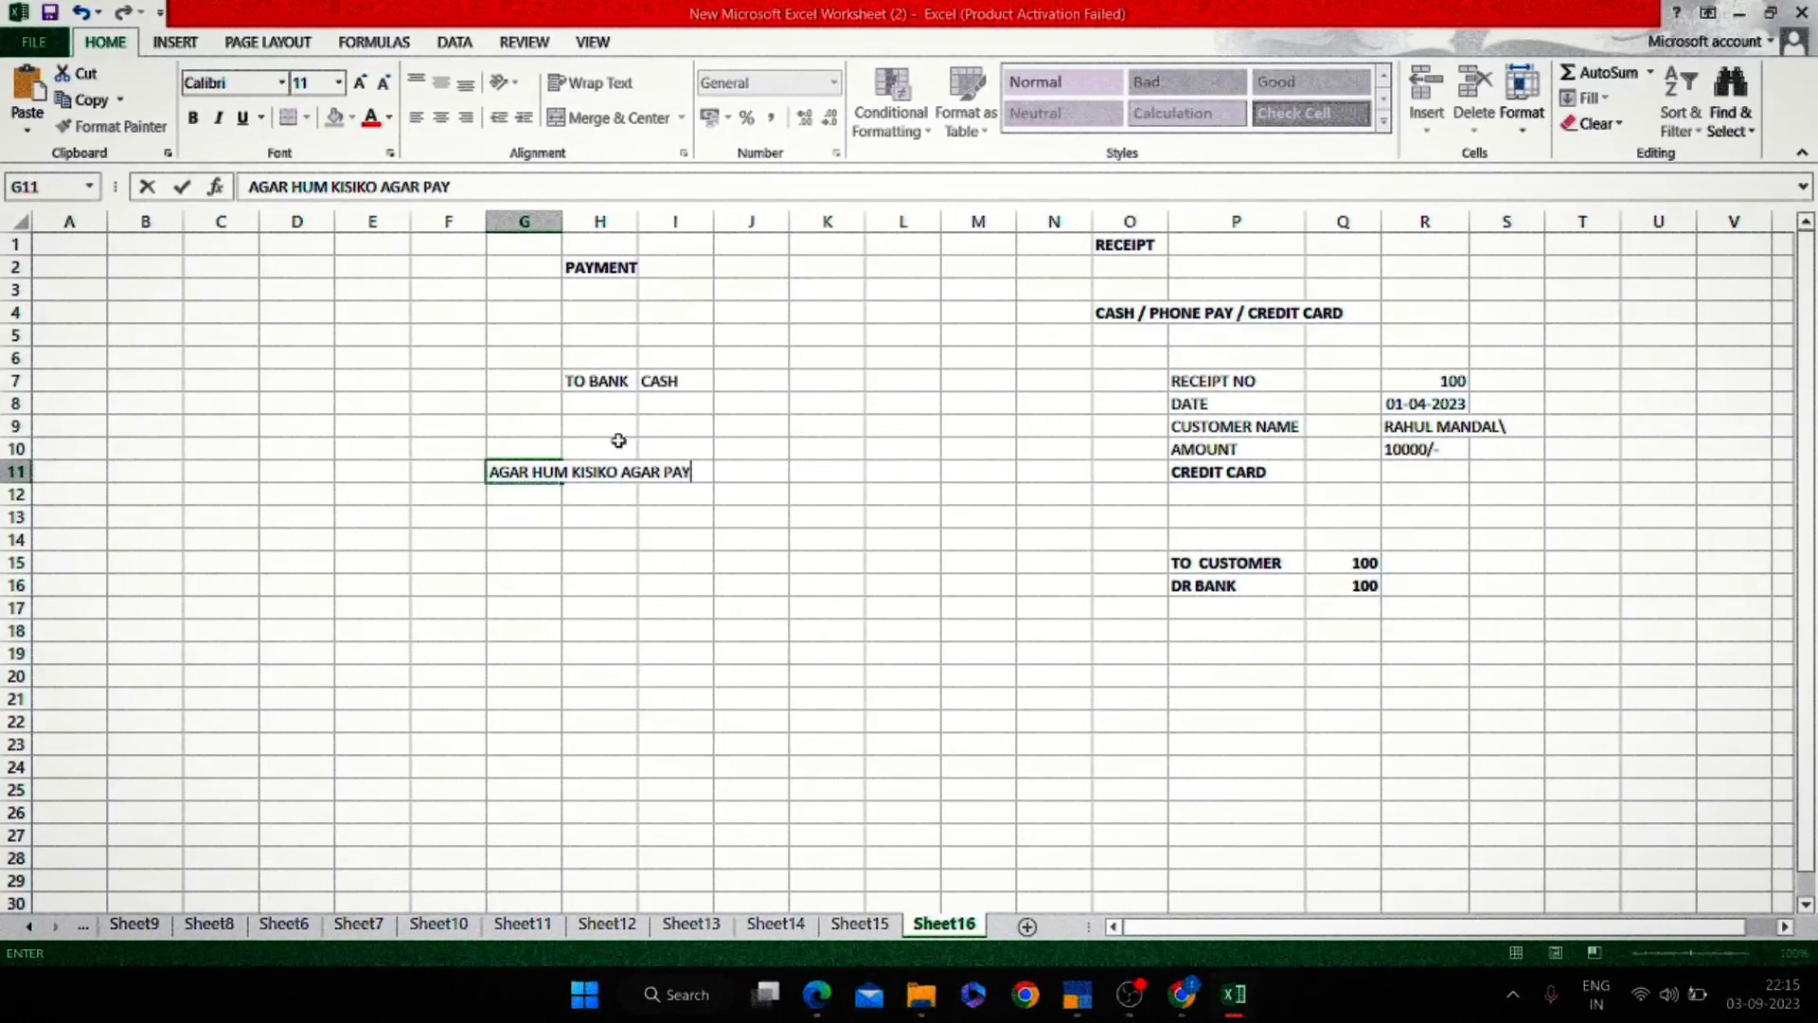
{"action": "type", "text": "MENT KAR R"}
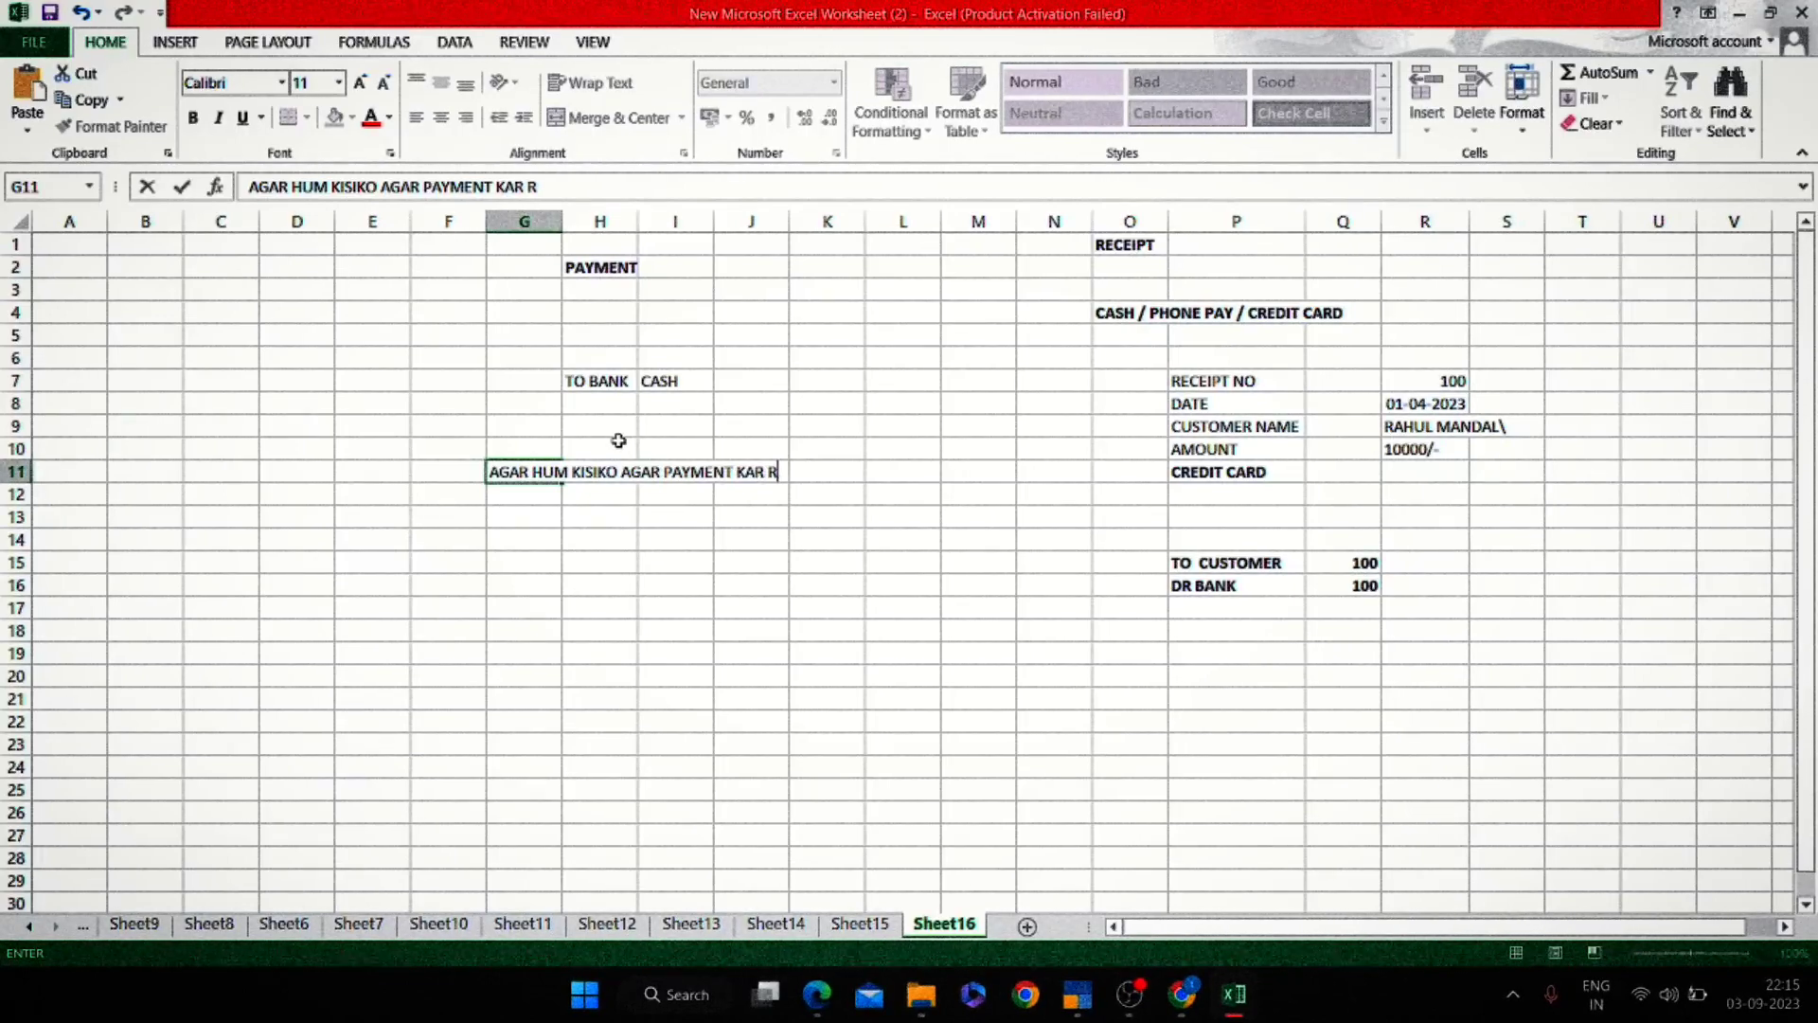
{"action": "type", "text": "E HAI TOH WO"}
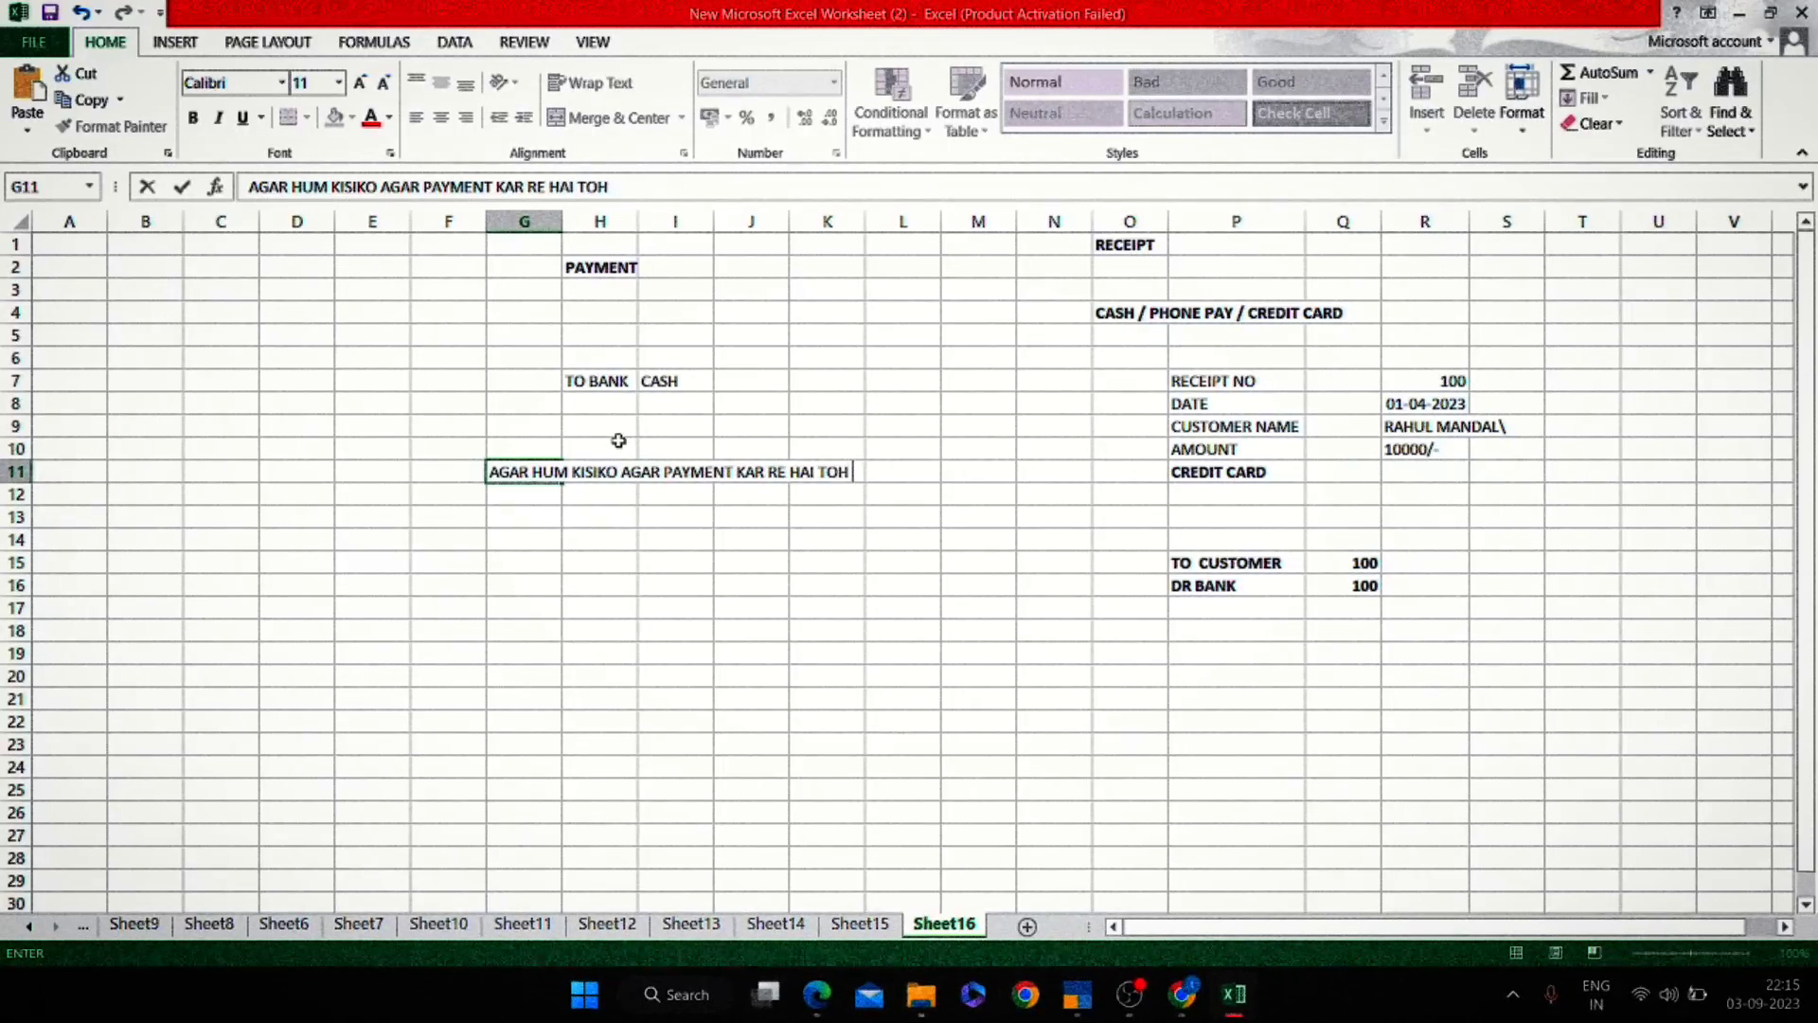
End the G11 note with 'USE HUM CREDIT KARENGE' and make it bold.
{"action": "key", "text": "BackSpace"}
{"action": "key", "text": "BackSpace"}
{"action": "type", "text": "USE HUM CREDITE"}
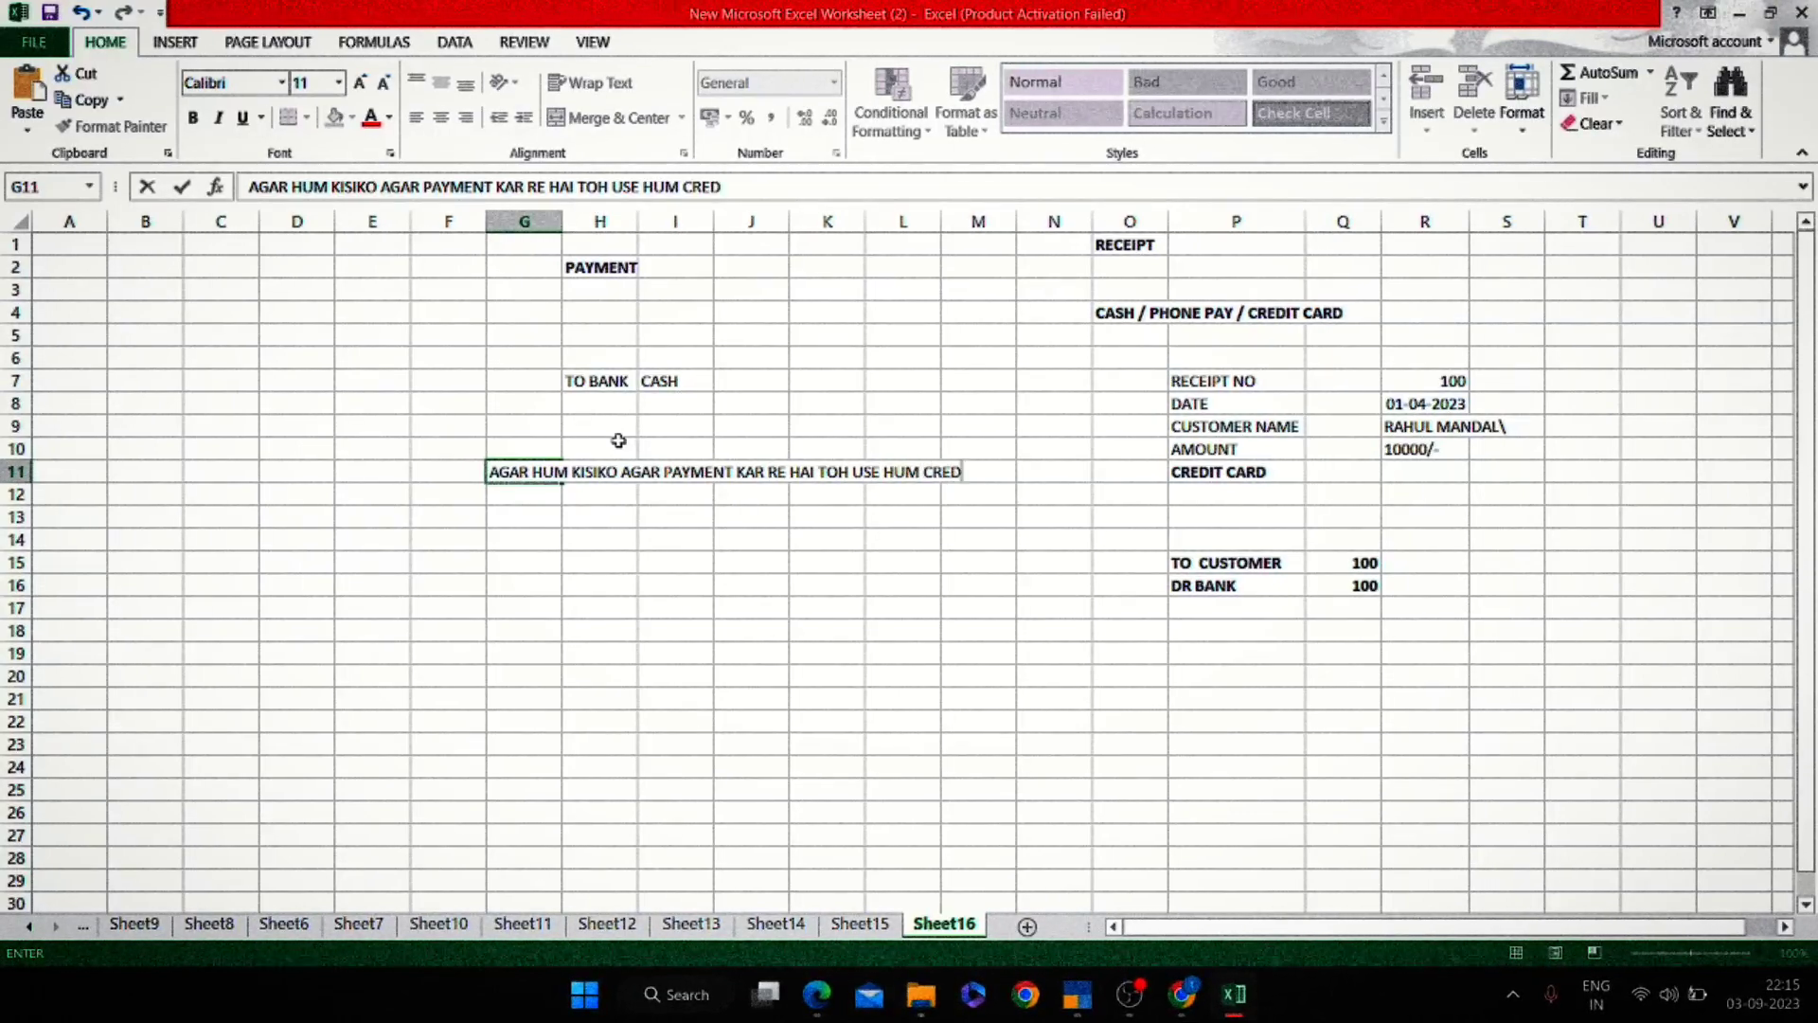
{"action": "key", "text": "BackSpace"}
{"action": "type", "text": "KARENGE"}
{"action": "key", "text": "Return"}
{"action": "key", "text": "Up"}
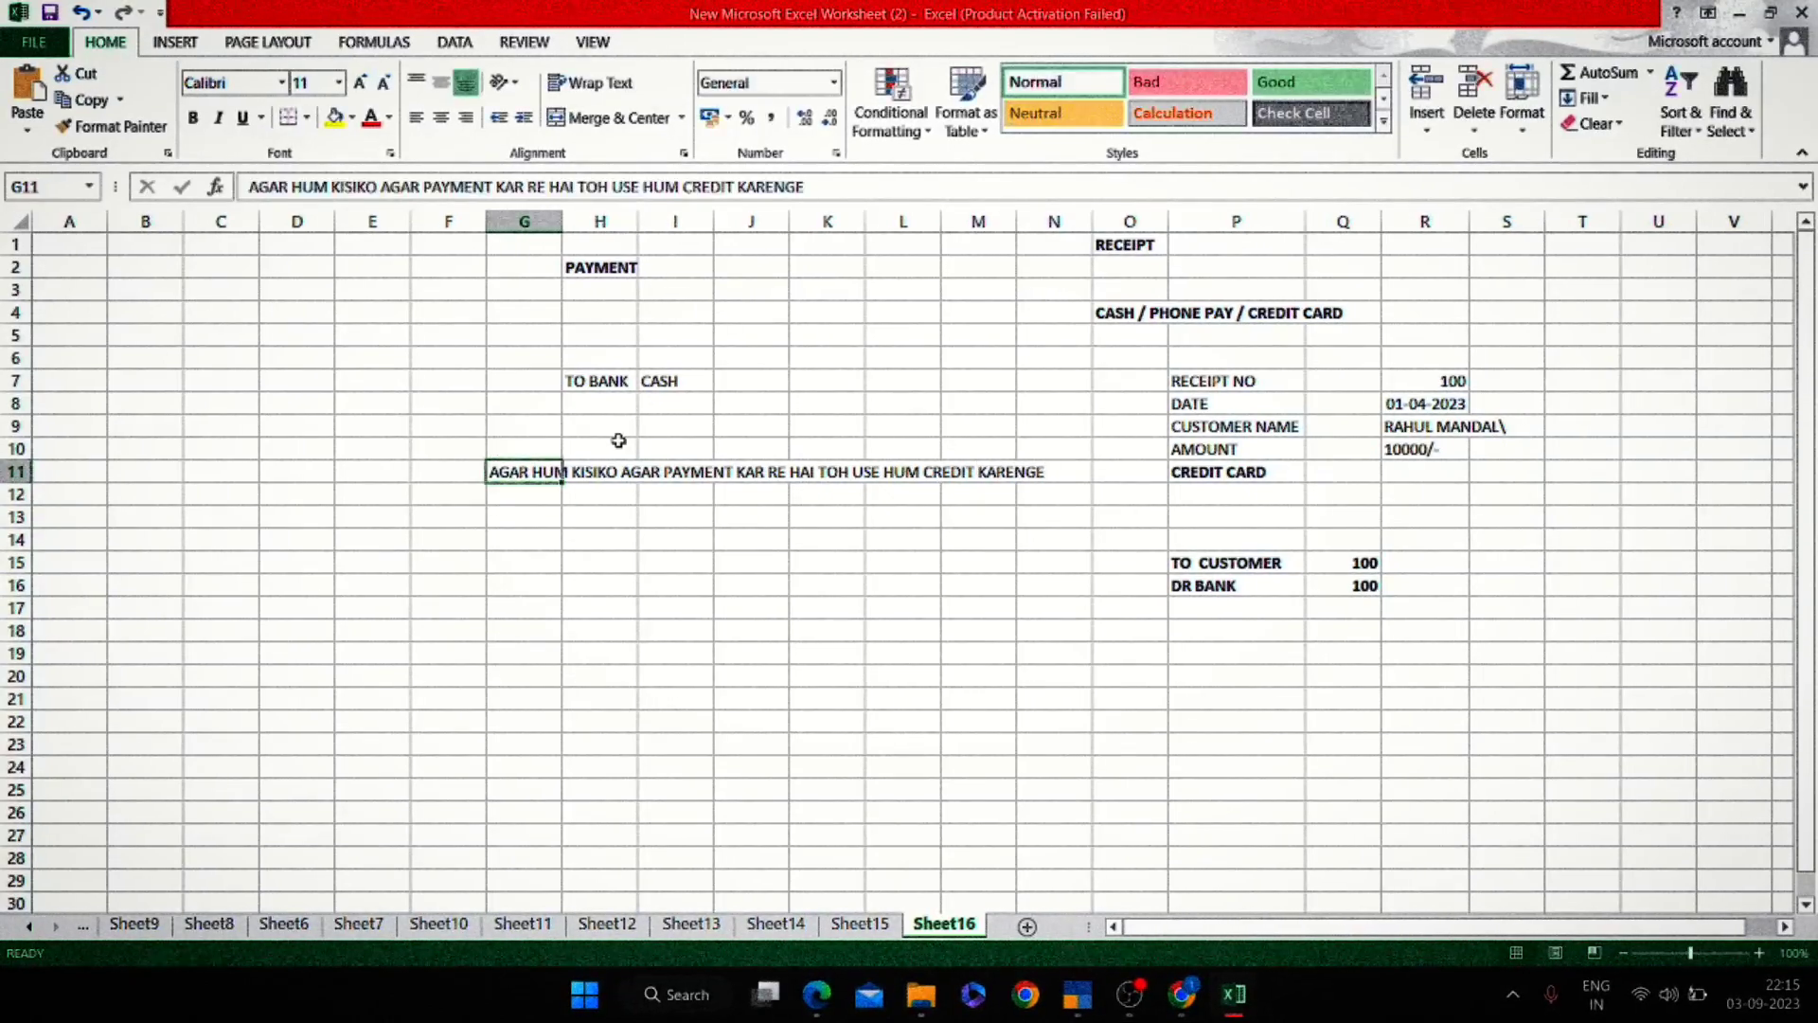
{"action": "key", "text": "ctrl+b"}
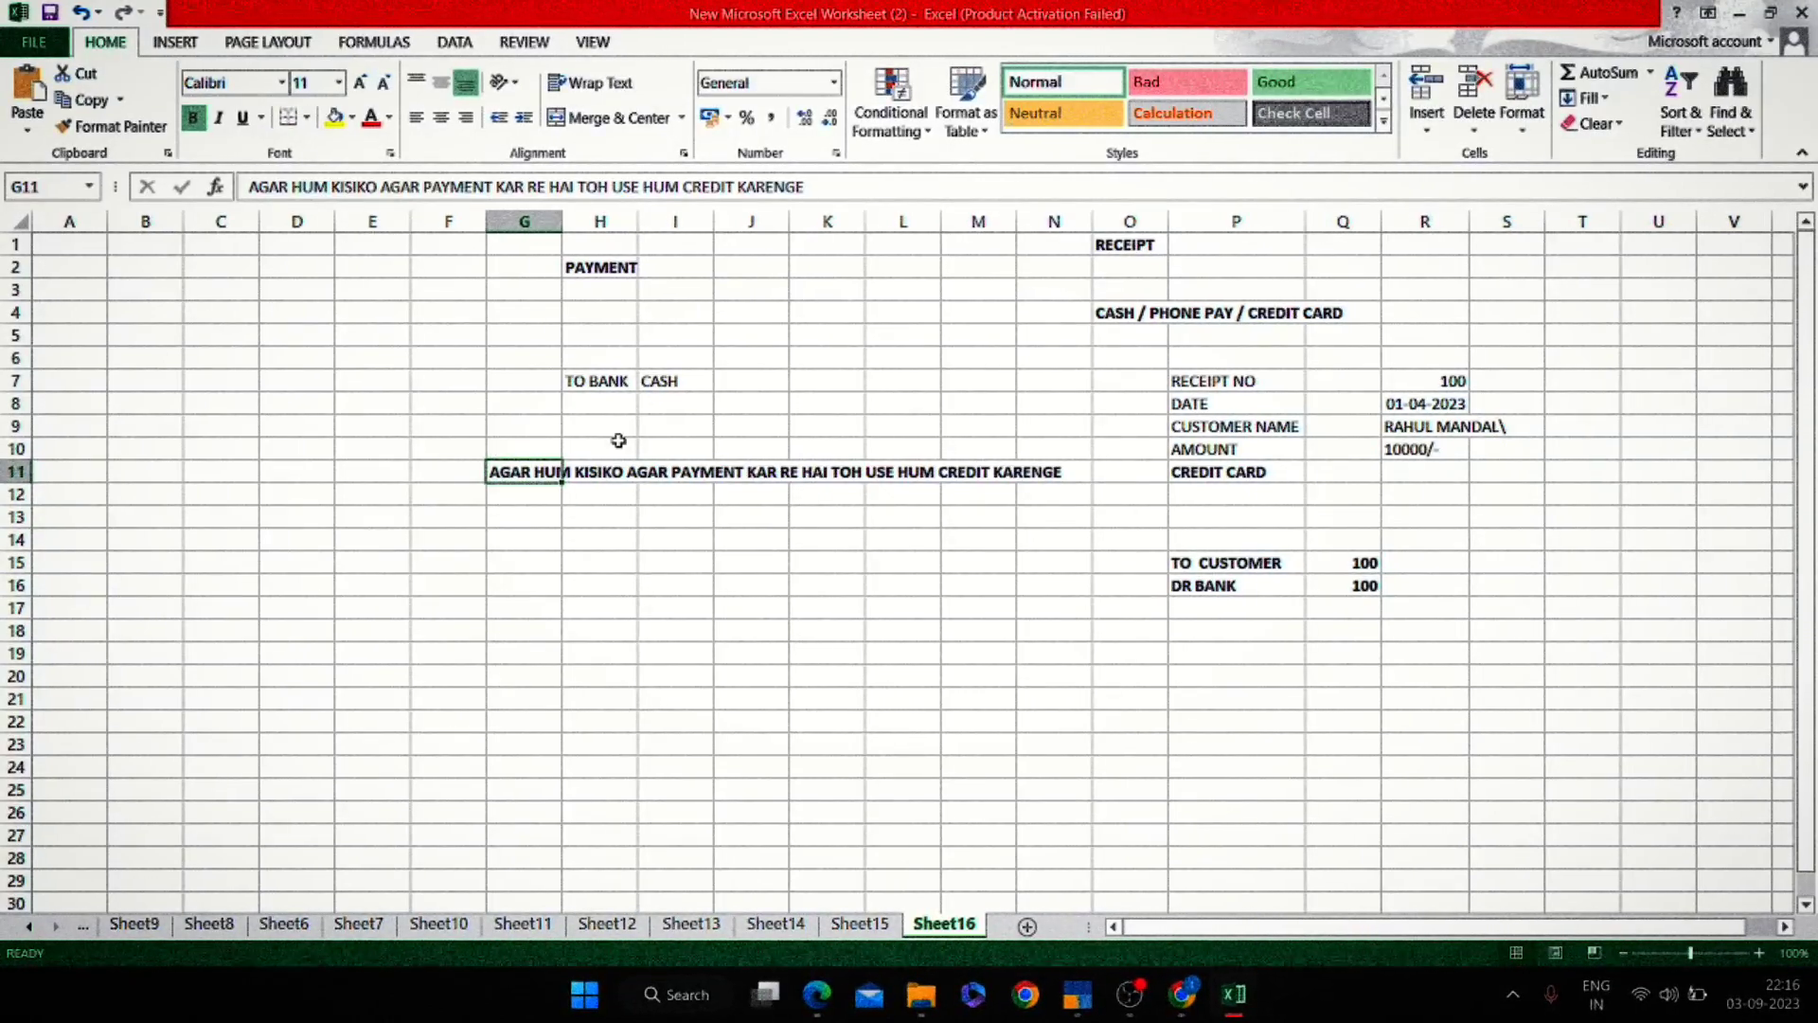
{"action": "key", "text": "Down"}
{"action": "key", "text": "Down"}
{"action": "key", "text": "Down"}
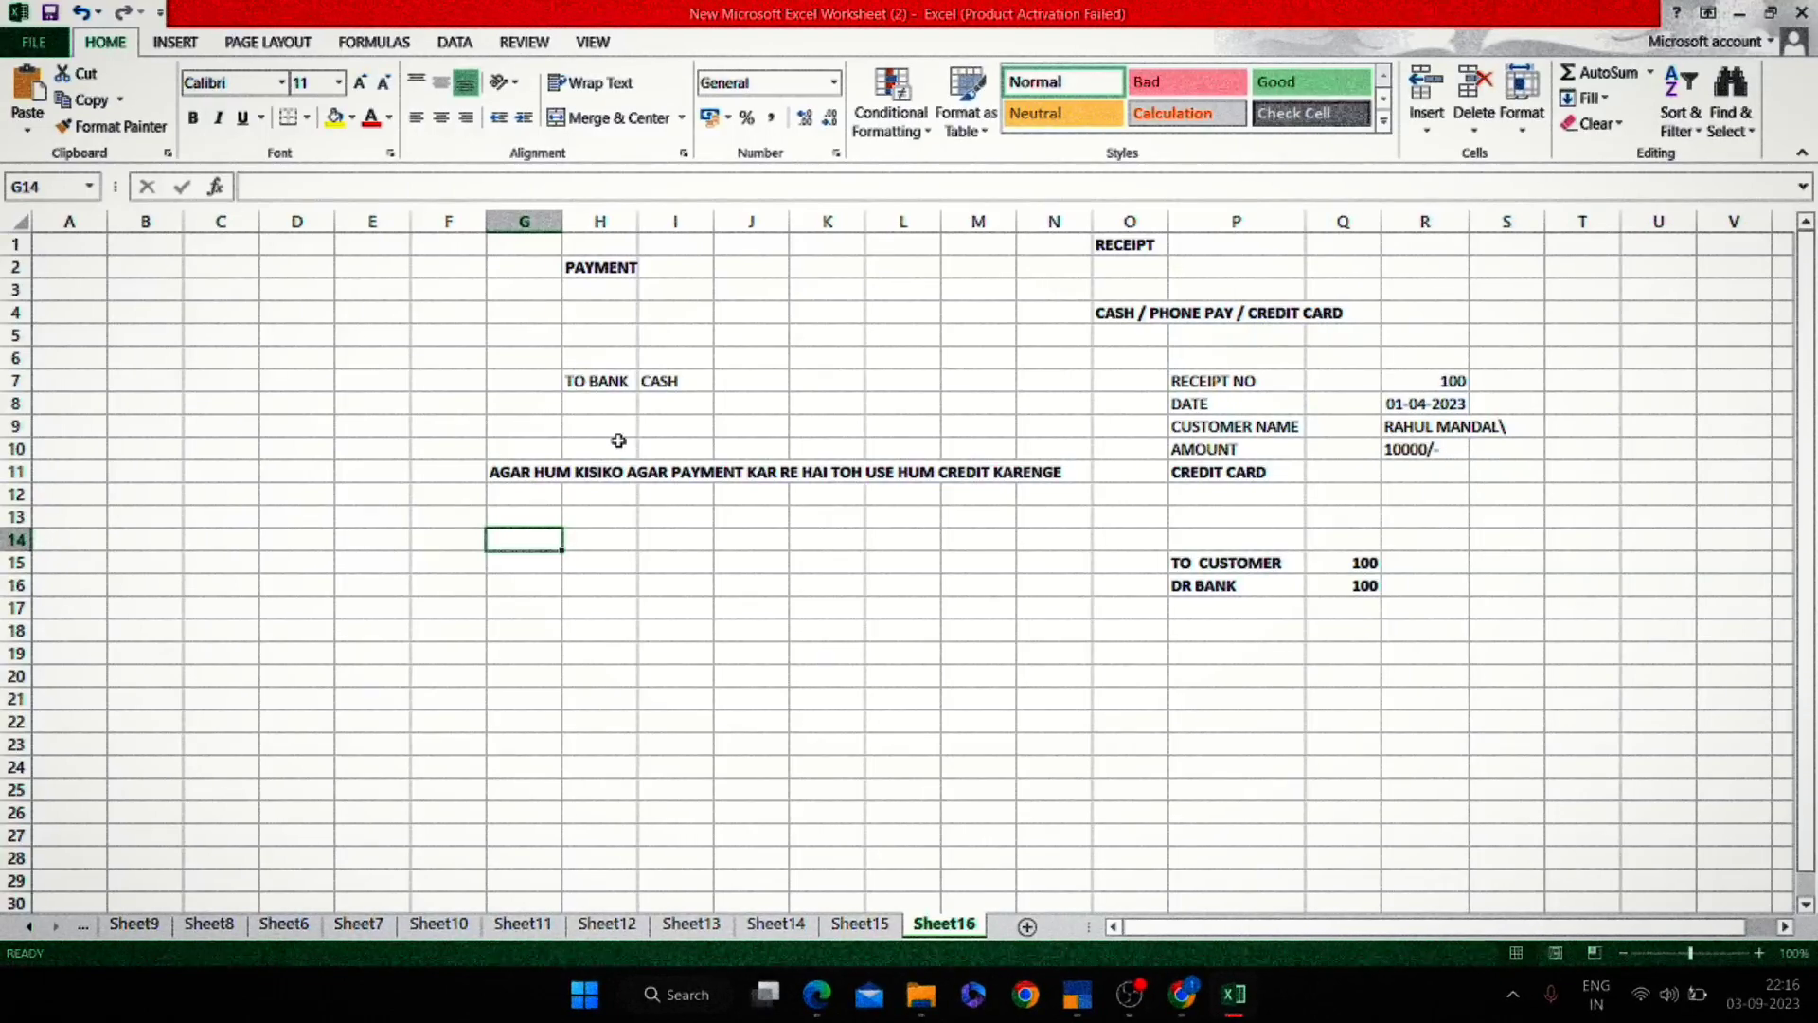
Enter a person's name in G14 and change CREDIT to DEBIT in the G11 note.
{"action": "type", "text": "ROSHAN"}
{"action": "key", "text": "Return"}
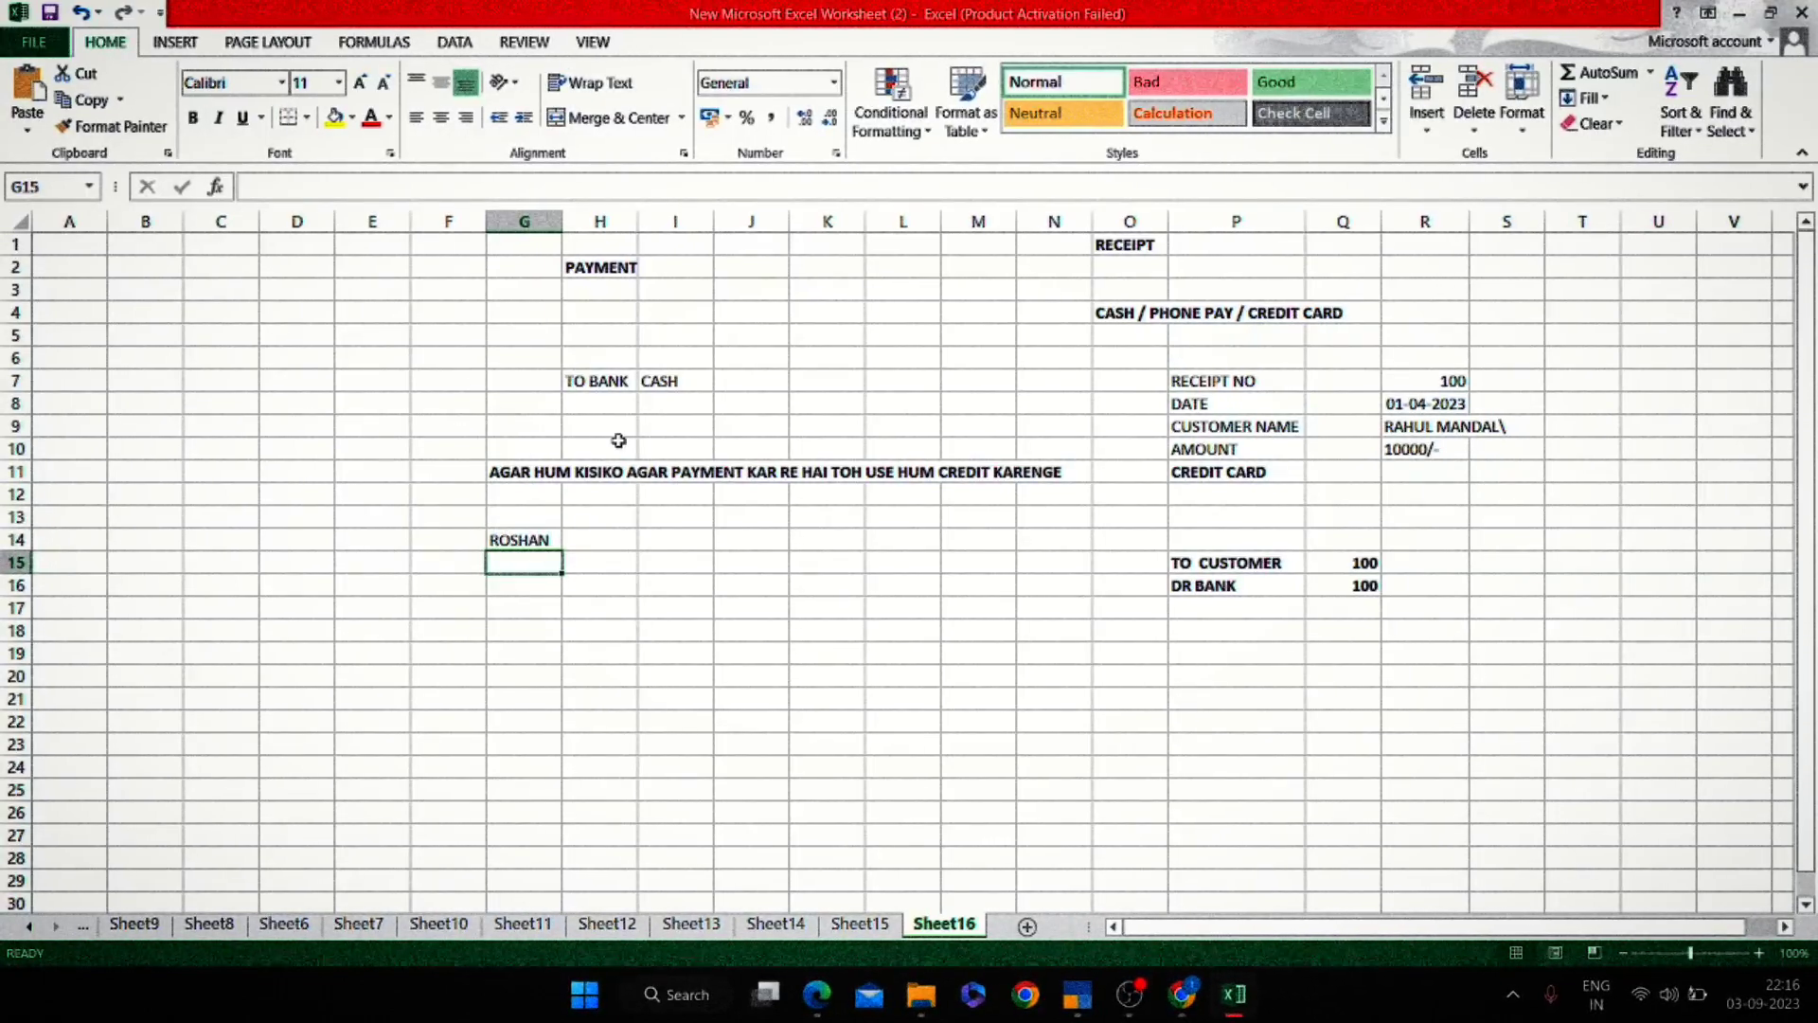
{"action": "key", "text": "Up"}
{"action": "key", "text": "Left"}
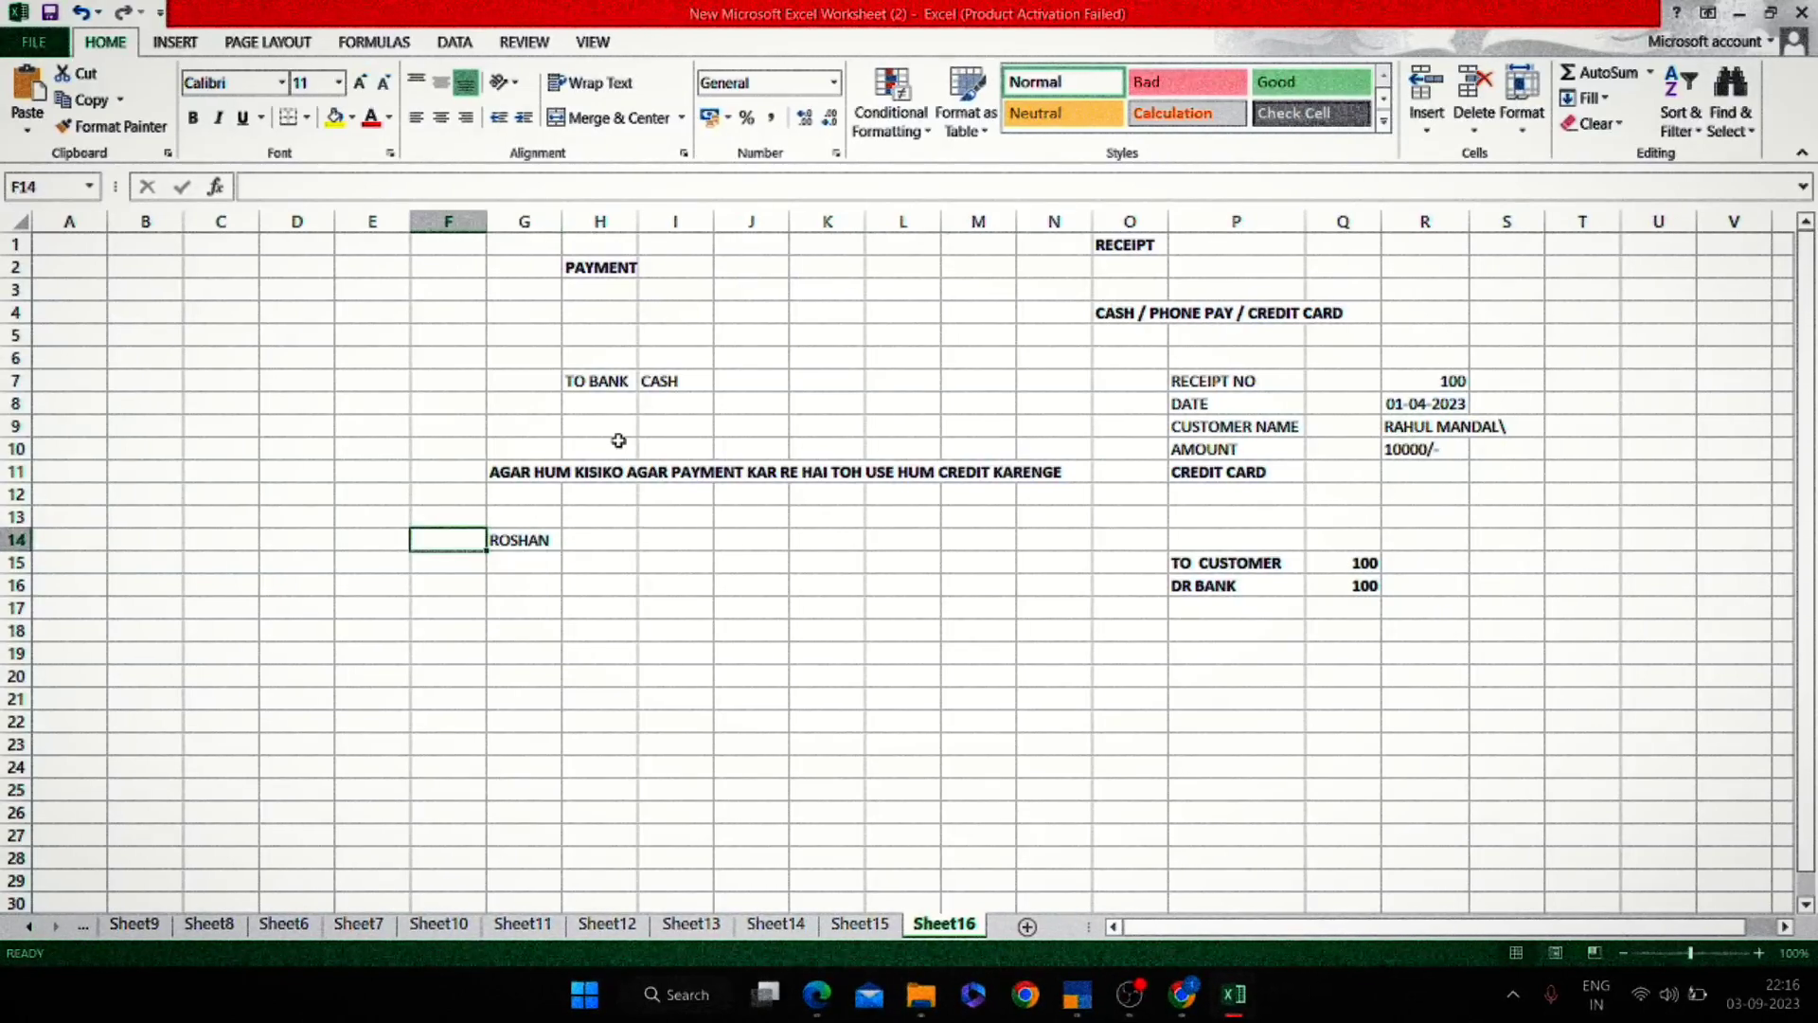
{"action": "key", "text": "Up"}
{"action": "key", "text": "Up"}
{"action": "key", "text": "Up"}
{"action": "key", "text": "Right"}
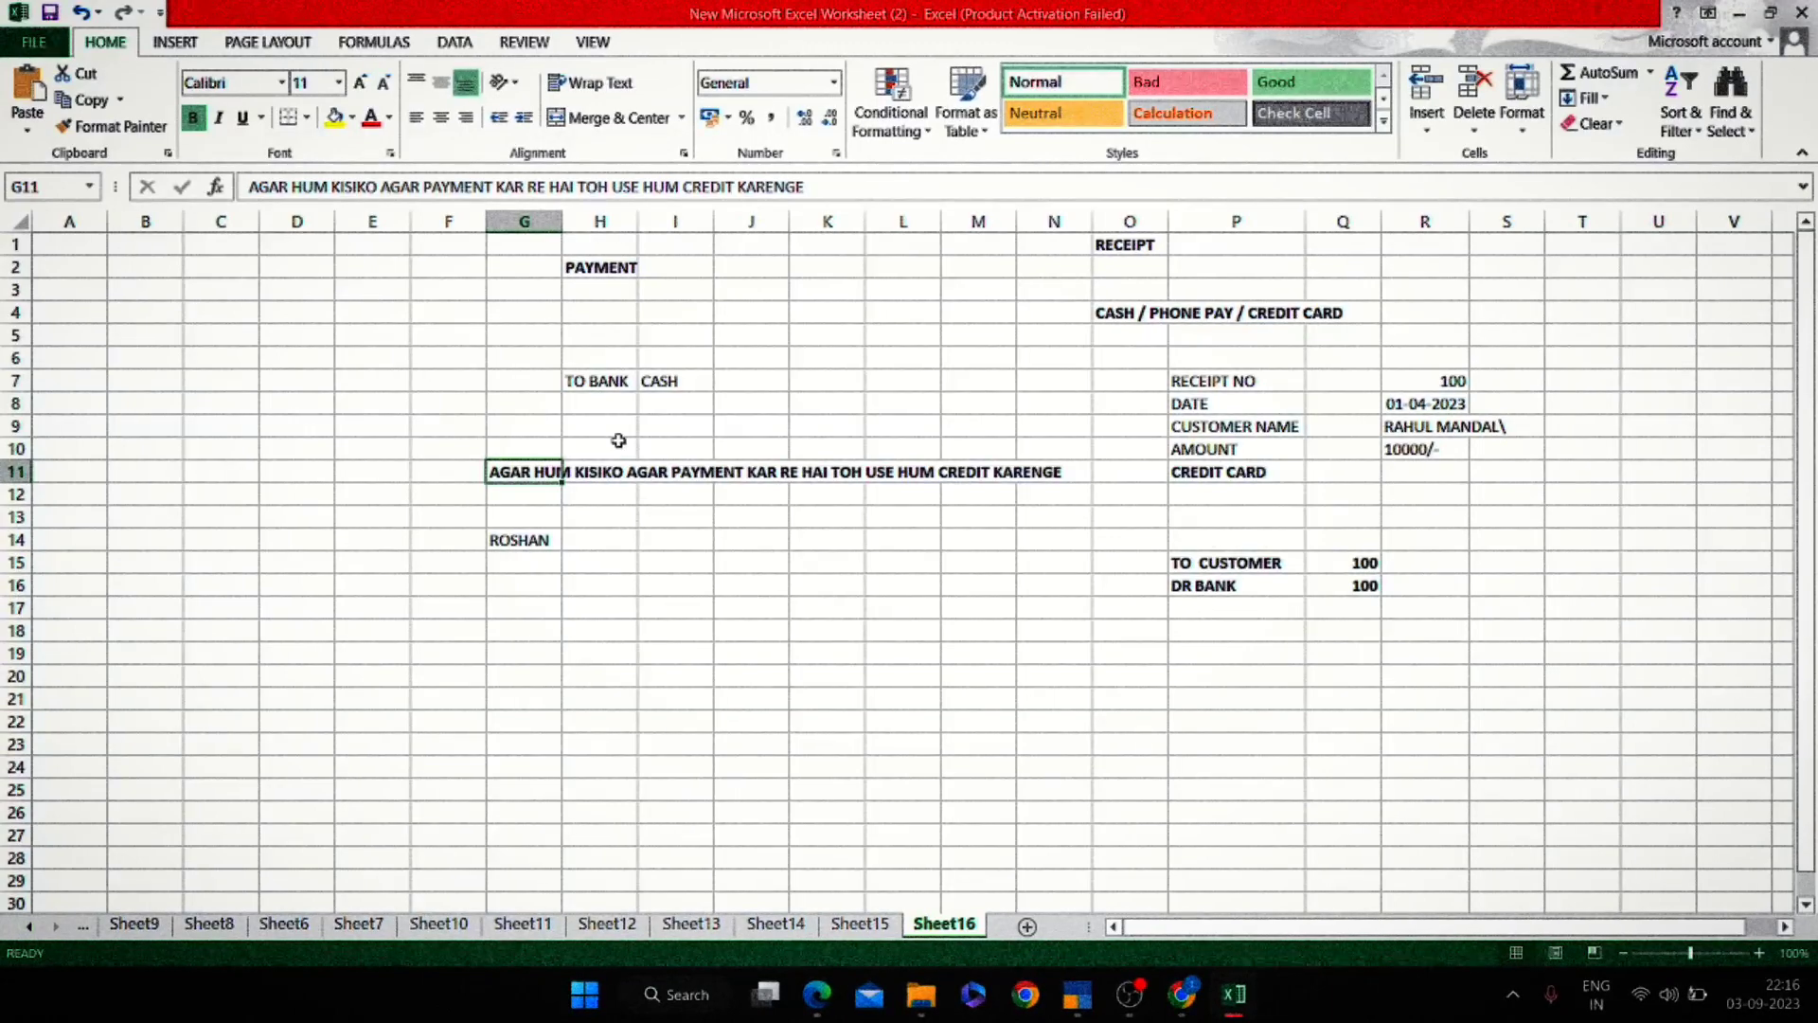
{"action": "key", "text": "F2"}
{"action": "key", "text": "ctrl+Left"}
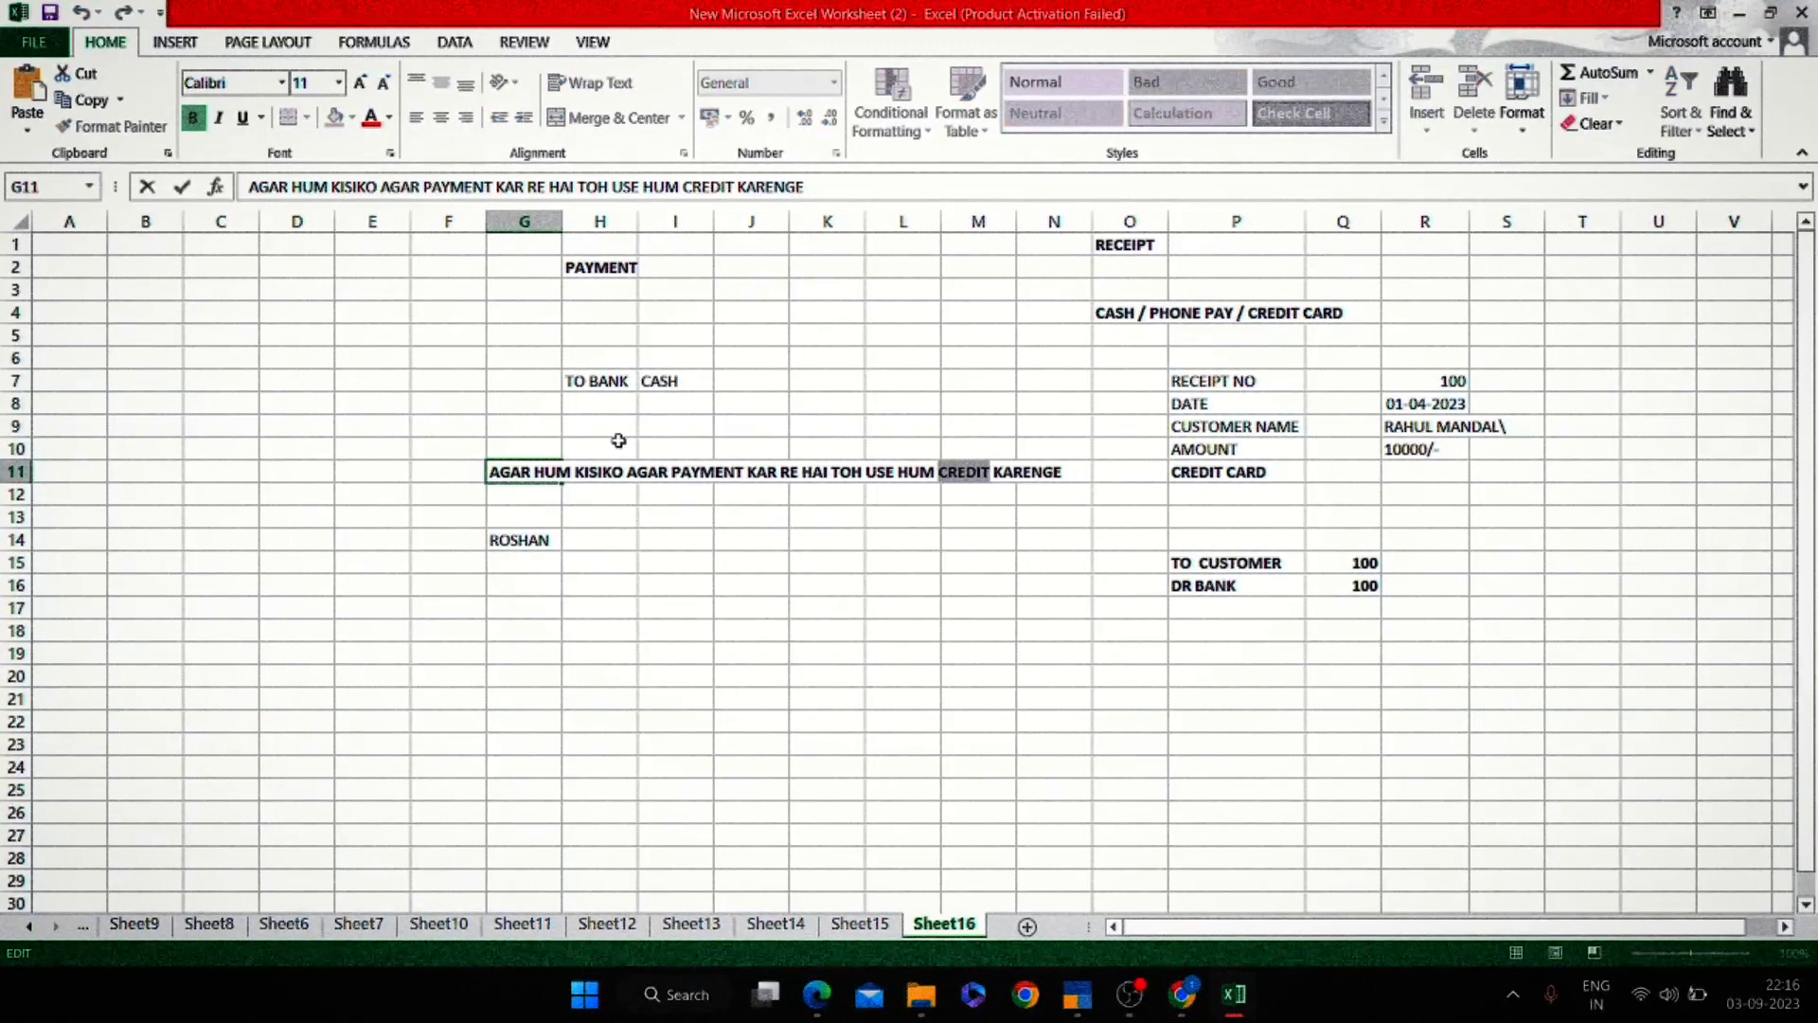
{"action": "type", "text": "DEBIY"}
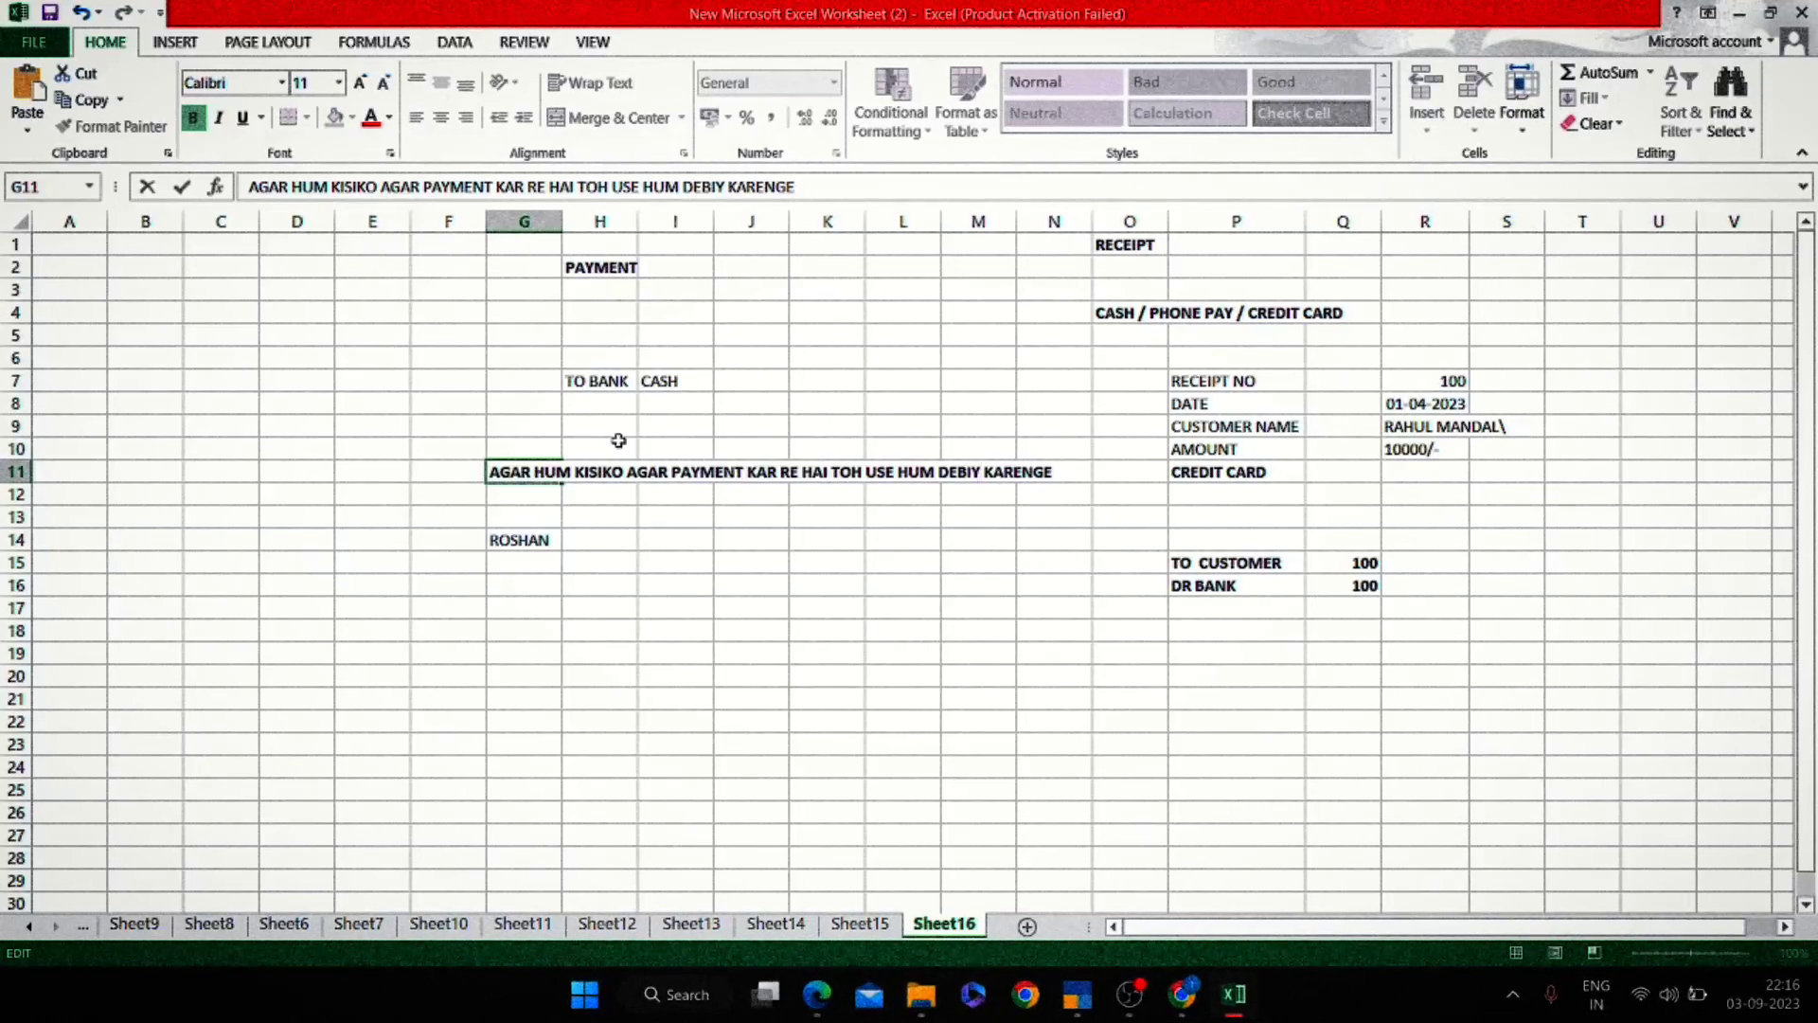
{"action": "key", "text": "BackSpace"}
{"action": "type", "text": "T"}
{"action": "key", "text": "Return"}
Add DR in F14 and the debit amount 1000000 in H14.
{"action": "key", "text": "Down"}
{"action": "key", "text": "Down"}
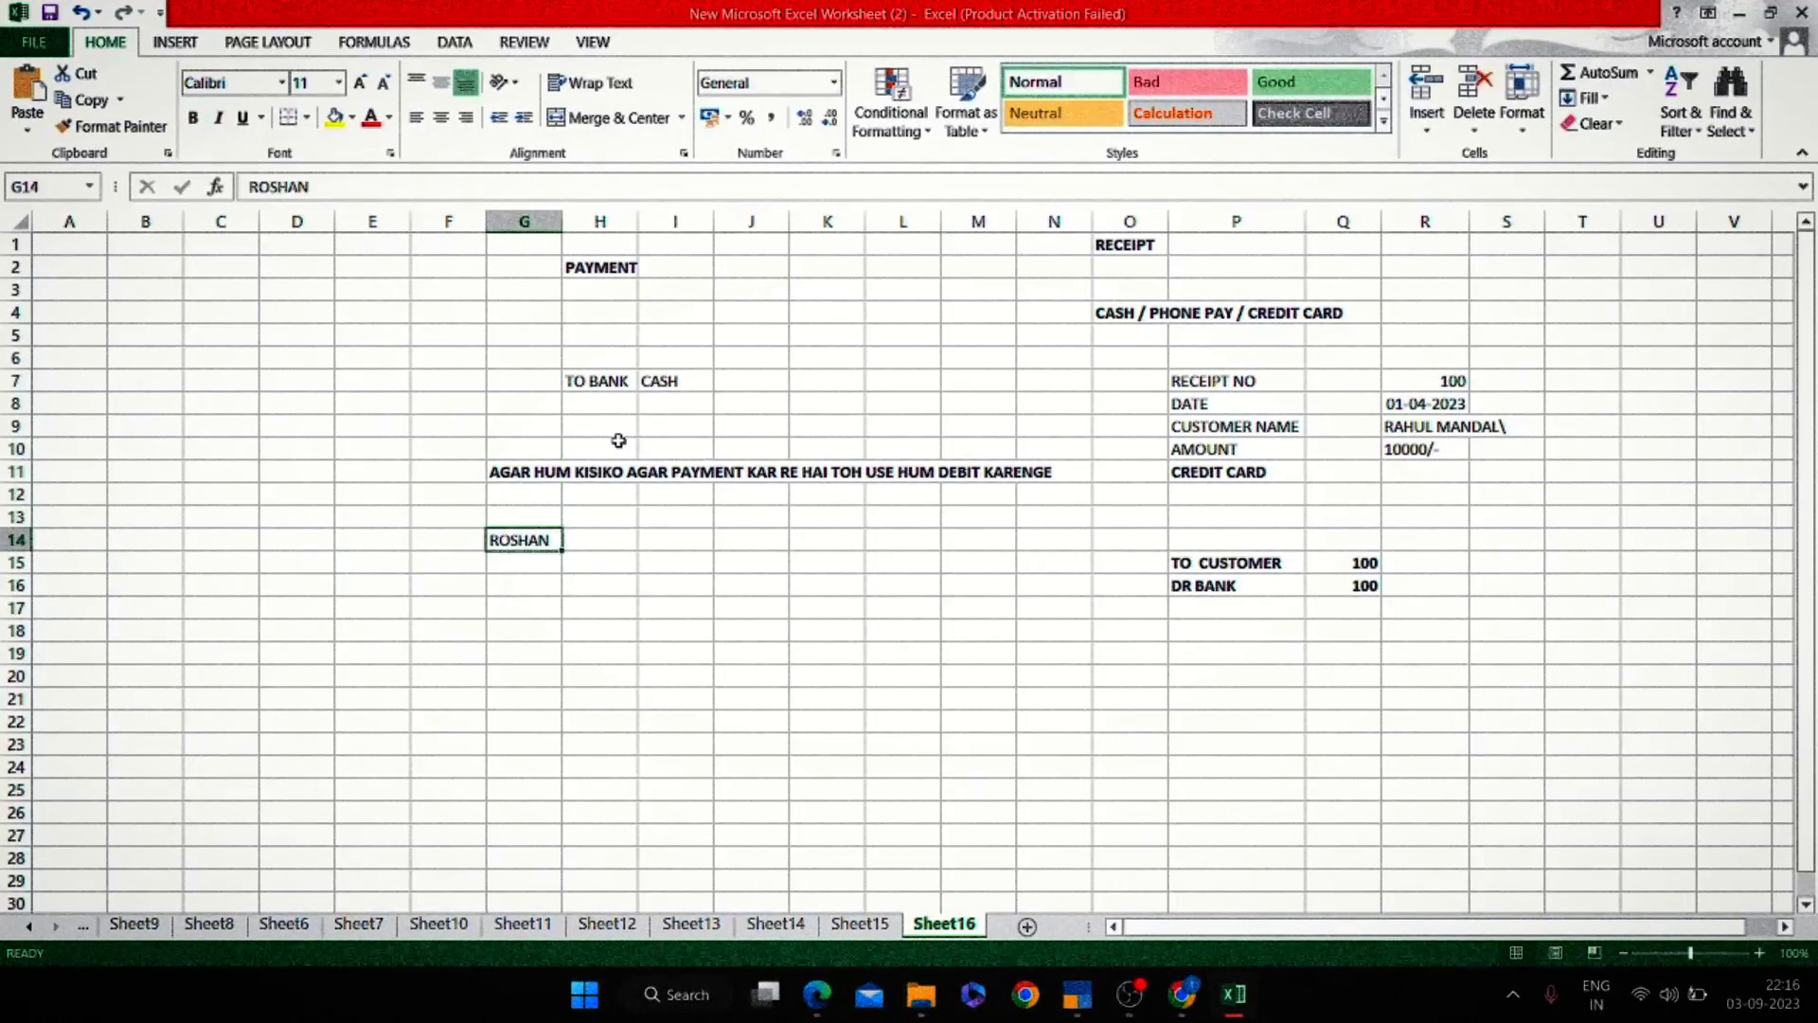
{"action": "key", "text": "Left"}
{"action": "type", "text": "DR"}
{"action": "key", "text": "Return"}
{"action": "key", "text": "Up"}
{"action": "key", "text": "Right"}
{"action": "key", "text": "Right"}
{"action": "type", "text": "1000000"}
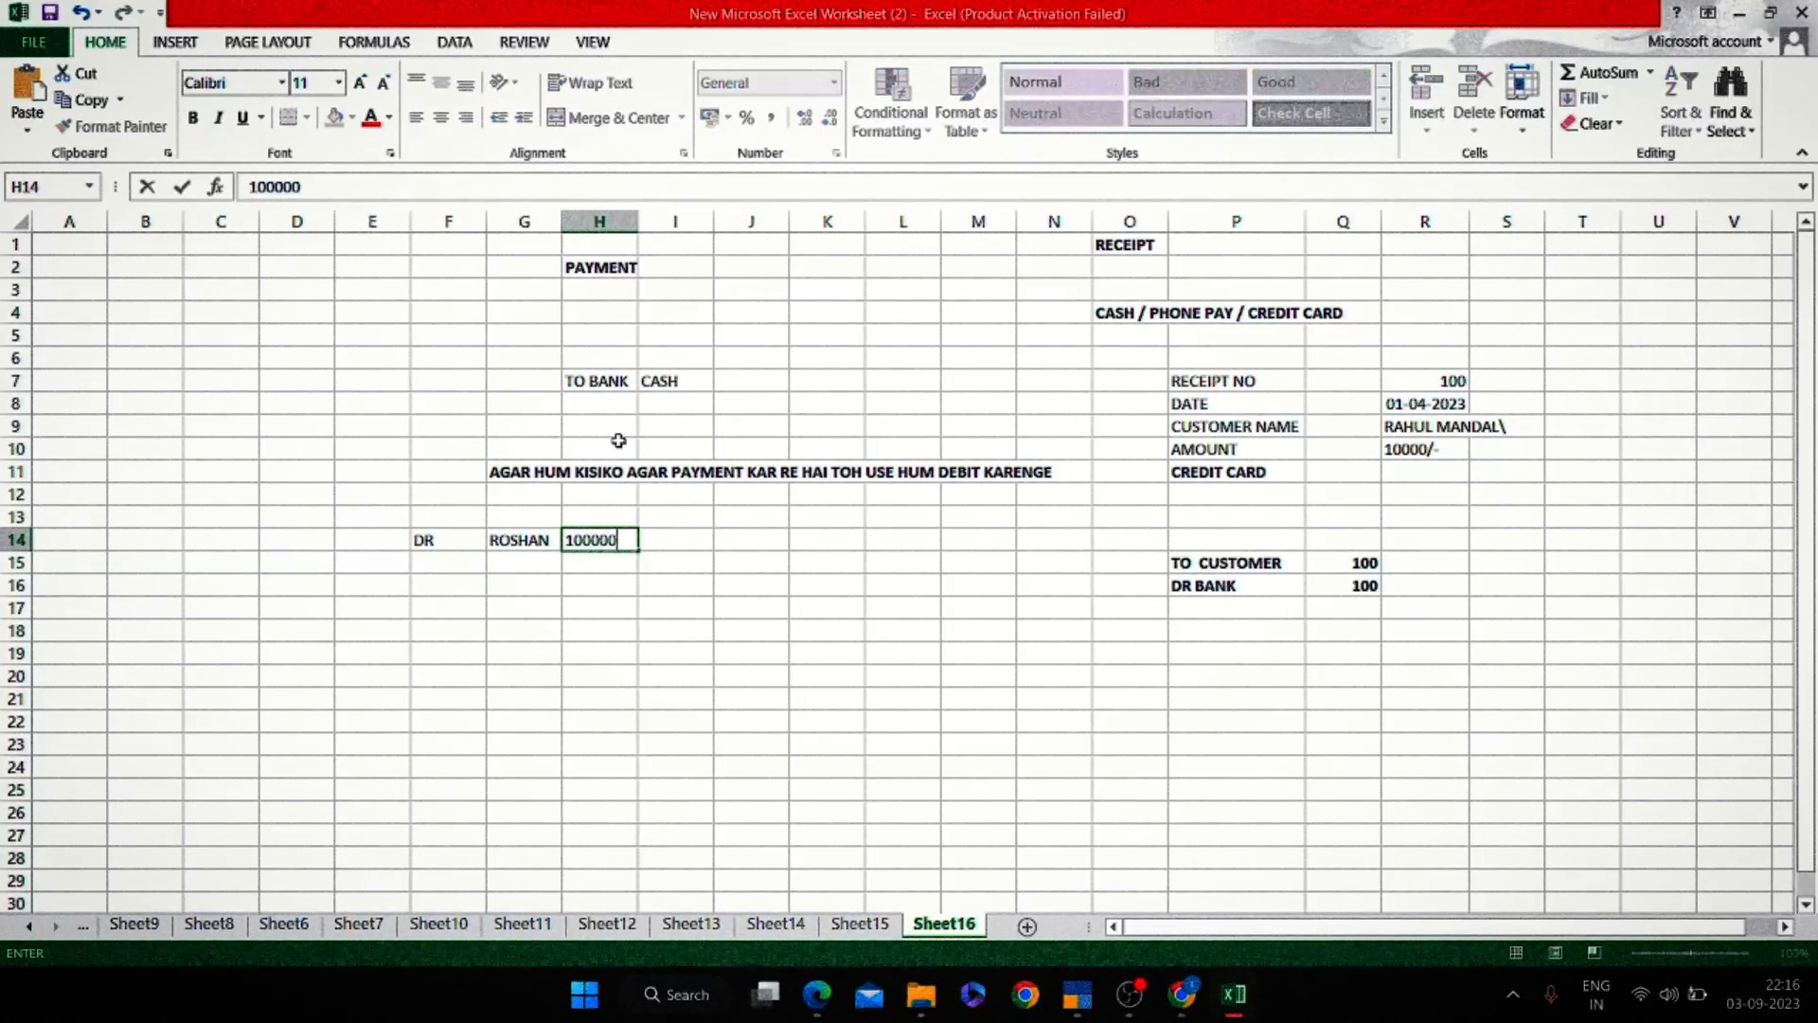
{"action": "key", "text": "Return"}
Add CR BANK 1000000 in row 15 and select the F14:H15 entry.
{"action": "key", "text": "Left"}
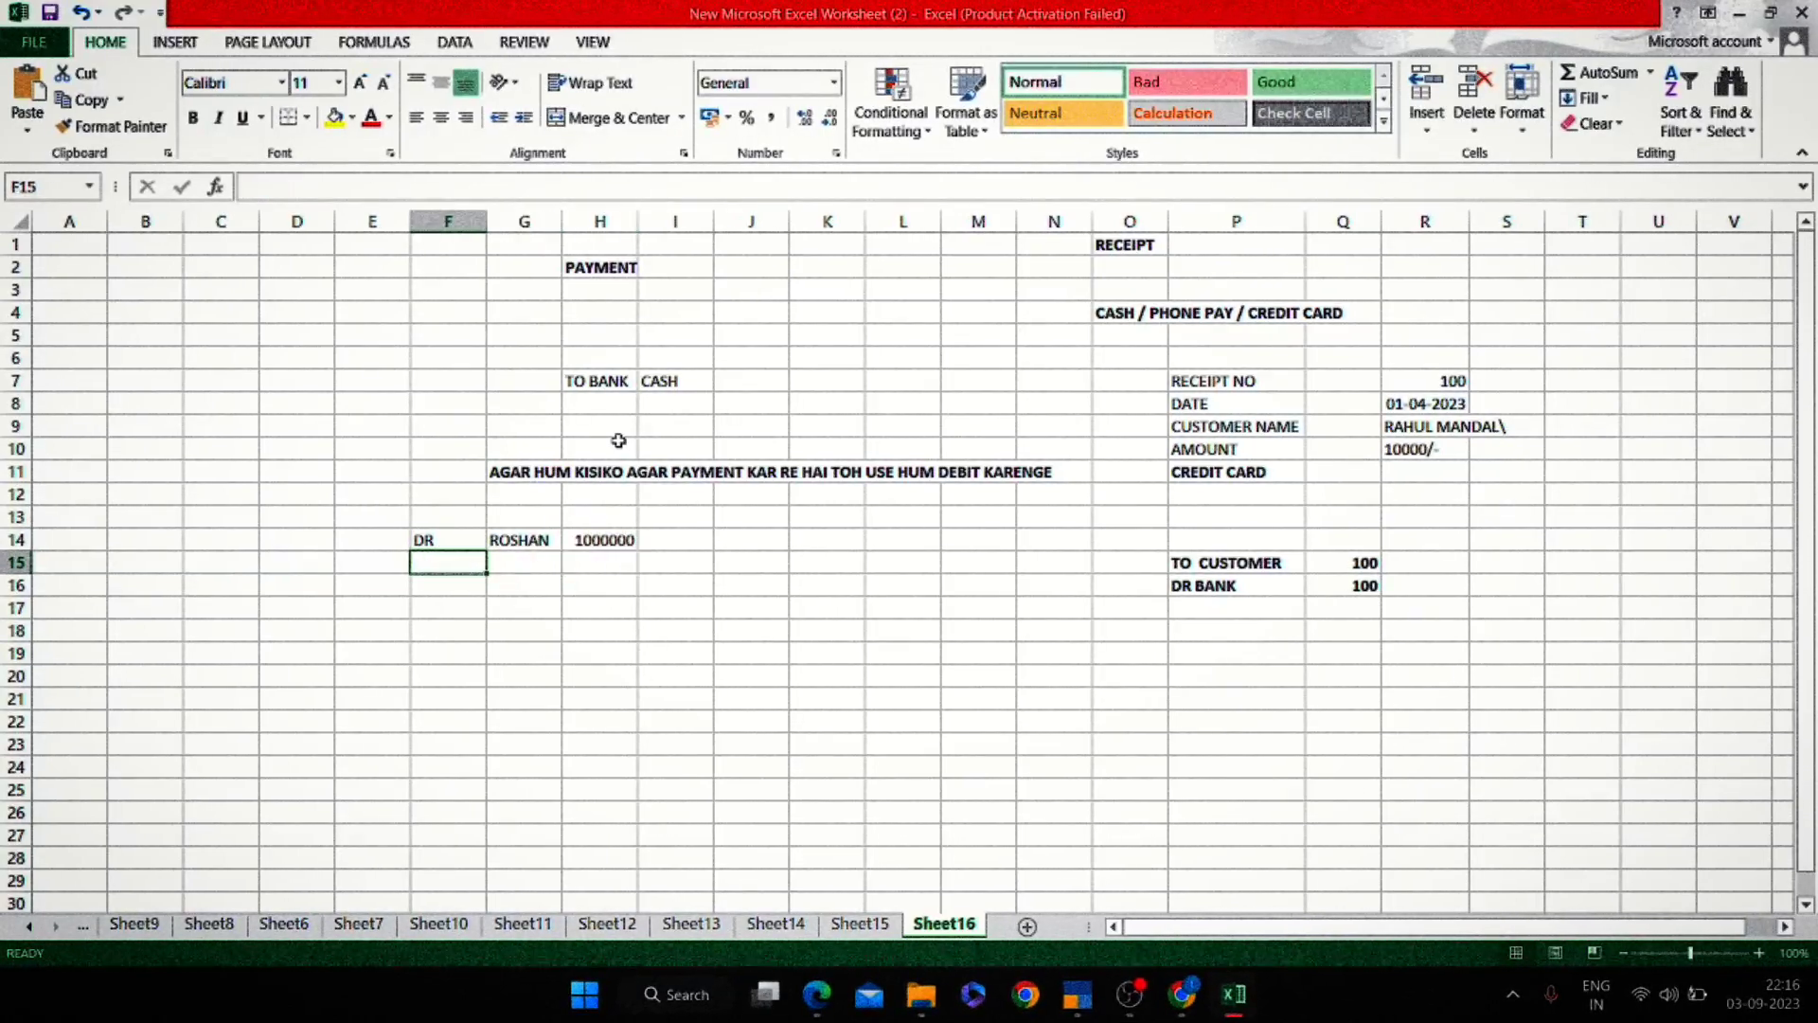
{"action": "type", "text": "CR"}
{"action": "key", "text": "Return"}
{"action": "key", "text": "Right"}
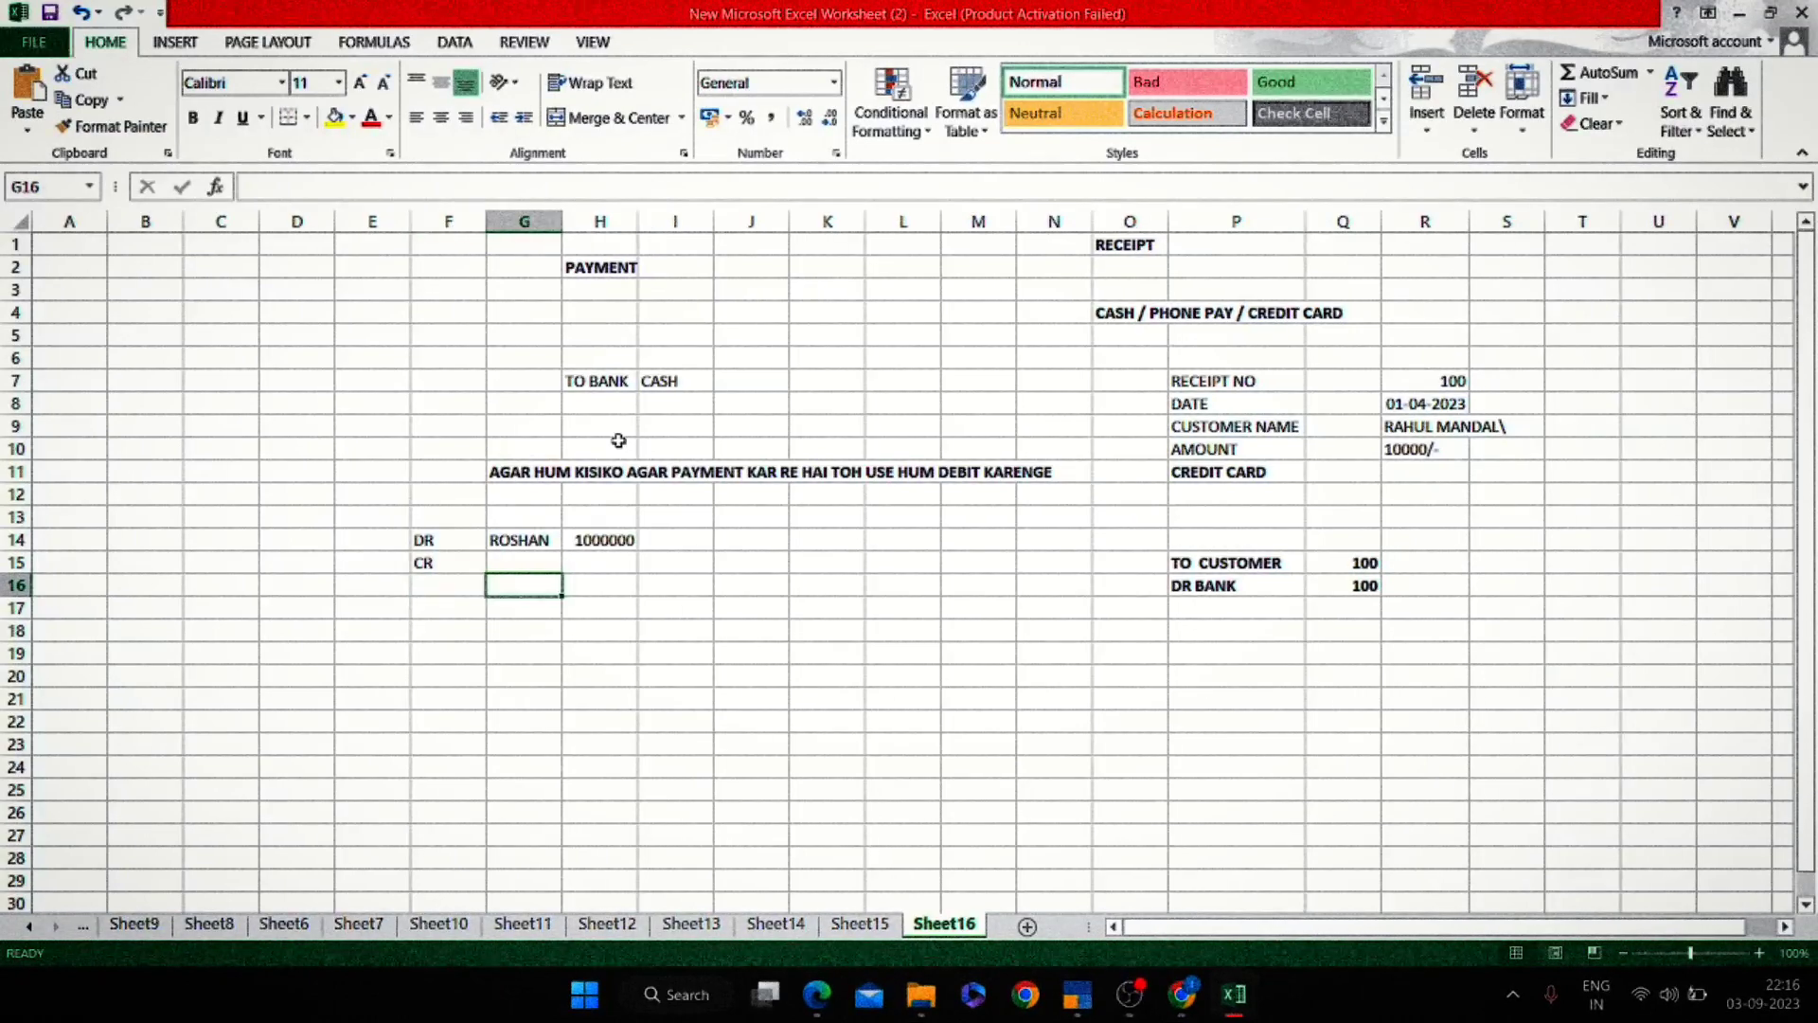
{"action": "type", "text": "BANK"}
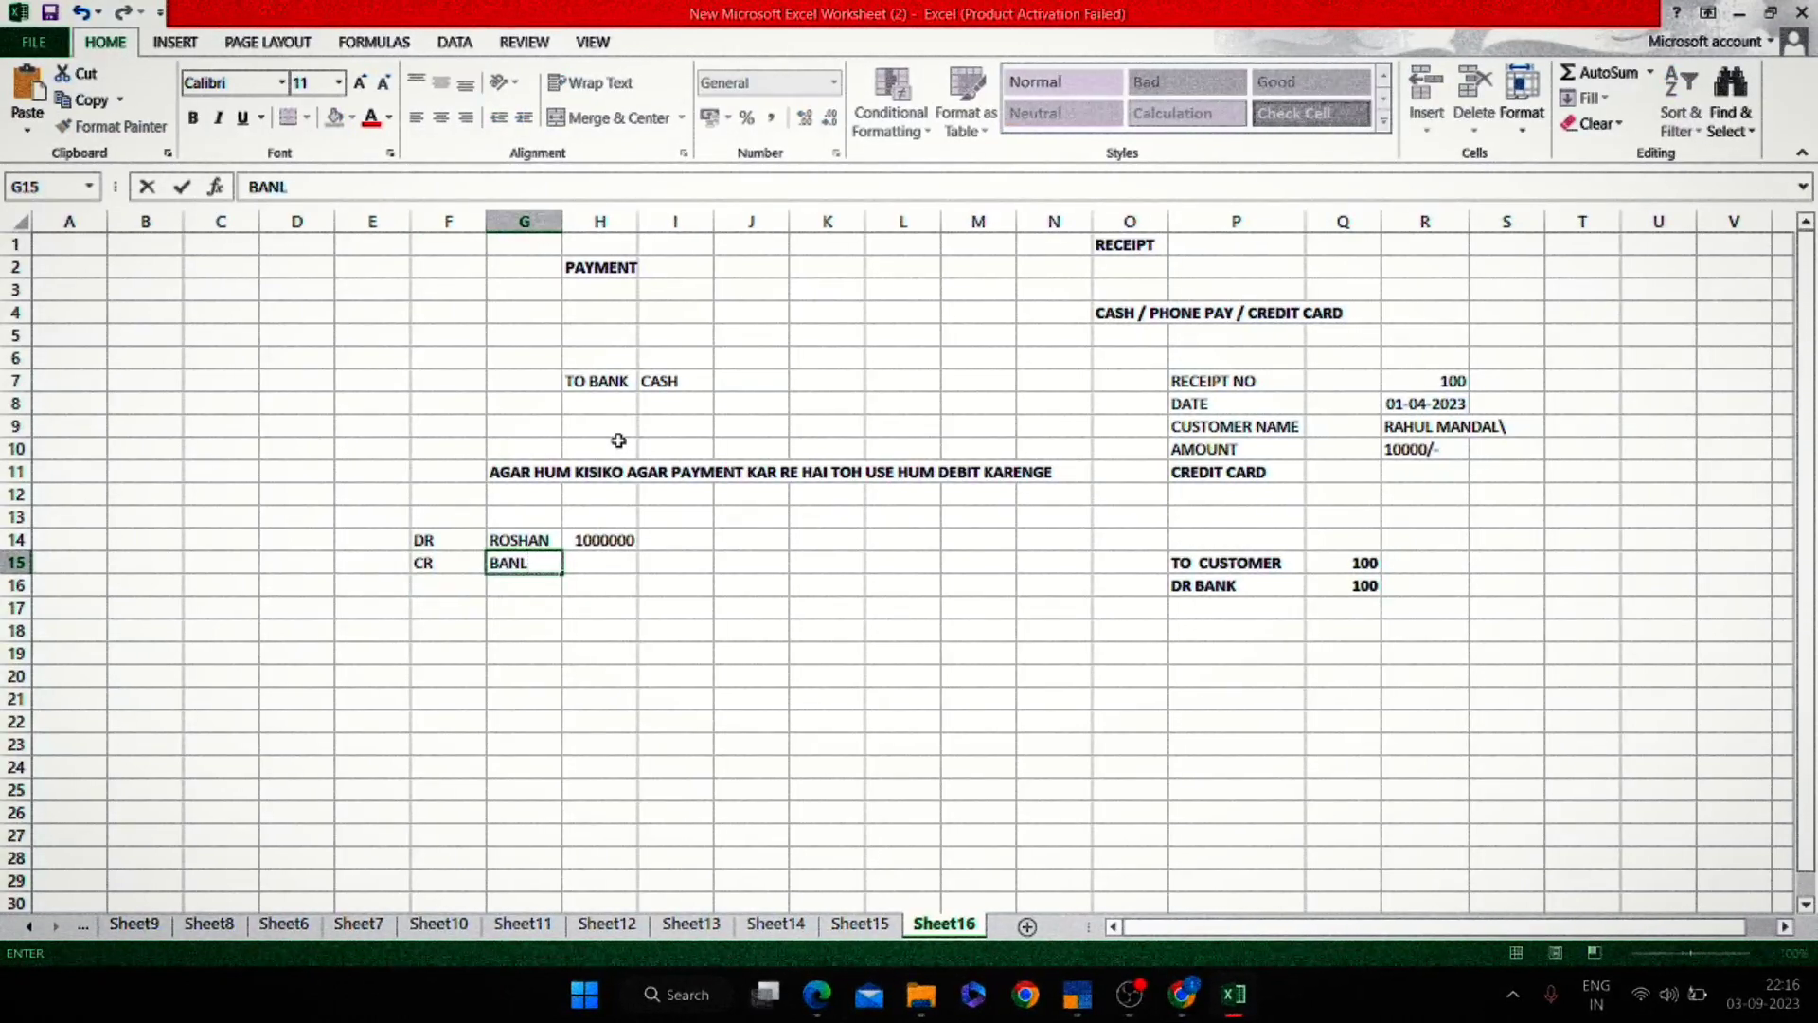
{"action": "key", "text": "Return"}
{"action": "type", "text": "1"}
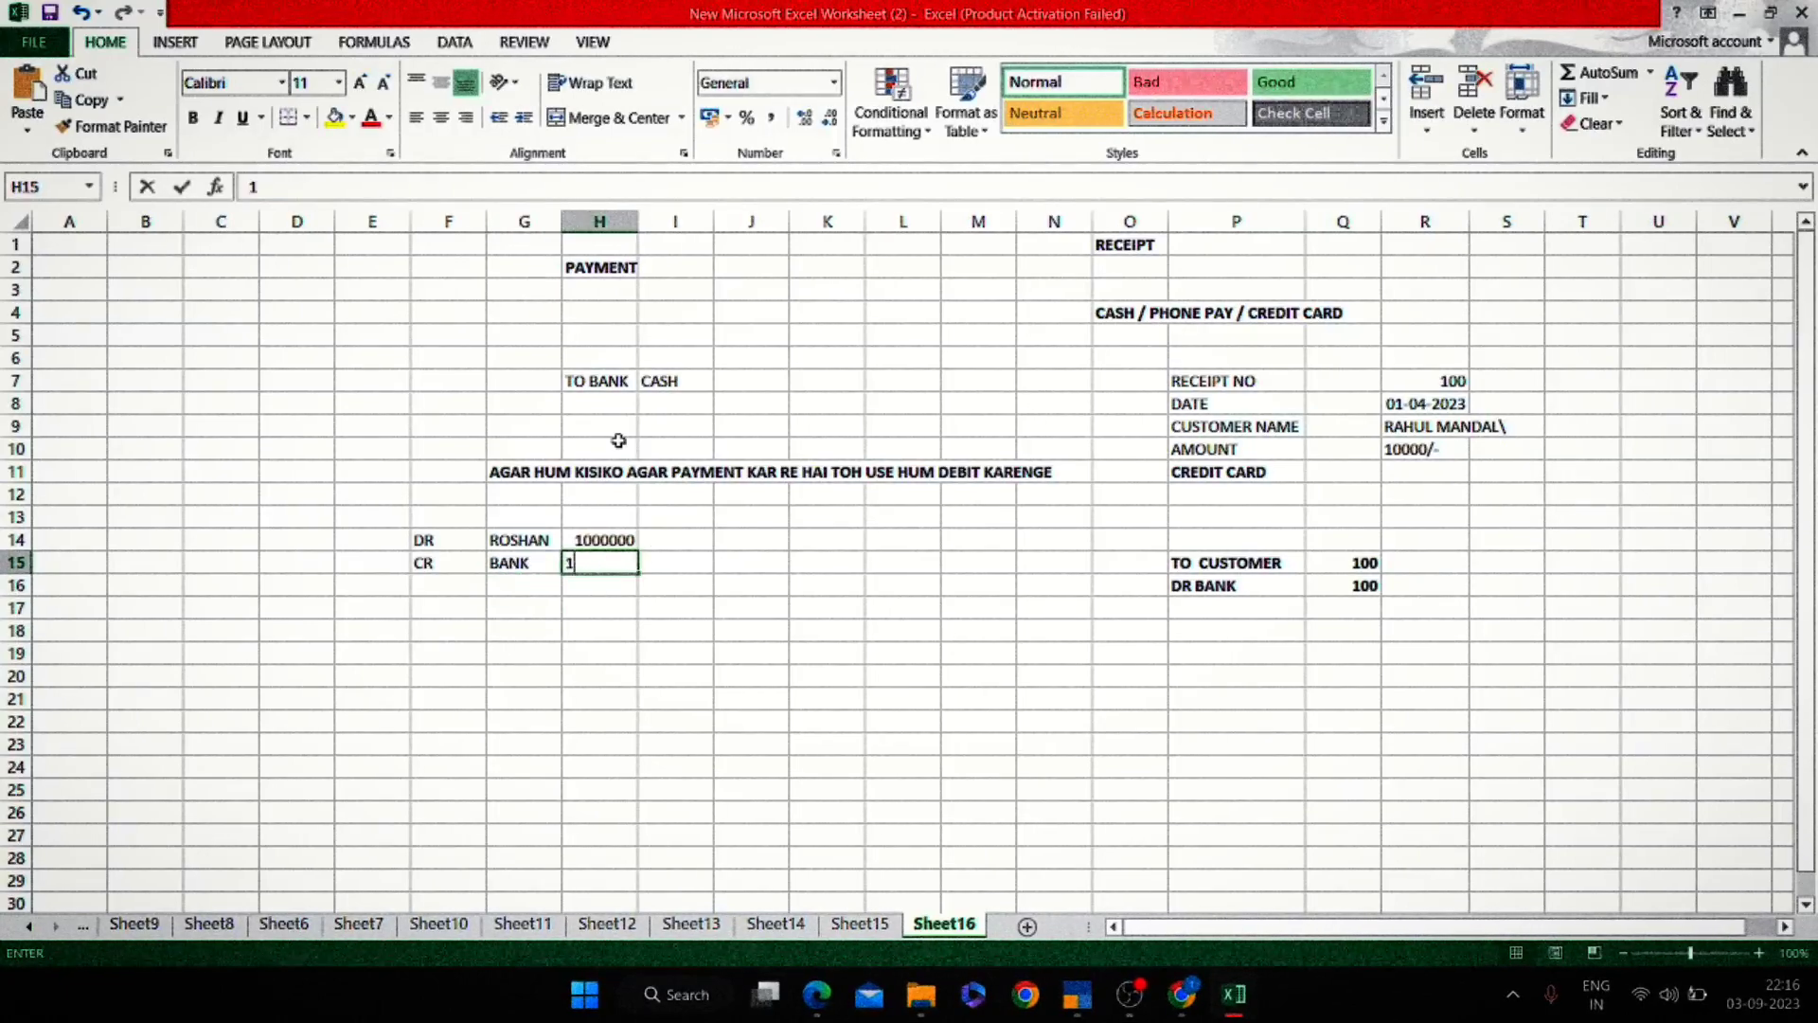
{"action": "type", "text": "000000"}
{"action": "key", "text": "Return"}
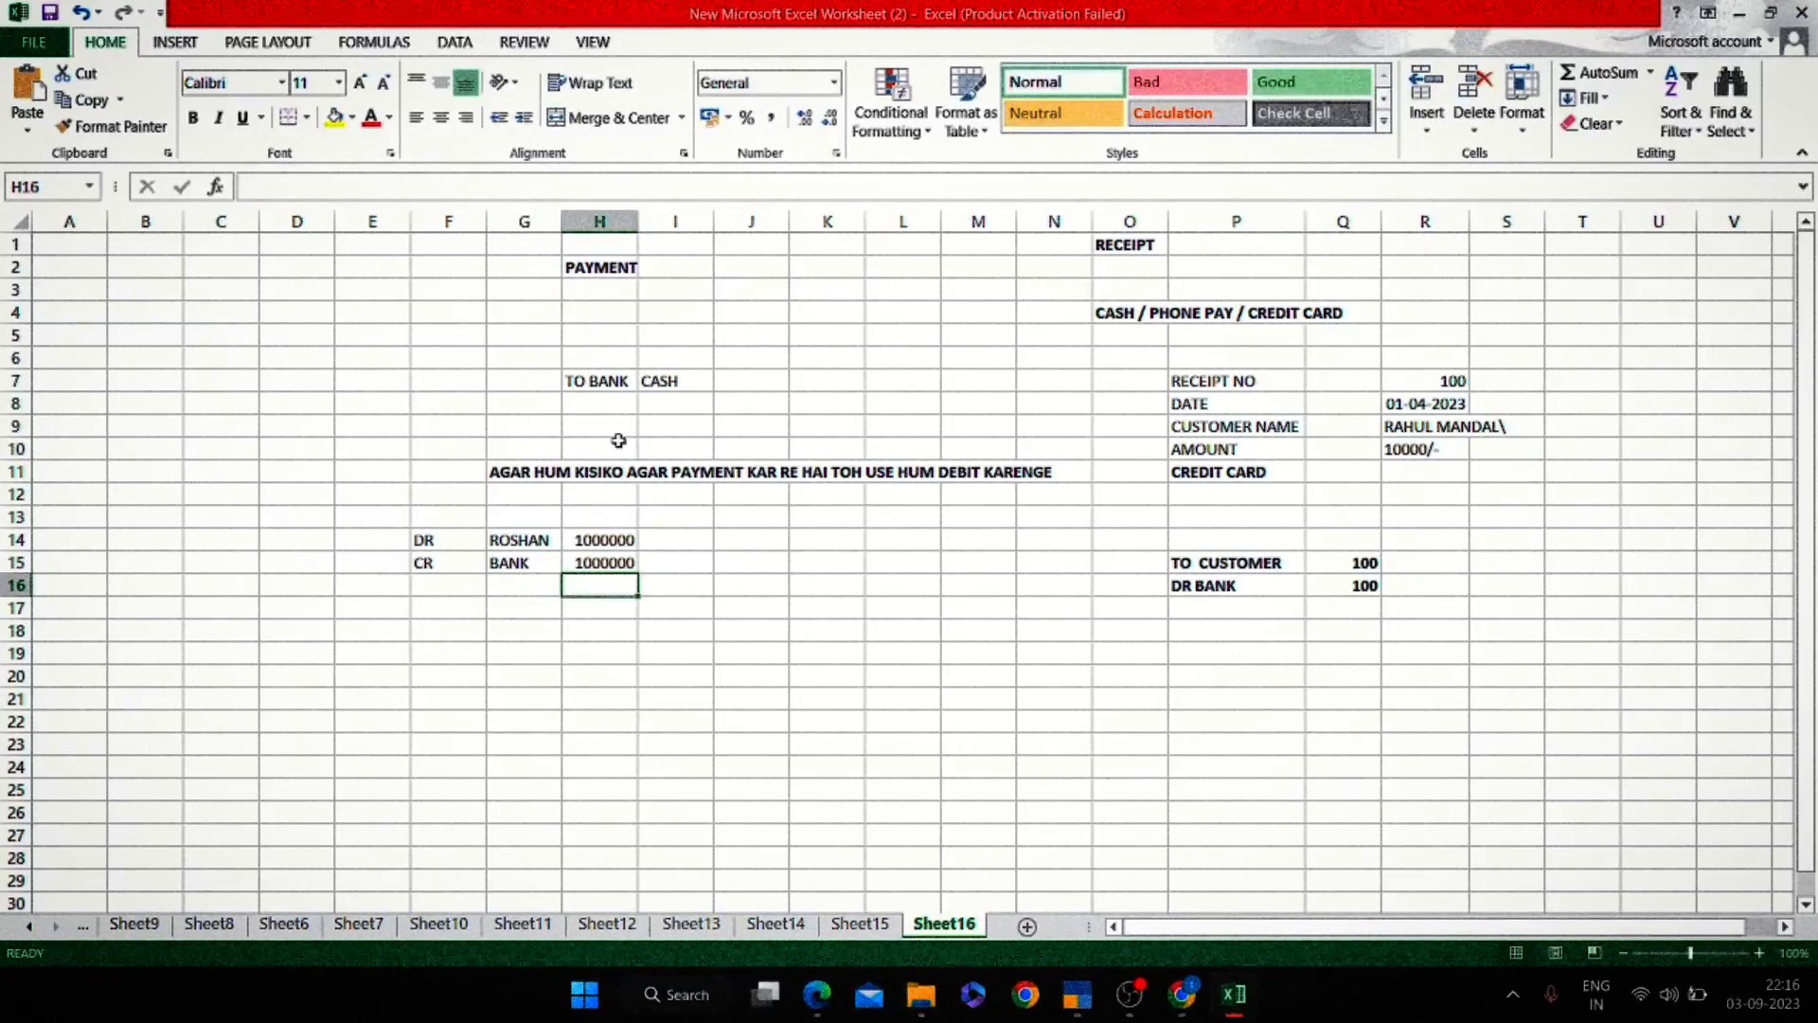
{"action": "key", "text": "Up"}
{"action": "key", "text": "shift+Left"}
{"action": "key", "text": "shift+Left"}
{"action": "key", "text": "shift+Up"}
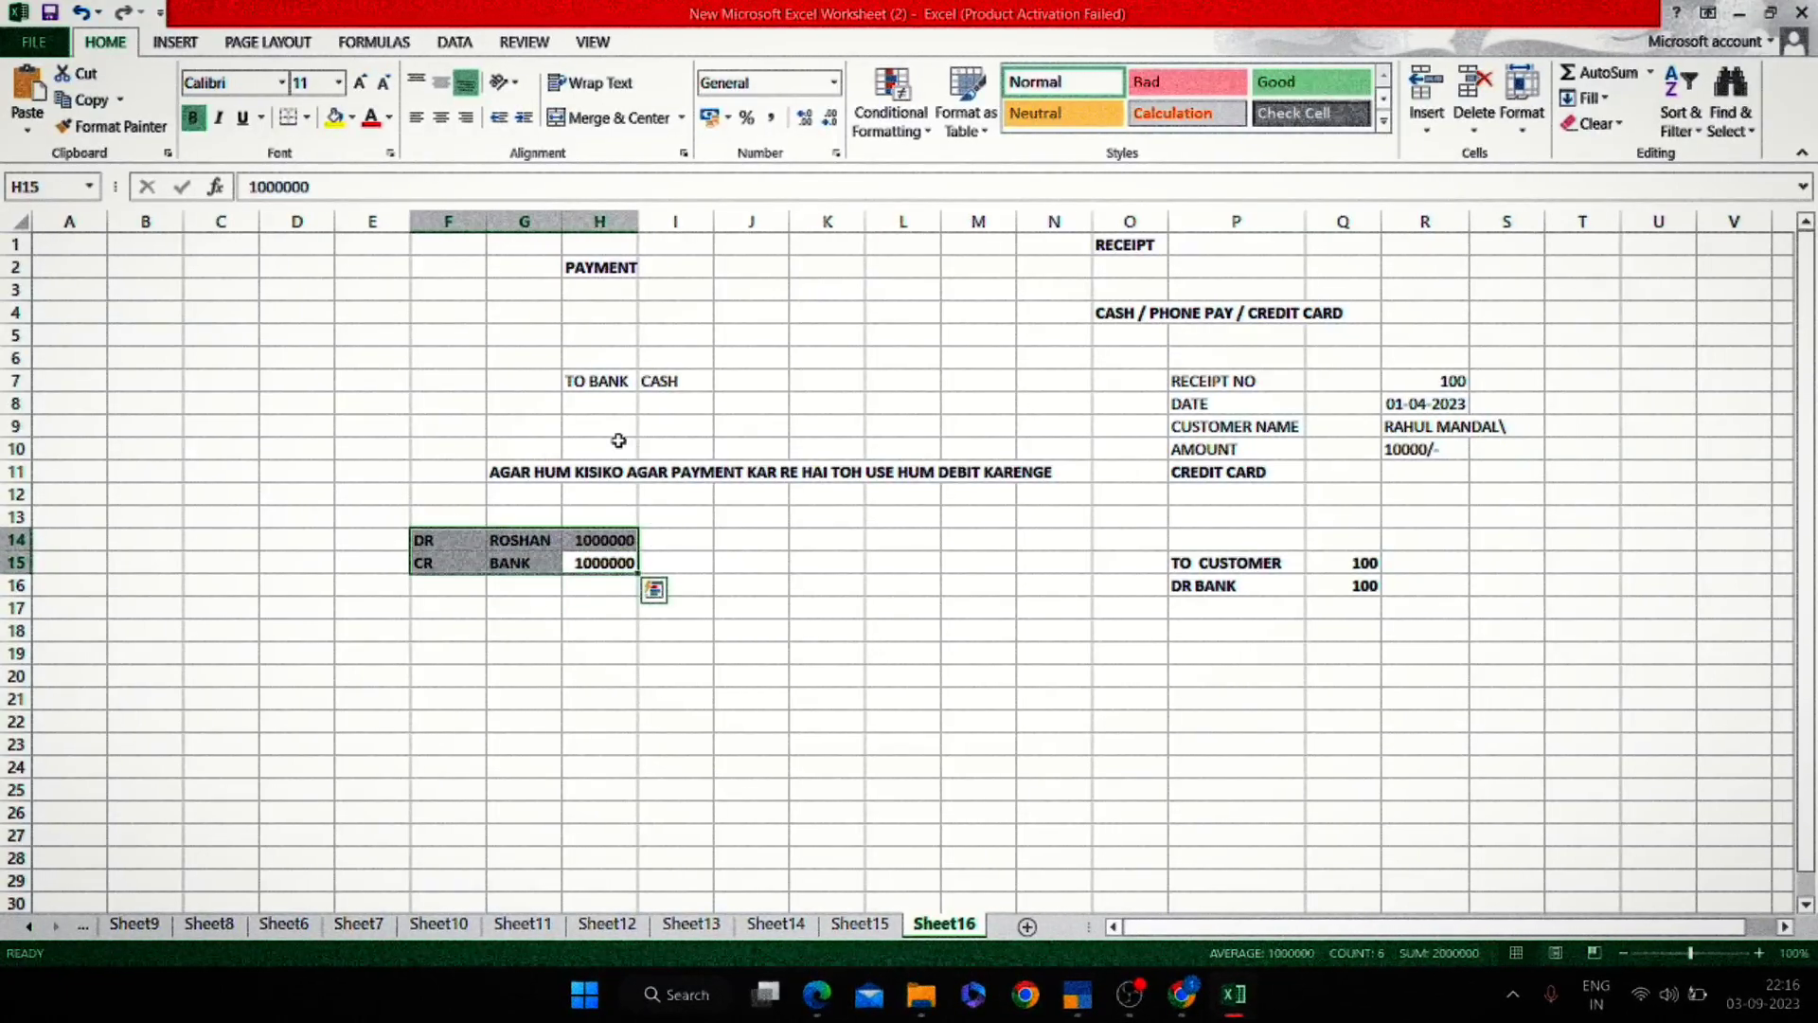
Increase the entry's font size three times and autofit column G.
{"action": "left_click", "coordinate": [360, 83]}
{"action": "left_click", "coordinate": [360, 82]}
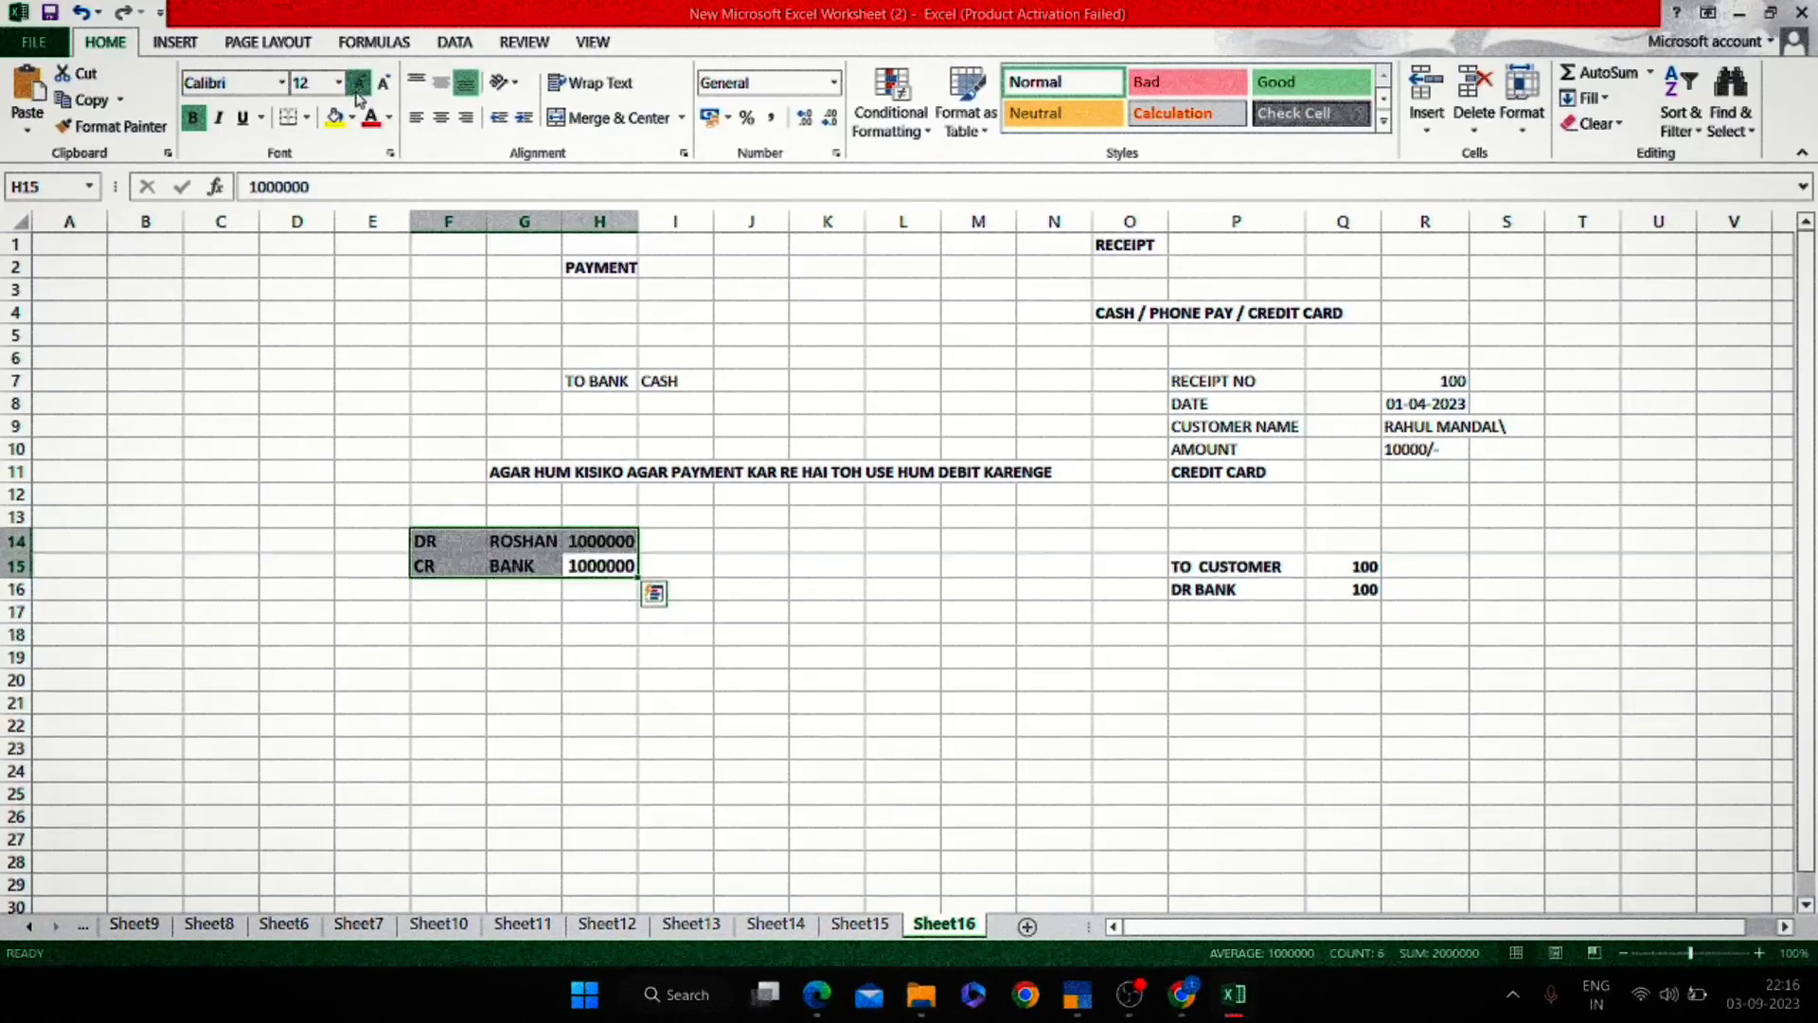
{"action": "left_click", "coordinate": [360, 82]}
{"action": "left_click", "coordinate": [360, 82]}
{"action": "left_click", "coordinate": [360, 82]}
{"action": "left_click", "coordinate": [360, 82]}
{"action": "left_click", "coordinate": [781, 580]}
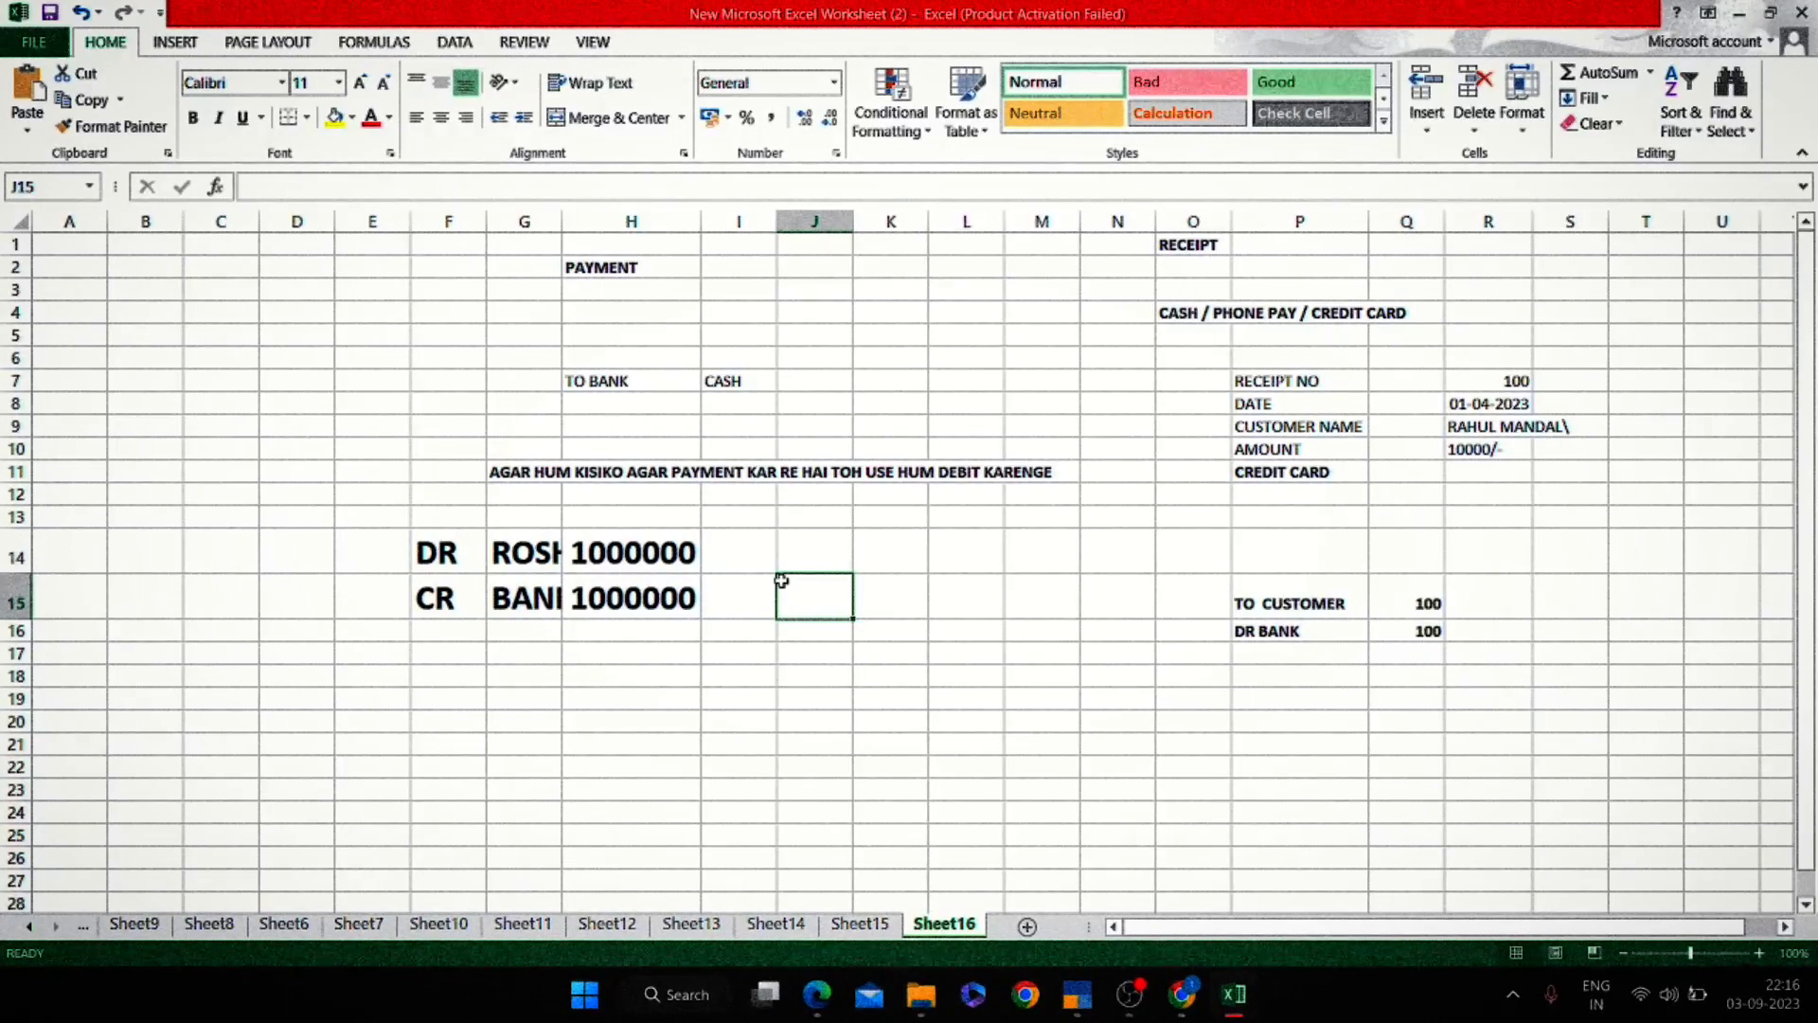
{"action": "double_click", "coordinate": [562, 225]}
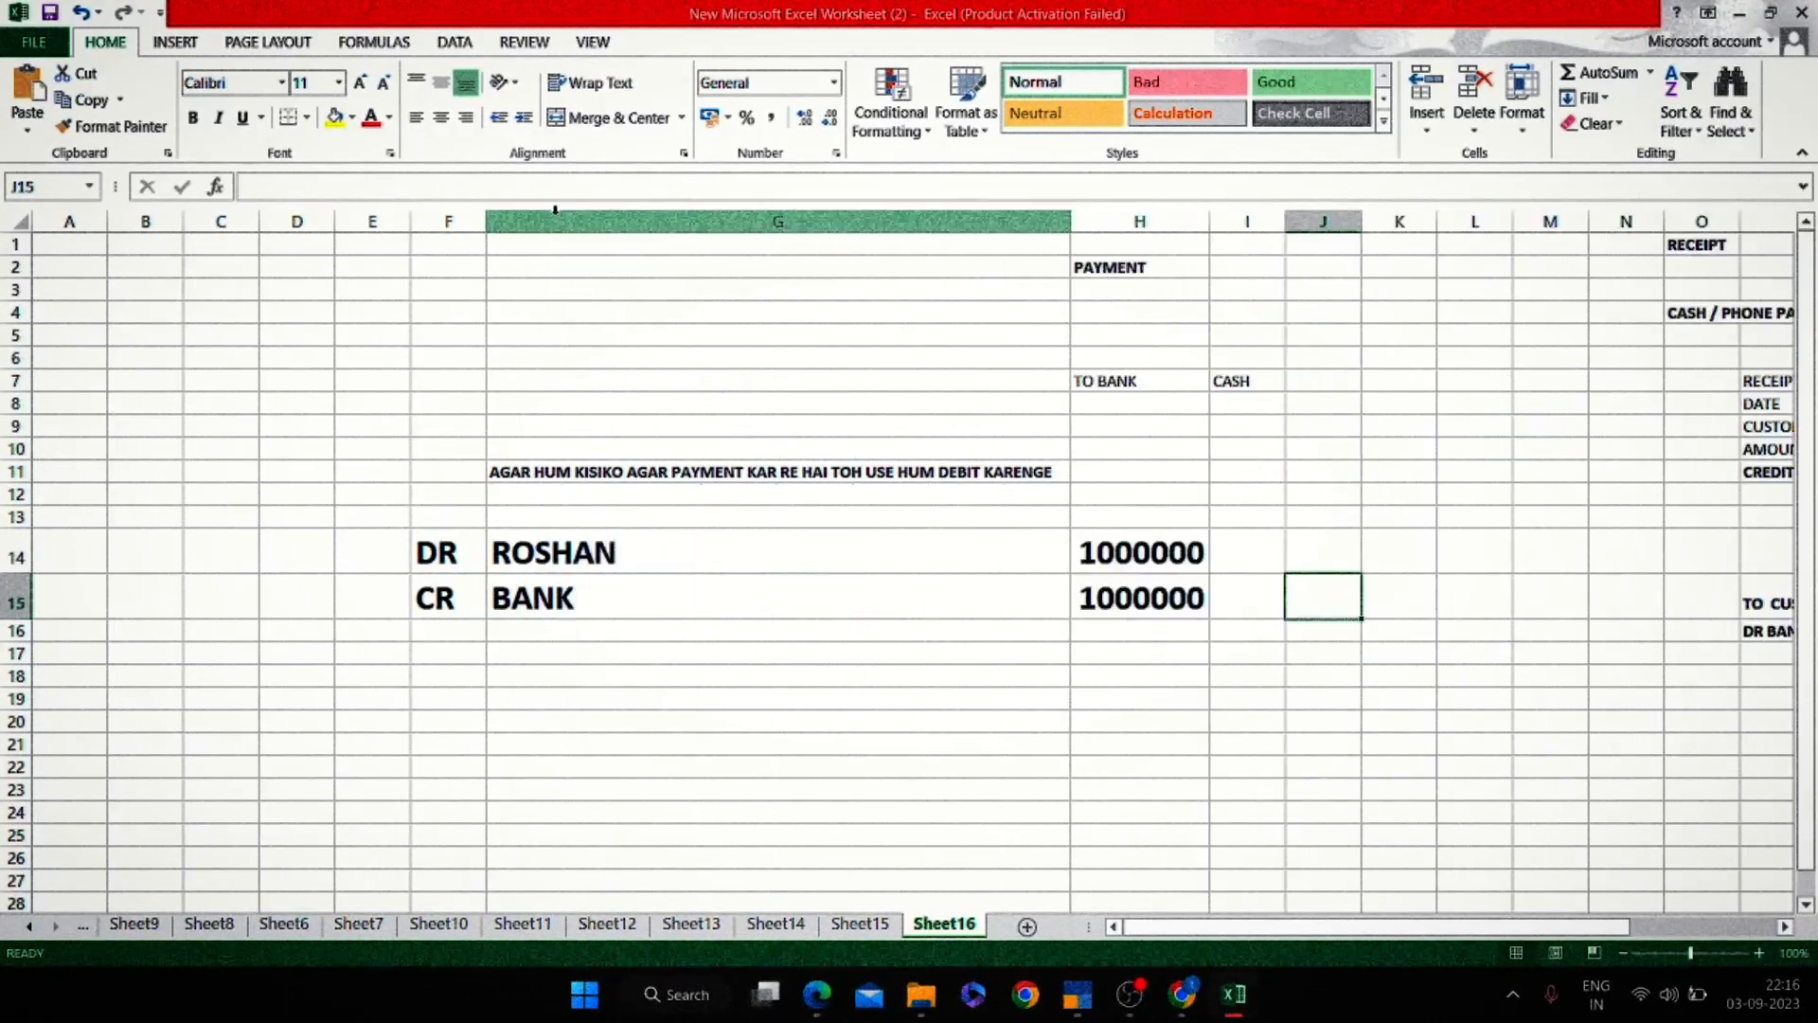
Clear the DR/CR 1000000 payment entries from rows 14–15.
{"action": "left_click", "coordinate": [1697, 725]}
{"action": "key", "text": "Right"}
{"action": "key", "text": "Right"}
{"action": "key", "text": "Right"}
{"action": "key", "text": "Right"}
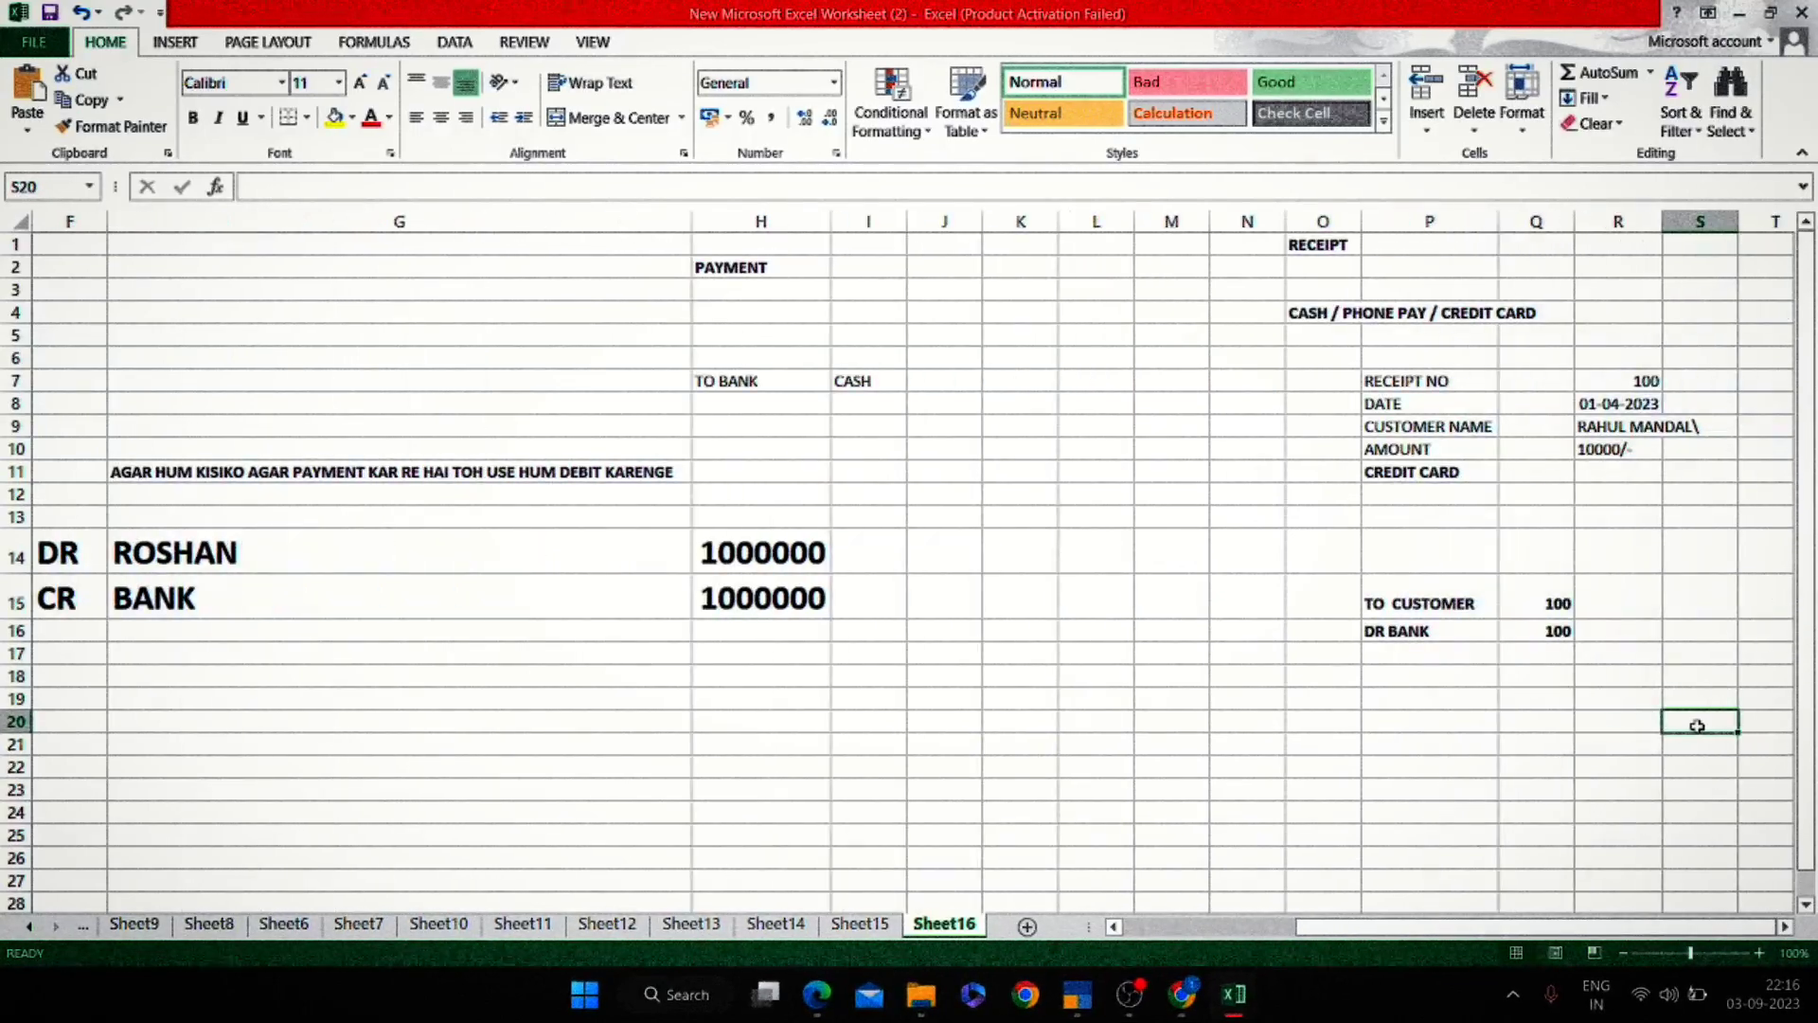
{"action": "key", "text": "Up"}
{"action": "key", "text": "Left"}
{"action": "key", "text": "Up"}
{"action": "key", "text": "Left"}
{"action": "key", "text": "Left"}
{"action": "key", "text": "Up"}
{"action": "key", "text": "Up"}
{"action": "key", "text": "Left"}
{"action": "key", "text": "Left"}
{"action": "key", "text": "Left"}
{"action": "key", "text": "Left"}
{"action": "key", "text": "Left"}
{"action": "key", "text": "Left"}
{"action": "key", "text": "Left"}
{"action": "key", "text": "Left"}
{"action": "key", "text": "Left"}
{"action": "key", "text": "Left"}
{"action": "key", "text": "Left"}
{"action": "key", "text": "Left"}
{"action": "key", "text": "Left"}
{"action": "key", "text": "Left"}
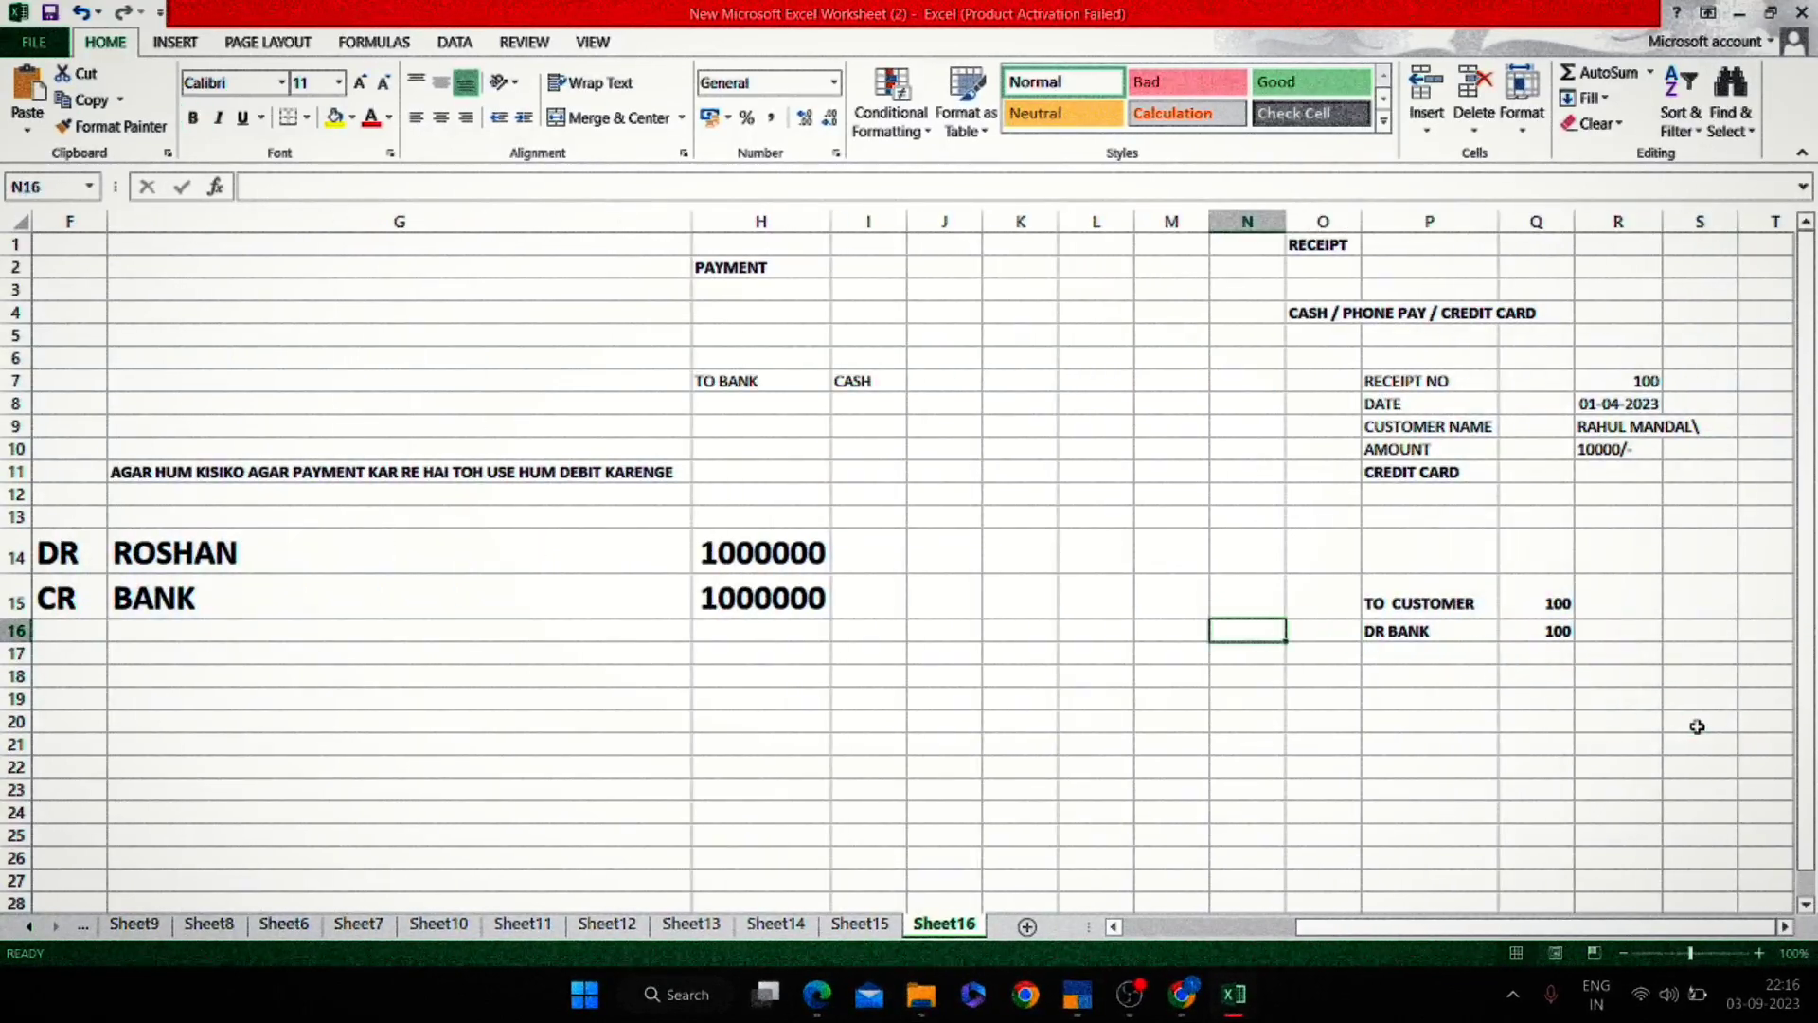
{"action": "key", "text": "Right"}
{"action": "key", "text": "Right"}
{"action": "key", "text": "Up"}
{"action": "key", "text": "Right"}
{"action": "key", "text": "Right"}
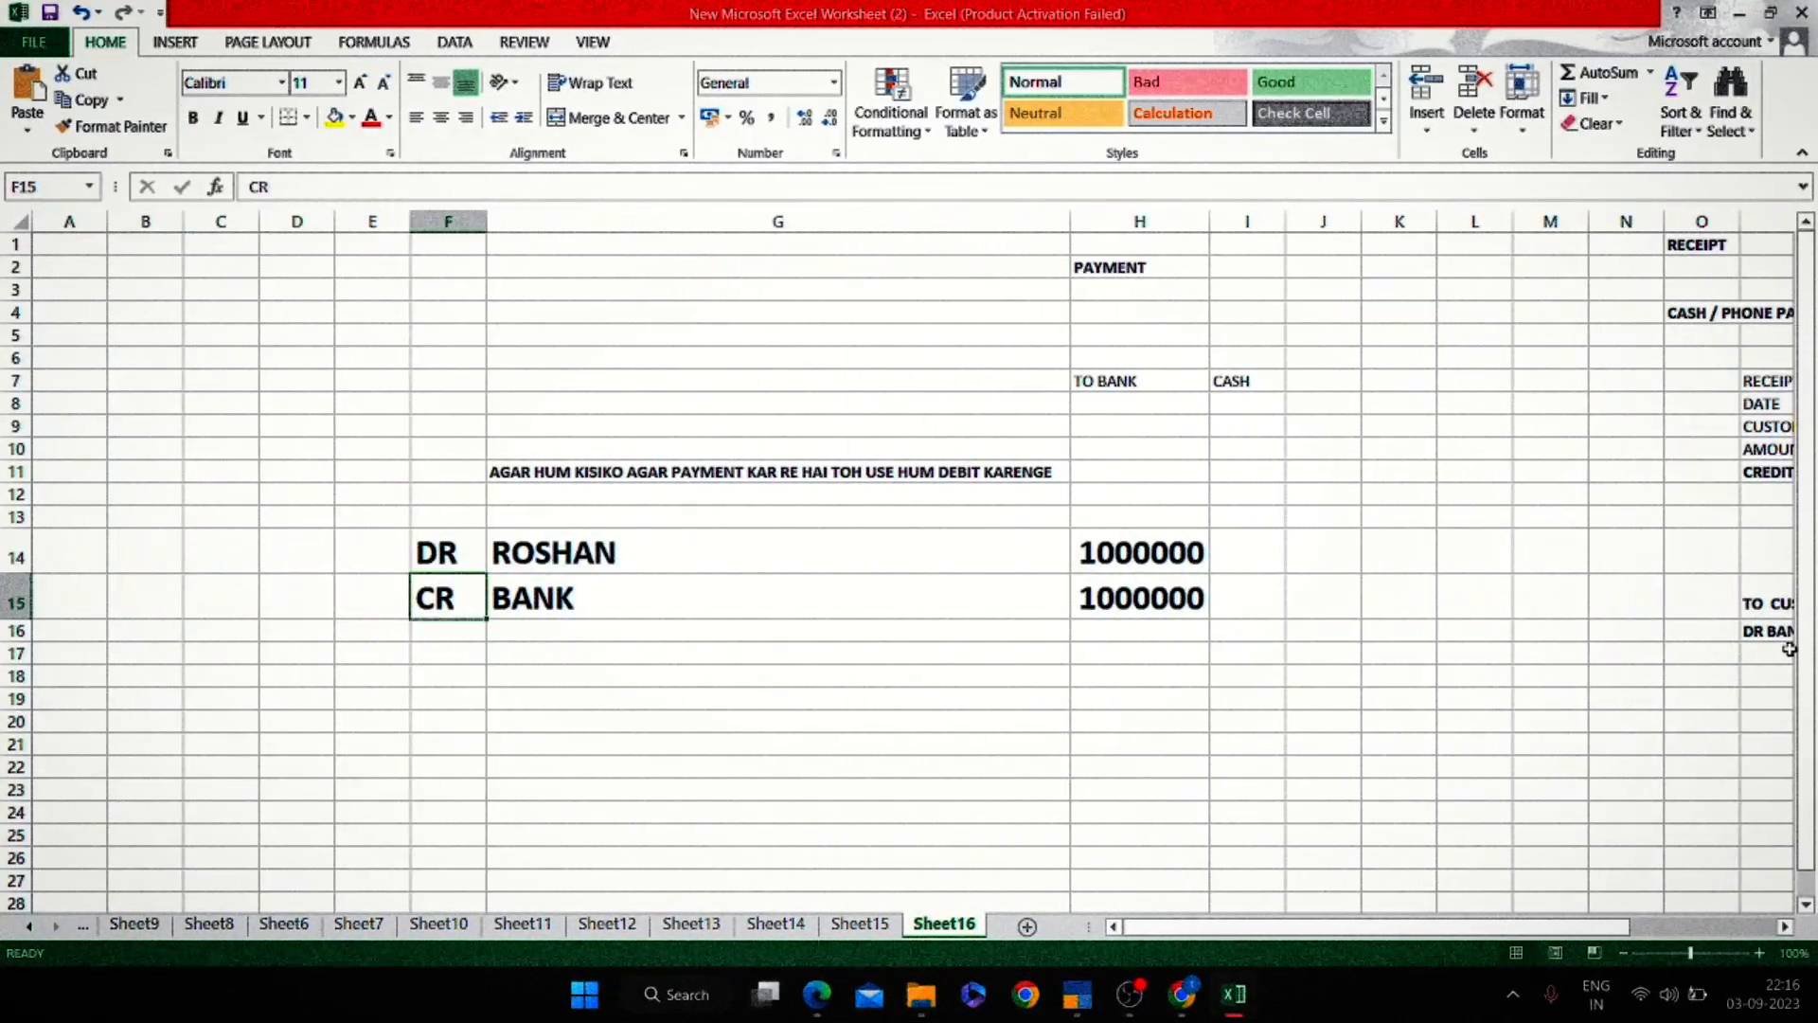
{"action": "key", "text": "BackSpace"}
{"action": "key", "text": "Up"}
{"action": "key", "text": "BackSpace"}
{"action": "key", "text": "Right"}
{"action": "key", "text": "BackSpace"}
{"action": "key", "text": "BackSpace"}
{"action": "key", "text": "BackSpace"}
{"action": "key", "text": "BackSpace"}
{"action": "key", "text": "BackSpace"}
{"action": "key", "text": "Right"}
{"action": "key", "text": "BackSpace"}
{"action": "key", "text": "Down"}
Clear the TO CUSTOMER and DR BANK receipt lines and their amounts.
{"action": "key", "text": "BackSpace"}
{"action": "key", "text": "Left"}
{"action": "key", "text": "BackSpace"}
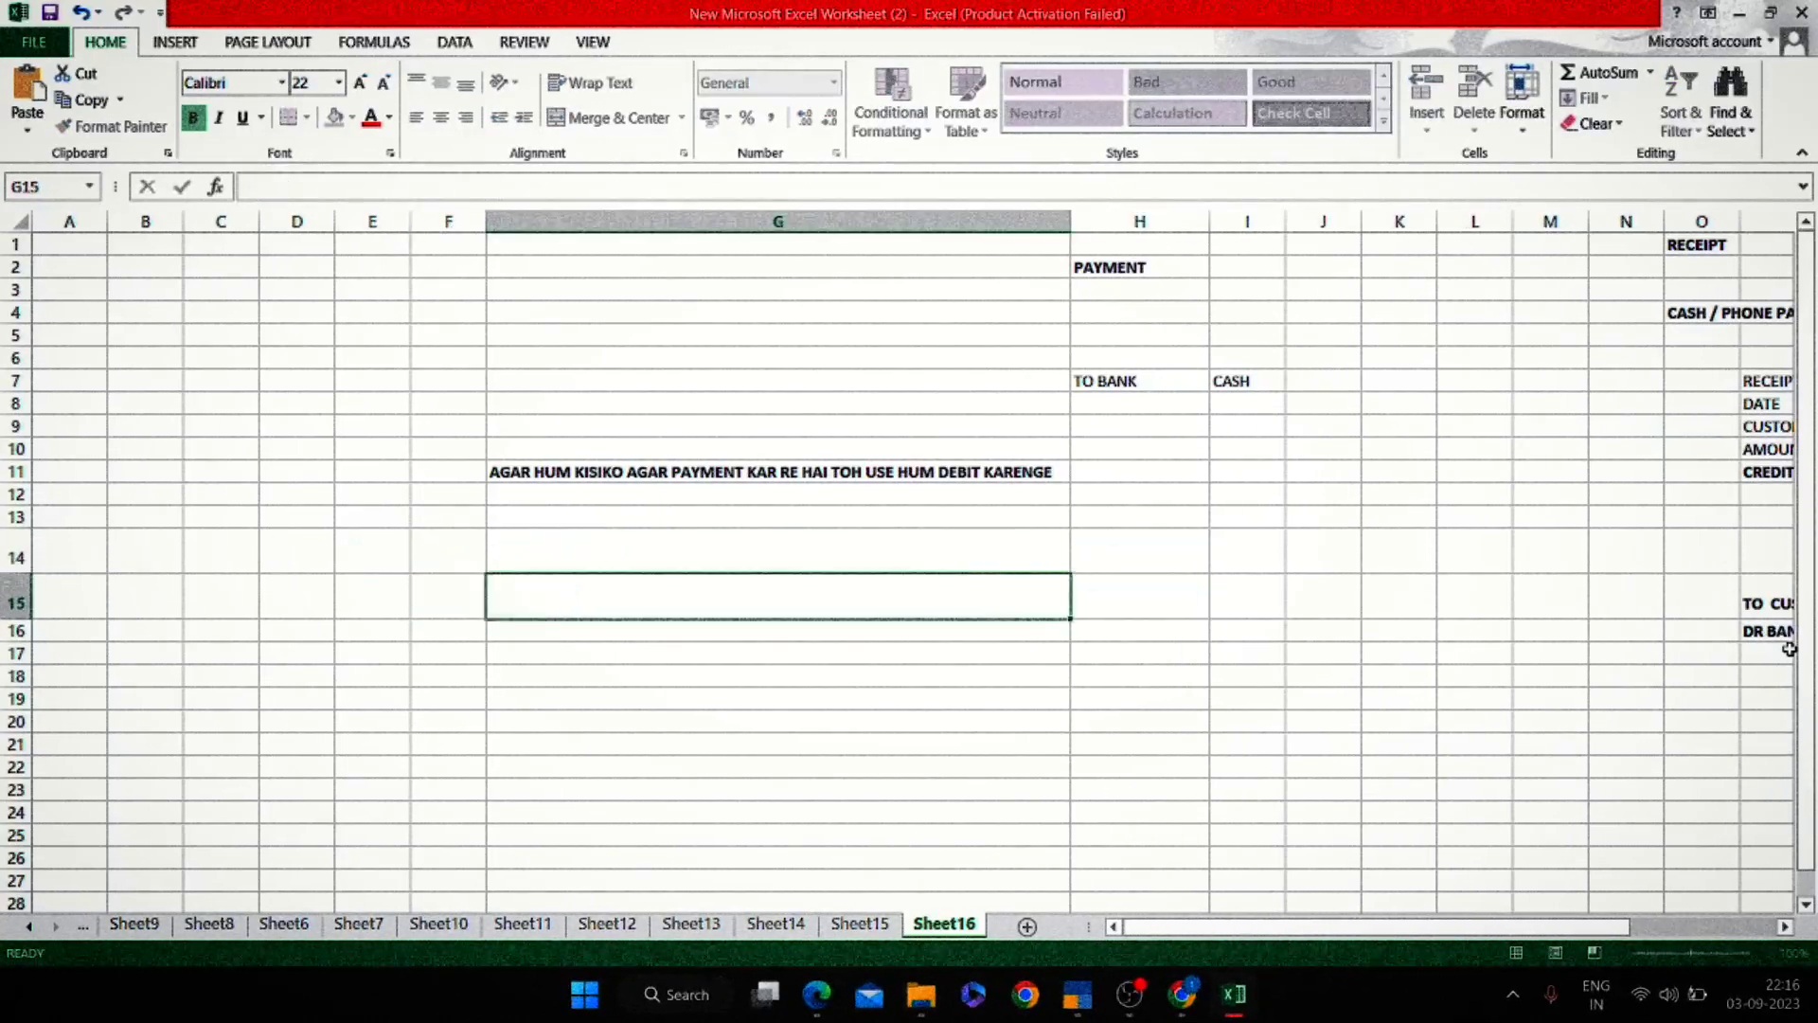
{"action": "key", "text": "Right"}
{"action": "key", "text": "Right"}
{"action": "key", "text": "Right"}
{"action": "key", "text": "Right"}
{"action": "key", "text": "Right"}
{"action": "key", "text": "Right"}
{"action": "key", "text": "Right"}
{"action": "key", "text": "Right"}
{"action": "key", "text": "Right"}
{"action": "key", "text": "BackSpace"}
{"action": "key", "text": "Down"}
{"action": "key", "text": "BackSpace"}
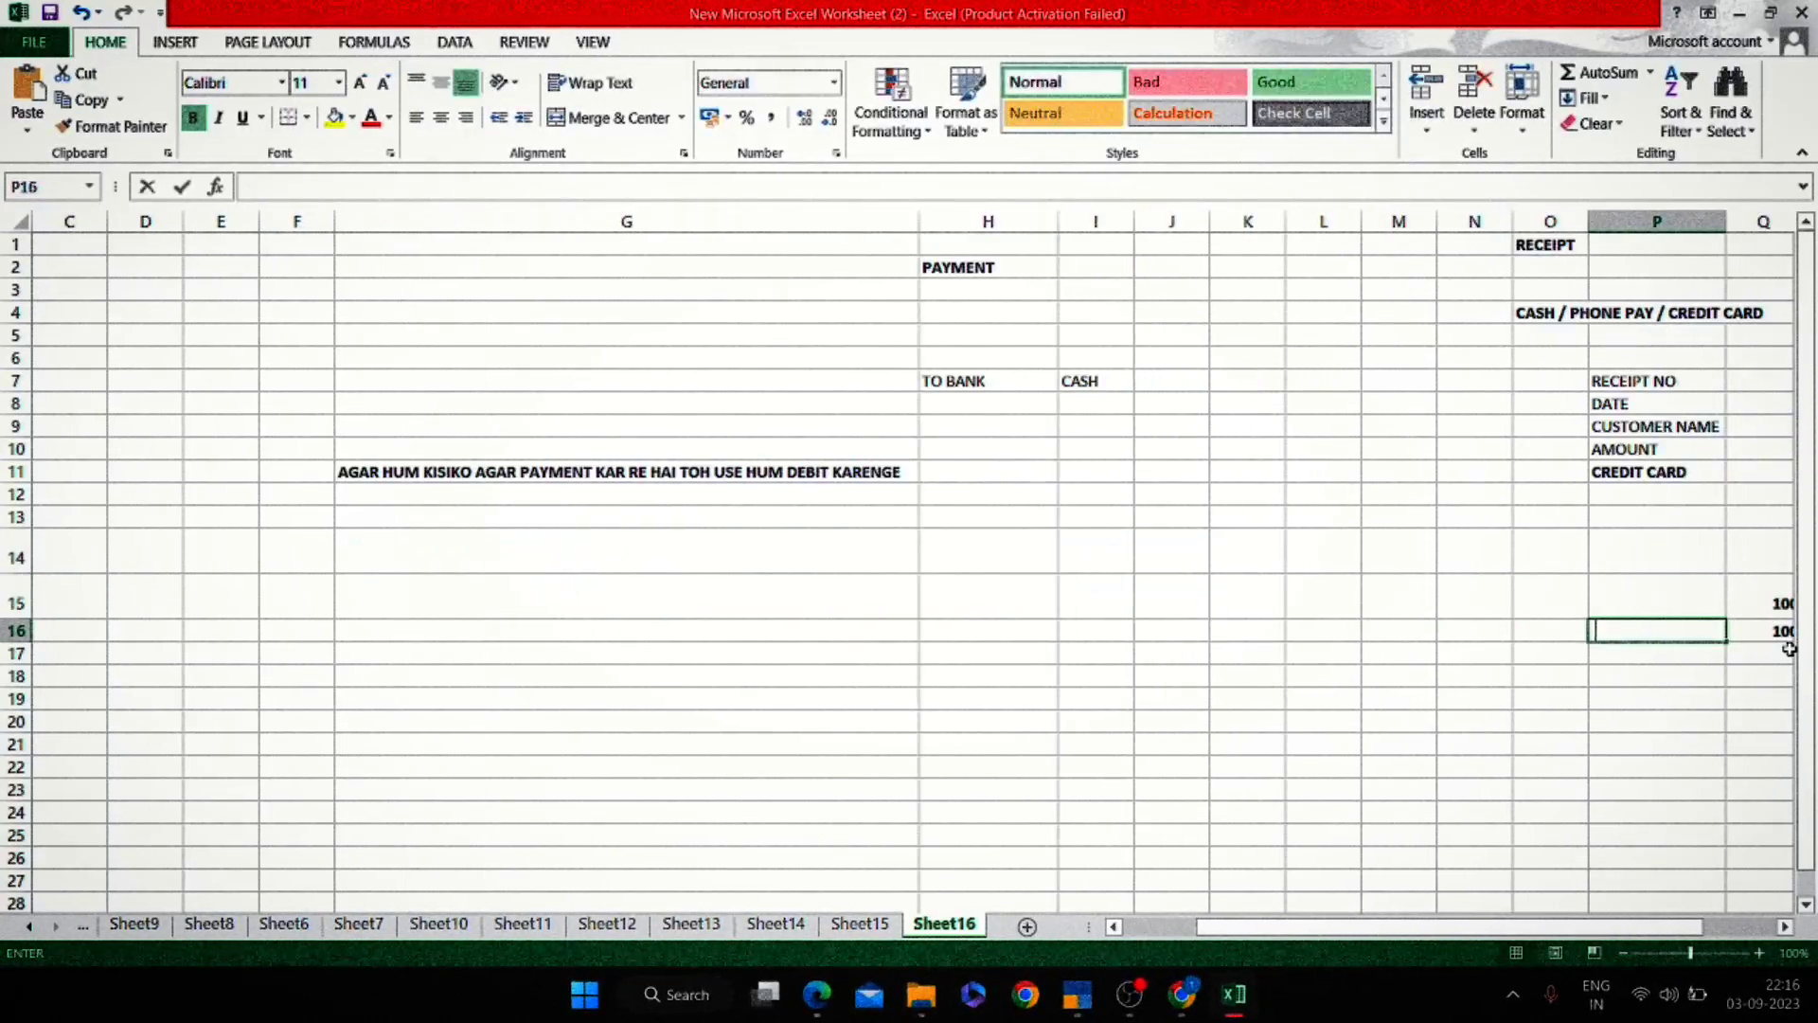
{"action": "key", "text": "Right"}
{"action": "key", "text": "BackSpace"}
{"action": "key", "text": "Right"}
{"action": "key", "text": "Up"}
{"action": "key", "text": "BackSpace"}
{"action": "key", "text": "Left"}
{"action": "key", "text": "BackSpace"}
{"action": "key", "text": "Left"}
{"action": "key", "text": "Left"}
{"action": "key", "text": "Up"}
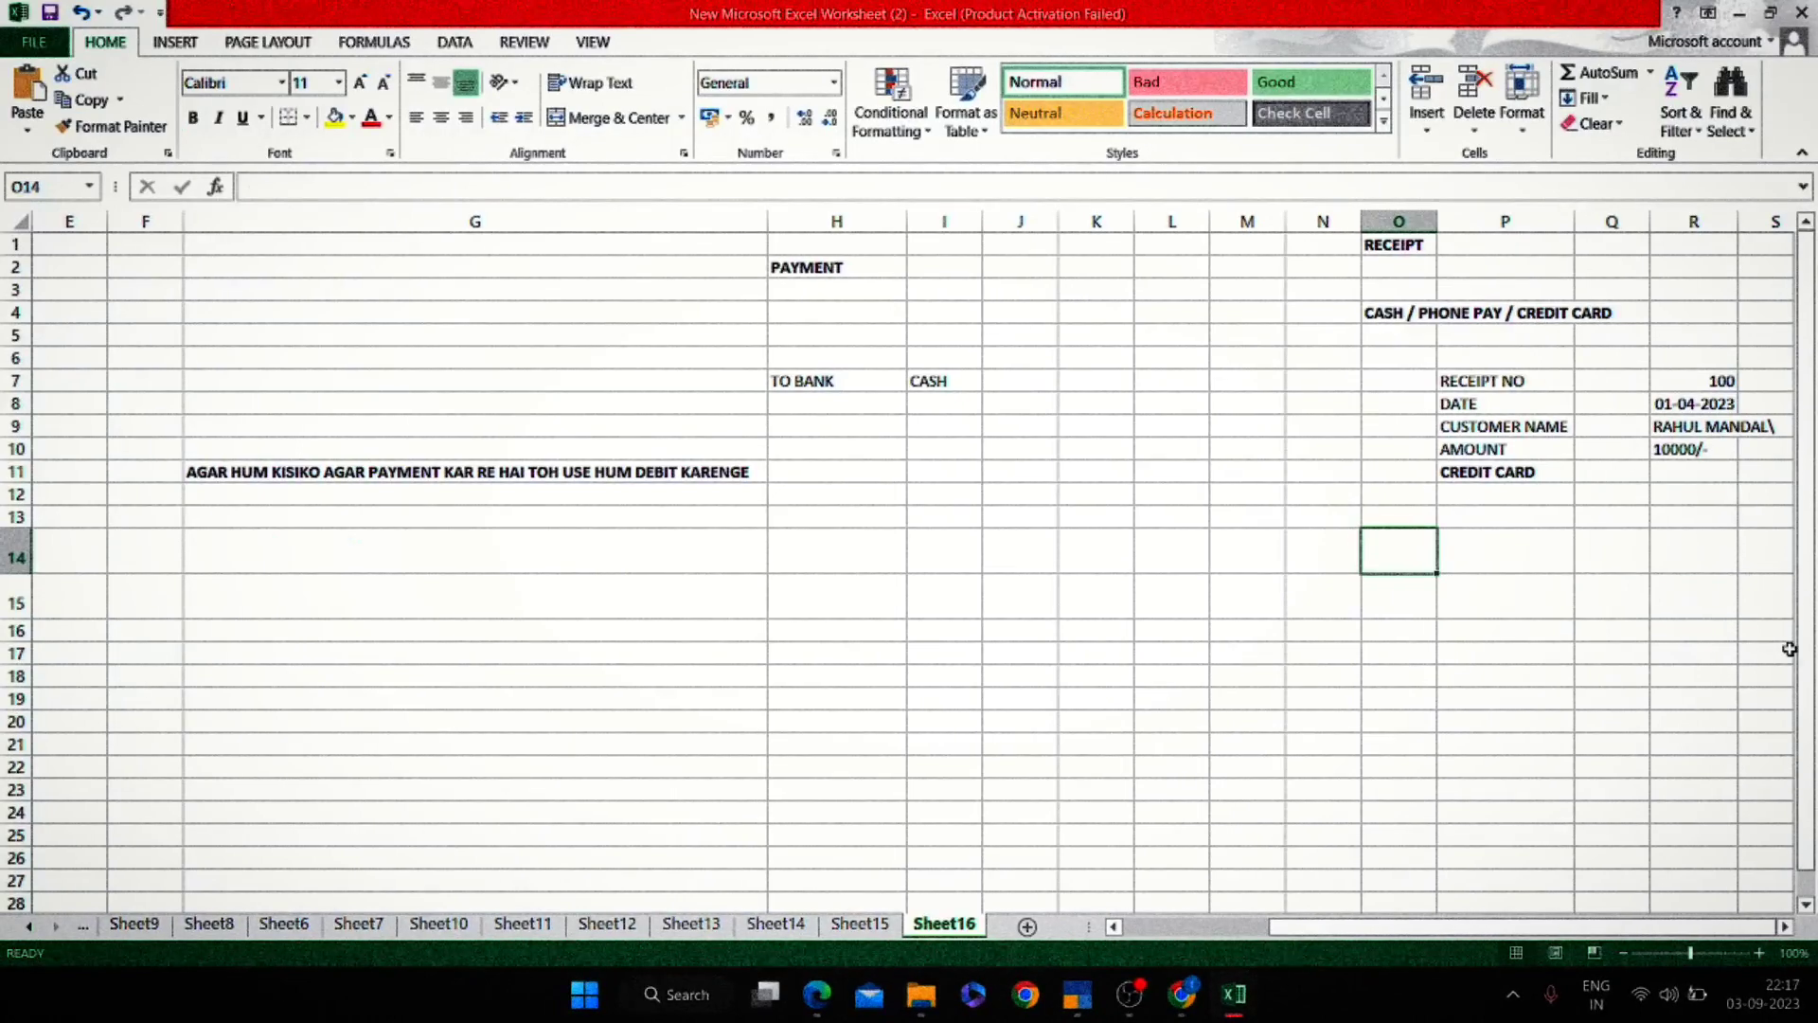